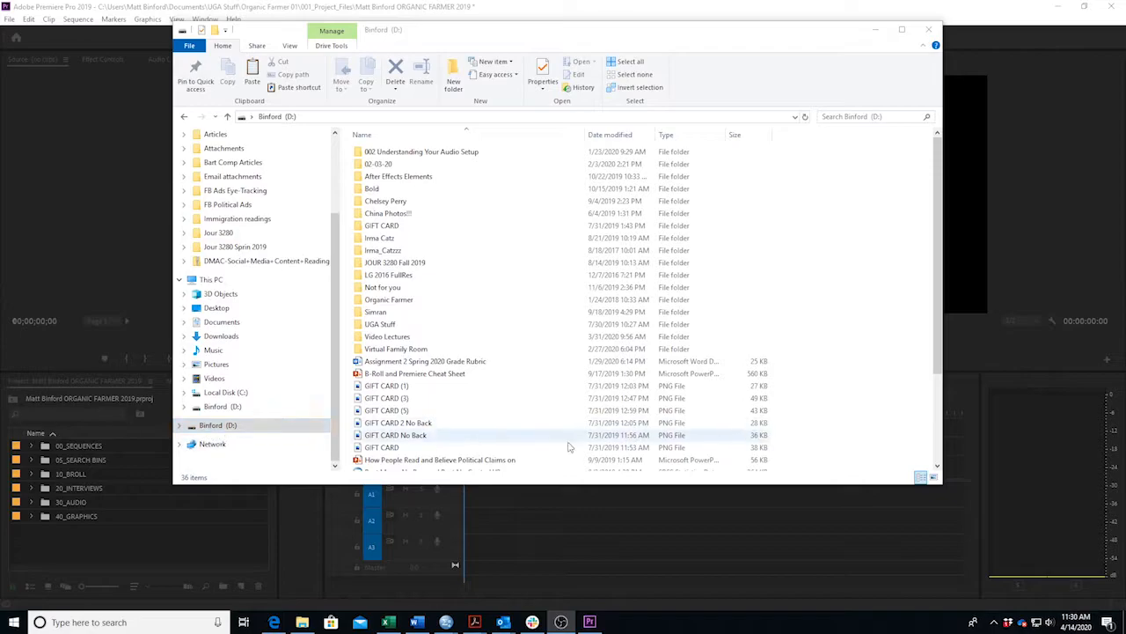
Browse Organic Farmer > 007_Documents > 007_03_Scripts > 007_03_B_NAT SOUND PKG and open the ORGANIC_FARMER_01_script Word file.
double_click(480, 300)
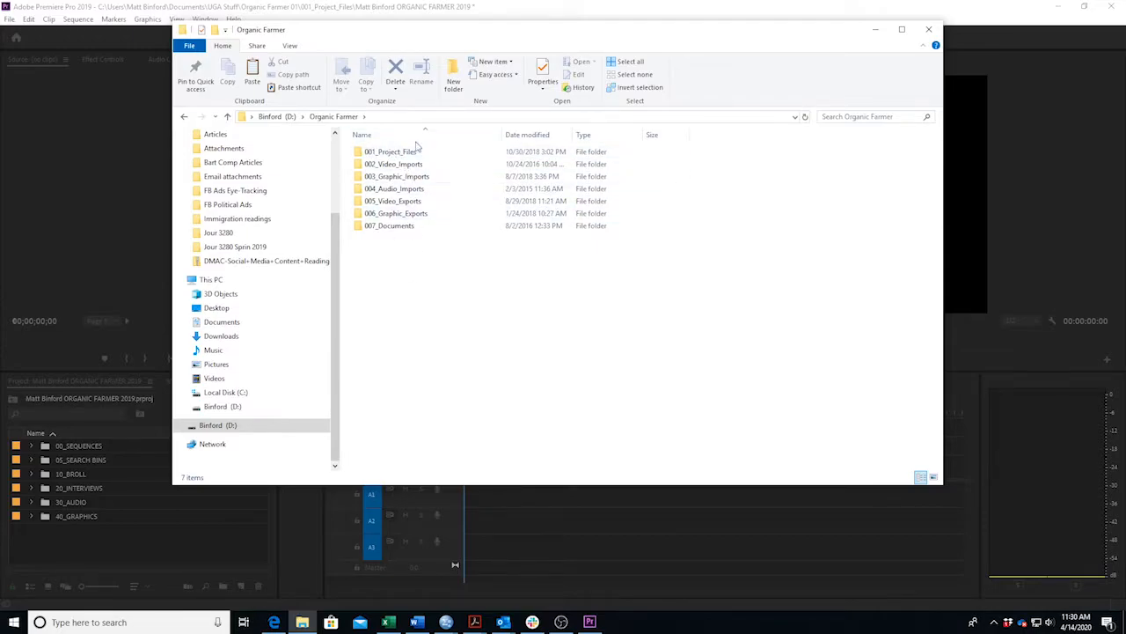
double_click(393, 226)
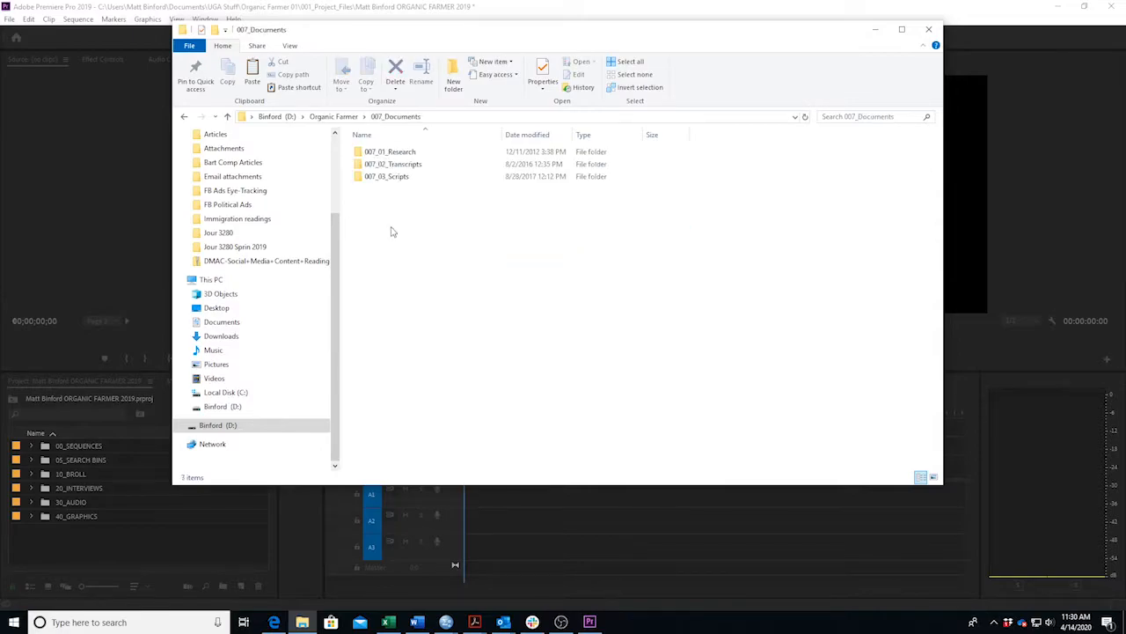
double_click(395, 177)
double_click(416, 167)
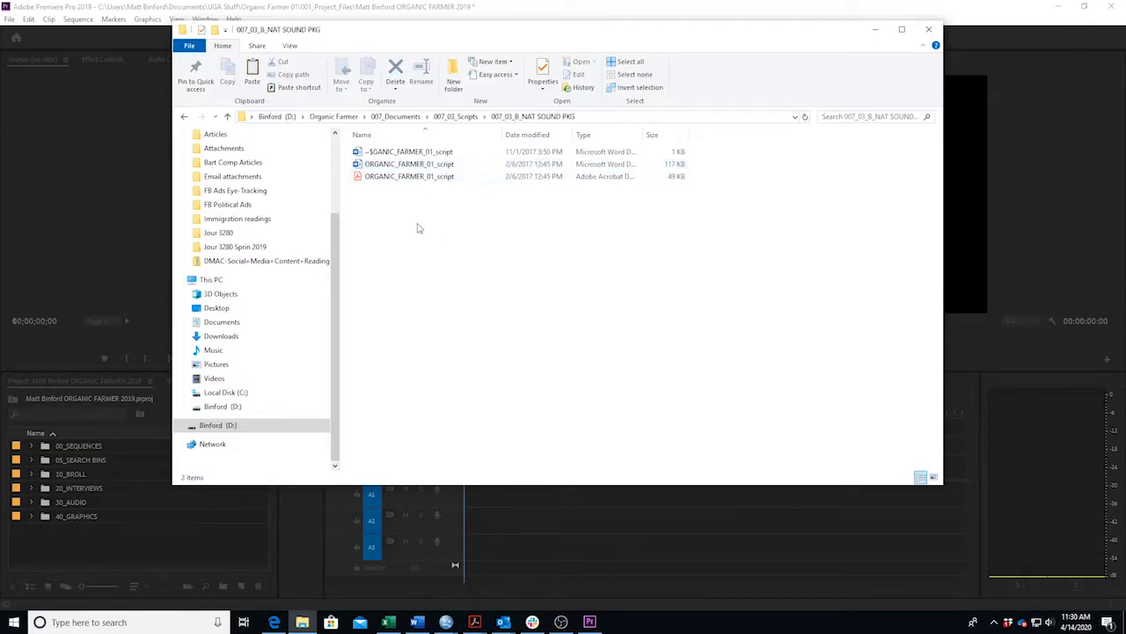
click(184, 116)
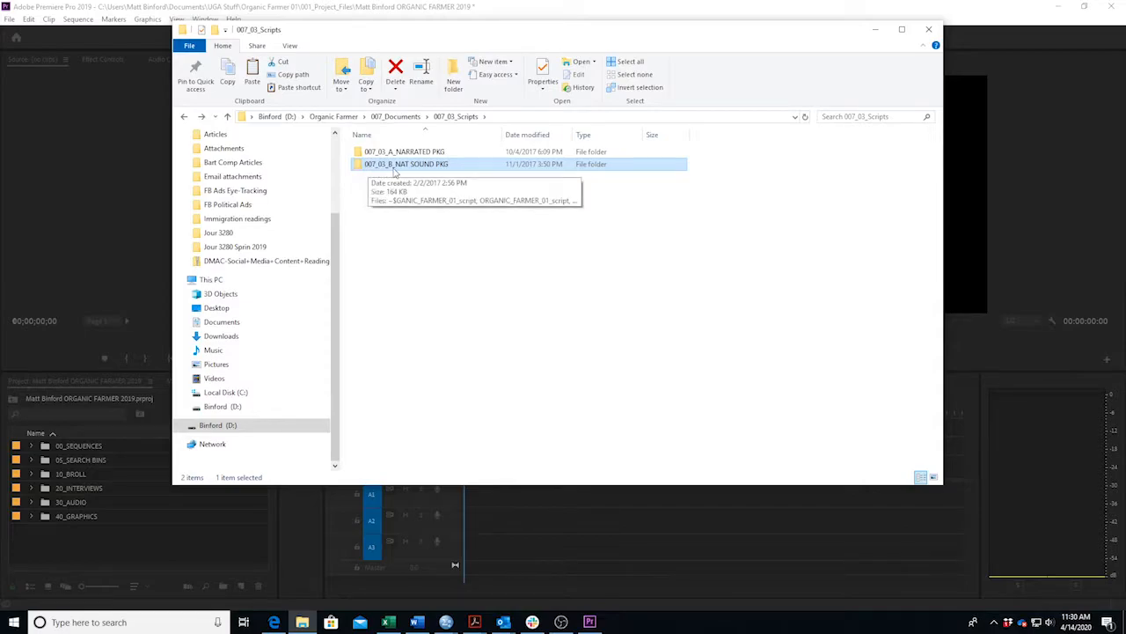
double_click(434, 171)
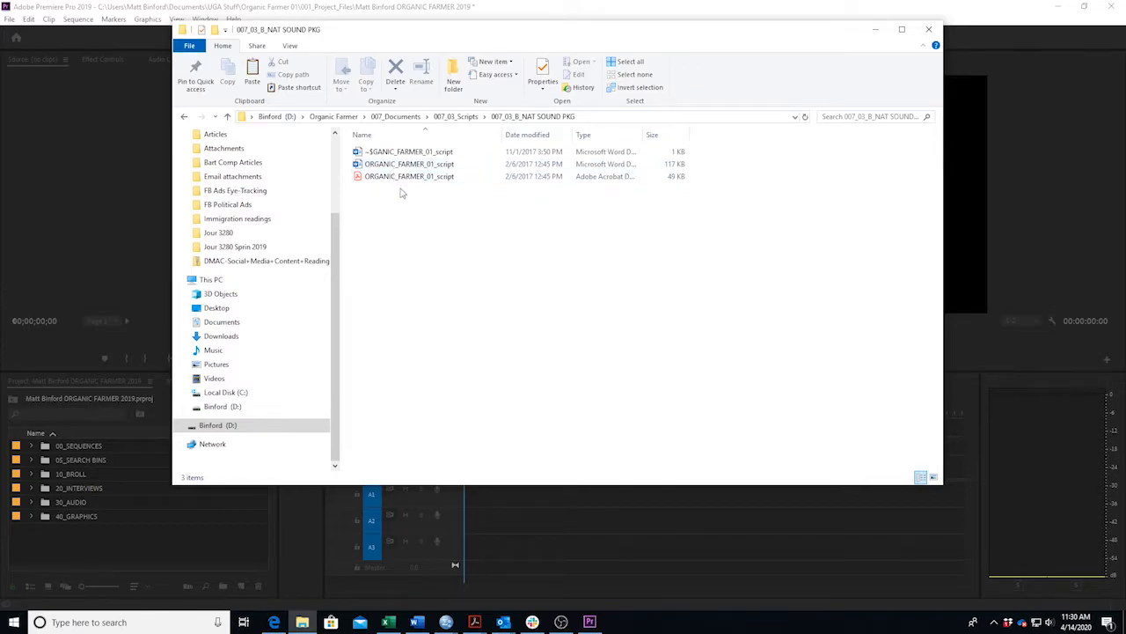
double_click(418, 164)
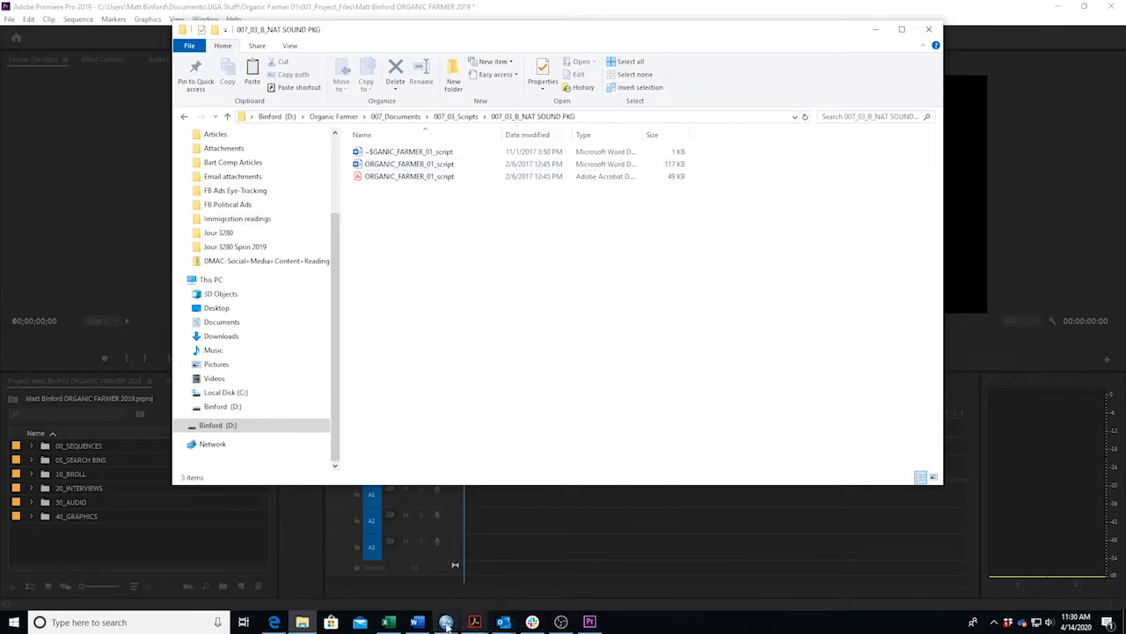
Scroll through the two-column video/audio script, back to the top of page 1, then minimize Word.
scroll(542, 405, up, 15)
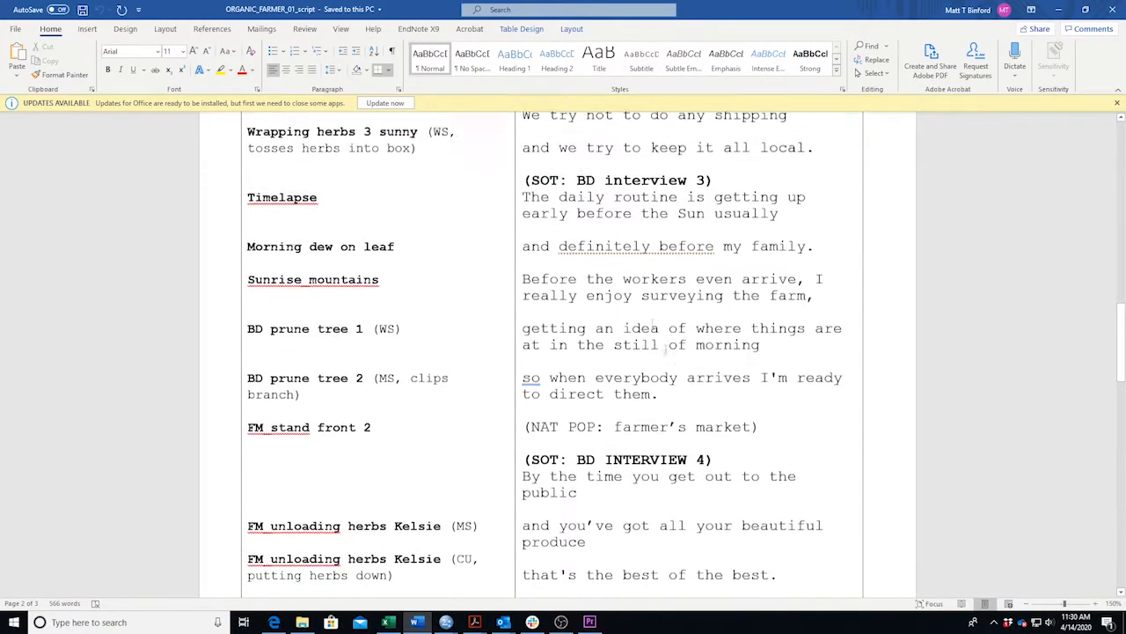
scroll(397, 346, up, 3)
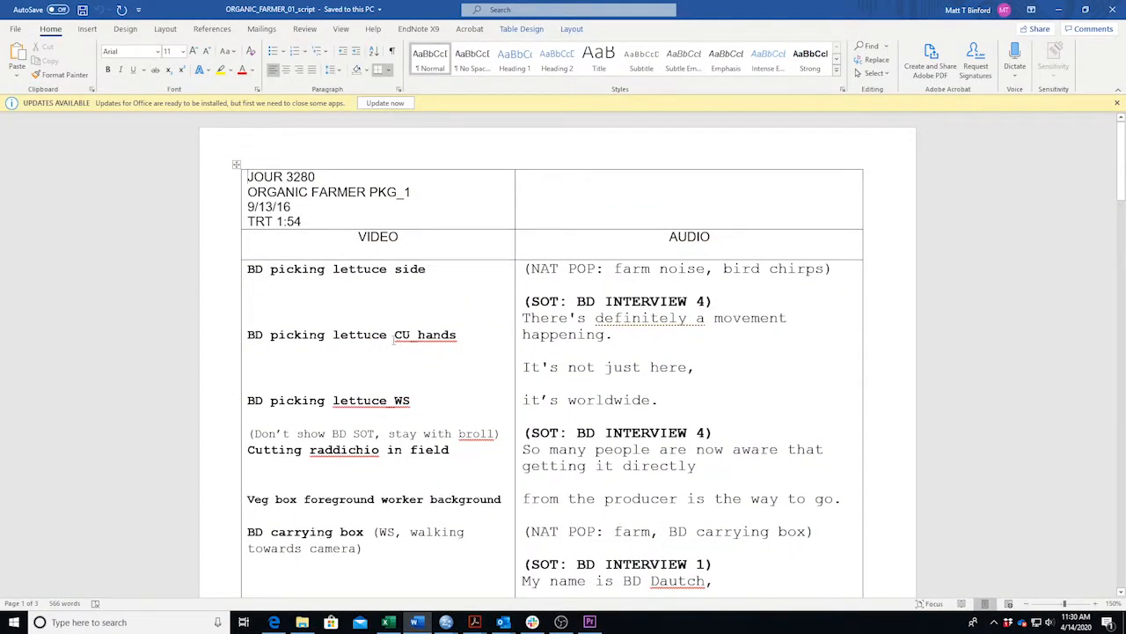
scroll(563, 334, down, 10)
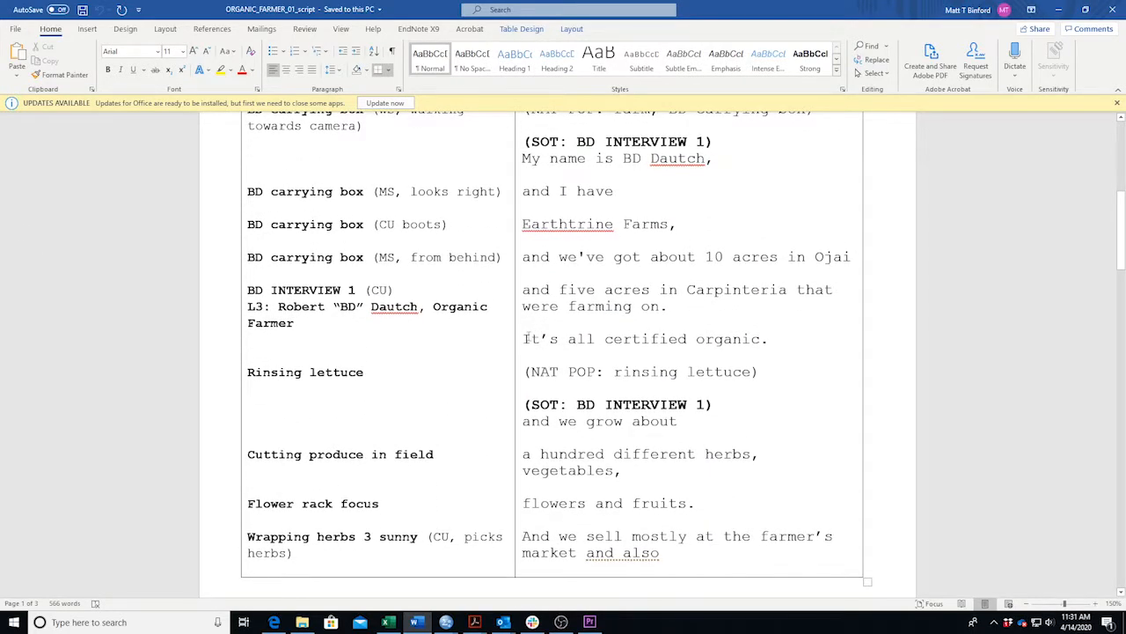
scroll(652, 250, down, 10)
scroll(628, 258, up, 17)
scroll(627, 258, up, 3)
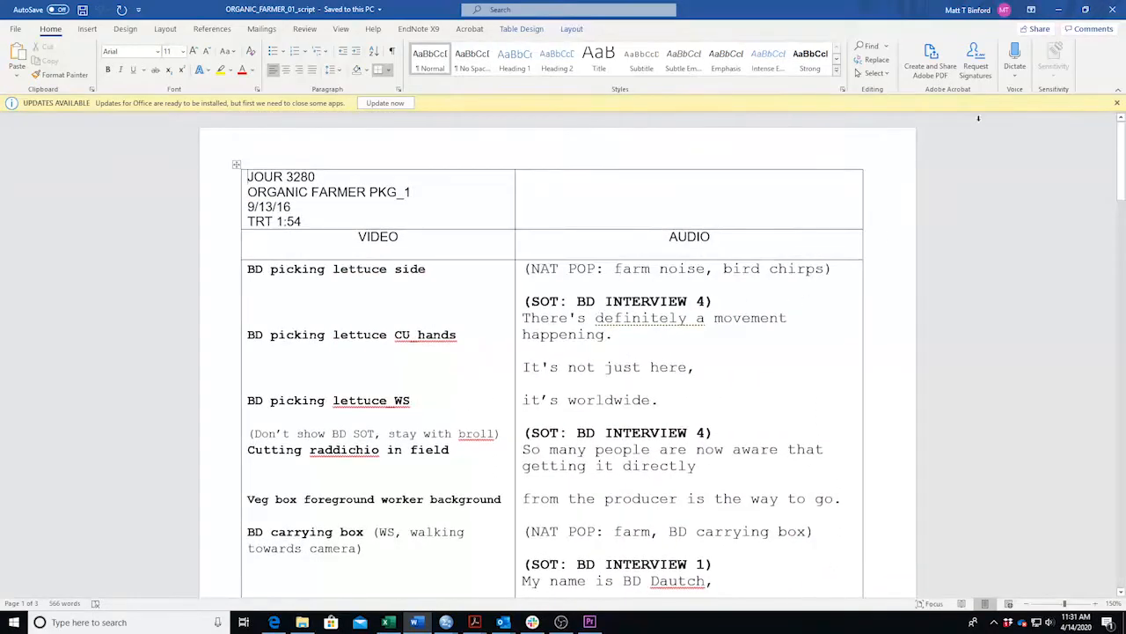
click(1058, 10)
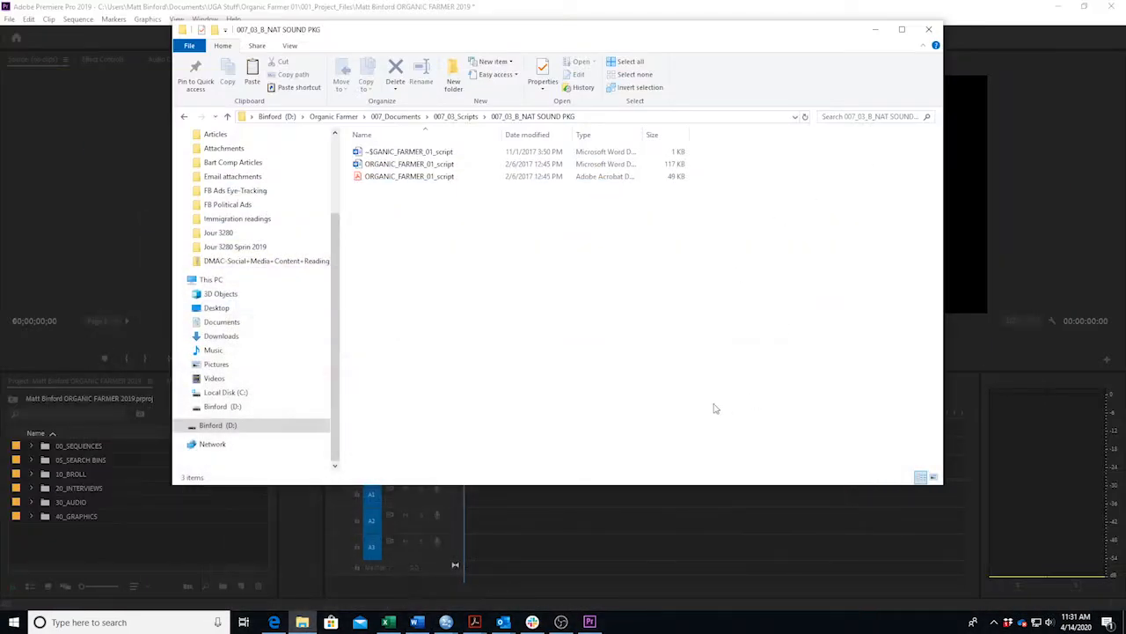
Go back up to the Organic Farmer folder, open 001_Project_Files, and minimize Explorer.
click(185, 117)
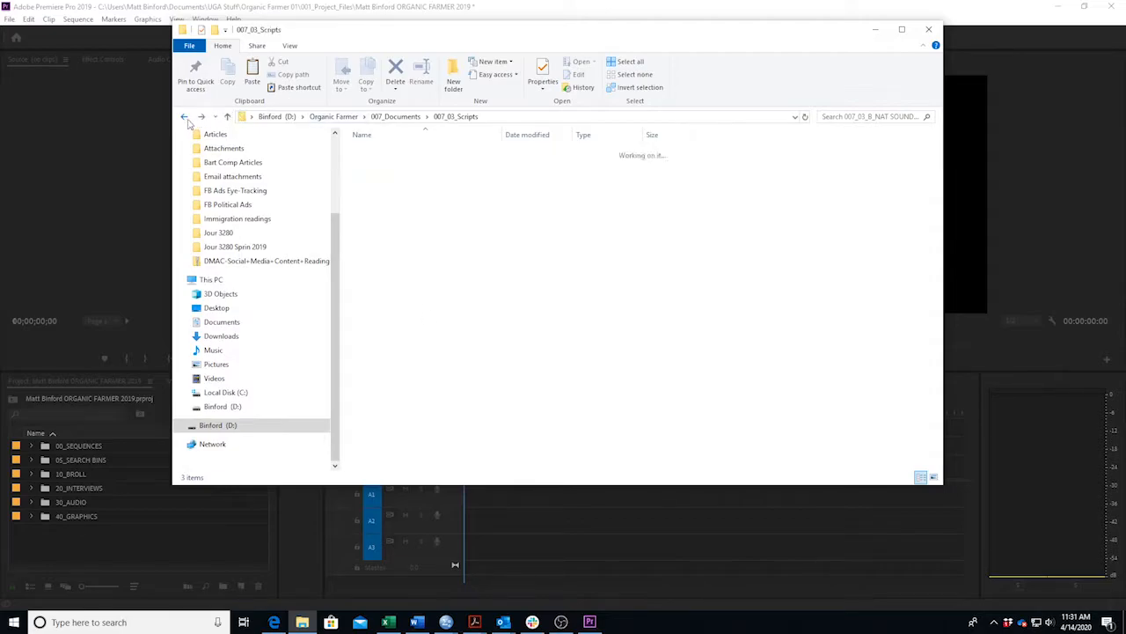
click(184, 117)
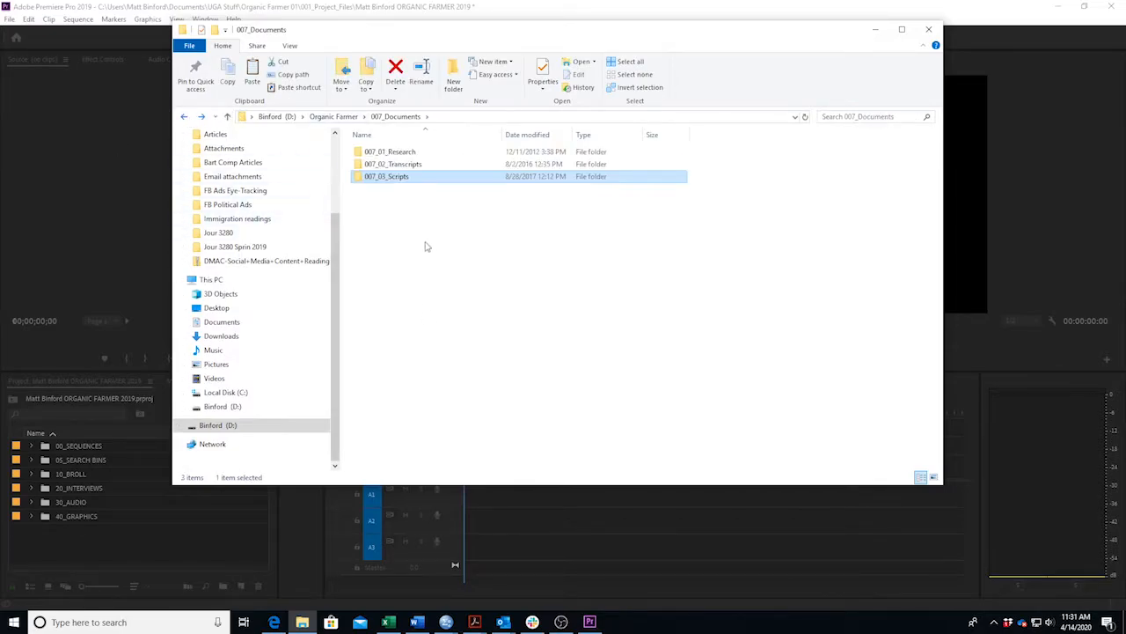
click(185, 117)
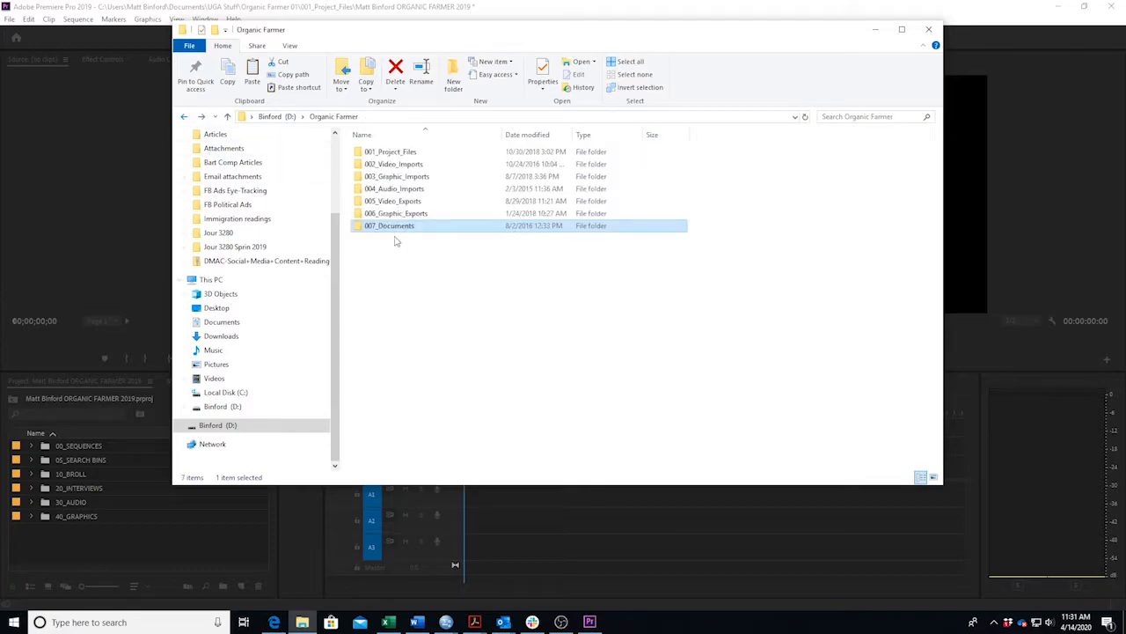
double_click(397, 153)
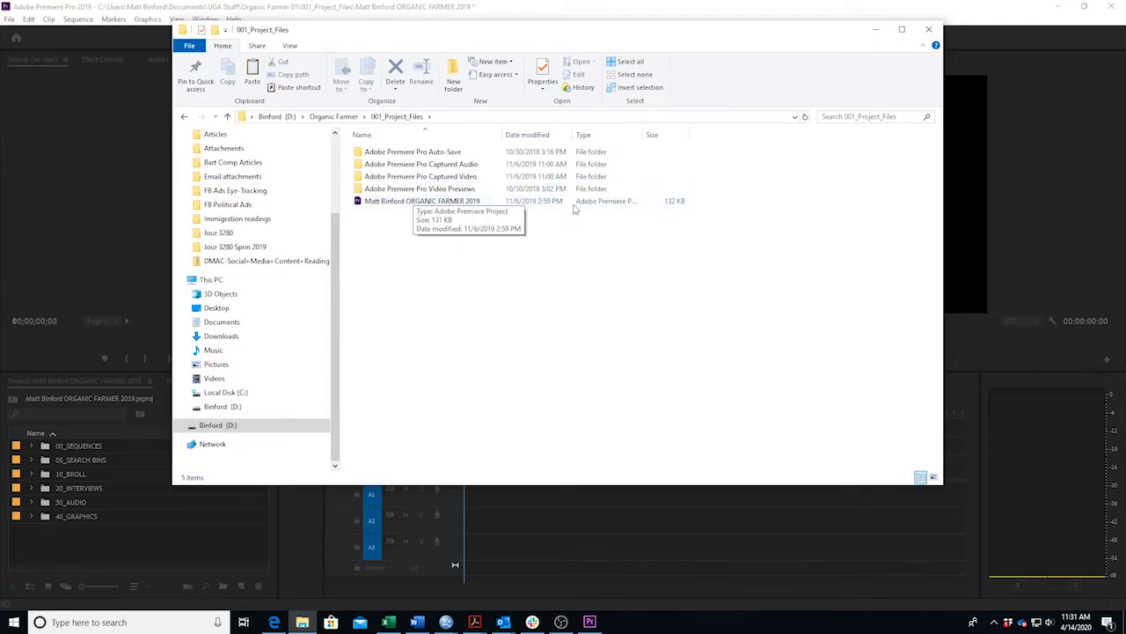
click(875, 30)
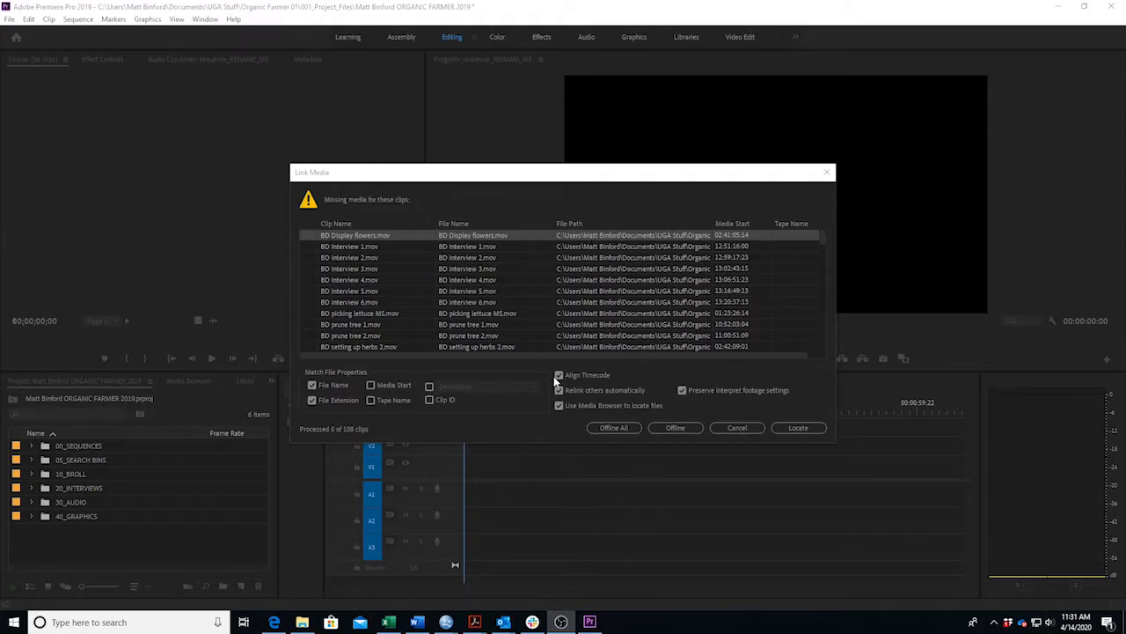
Bring the Link Media dialog forward and choose Locate for BD Display flowers.mov.
click(483, 177)
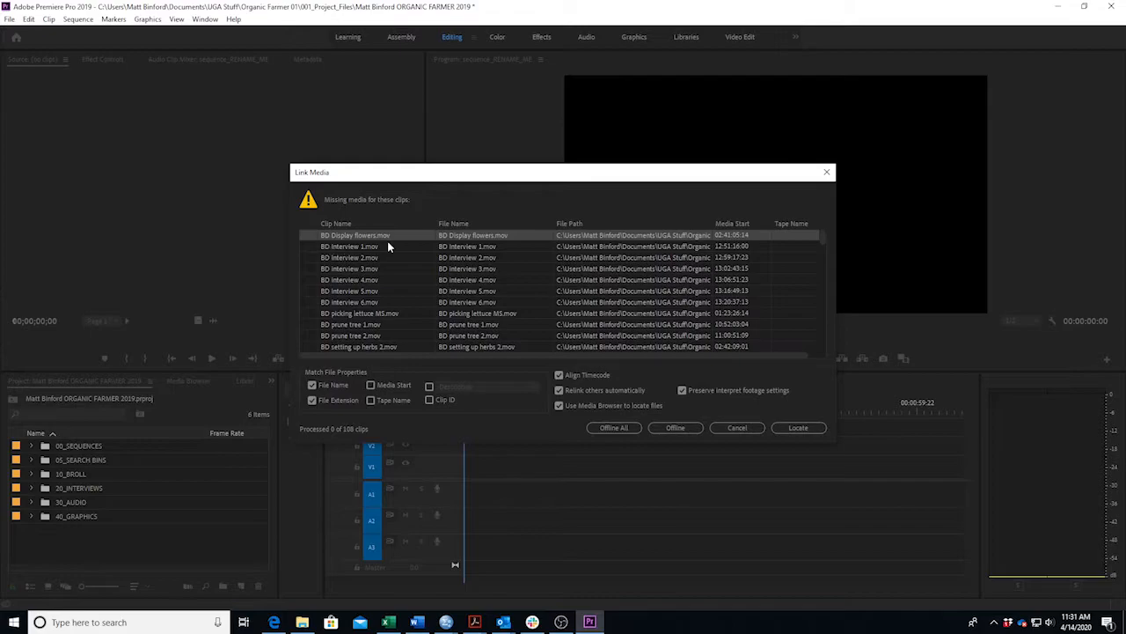
click(785, 429)
click(801, 427)
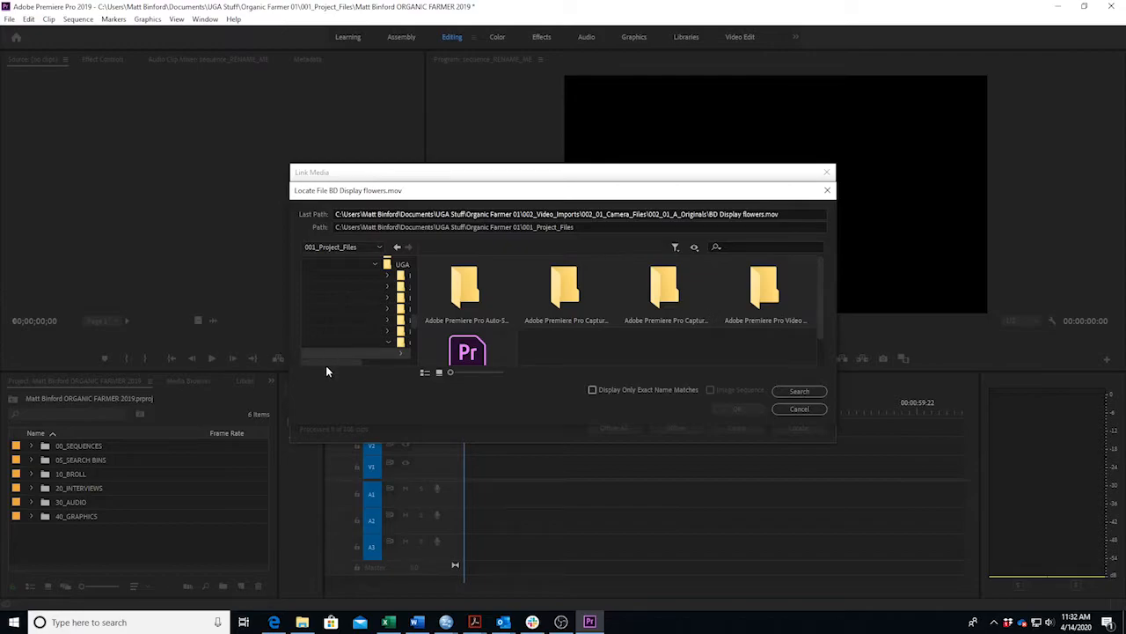
Point Locate File at 002_Video_Imports 01 > 002_01_Camera_Files > 002_01_A_Originals, search, and relink the clips.
drag(321, 361, 377, 362)
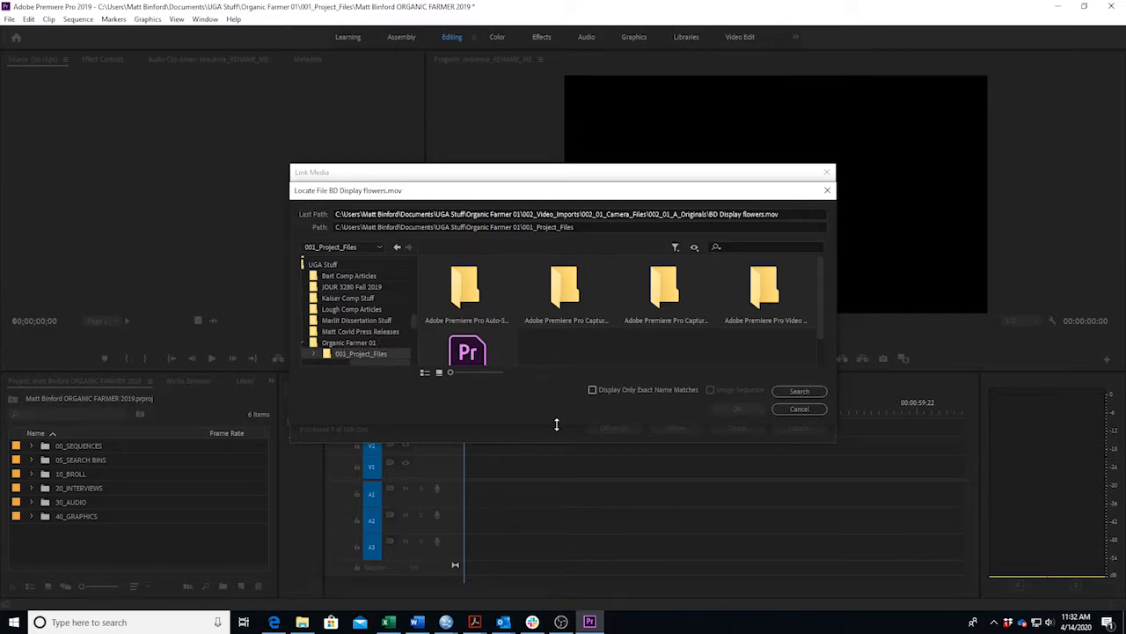
click(344, 345)
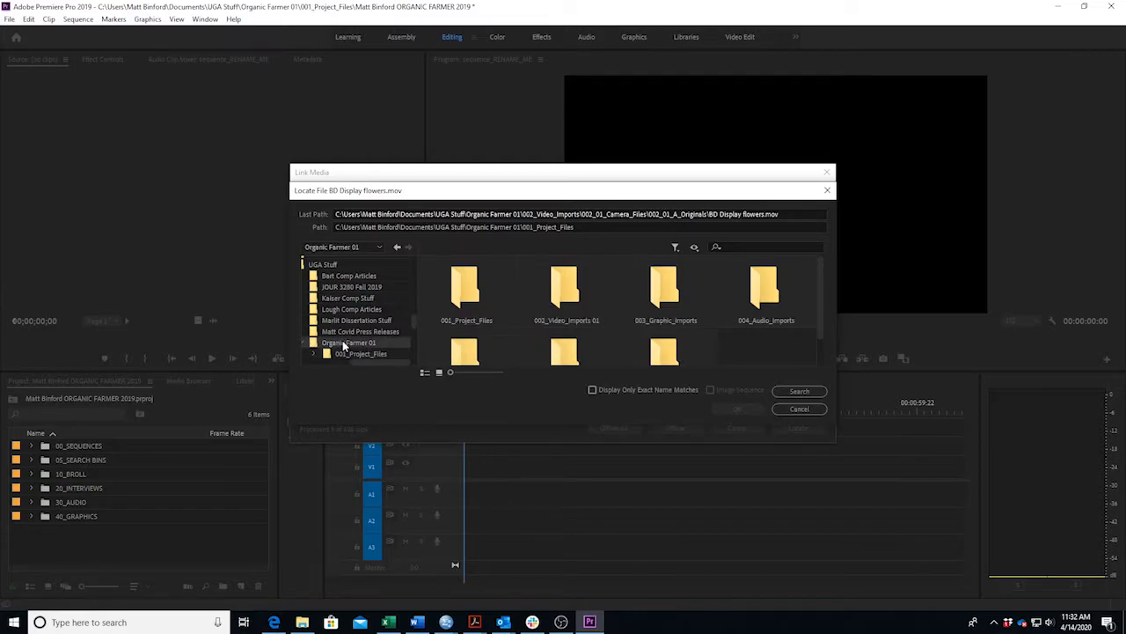
scroll(359, 308, down, 2)
click(357, 297)
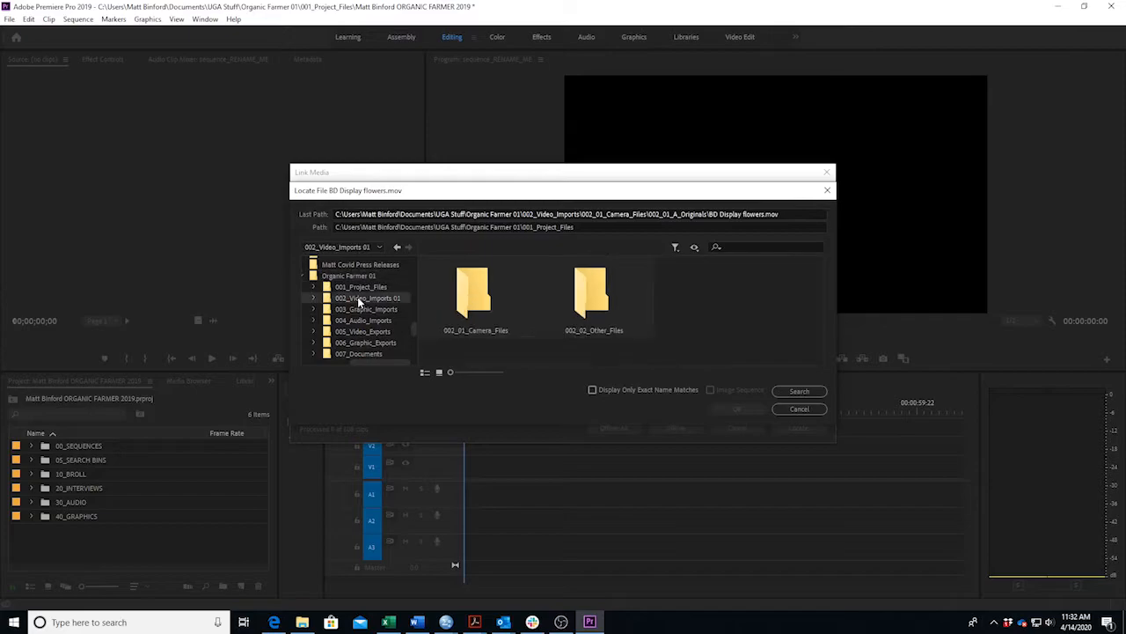
double_click(494, 301)
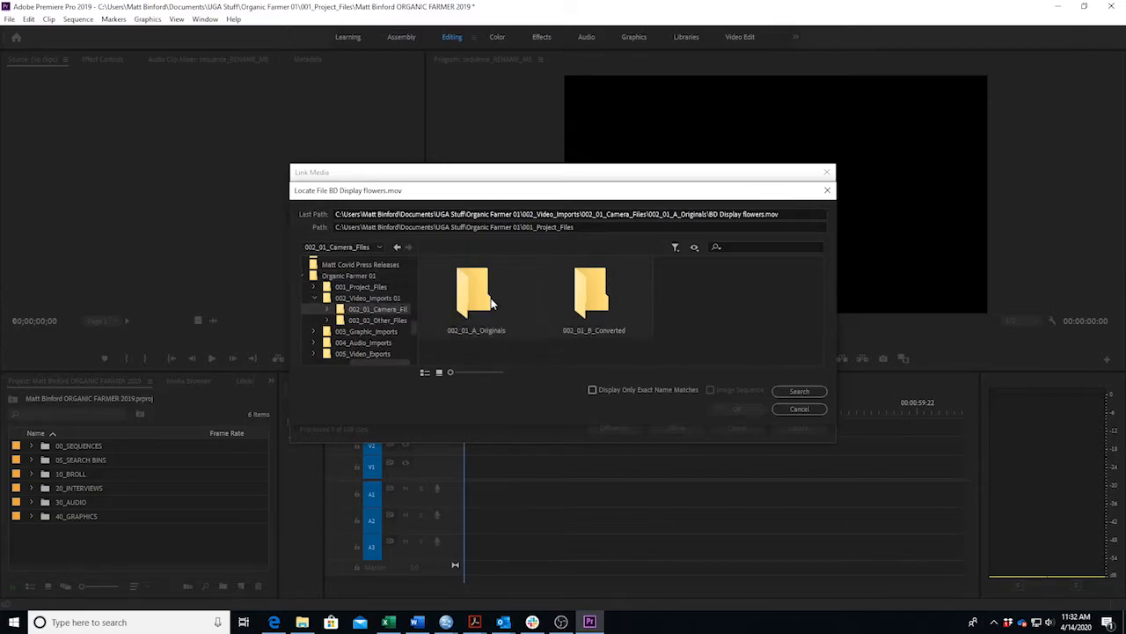
double_click(494, 303)
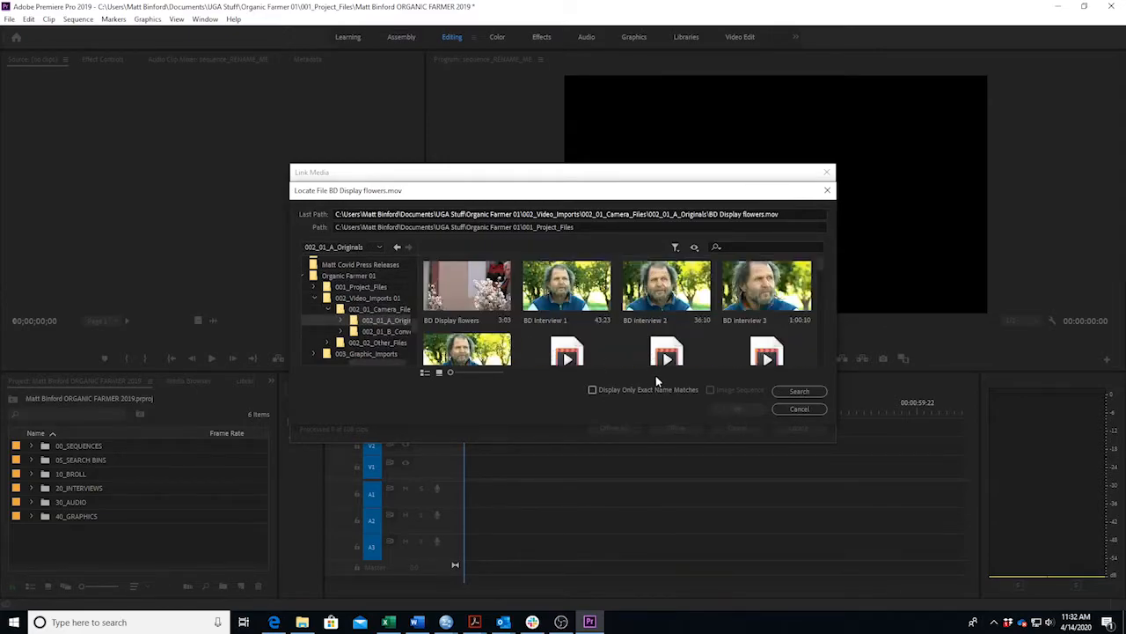
click(801, 392)
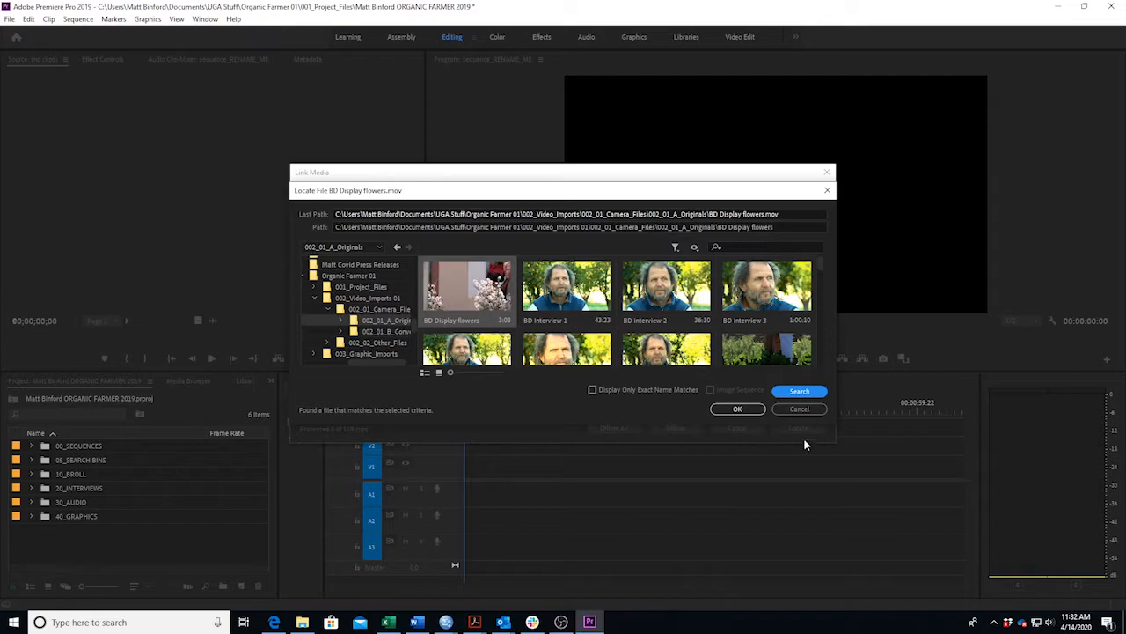
click(755, 412)
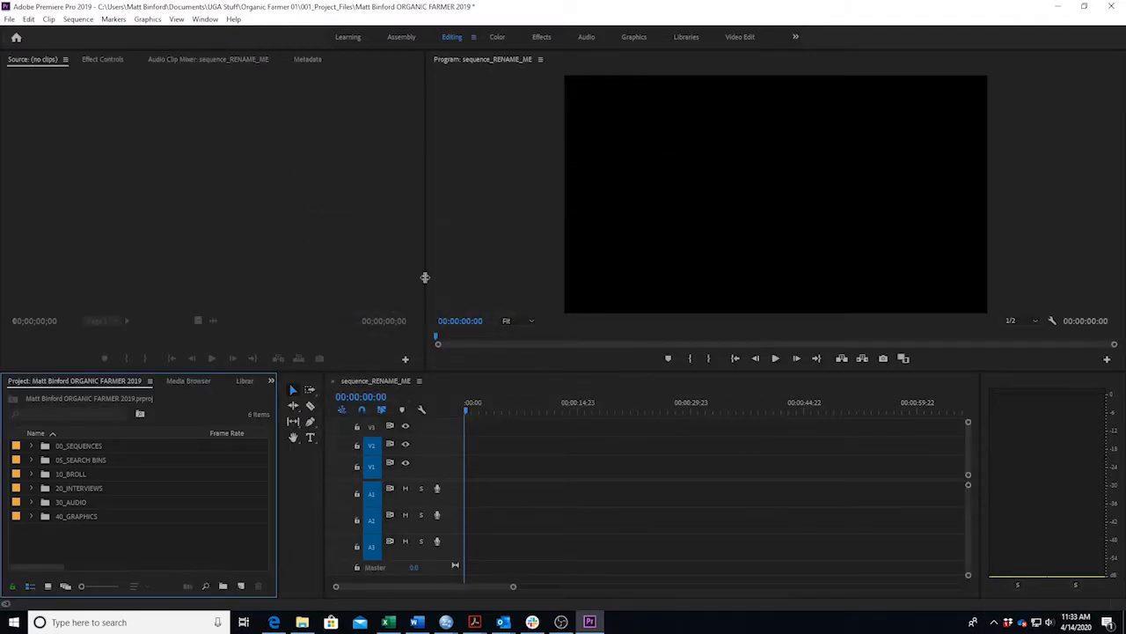
click(31, 516)
scroll(44, 524, down, 1)
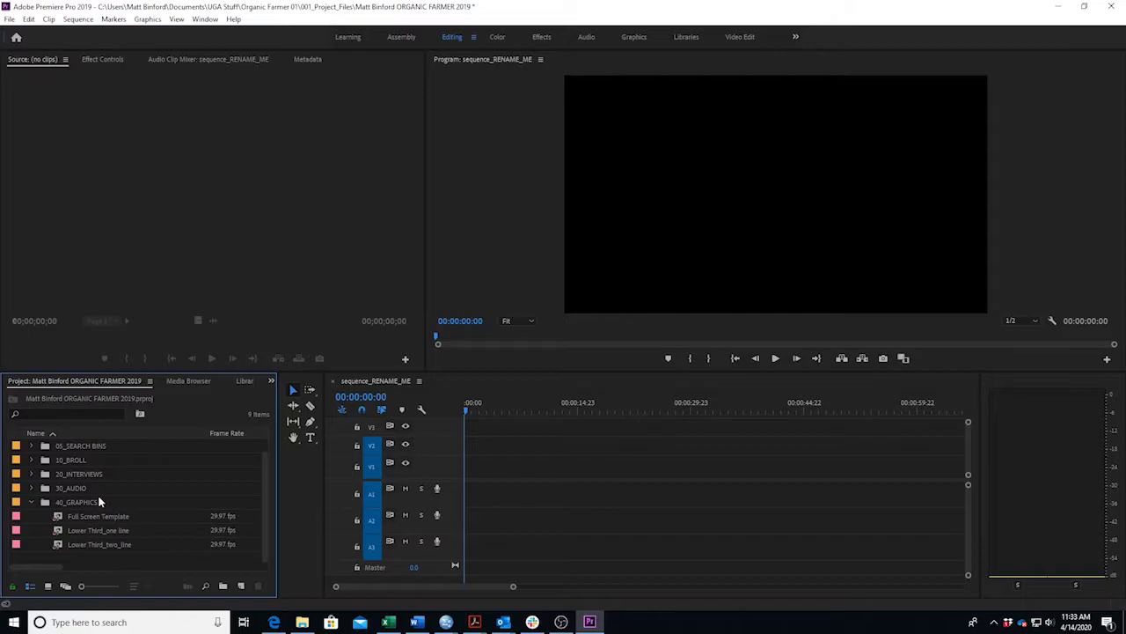
click(31, 502)
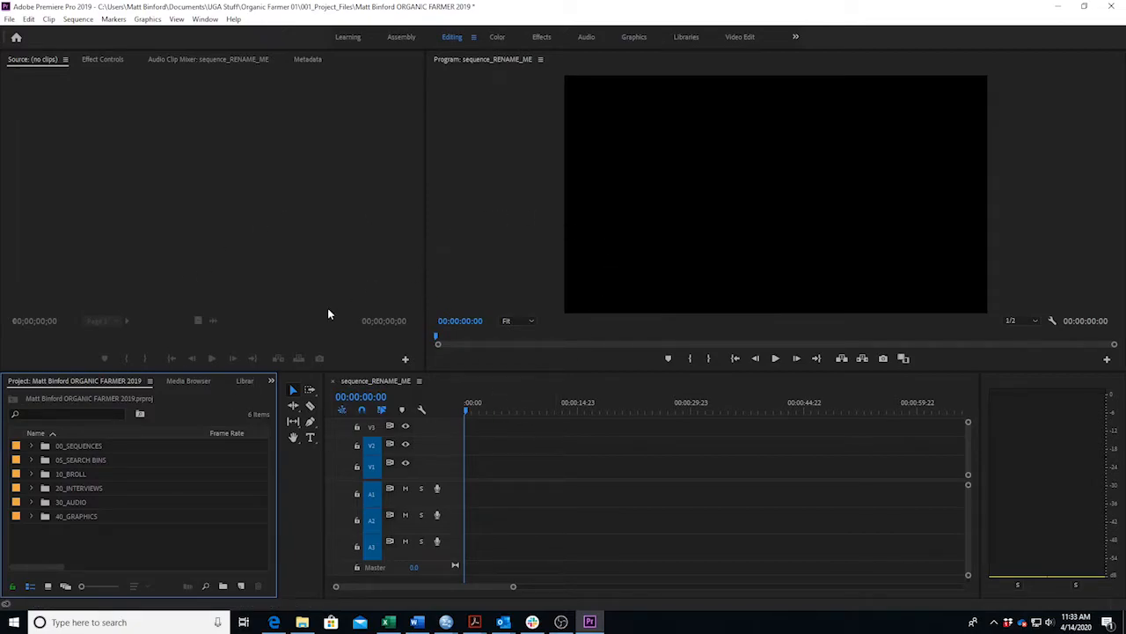
click(12, 21)
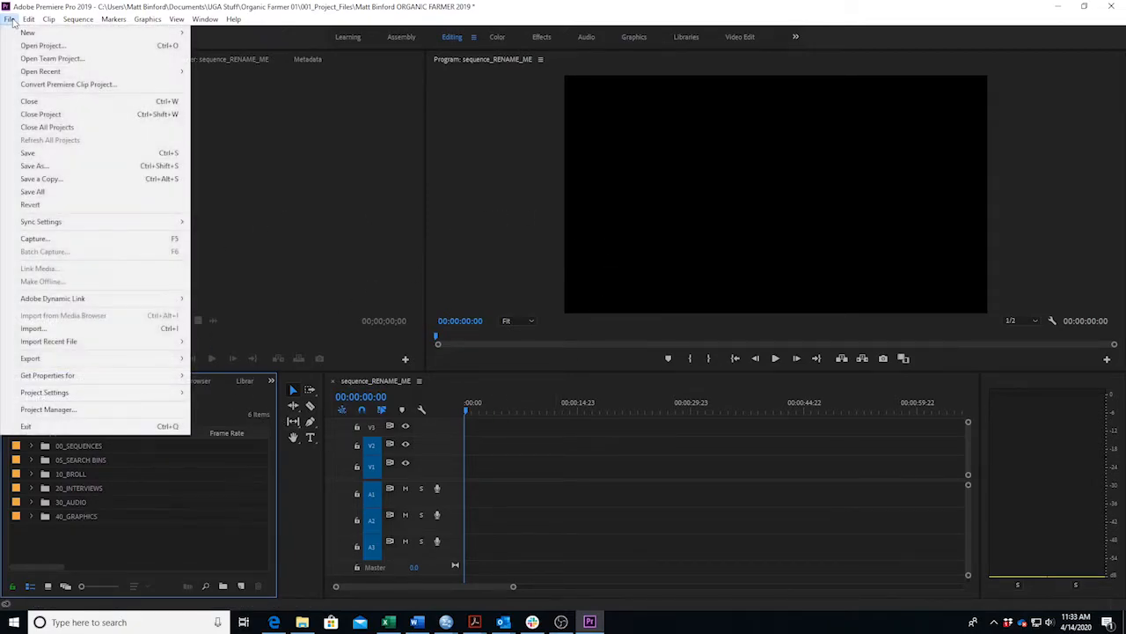
click(53, 166)
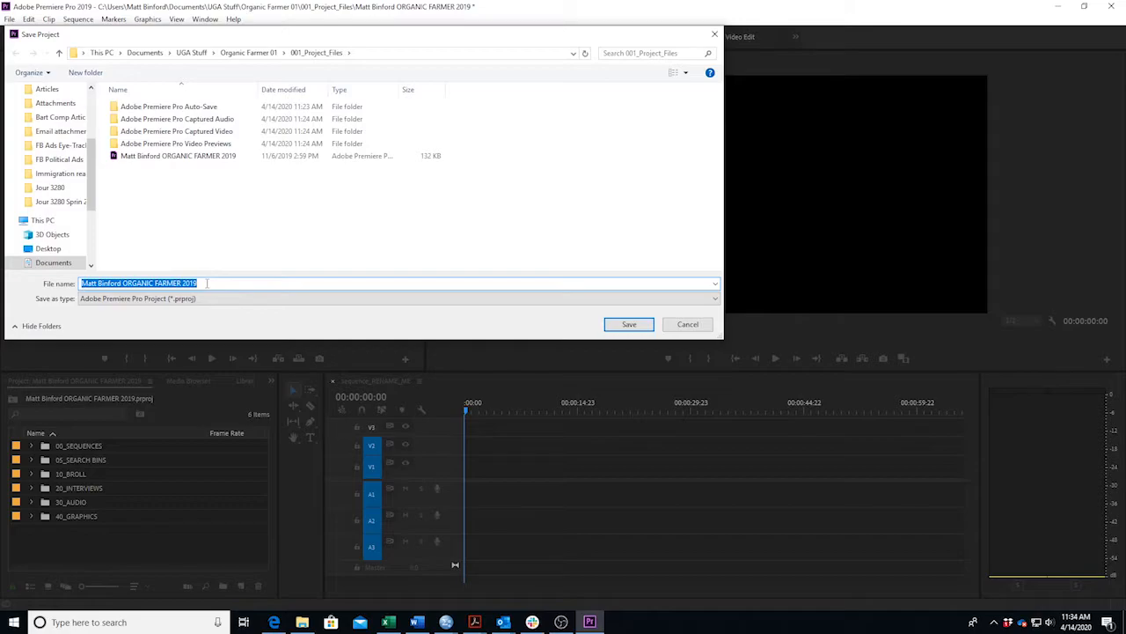
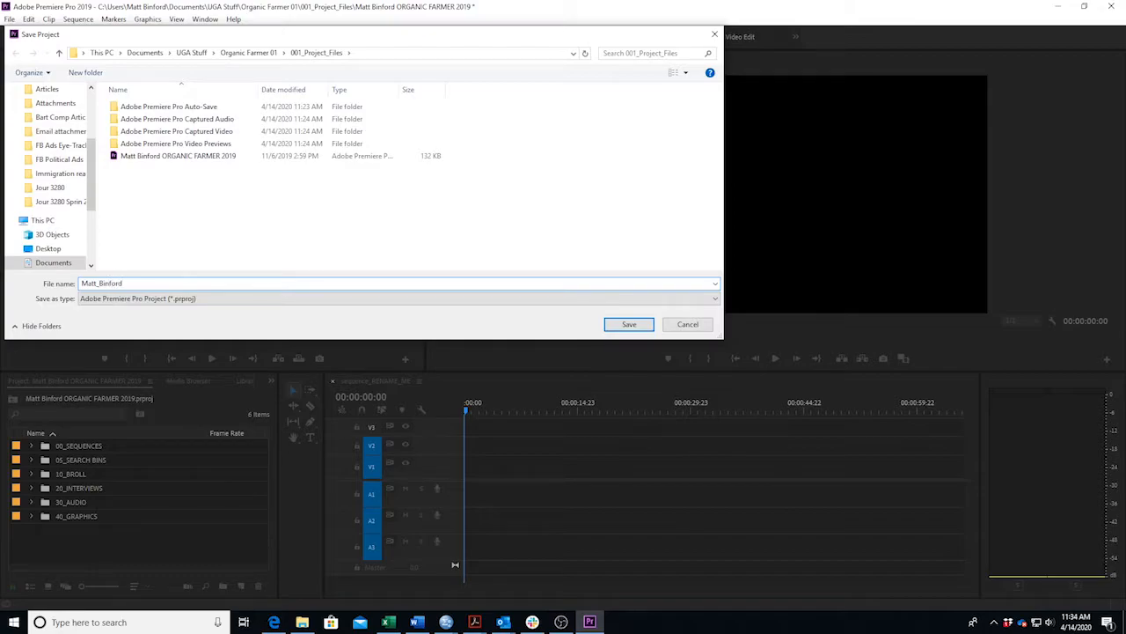
click(622, 328)
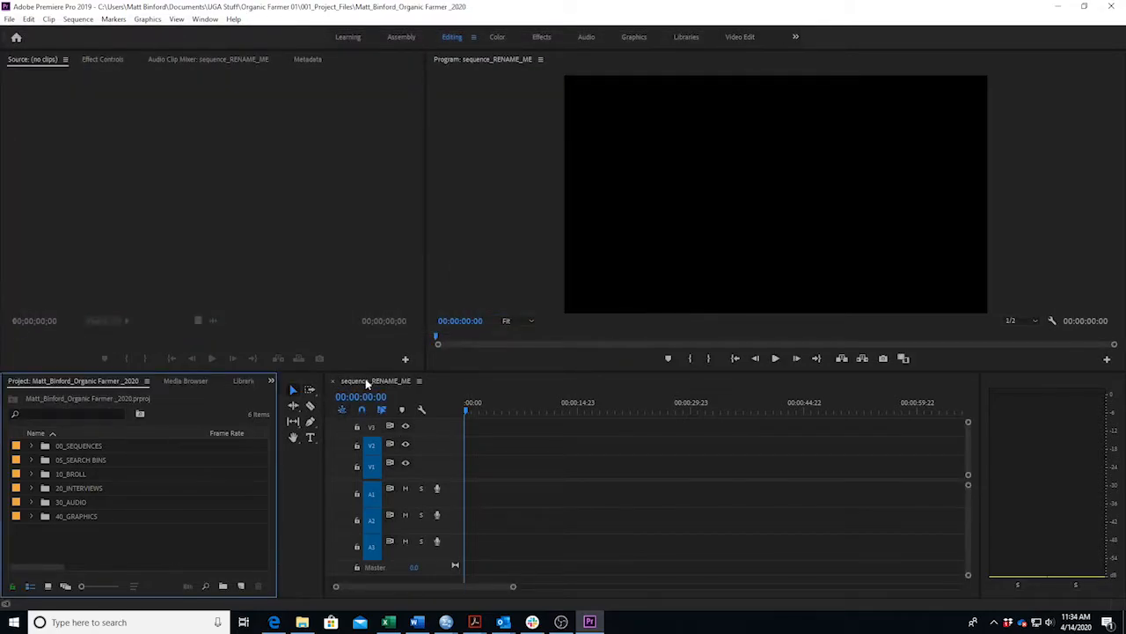
Rename sequence_RENAME_ME to the editor's surname plus _Organic_Farmer, then collapse 00_SEQUENCES.
click(31, 447)
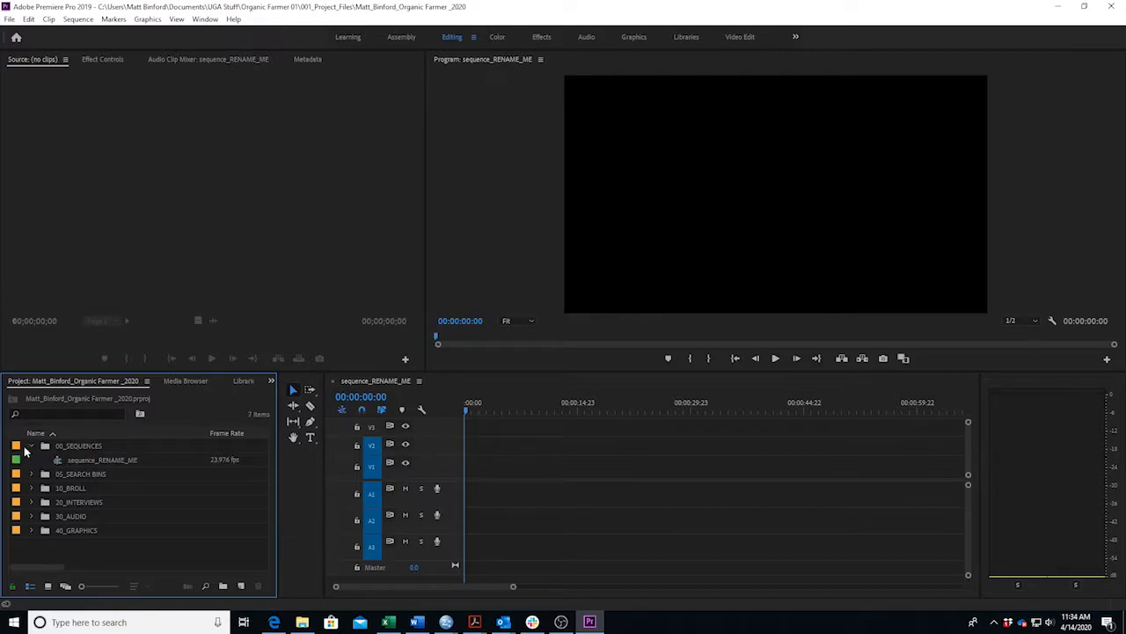
click(103, 461)
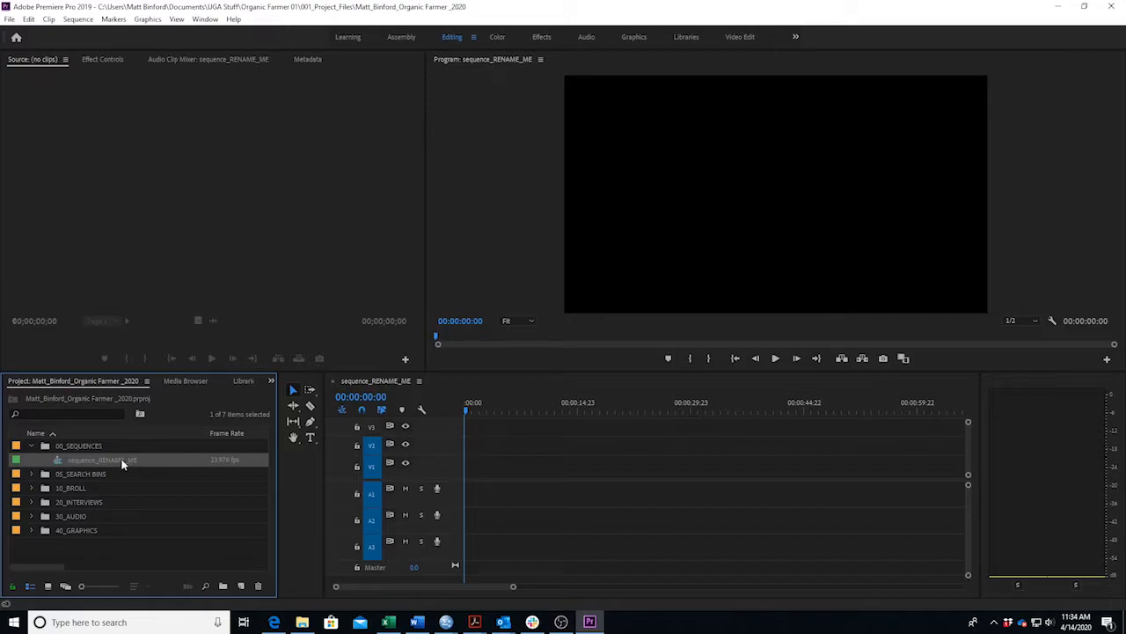
click(121, 460)
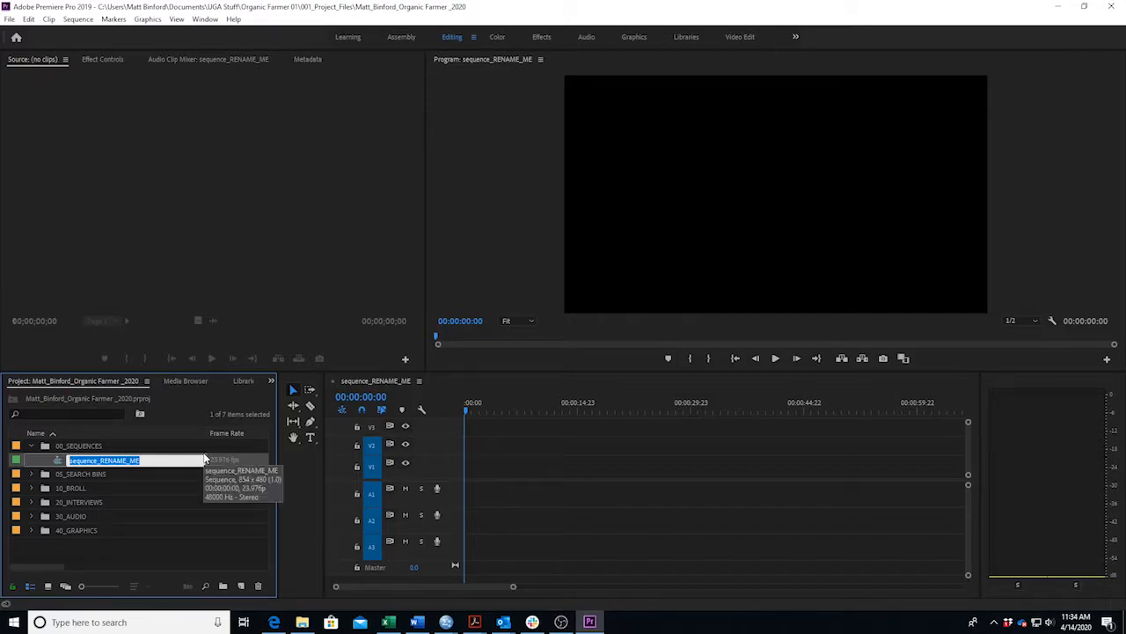
text(Binford_Organic Farmer)
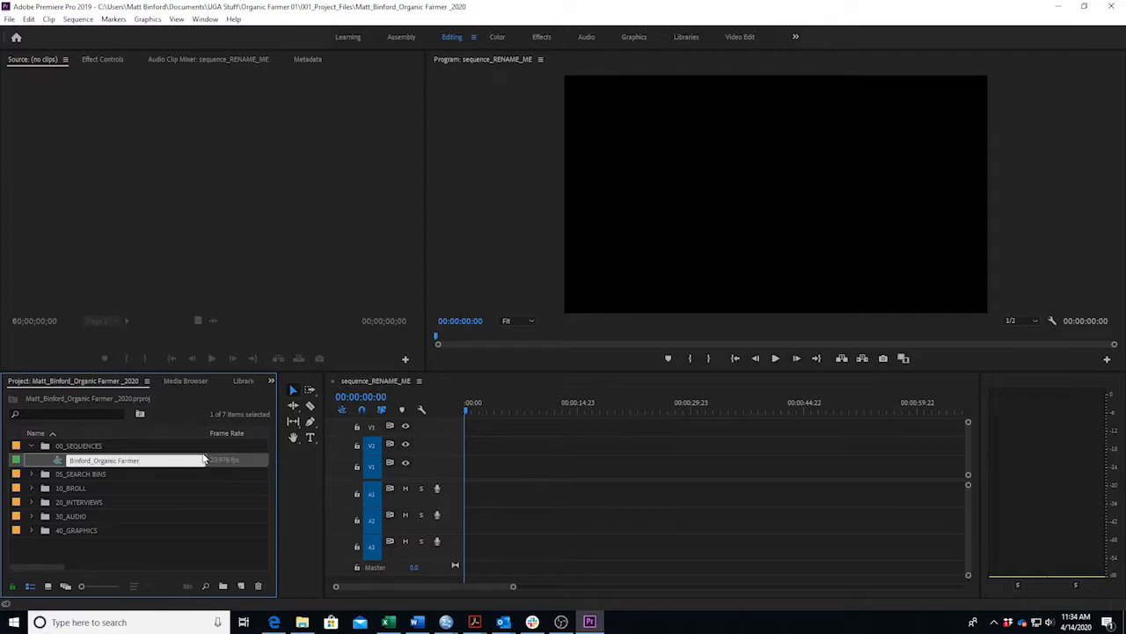
key(Left)
key(BackSpace)
text(_)
click(154, 491)
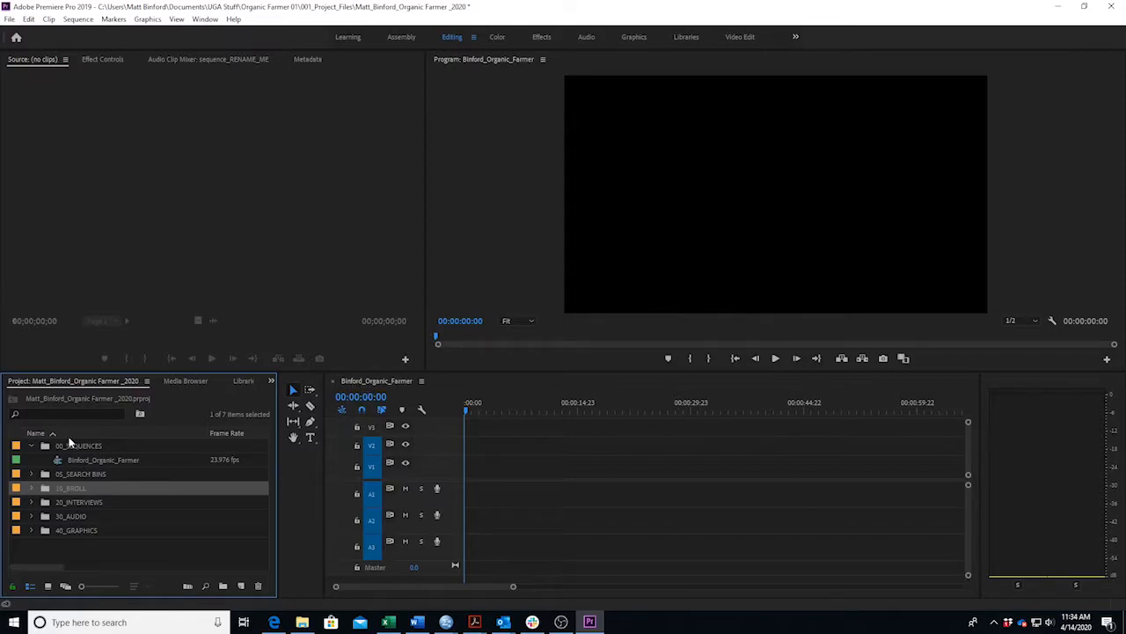
click(380, 382)
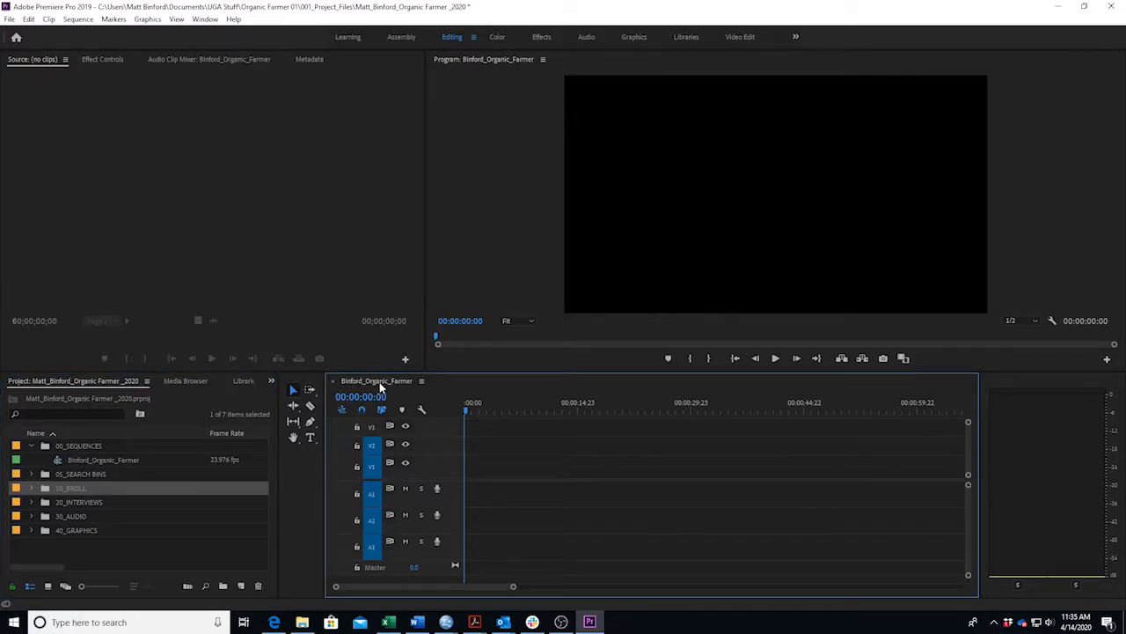
click(31, 445)
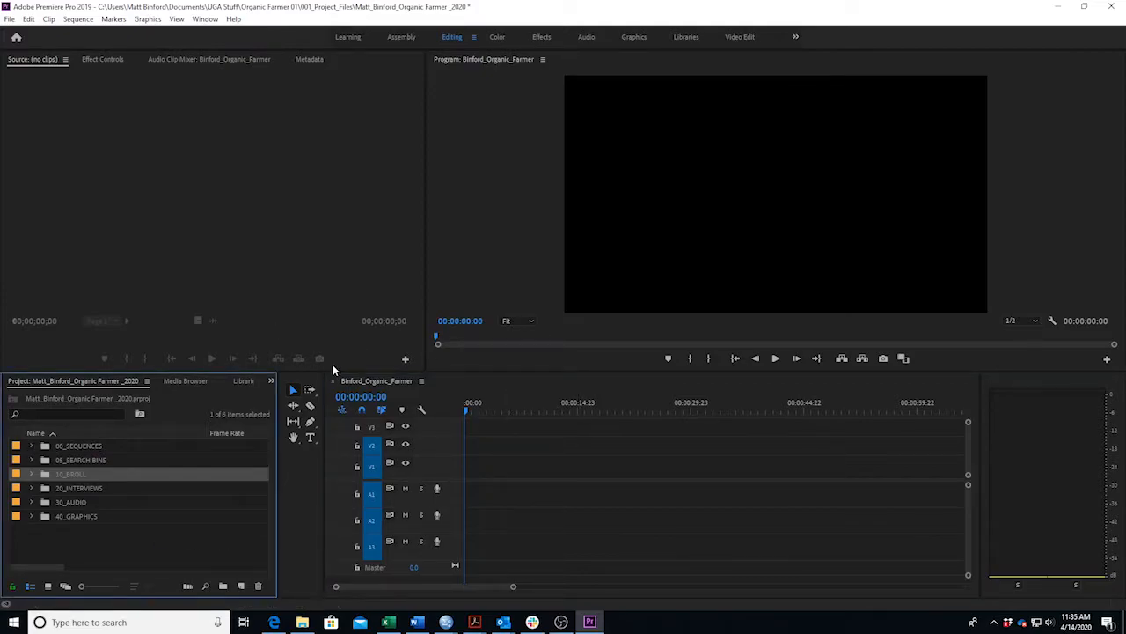
click(420, 625)
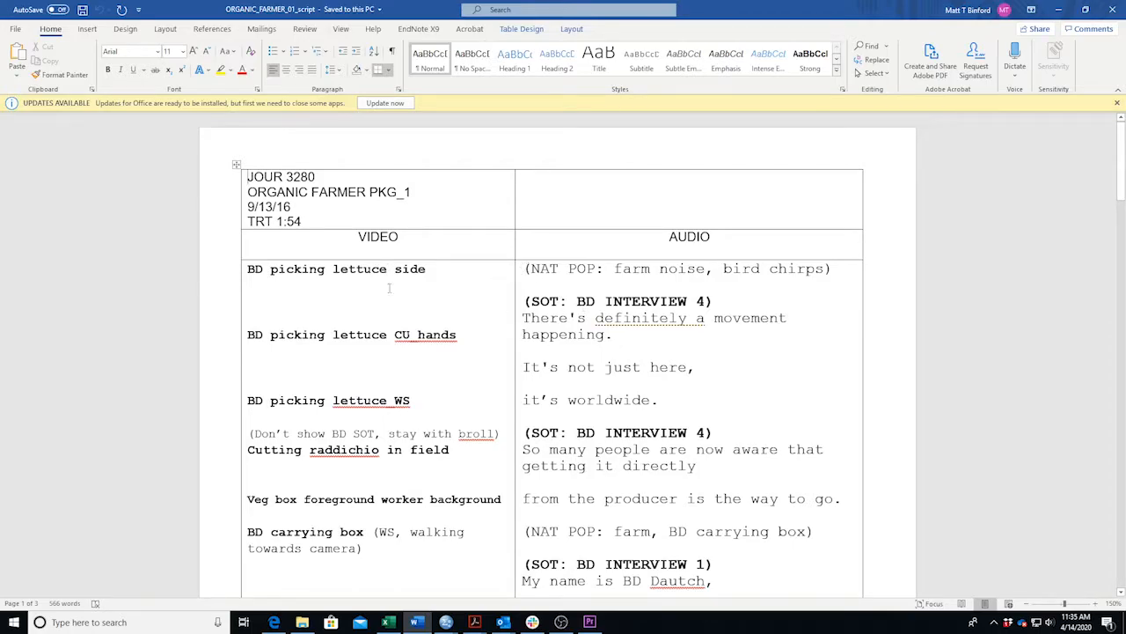
click(527, 269)
drag(525, 269, 836, 274)
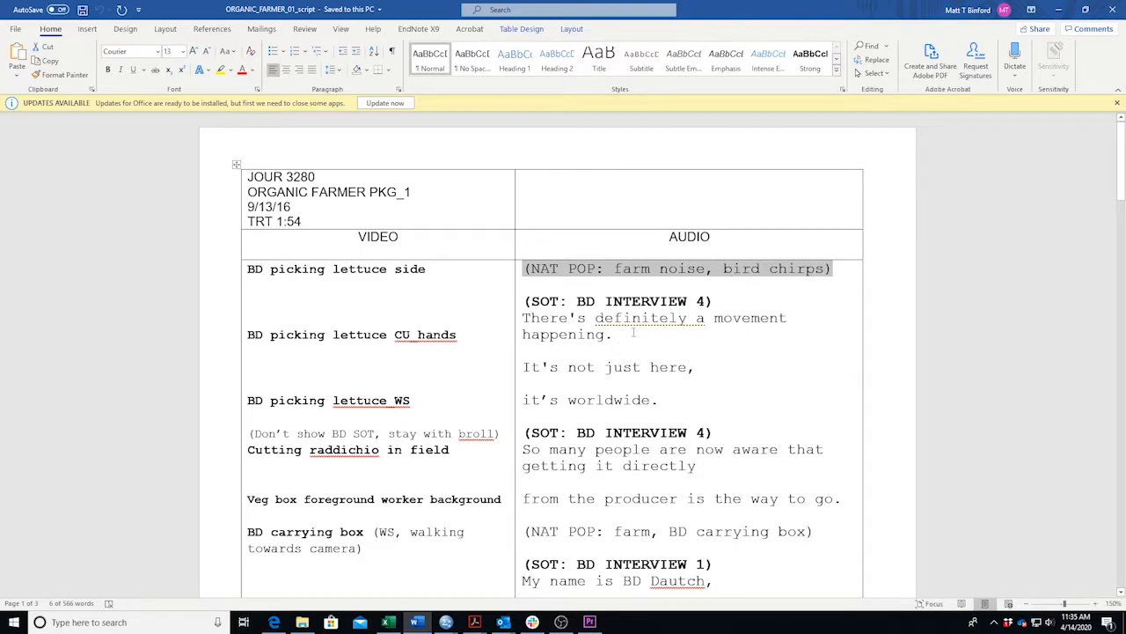
drag(431, 268, 221, 265)
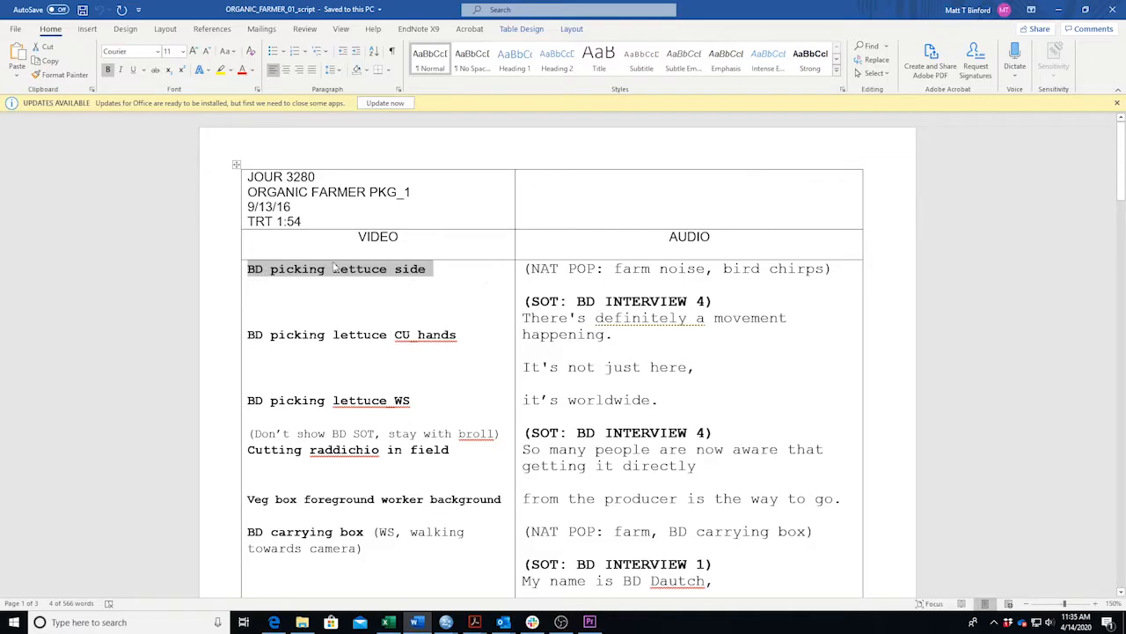
click(1059, 10)
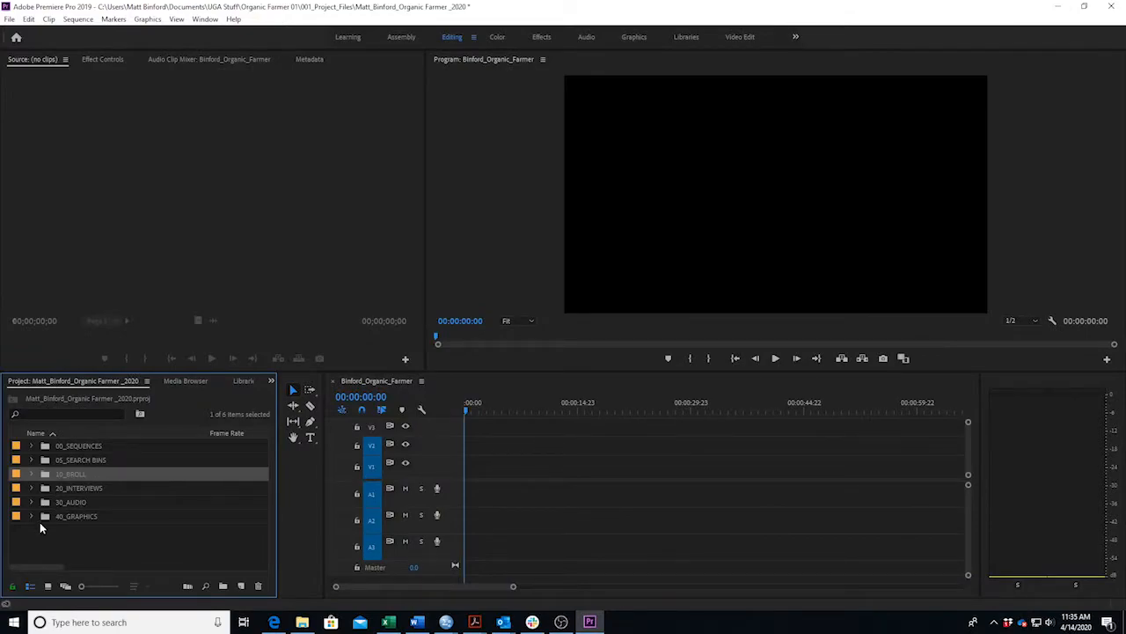
Load BD picking lettuce side.mp4 from 10_BROLL in the Source monitor, skim and play it, returning to 01:05:45:12.
click(32, 473)
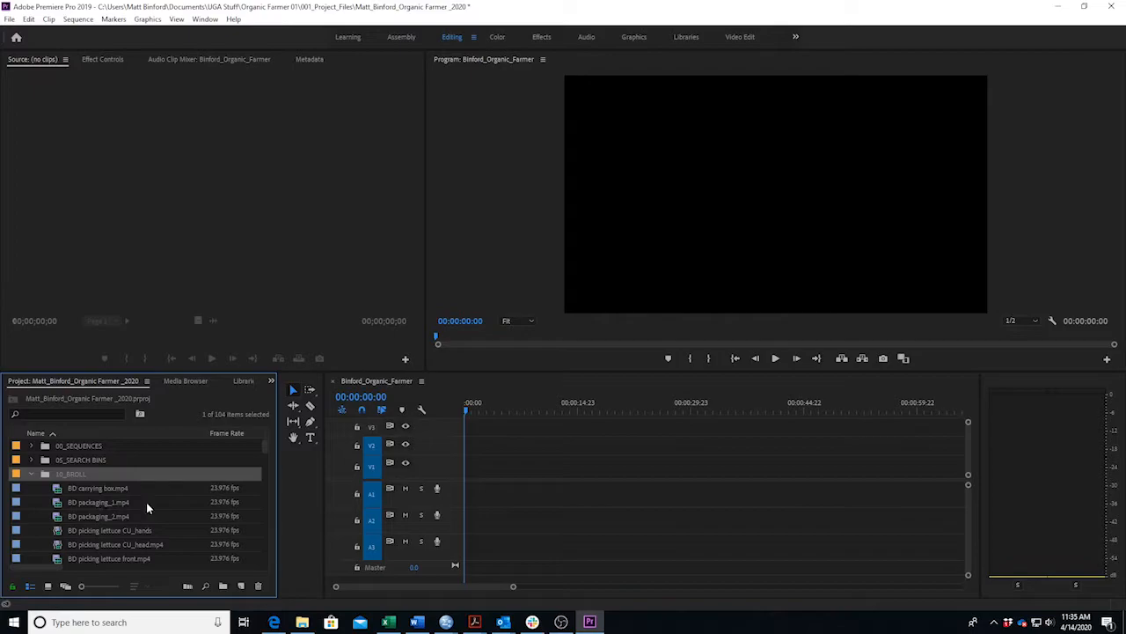
scroll(149, 501, down, 1)
scroll(149, 501, down, 3)
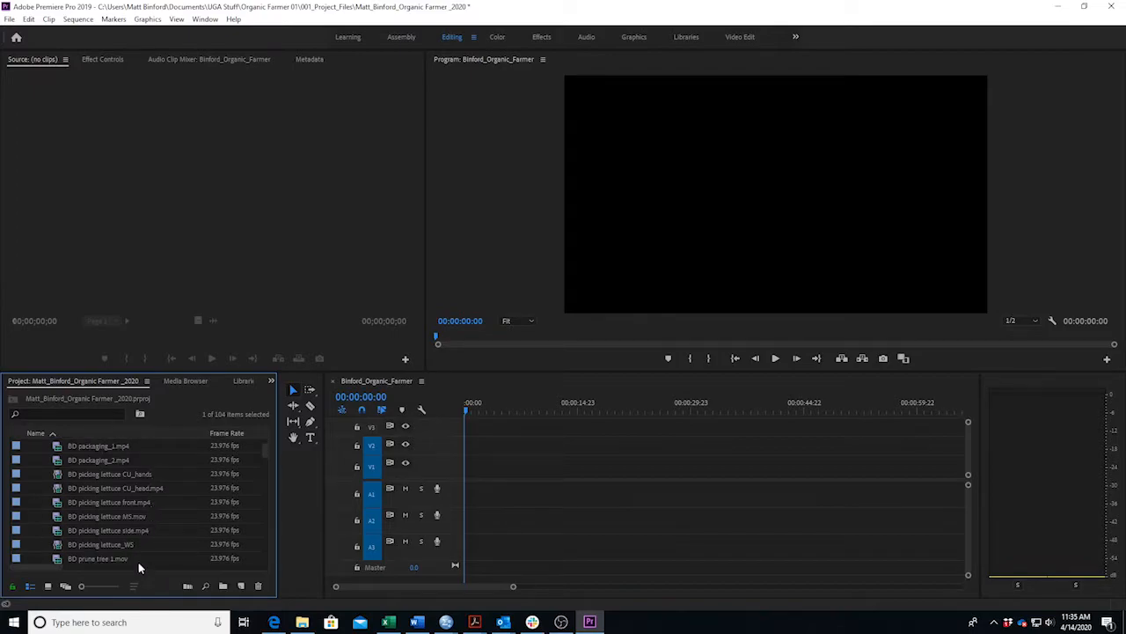
double_click(89, 528)
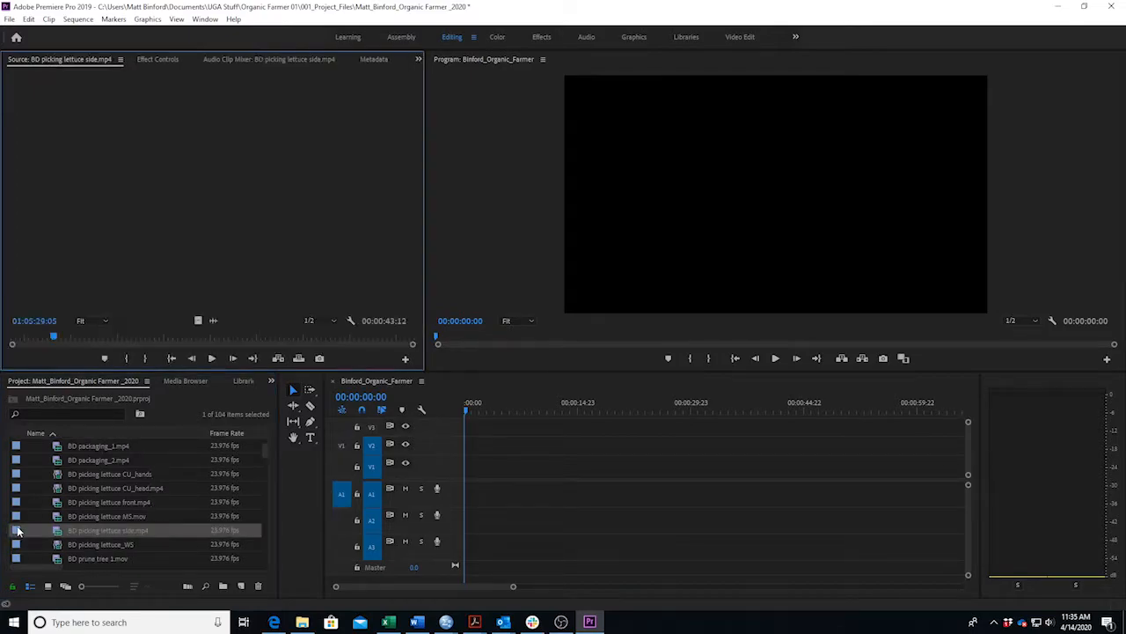
mouse_move(51, 343)
mouse_down()
mouse_move(137, 334)
mouse_move(60, 342)
mouse_up()
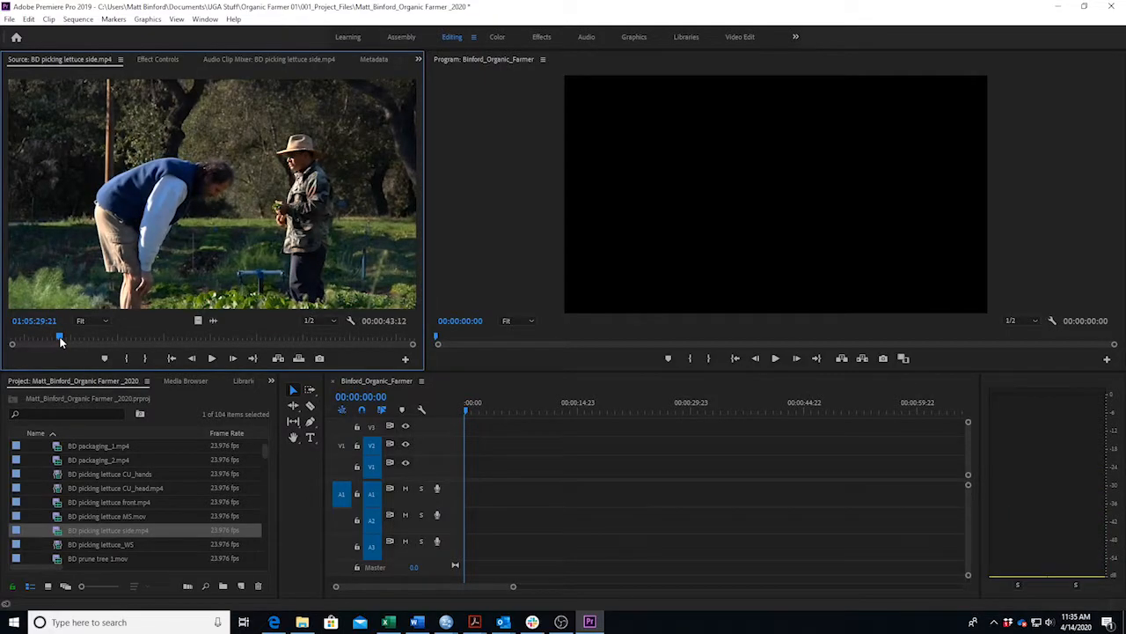
key(space)
key(XF86AudioLowerVolume)
key(XF86AudioRaiseVolume)
key(XF86AudioRaiseVolume)
key(XF86AudioRaiseVolume)
key(XF86AudioRaiseVolume)
key(XF86AudioRaiseVolume)
key(XF86AudioRaiseVolume)
key(XF86AudioRaiseVolume)
key(XF86AudioRaiseVolume)
key(XF86AudioRaiseVolume)
key(XF86AudioRaiseVolume)
key(XF86AudioRaiseVolume)
key(XF86AudioRaiseVolume)
key(XF86AudioRaiseVolume)
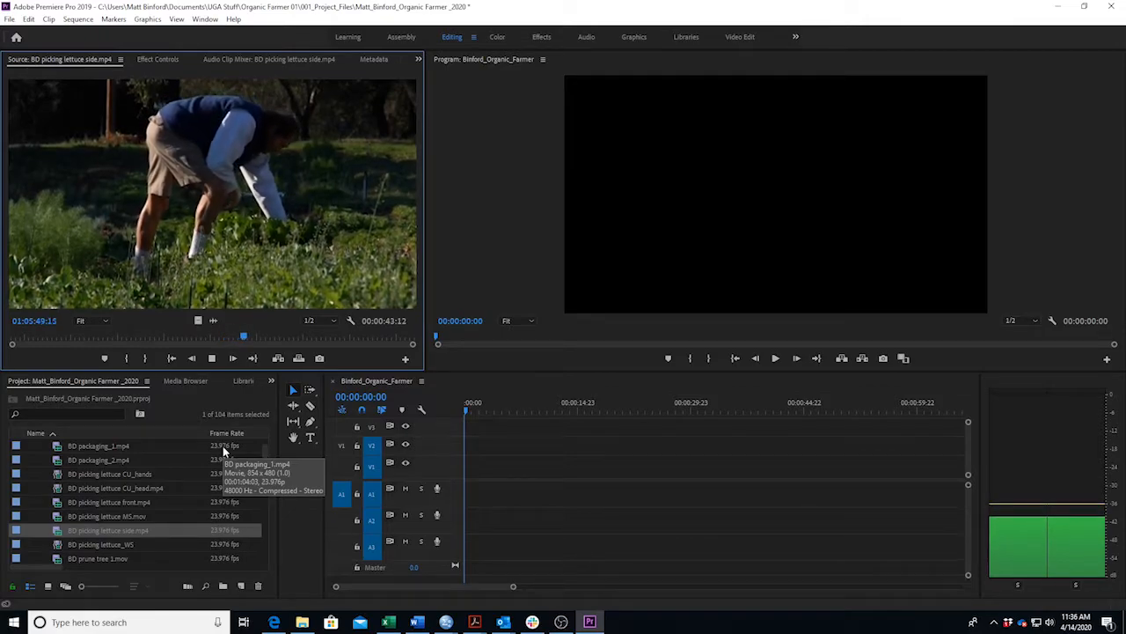
click(208, 341)
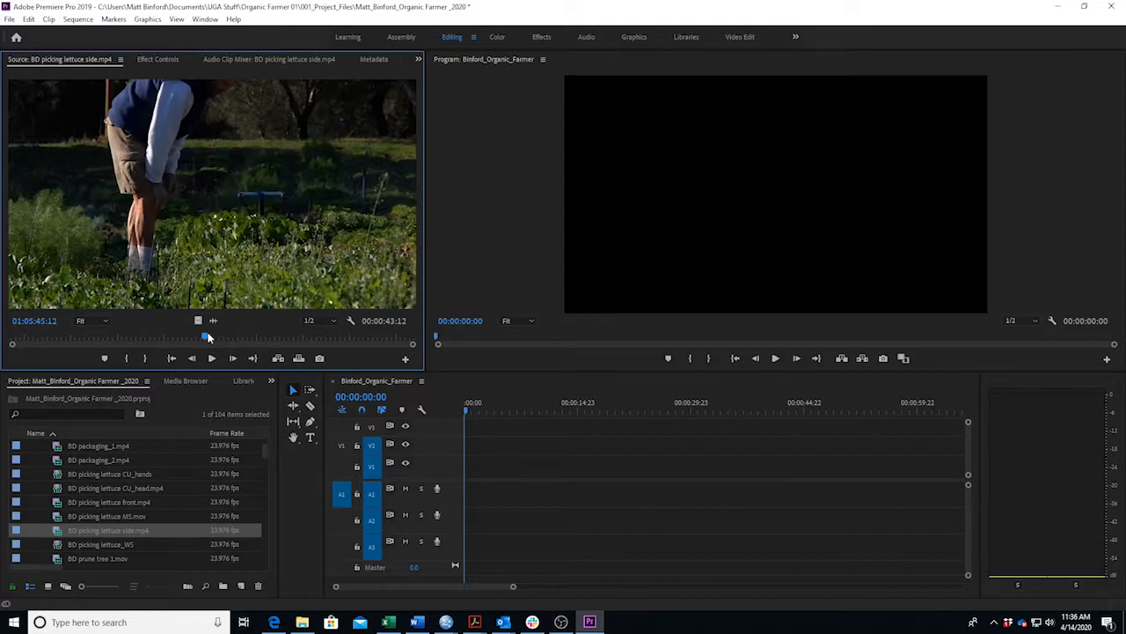
Set the lettuce clip's In point at 01:05:48:04 and Out point at 01:05:52:18.
key(i)
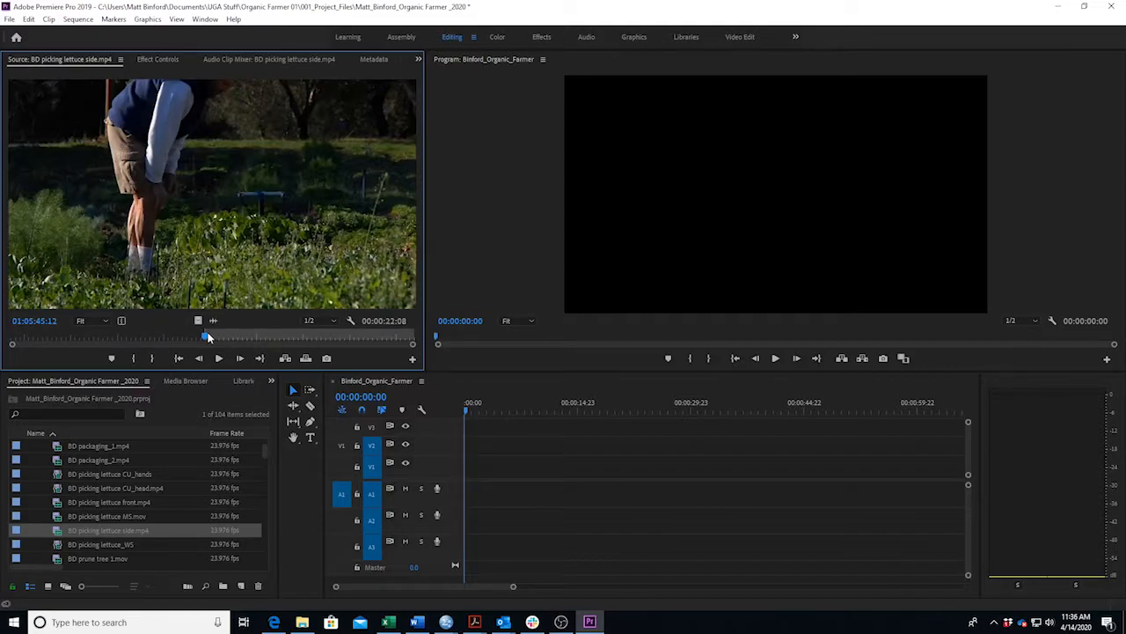
key(space)
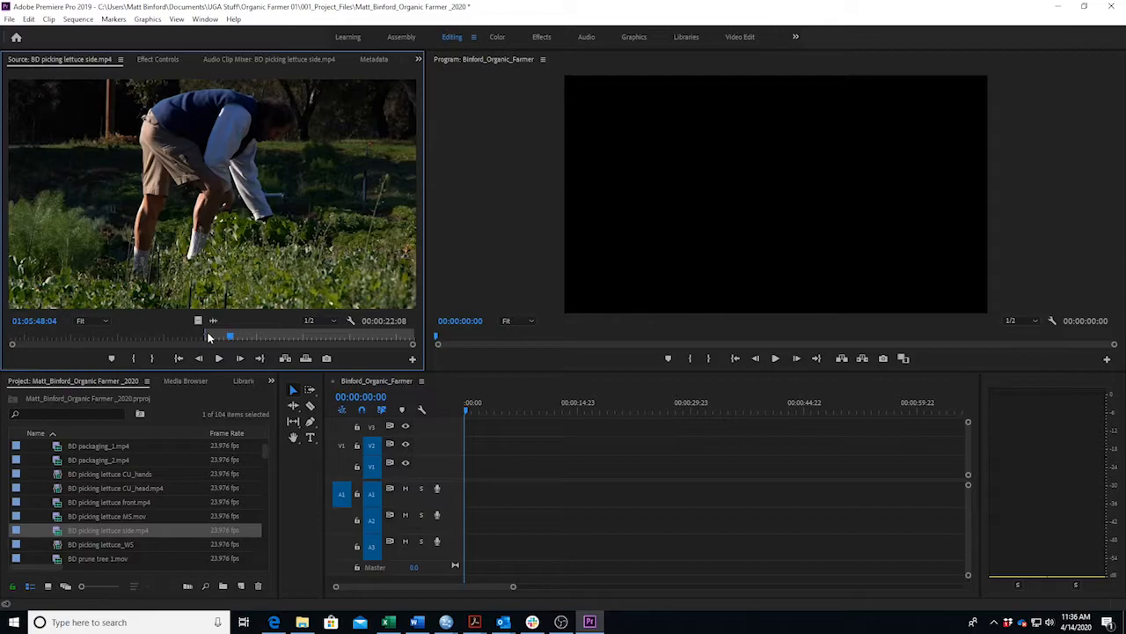
key(i)
key(space)
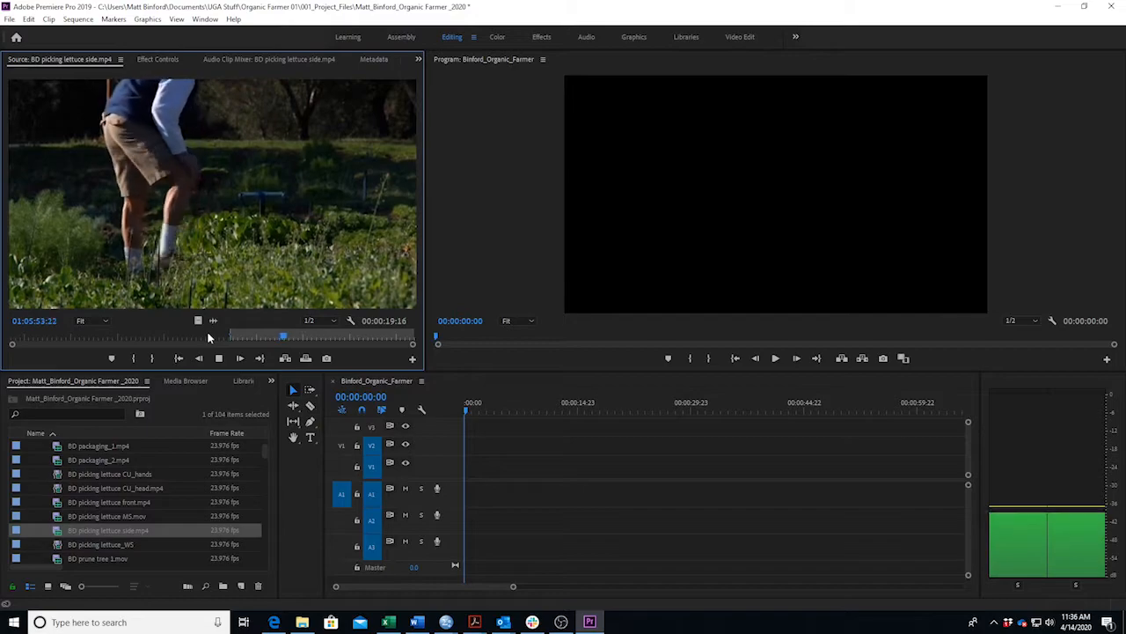
key(space)
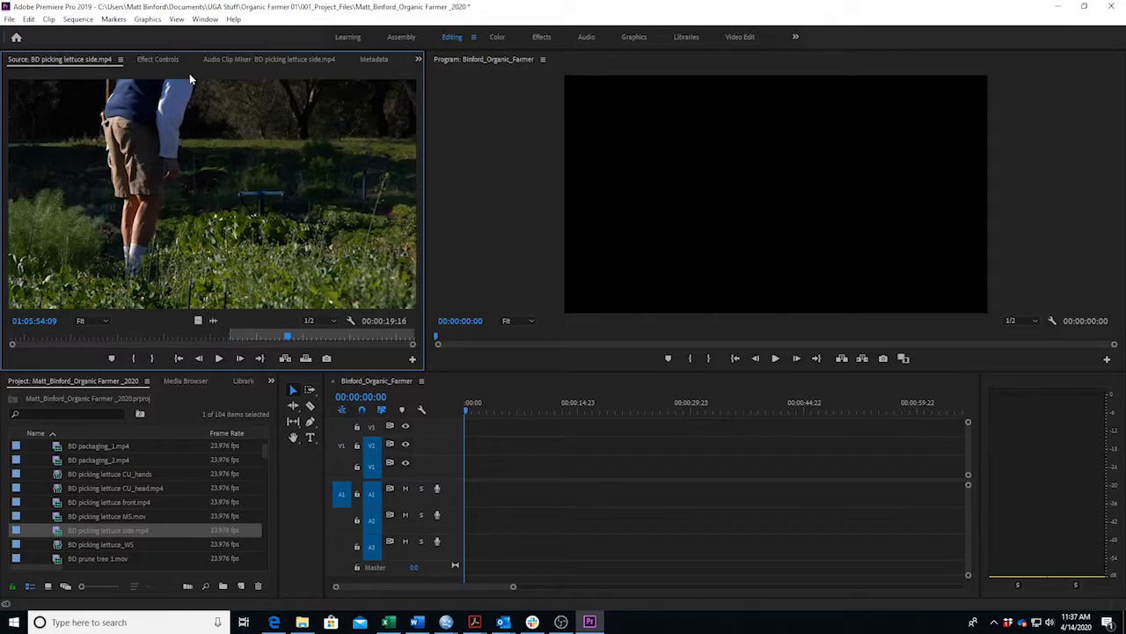
key(j)
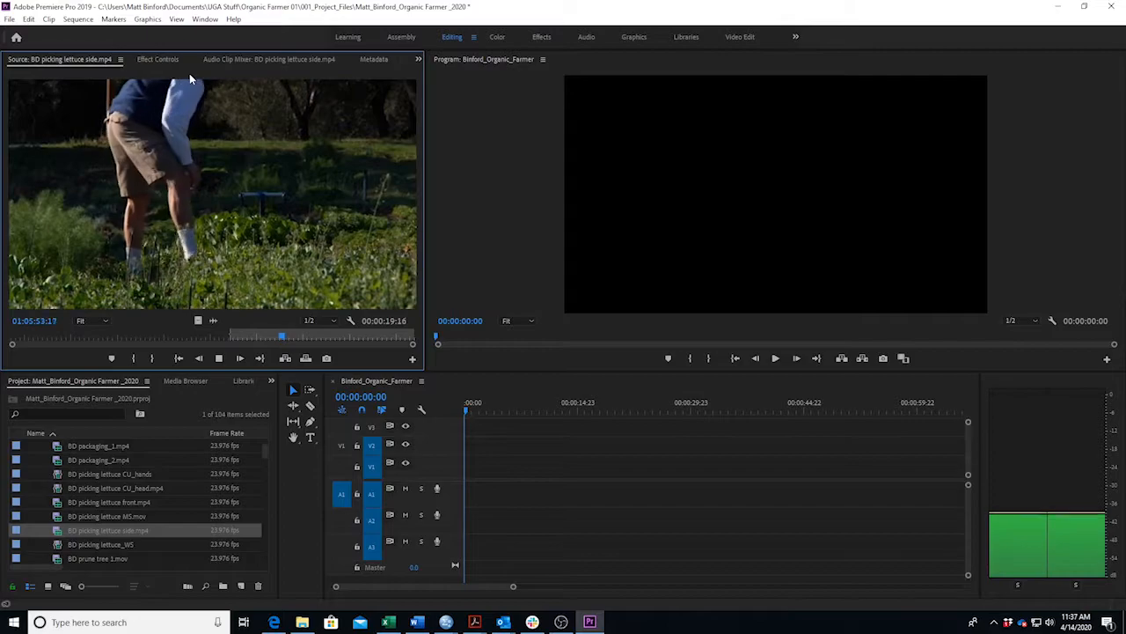
key(k)
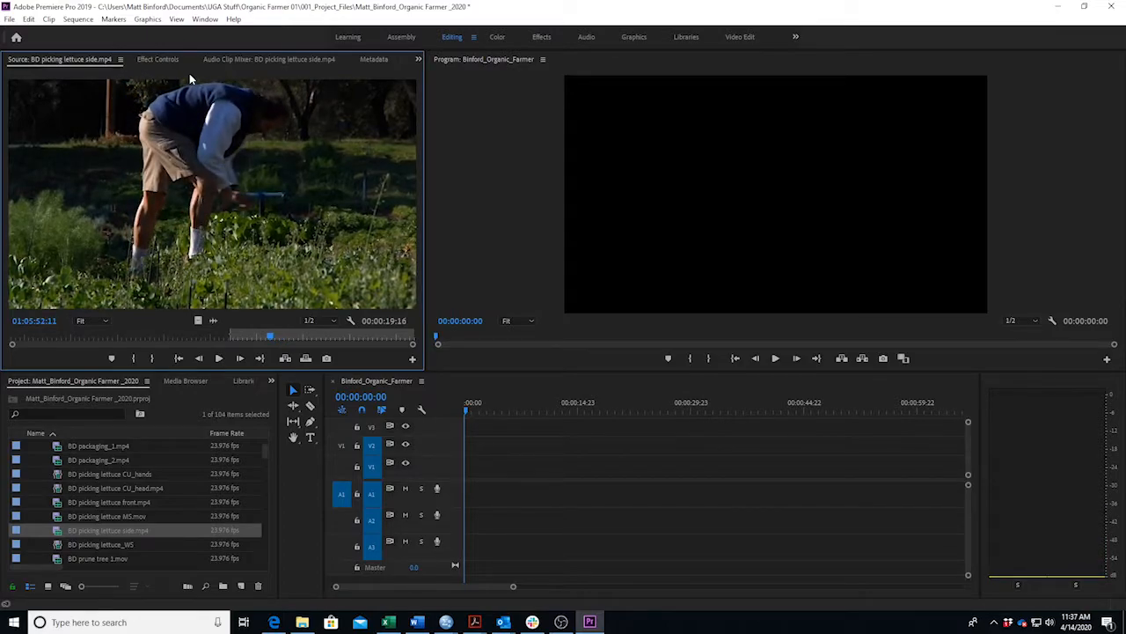
key(l)
key(k)
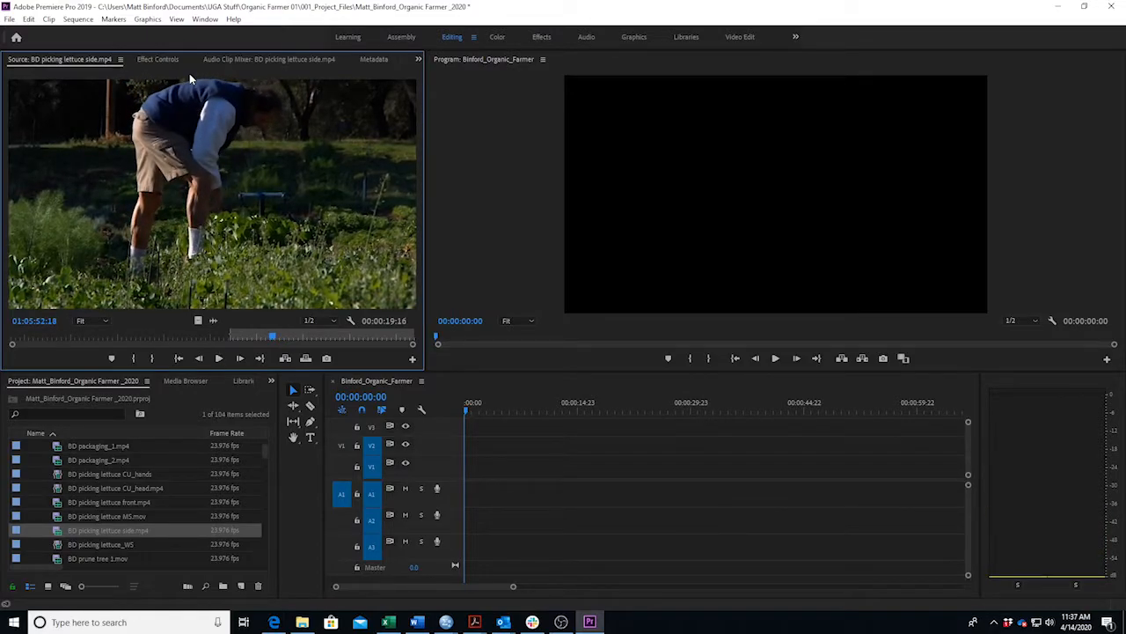
key(o)
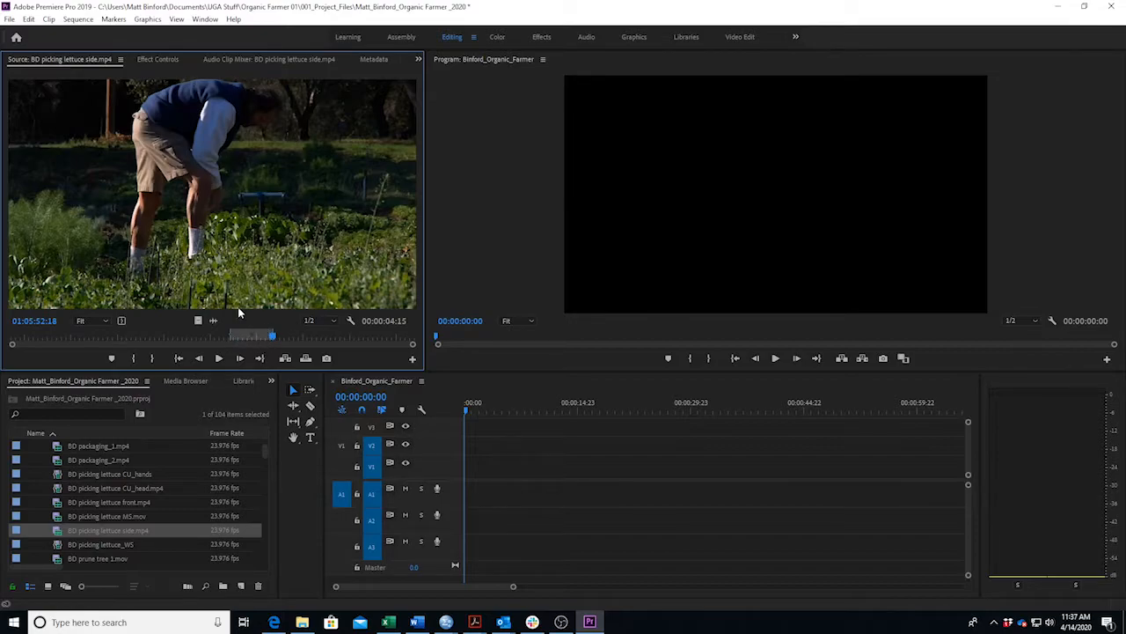
key(shift+i)
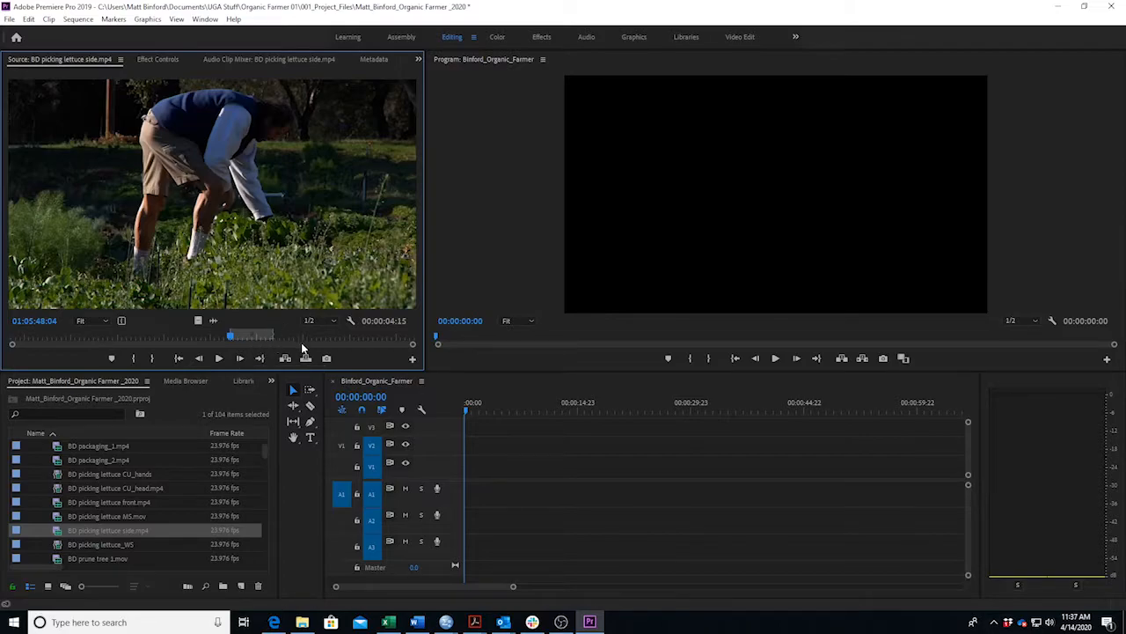
key(shift+o)
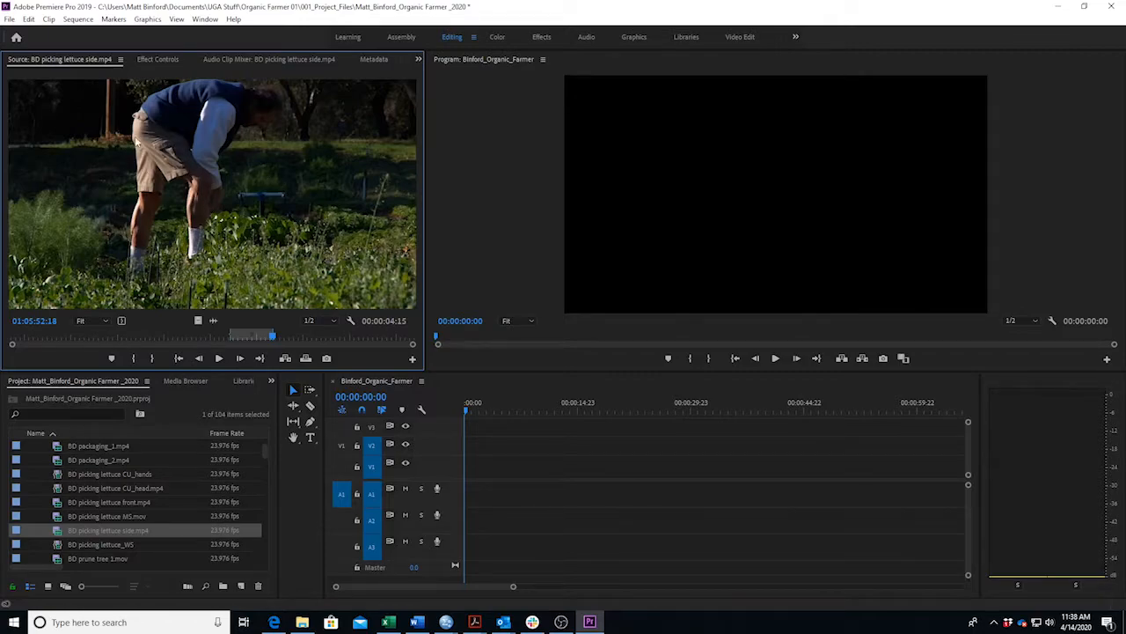
drag(176, 208, 252, 144)
click(344, 431)
click(341, 448)
click(342, 463)
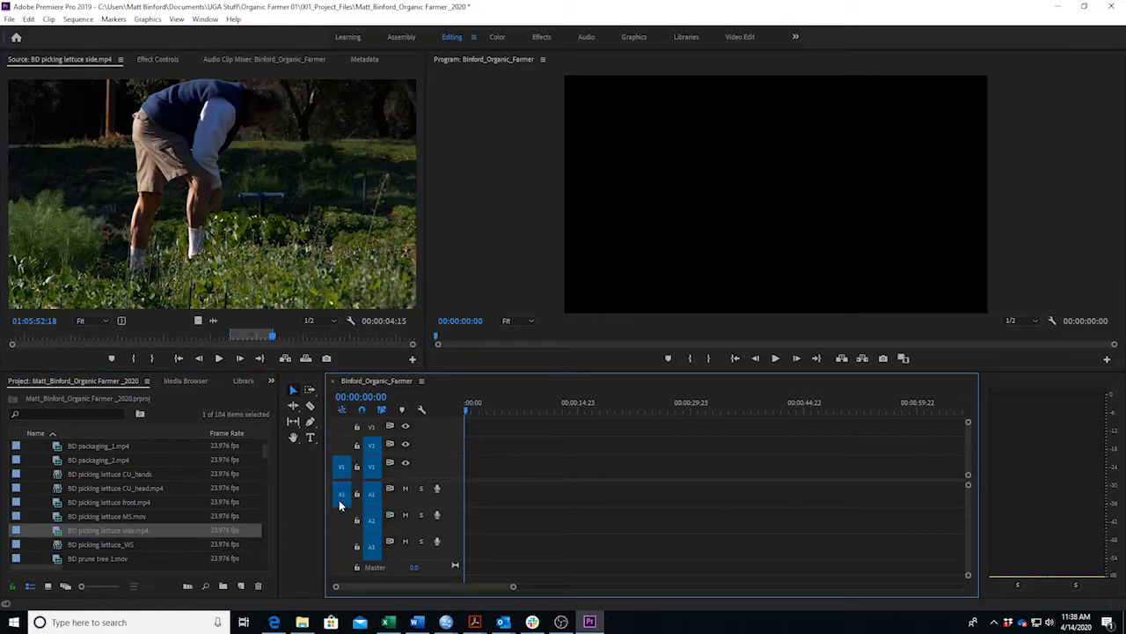
click(344, 448)
click(345, 430)
click(346, 463)
drag(211, 203, 471, 478)
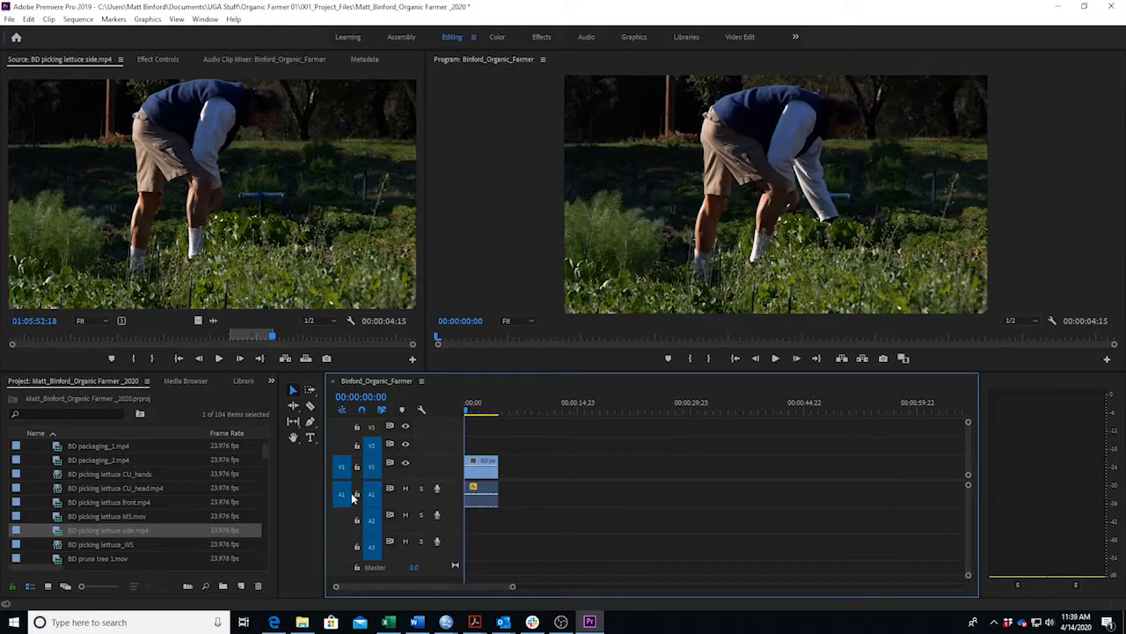
drag(485, 475, 493, 446)
click(341, 447)
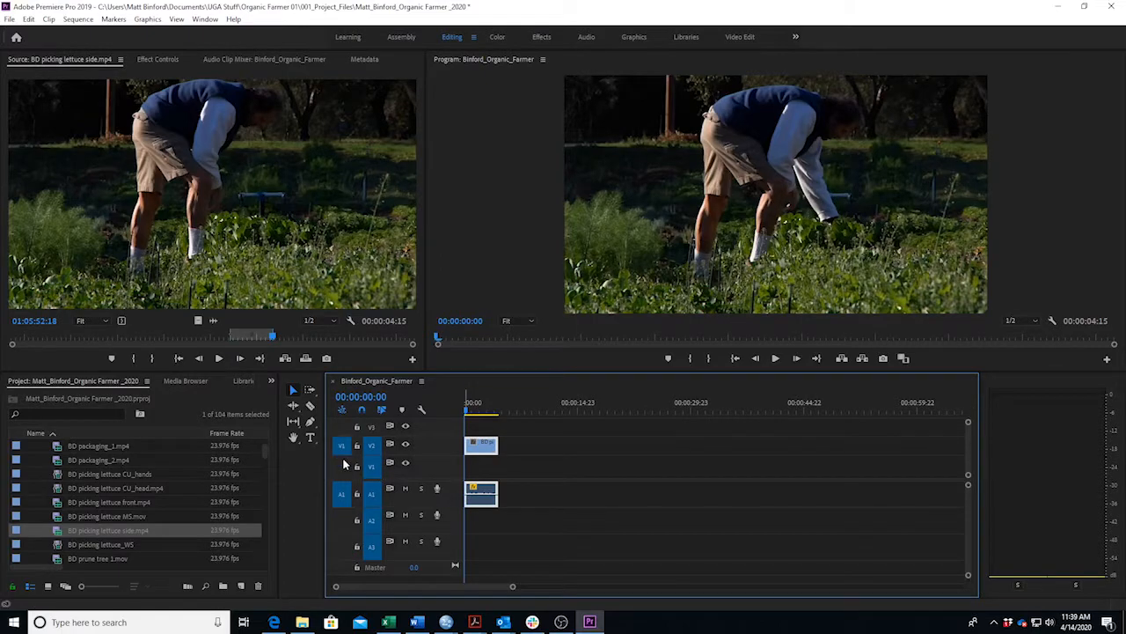
drag(472, 498, 469, 526)
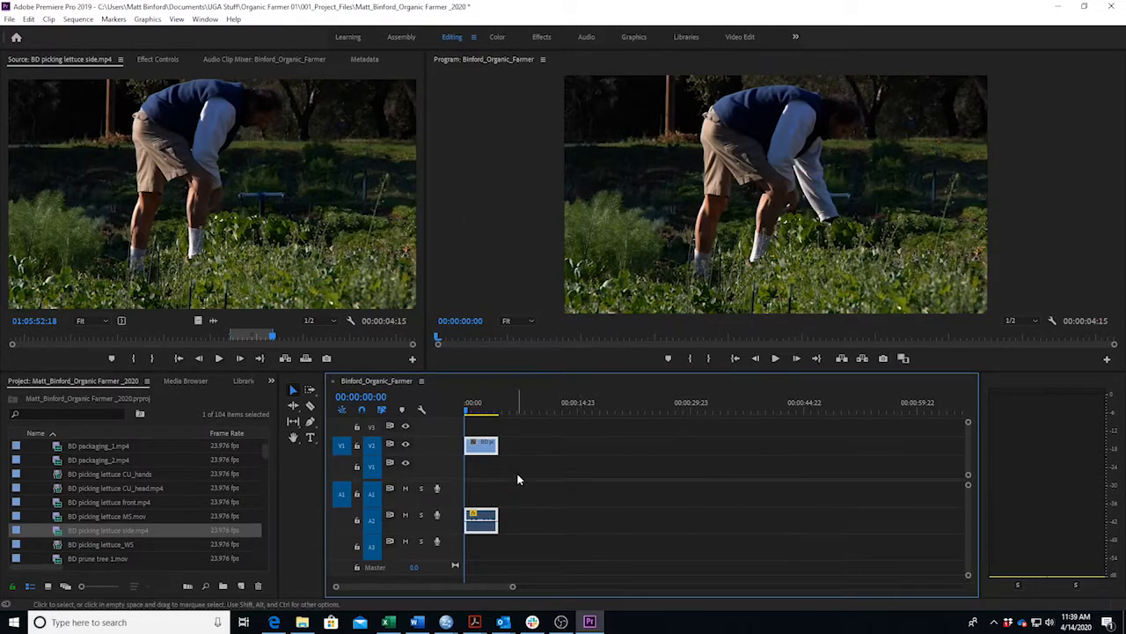
click(343, 525)
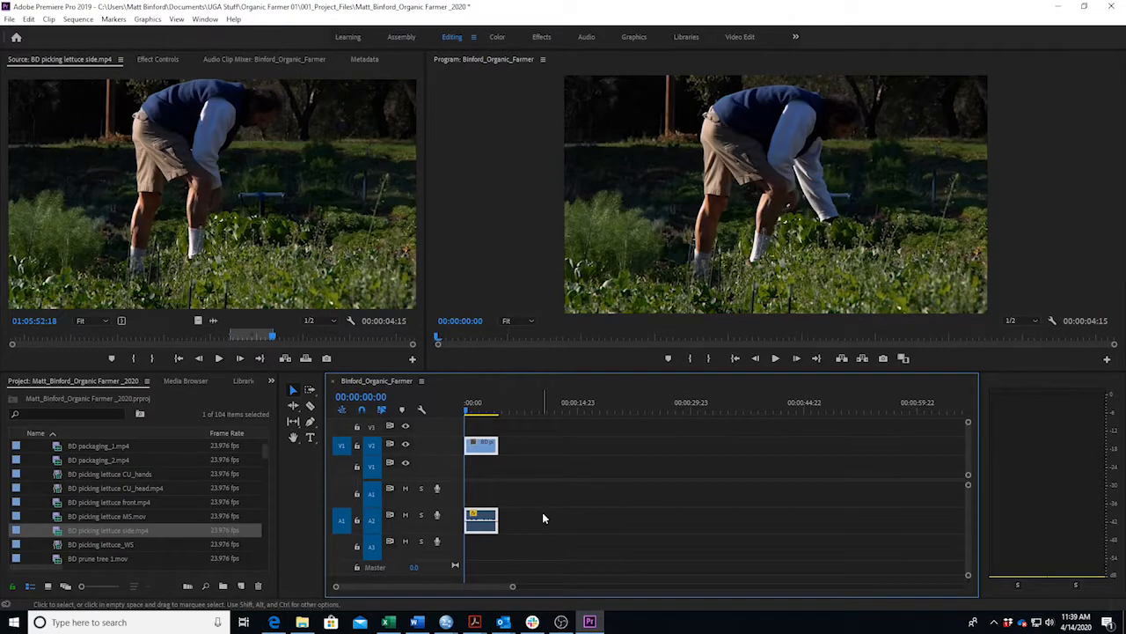
click(513, 471)
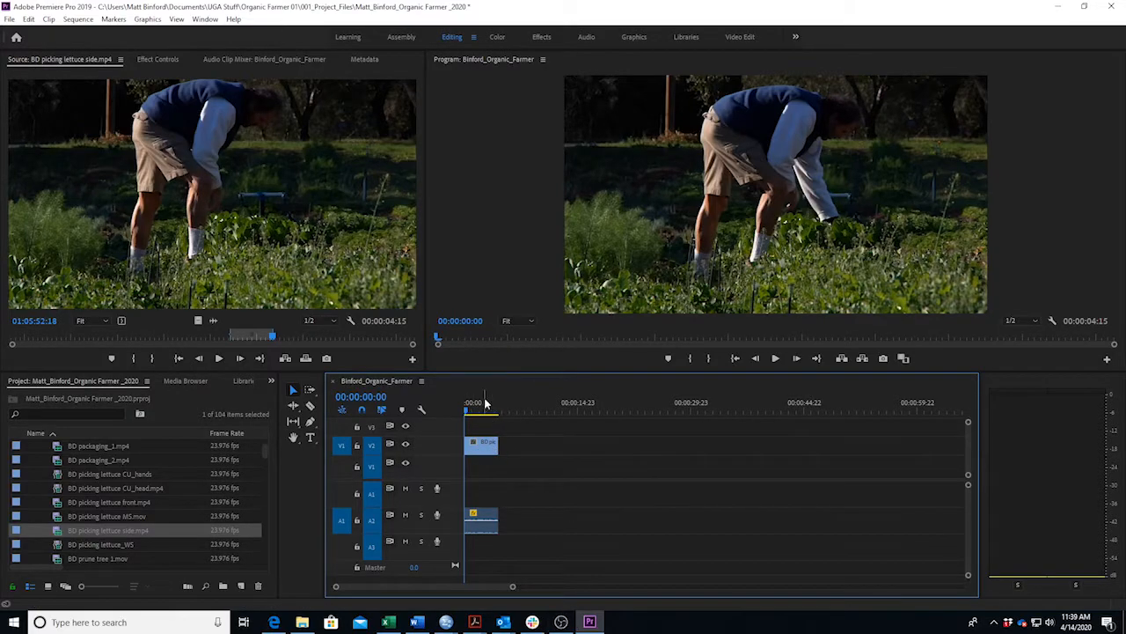
click(481, 445)
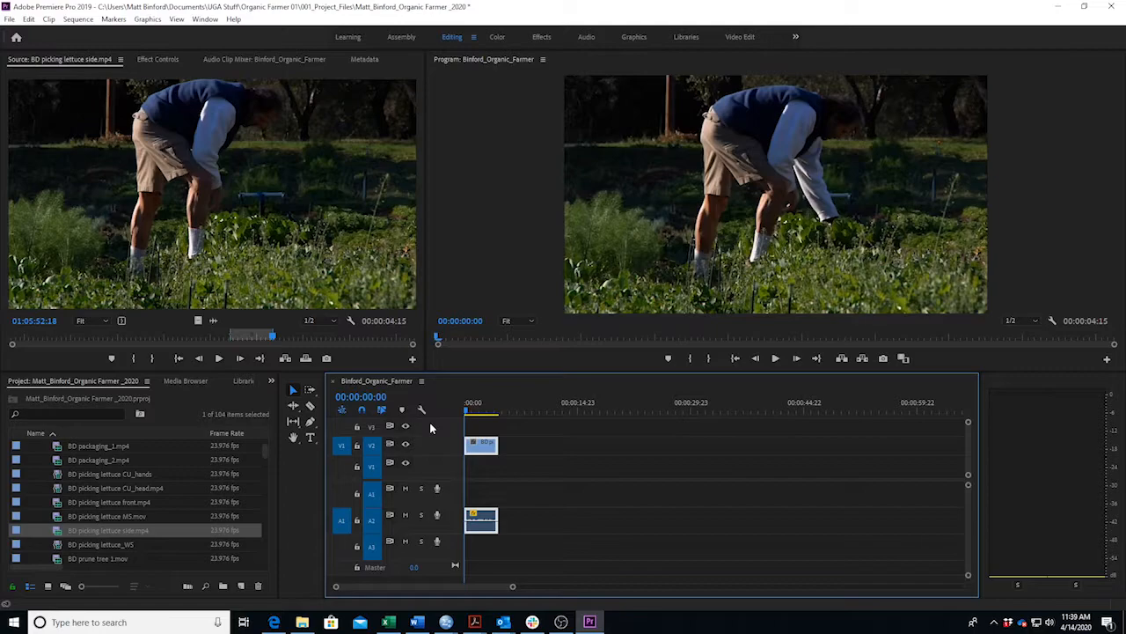
key(space)
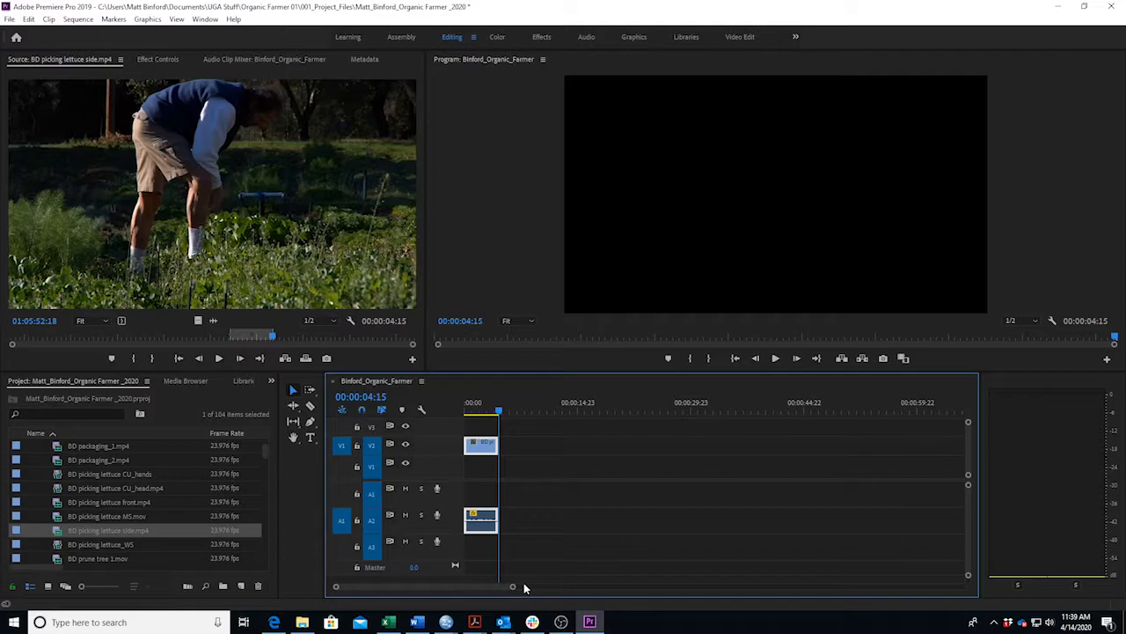
Zoom the timeline and play the sequence from the start.
drag(513, 587, 466, 591)
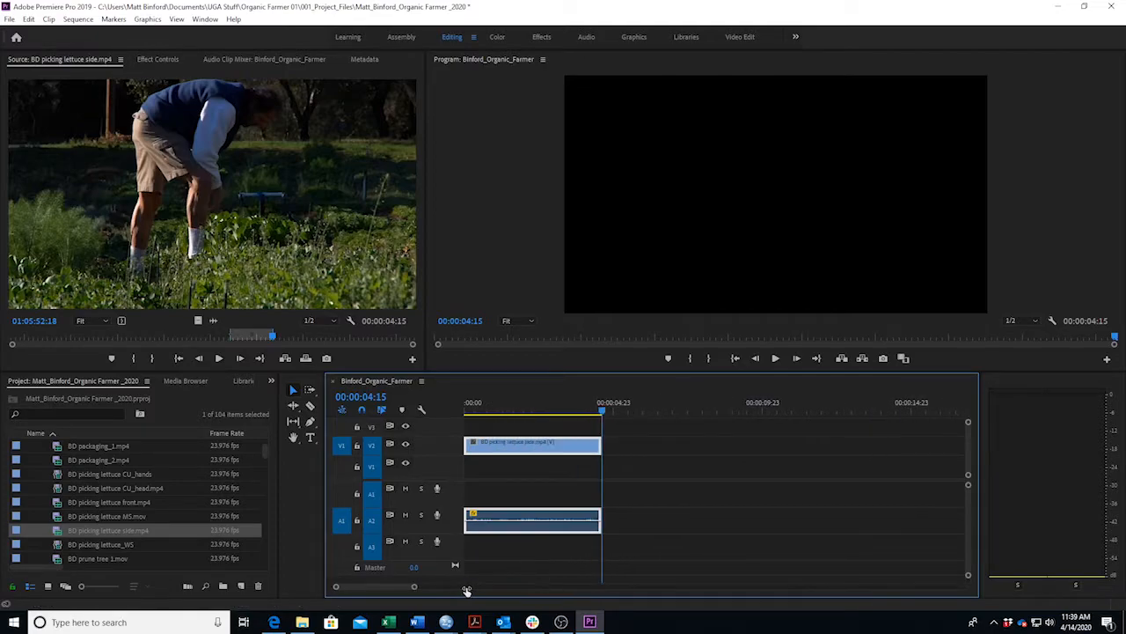
key(Home)
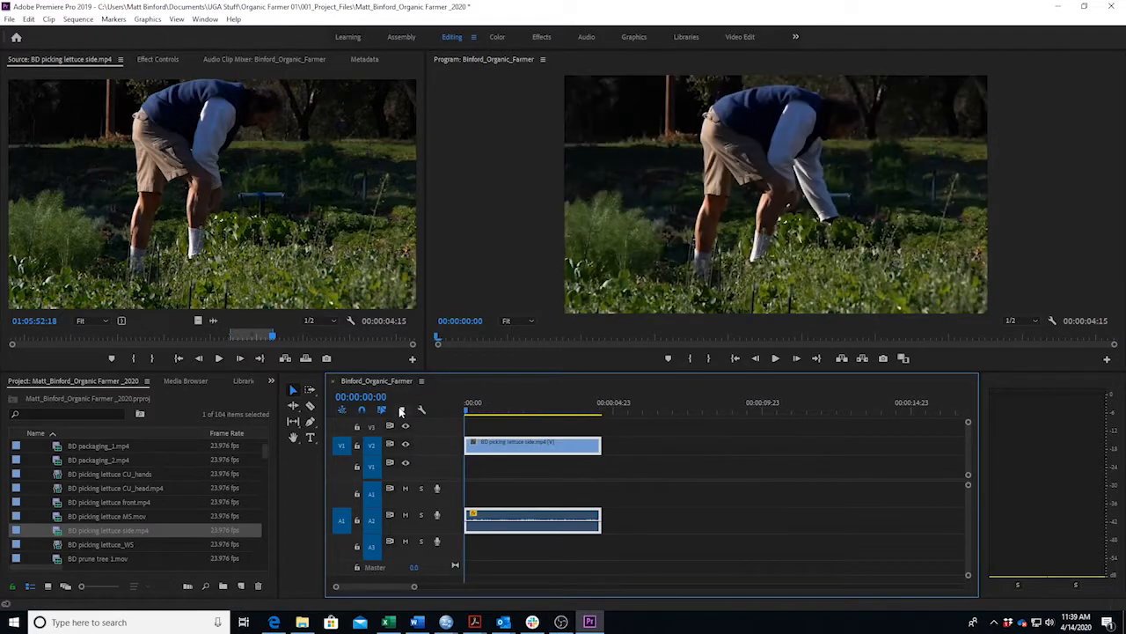
key(space)
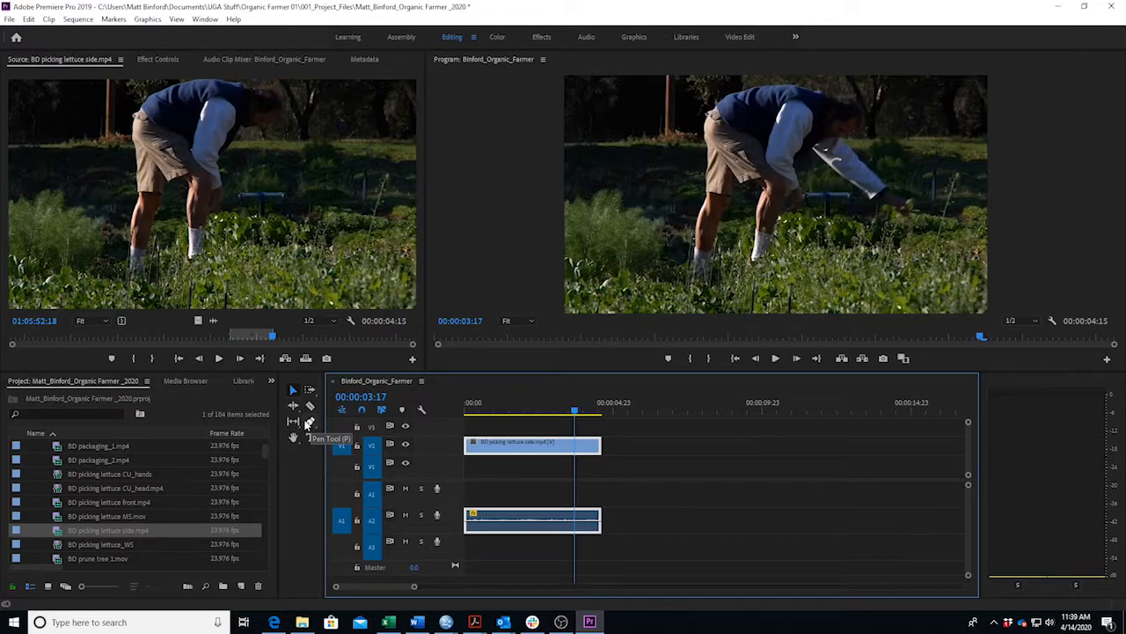
With the Pen tool, add A2 volume keyframes: -6.34 dB at clip start, another near 00:00:02:23.
click(308, 422)
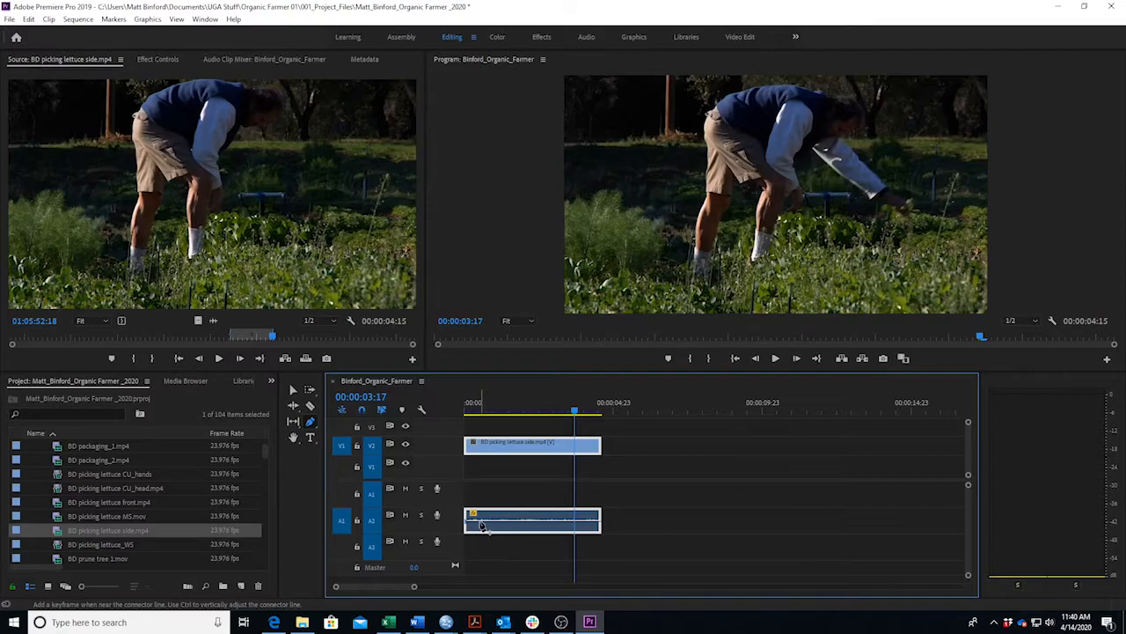
click(553, 522)
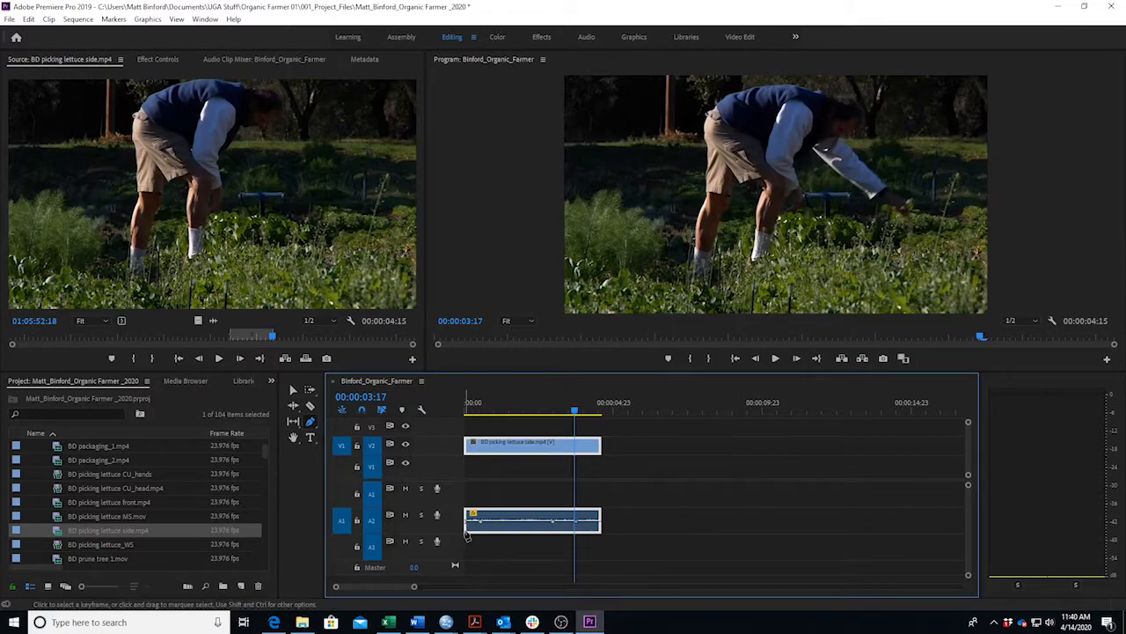
drag(467, 522, 482, 514)
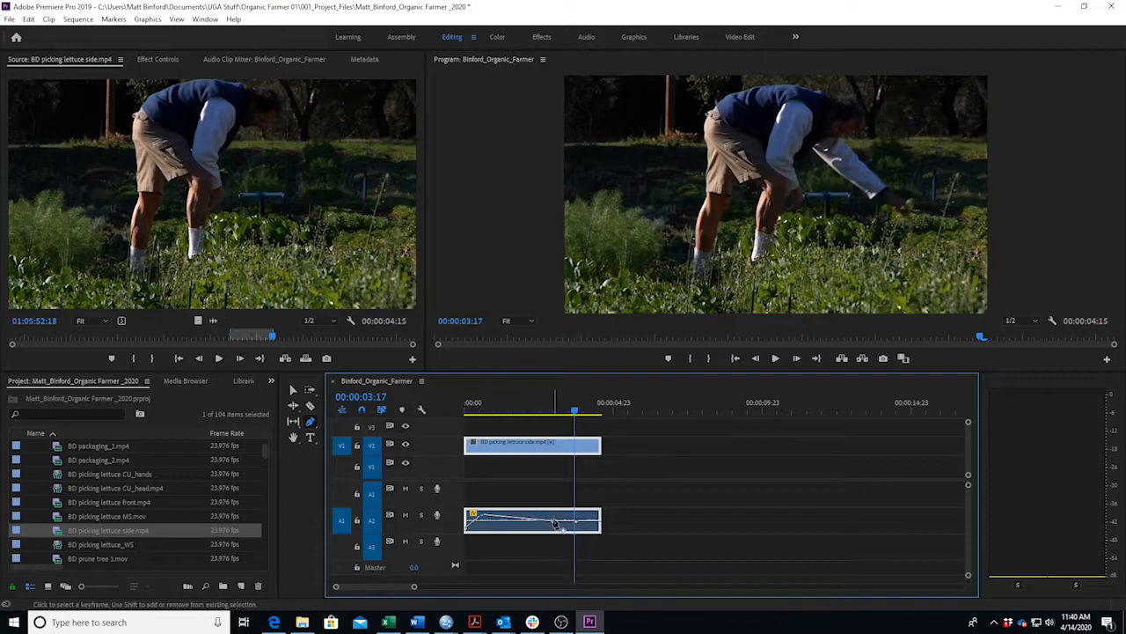
drag(554, 522, 576, 524)
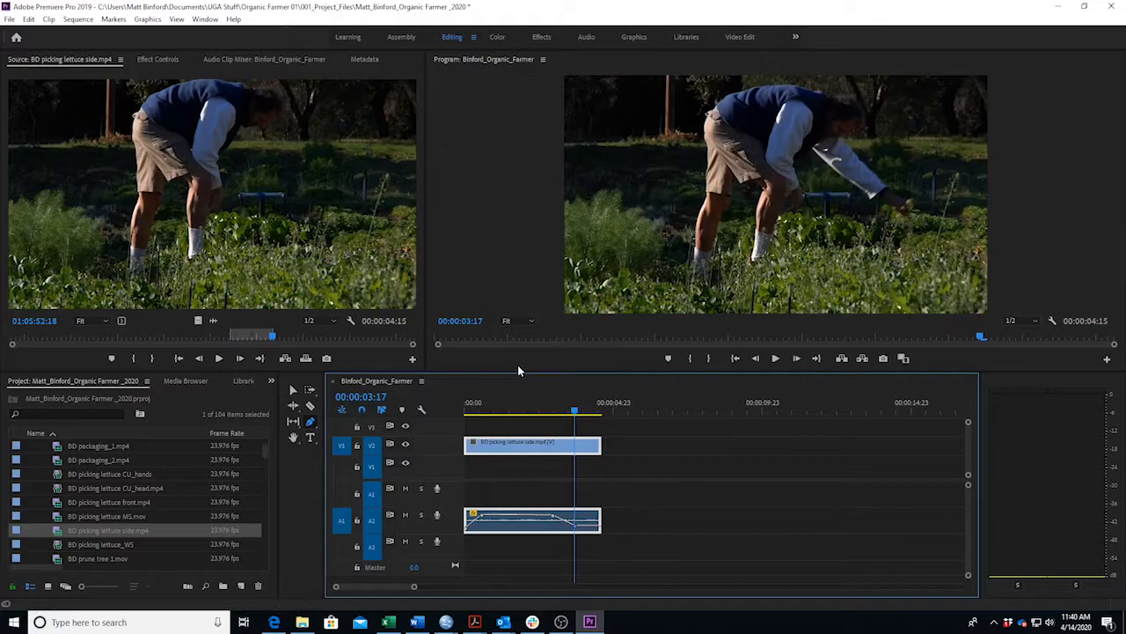
click(568, 411)
drag(568, 411, 385, 413)
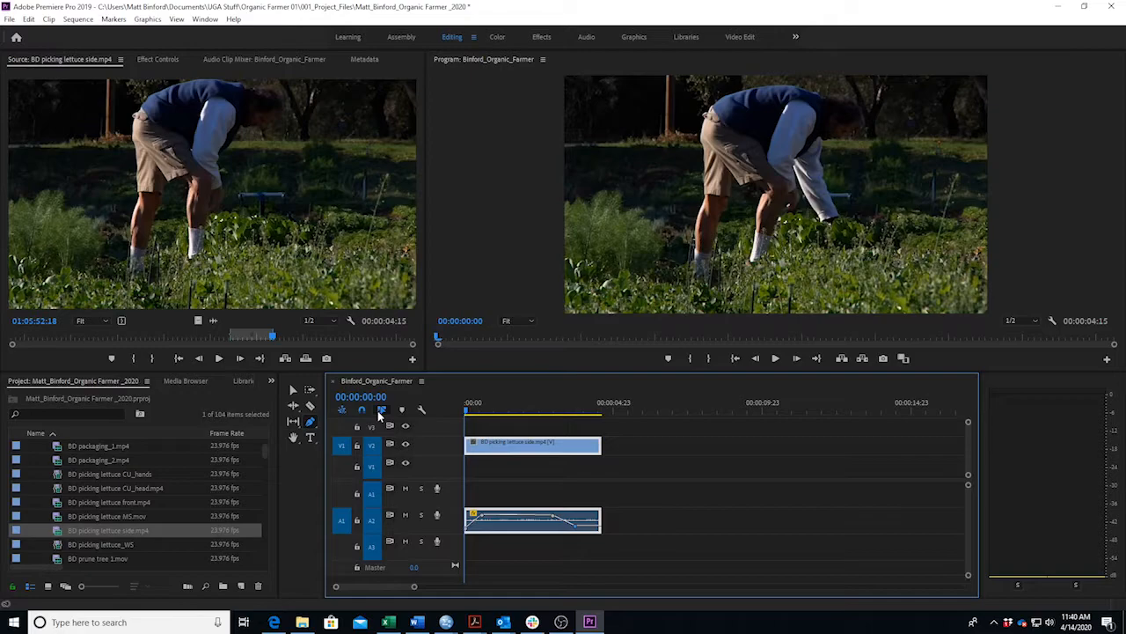
Replay the lettuce shot's volume changes from the sequence start, then bring up the ORGANIC_FARMER_01_script in Word.
key(space)
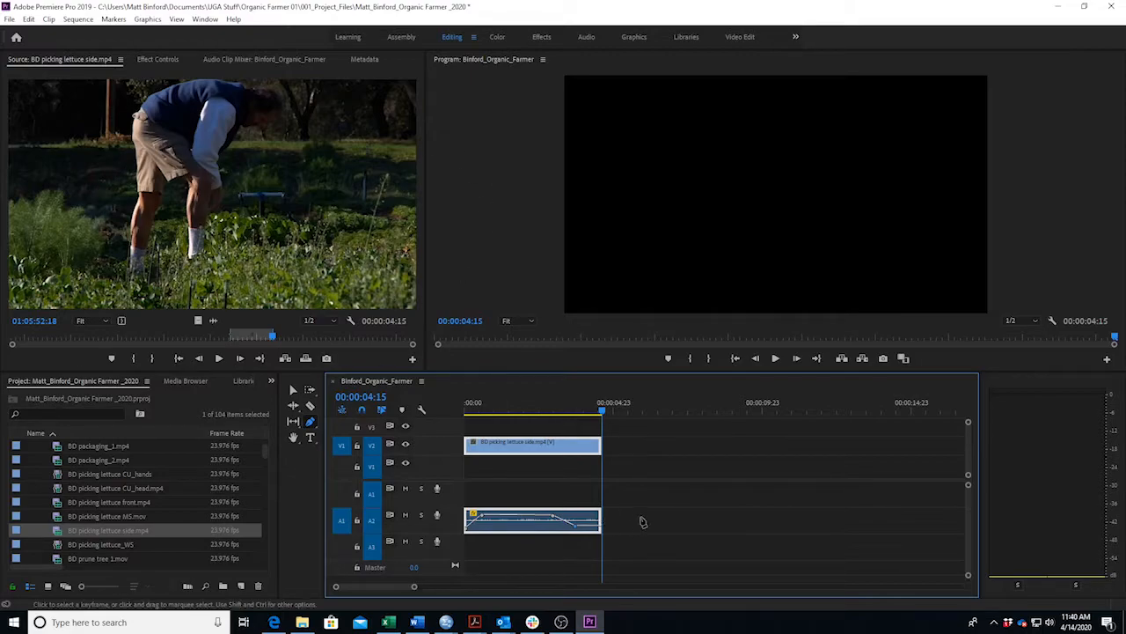
key(v)
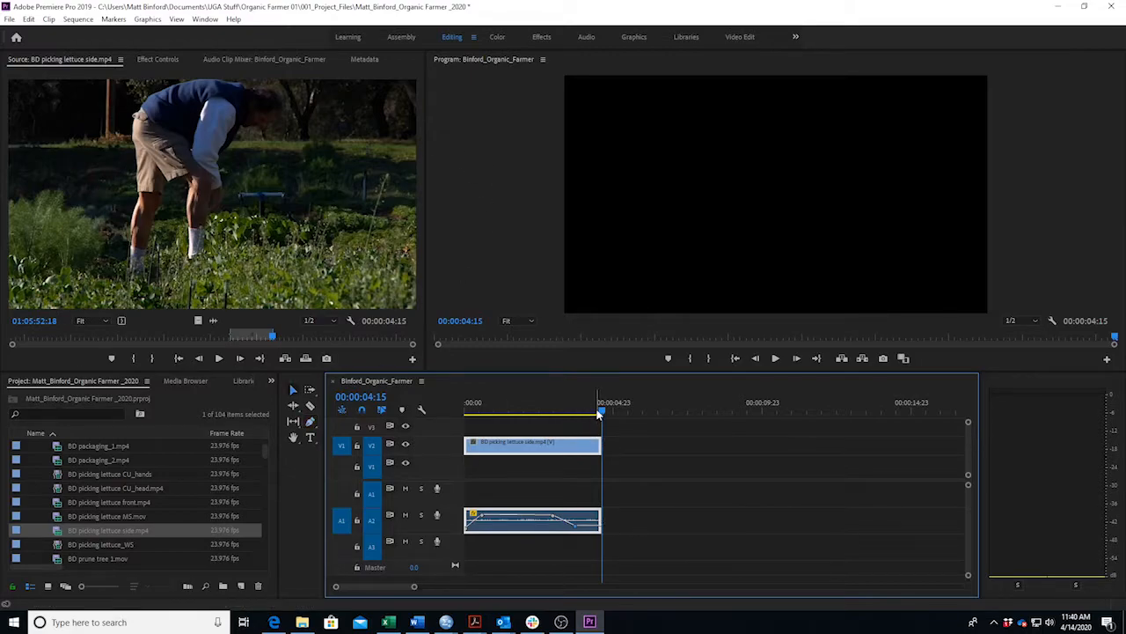
key(Home)
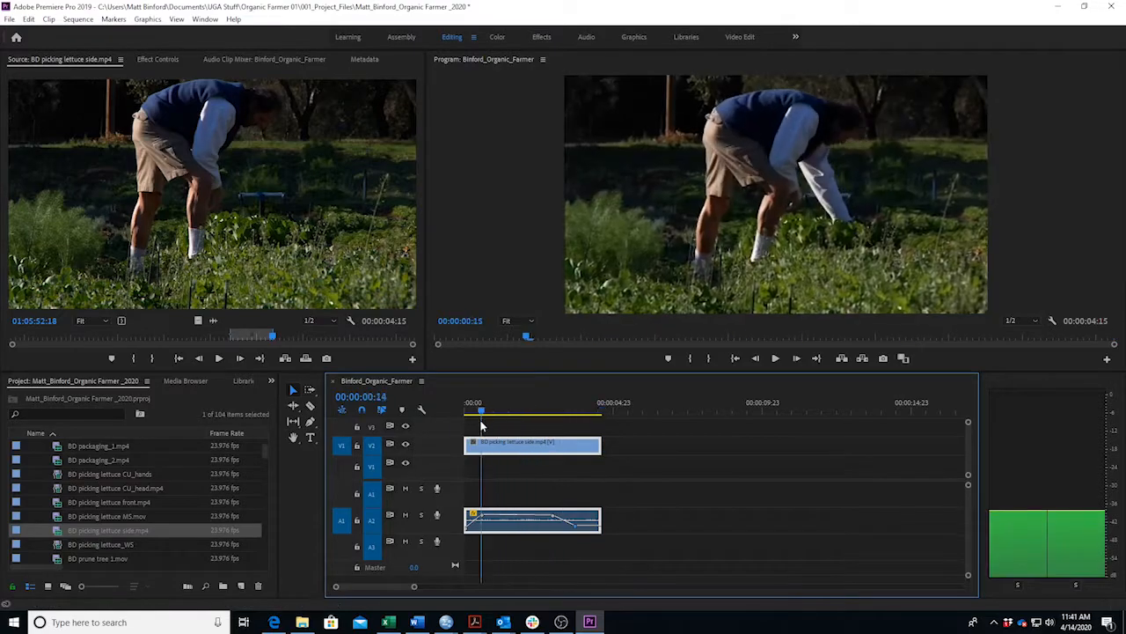
key(space)
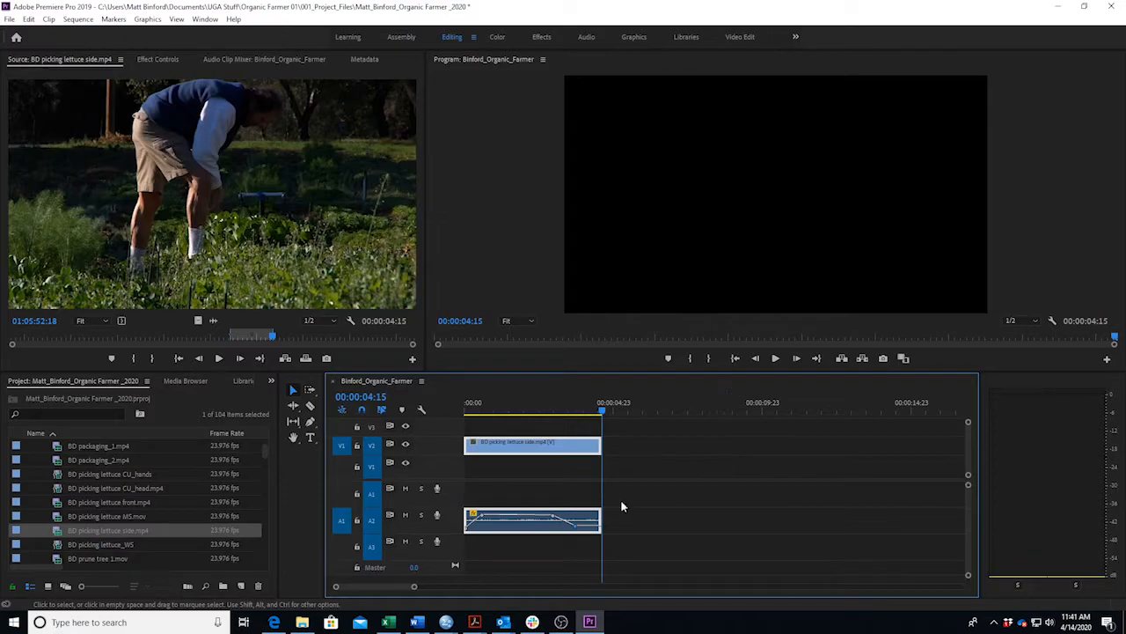
click(416, 622)
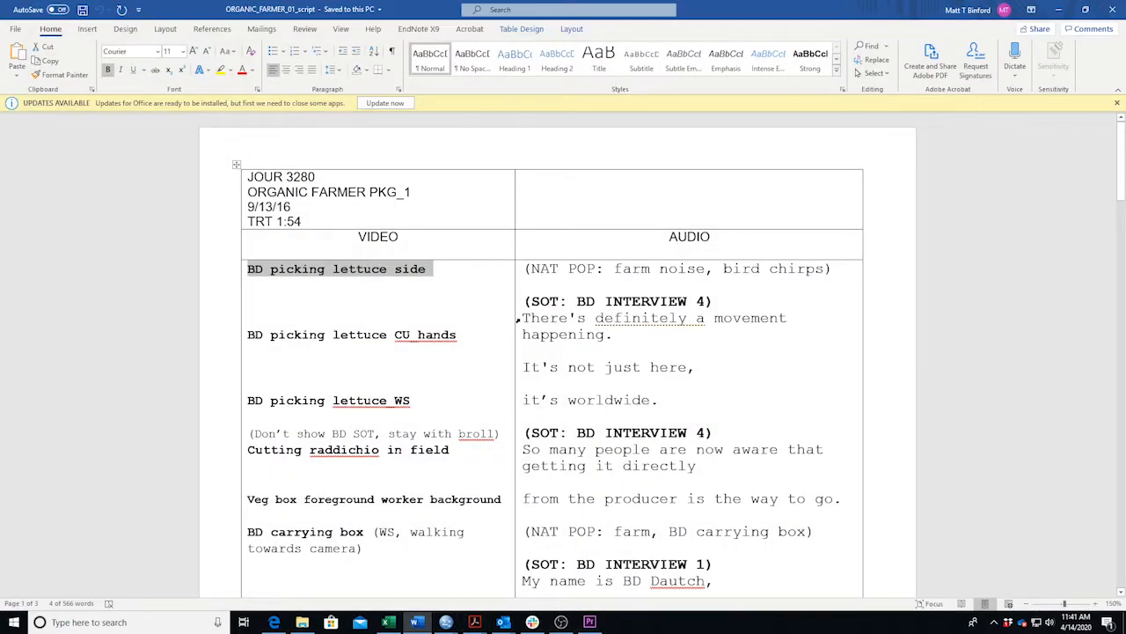
drag(522, 318, 677, 334)
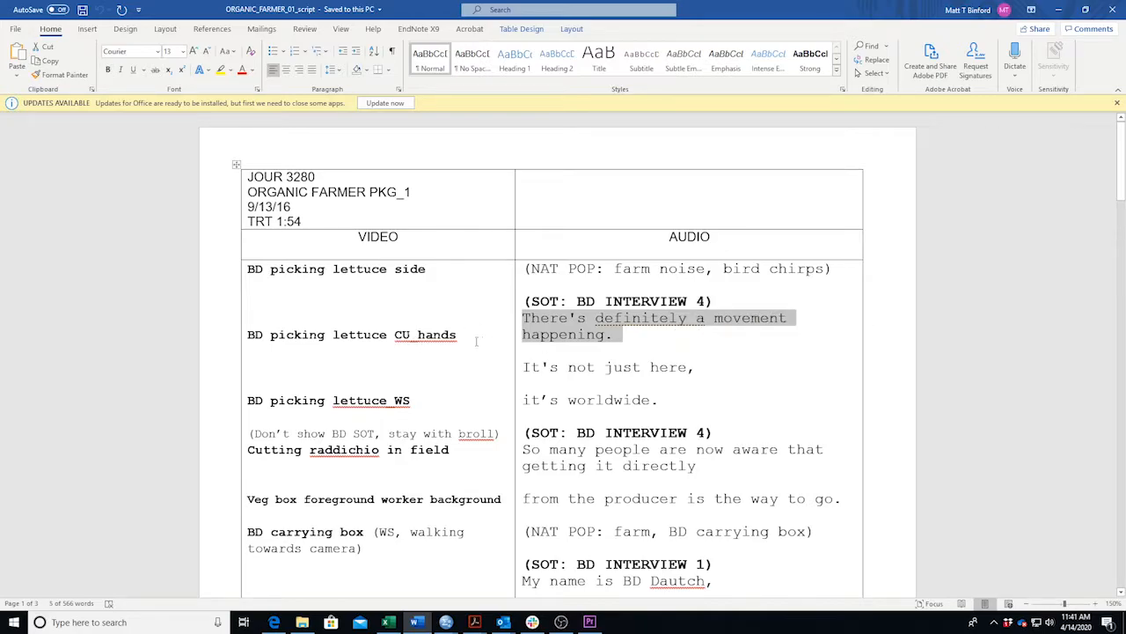
drag(470, 340, 351, 352)
drag(253, 346, 239, 337)
click(672, 328)
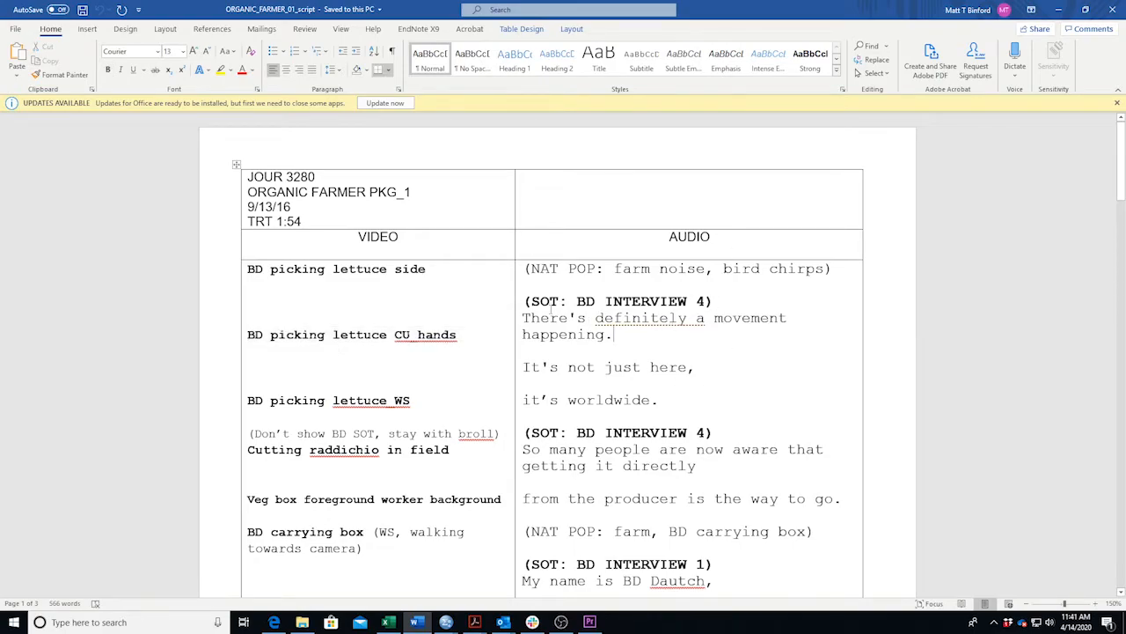
drag(523, 301, 717, 301)
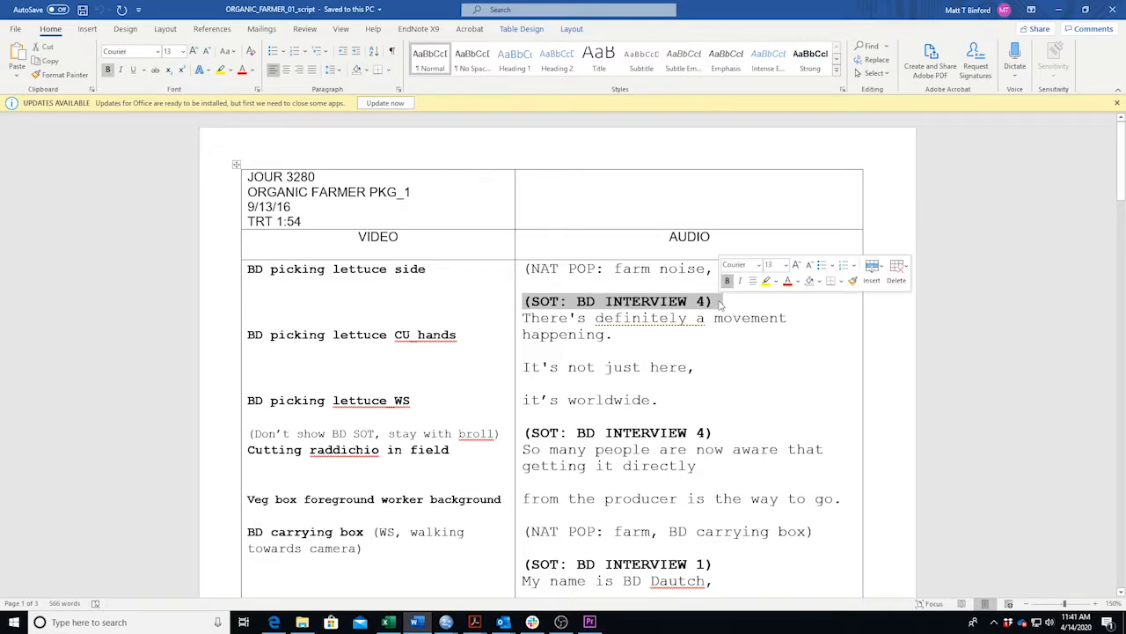
key(Right)
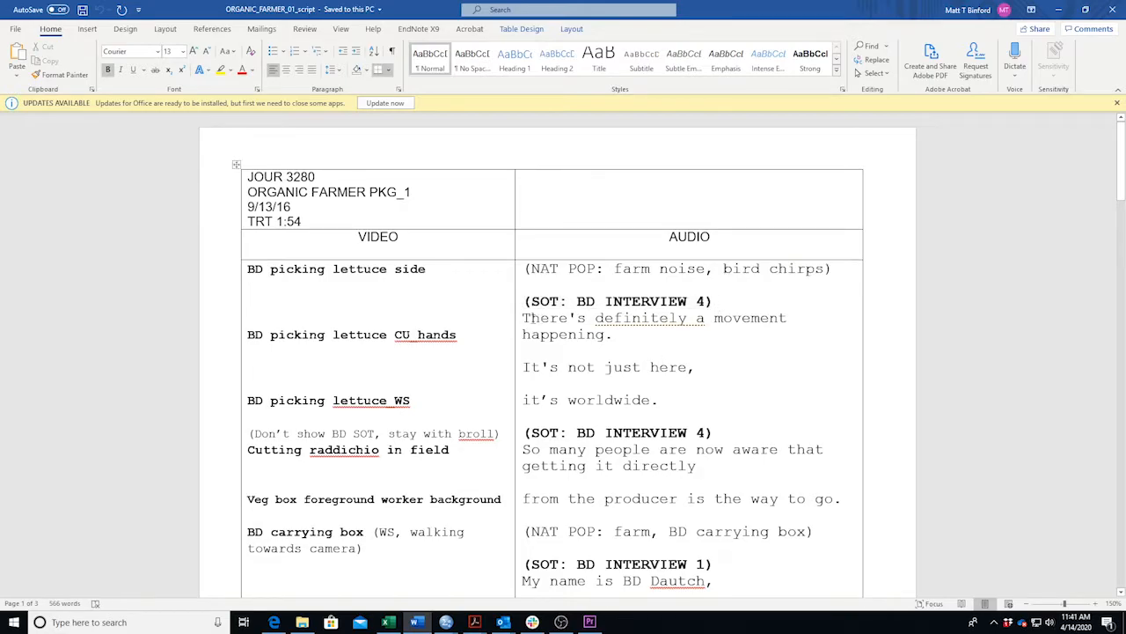
drag(522, 317, 673, 399)
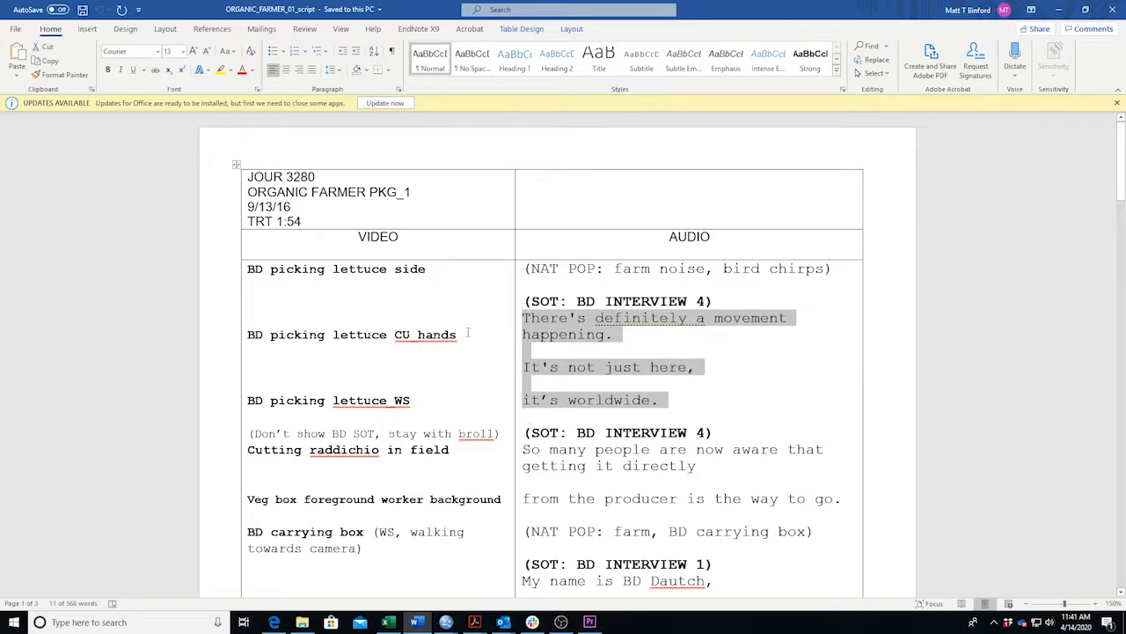
drag(467, 333, 239, 335)
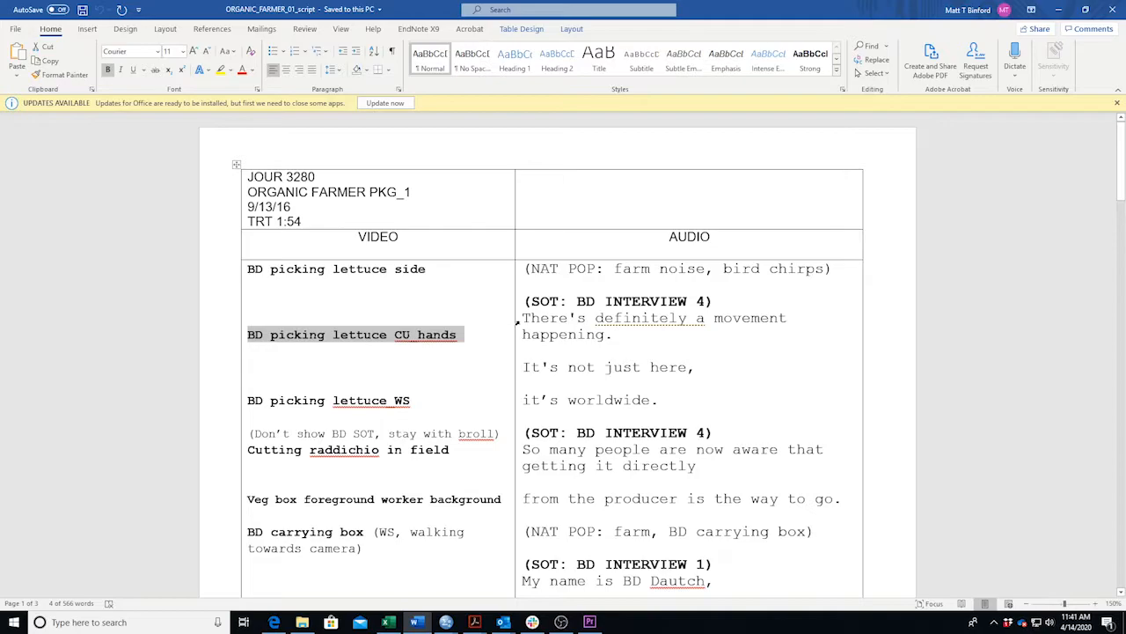
drag(523, 319, 653, 401)
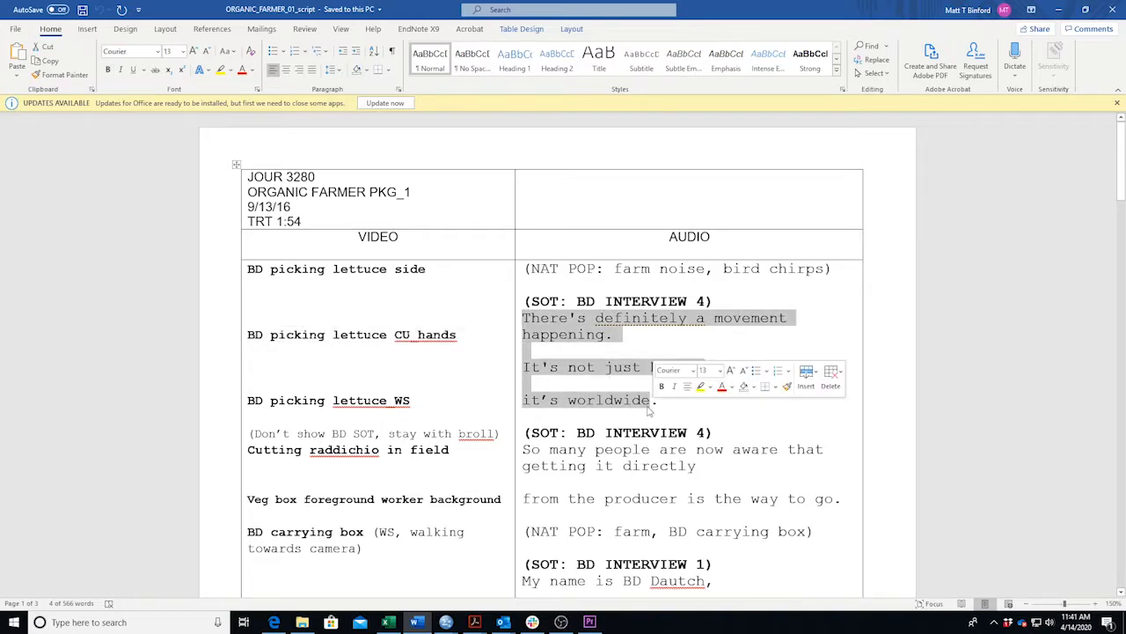
drag(474, 330, 249, 335)
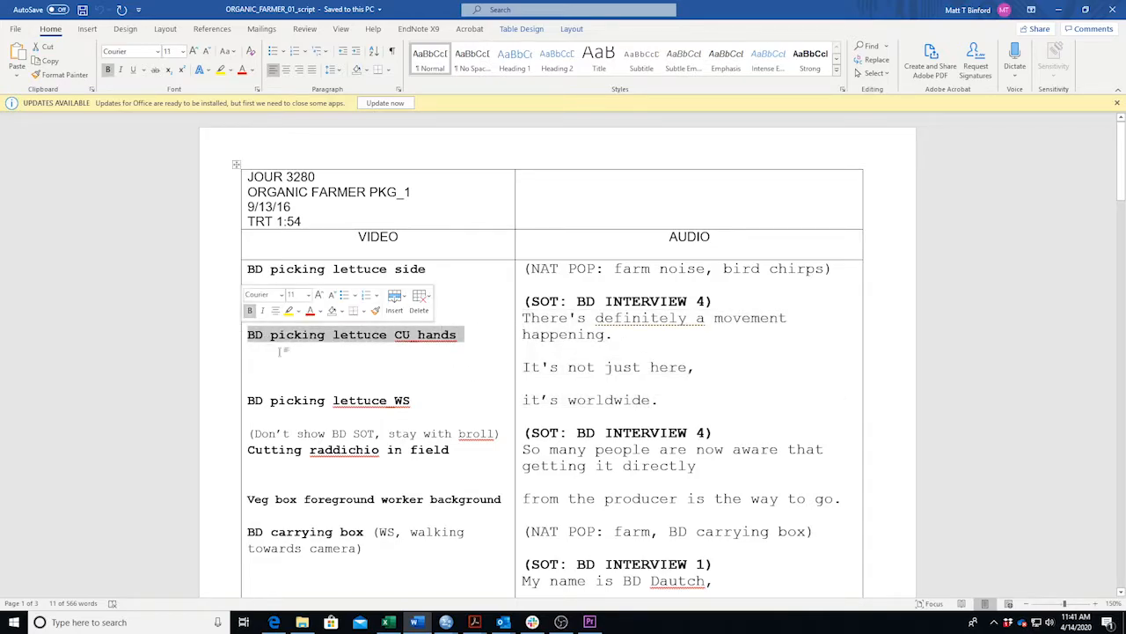
click(677, 401)
drag(659, 402, 524, 319)
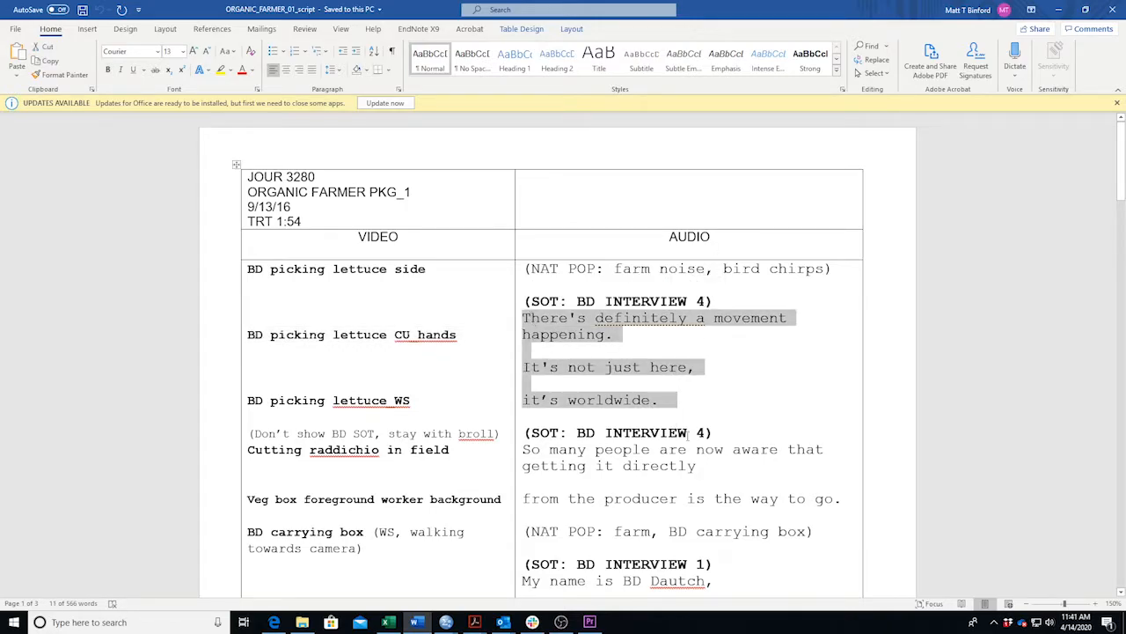
Load BD Interview 4 from the 20_INTERVIEWS bin into the Source monitor, glancing at the Word script.
click(1059, 10)
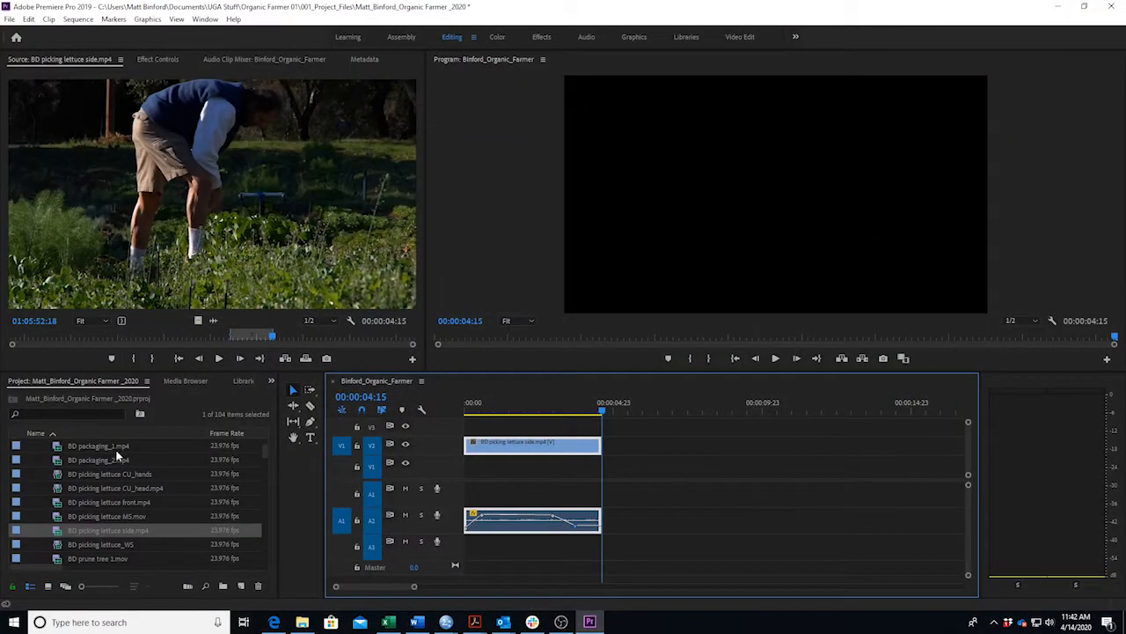
scroll(67, 461, up, 3)
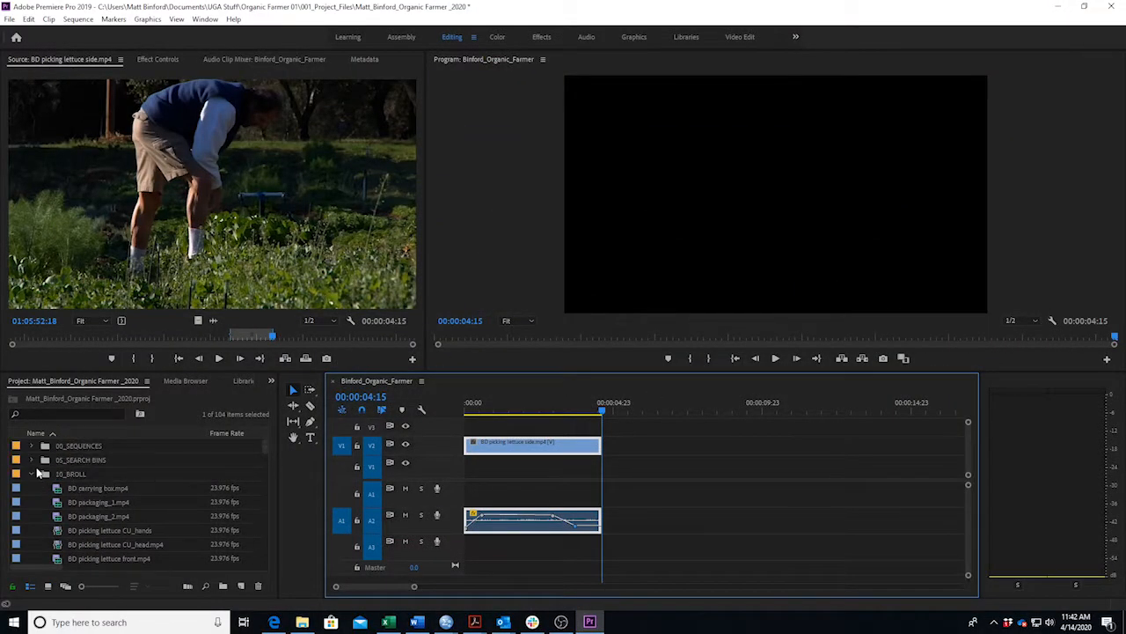
click(32, 475)
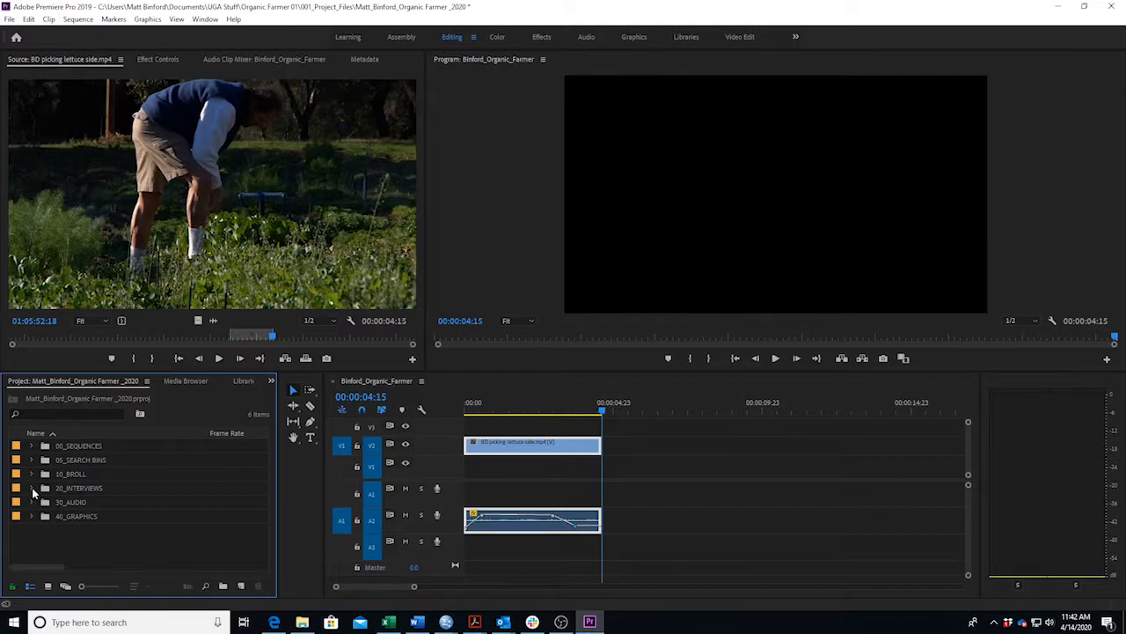
click(32, 487)
scroll(97, 539, down, 1)
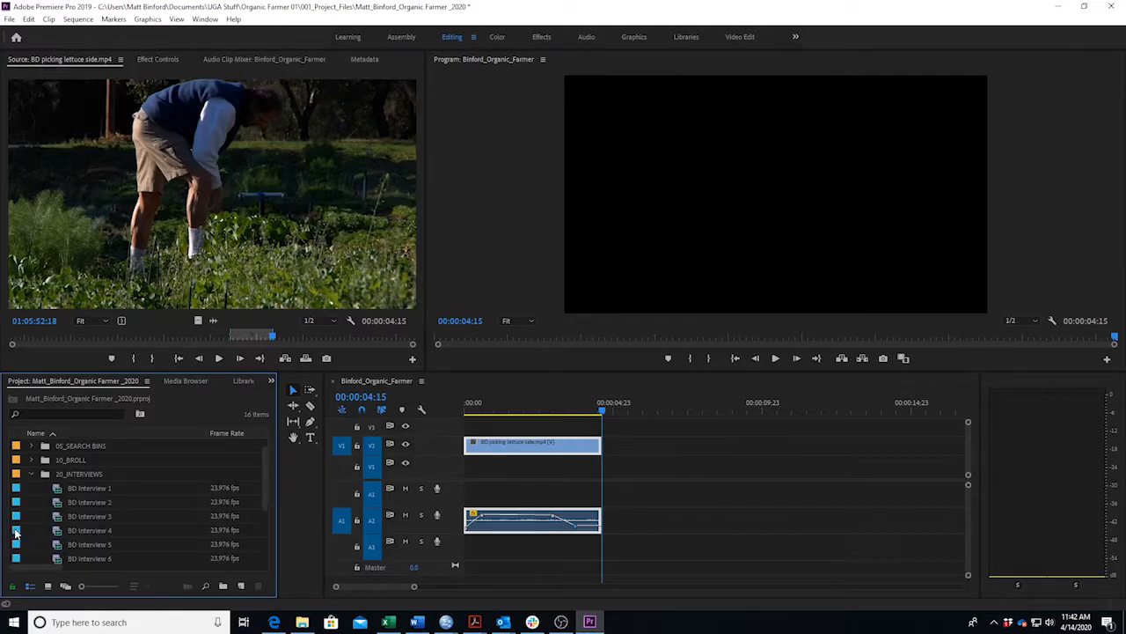
double_click(71, 531)
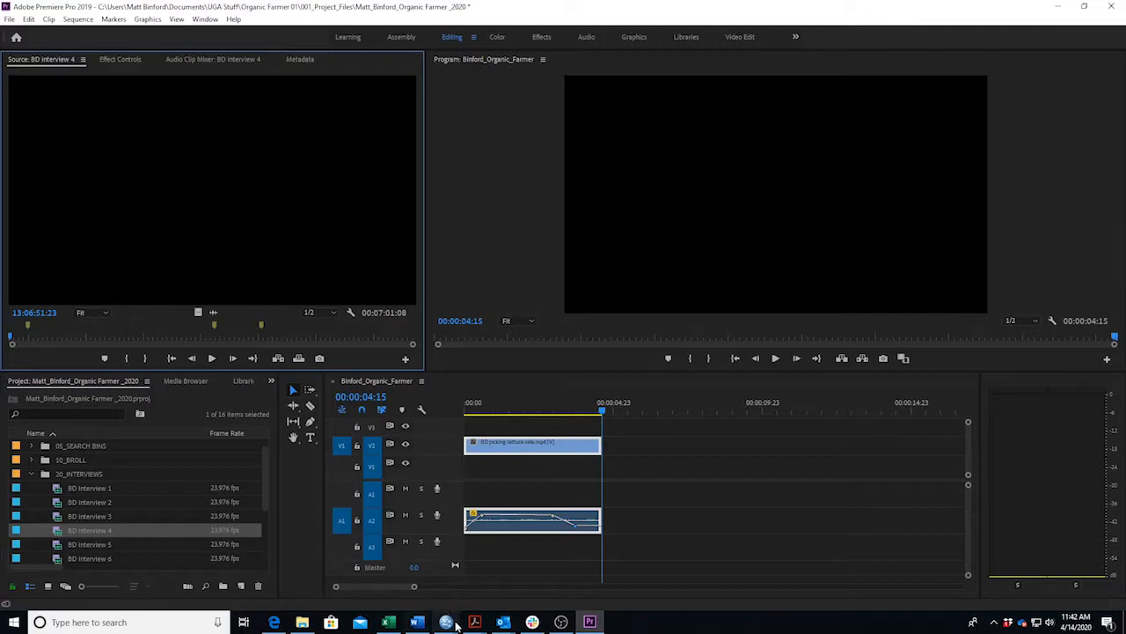
click(417, 622)
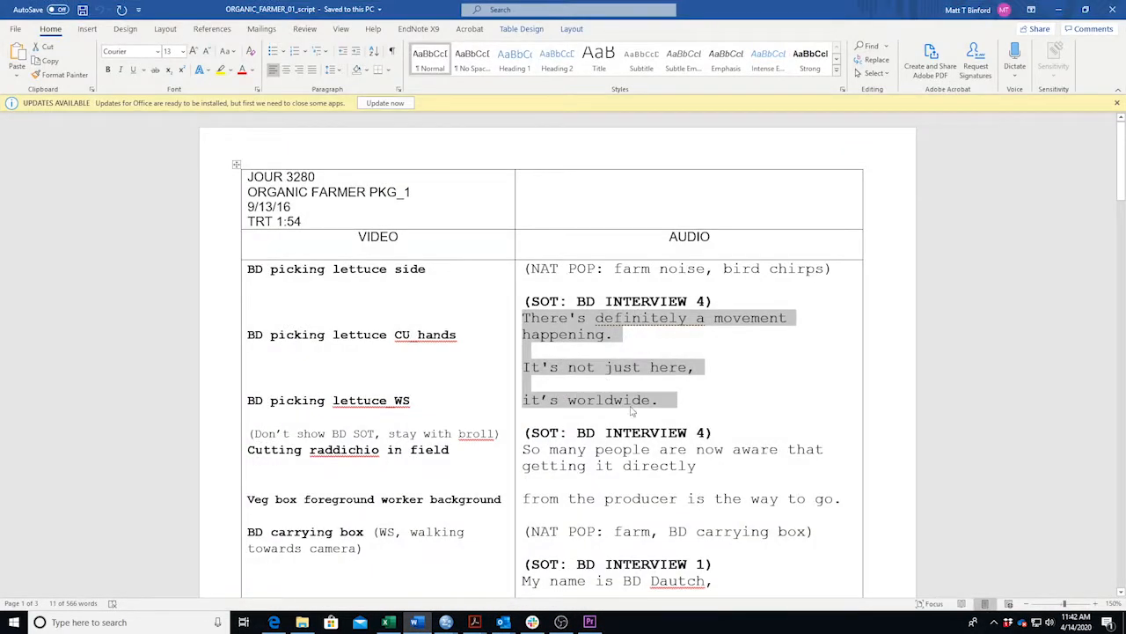
click(1058, 10)
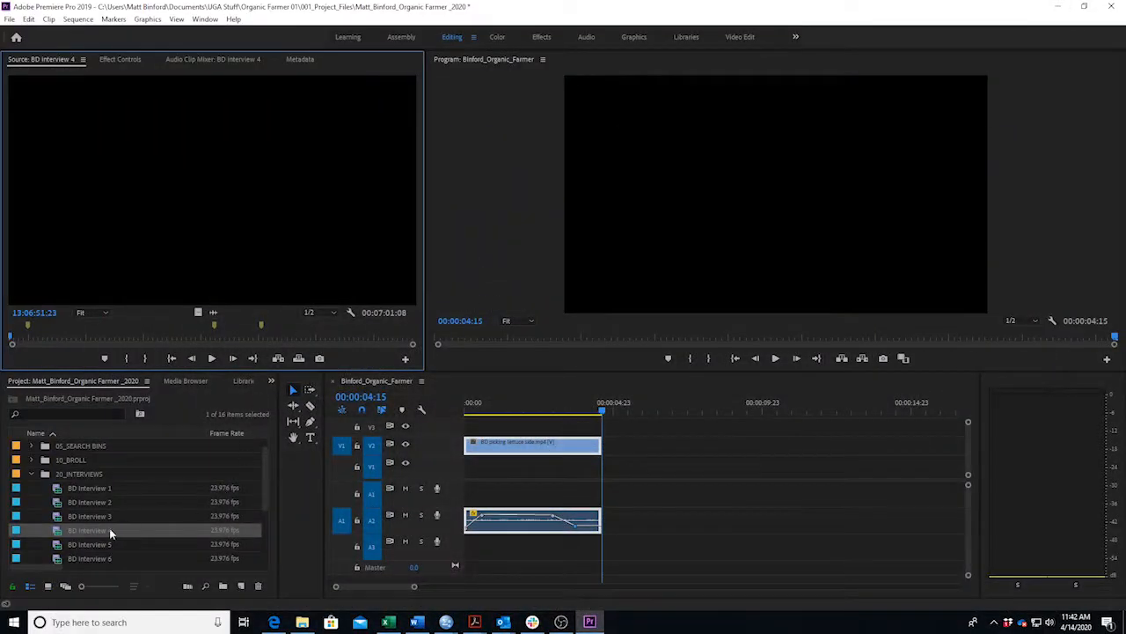
Find the soundbite's first word in BD Interview 4 and set an In point at 13:10:25:22.
click(29, 340)
key(space)
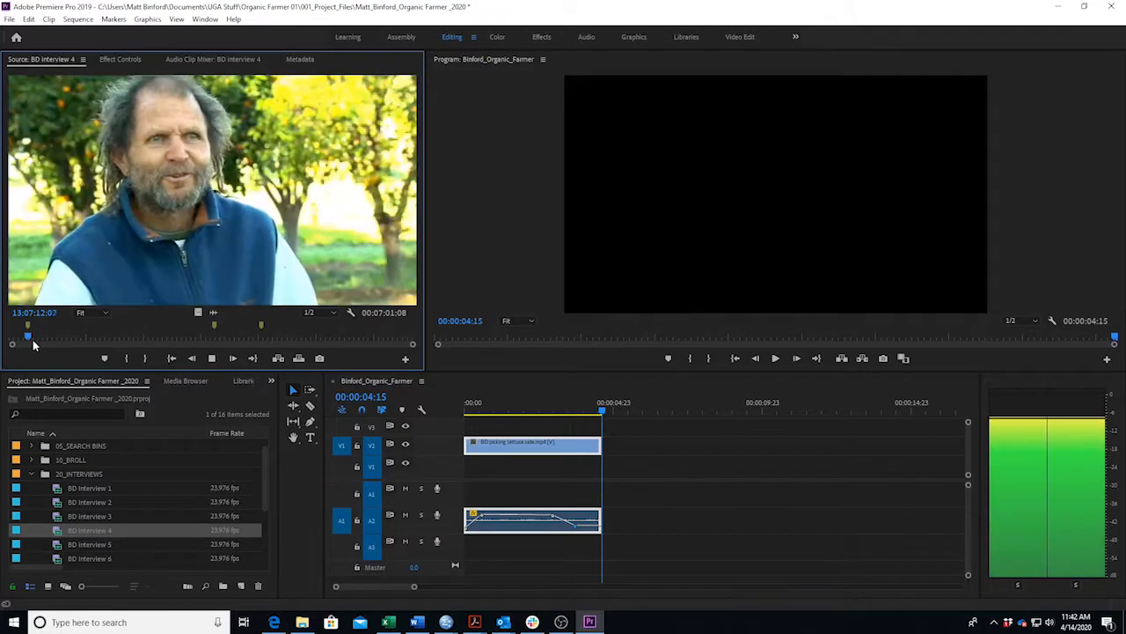
click(212, 337)
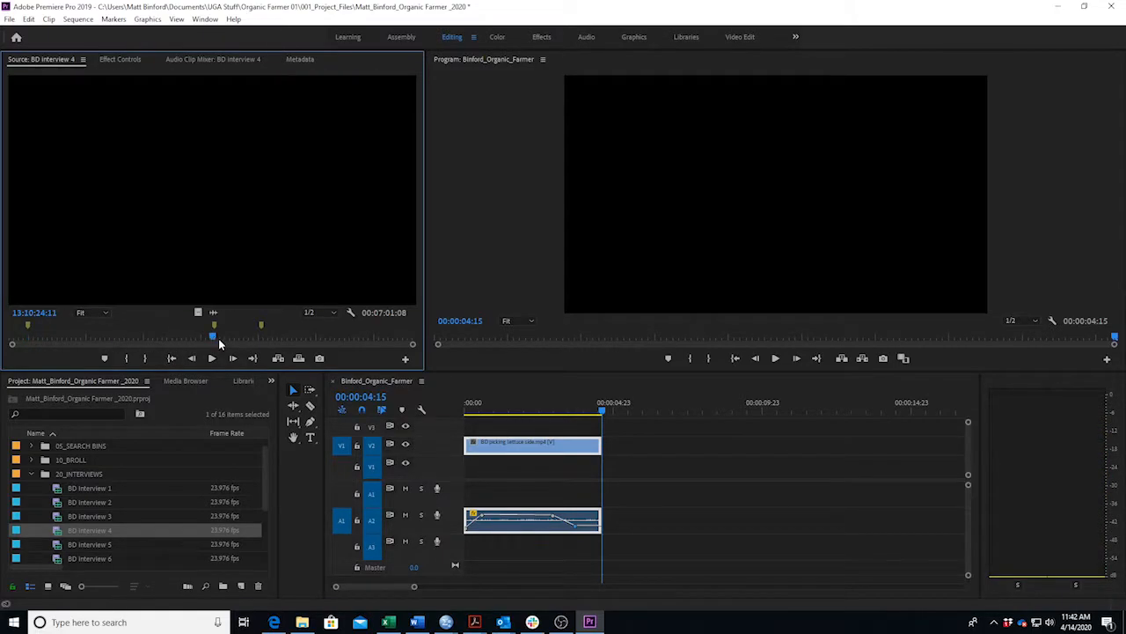
key(space)
key(space)
key(space)
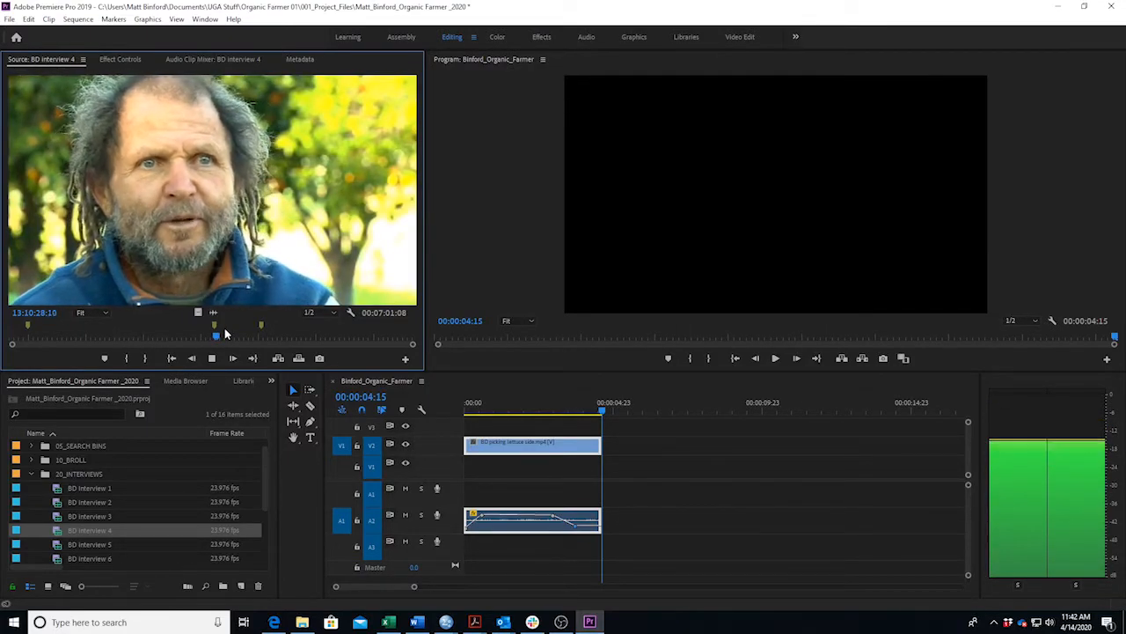
key(space)
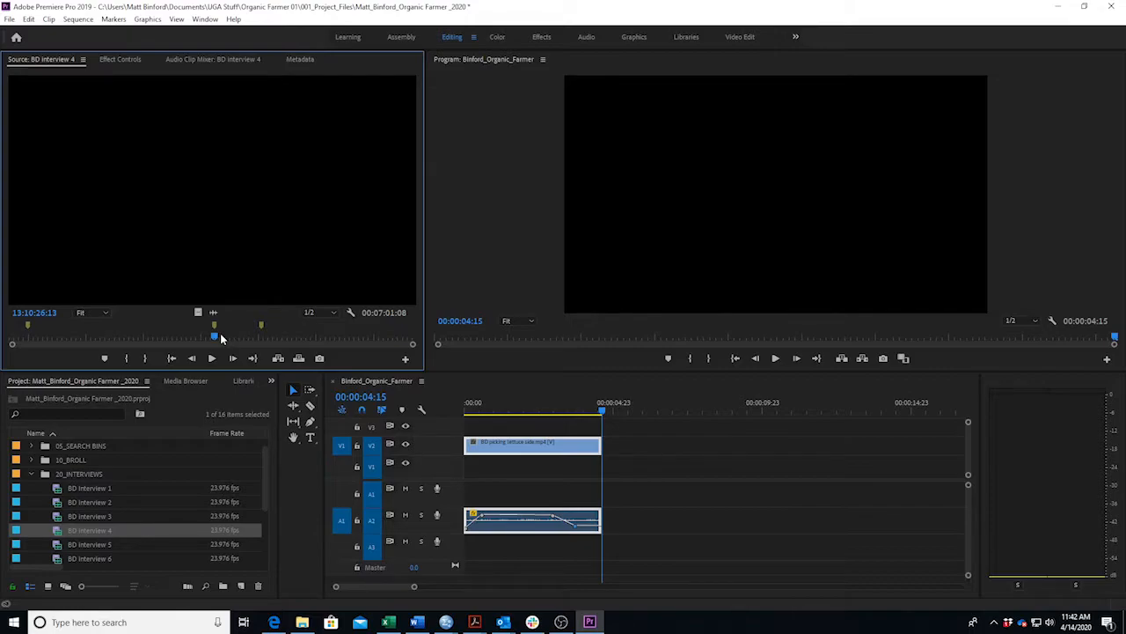
key(j)
key(k)
key(l)
key(k)
key(i)
Play through the soundbite and set its Out point at 13:10:31:01.
key(l)
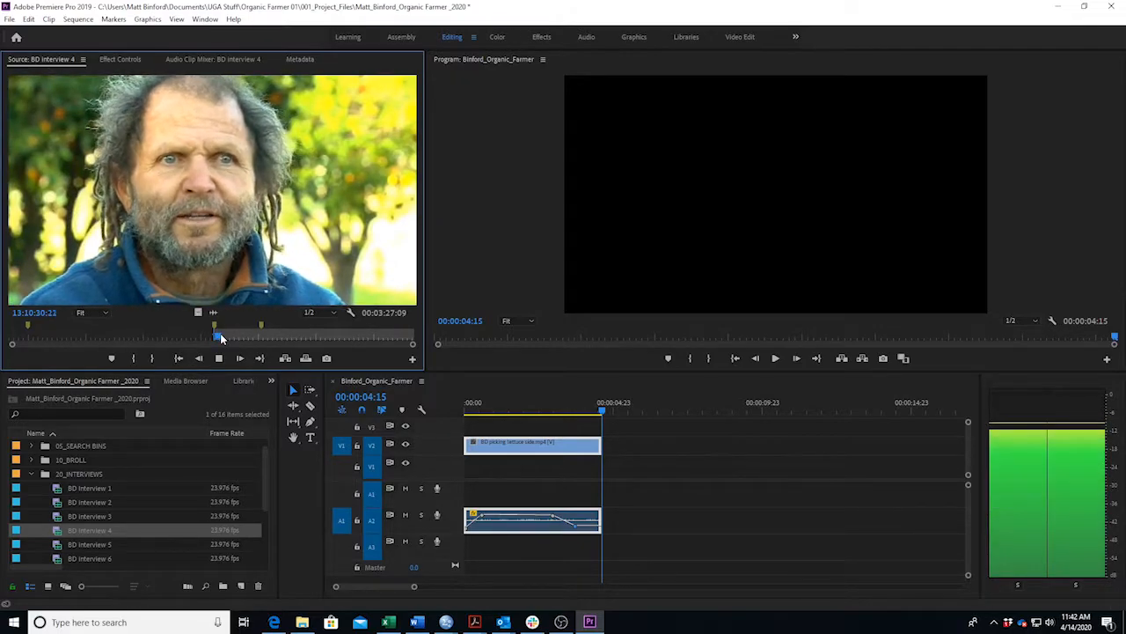
key(k)
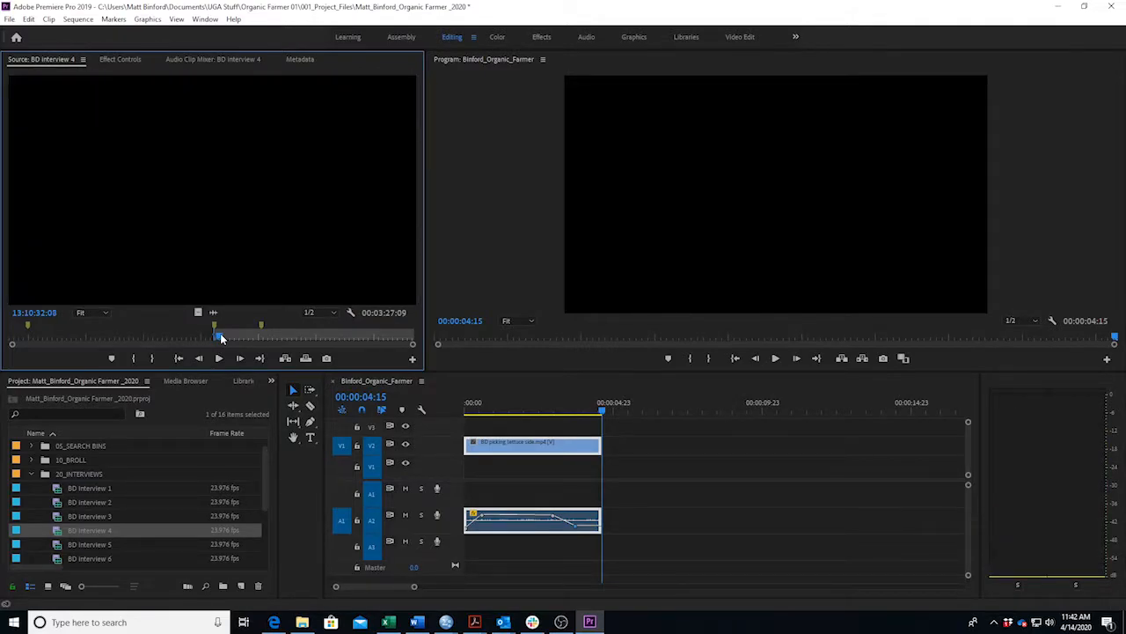
key(l)
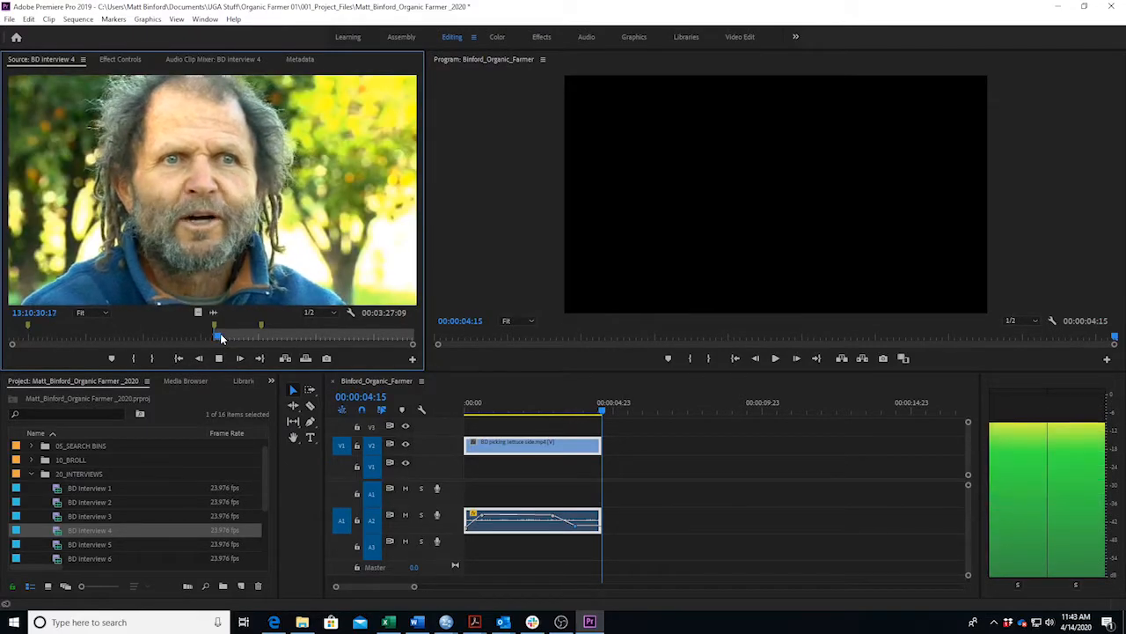
key(k)
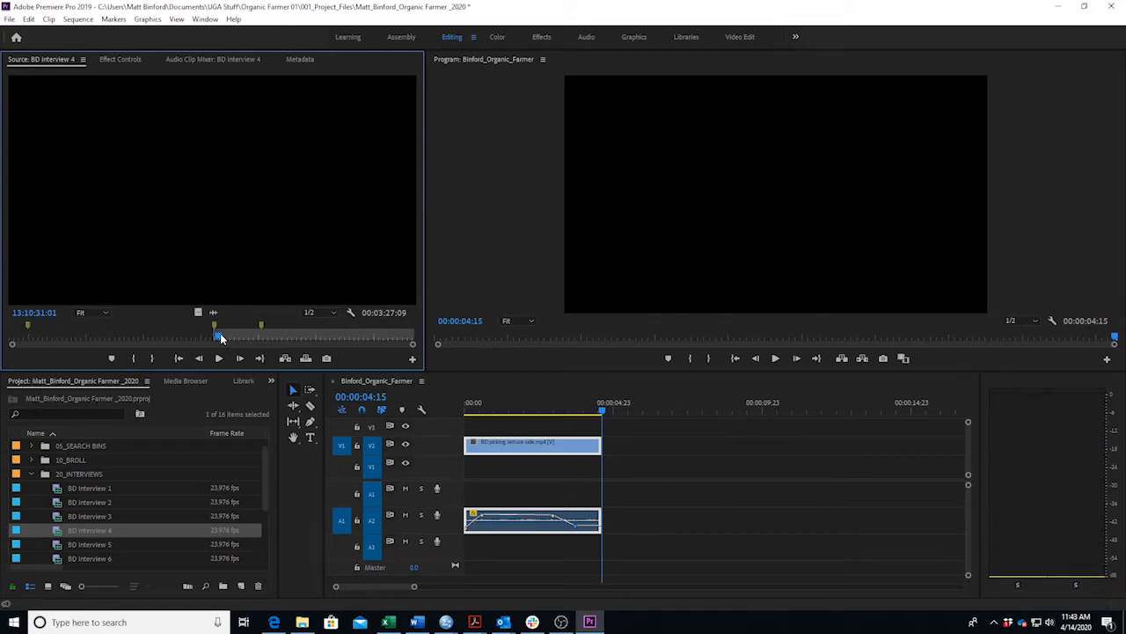
key(o)
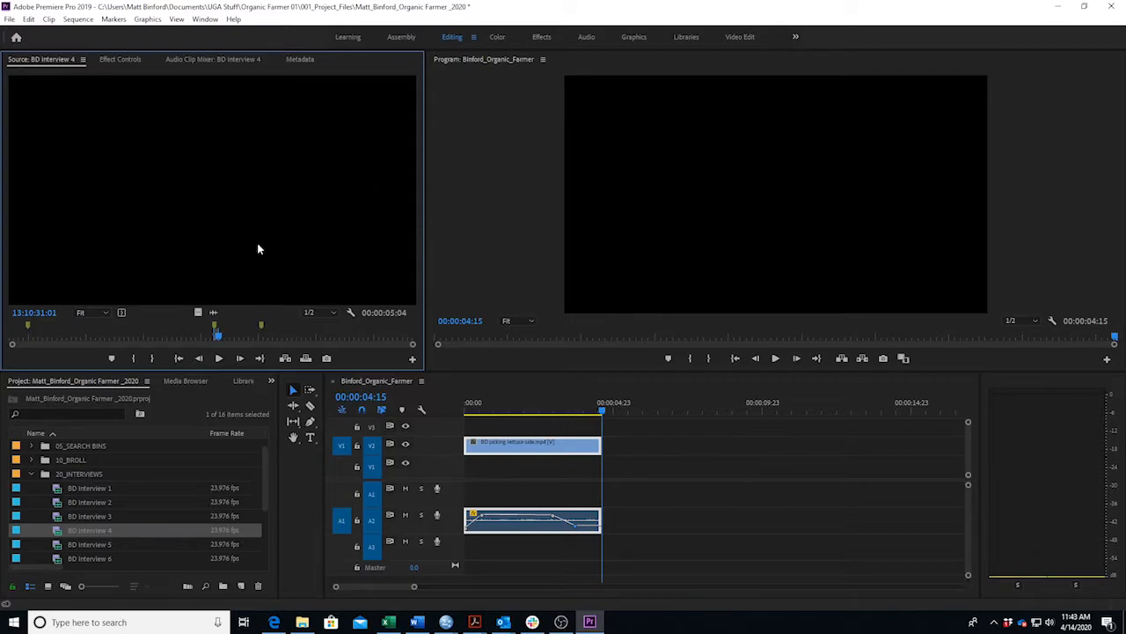
Drop the marked Interview 4 soundbite onto V1/A1 after the lettuce b-roll and play across the edit.
drag(243, 250, 609, 481)
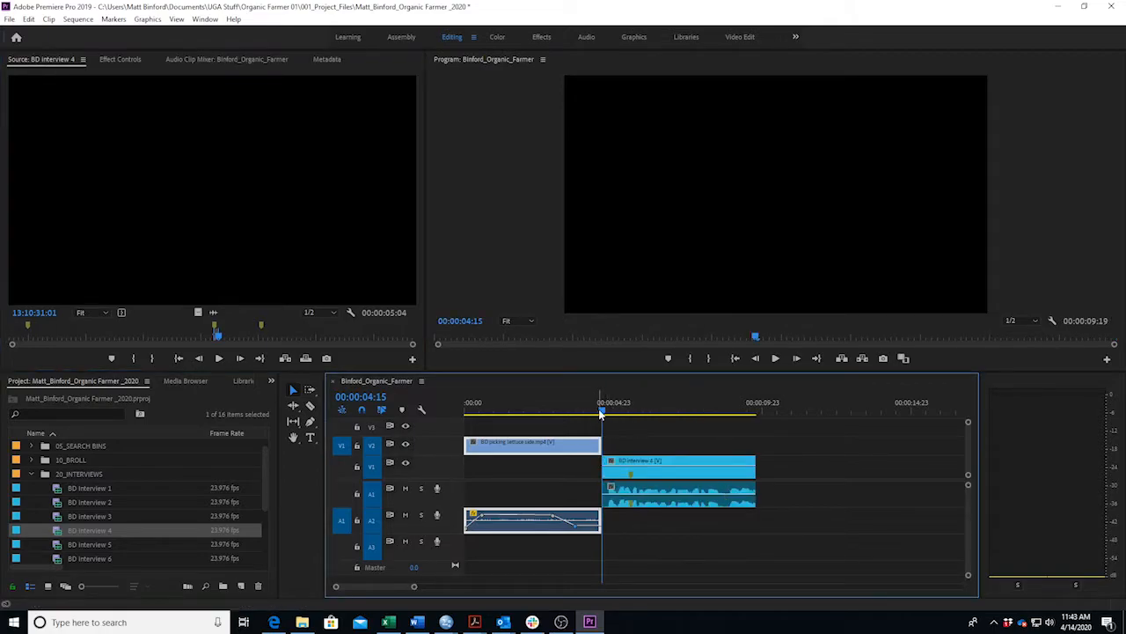
click(570, 413)
key(space)
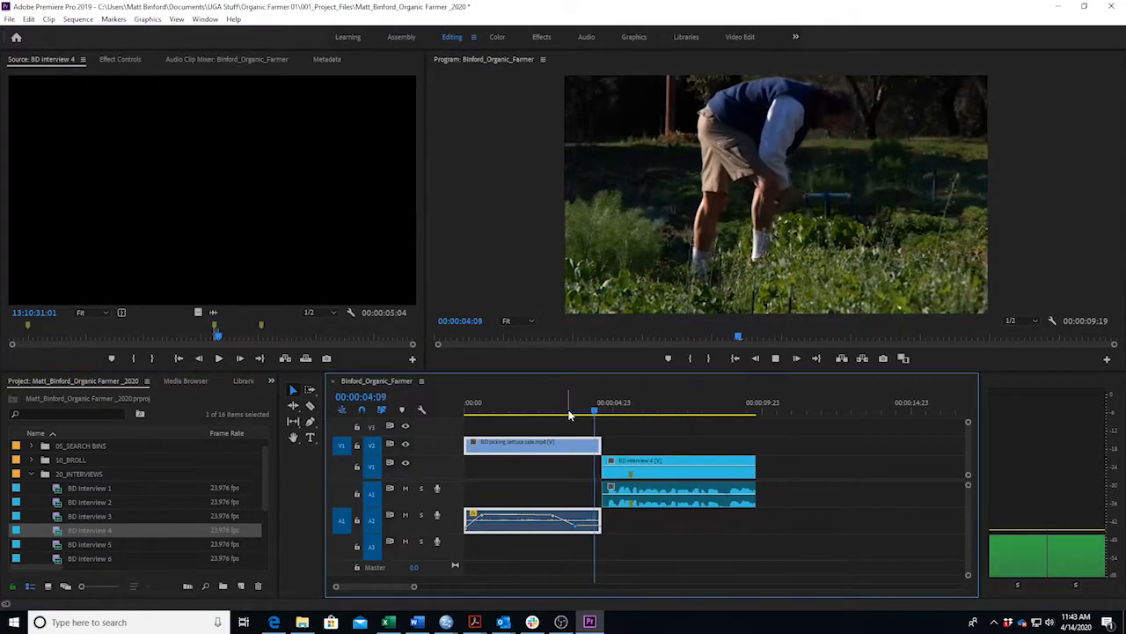
key(space)
key(space)
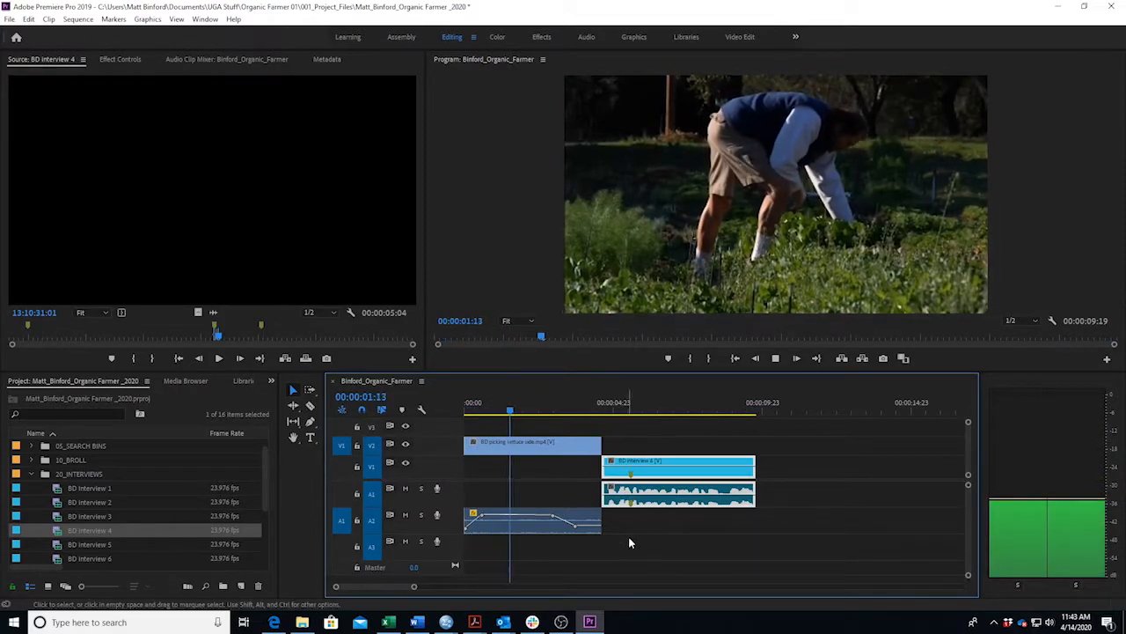
key(space)
Slide the interview clip 15 frames earlier, shorten the lettuce b-roll, and close the gap between them.
drag(685, 477, 678, 481)
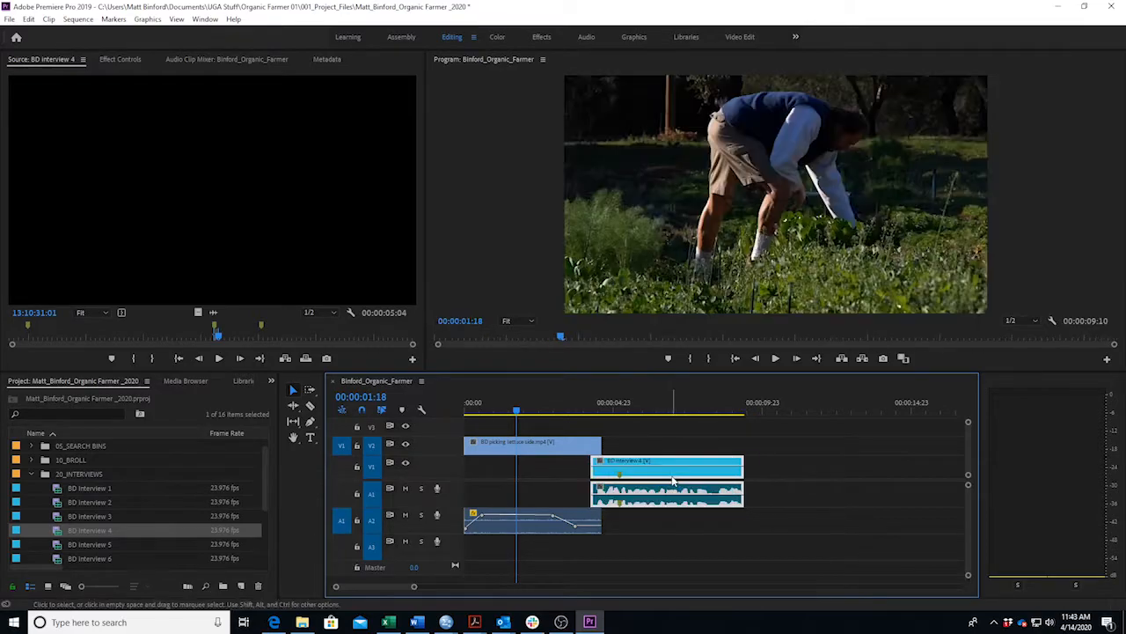
key(space)
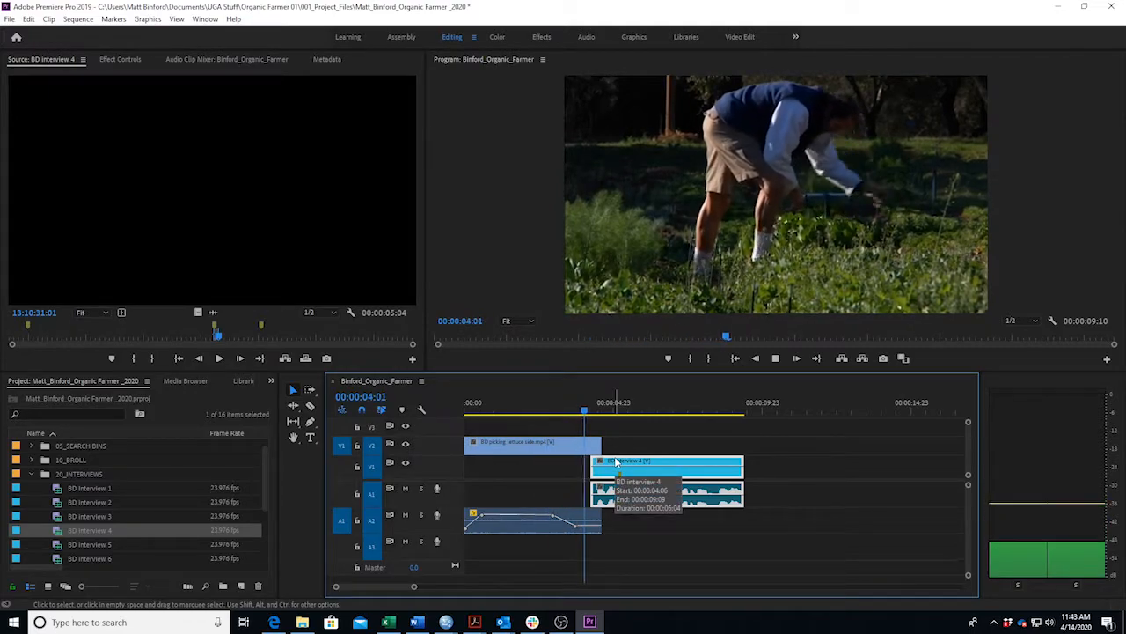
key(space)
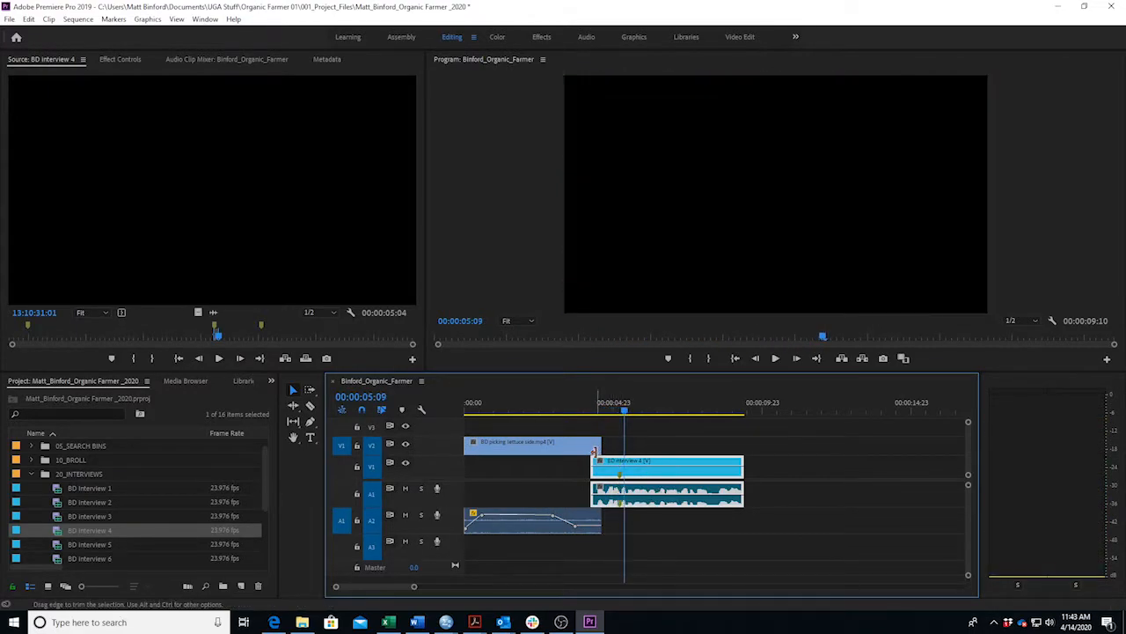
drag(600, 445, 580, 447)
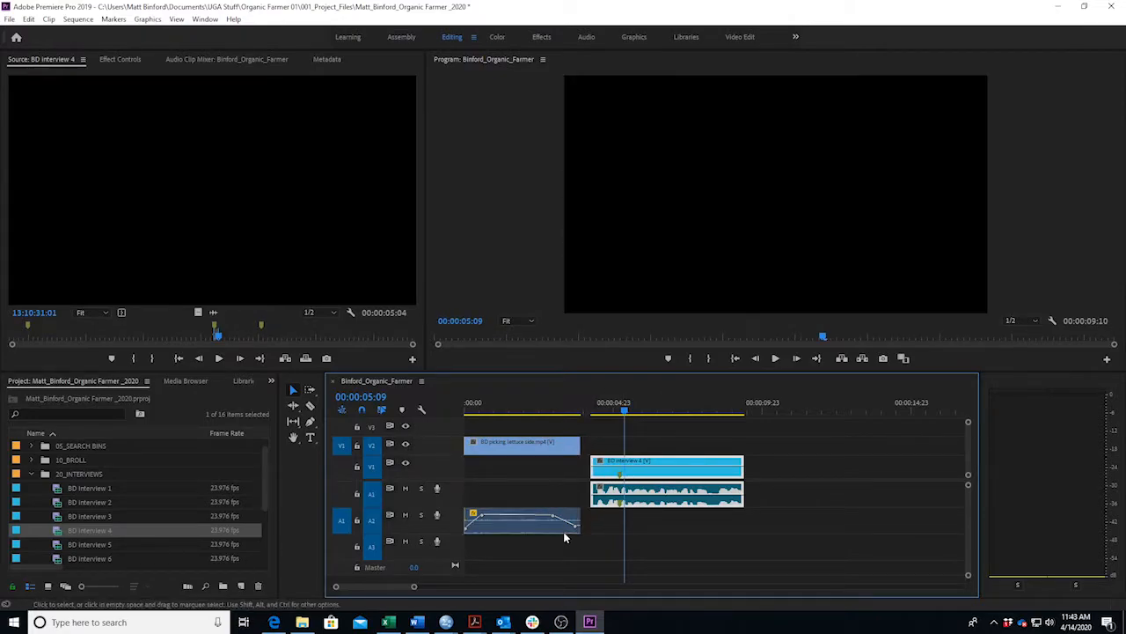
drag(679, 473, 671, 478)
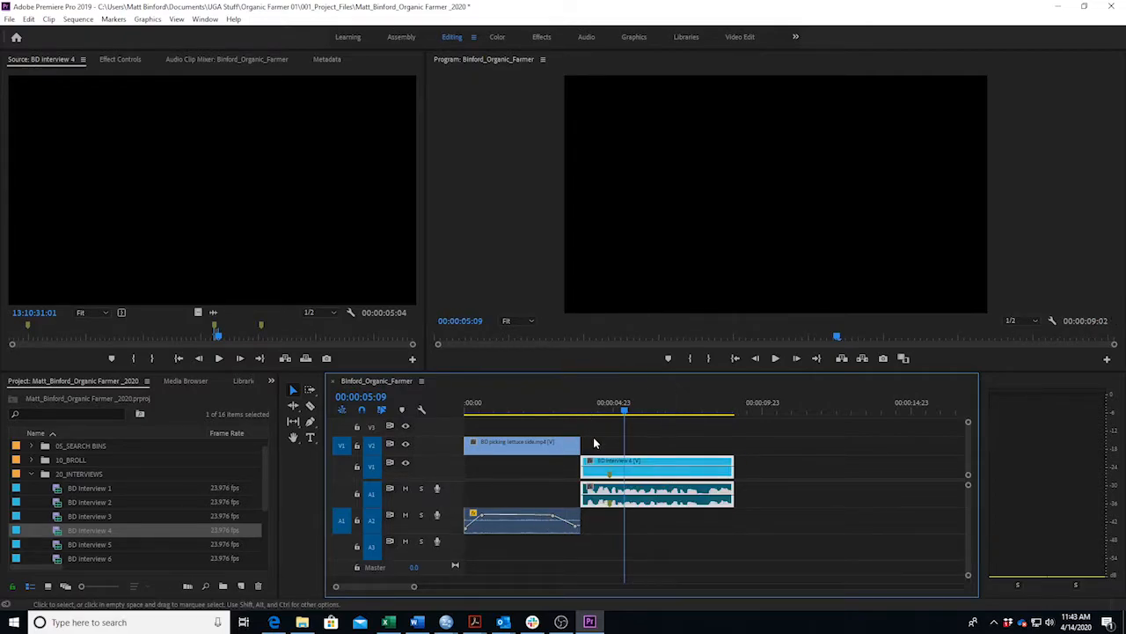
Review the soundbite's ending frame by frame with the timeline zoomed in around it.
click(692, 409)
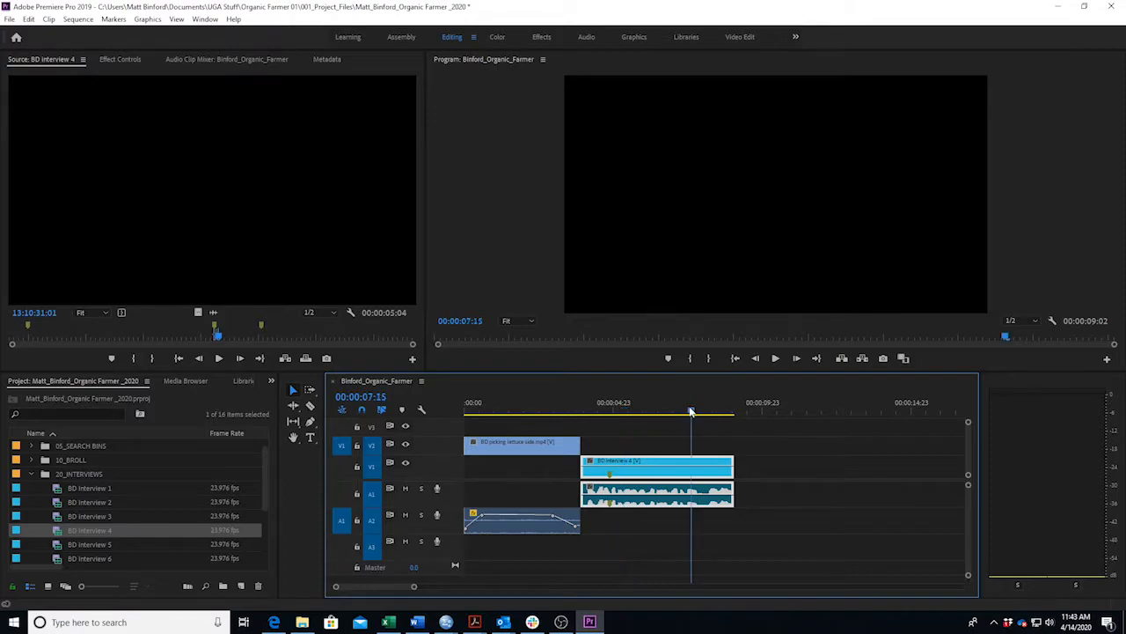
key(space)
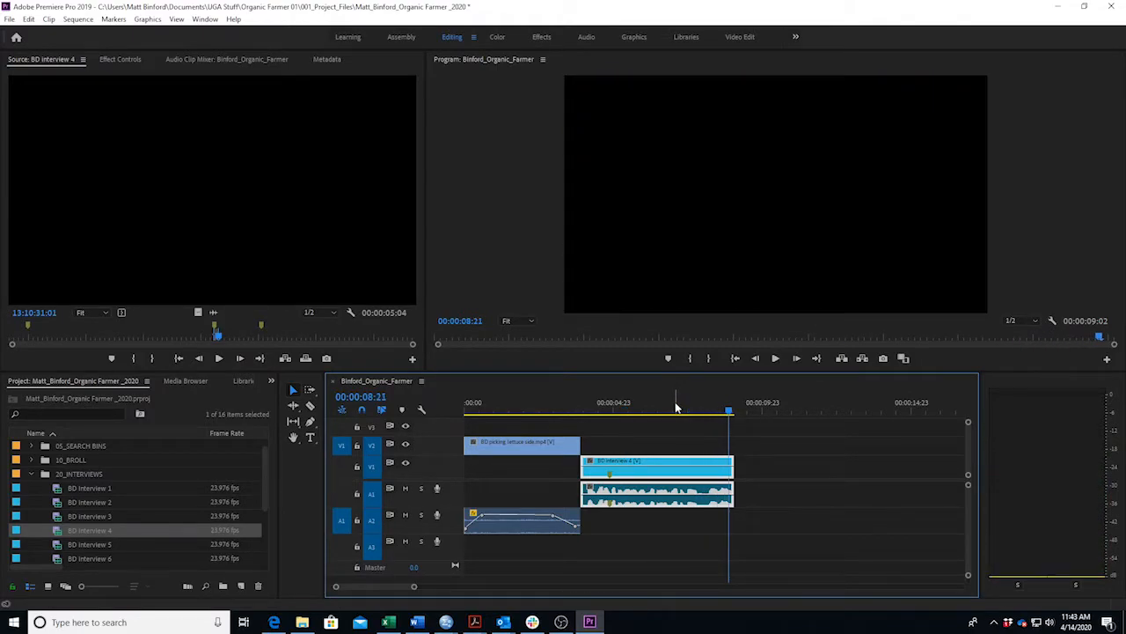
key(Right)
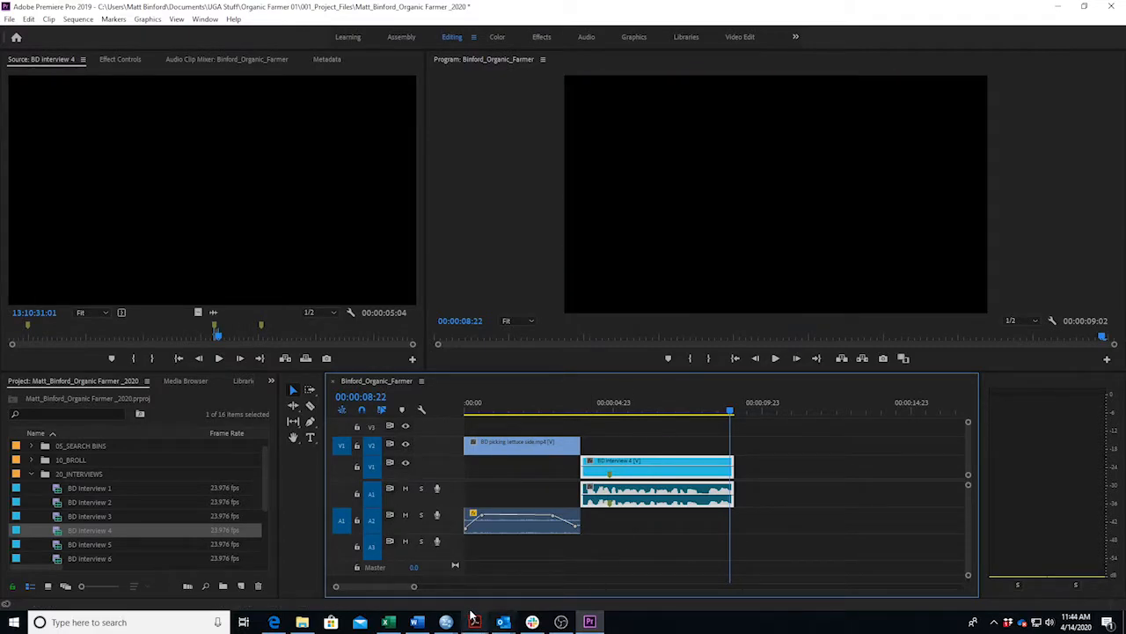
drag(414, 589, 376, 592)
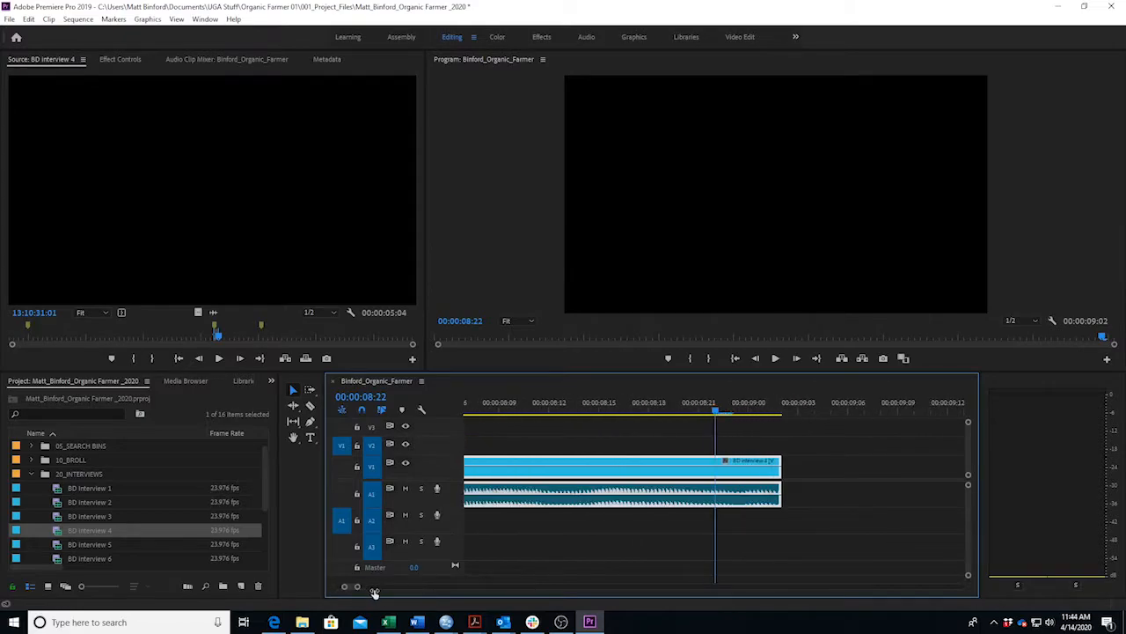
Trim the soundbite's out edge to 00:00:08:23, then zoom out and play back from 00:00:05:20.
drag(590, 407, 689, 402)
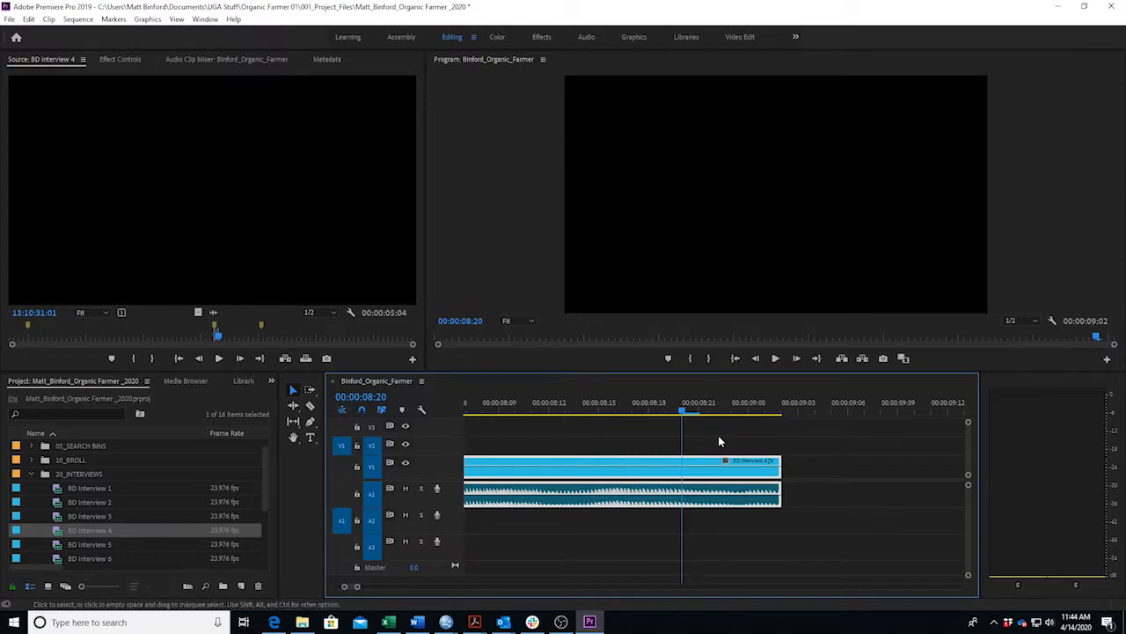
drag(683, 413, 733, 417)
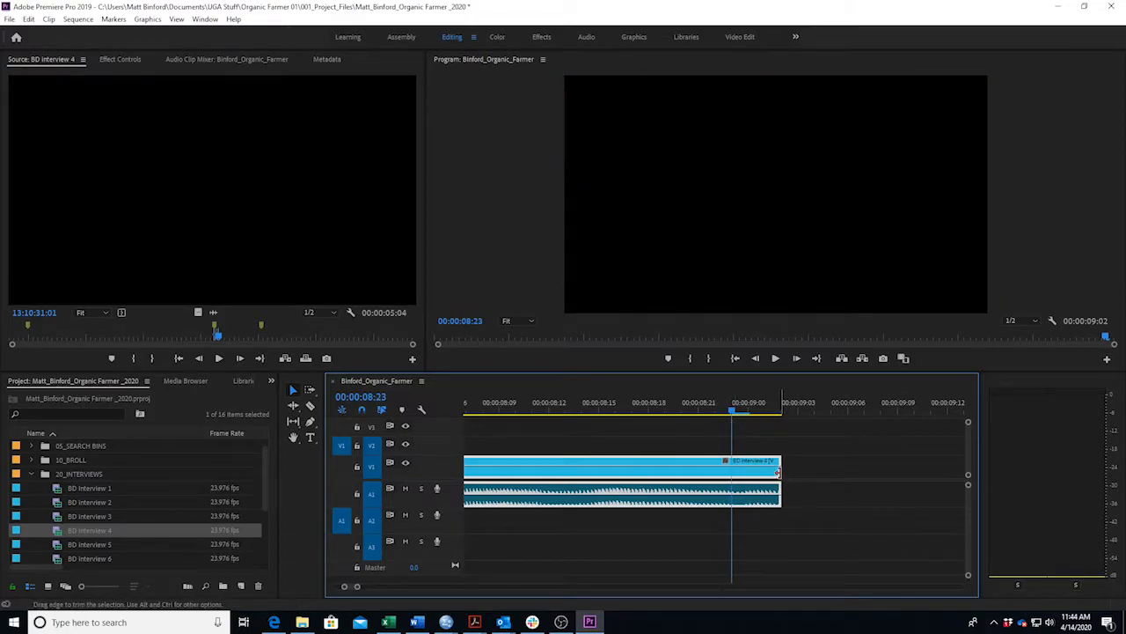
drag(756, 476, 731, 476)
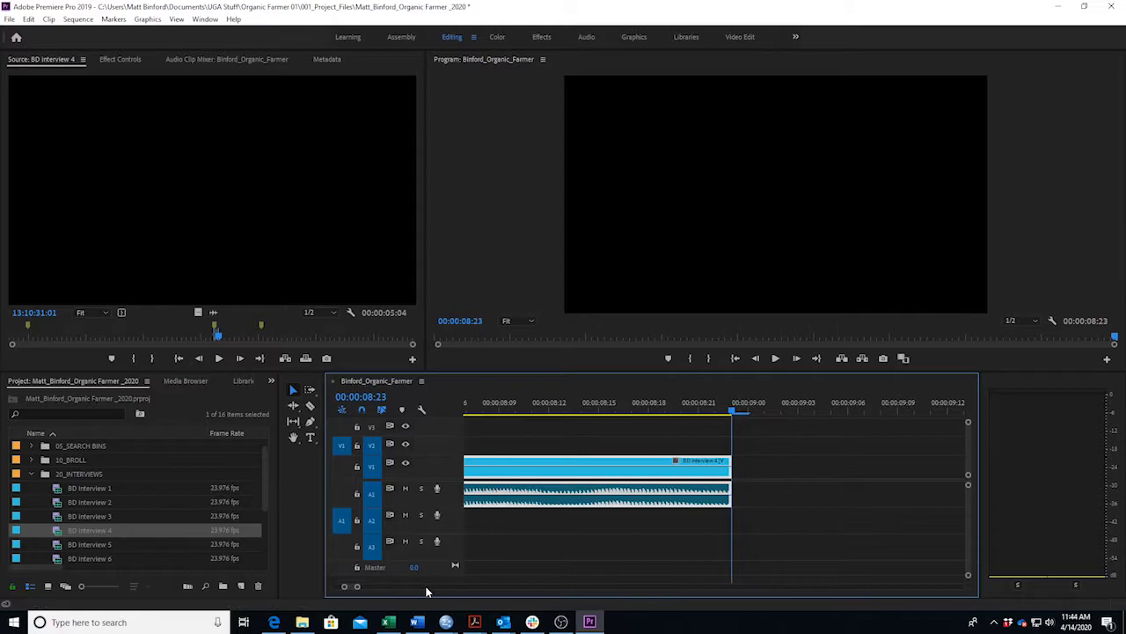
drag(357, 587, 435, 588)
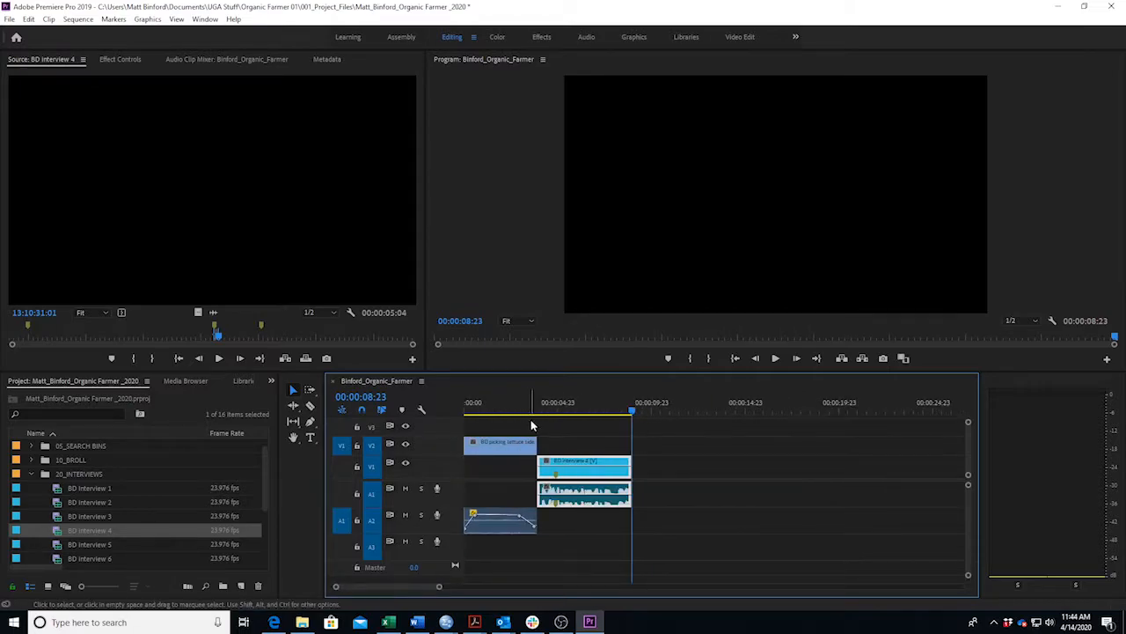
drag(587, 413, 573, 413)
key(space)
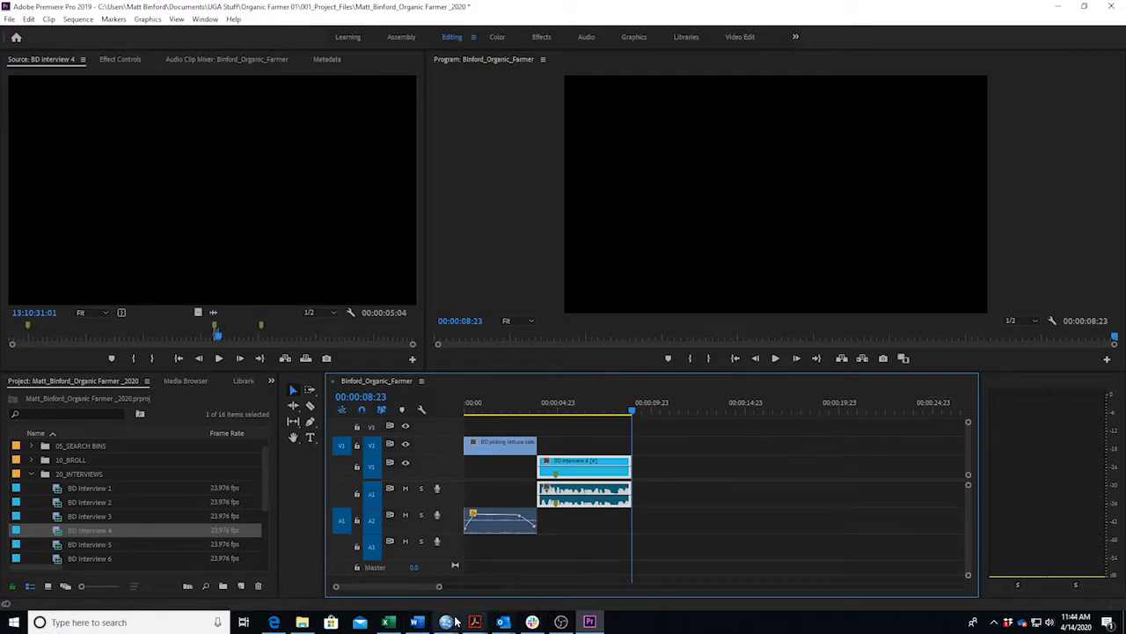
click(417, 623)
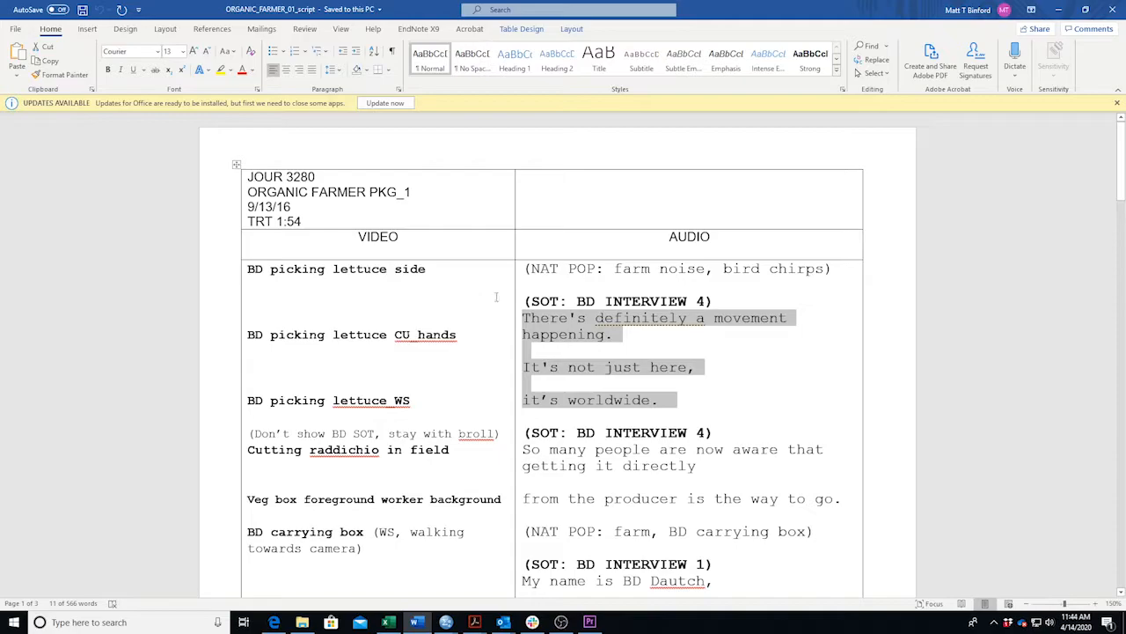
drag(431, 271, 267, 270)
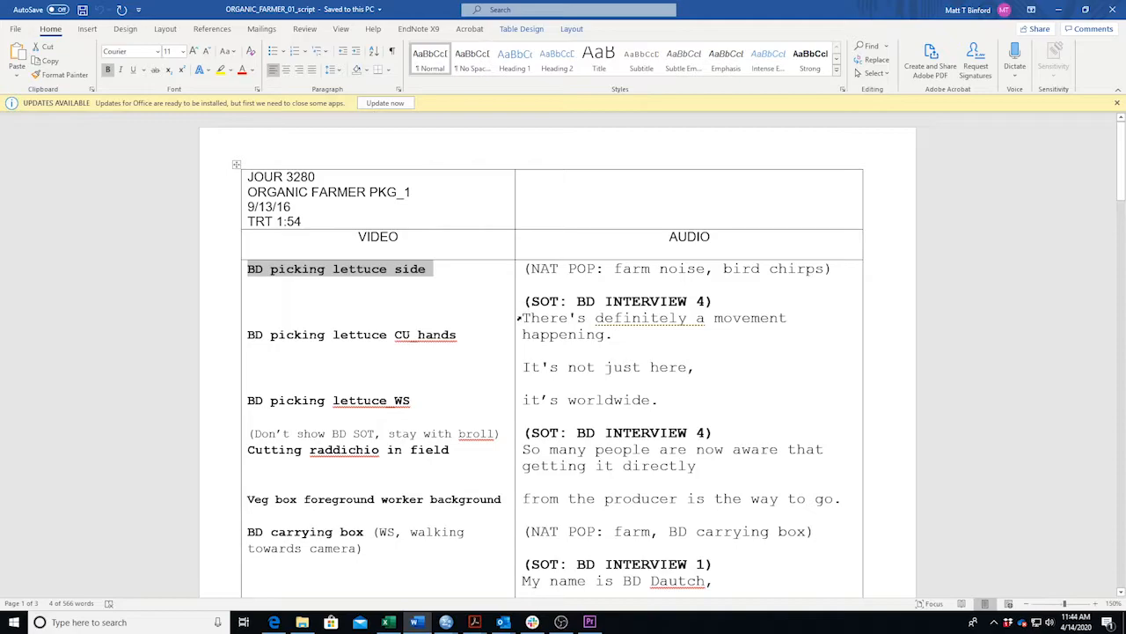
click(518, 318)
click(539, 317)
drag(522, 318, 797, 319)
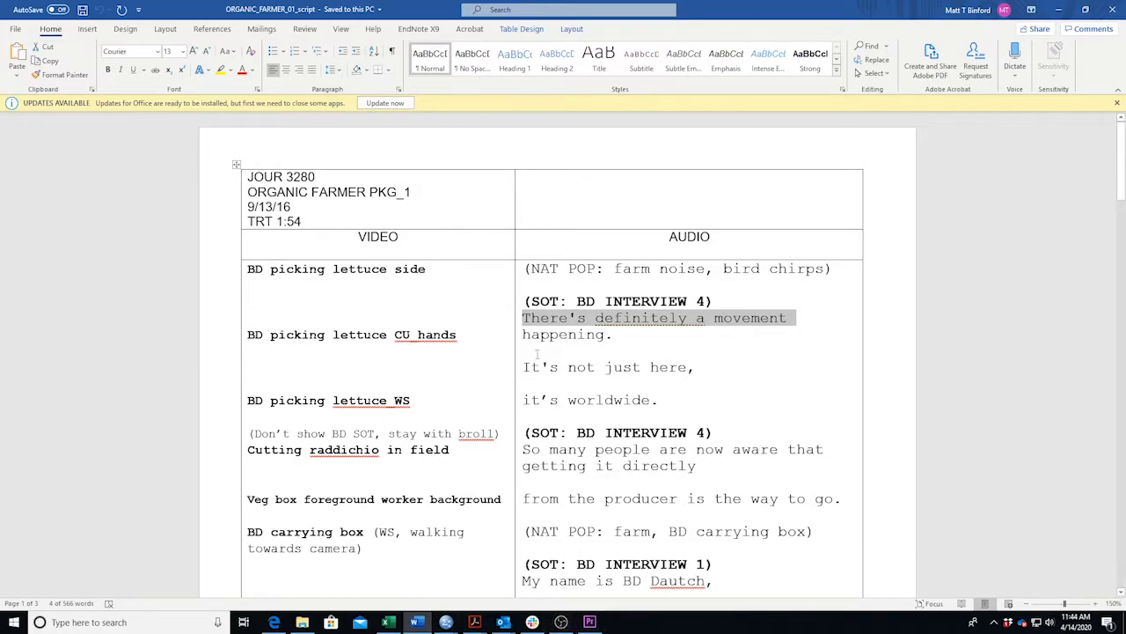
click(590, 622)
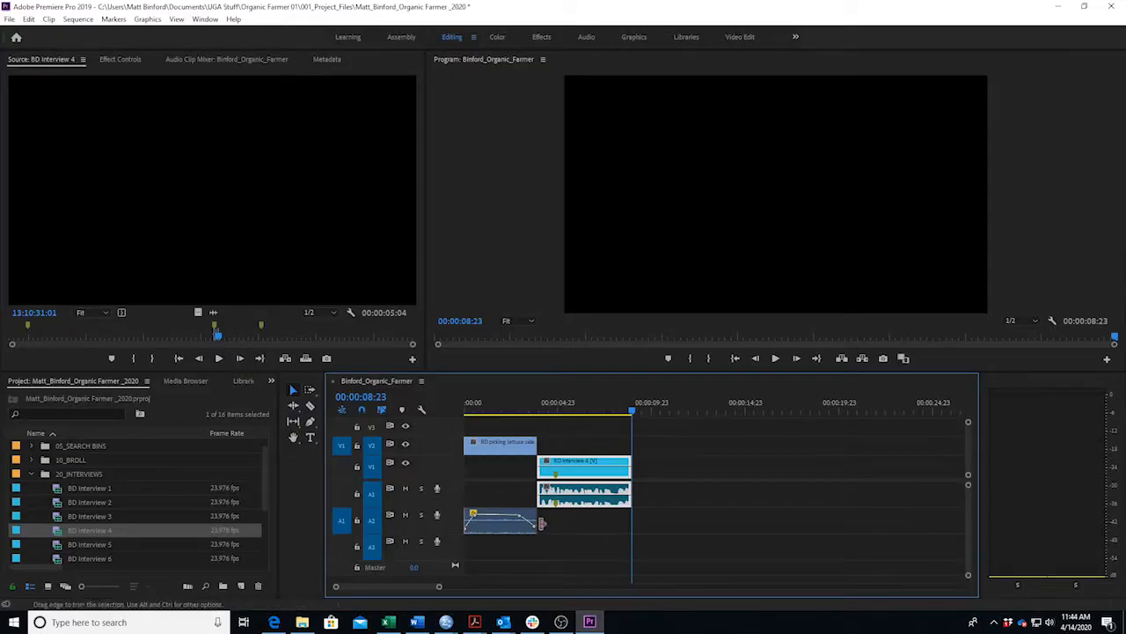
Extend the lettuce-side b-roll and its audio past 00:00:03:11 into the soundbite.
click(531, 409)
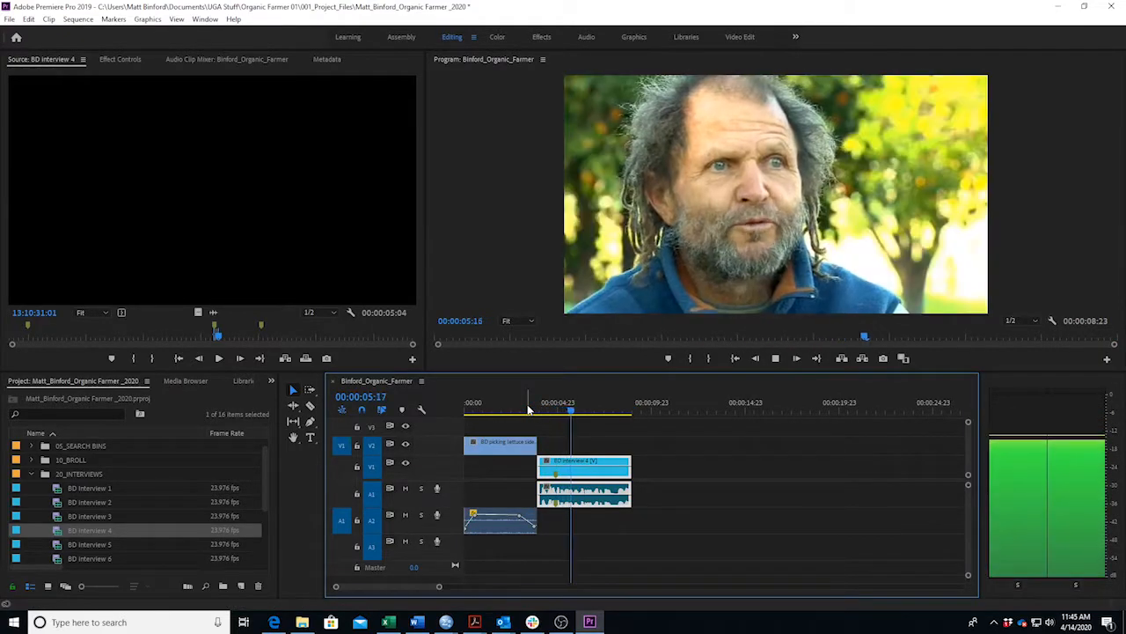
key(space)
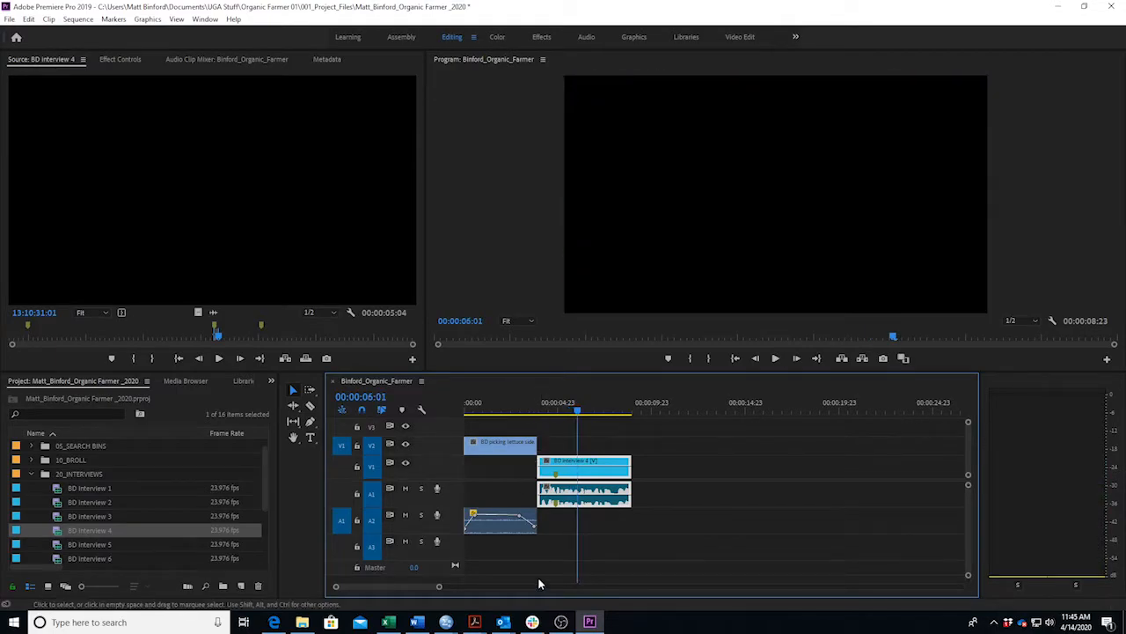
drag(533, 444, 577, 444)
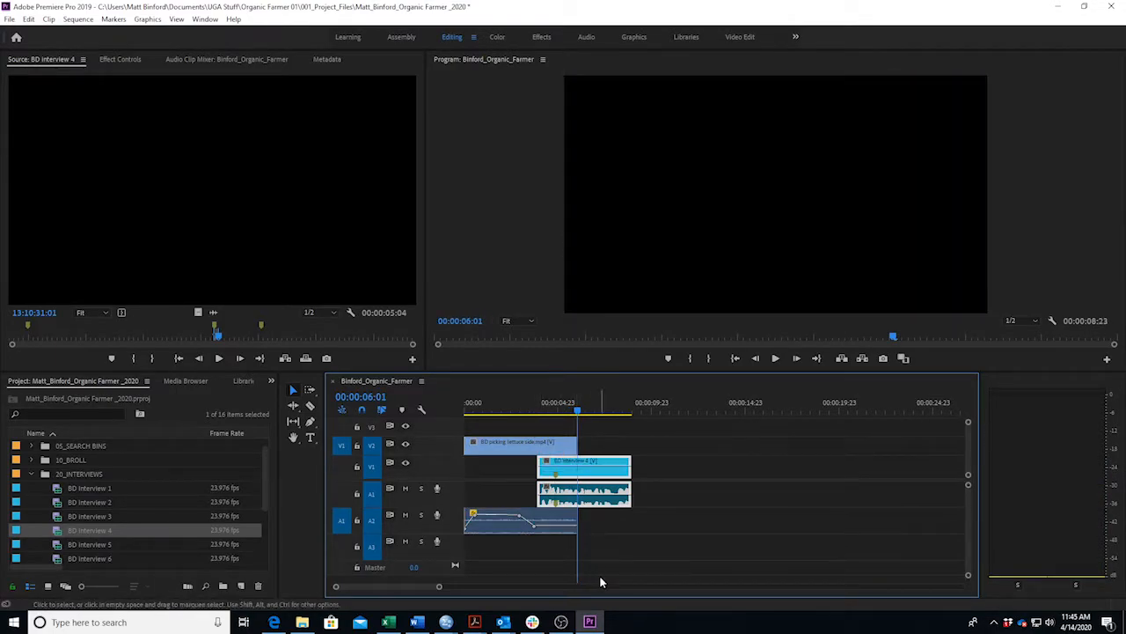
Review from the start and raise the A2 volume keyframe near 00:00:03:10 to -5.52 dB.
click(460, 408)
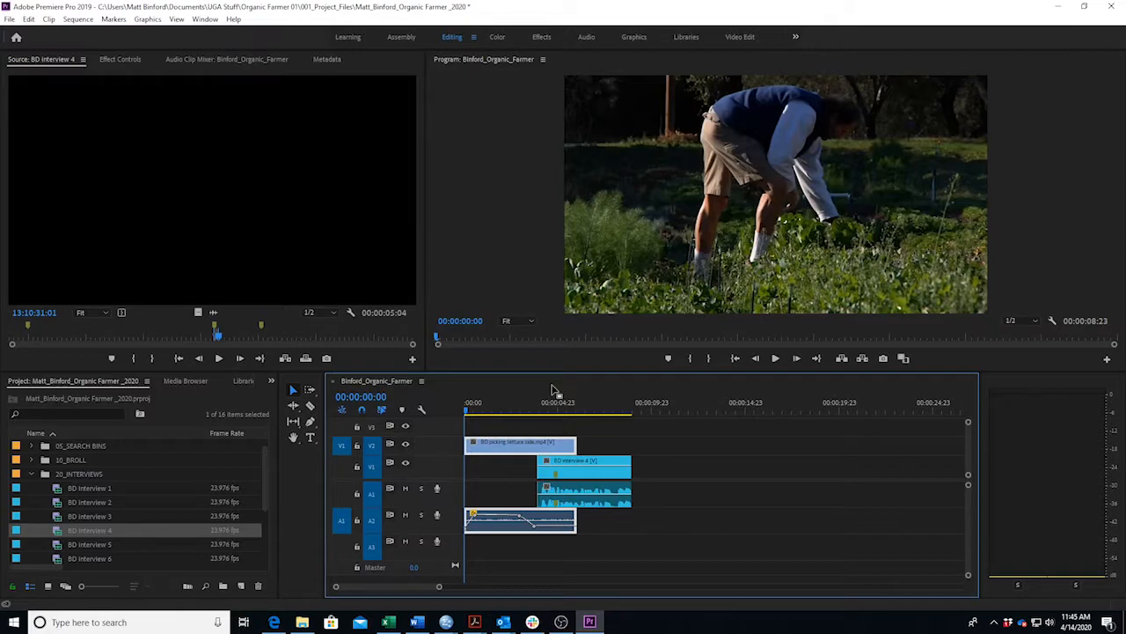
key(space)
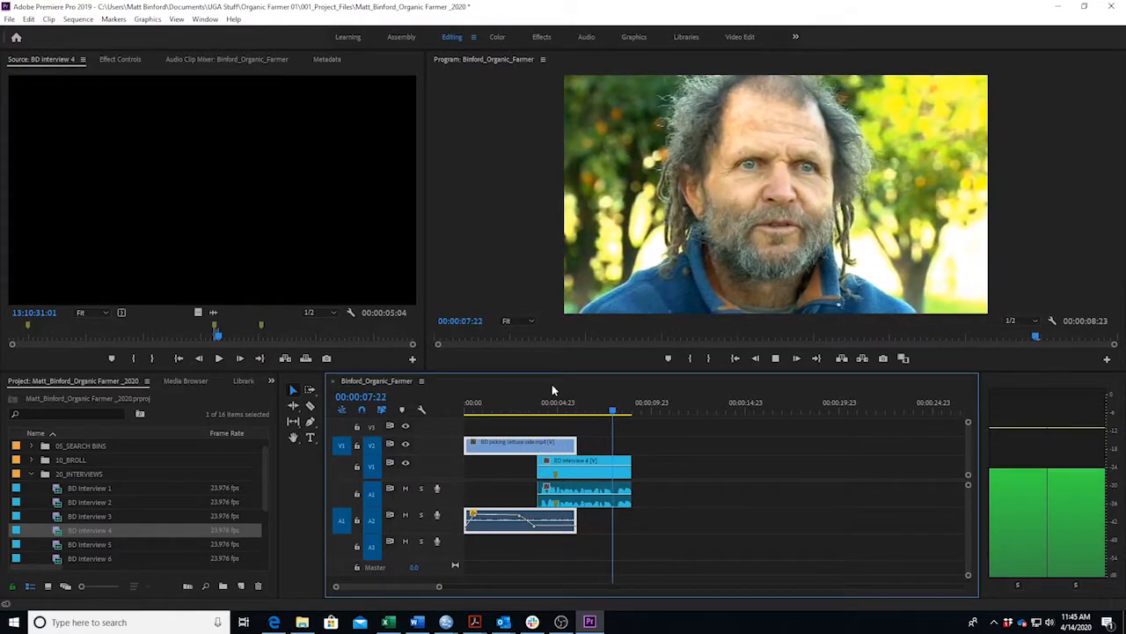
click(560, 494)
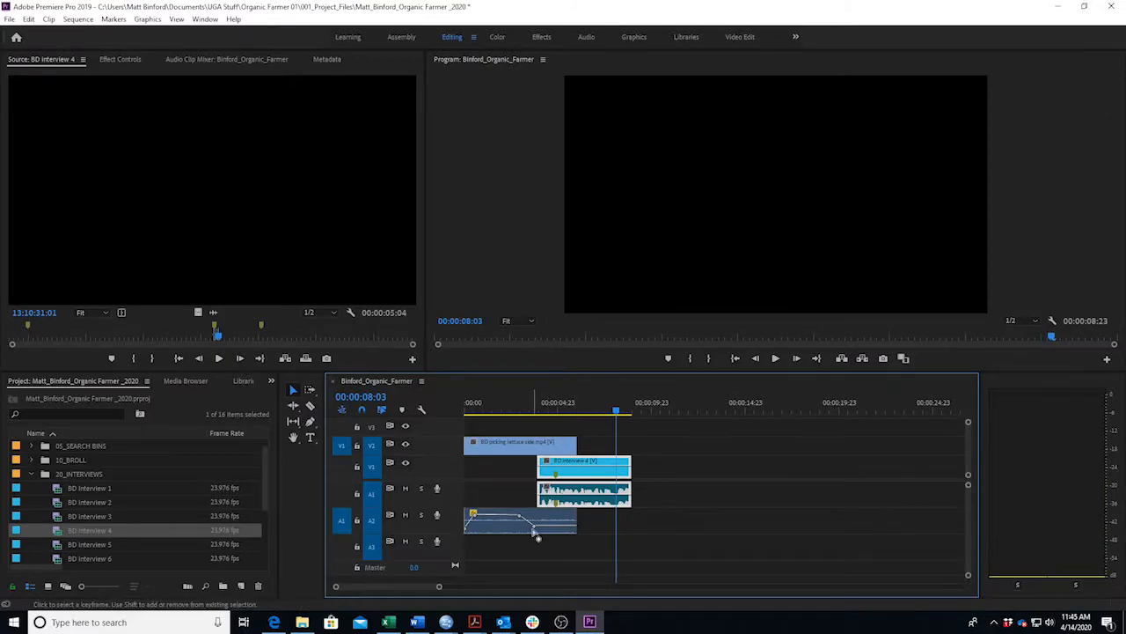
mouse_move(539, 531)
mouse_down()
mouse_move(520, 522)
mouse_move(539, 526)
mouse_up()
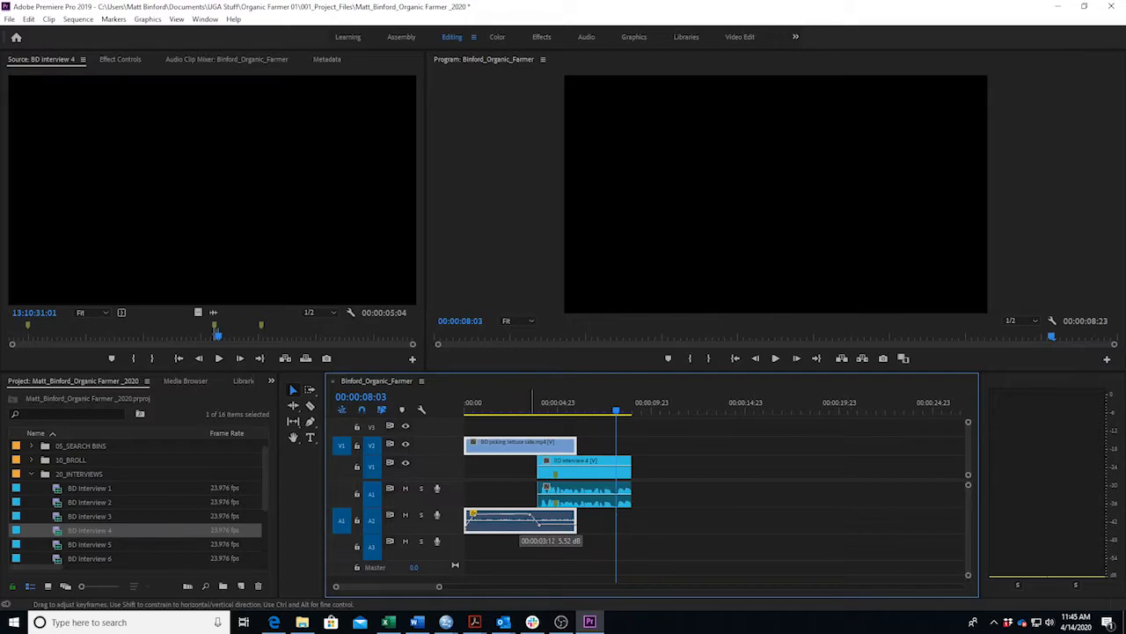
drag(499, 411, 437, 412)
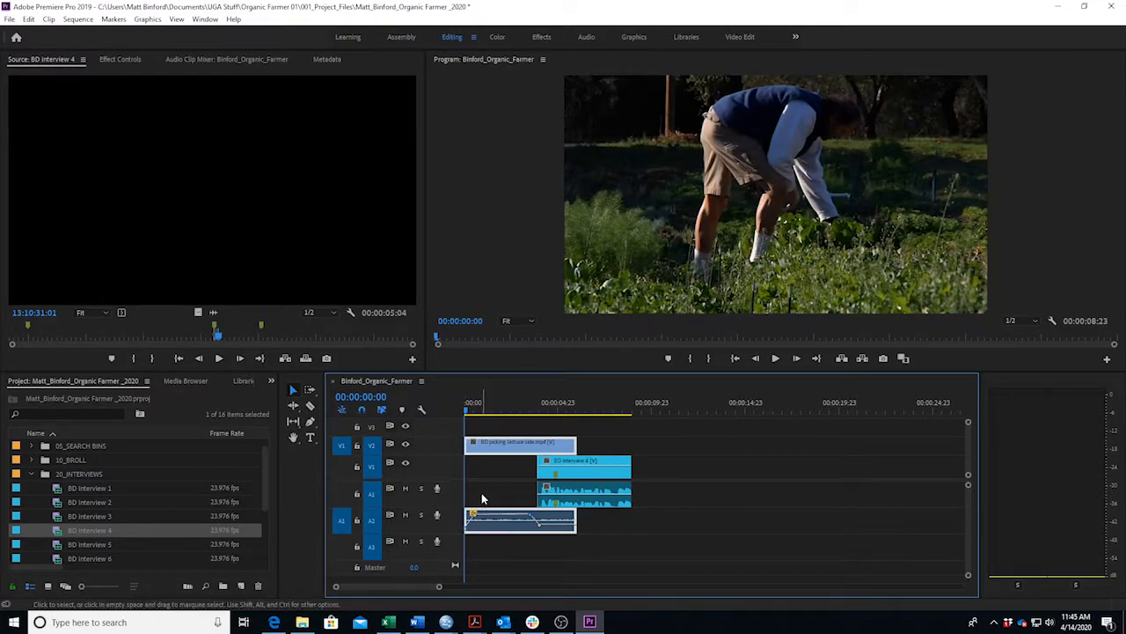
key(space)
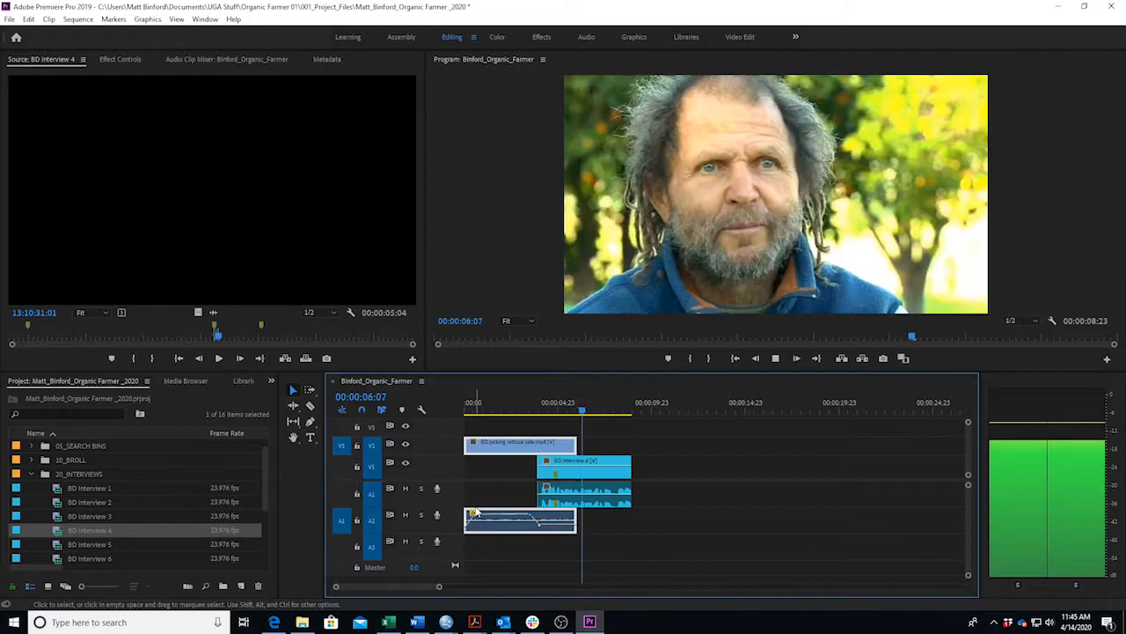
key(space)
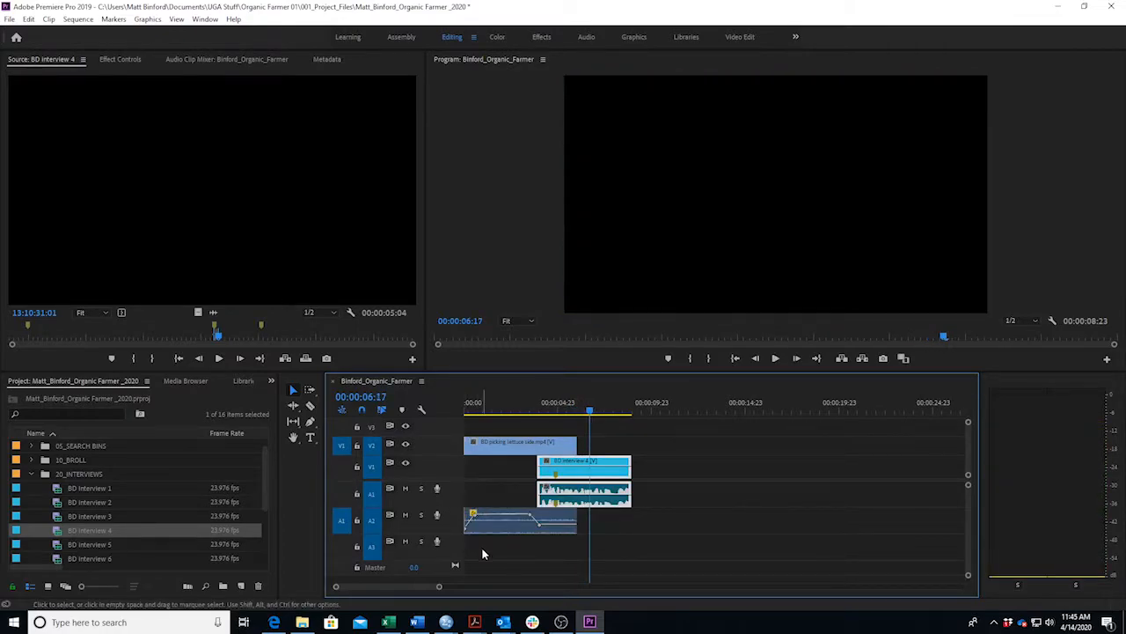
mouse_move(547, 410)
mouse_down()
mouse_move(528, 410)
mouse_move(550, 414)
mouse_move(536, 417)
mouse_up()
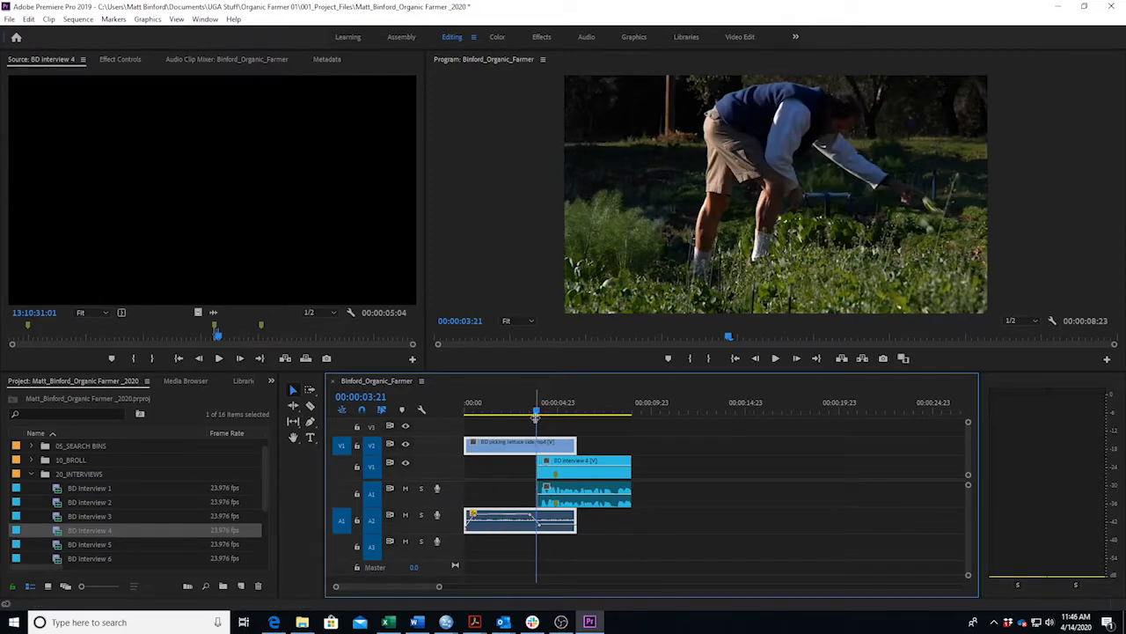
drag(538, 416, 387, 471)
key(space)
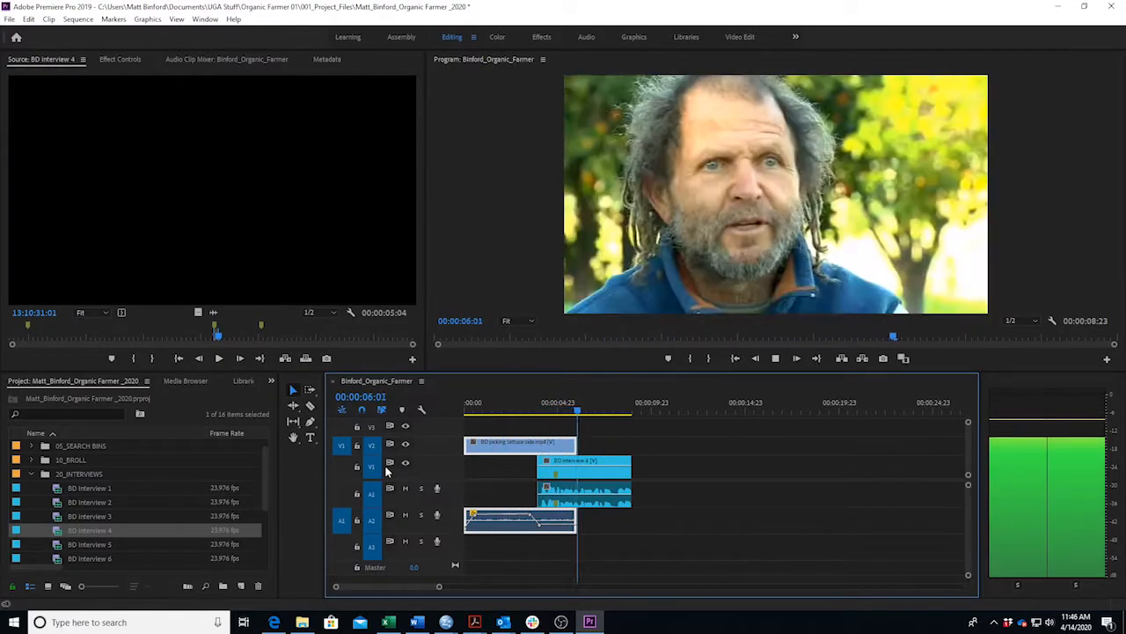
key(space)
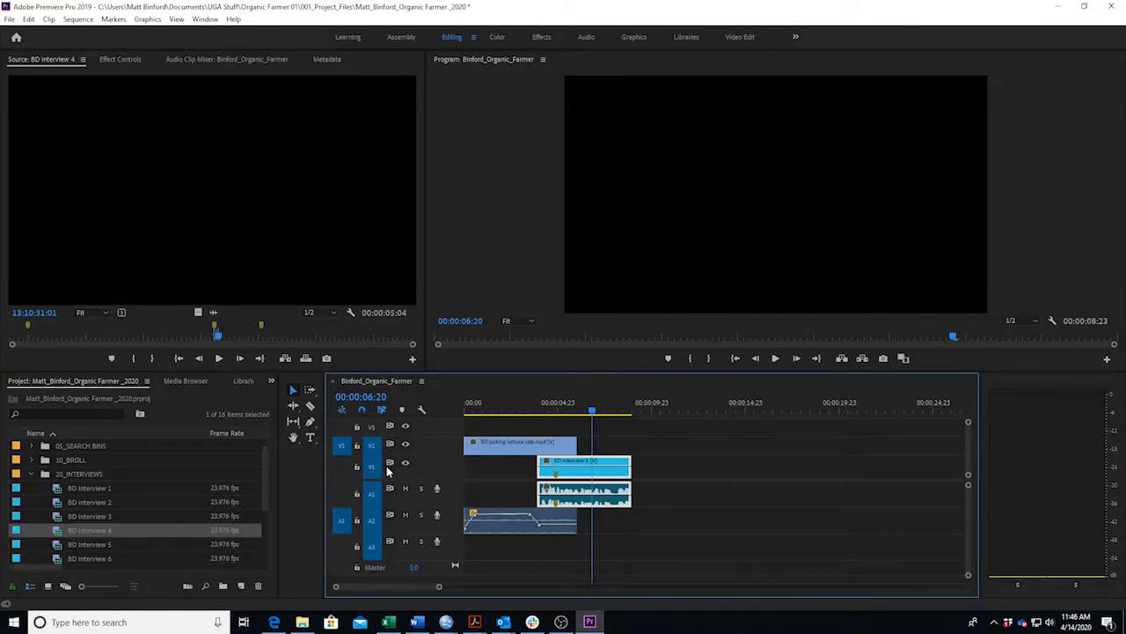
click(417, 622)
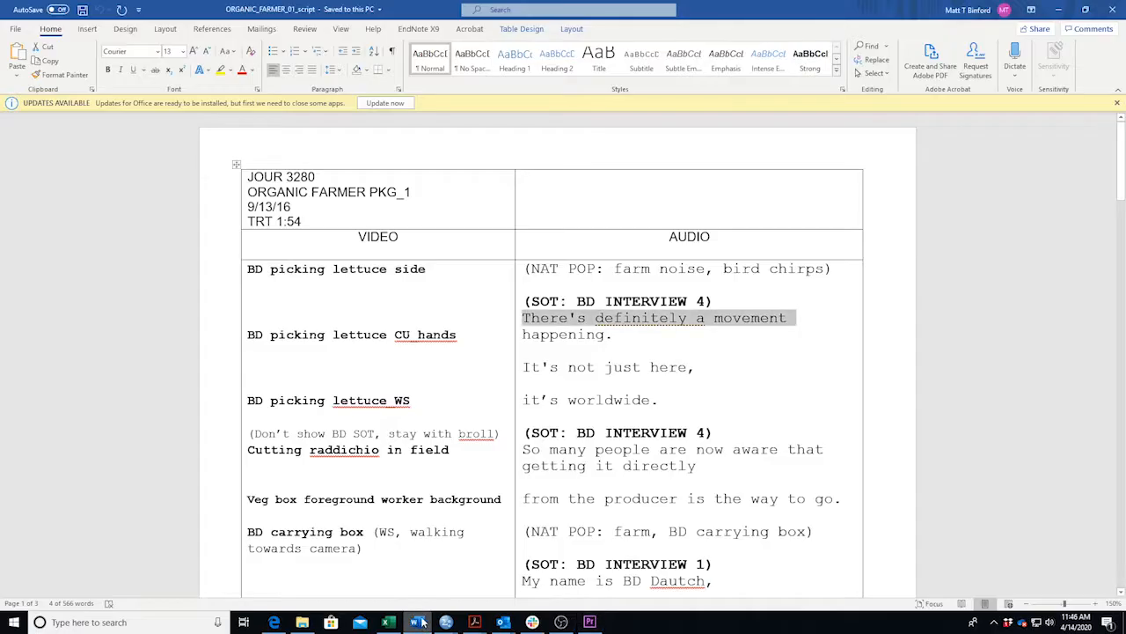
drag(466, 335, 248, 335)
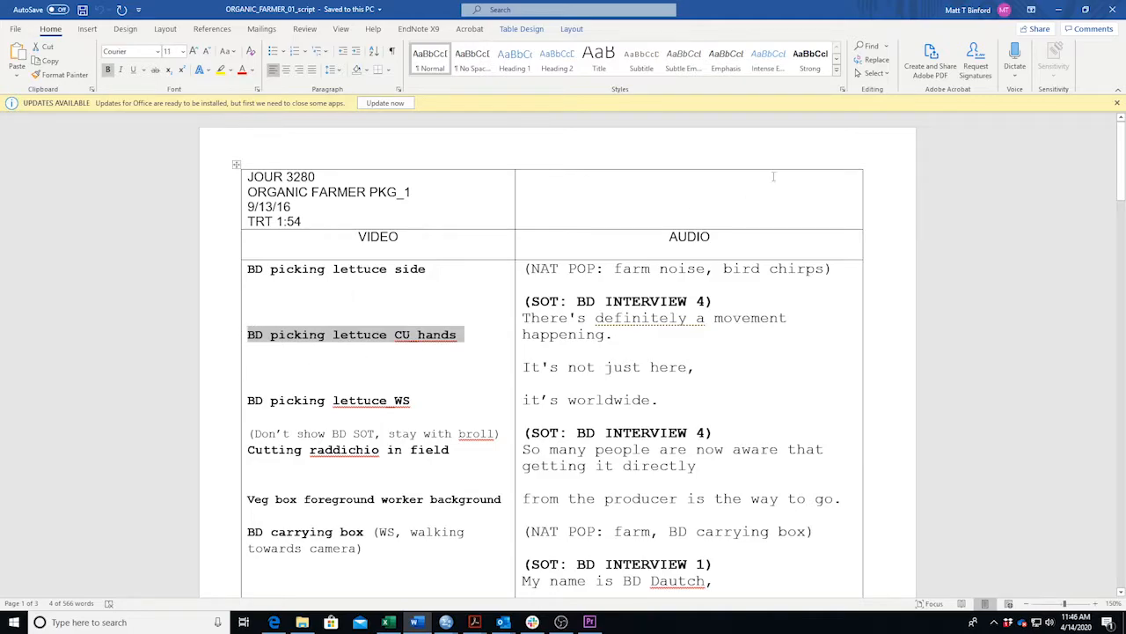
click(1059, 10)
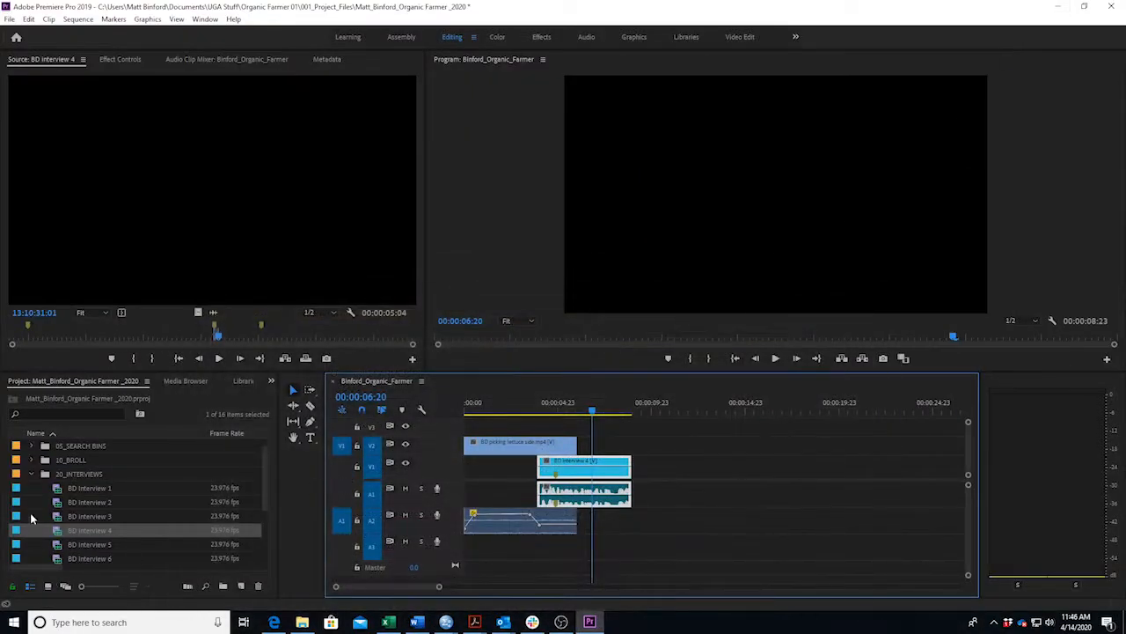
Load BD picking lettuce CU_hands from the 10_BROLL bin into the Source monitor.
click(32, 475)
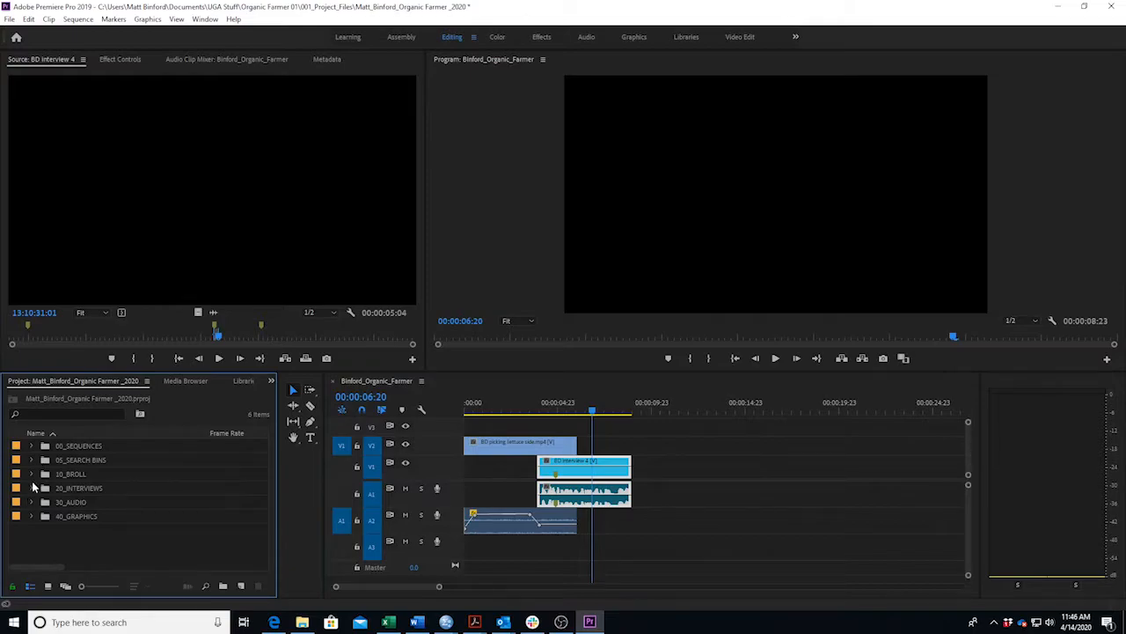
click(31, 473)
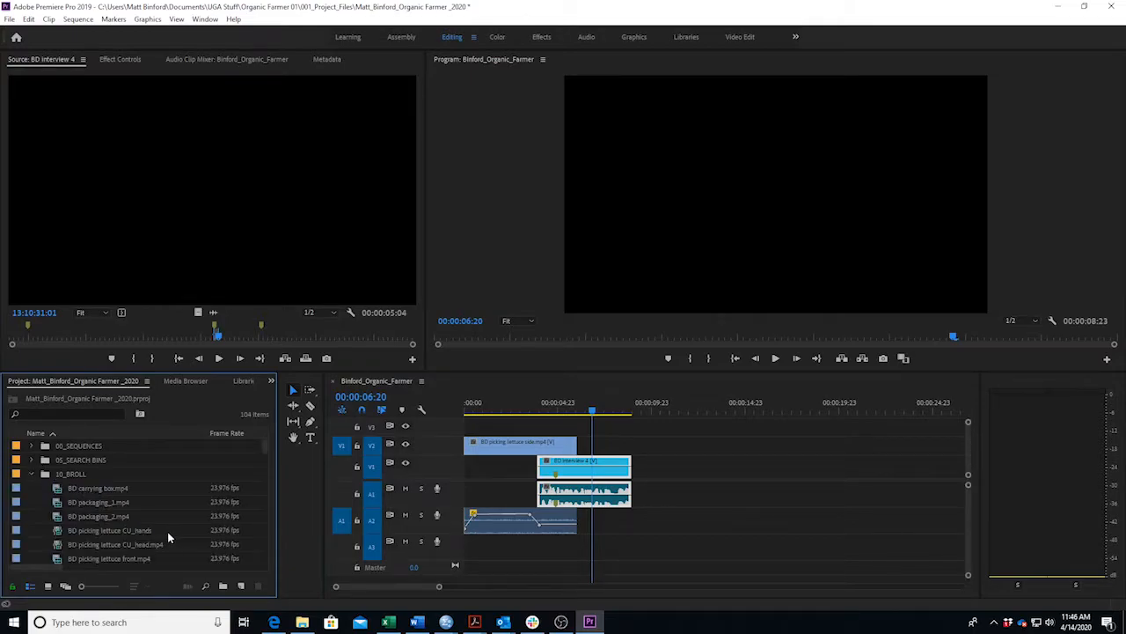
scroll(167, 518, down, 1)
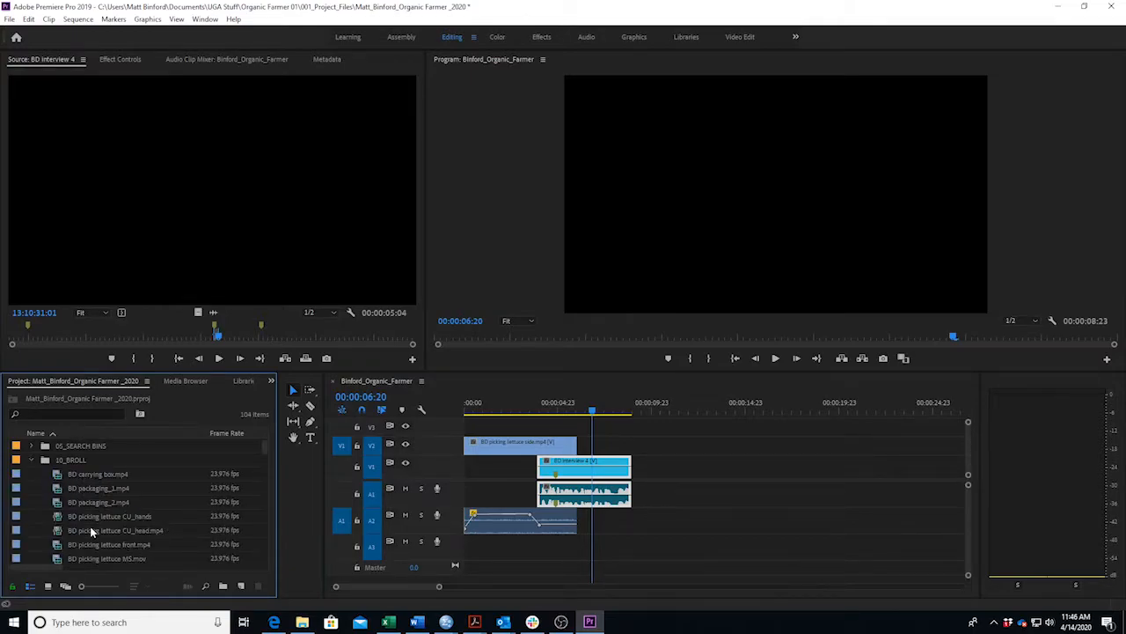
double_click(19, 518)
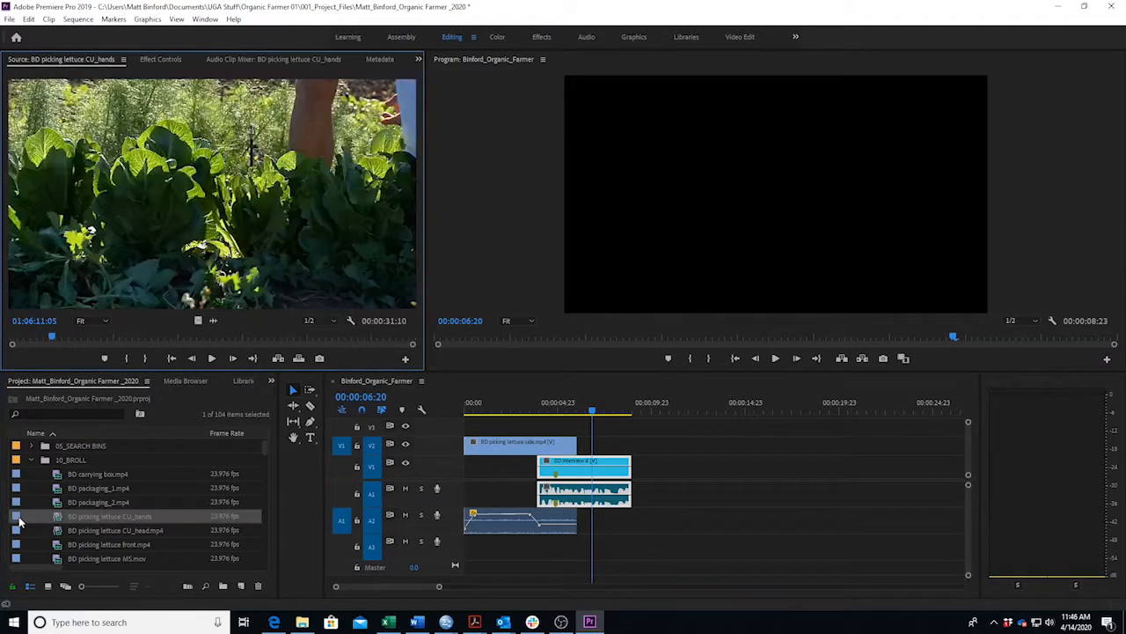
Mark a 00:00:02:20 range of the CU hands footage and drop it onto V2 over the interview.
drag(57, 336, 244, 342)
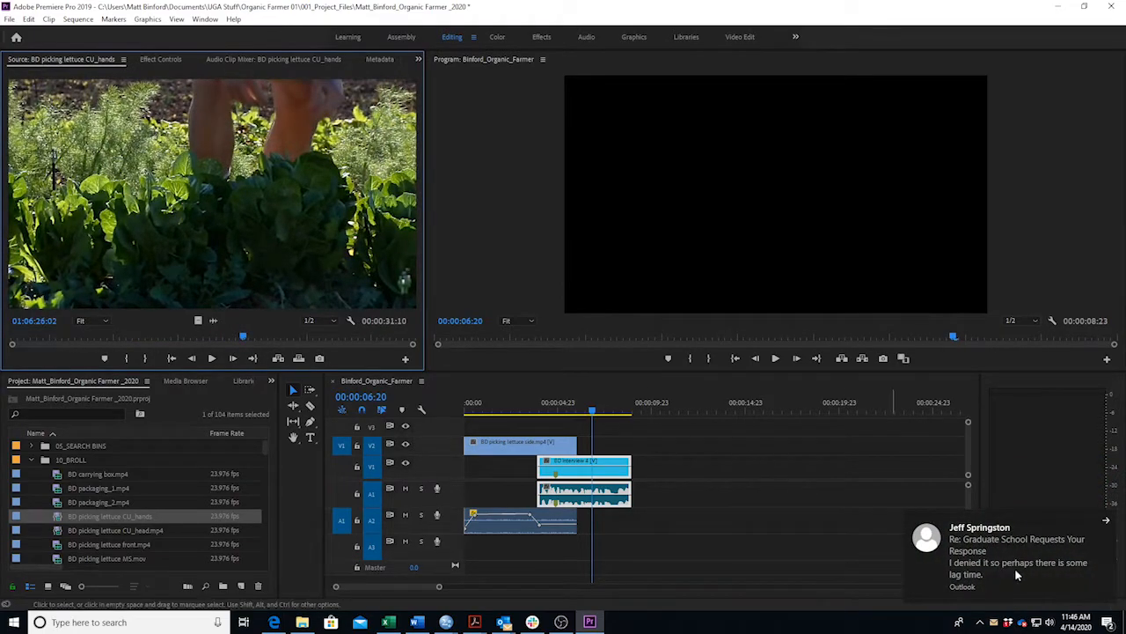
click(1107, 523)
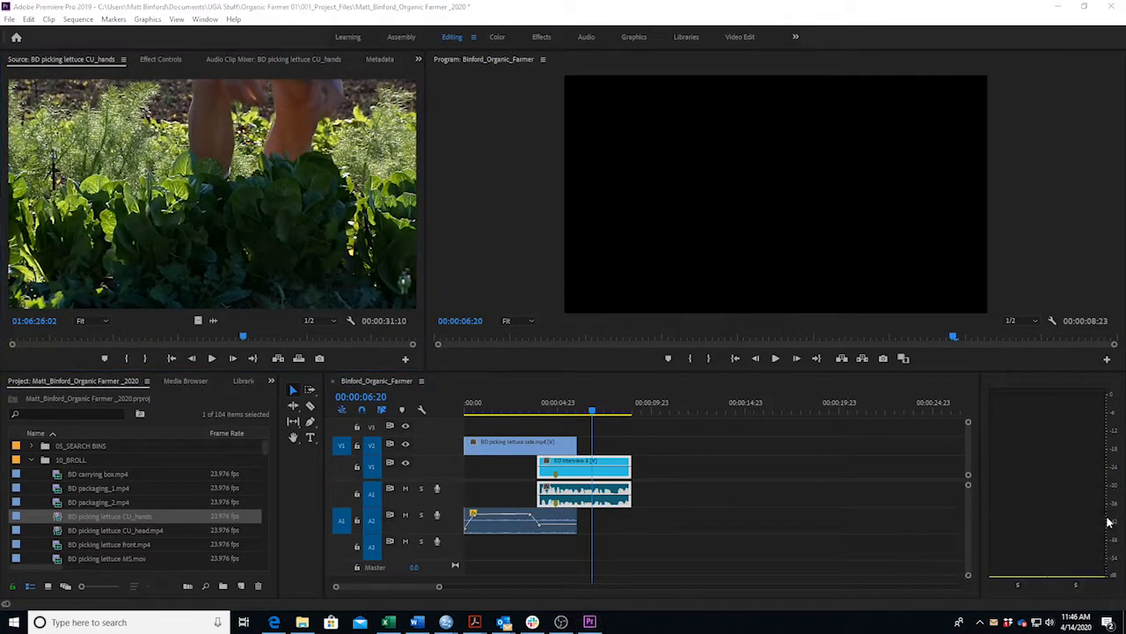
drag(244, 340, 174, 347)
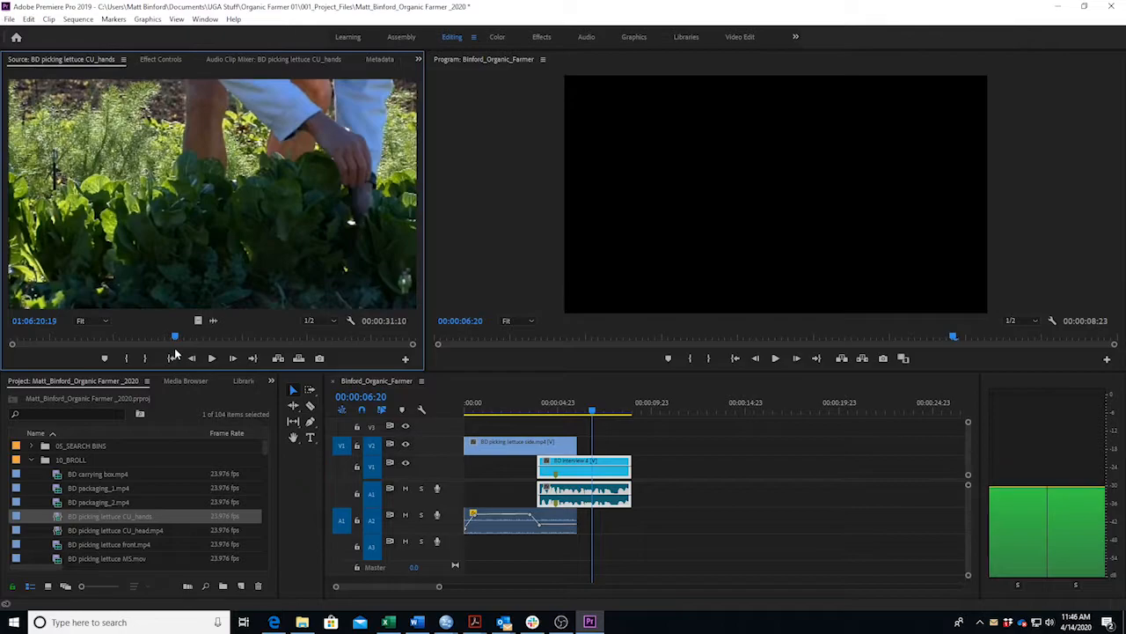
key(i)
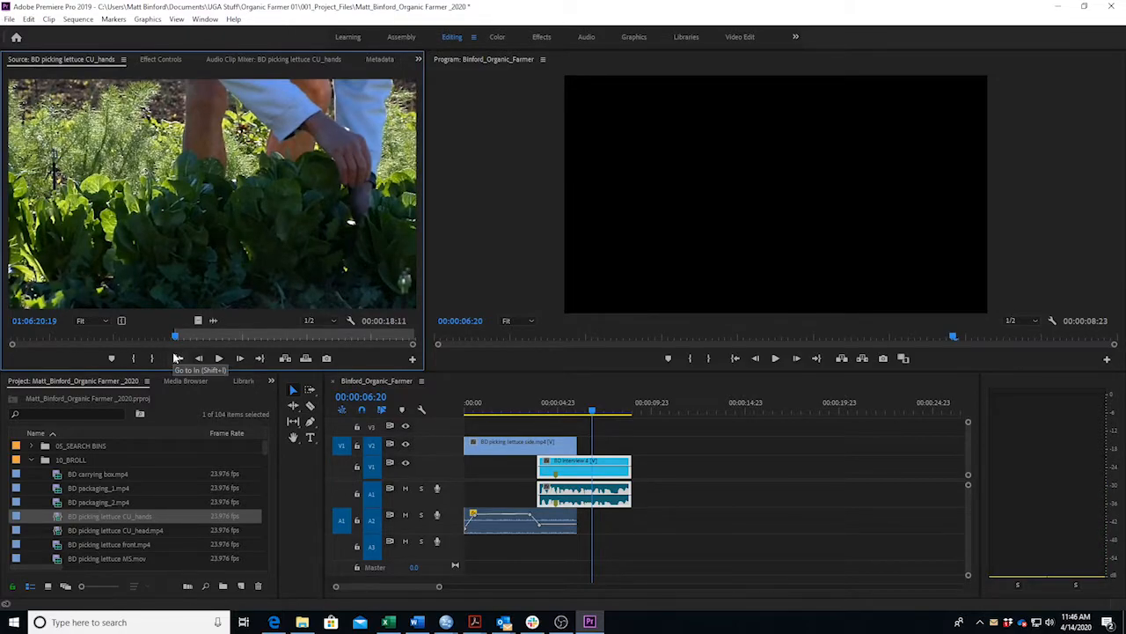
key(space)
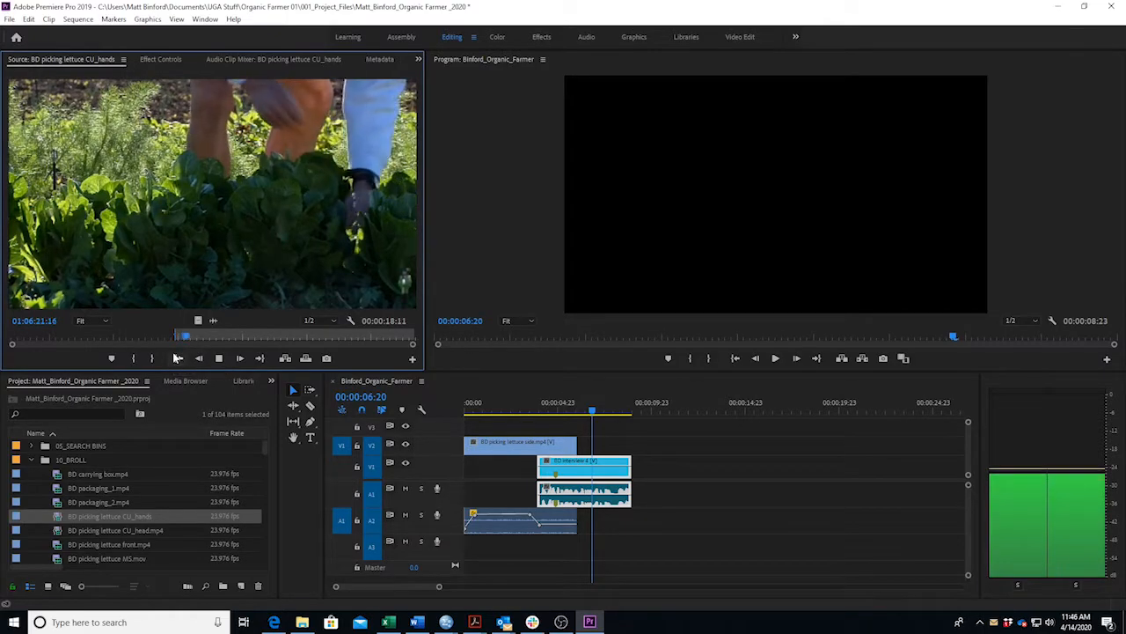
key(space)
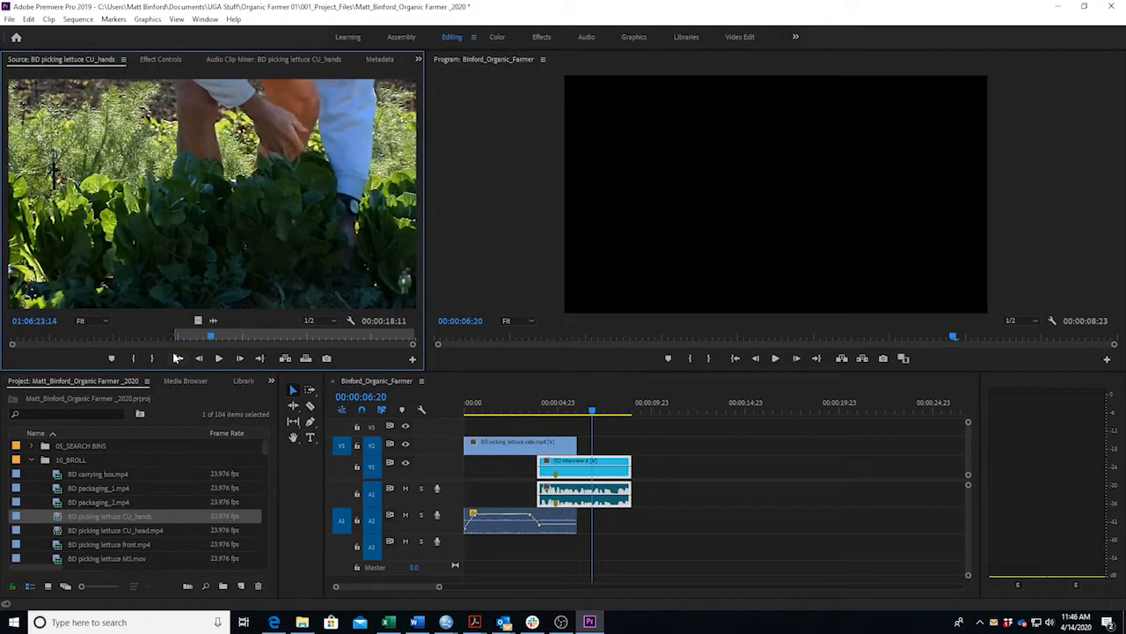
key(o)
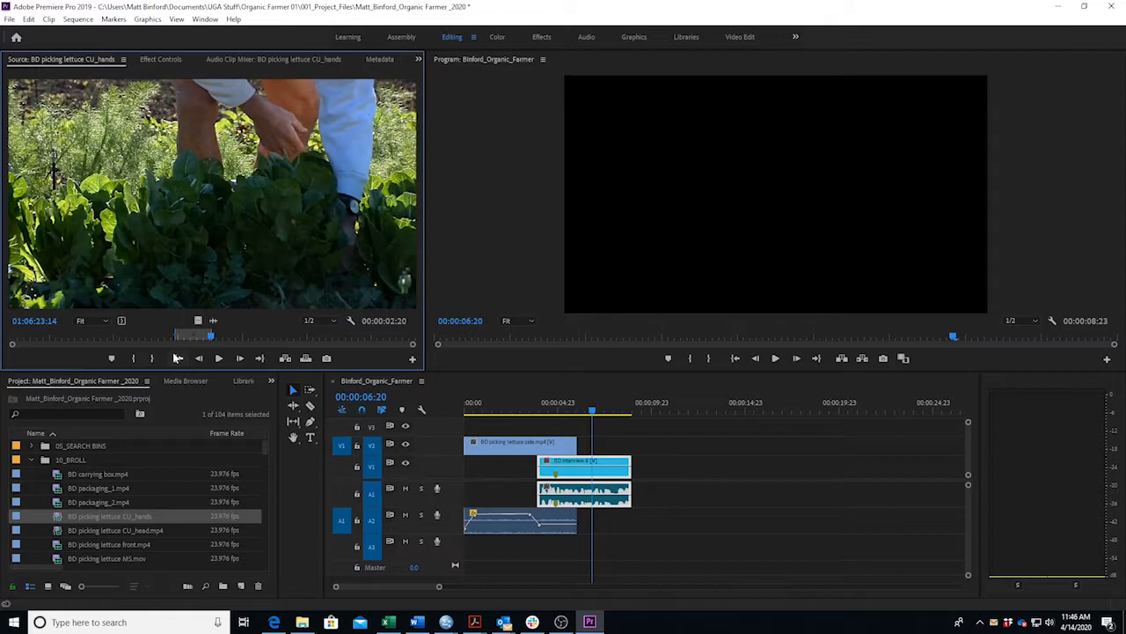
drag(400, 358, 585, 458)
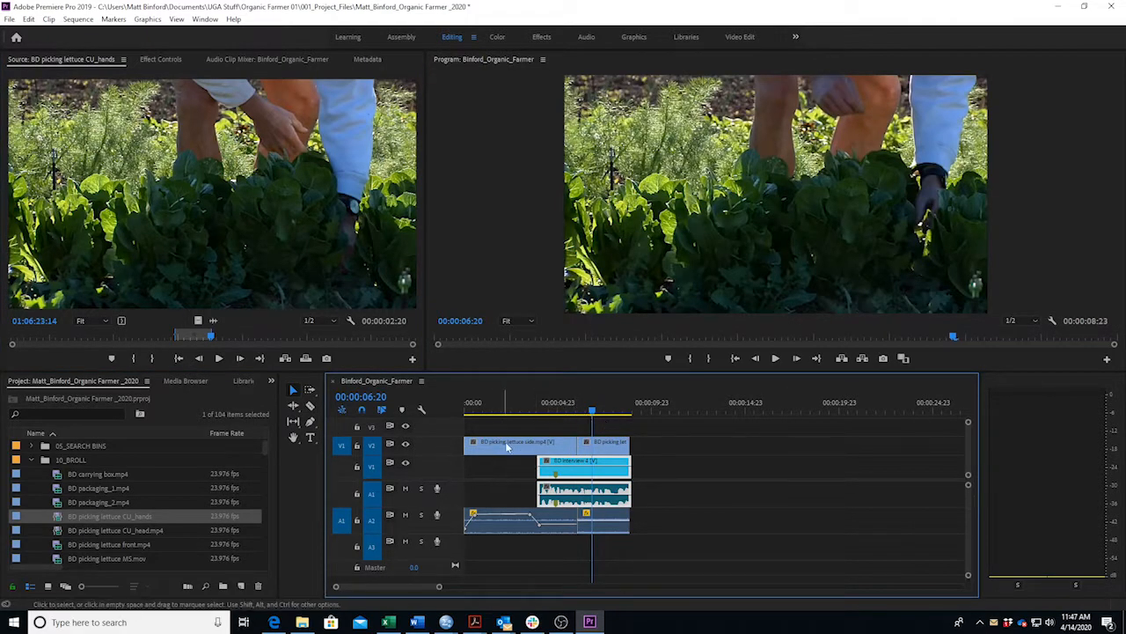
Review the new CU hands shot from 00:00:04:22, then bring up the Word script.
click(557, 412)
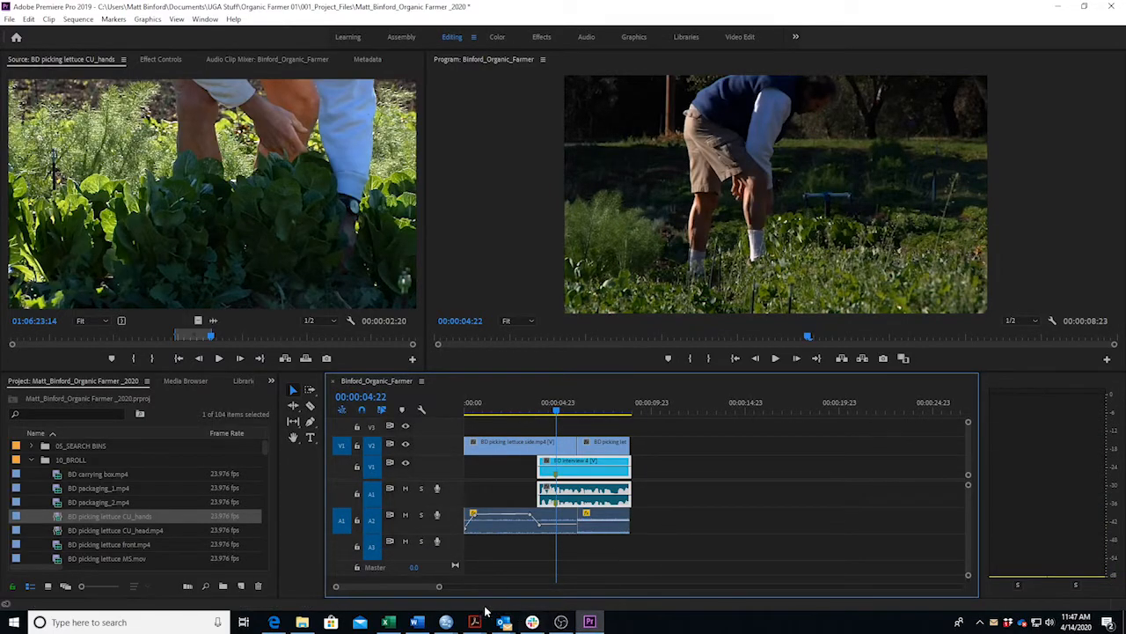
click(417, 622)
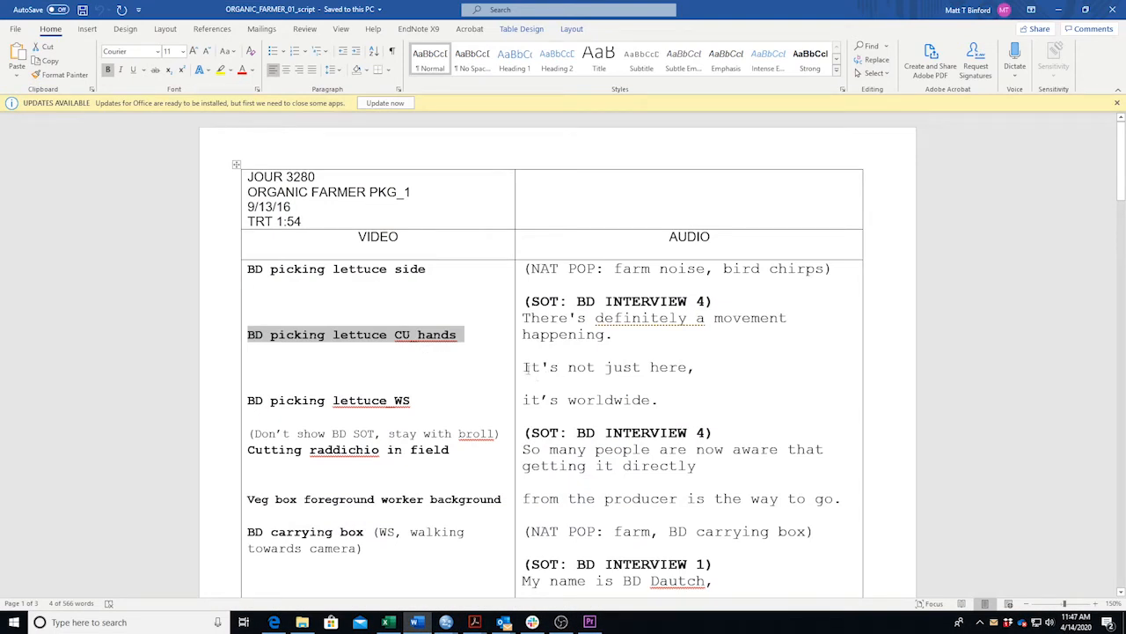
double_click(526, 368)
click(533, 352)
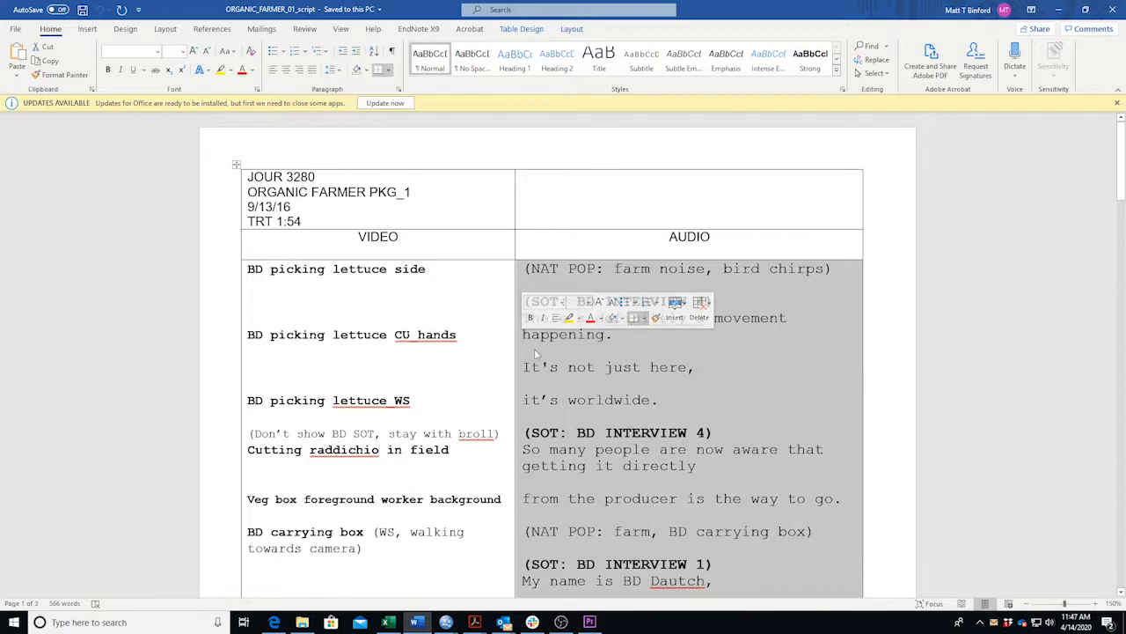
click(600, 349)
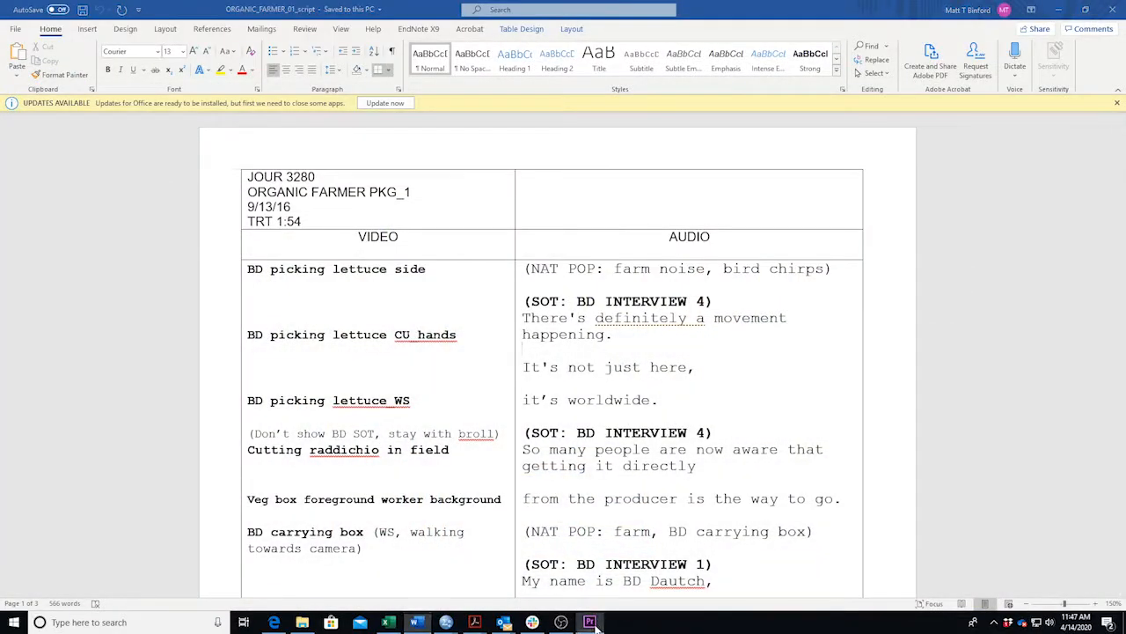
click(590, 622)
Trim the CU hands b-roll about a second shorter so it ends at 00:00:07:19, then return to Word.
click(577, 411)
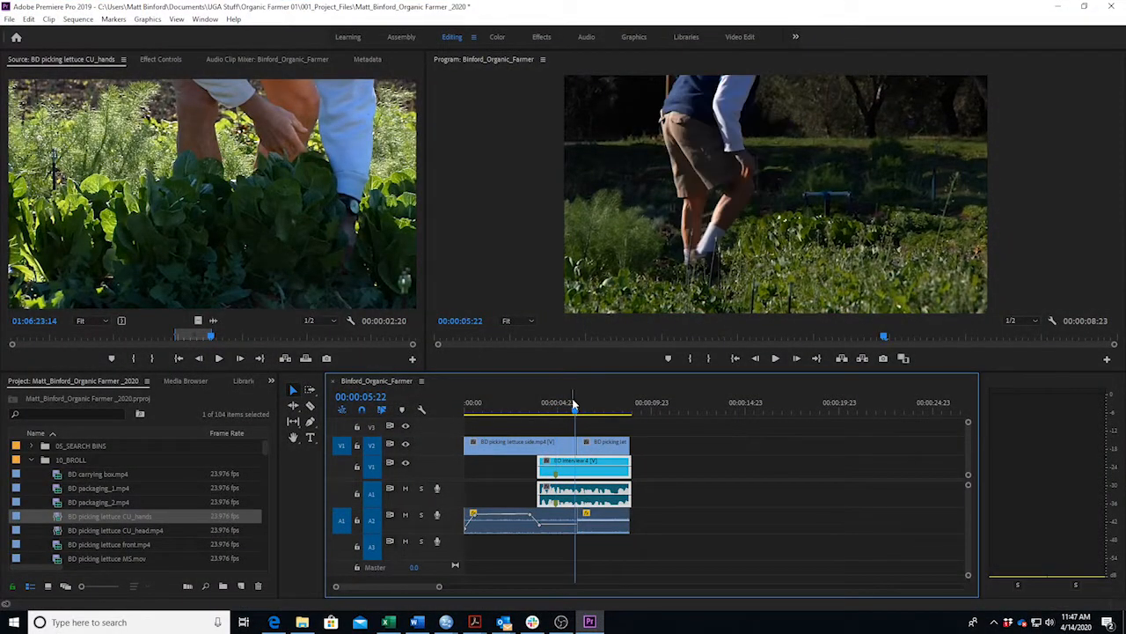
key(space)
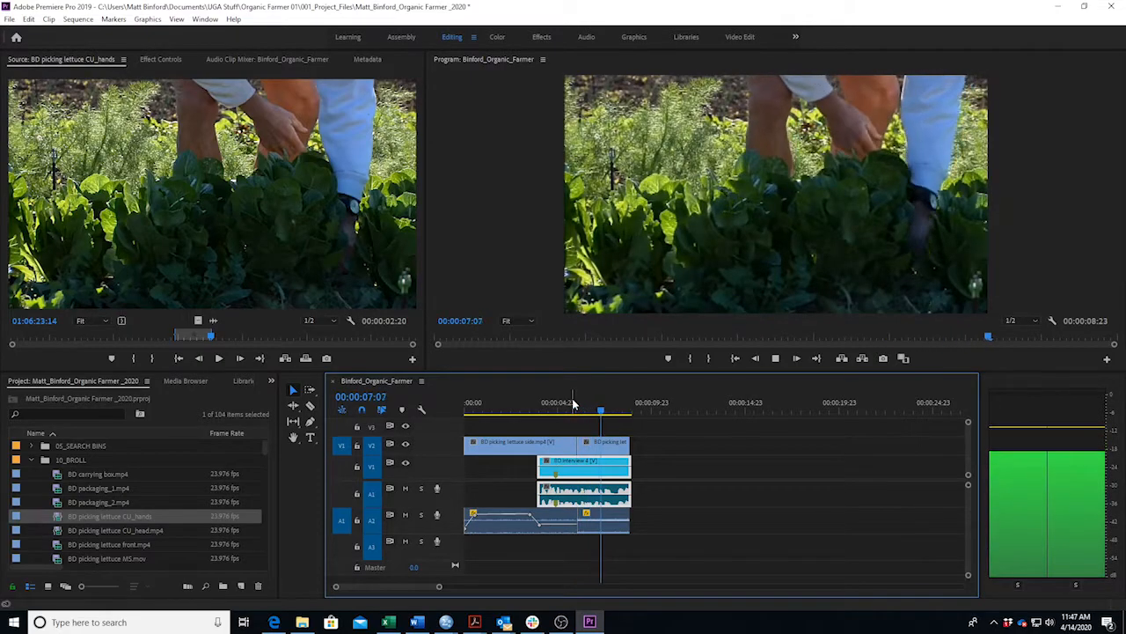
key(space)
drag(629, 445, 609, 447)
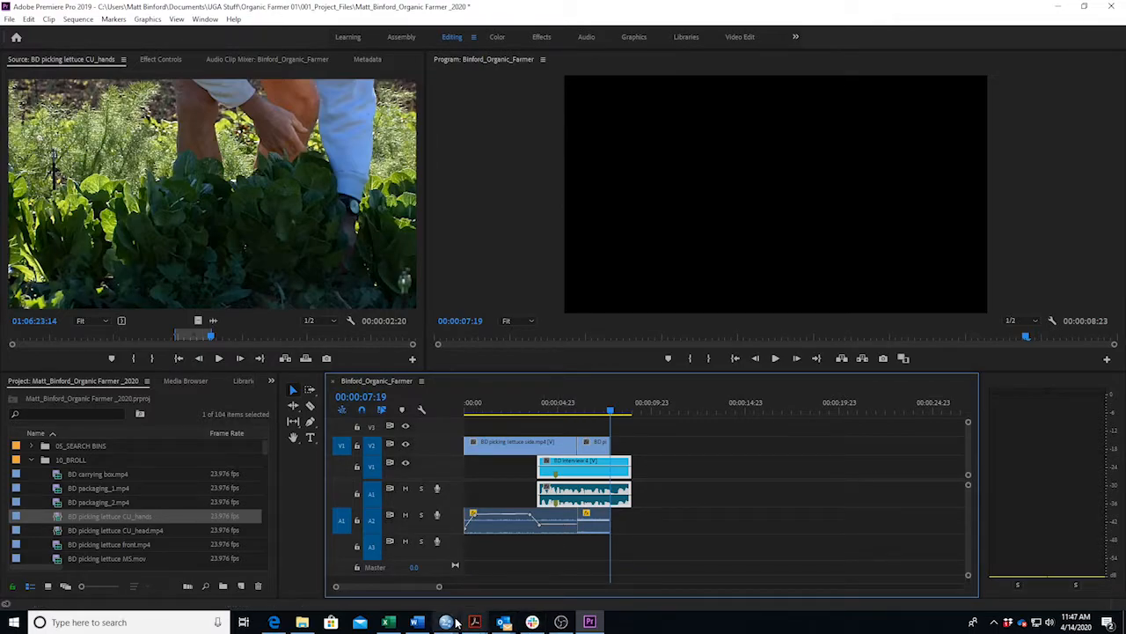
click(427, 624)
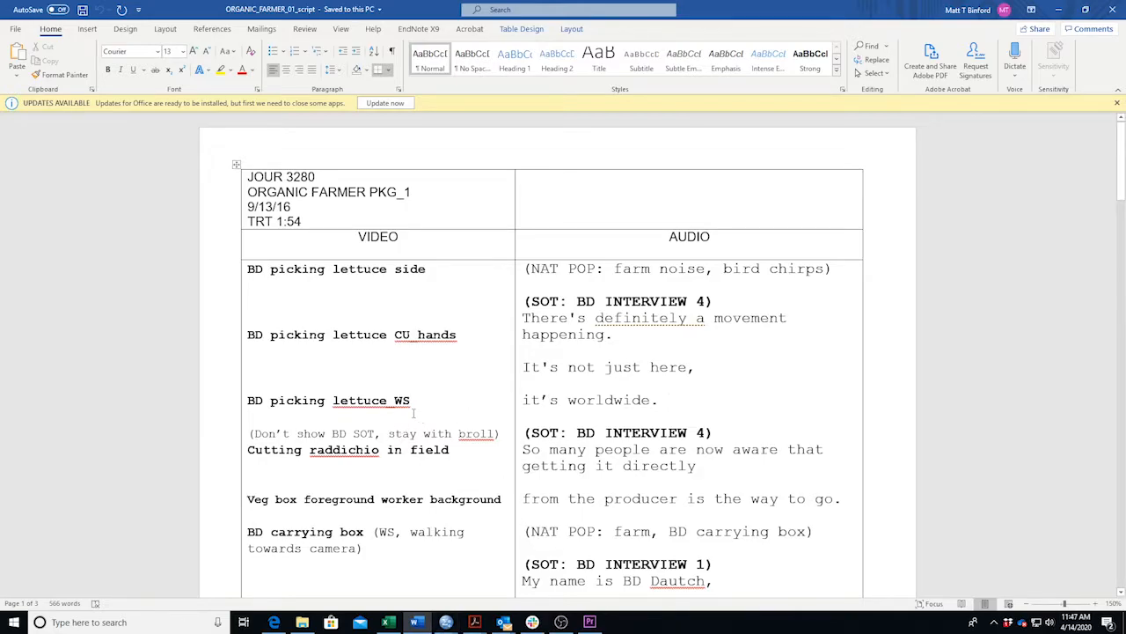
Highlight 'BD picking lettuce WS' and 'it's worldwide' in the script, then return to Premiere Pro.
drag(411, 401, 247, 401)
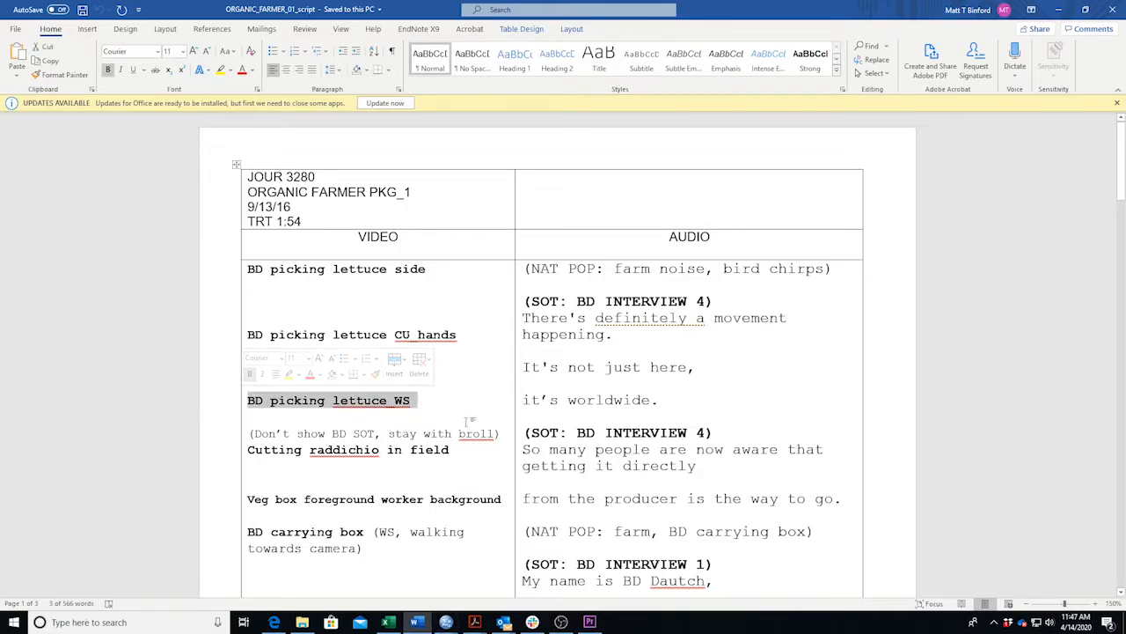
drag(523, 399, 652, 400)
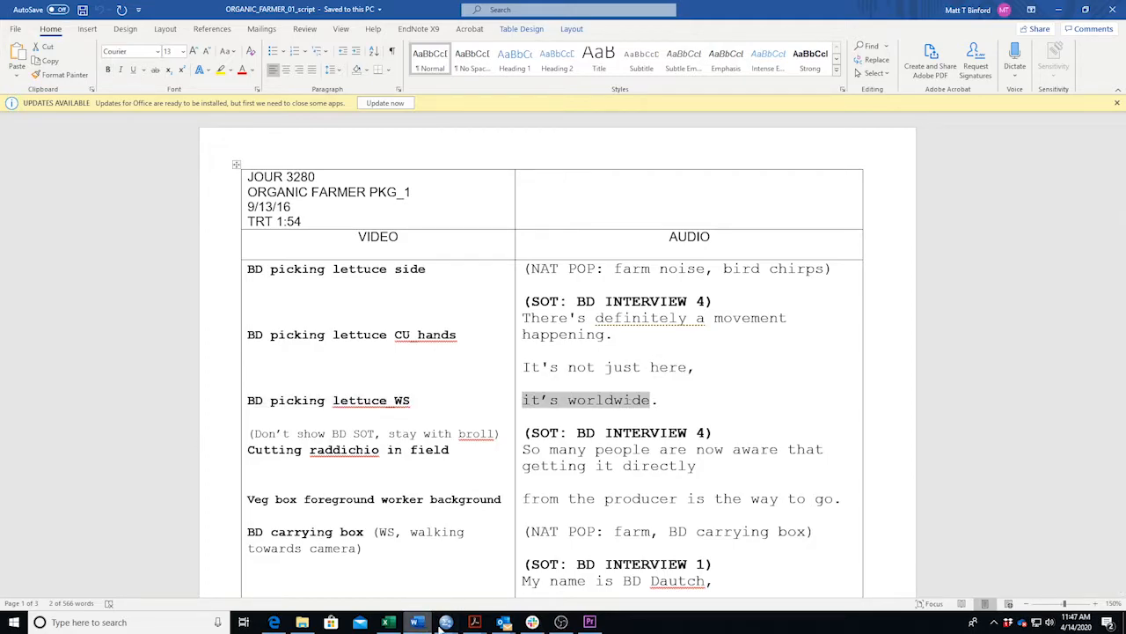
click(589, 622)
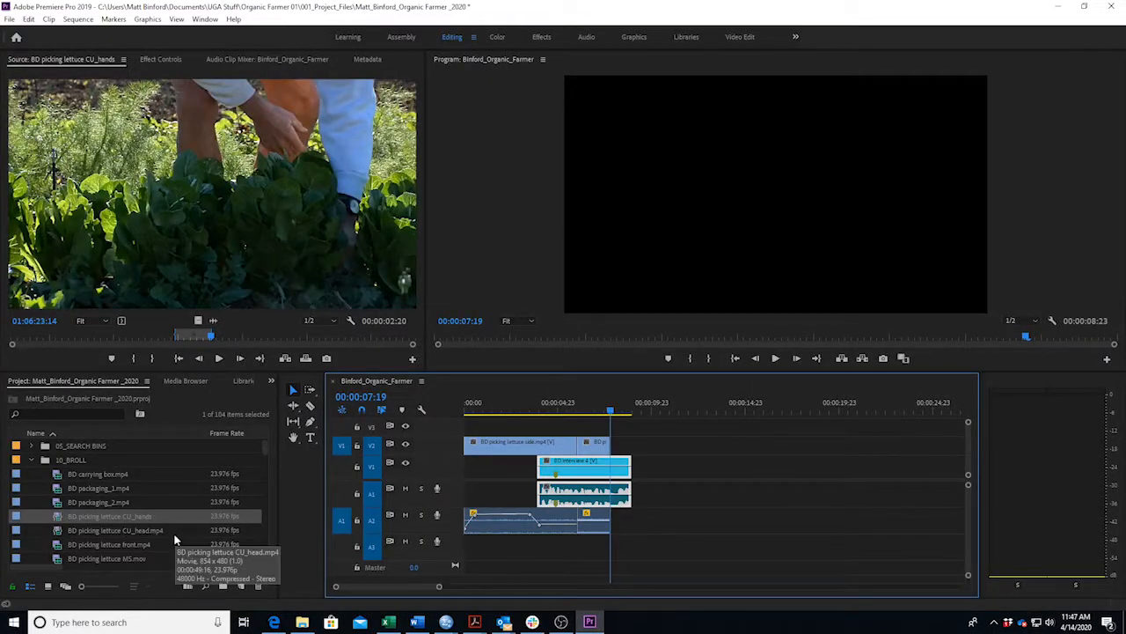
Check the script, then load BD picking lettuce_WS into the Source monitor.
scroll(134, 522, down, 3)
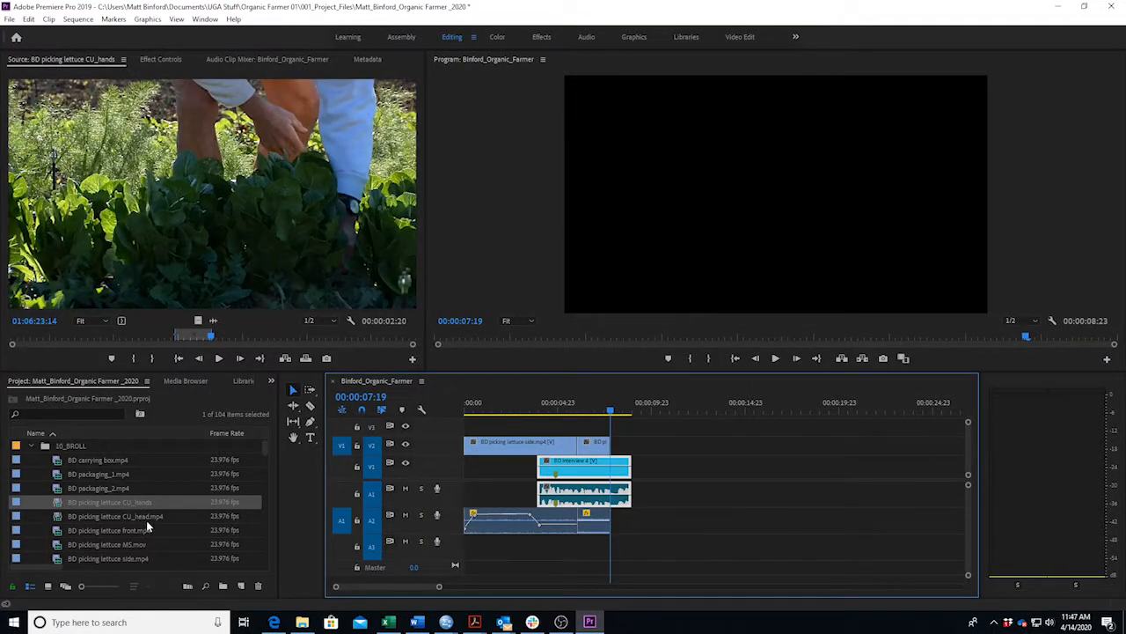
scroll(171, 515, down, 1)
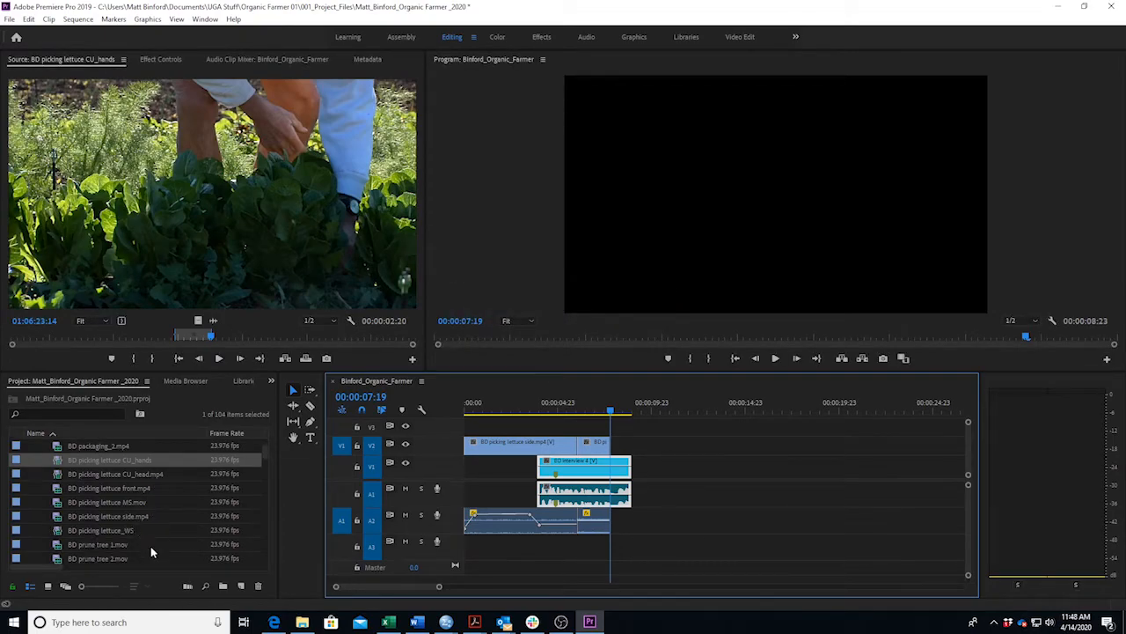
click(417, 622)
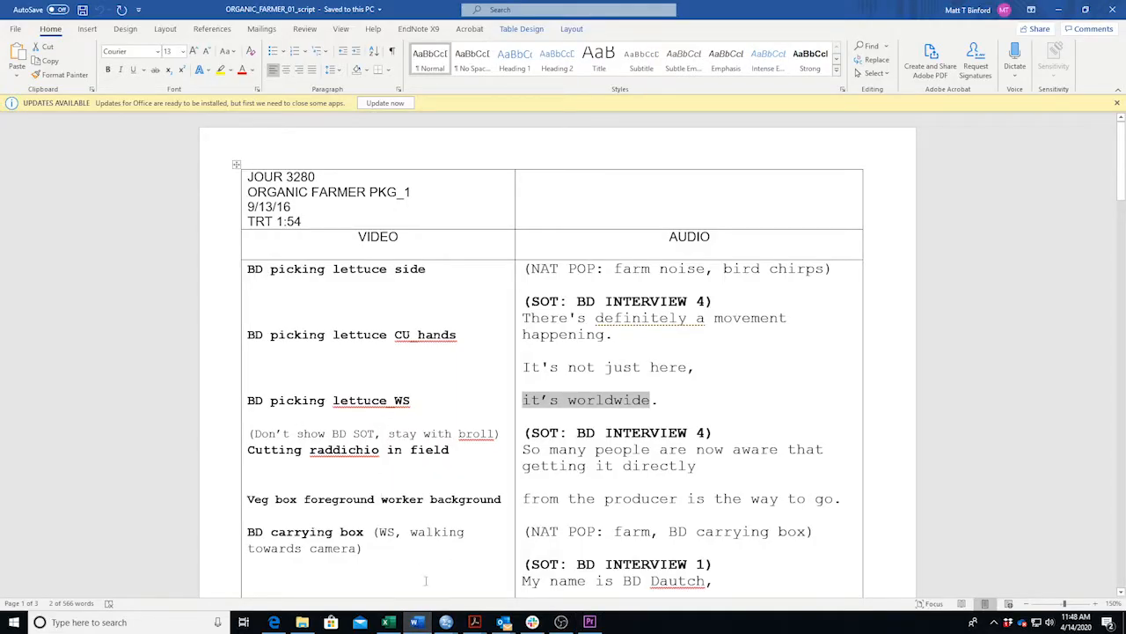
click(417, 622)
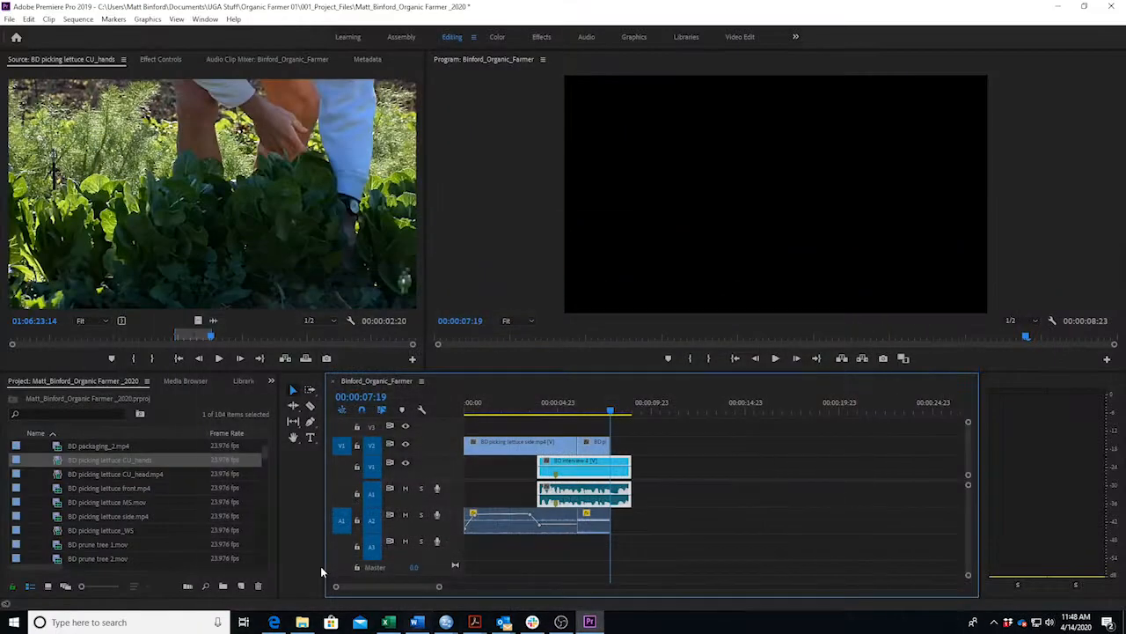
double_click(104, 530)
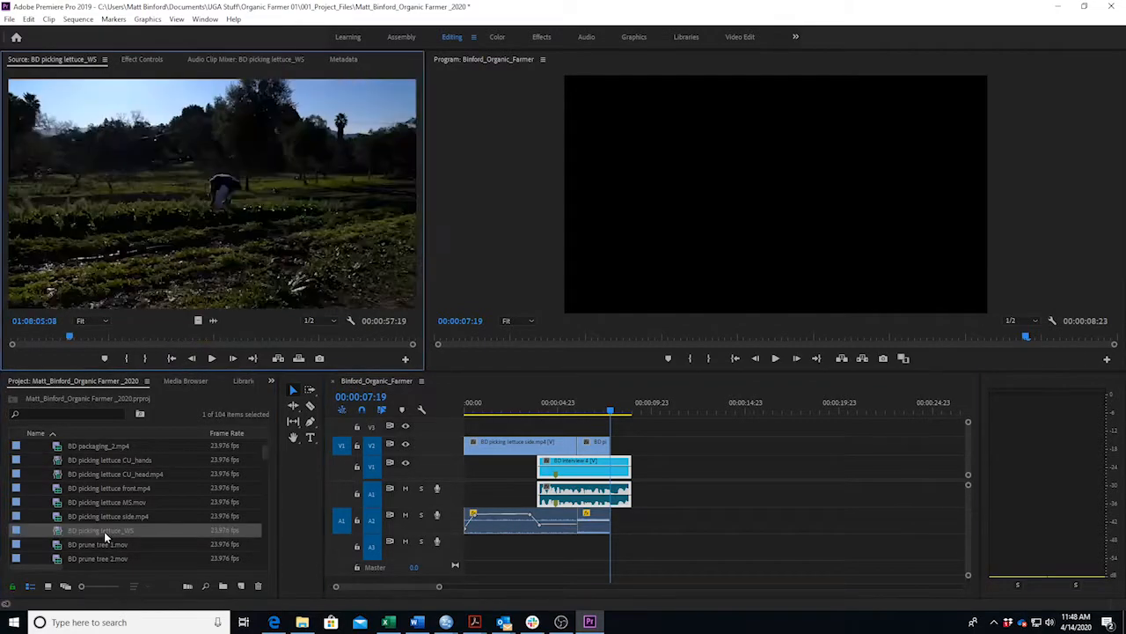
Mark a 00:00:01:15 section of the wide lettuce shot and overwrite it onto V2 after the close-up.
drag(70, 339, 119, 335)
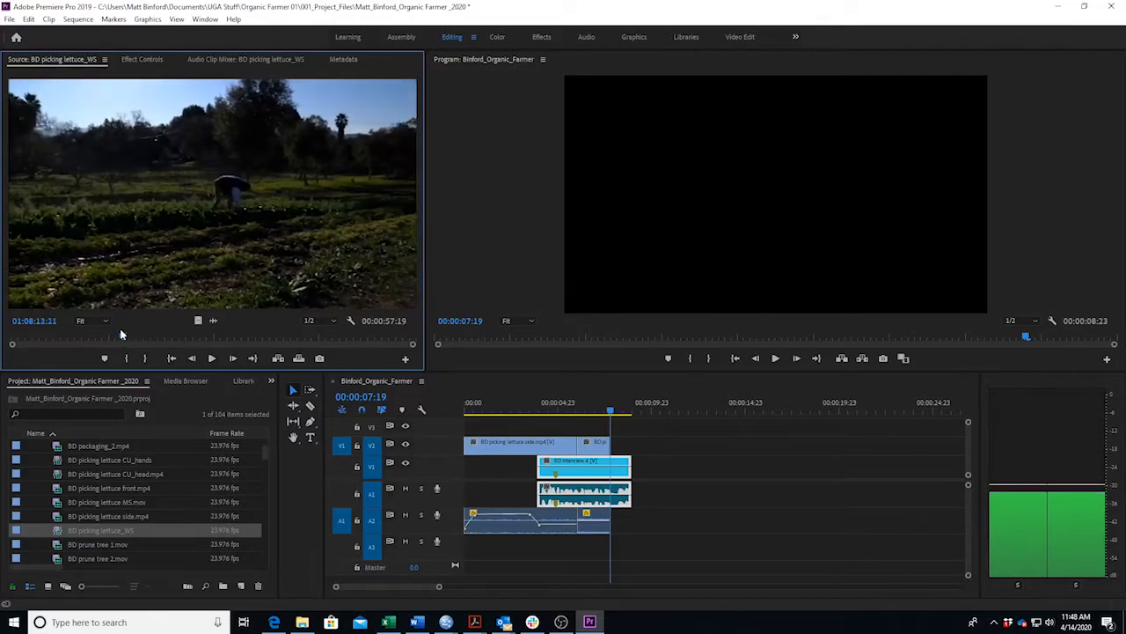
key(space)
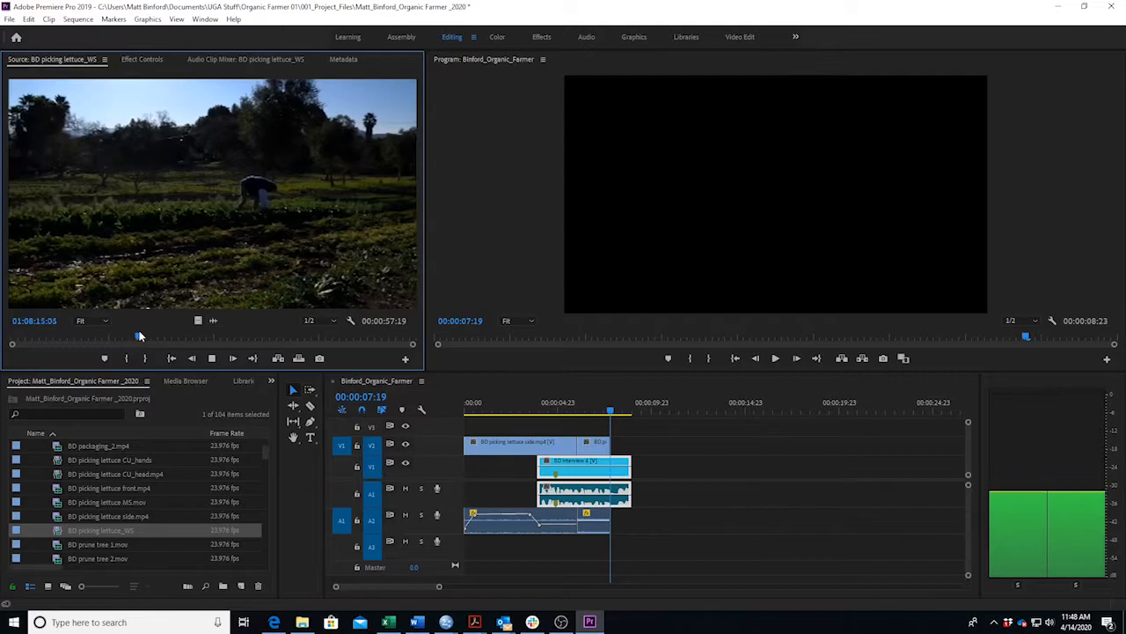
click(56, 340)
key(space)
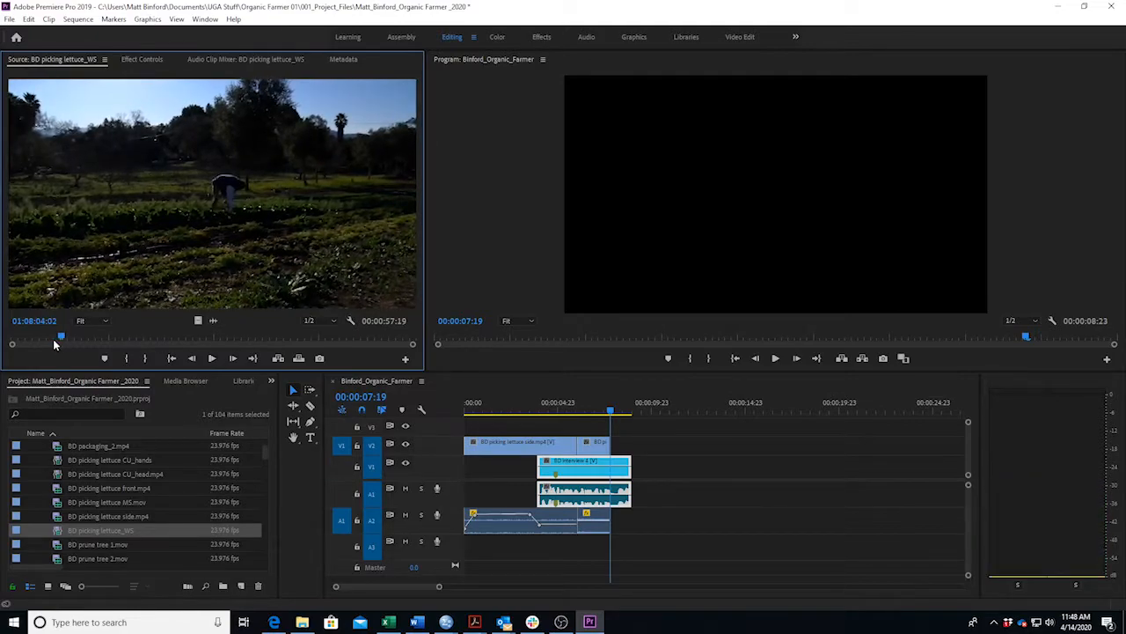
key(i)
key(space)
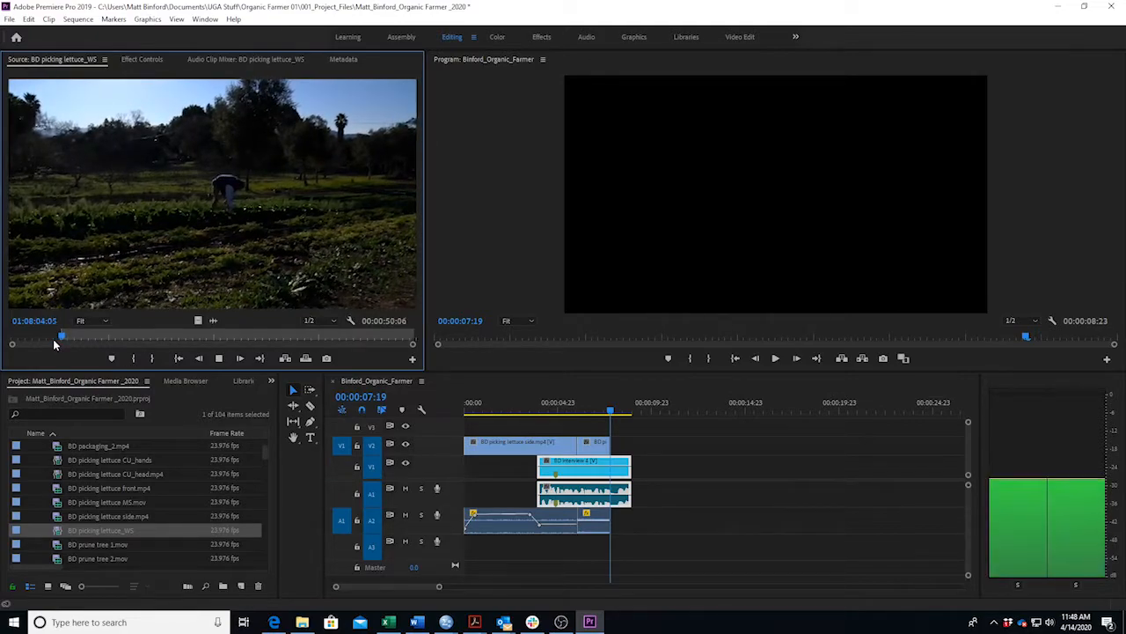
key(space)
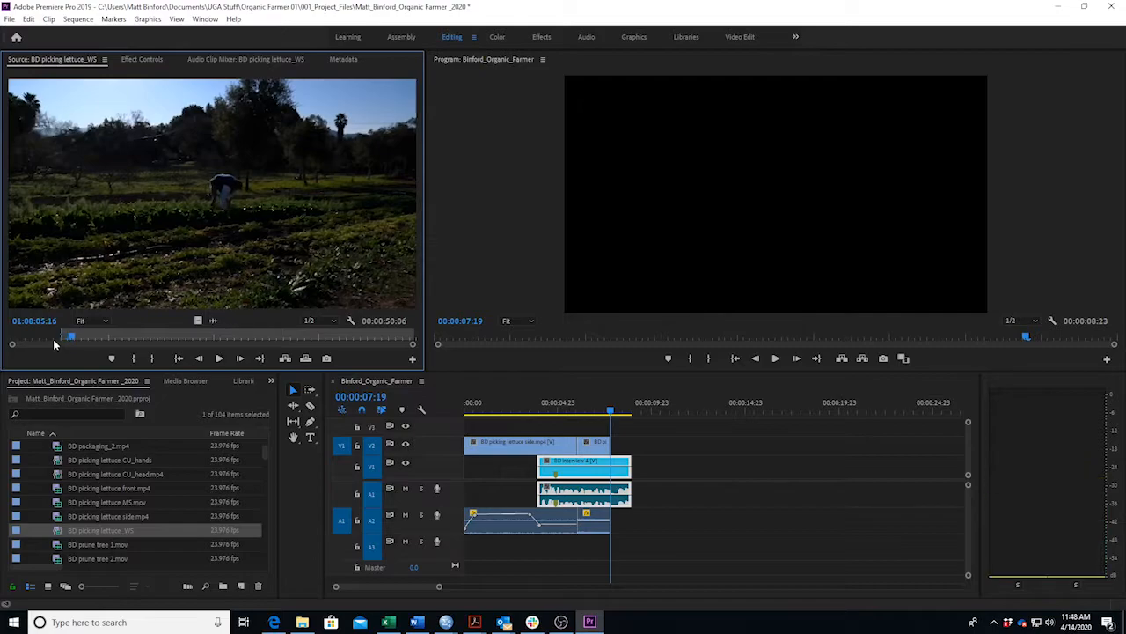
key(o)
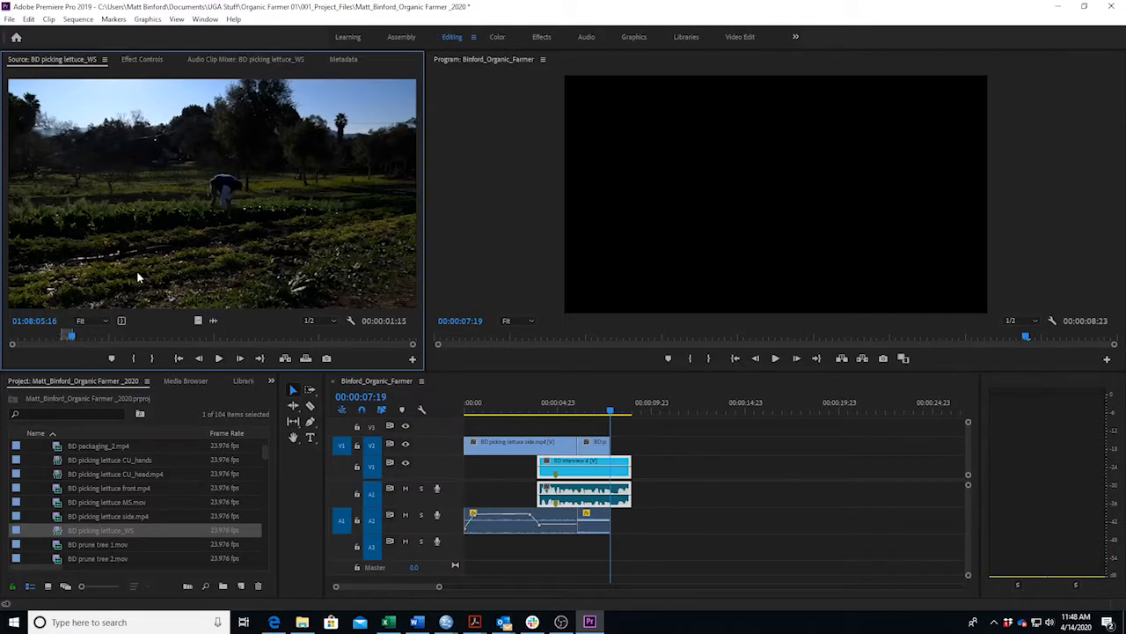
drag(172, 272, 618, 455)
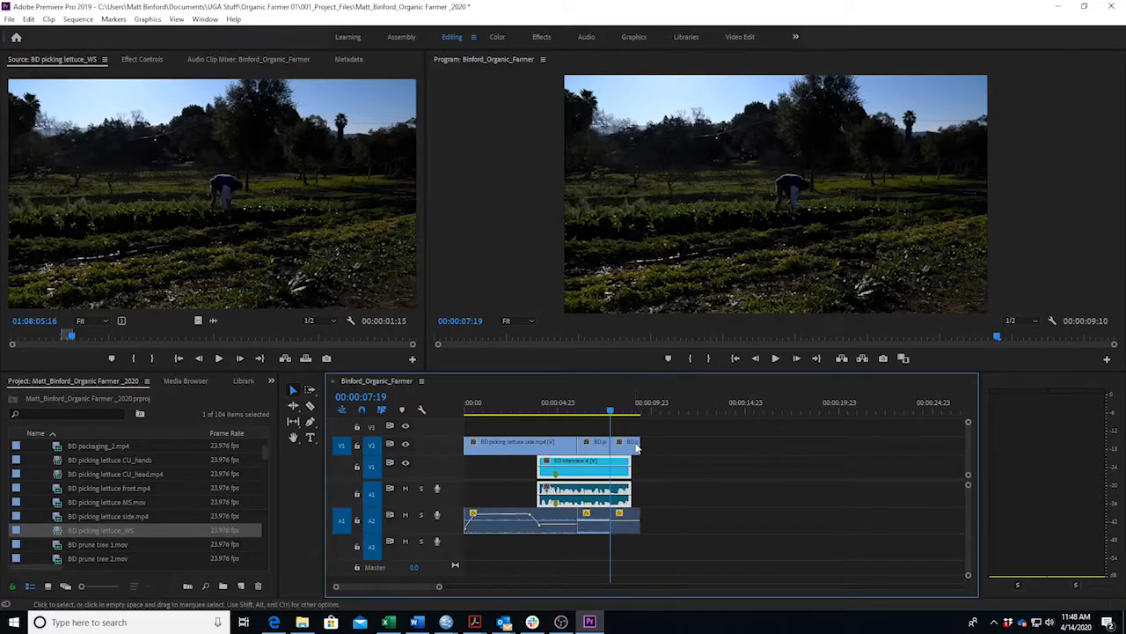
click(417, 622)
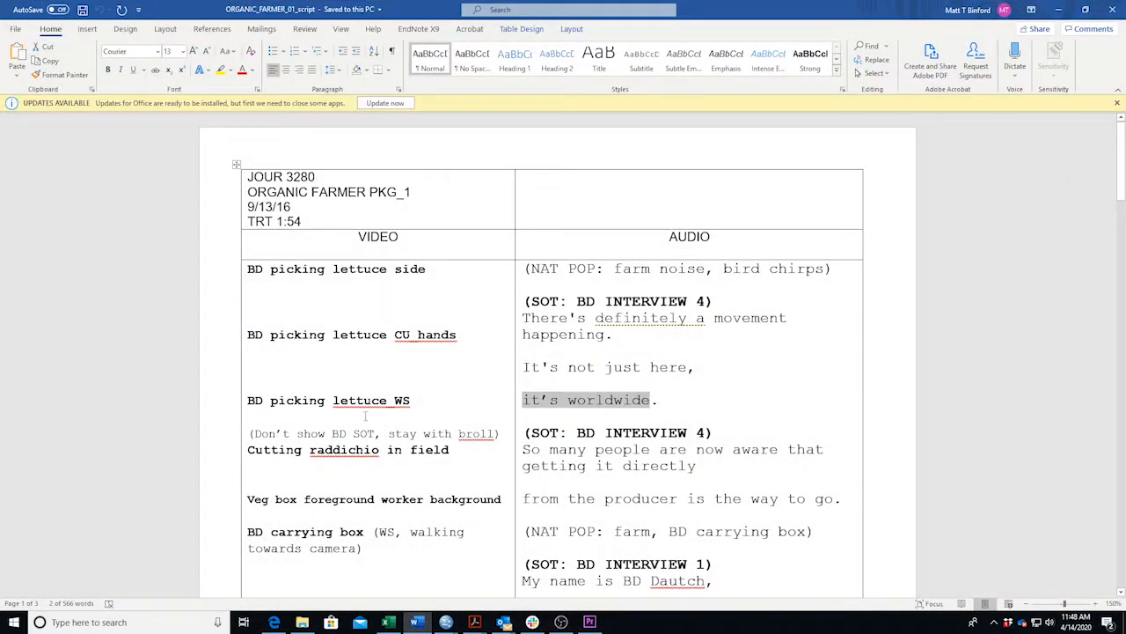
In the Word script, highlight the 'Cutting raddichio in field' and 'picking lettuce WS' shot lines.
click(672, 404)
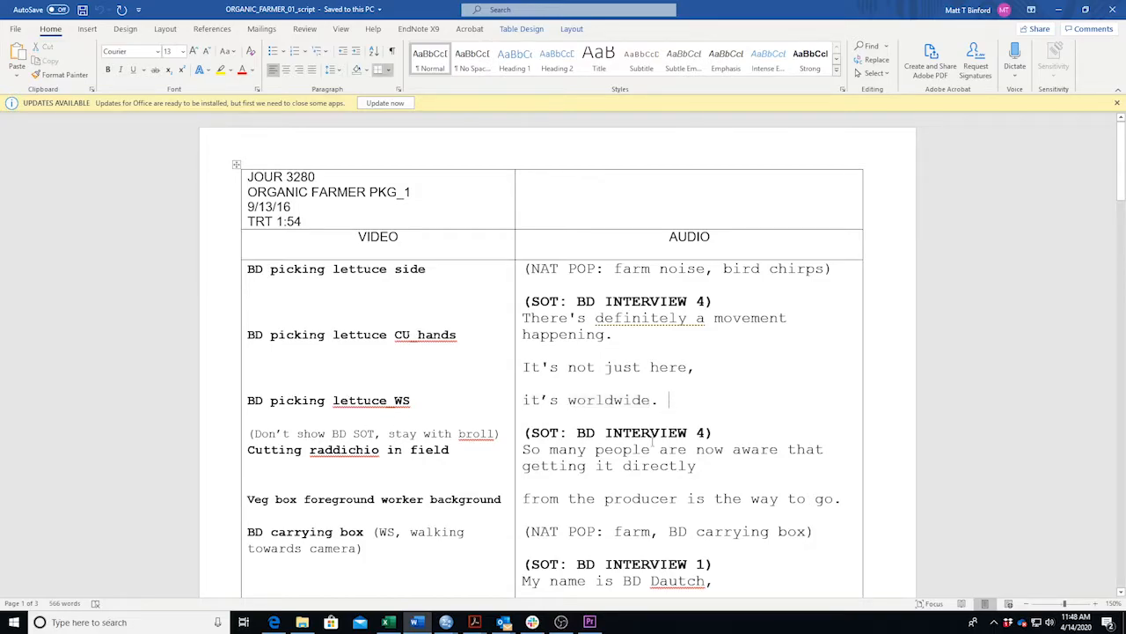
scroll(669, 378, down, 1)
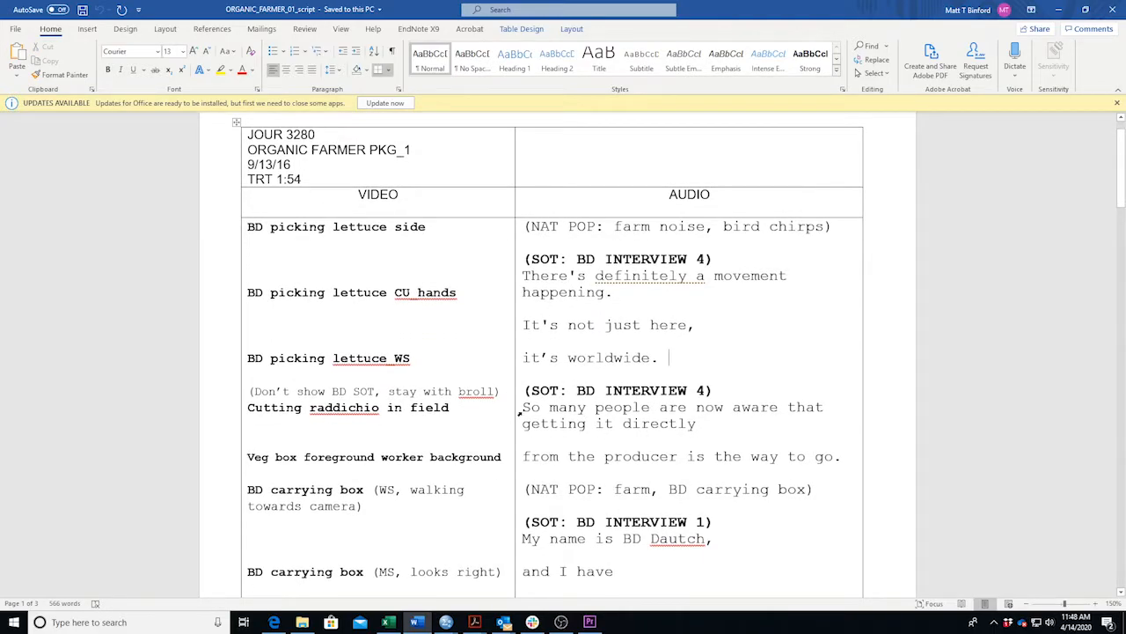
drag(469, 415, 249, 421)
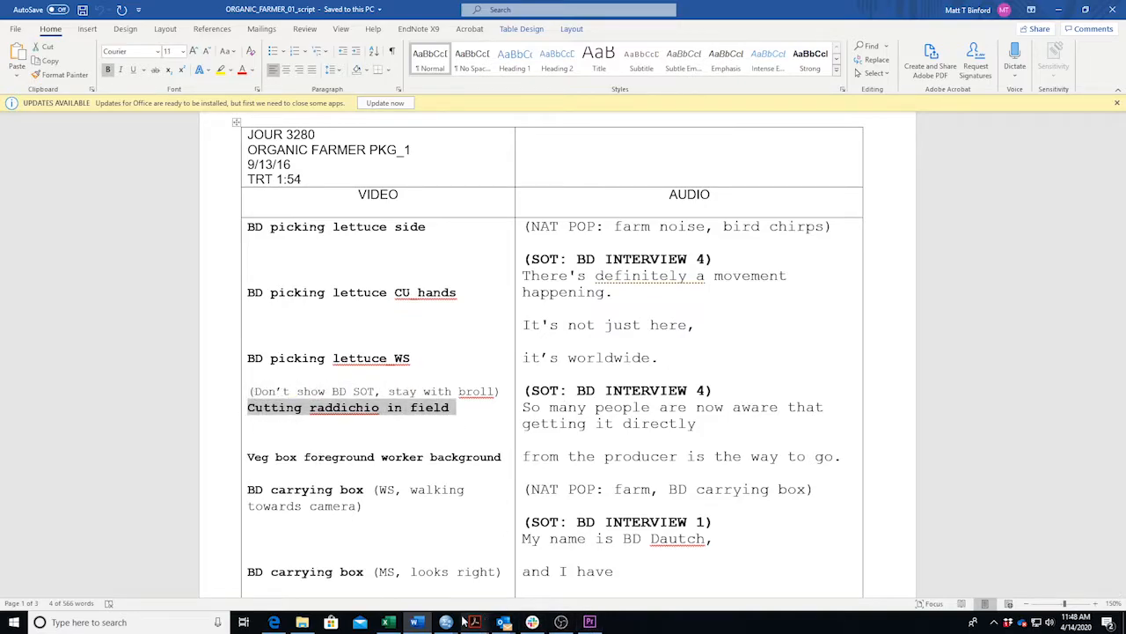
drag(447, 356, 272, 358)
Trim the wide shot's end so the sequence ends at 00:00:08:23, and play it from the start.
click(421, 623)
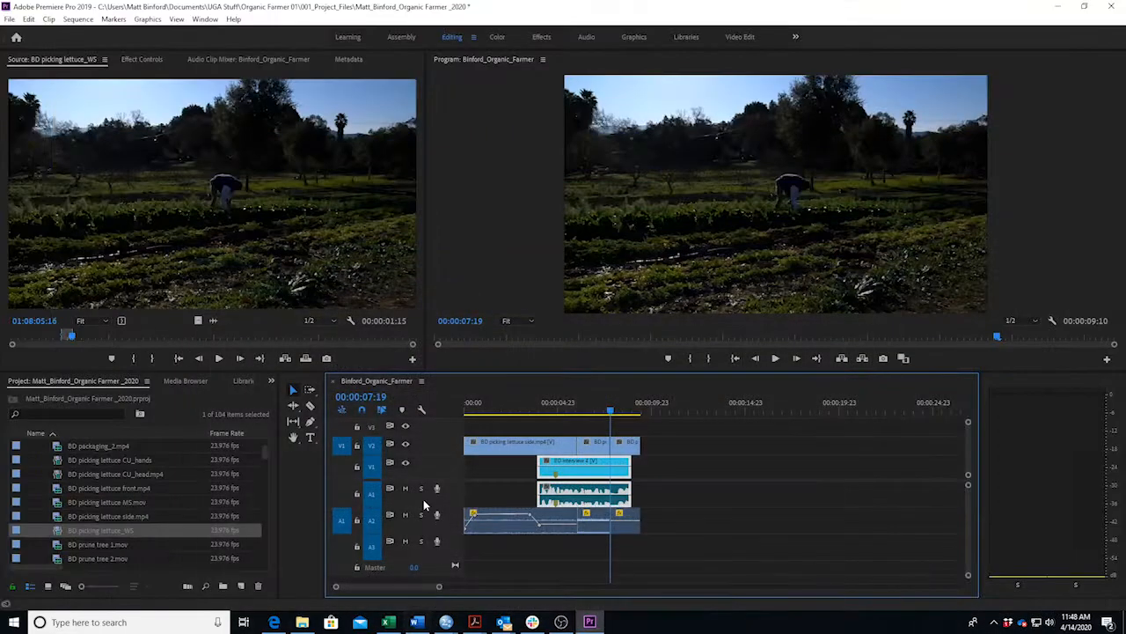
drag(643, 449, 631, 449)
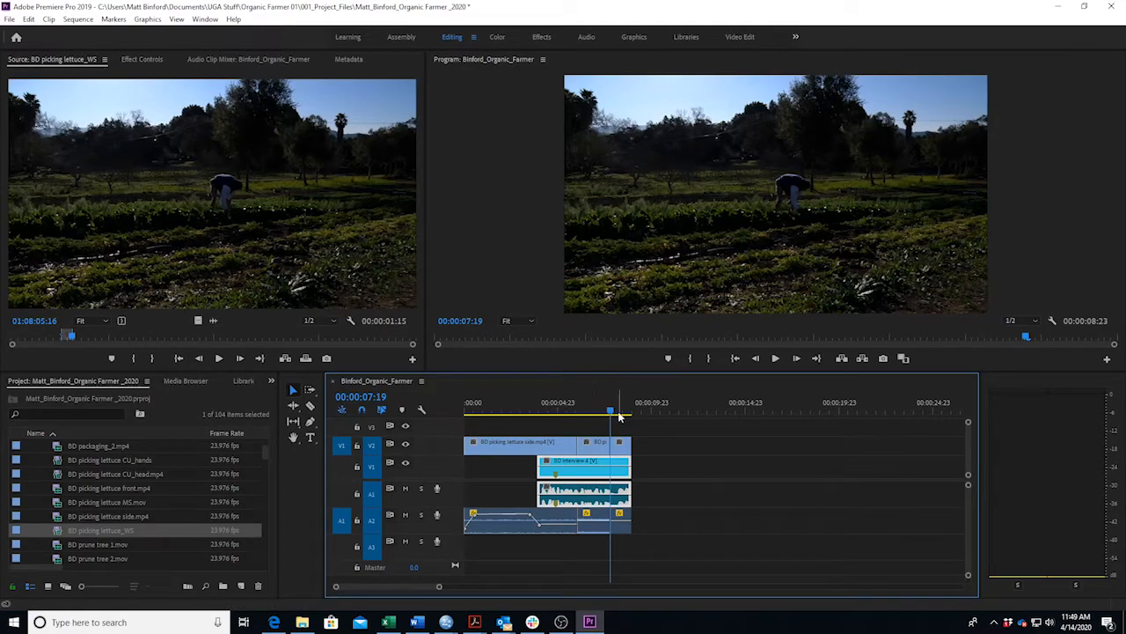
drag(611, 405, 455, 411)
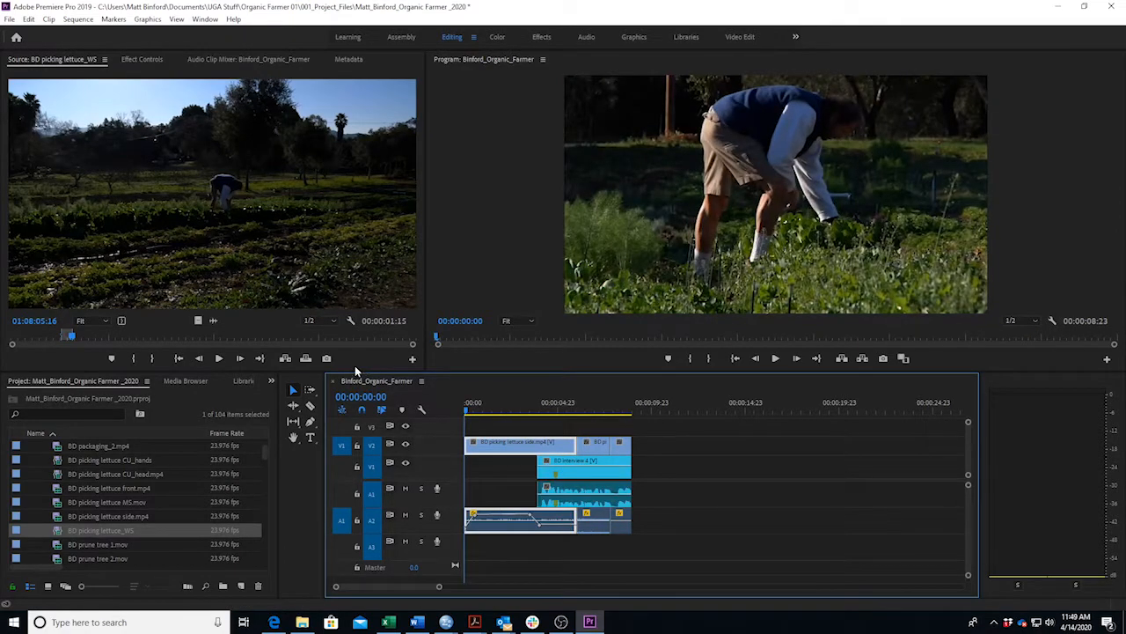
key(space)
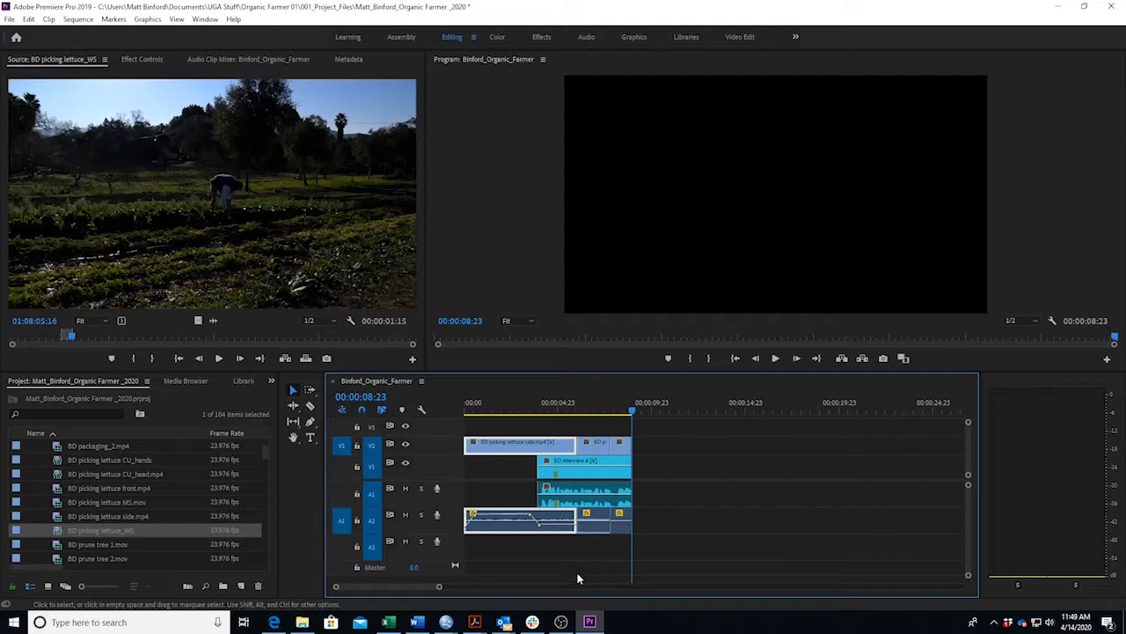
Pull the close-up b-roll clip's natural sound all the way down on A2, and review from 4:02.
click(591, 525)
drag(592, 525, 593, 541)
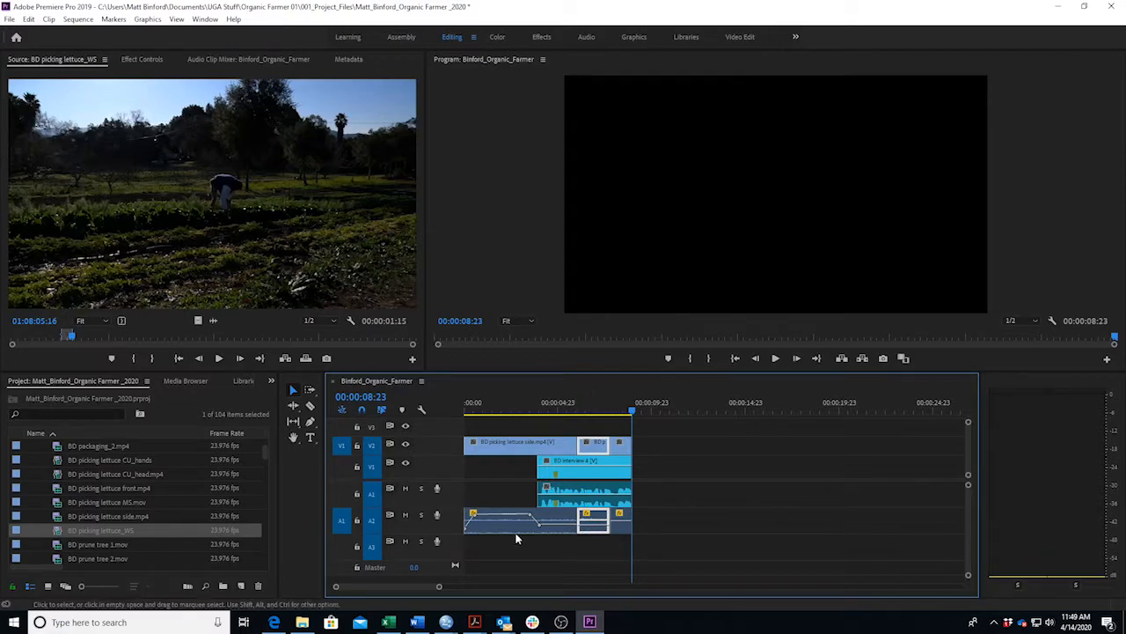
click(541, 410)
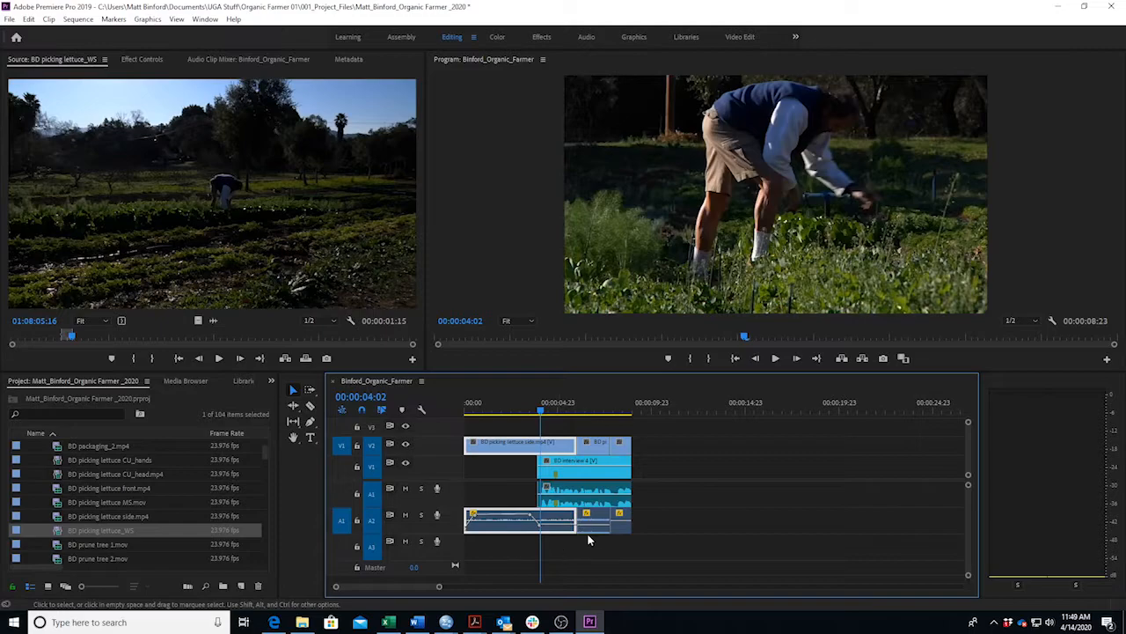
key(space)
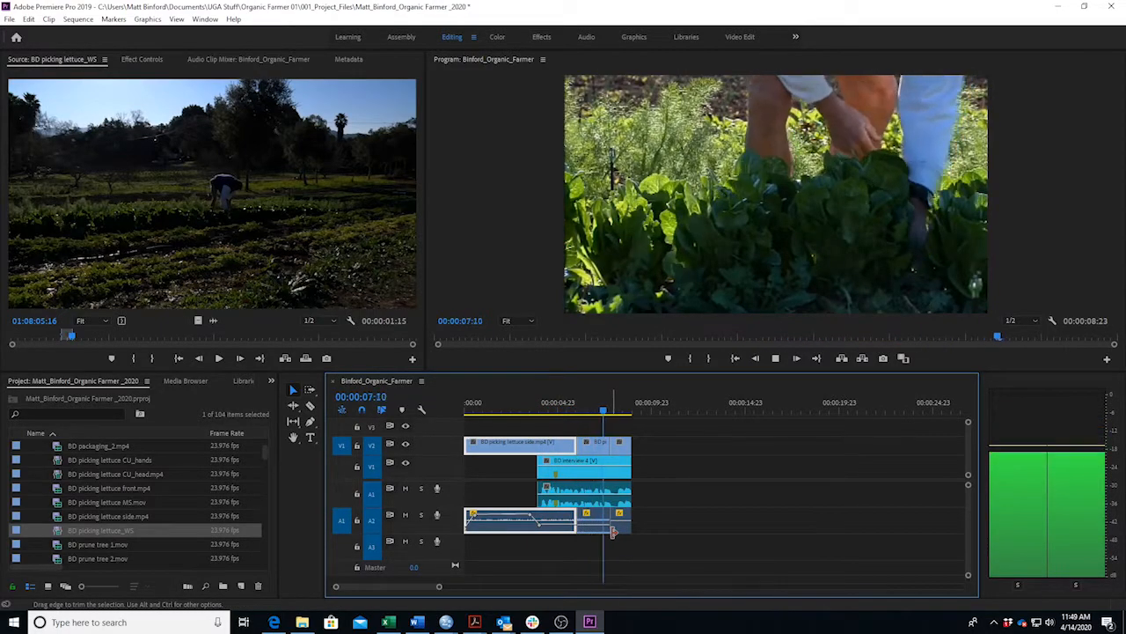
Lower the wide shot's audio to -14.64 dB and review the sequence from 3:02.
click(621, 524)
drag(624, 522, 626, 529)
key(space)
click(526, 411)
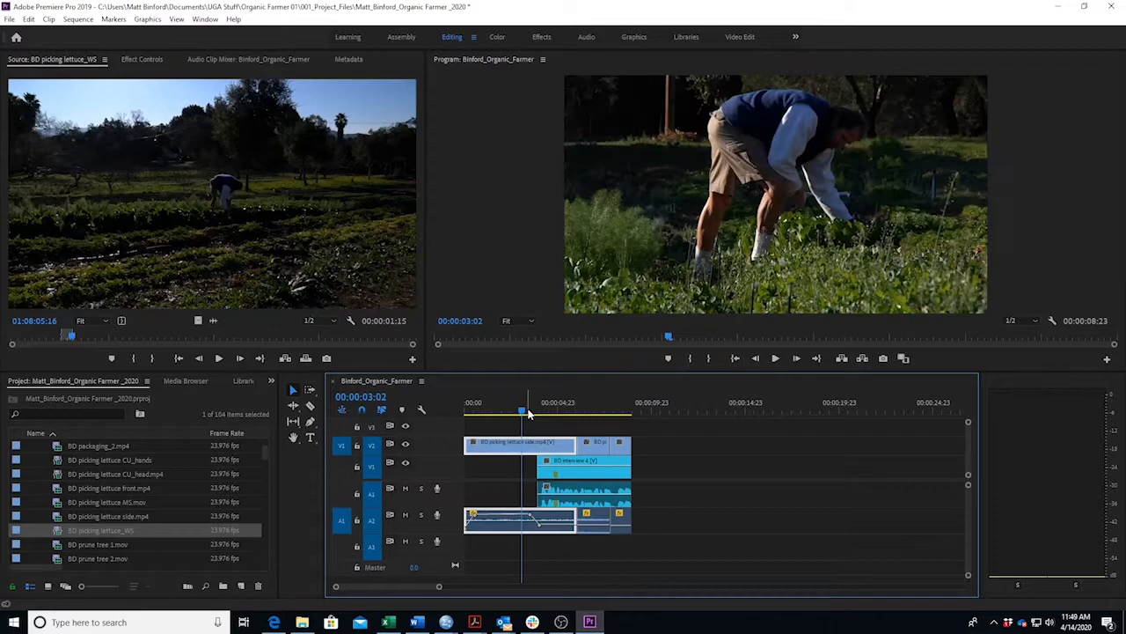
key(space)
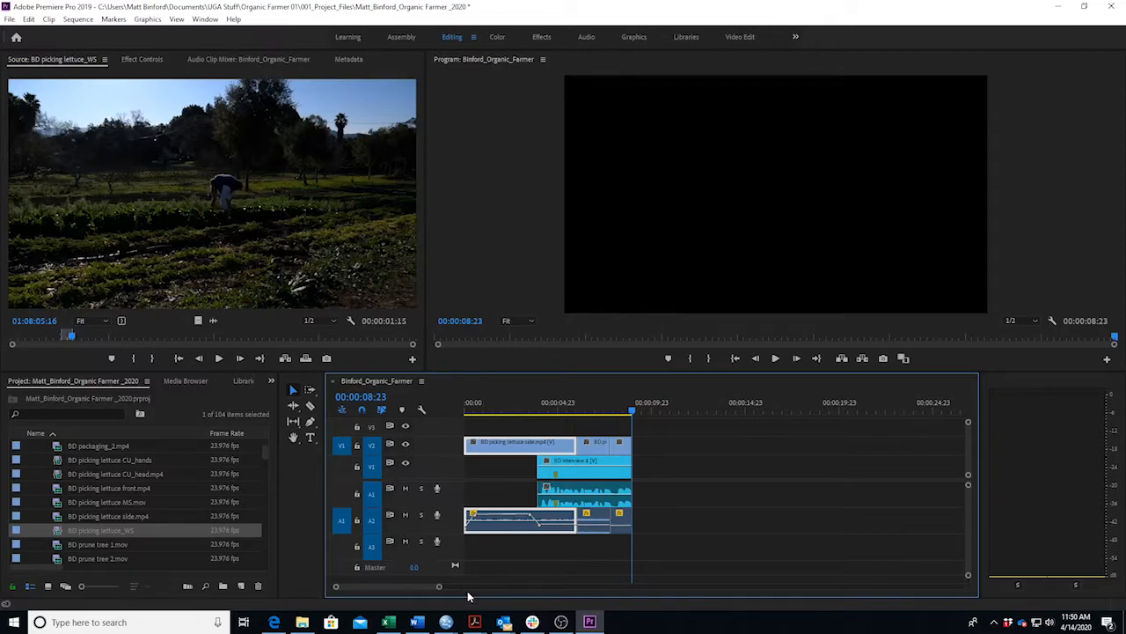
click(417, 622)
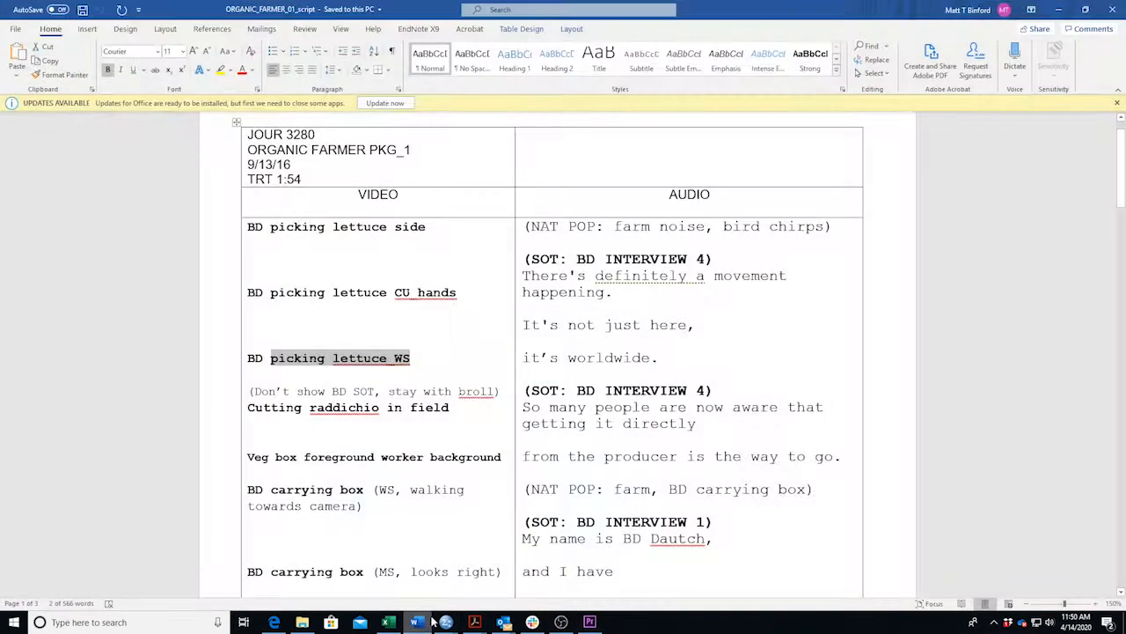
scroll(552, 352, down, 1)
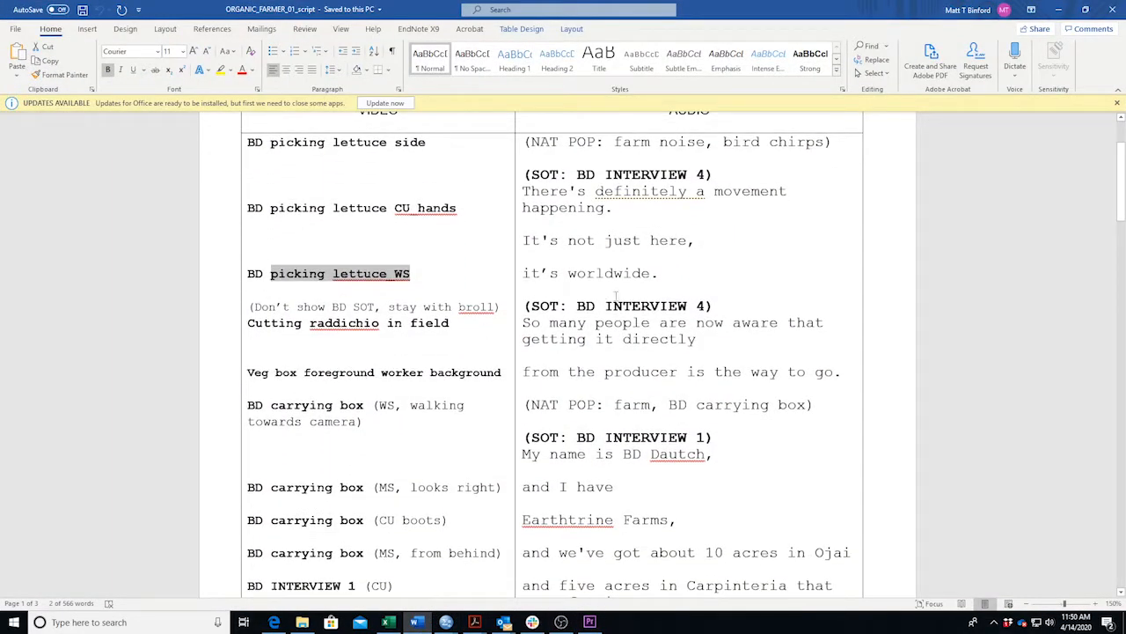
drag(251, 306, 500, 308)
click(552, 339)
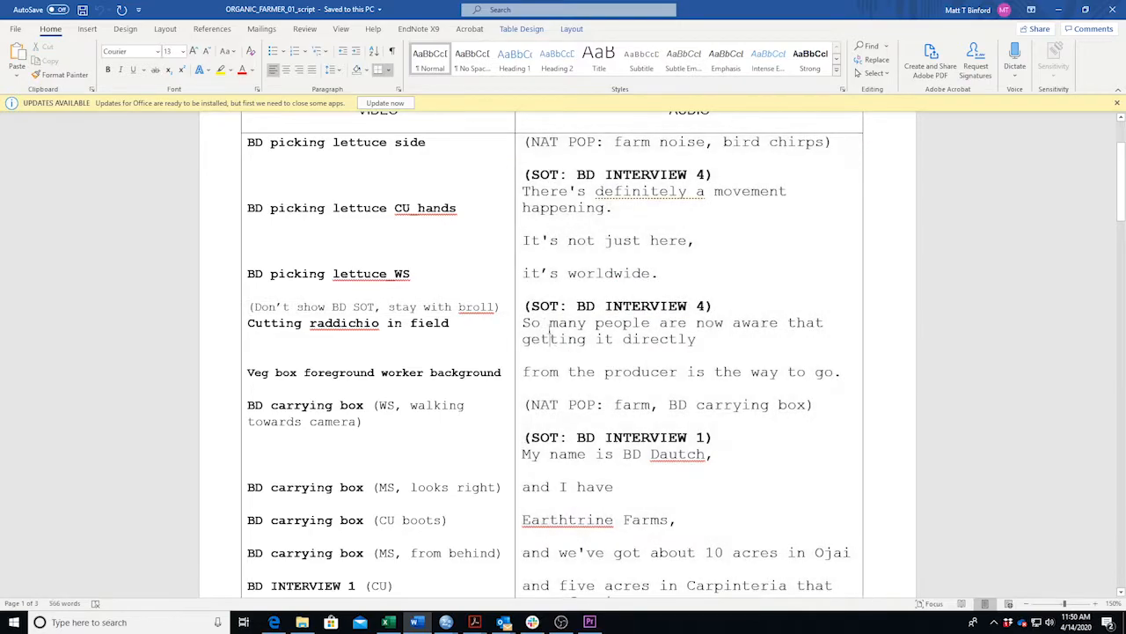
drag(523, 323, 838, 374)
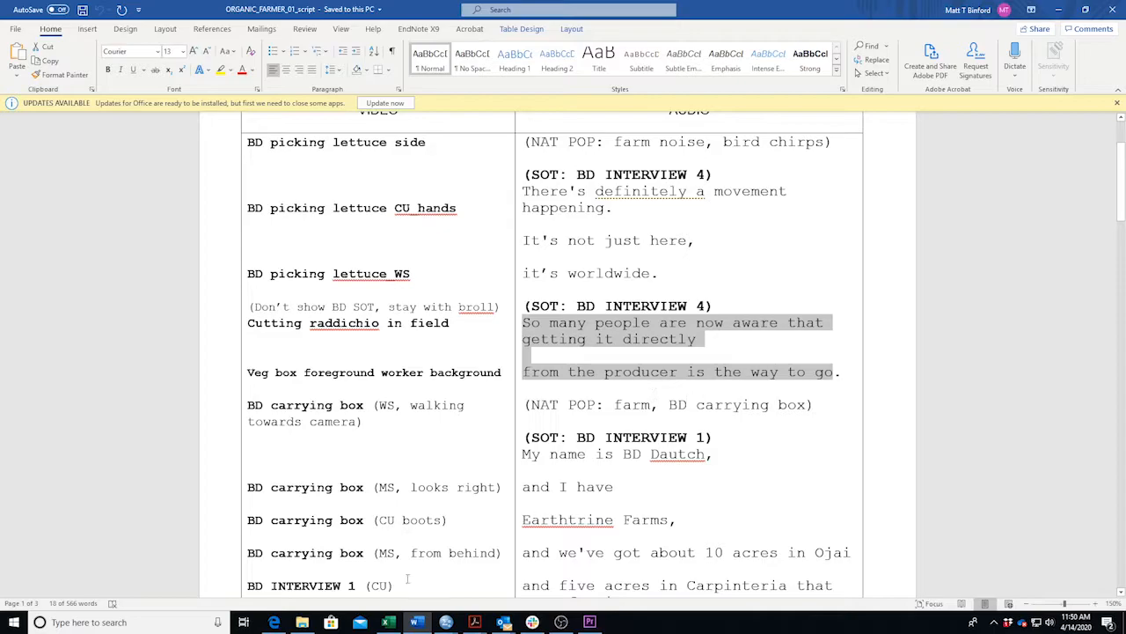
Collapse the 10_BROLL bin, expand 20_INTERVIEWS, and load BD Interview 4 into the Source monitor.
click(417, 622)
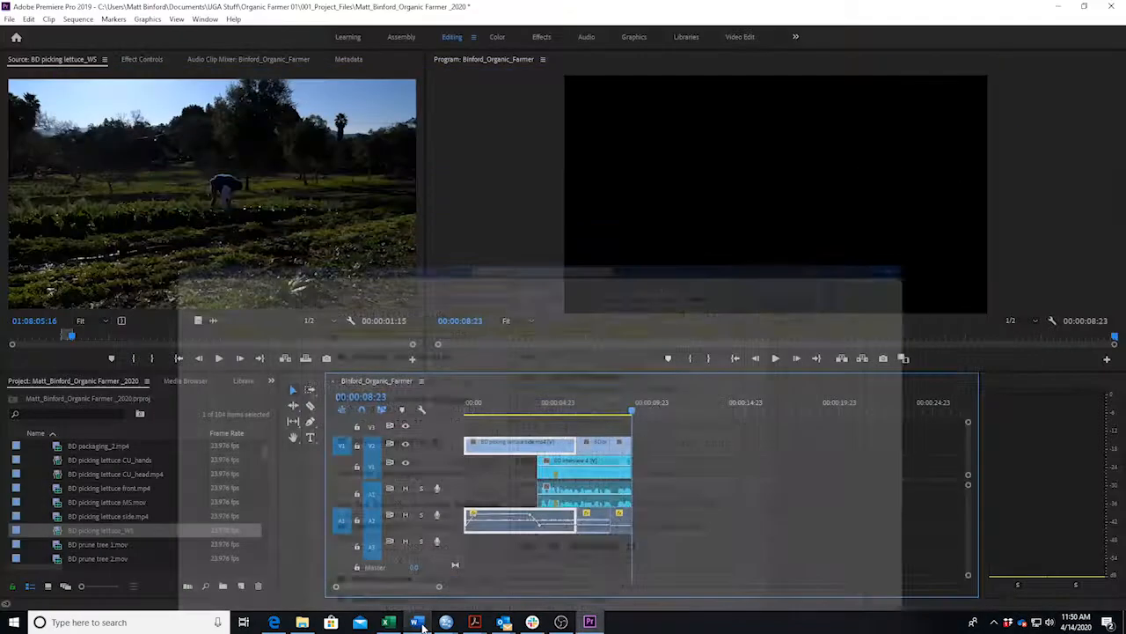
scroll(66, 480, up, 2)
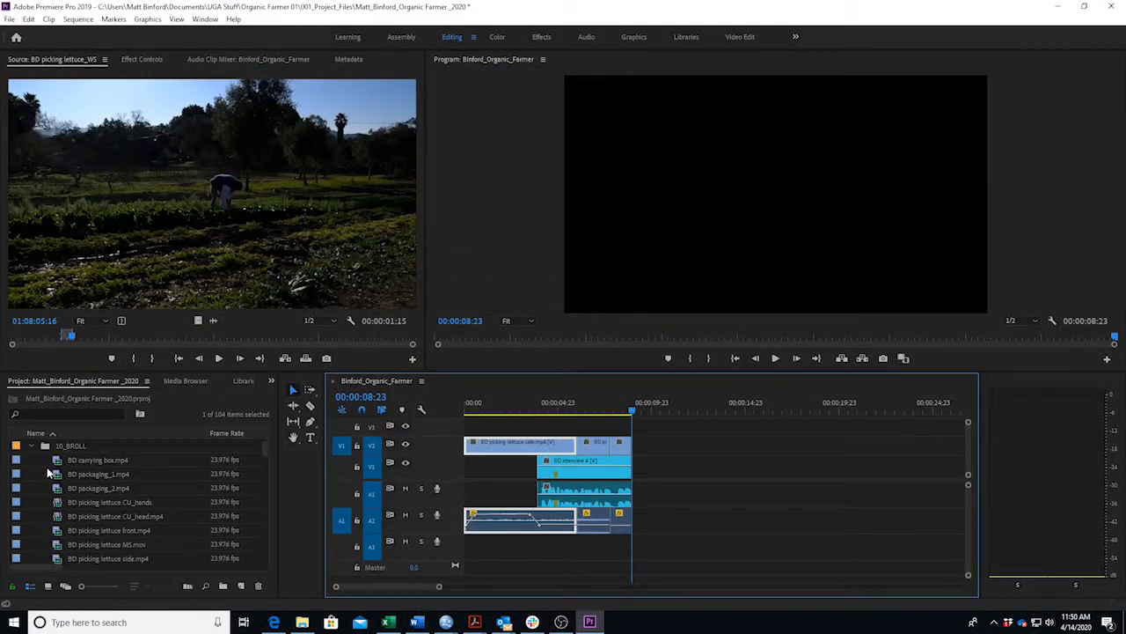
click(34, 446)
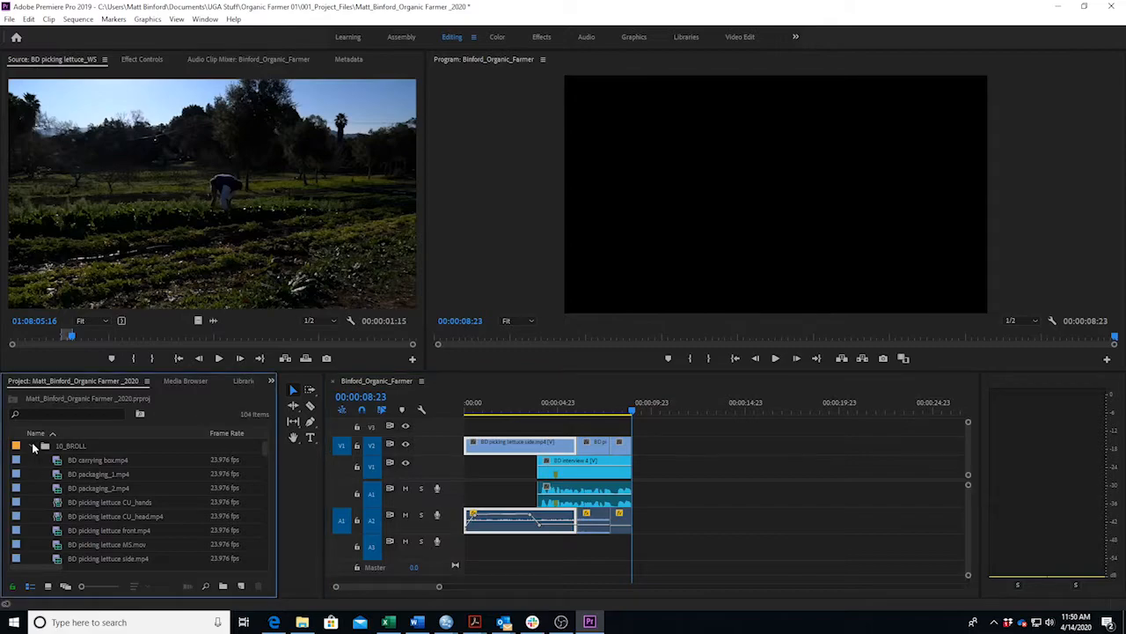
click(34, 446)
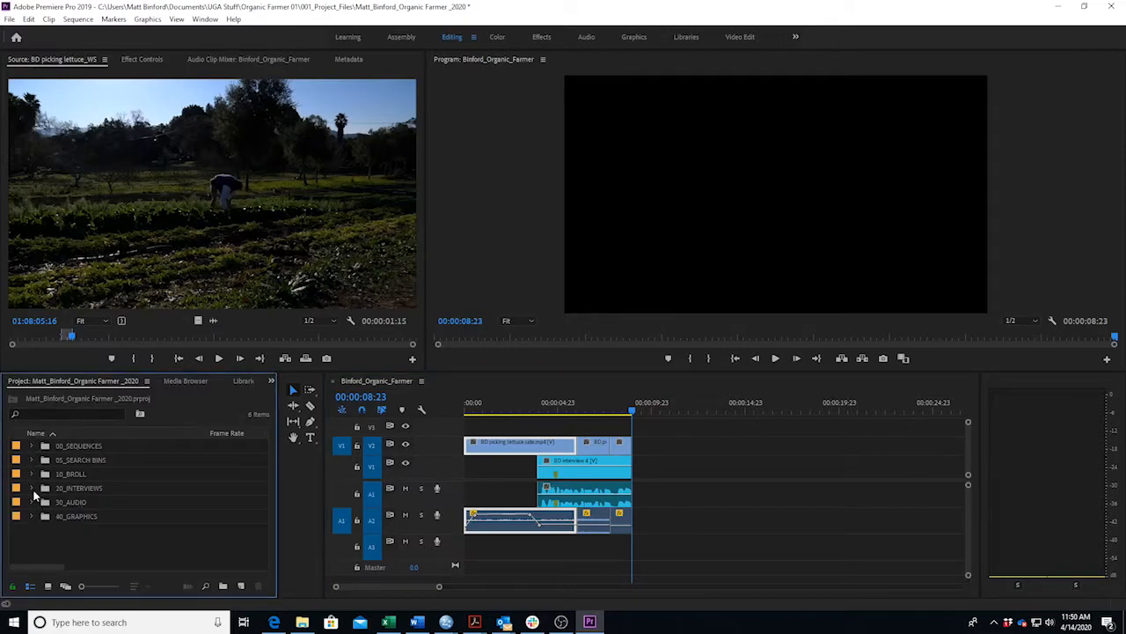
click(31, 487)
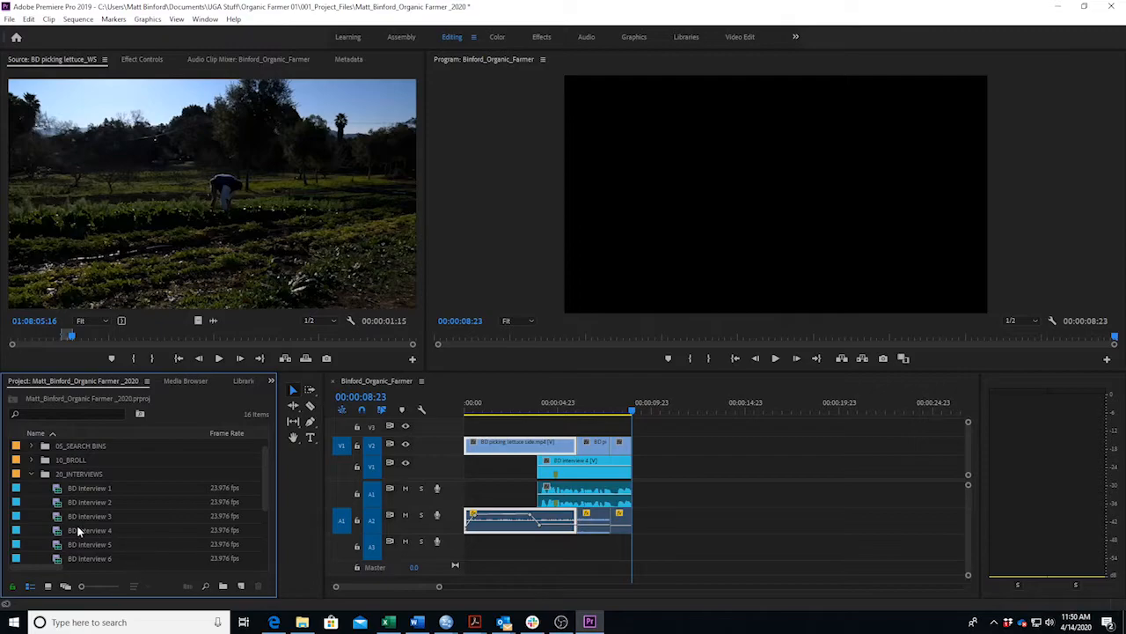
double_click(33, 530)
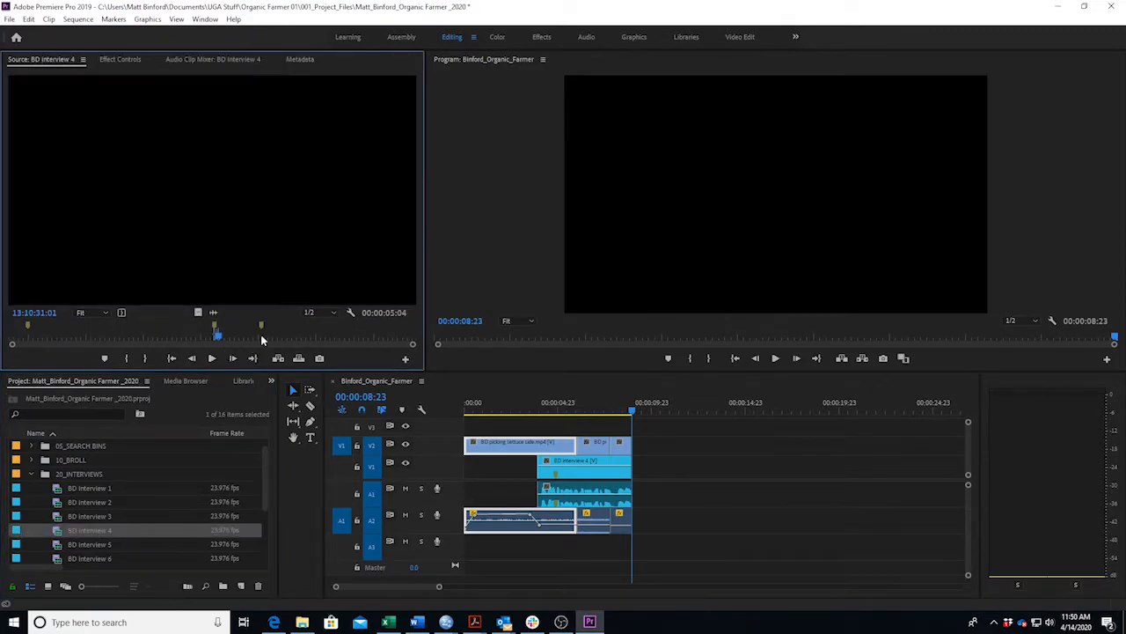
Find the second soundbite in BD Interview 4 and mark a 00:00:05:07 In/Out range around it.
click(260, 336)
key(space)
key(space)
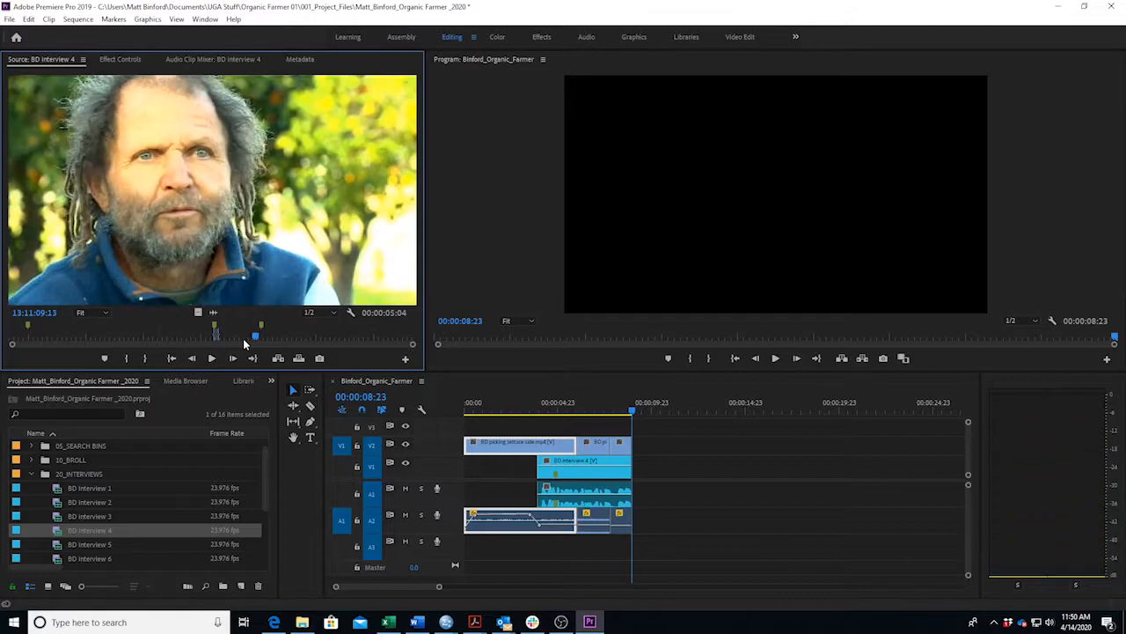
key(space)
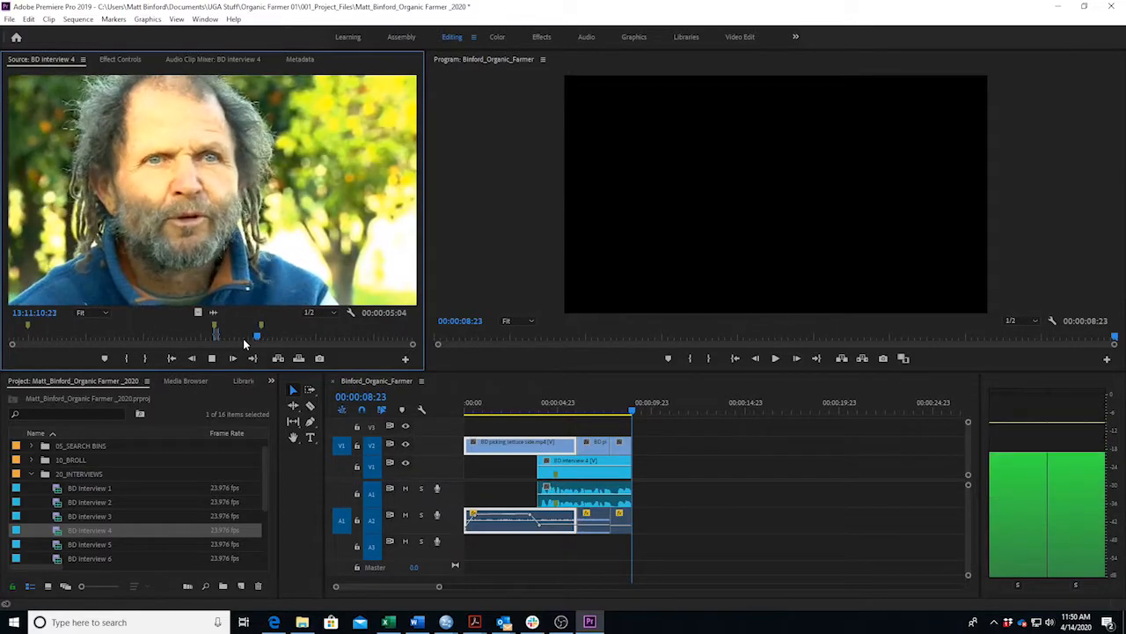
key(space)
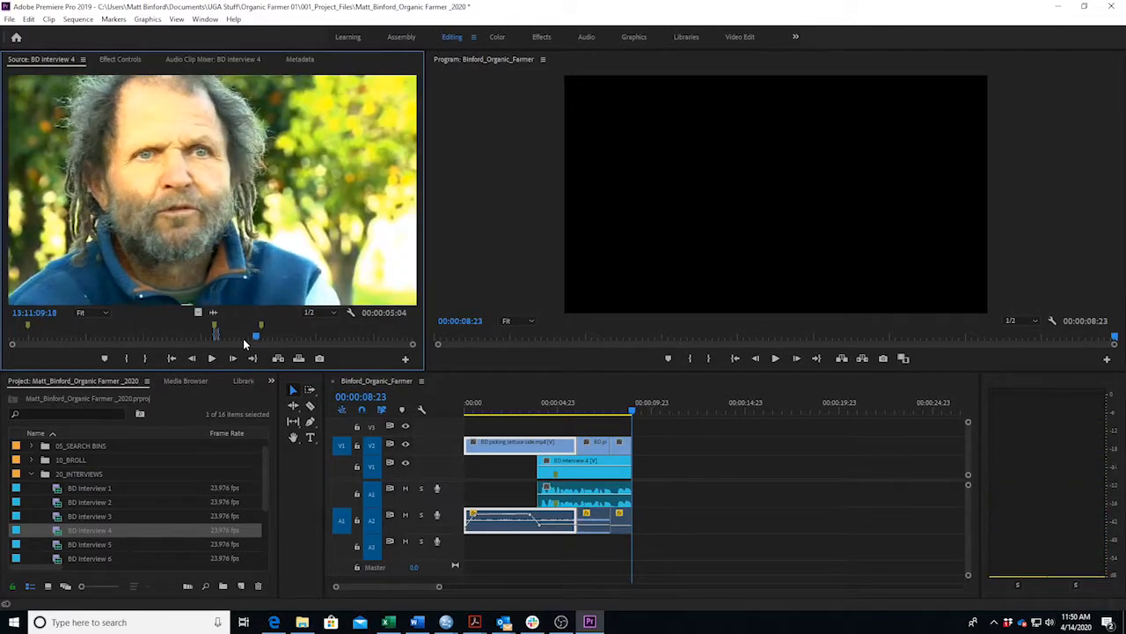
key(space)
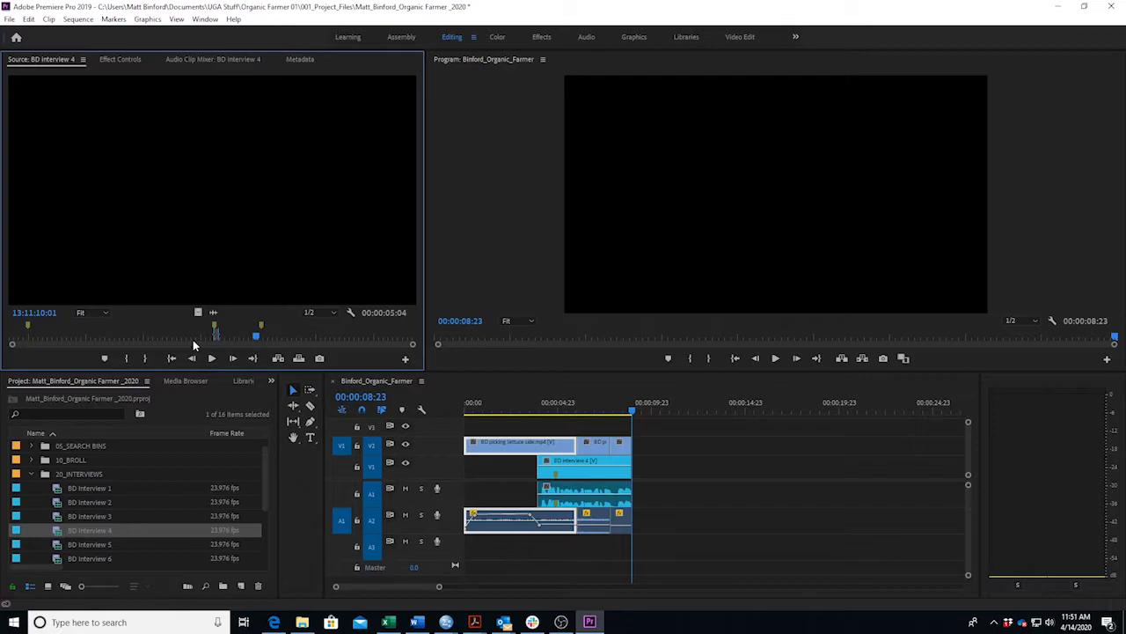
key(i)
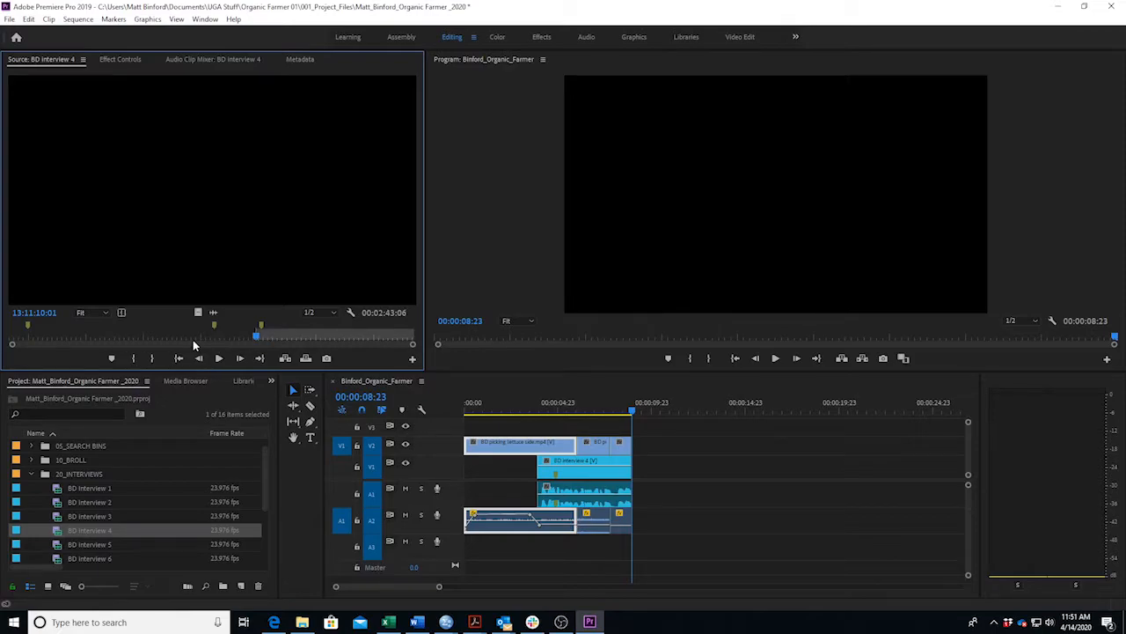
key(space)
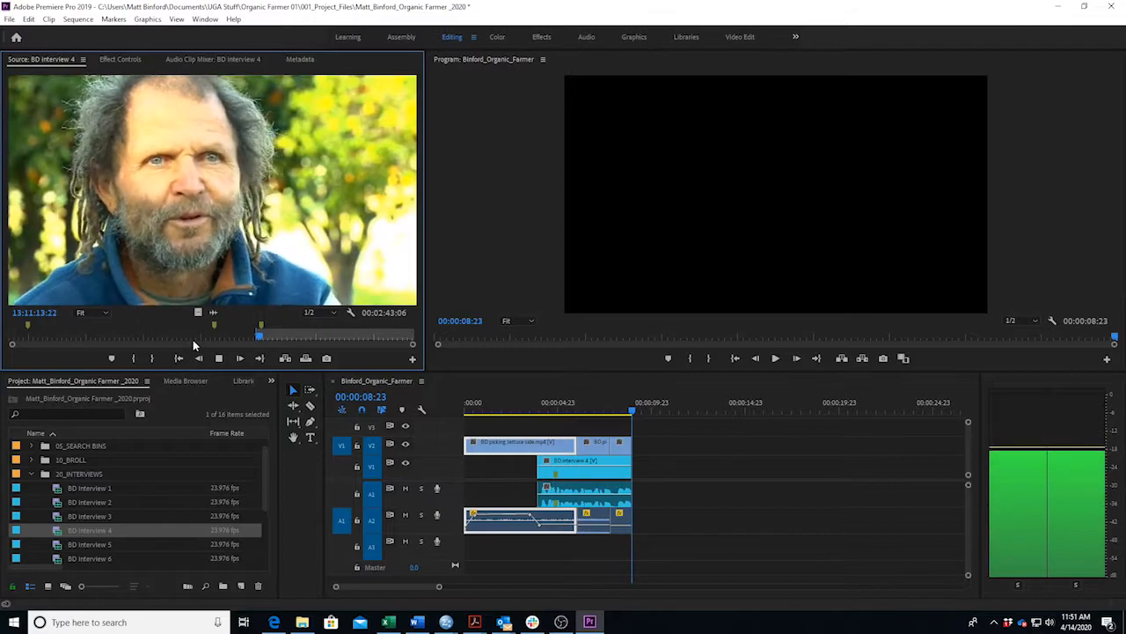
key(space)
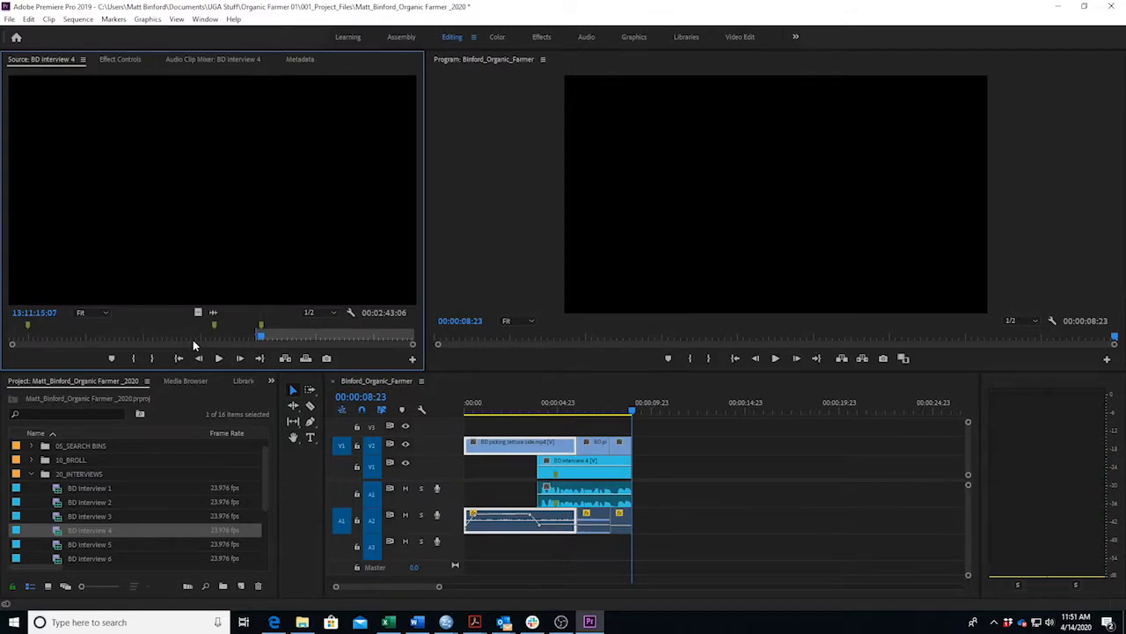
click(152, 359)
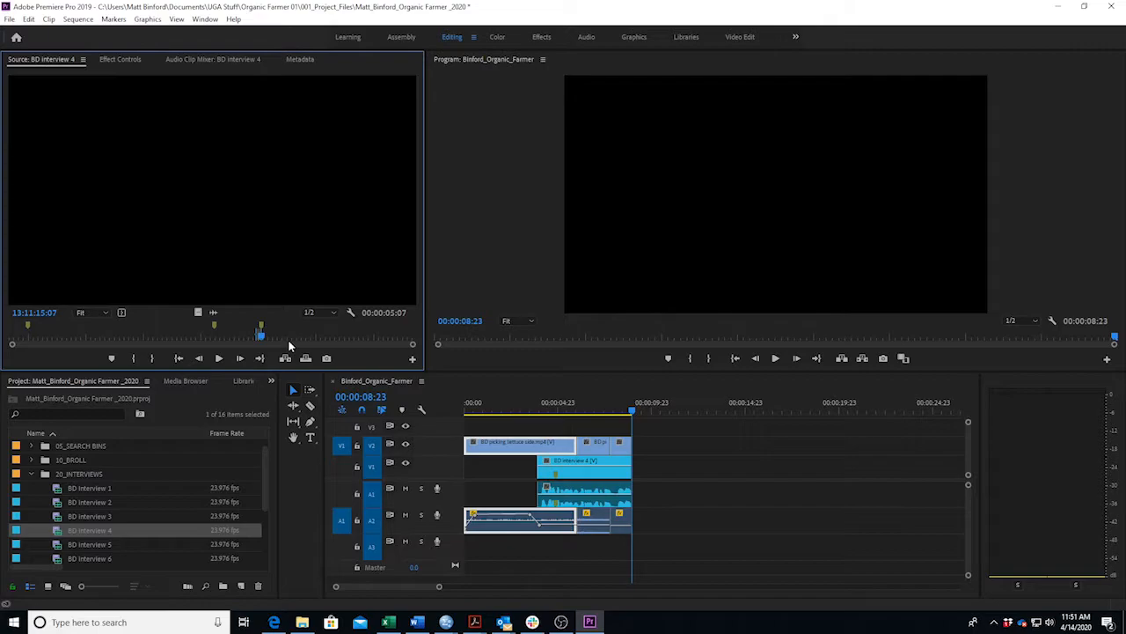
Undo the soundbite edit that landed on V2/A2 instead of the interview tracks.
key(period)
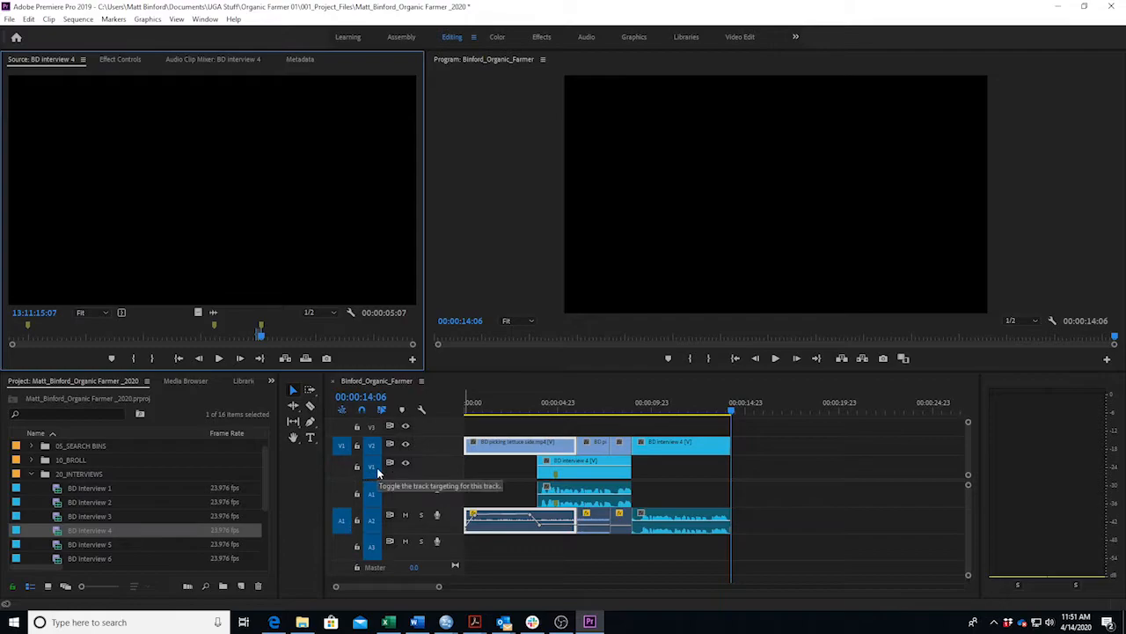
key(ctrl+z)
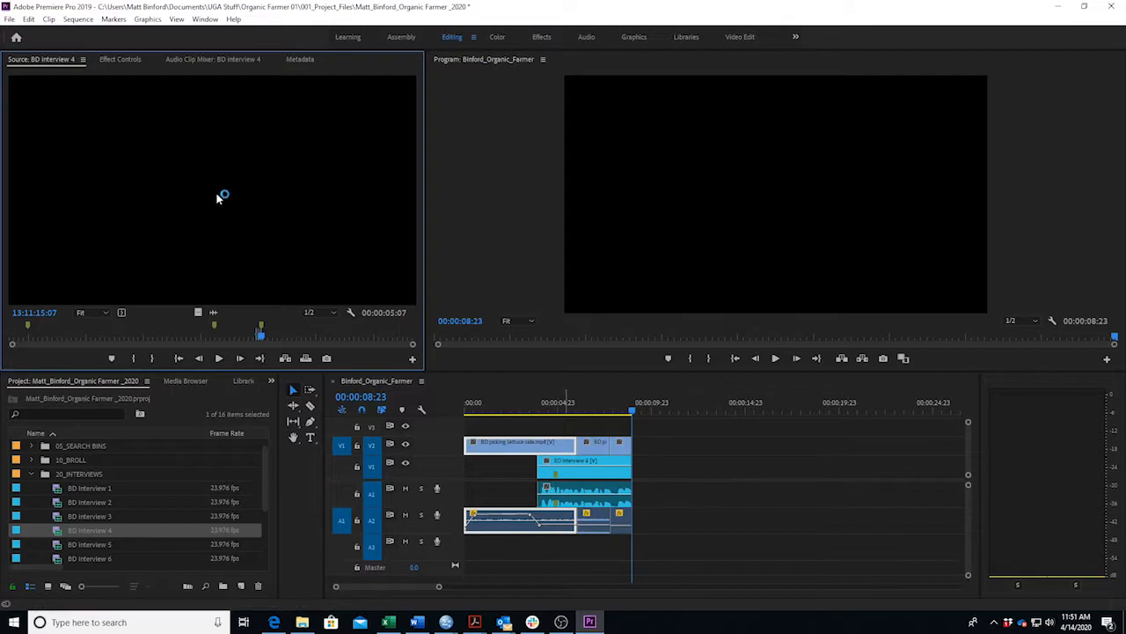
click(28, 20)
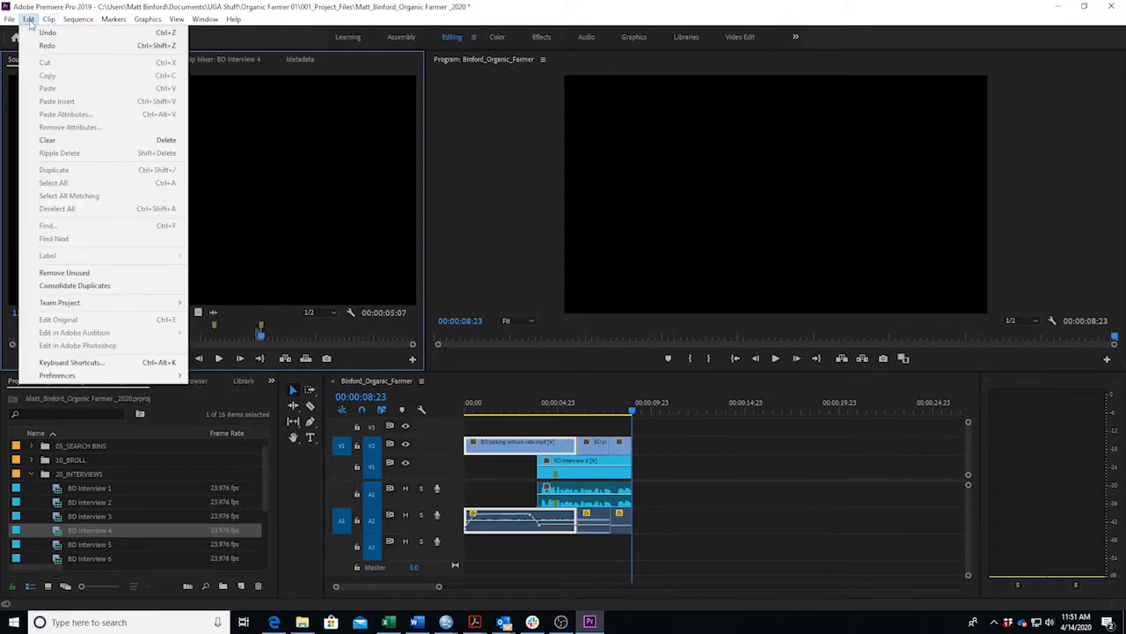
click(761, 393)
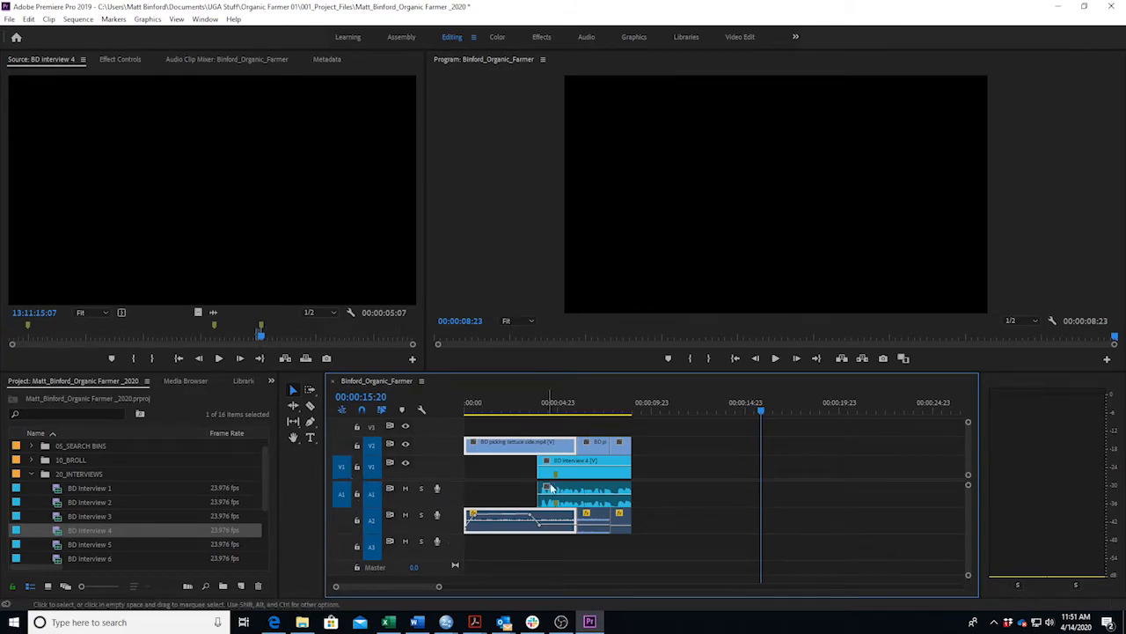
Insert the soundbite on V1/A1 after the first interview clip, ending at 00:00:14:06, and play it back.
key(Up)
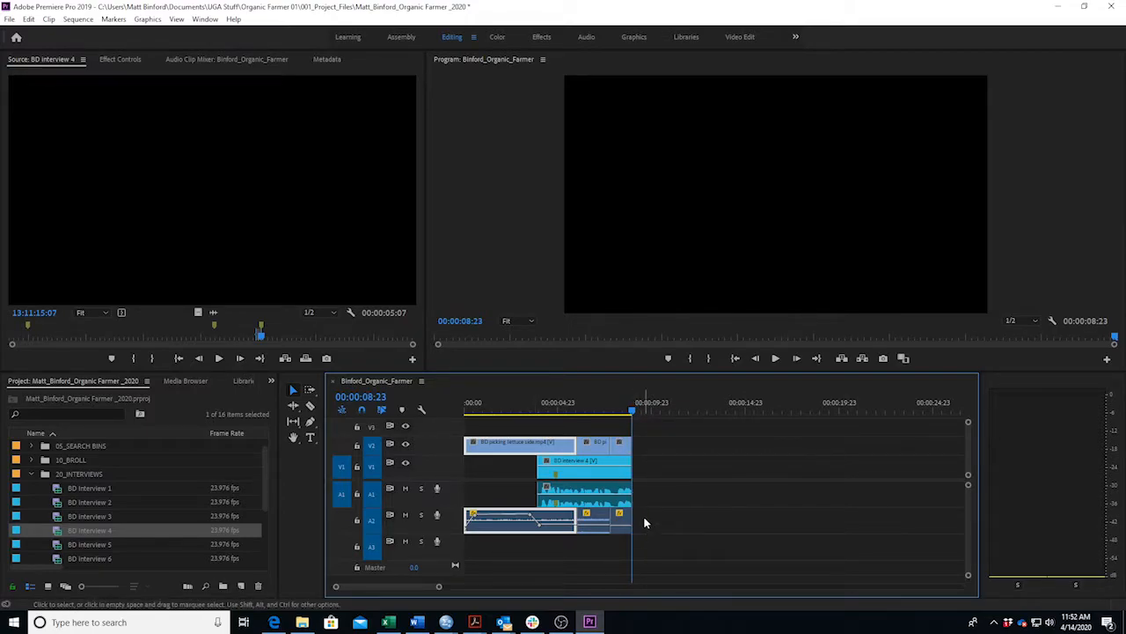
key(.)
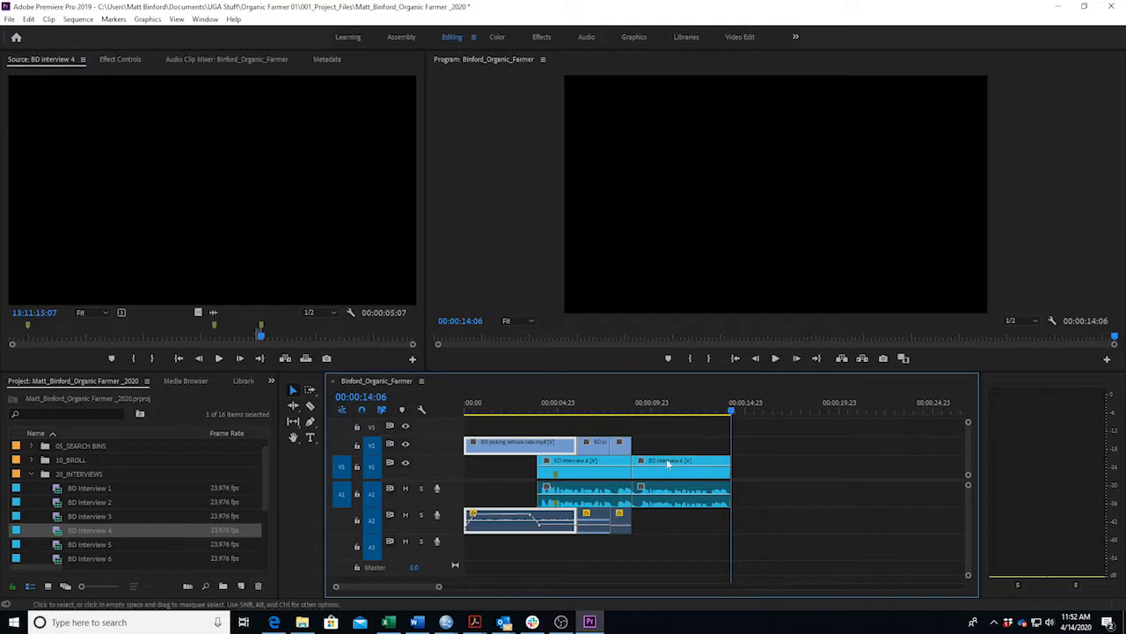
click(611, 409)
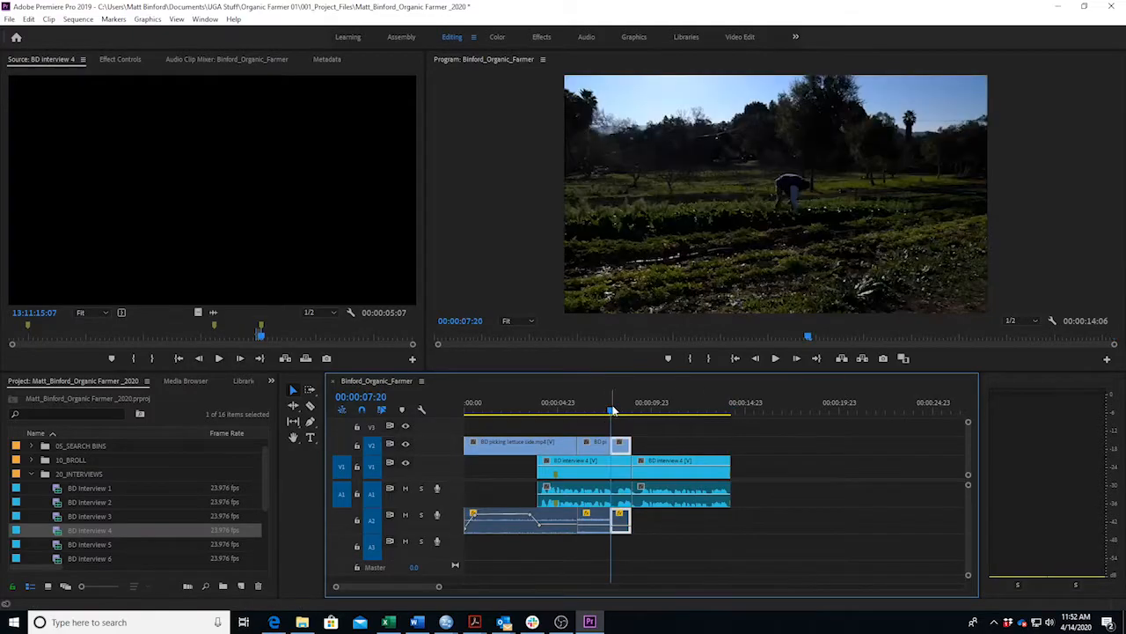
key(space)
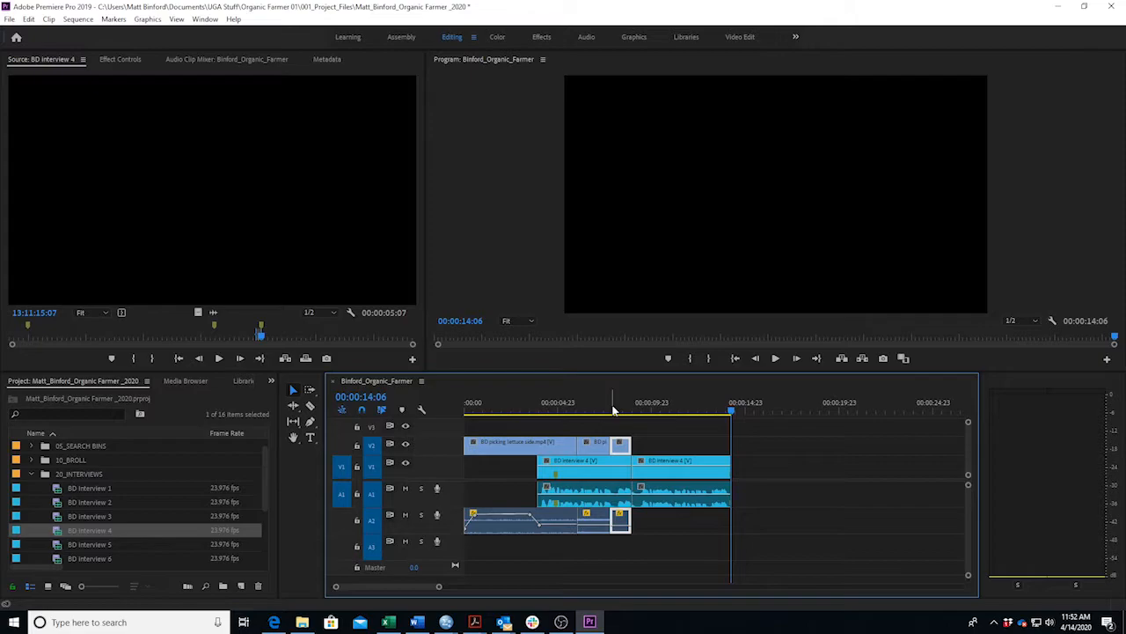
click(417, 622)
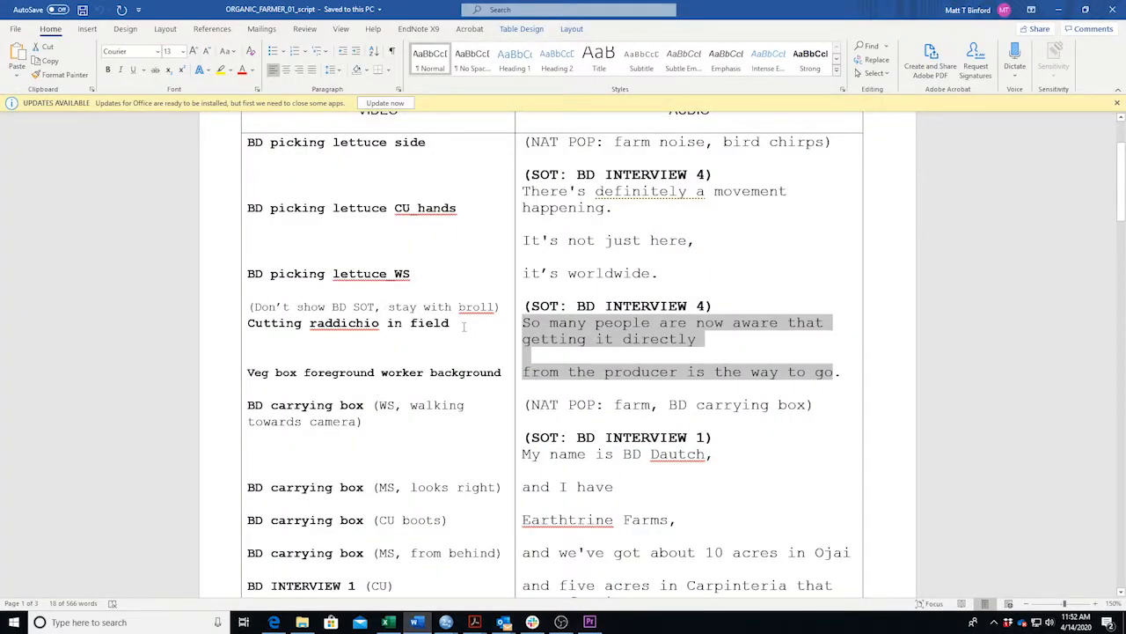
drag(464, 326, 247, 323)
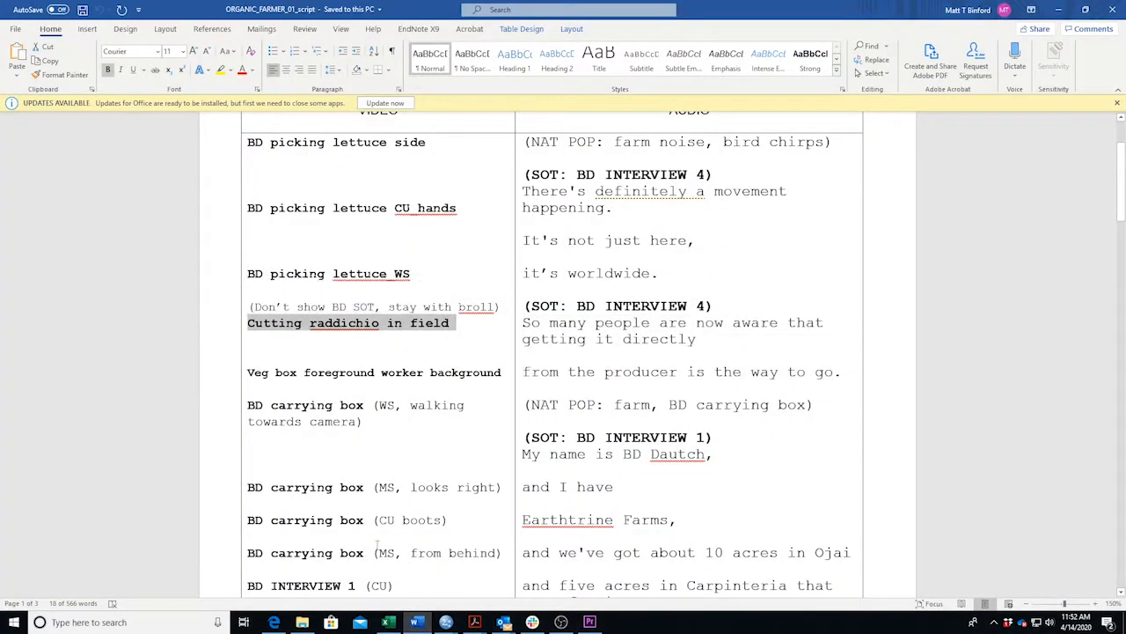
key(alt+Tab)
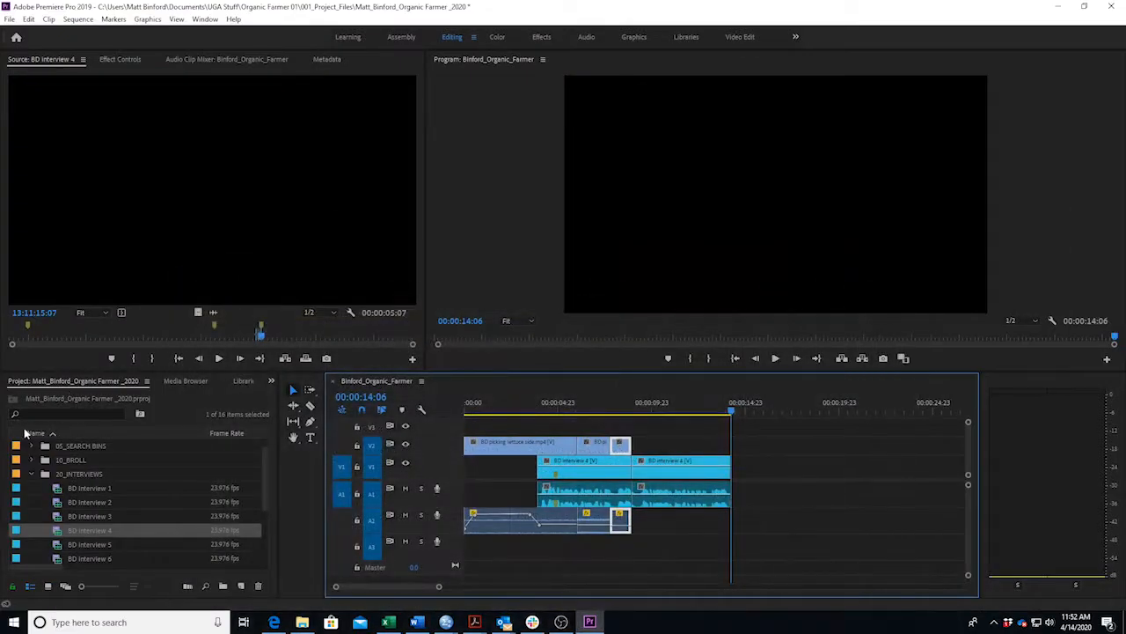
Collapse 20_INTERVIEWS, expand 10_BROLL, and load Cutting raddichio in field.mov into the Source monitor.
click(31, 475)
click(32, 473)
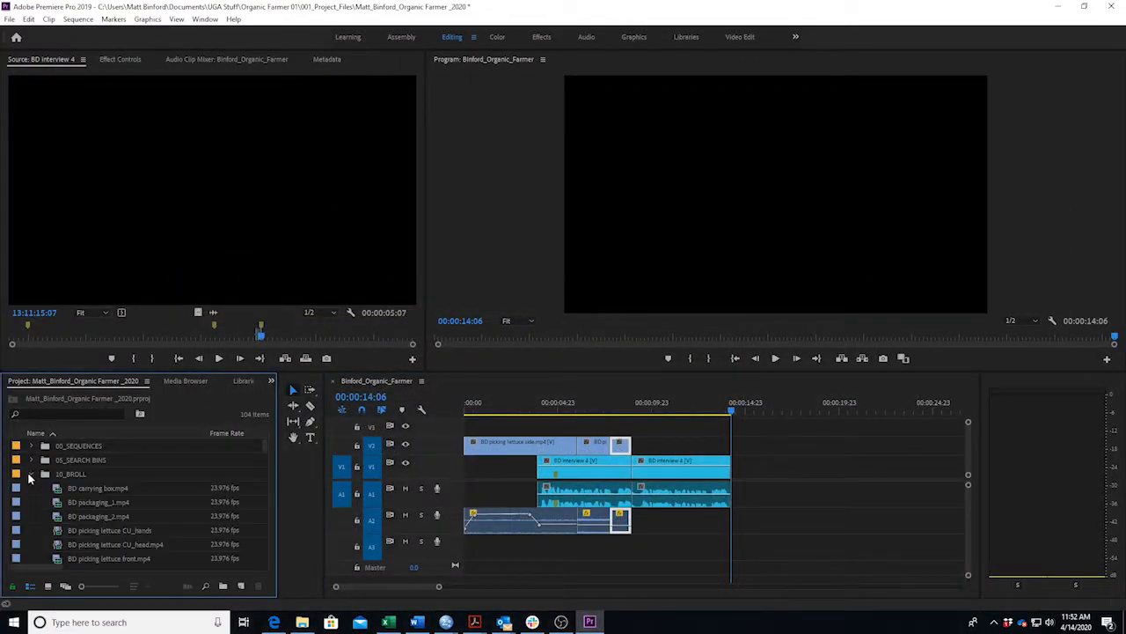
scroll(144, 531, down, 4)
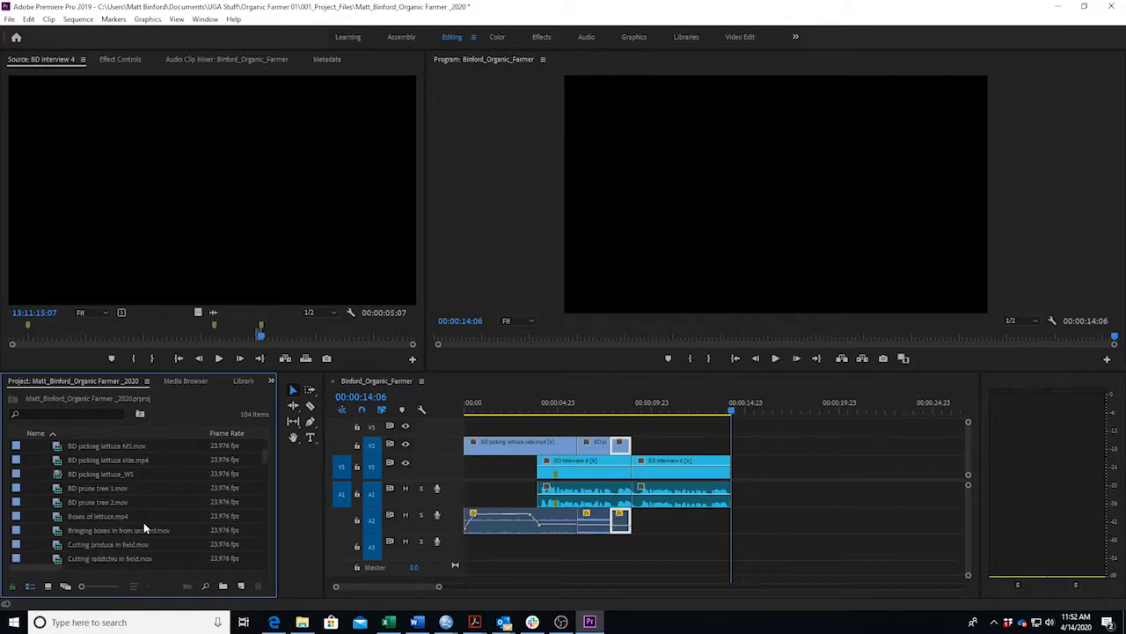
scroll(148, 528, down, 2)
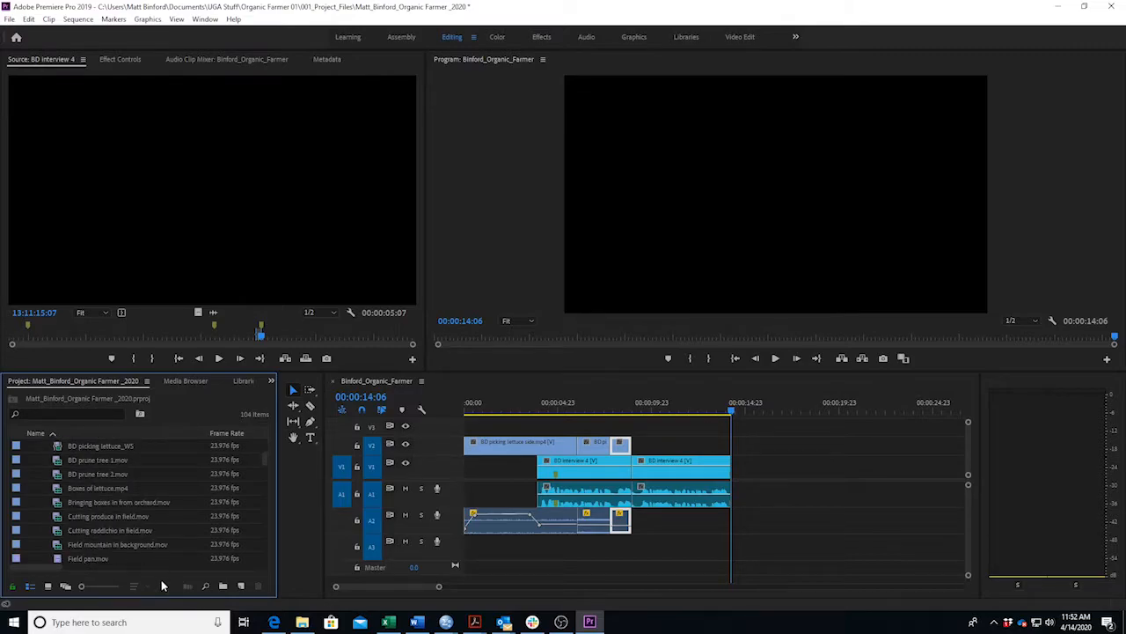
click(18, 530)
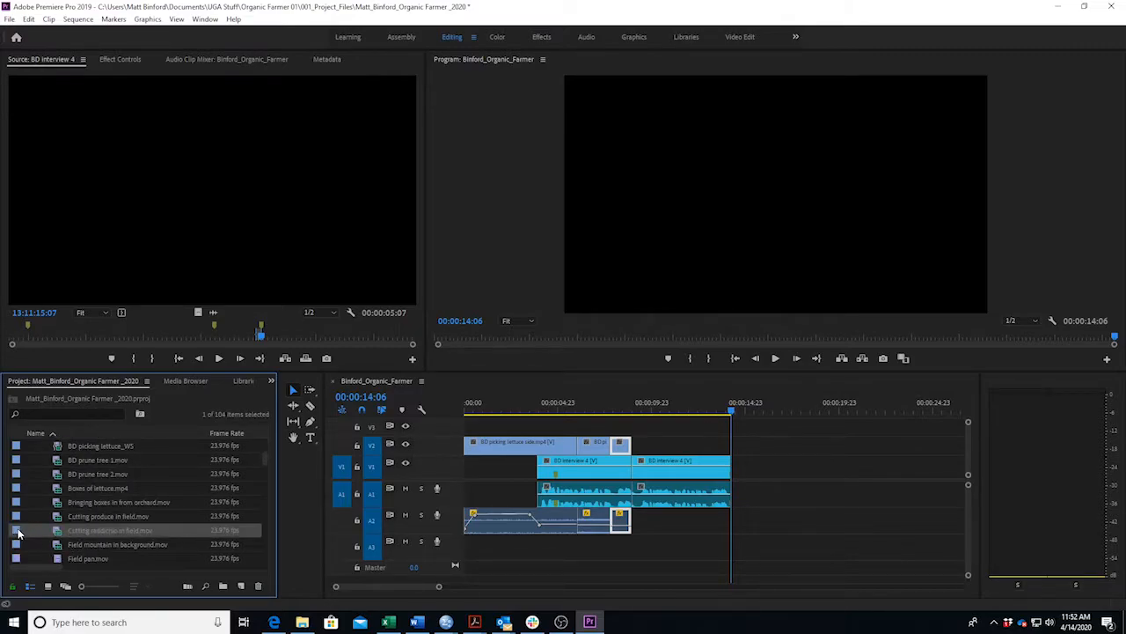
double_click(18, 530)
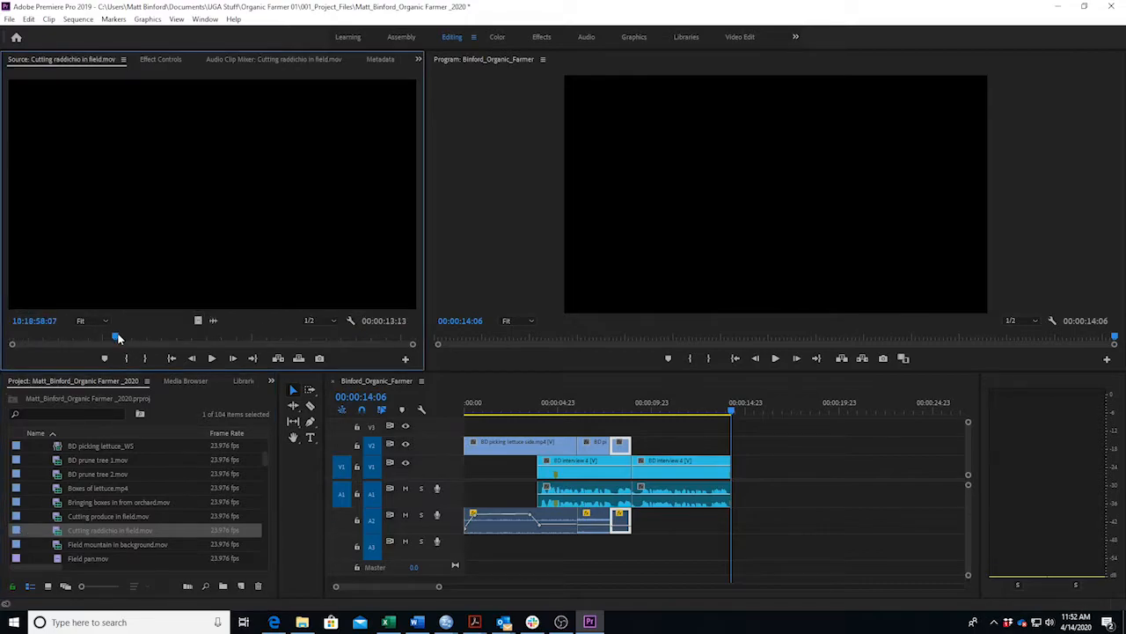
Mark a roughly six-second In/Out range of the raddichio shot and drop it on V2 over the second soundbite.
key(space)
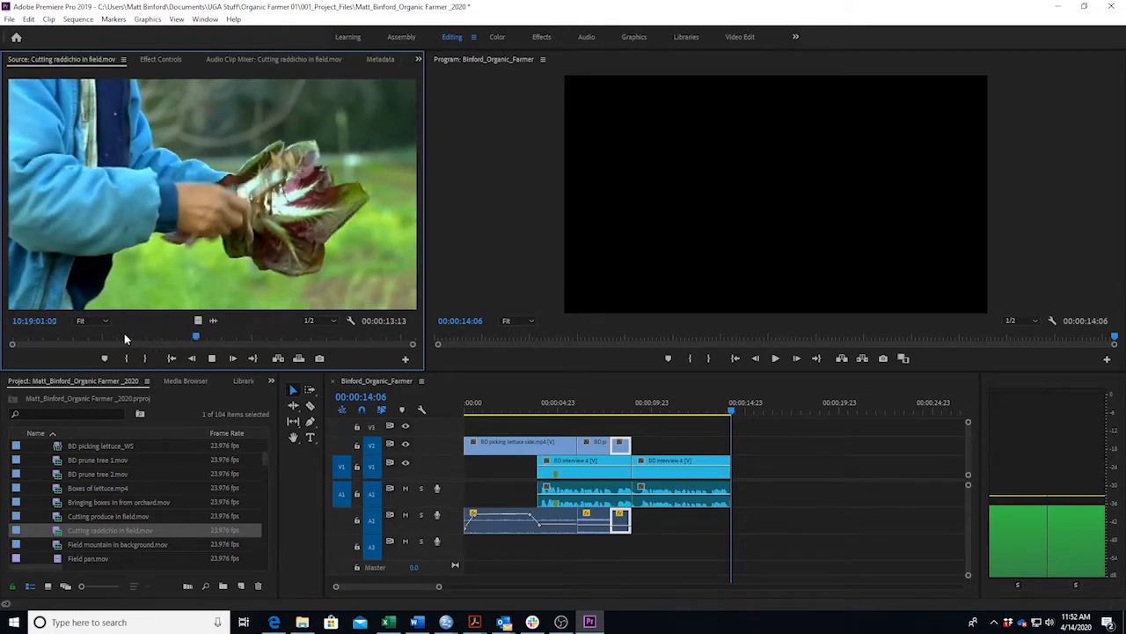
click(78, 340)
drag(78, 341, 70, 342)
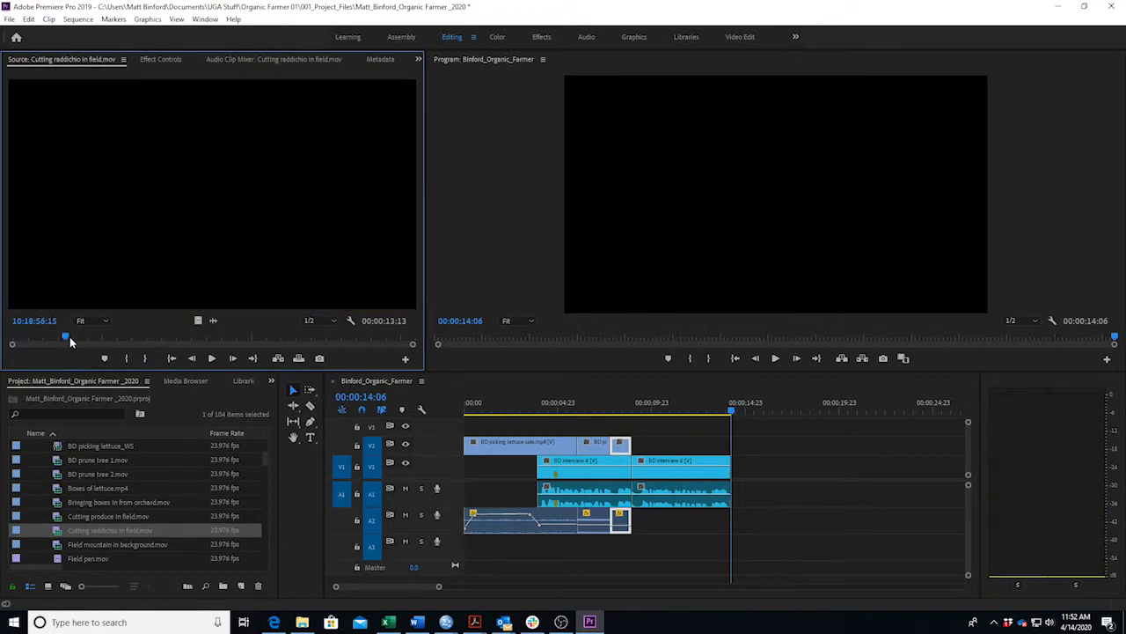
key(i)
key(space)
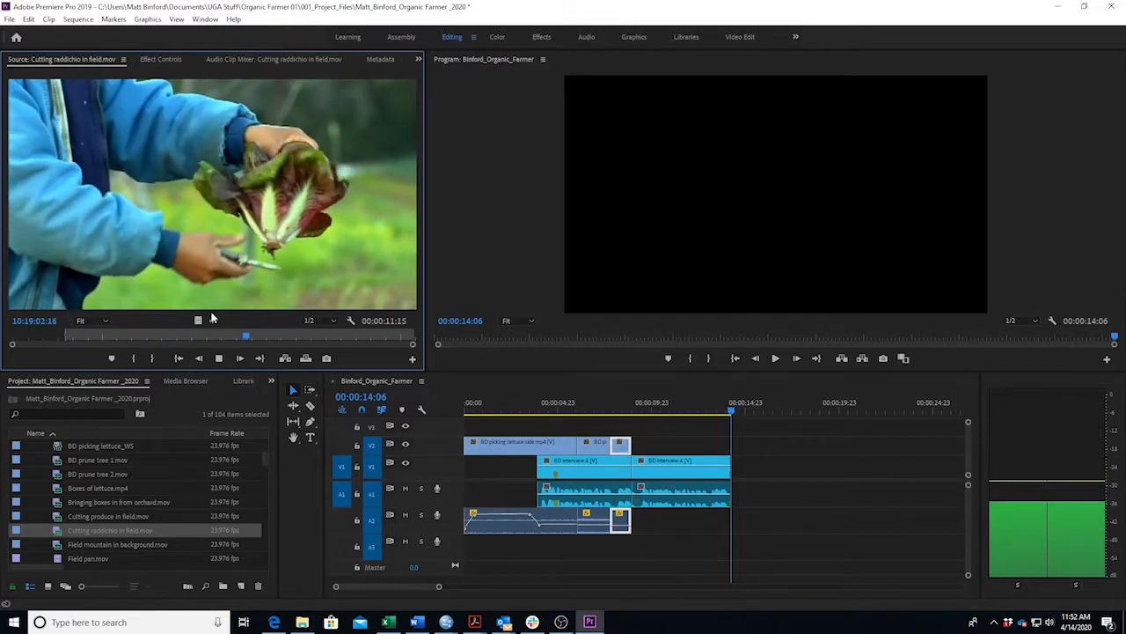
key(o)
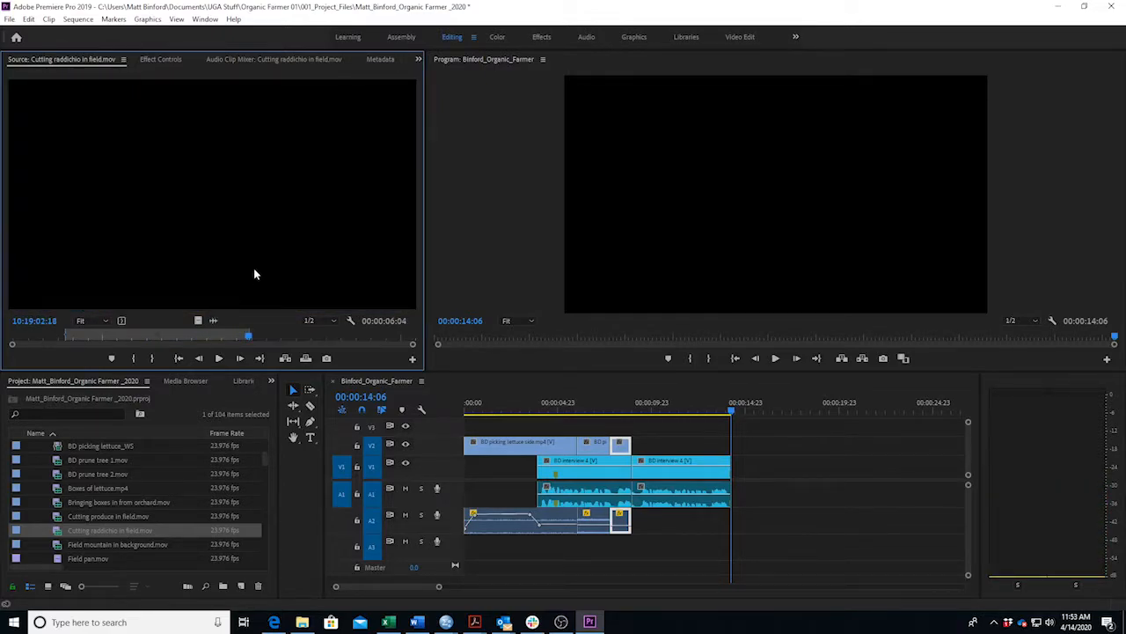
drag(712, 428, 639, 448)
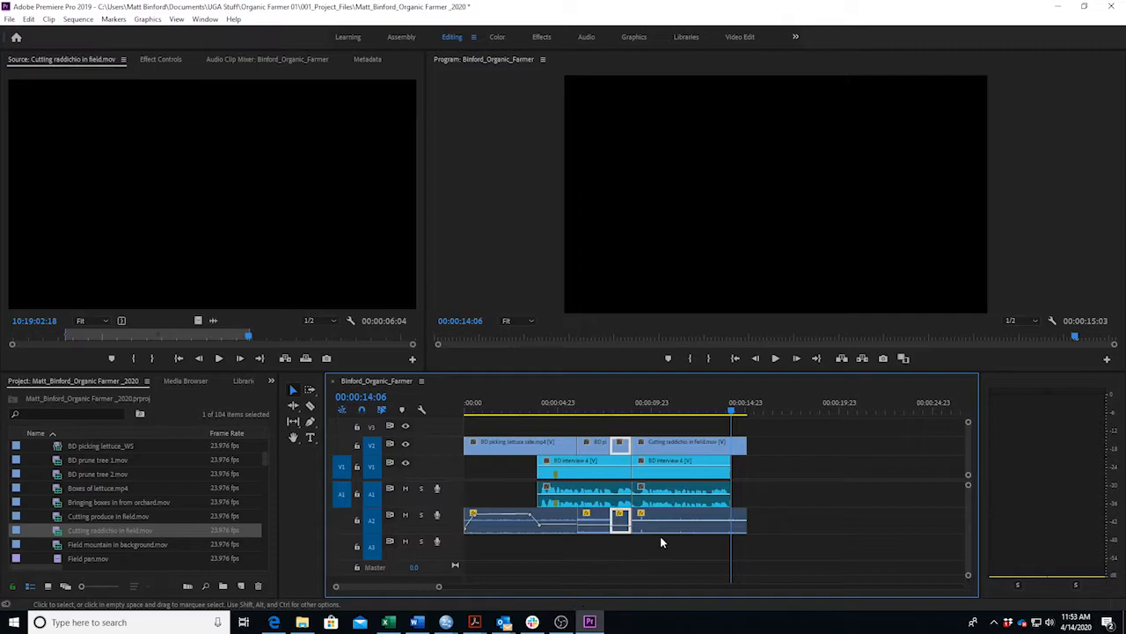
click(429, 623)
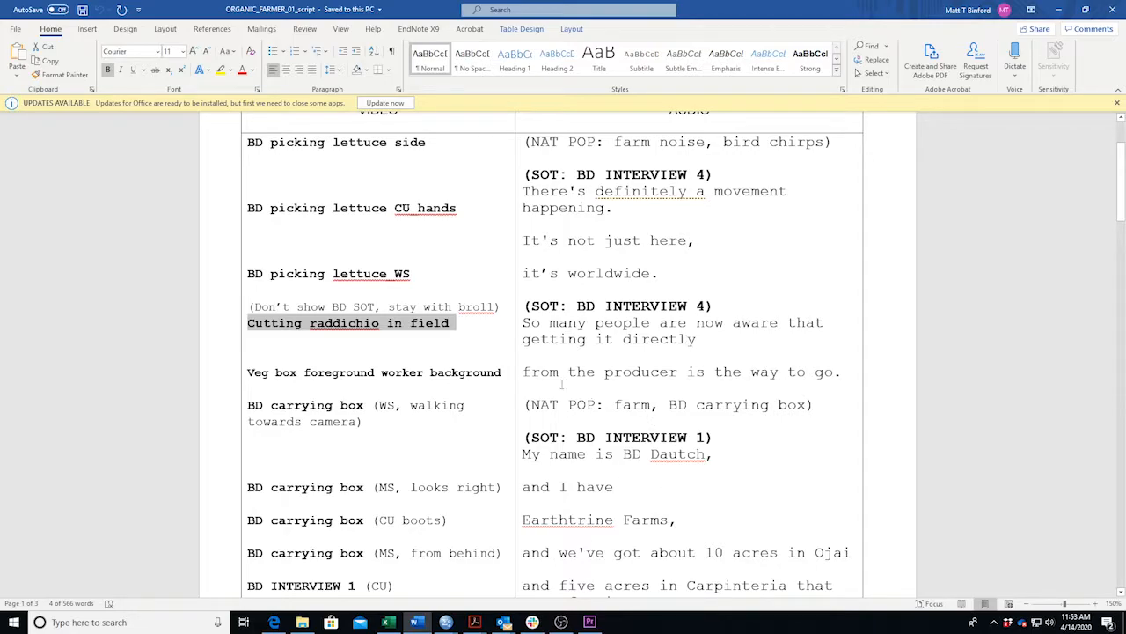
drag(713, 342, 599, 339)
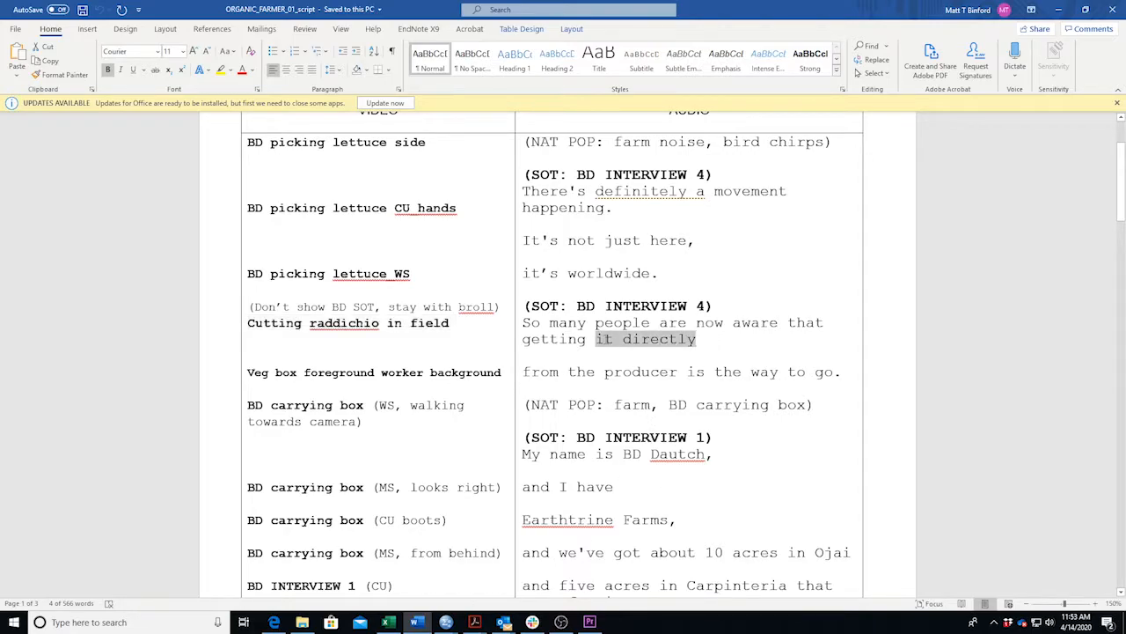
Trim the Cutting raddichio clip's end back to 00:00:12:00 and play back the shortened b-roll.
click(419, 622)
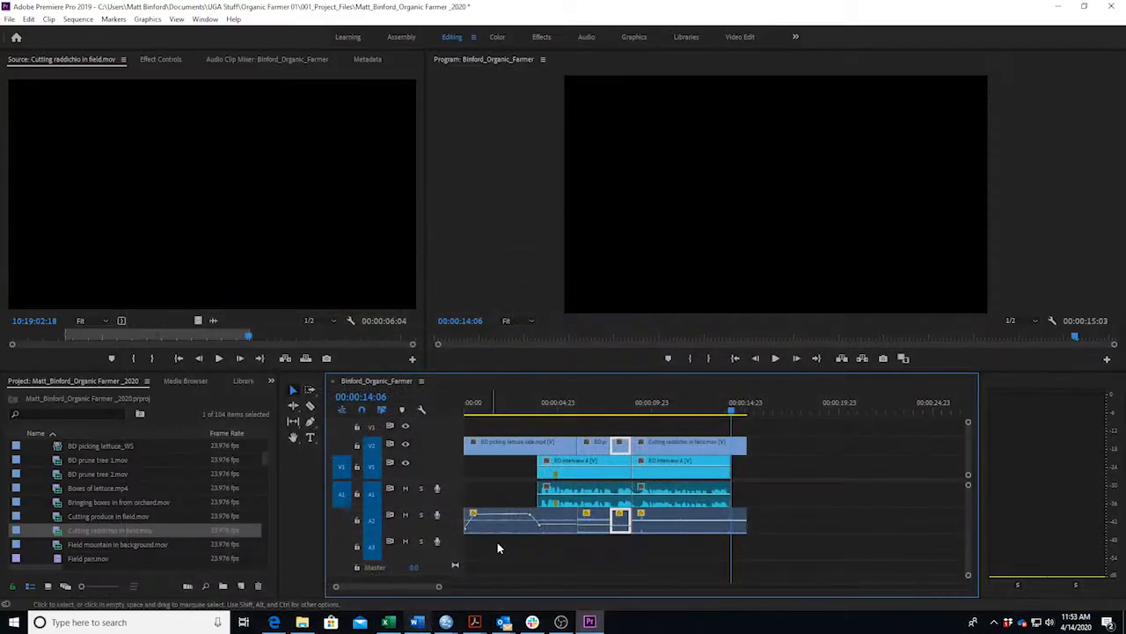
click(637, 414)
key(space)
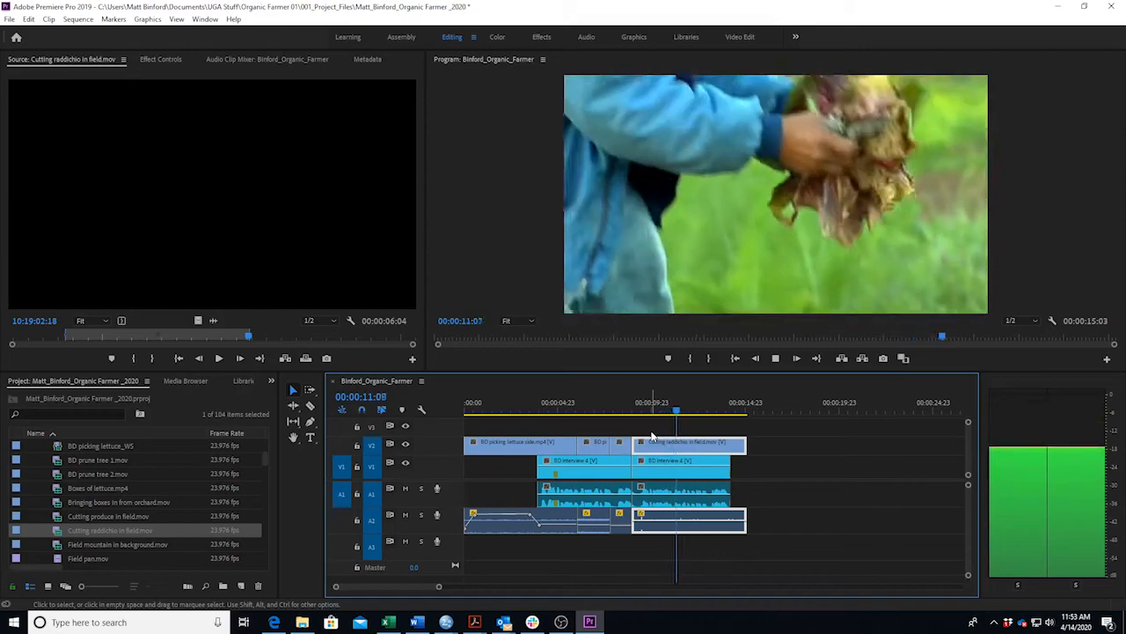
key(space)
drag(744, 447, 689, 446)
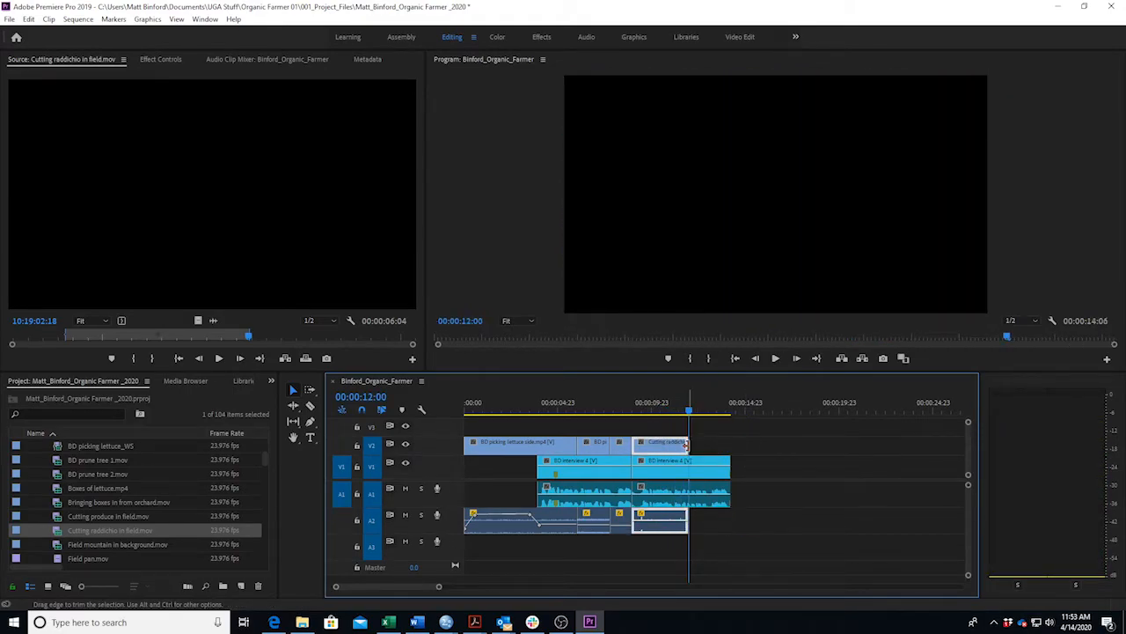
click(635, 411)
key(space)
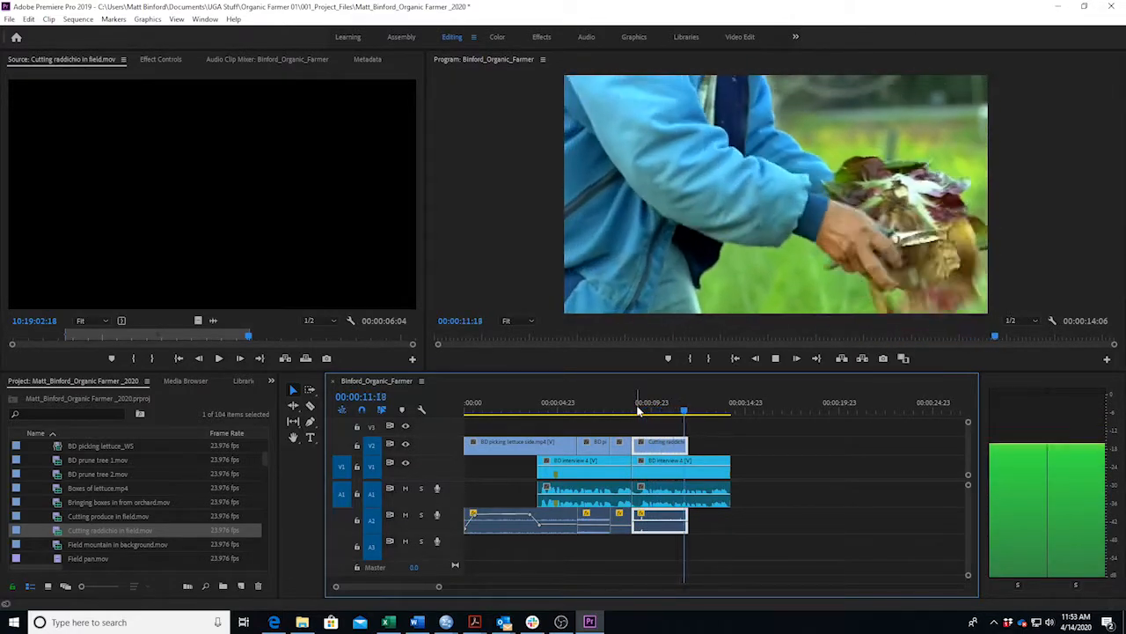
Review the b-roll from 00:00:09:00, then mute track A1 and replay it without interview audio.
key(space)
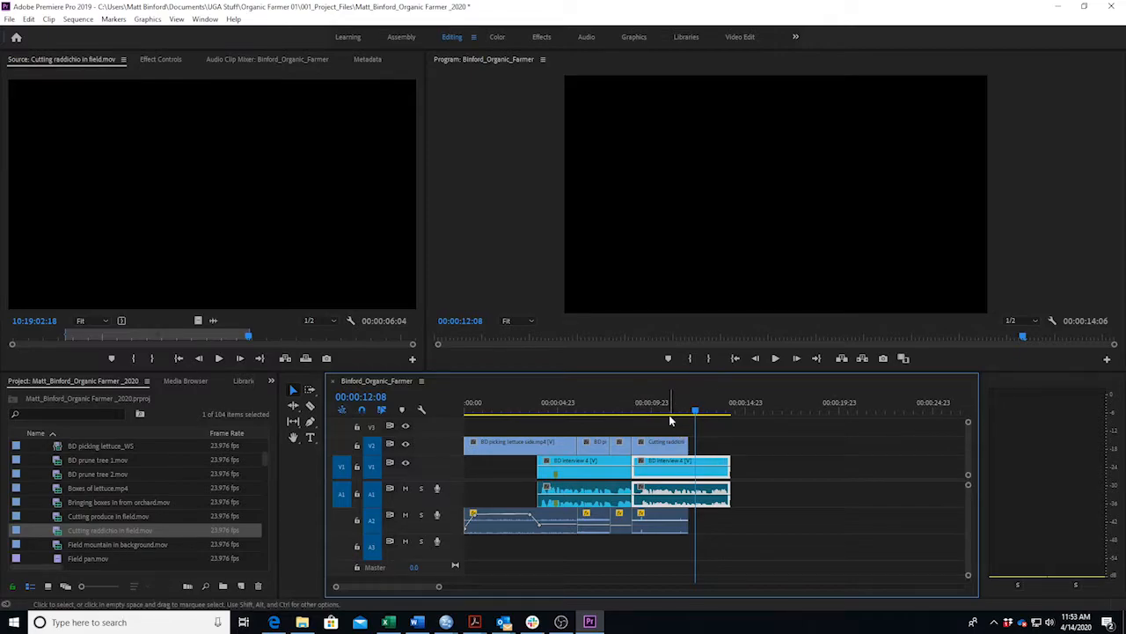
click(665, 414)
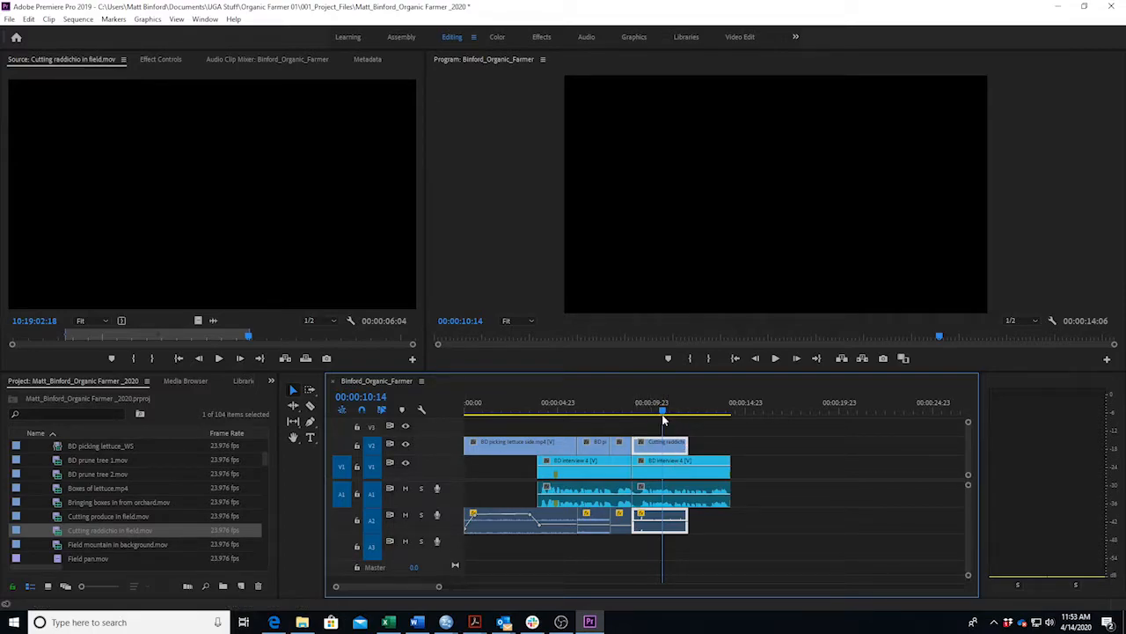
drag(664, 414, 632, 419)
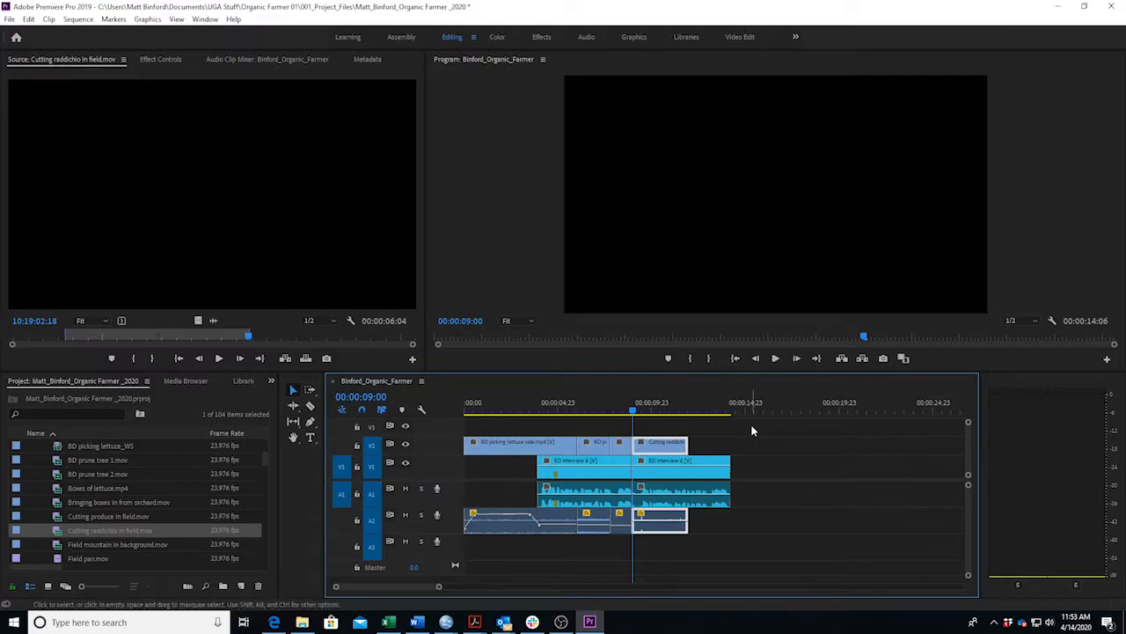
key(space)
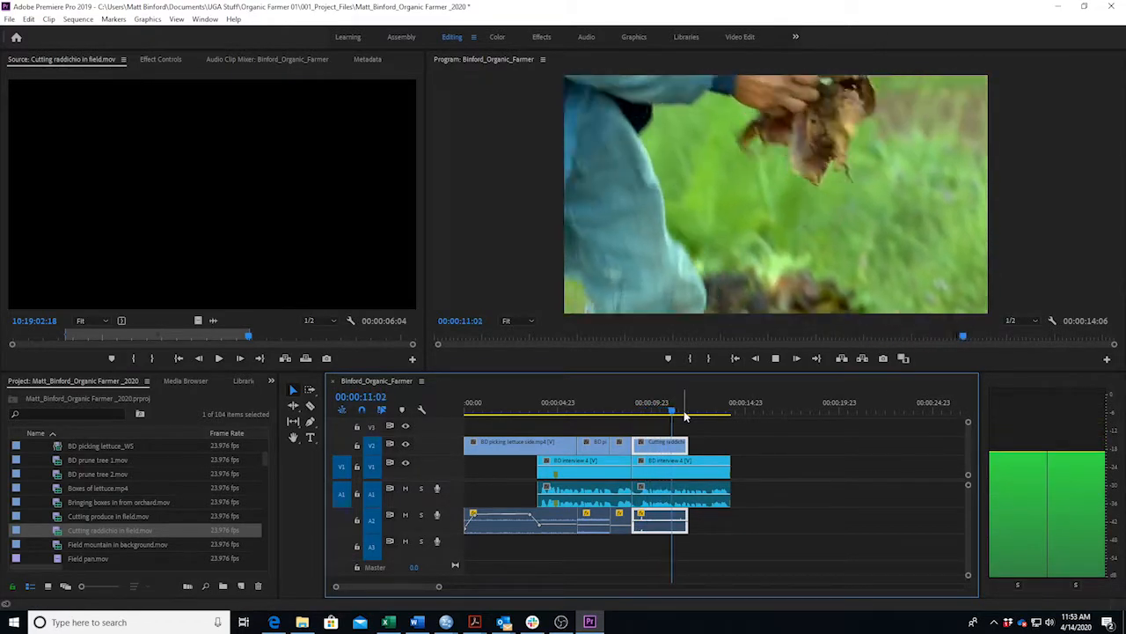
key(space)
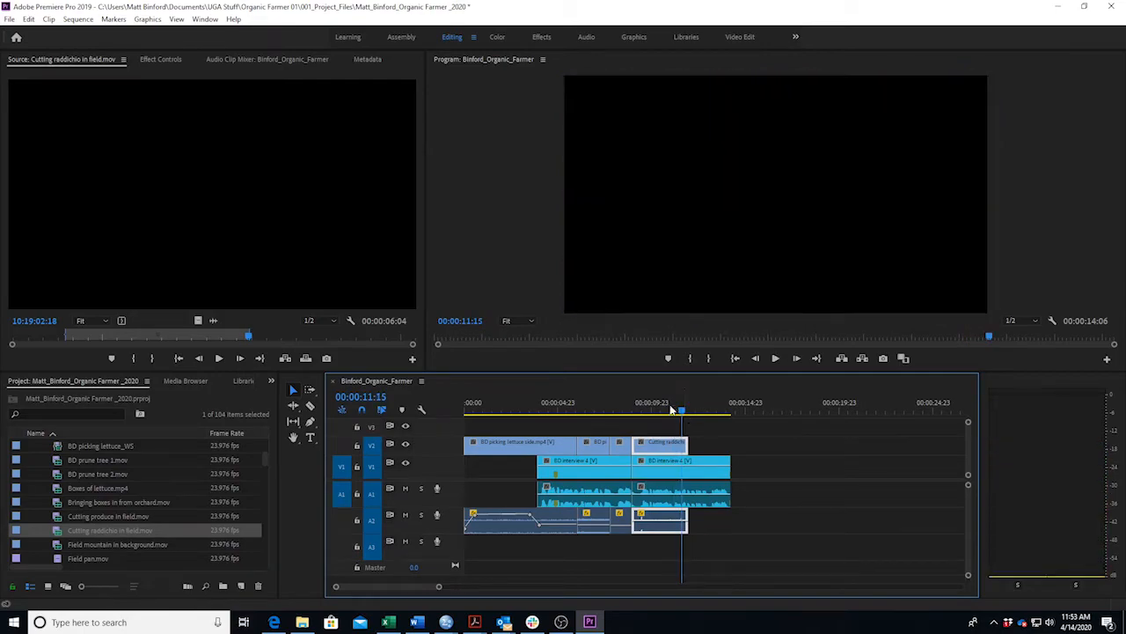
click(405, 489)
click(631, 407)
key(space)
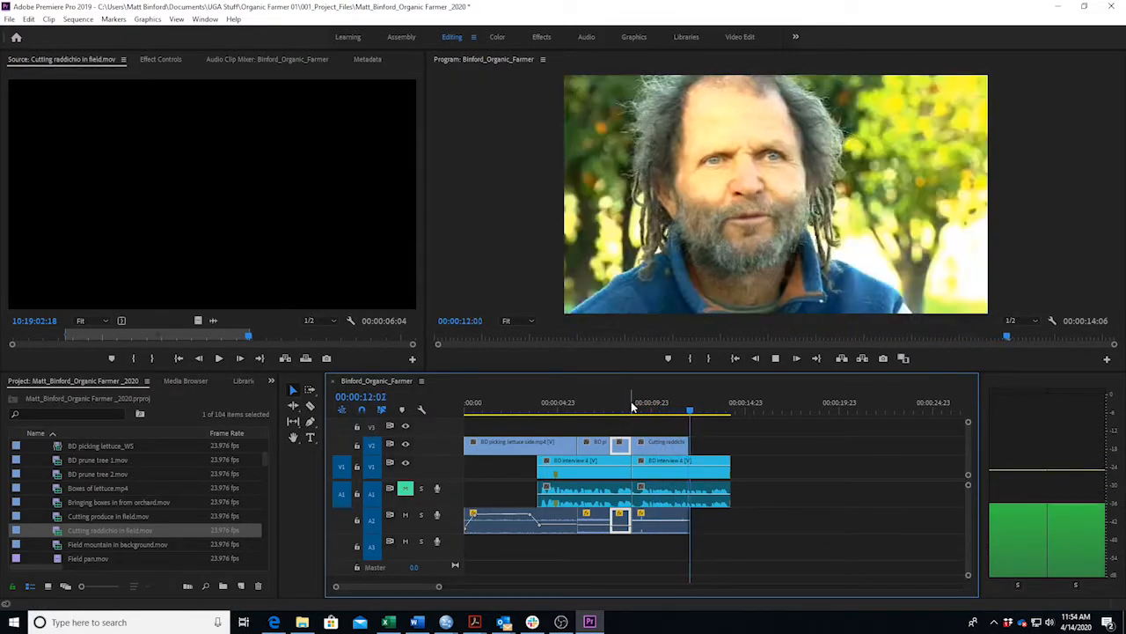
key(space)
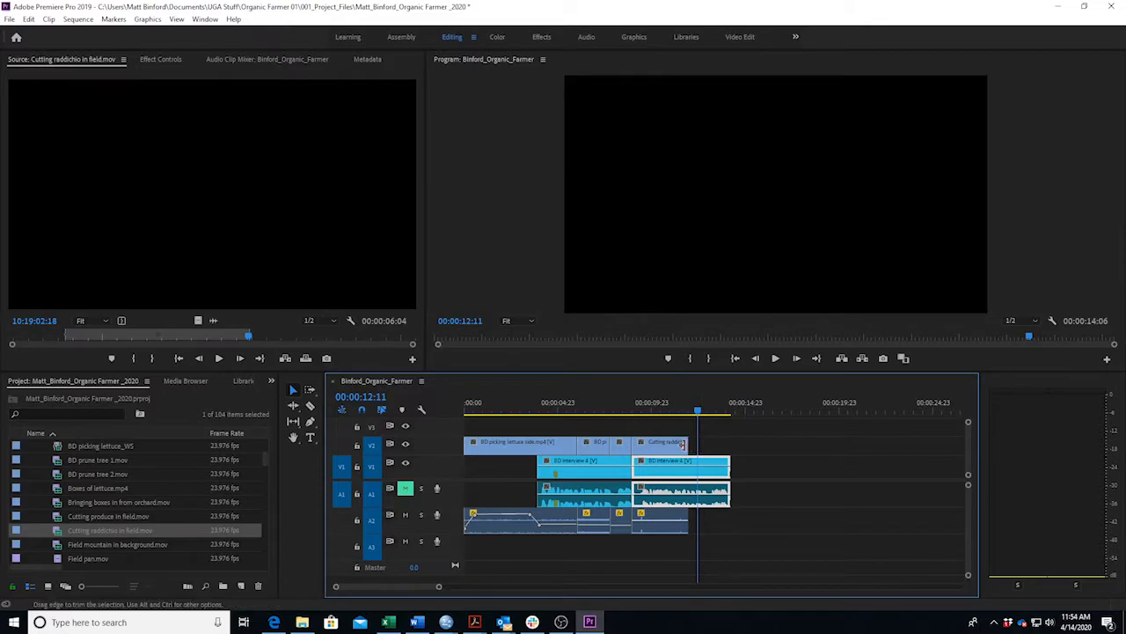
drag(686, 445, 789, 444)
click(640, 409)
key(space)
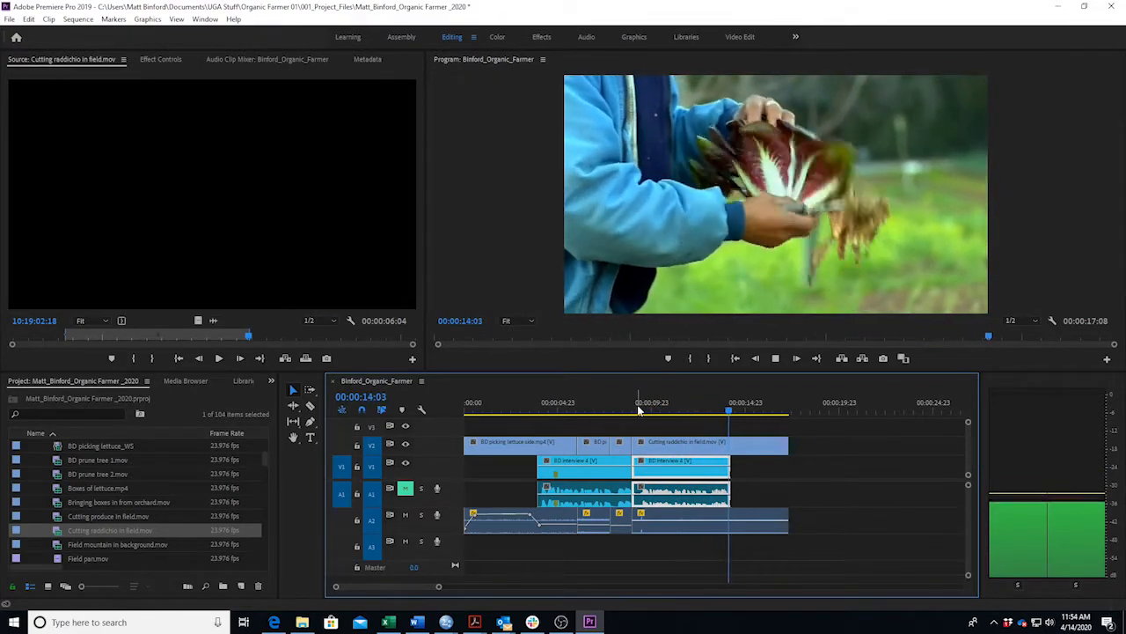
key(space)
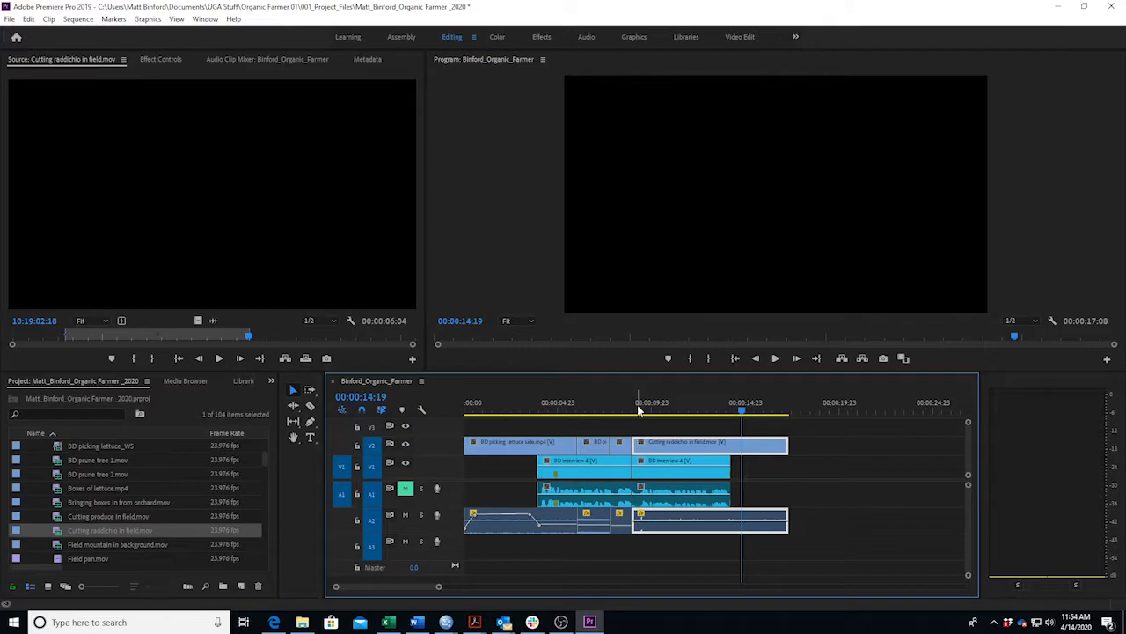
key(ctrl+z)
mouse_move(689, 410)
mouse_down()
mouse_move(632, 419)
mouse_move(699, 407)
mouse_move(669, 406)
mouse_up()
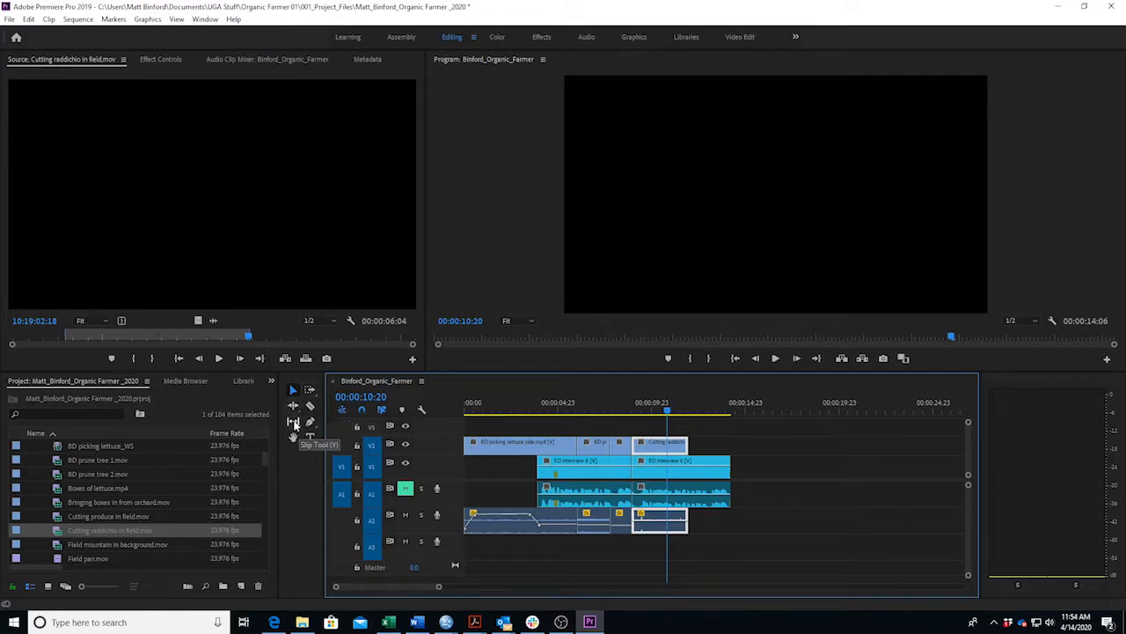
Switch to the Slip Tool from the Tools panel flyout.
click(293, 408)
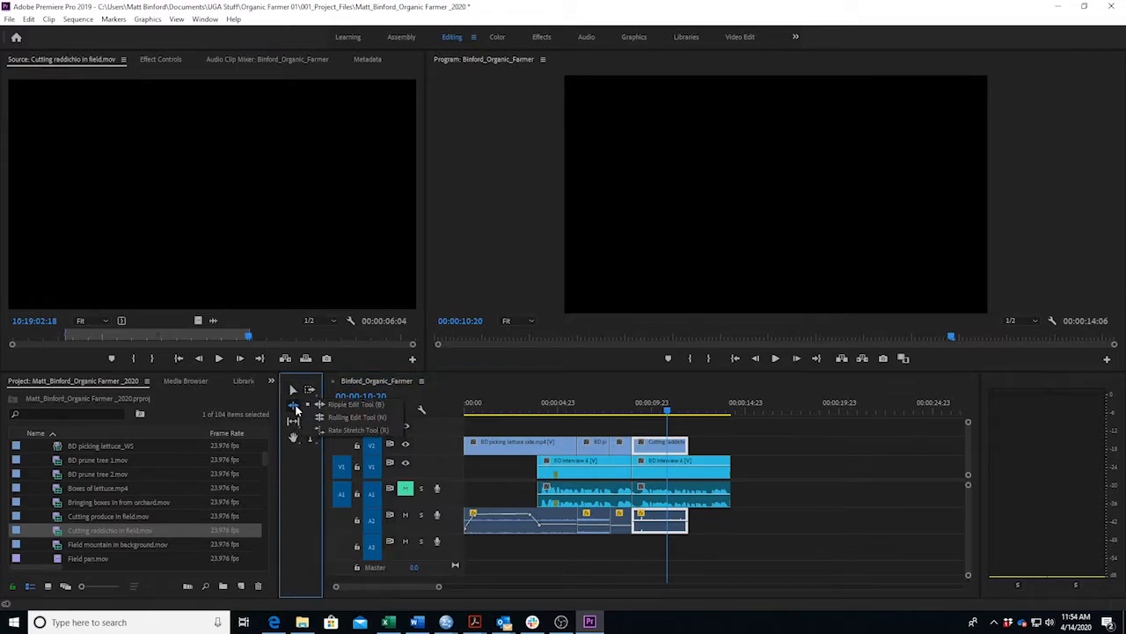
click(305, 466)
click(299, 423)
click(339, 420)
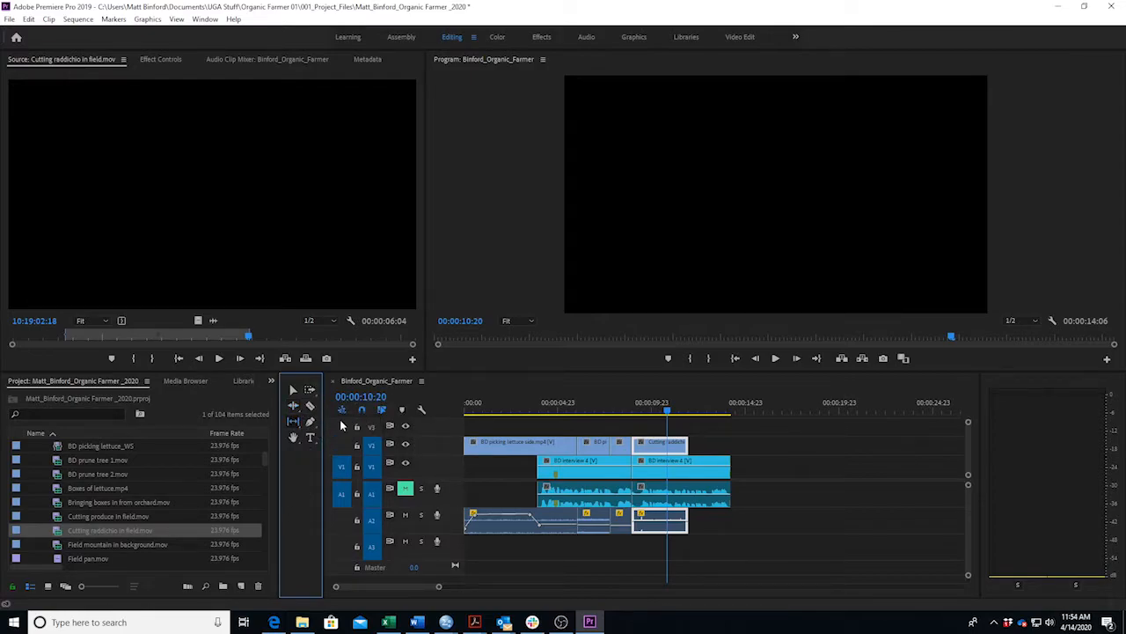
Slip the V2 raddichio clip's footage by -00:00:03:15 so it plays source 10:19:00:06 to 10:19:03:06.
drag(652, 445, 586, 441)
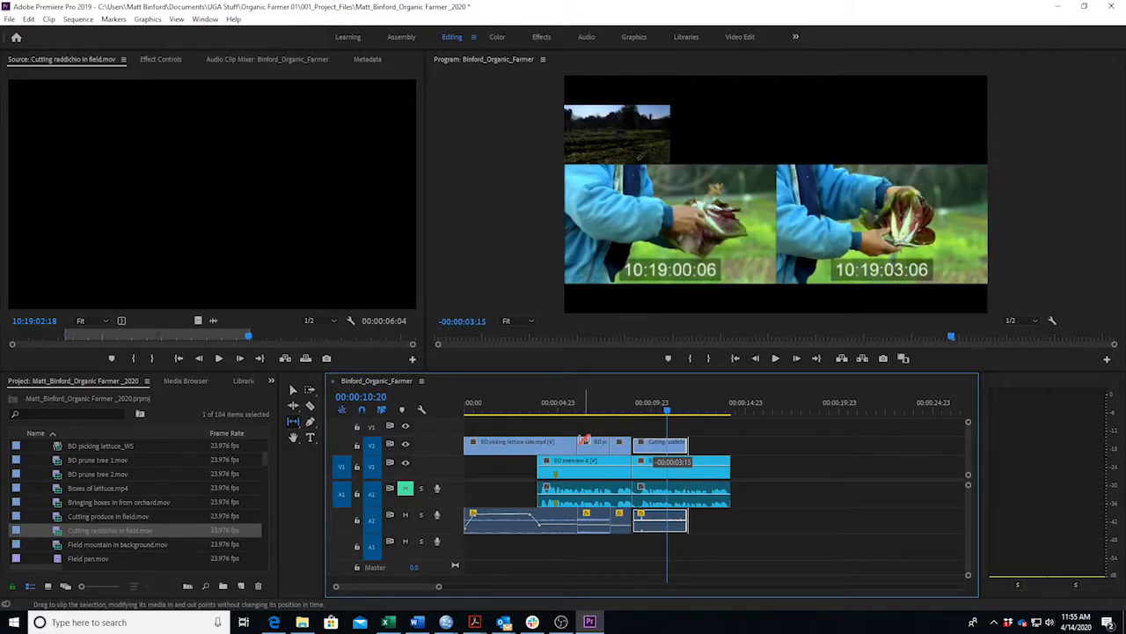
mouse_move(586, 439)
mouse_down()
mouse_move(653, 449)
mouse_move(583, 447)
mouse_up()
drag(584, 447, 585, 446)
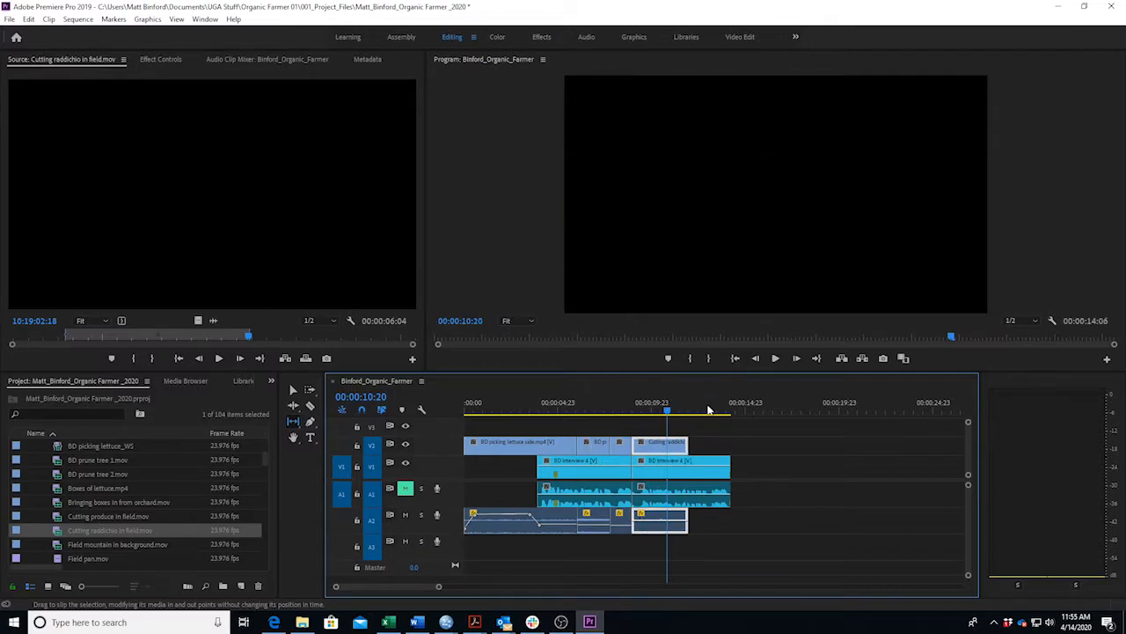
drag(667, 413, 614, 412)
key(space)
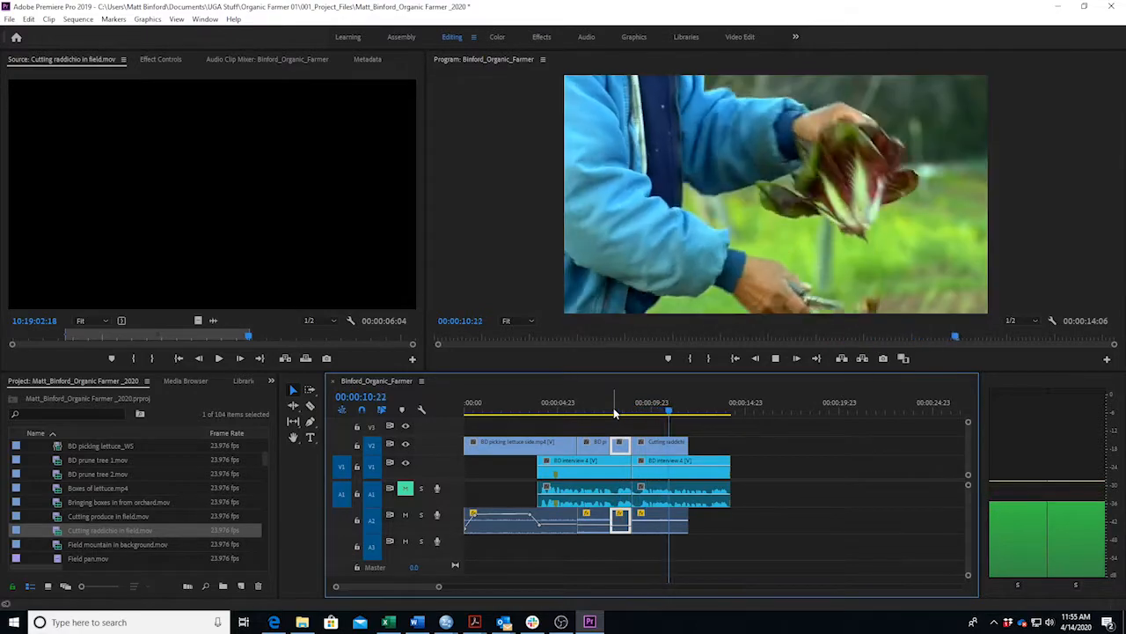
key(space)
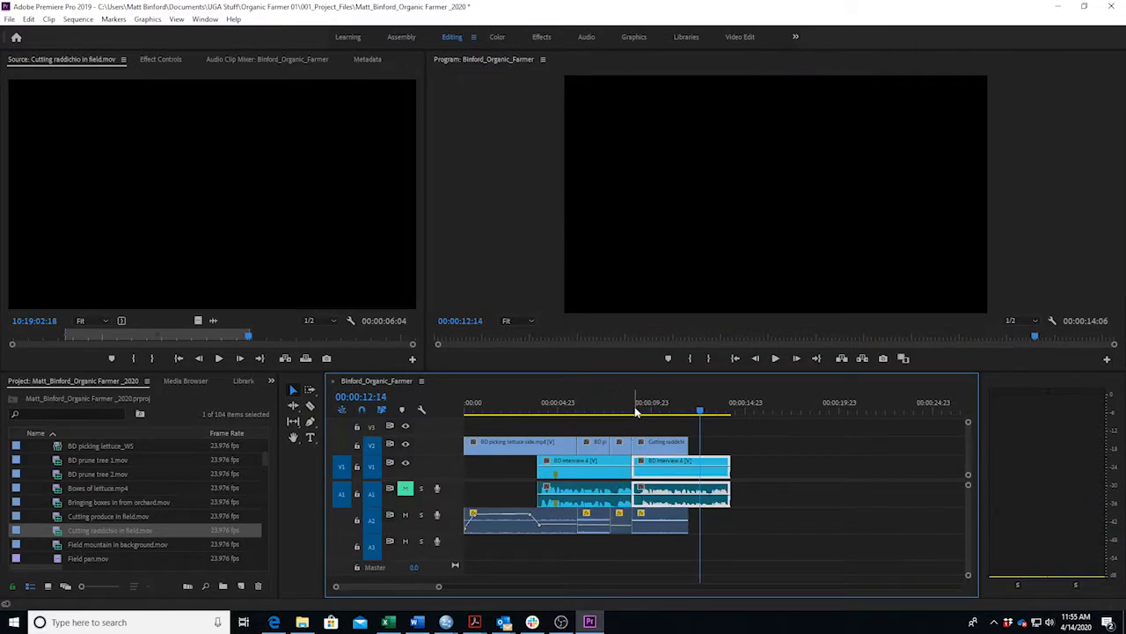
click(643, 413)
key(space)
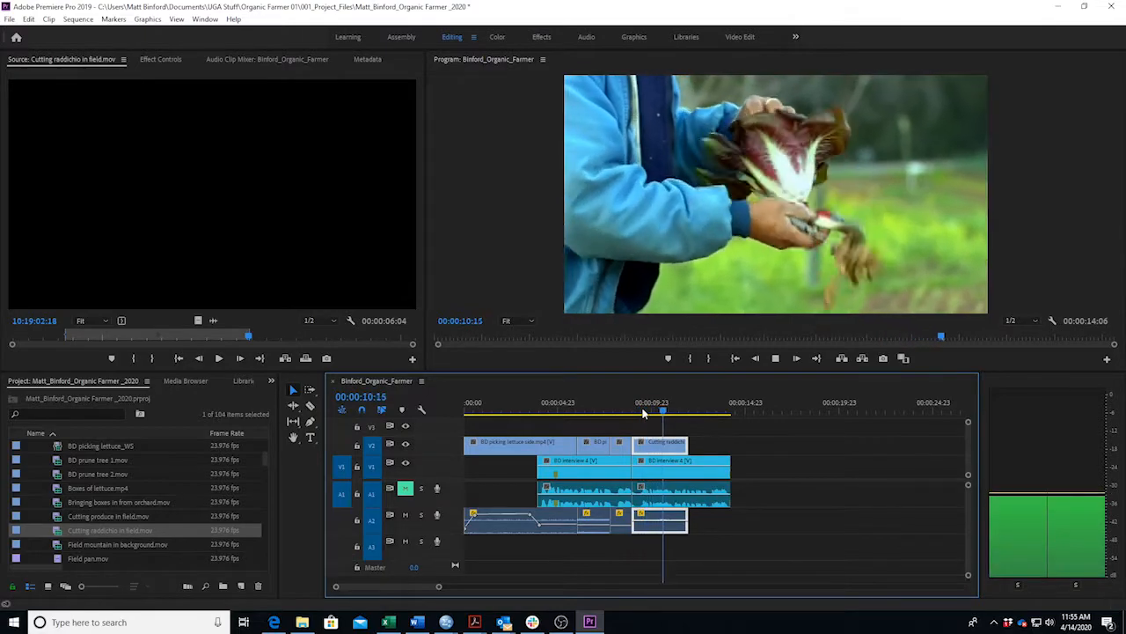
key(space)
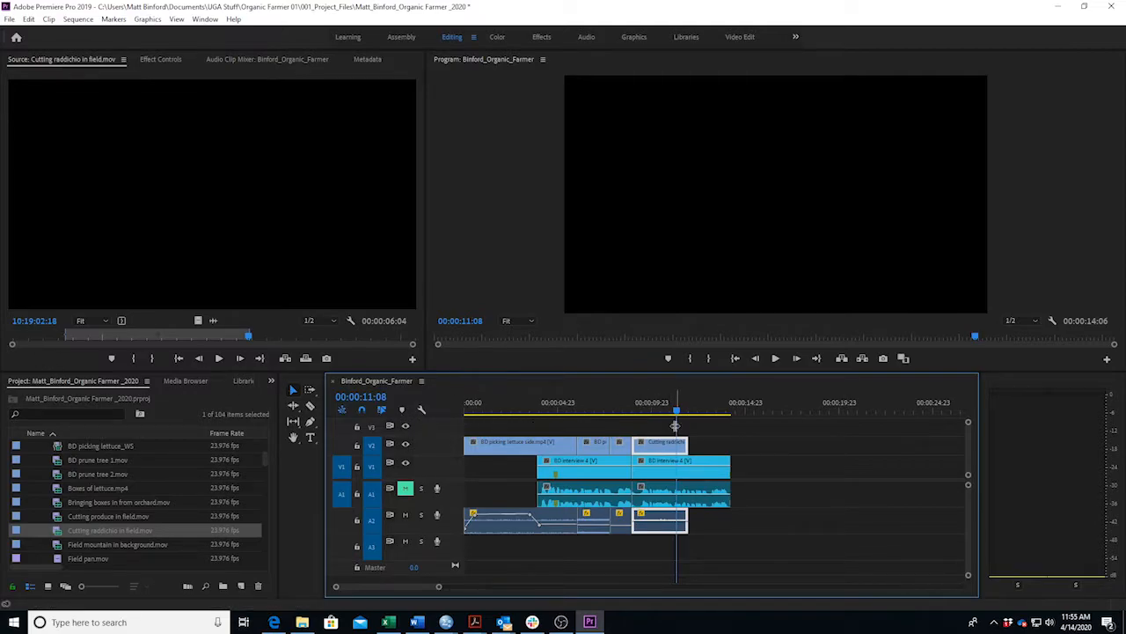
click(652, 412)
drag(652, 414, 666, 414)
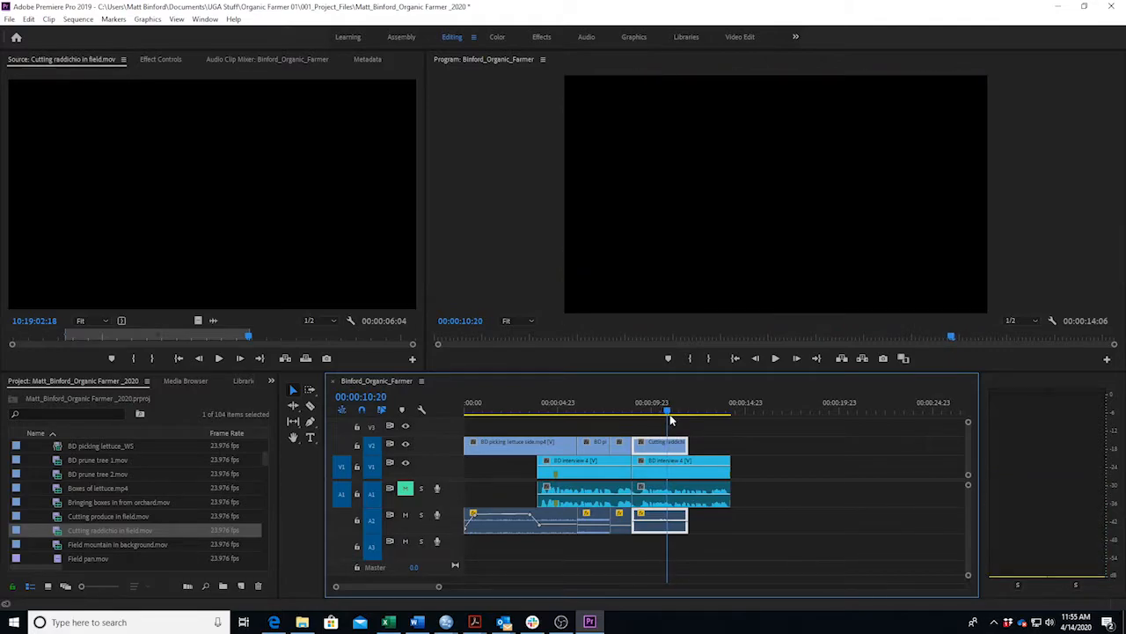
drag(438, 588, 414, 590)
mouse_move(716, 412)
mouse_down()
mouse_move(697, 410)
mouse_move(721, 413)
mouse_move(711, 425)
mouse_up()
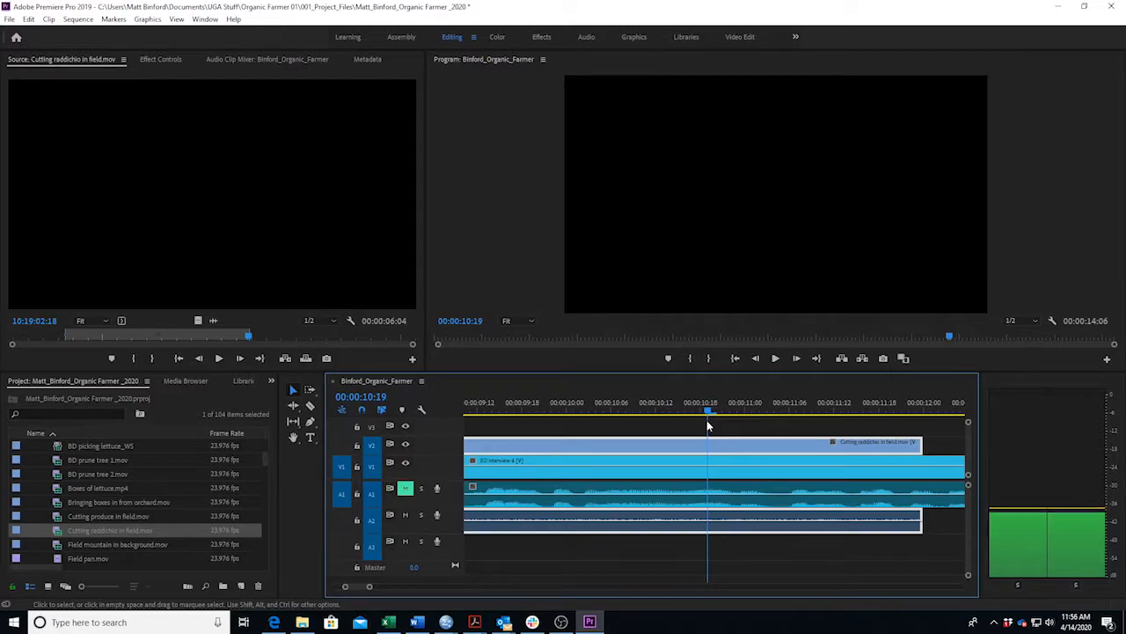
Razor-split the raddichio b-roll at 00:00:10:18 and again a few frames later.
drag(707, 421, 695, 419)
key(c)
click(700, 444)
key(Right)
key(Right)
key(Right)
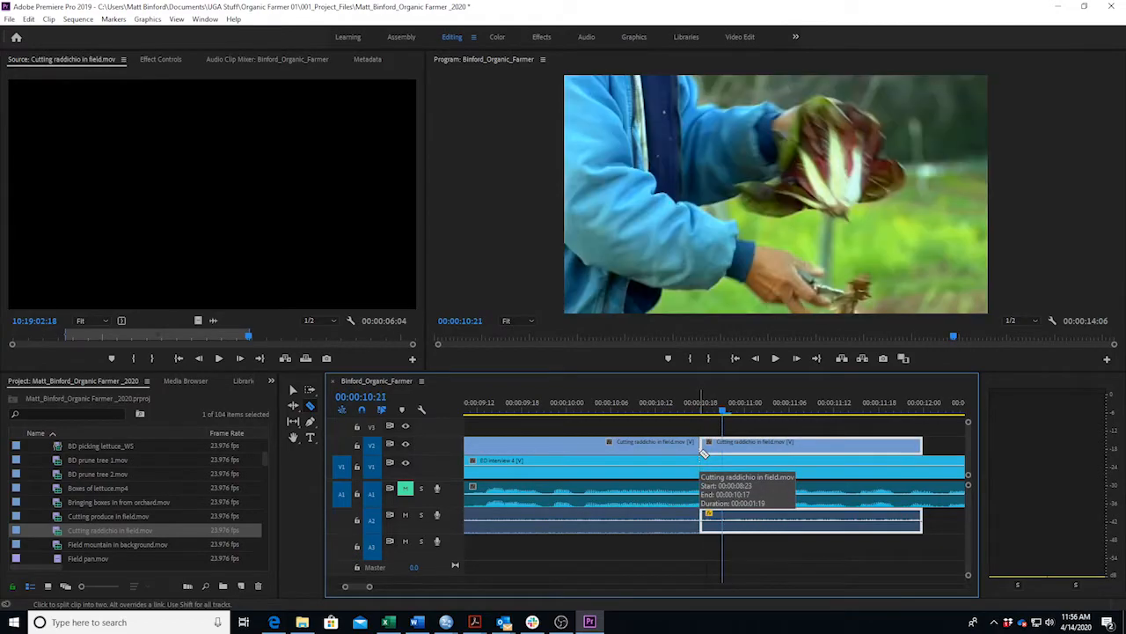
click(723, 449)
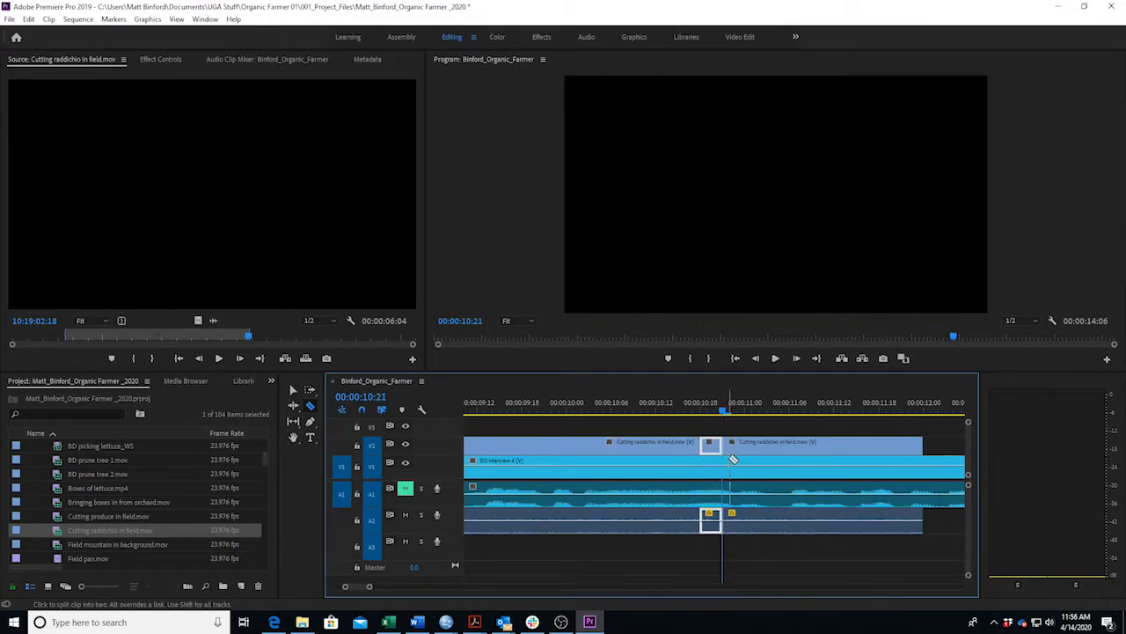
Delete the small split-off raddichio piece and slide the right piece left to close the gap.
key(v)
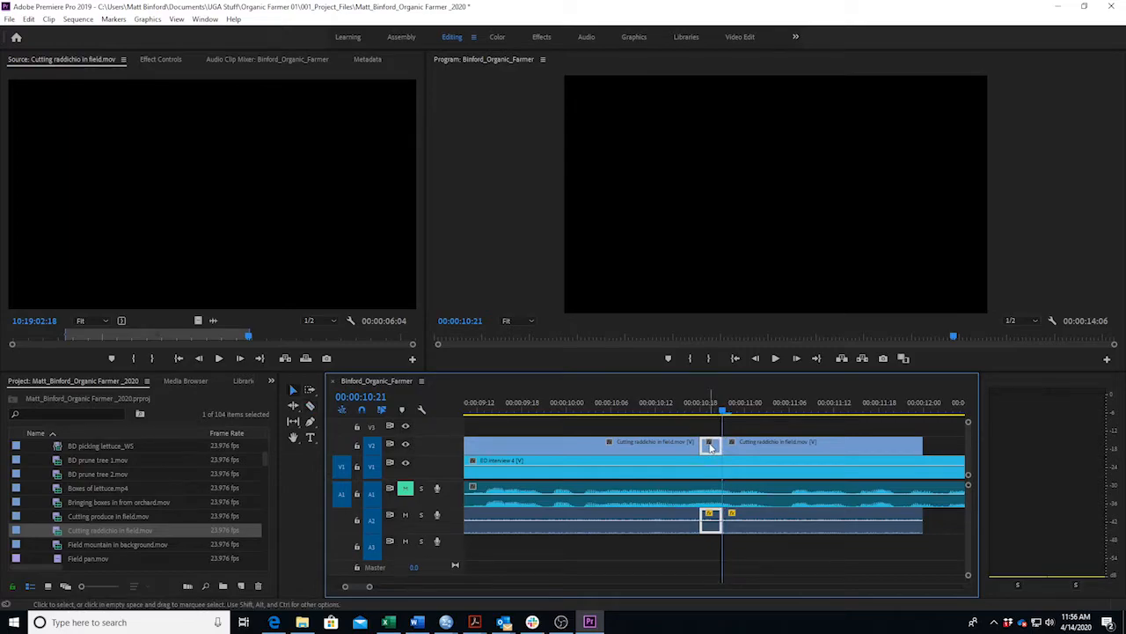
key(Delete)
drag(743, 447, 730, 449)
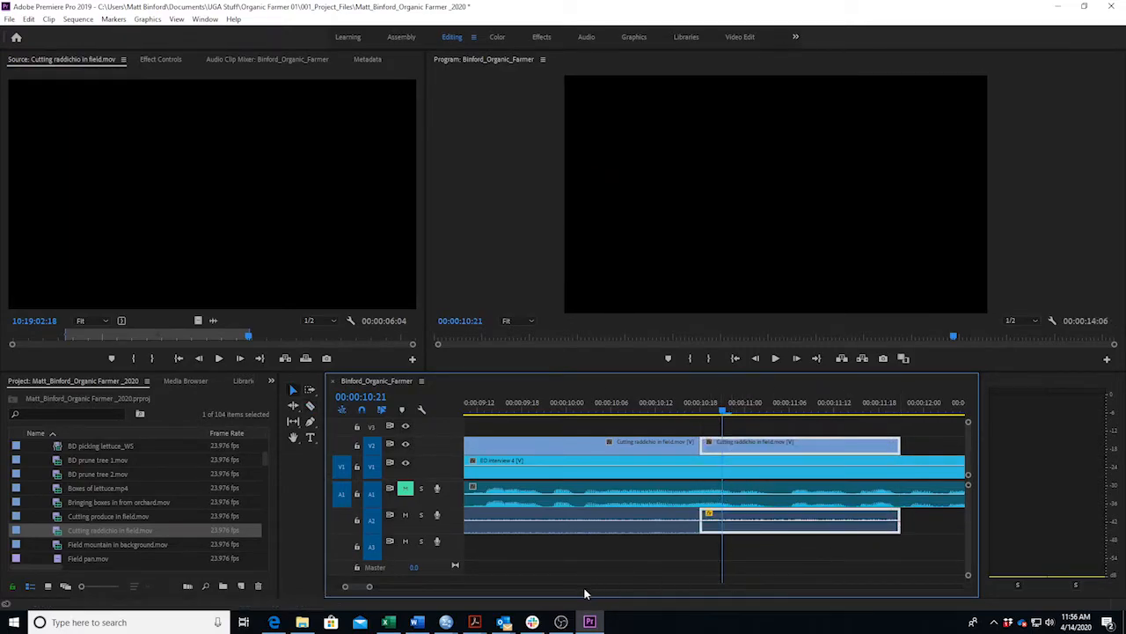
drag(369, 586, 410, 586)
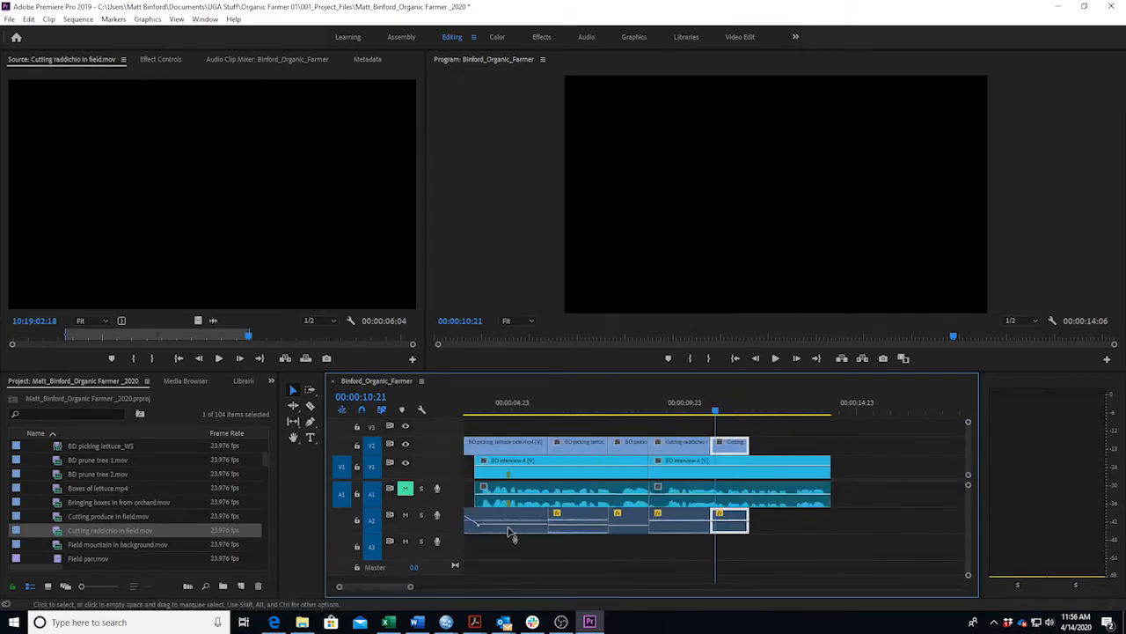
Play back the cut from about 00:00:09:00 and stop at 00:00:10:19 to inspect it.
drag(707, 407, 651, 411)
key(space)
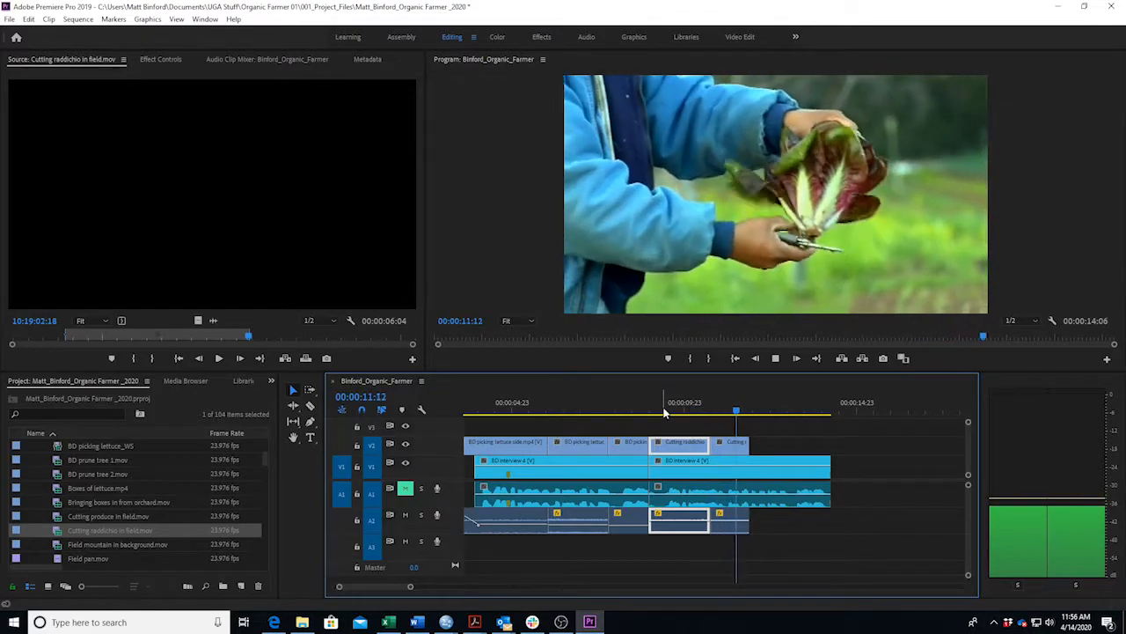
click(727, 441)
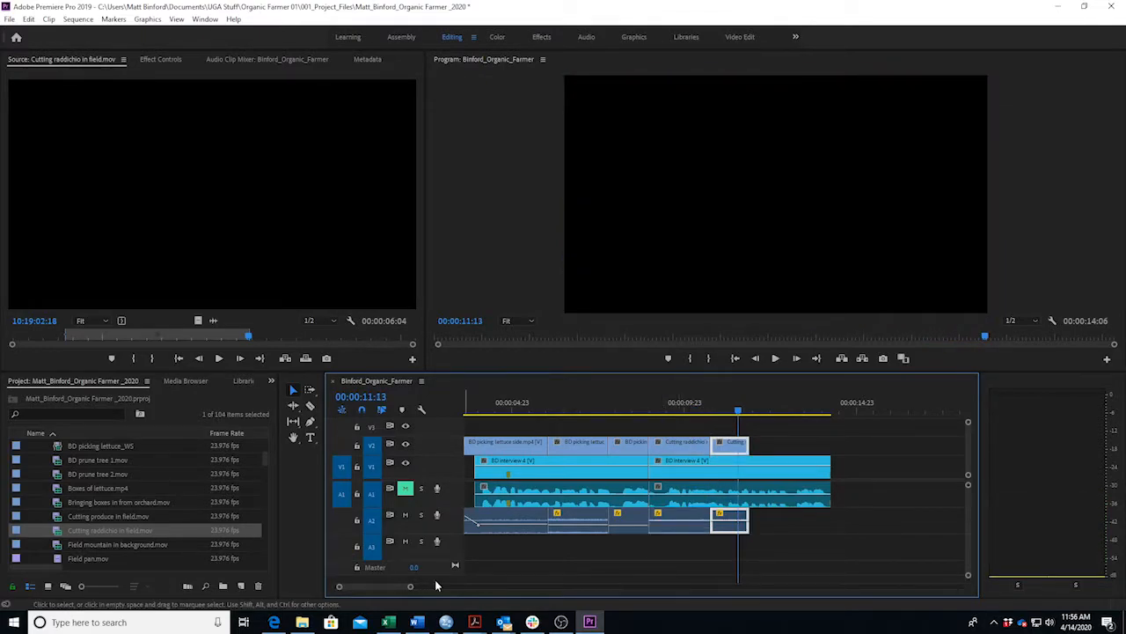
drag(412, 588, 381, 591)
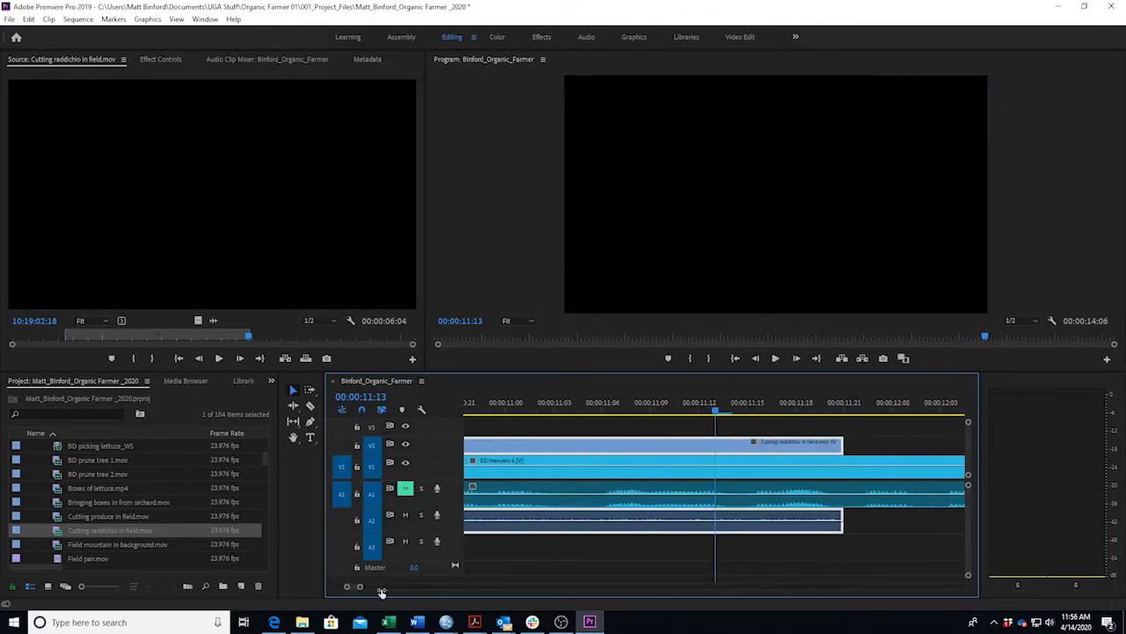
key(Left)
key(Left)
key(Left)
key(Left)
key(Left)
key(Left)
key(Left)
key(Left)
key(Left)
key(Left)
key(Left)
key(Left)
key(Left)
key(Left)
key(Left)
key(Left)
key(Left)
key(Left)
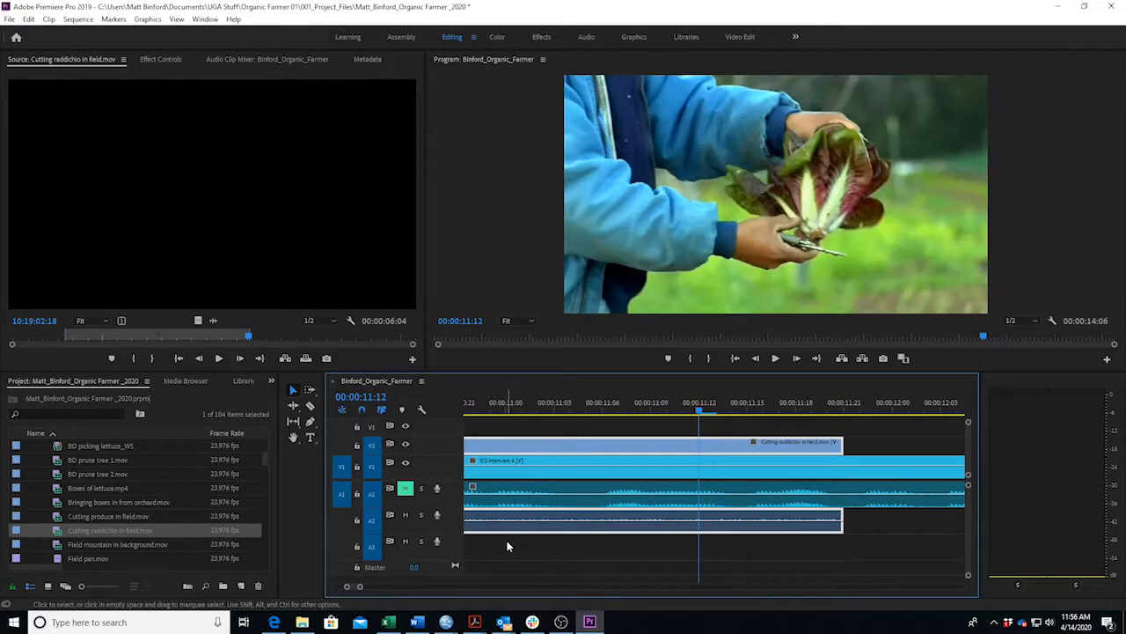
Split the raddichio b-roll at 00:00:10:22 and 00:00:10:20 with the Razor tool.
key(Left)
key(Left)
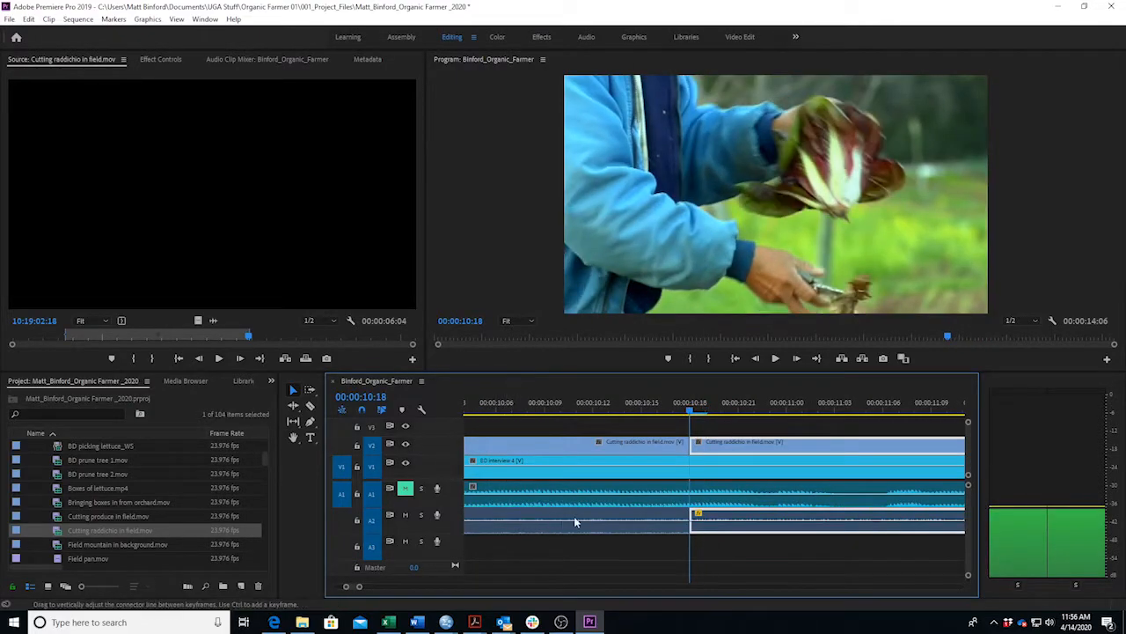
key(Right)
key(Right)
key(Right)
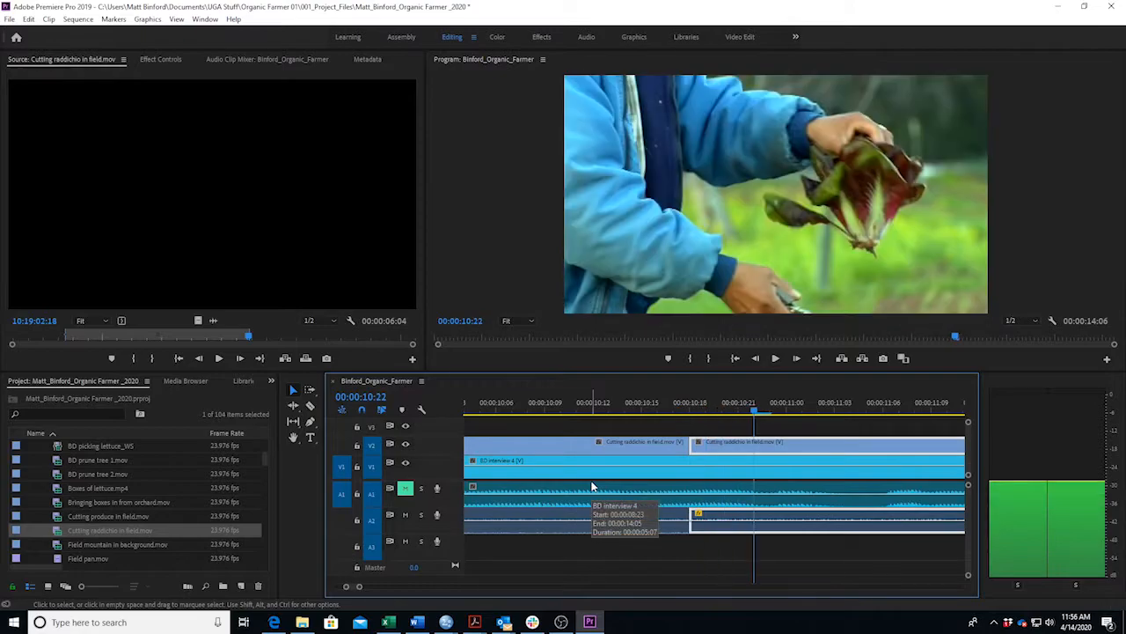
key(Right)
key(Left)
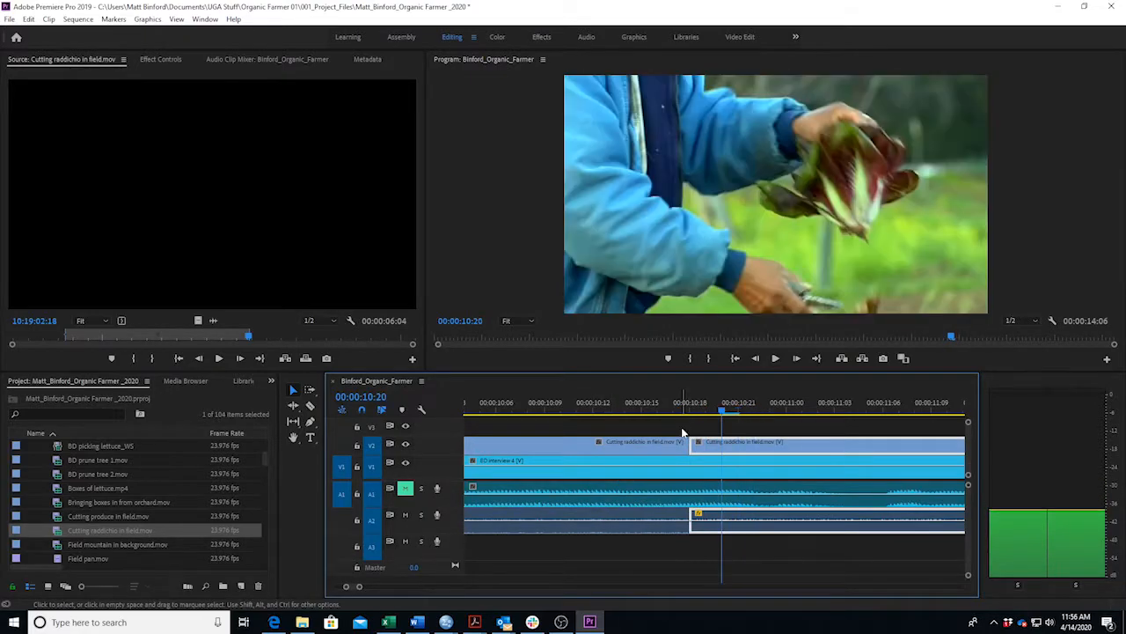
key(c)
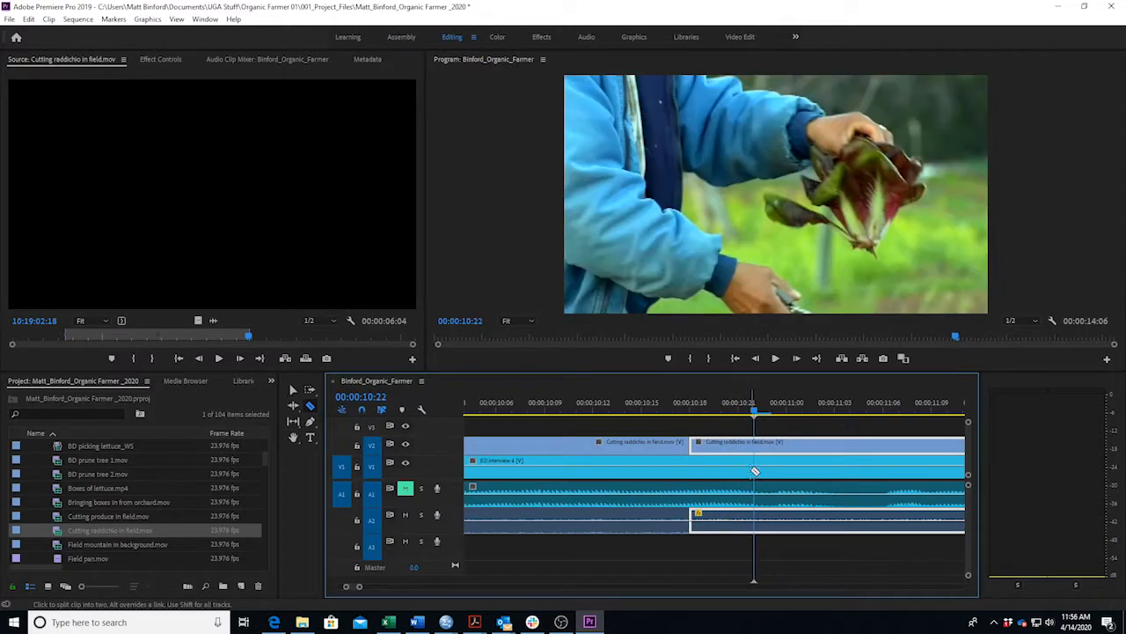
click(754, 451)
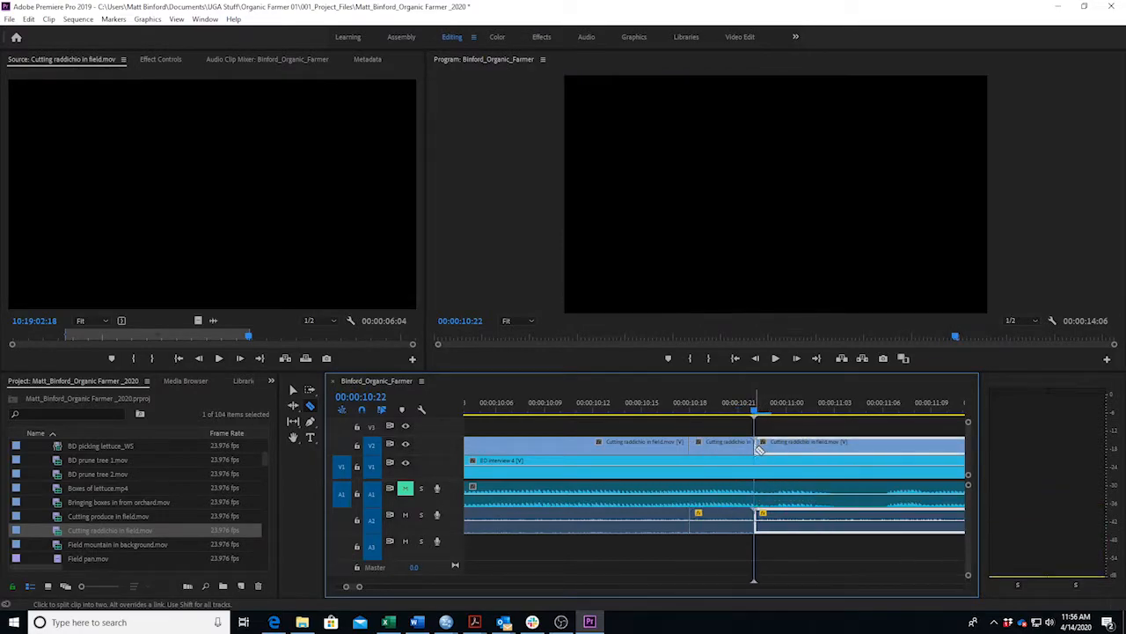
click(722, 410)
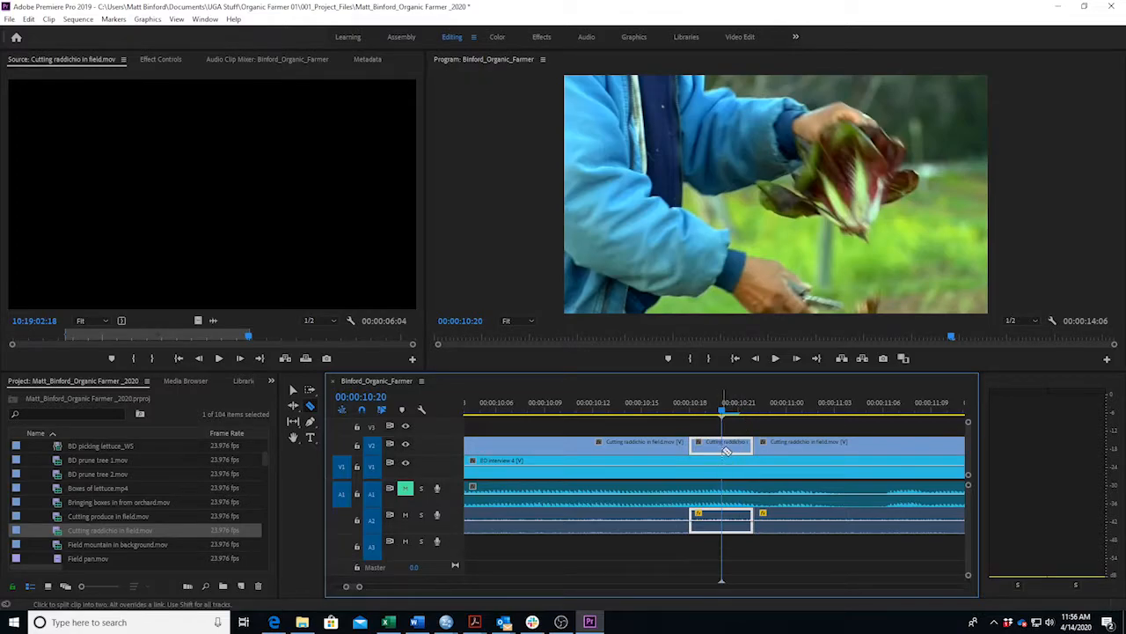
click(730, 449)
click(727, 447)
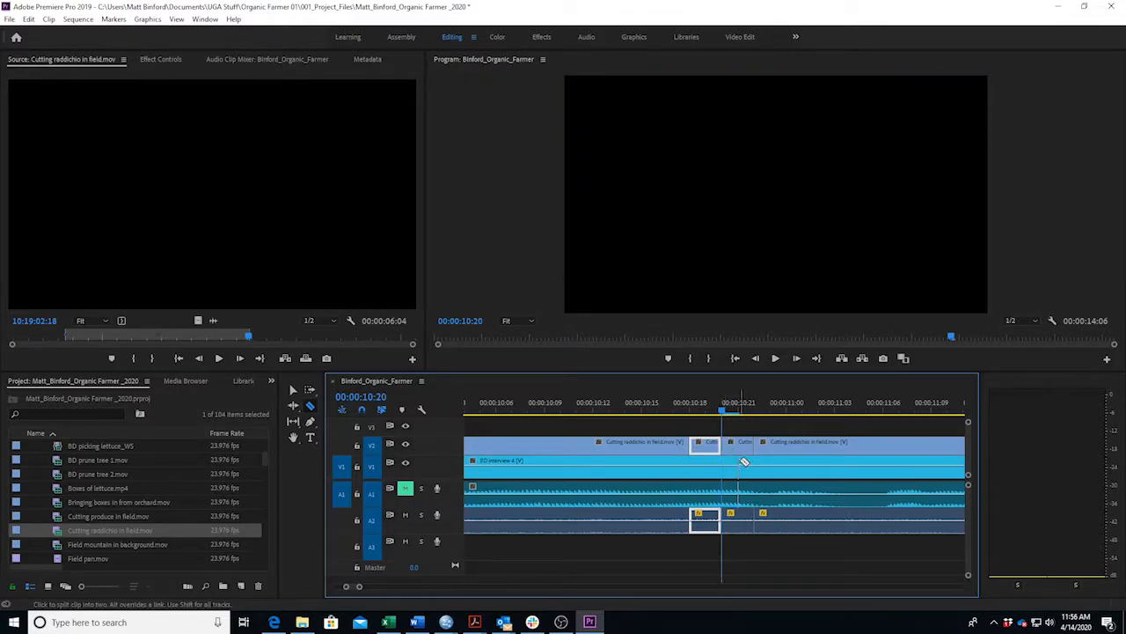
Select all the raddichio b-roll pieces on V2 and A2 and delete them.
key(v)
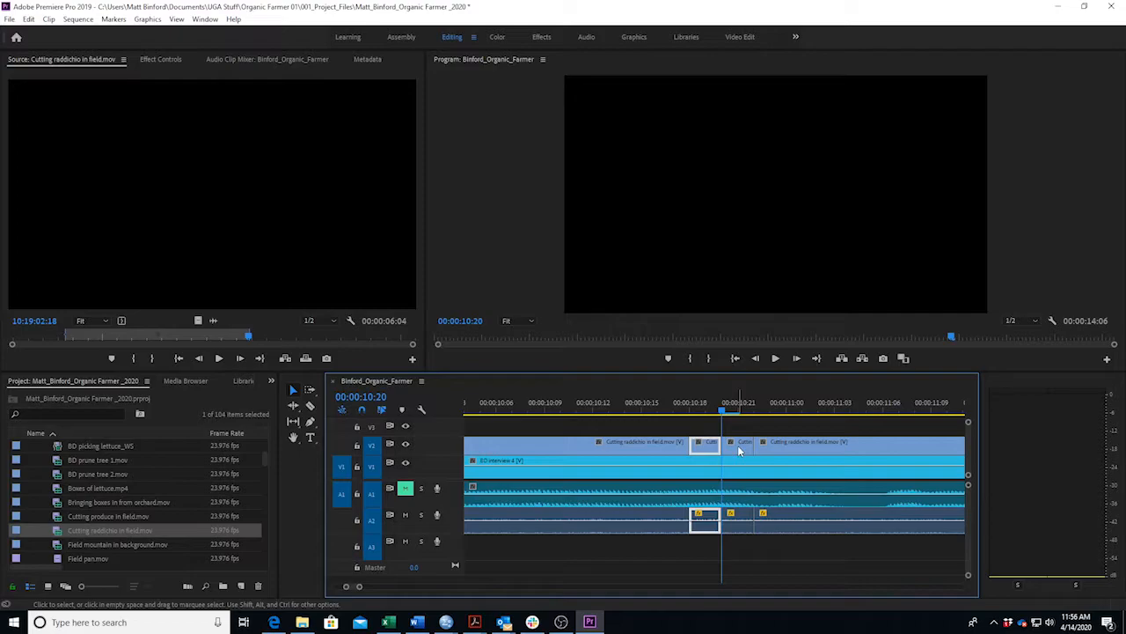
drag(360, 587, 402, 587)
drag(737, 446, 660, 444)
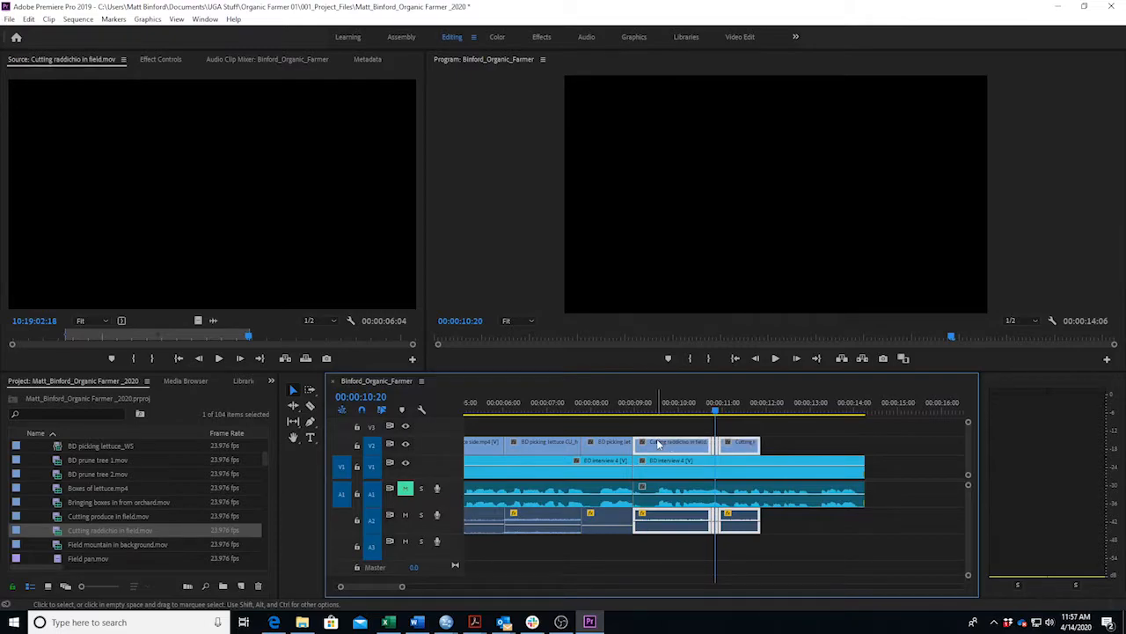
key(Delete)
Mark a 00:00:01:10 range of Cutting raddichio in field.mov and drop it on V2 near 00:00:09:00.
drag(172, 334, 260, 345)
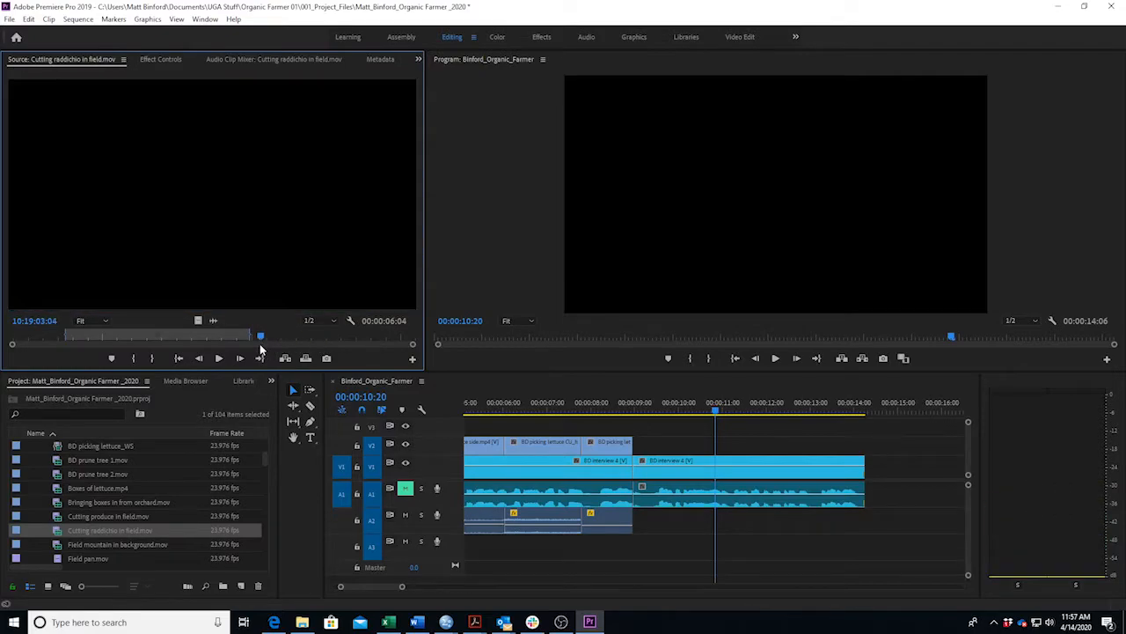
key(i)
key(space)
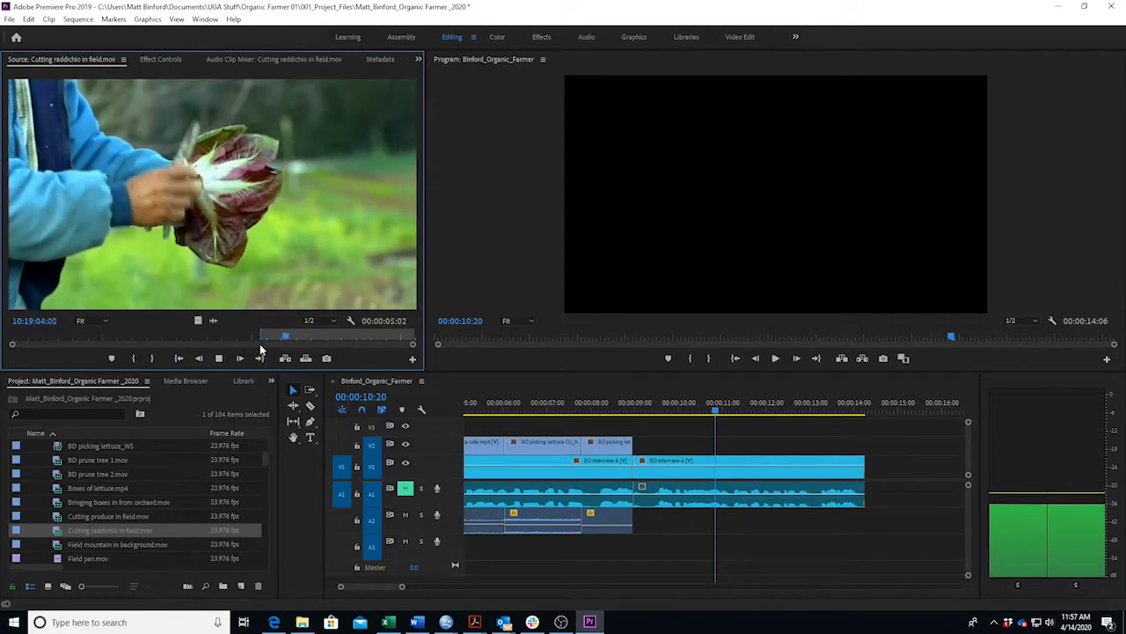
key(space)
key(o)
drag(271, 300, 636, 447)
Review the new radicchio placement, stopping the playhead at 00:00:11:22.
click(631, 411)
key(space)
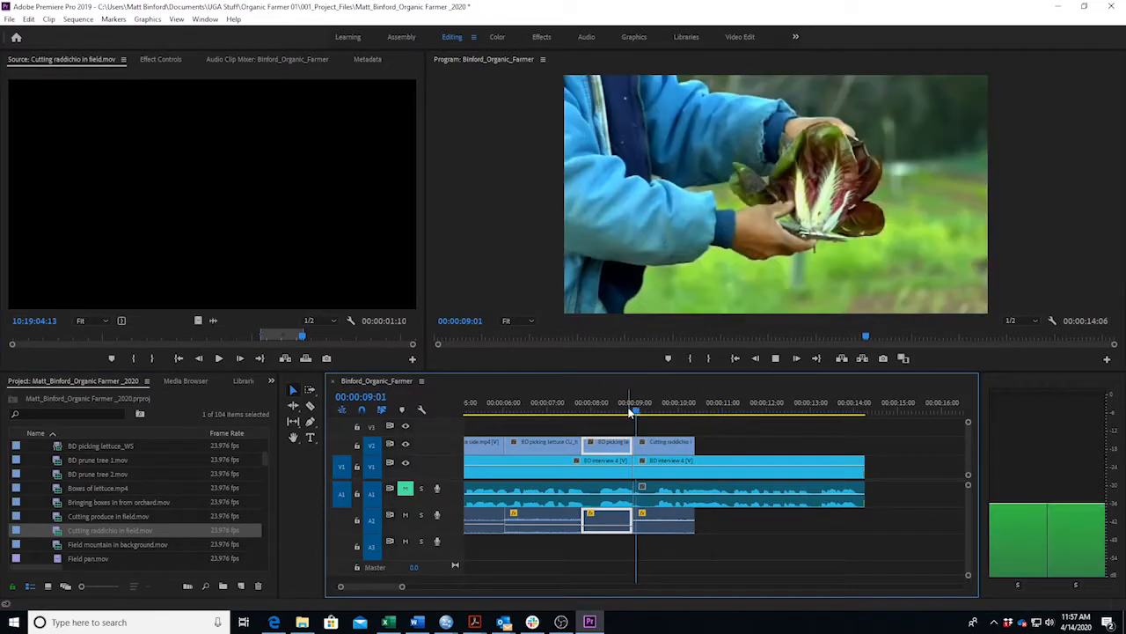
key(space)
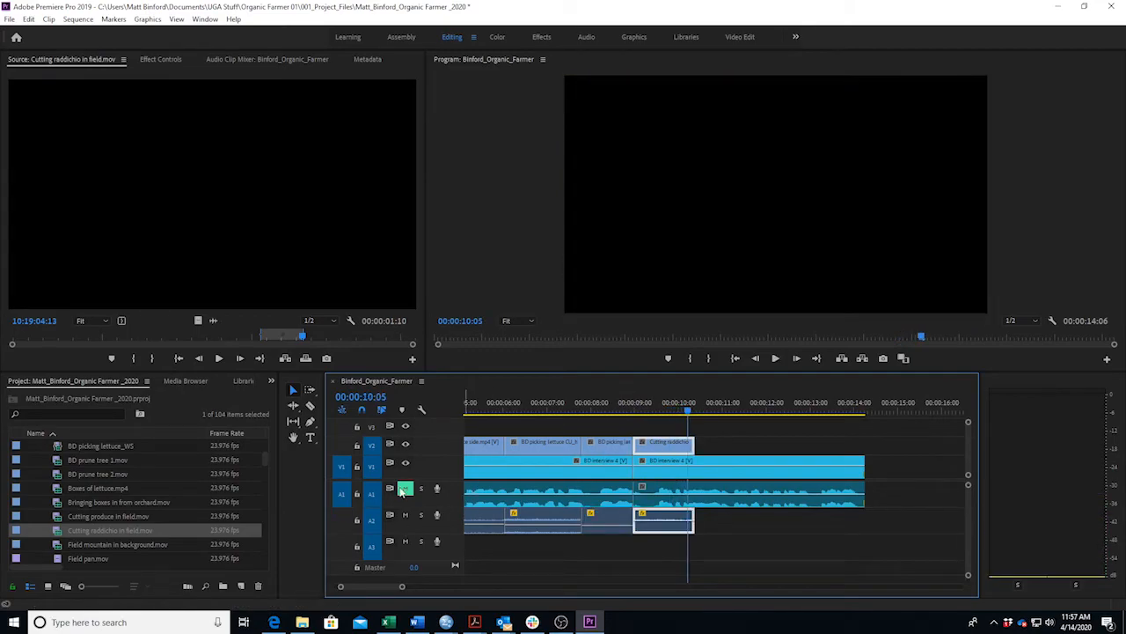
click(641, 411)
key(space)
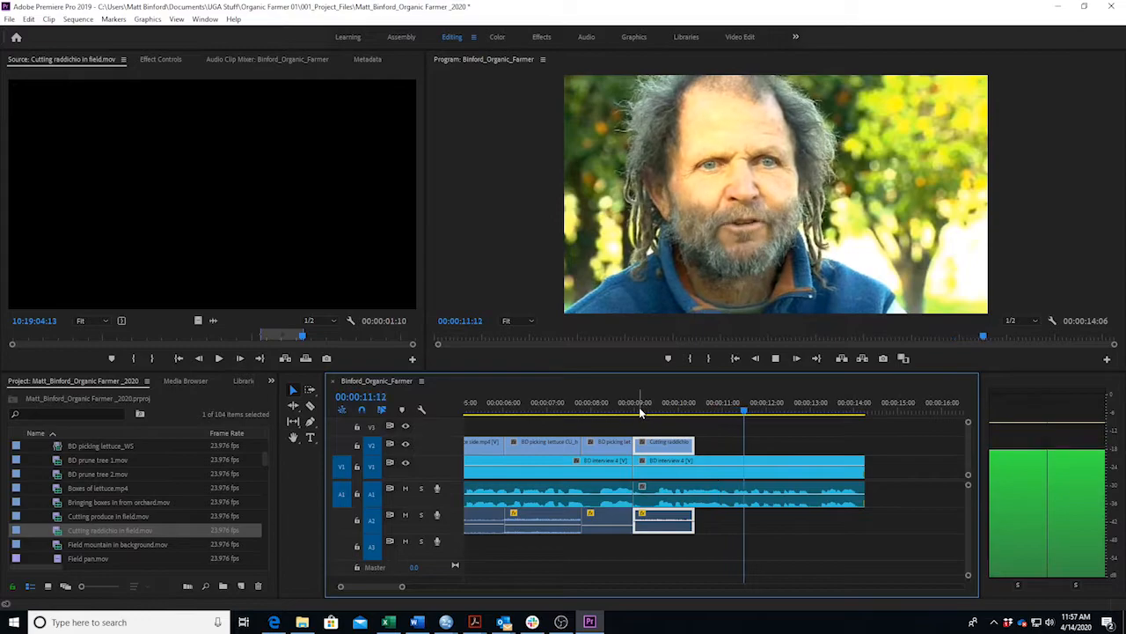
key(space)
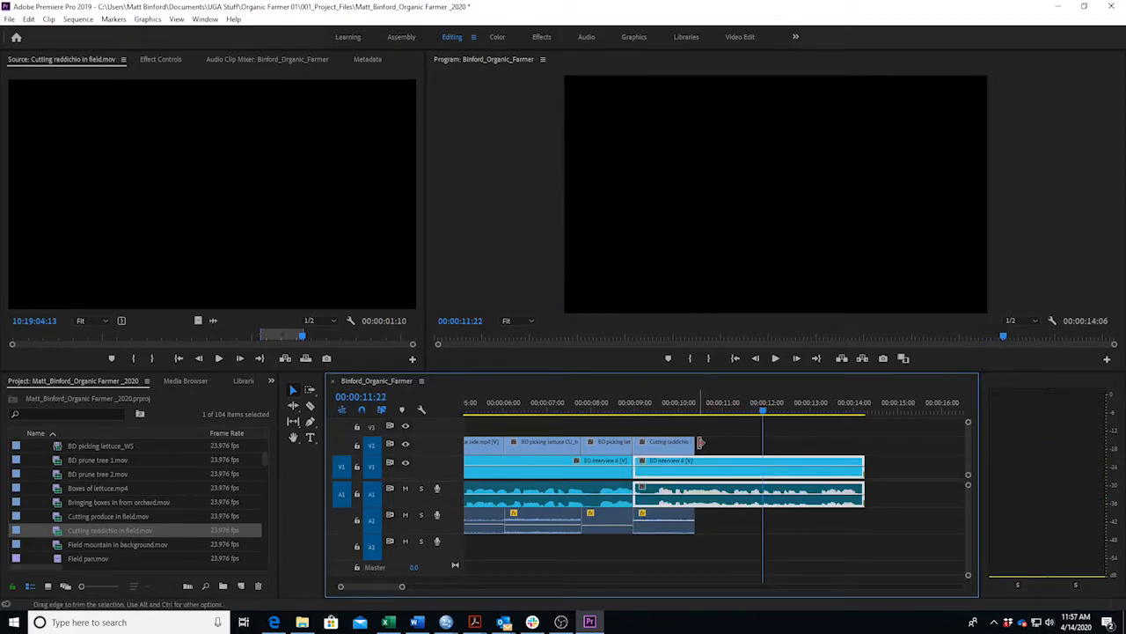
Extend the radicchio clip's end to 00:00:11:22 and replay the revised edit.
drag(693, 442, 754, 442)
drag(731, 403, 610, 414)
key(space)
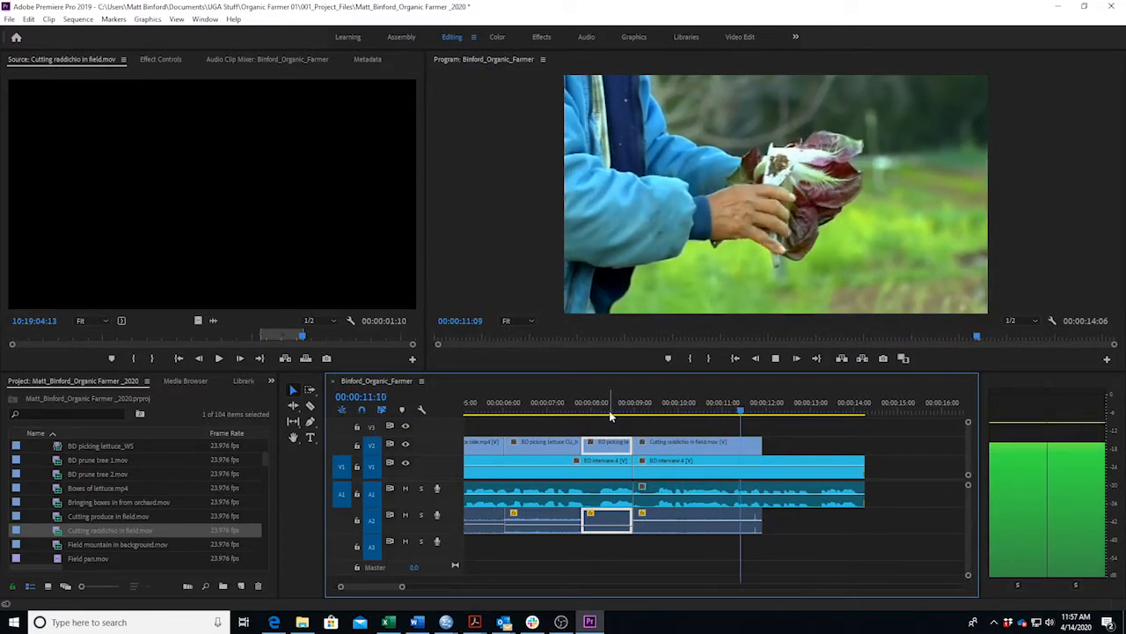
key(space)
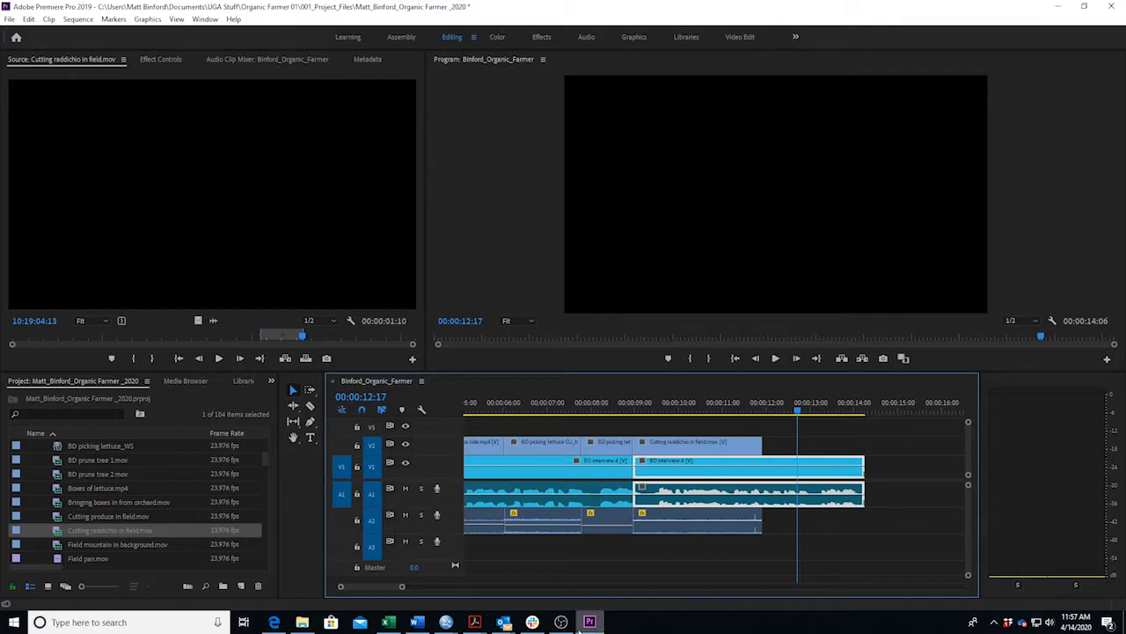
Highlight the Veg box shot and its audio line in the script, then replay from 00:00:11:12.
click(416, 622)
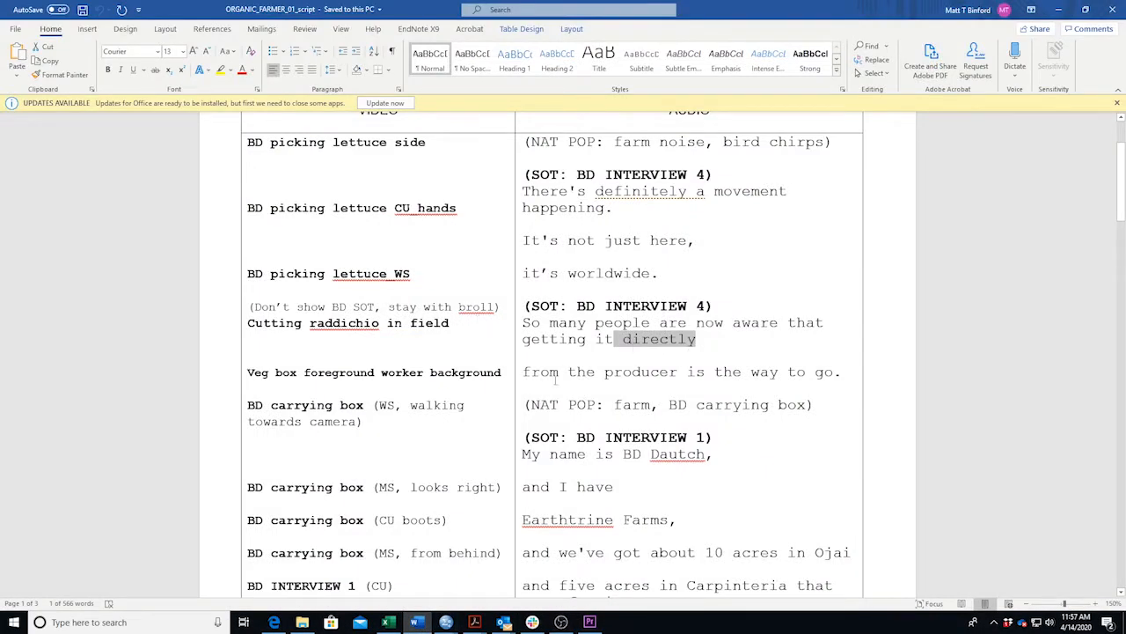
drag(250, 376, 503, 376)
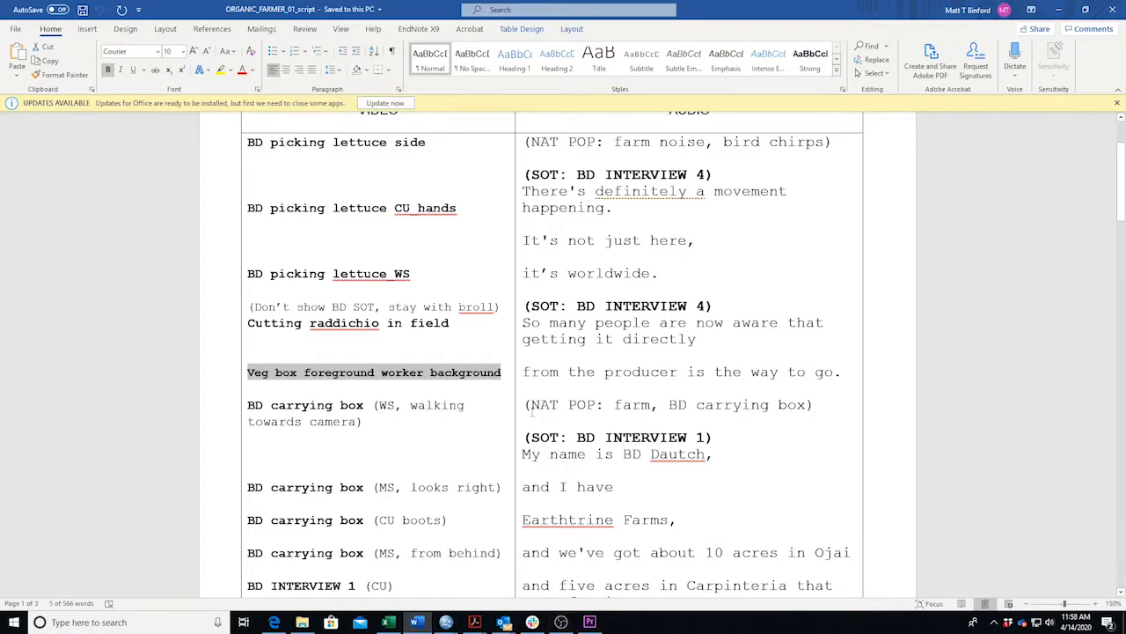
drag(524, 374, 792, 388)
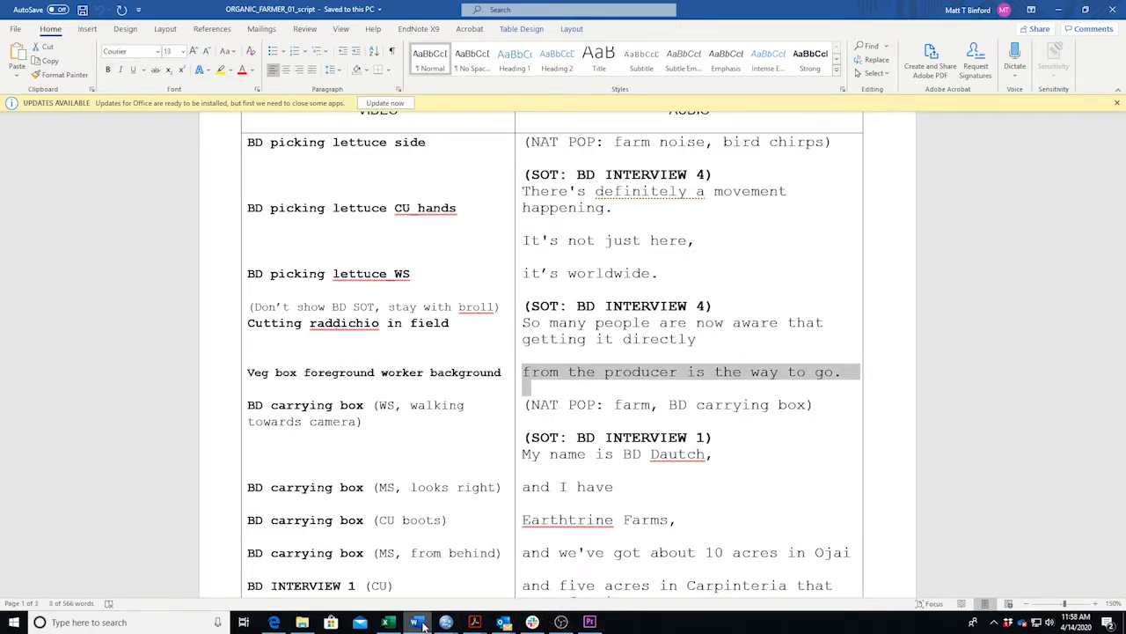
click(418, 622)
click(746, 412)
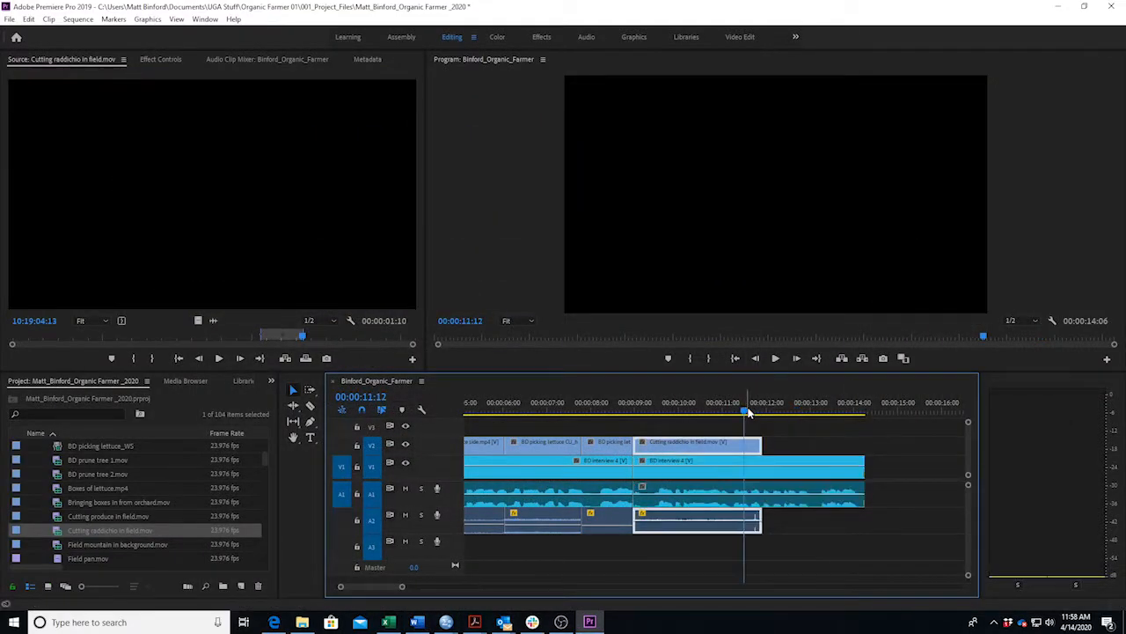
key(space)
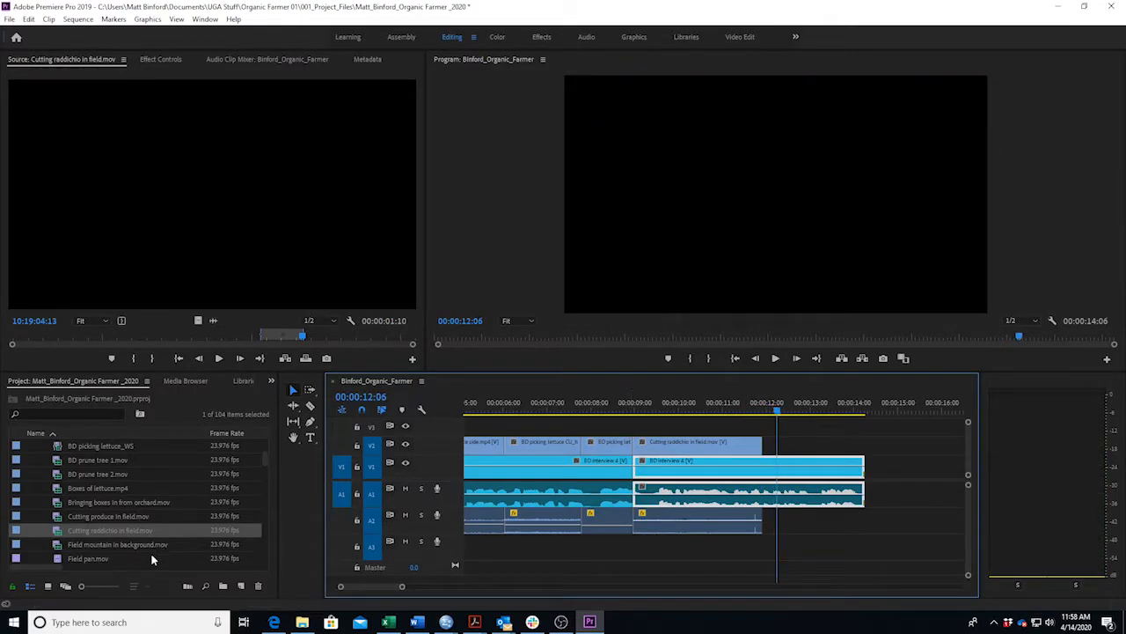
Preview the Veg box foreground worker background clip and mark its Out point at 00:58:18:03.
scroll(129, 515, down, 5)
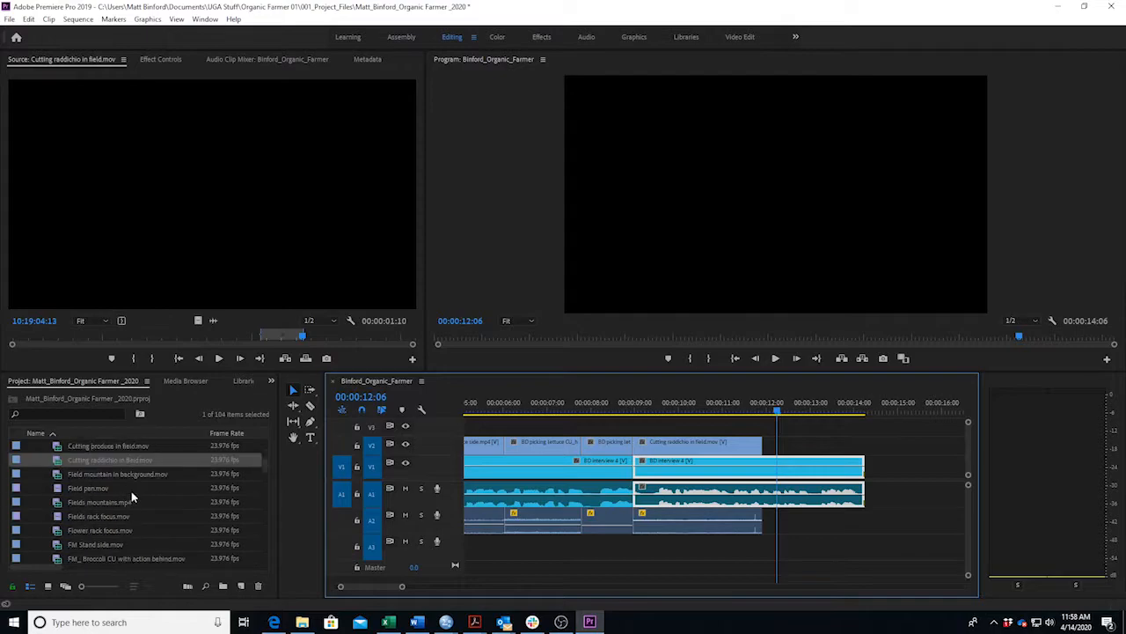
scroll(134, 485, down, 8)
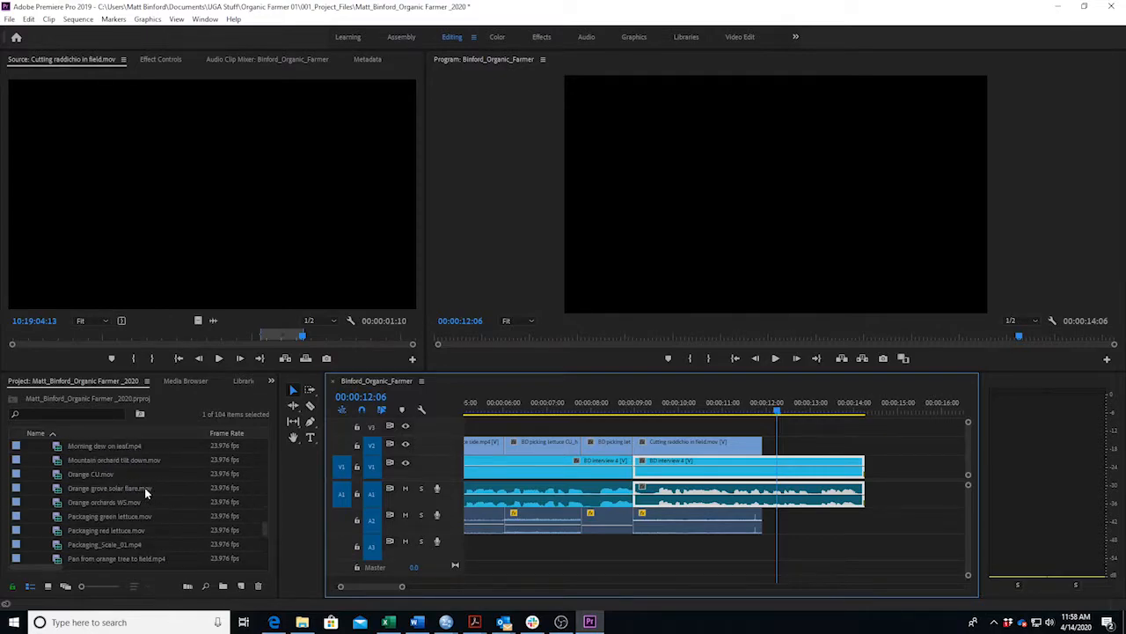
scroll(145, 493, down, 3)
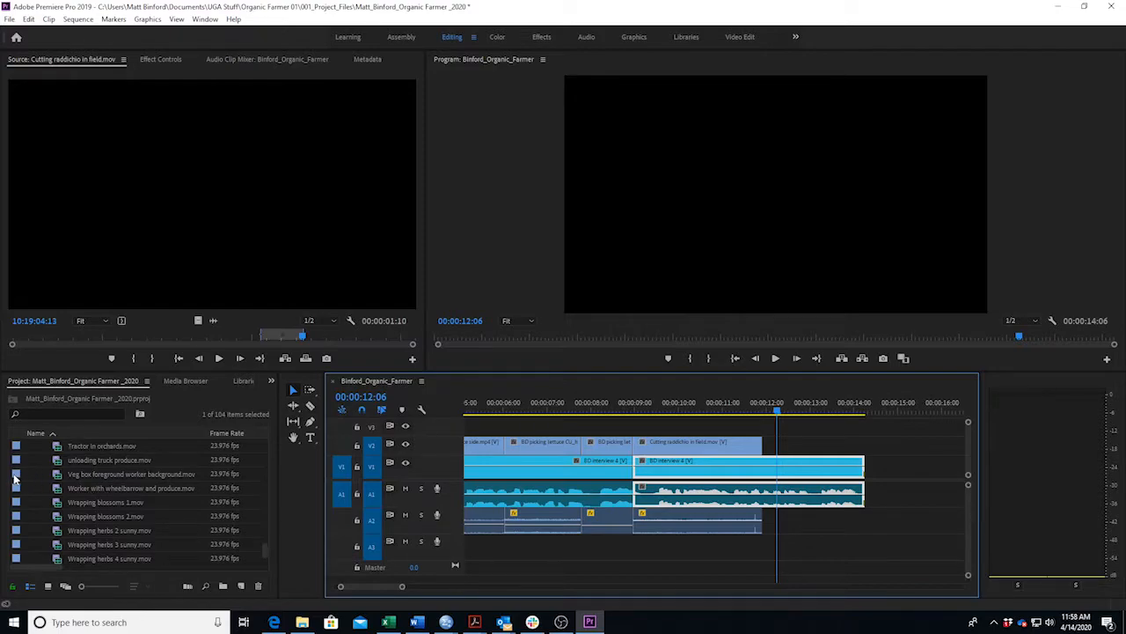
double_click(14, 476)
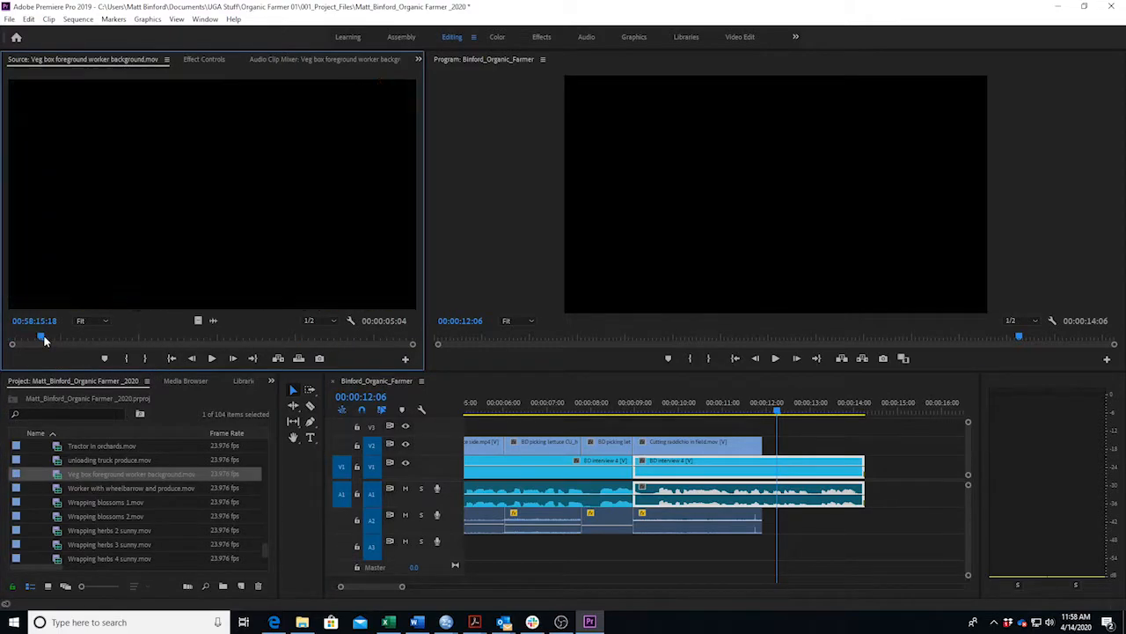
click(37, 340)
drag(36, 347, 357, 349)
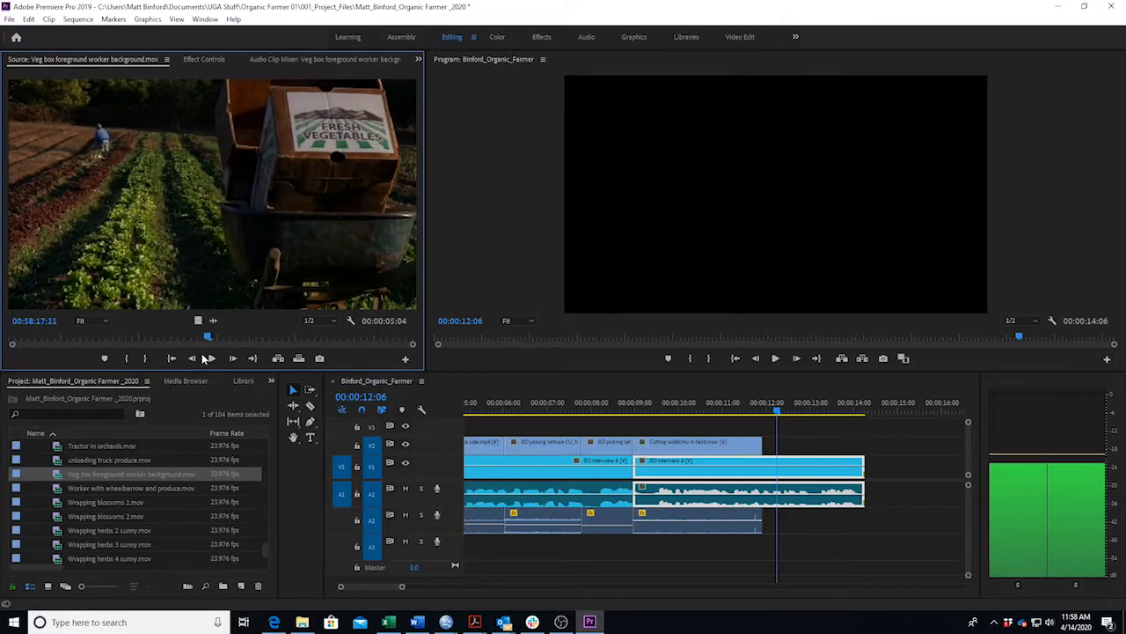
click(40, 353)
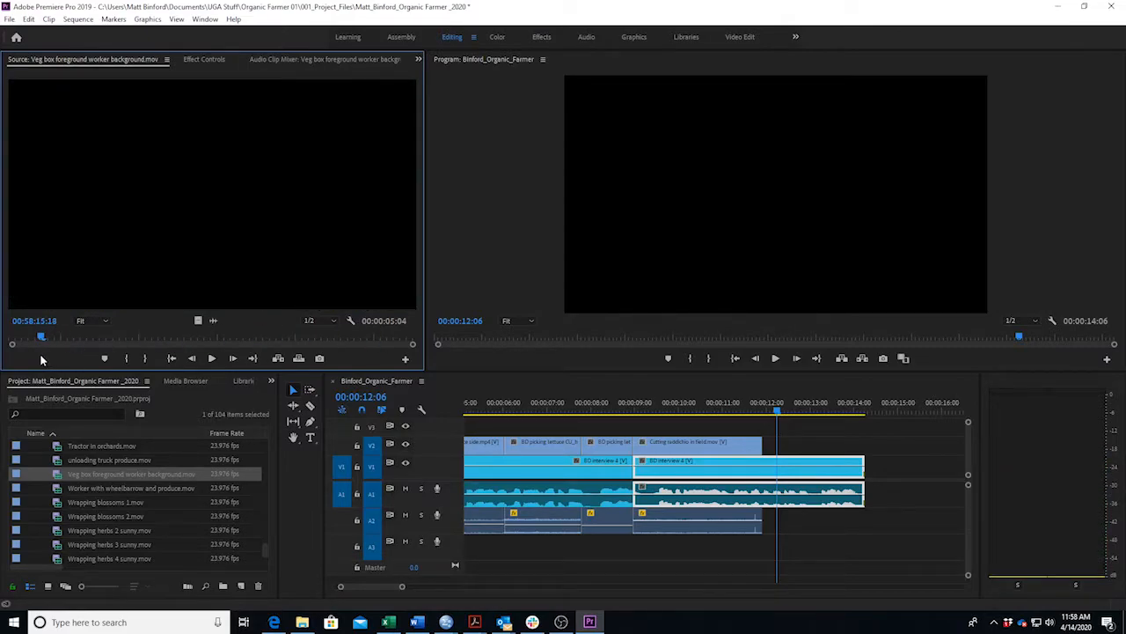
key(space)
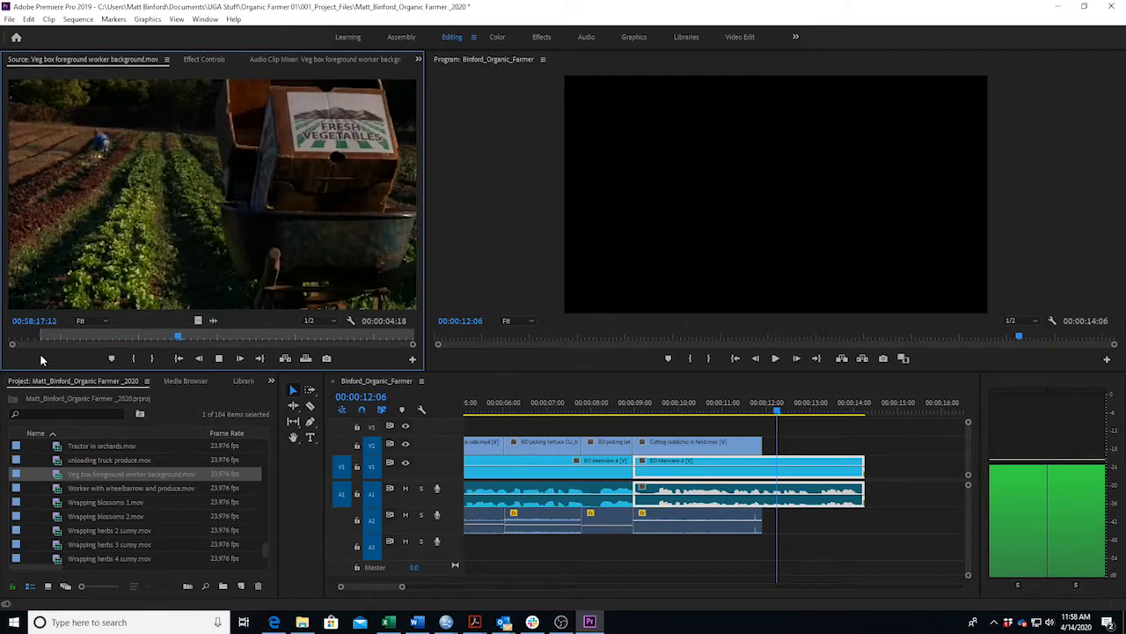
key(space)
key(o)
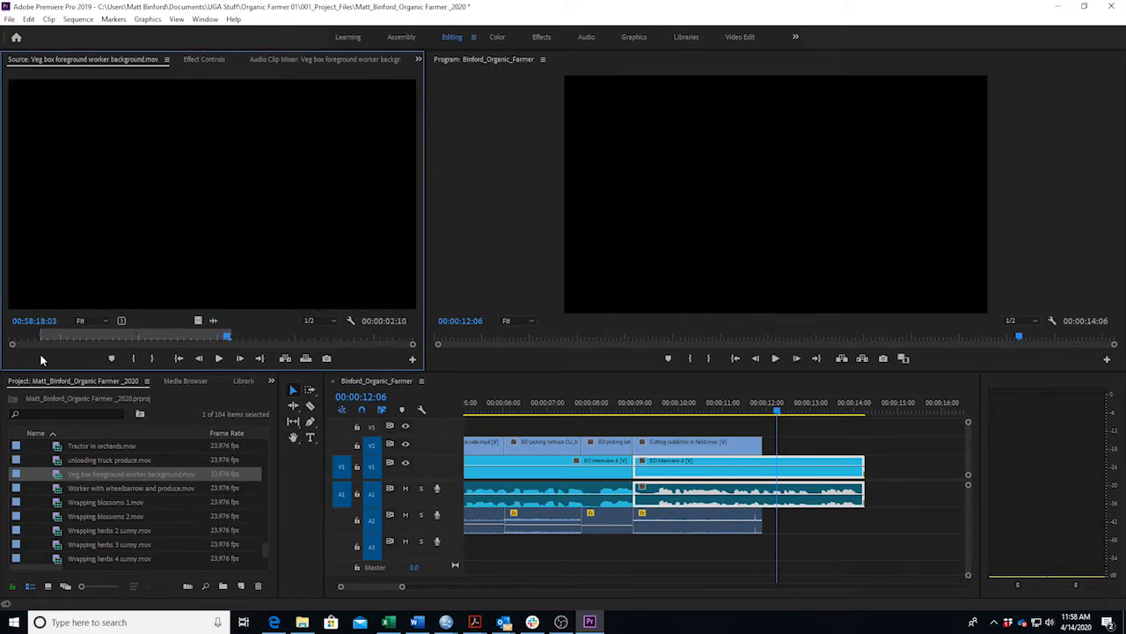
Place the marked Veg box section on V2 after the radicchio clip, trimmed to end with the interview.
drag(238, 253, 776, 451)
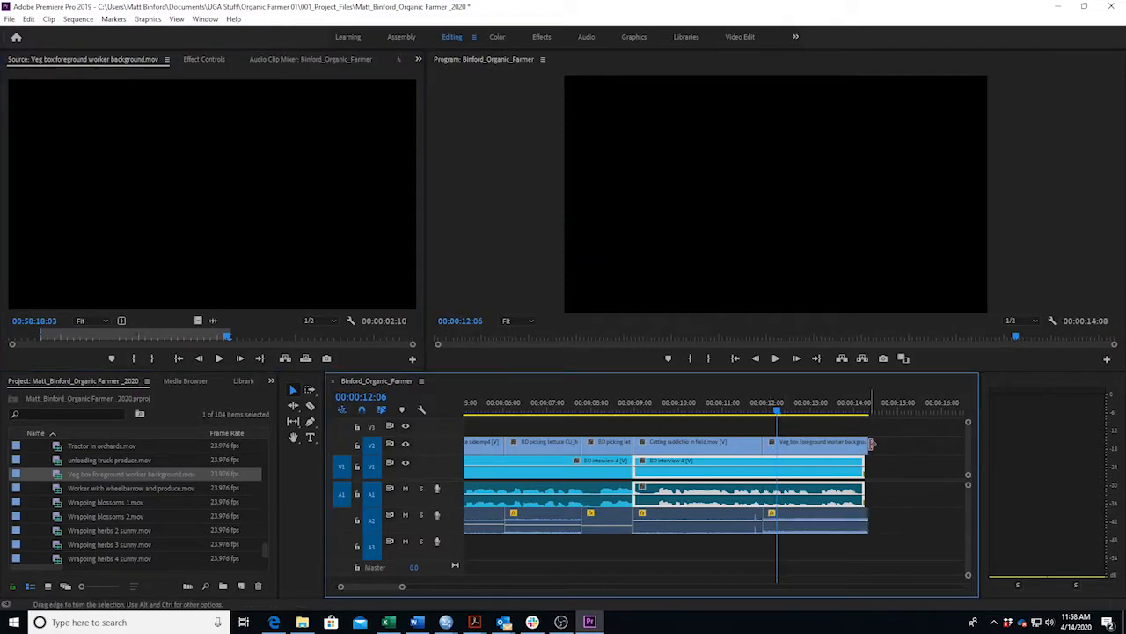
drag(859, 446, 856, 446)
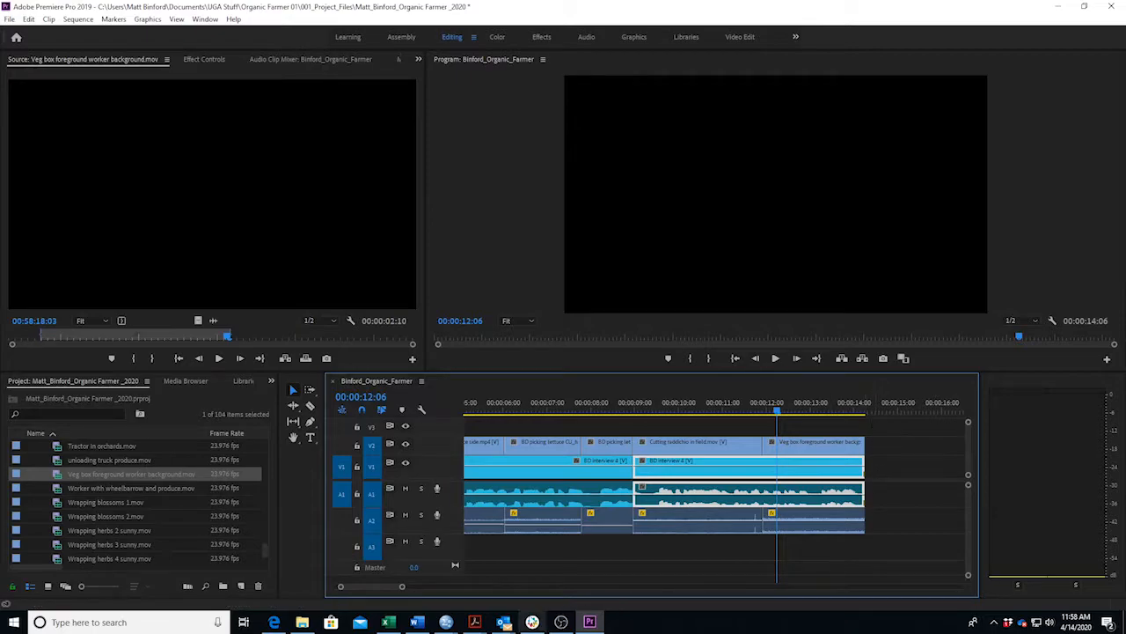
click(416, 622)
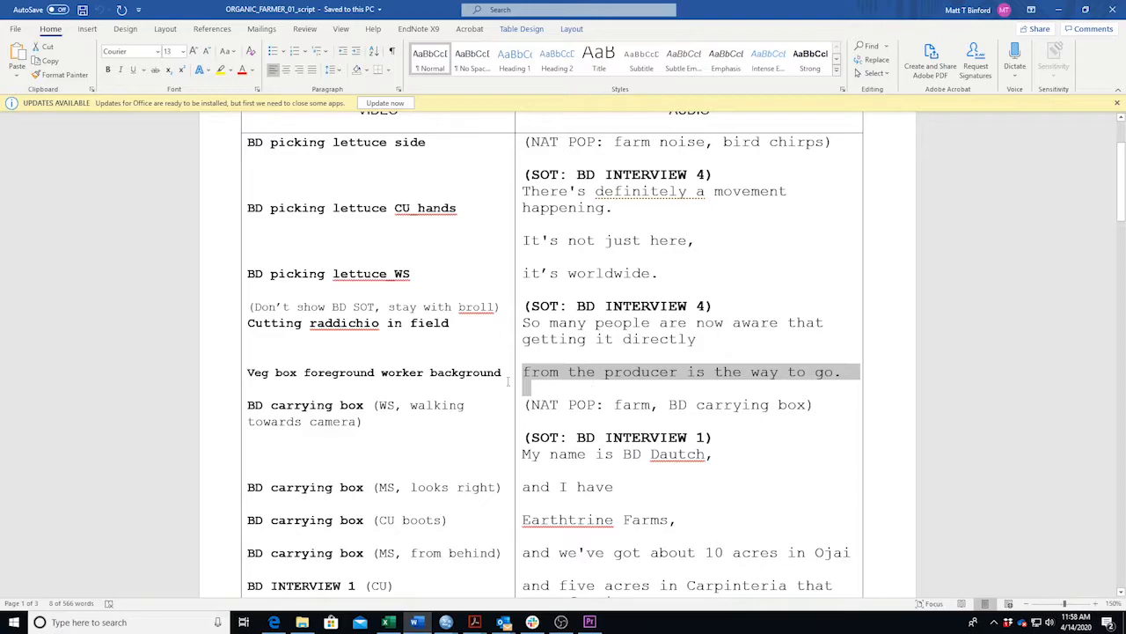
Check the radicchio and Veg box clips' audio levels, then play the whole sequence from the start.
click(418, 623)
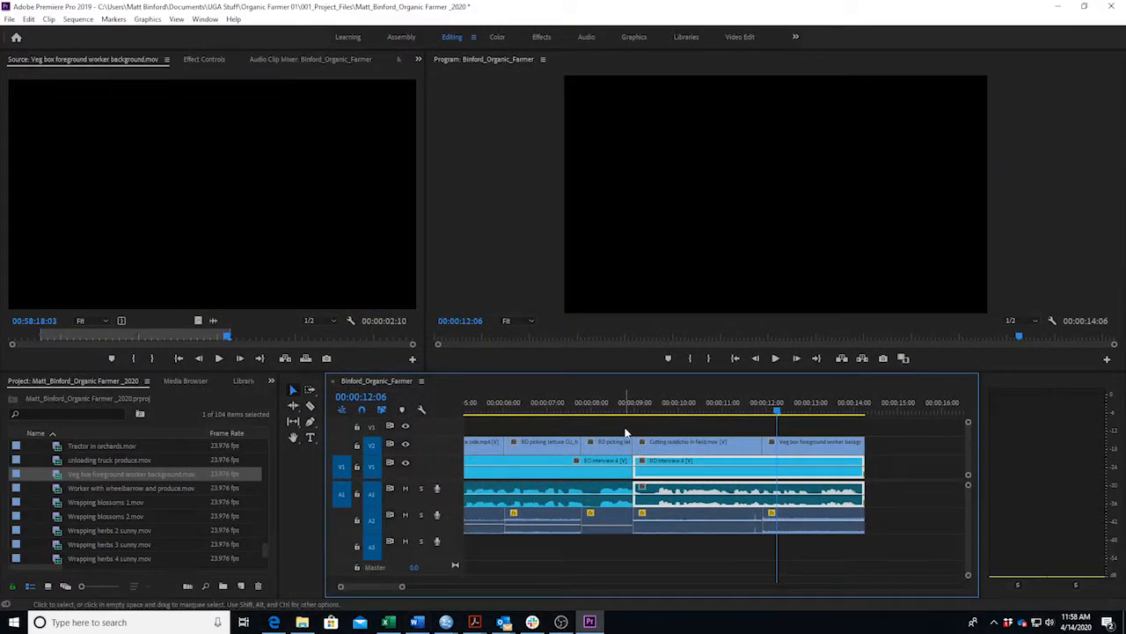
click(674, 524)
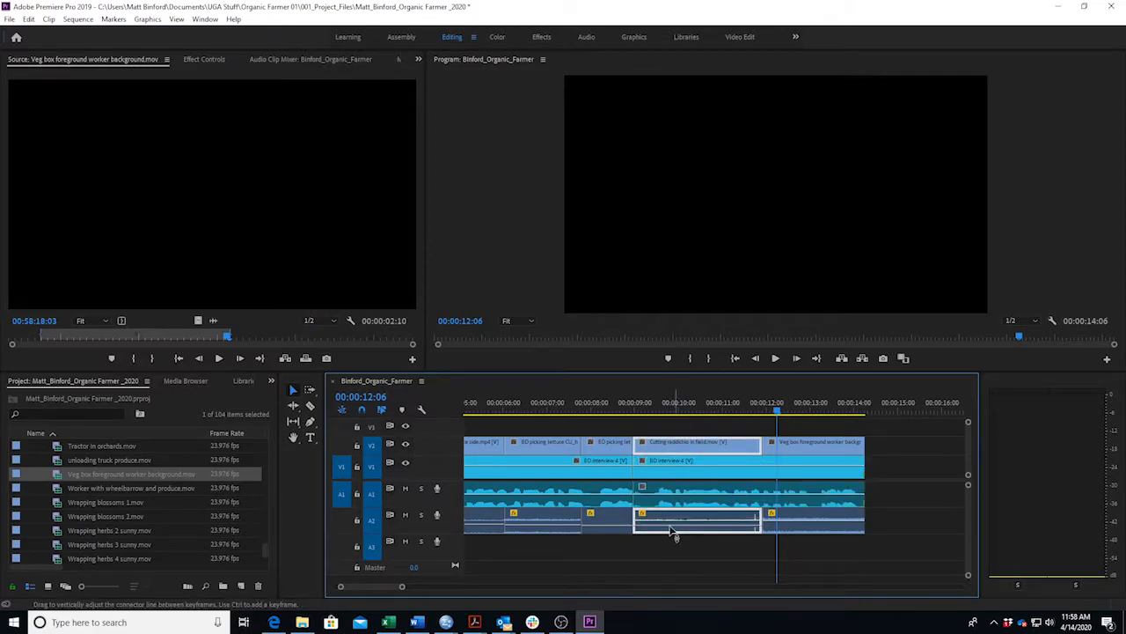
click(824, 528)
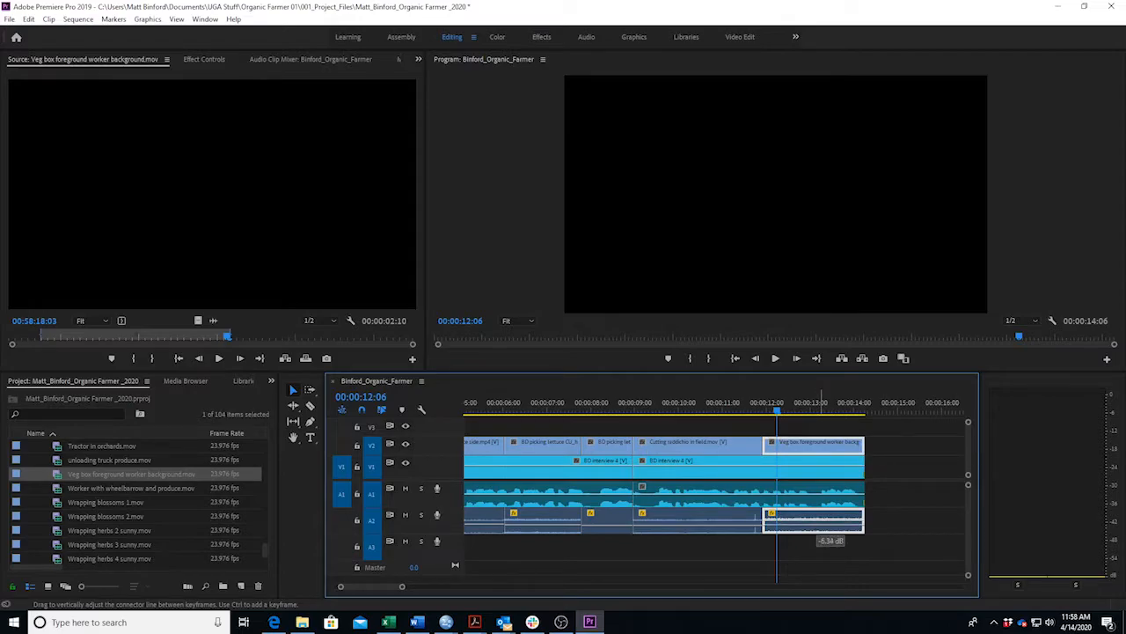
click(652, 413)
key(Home)
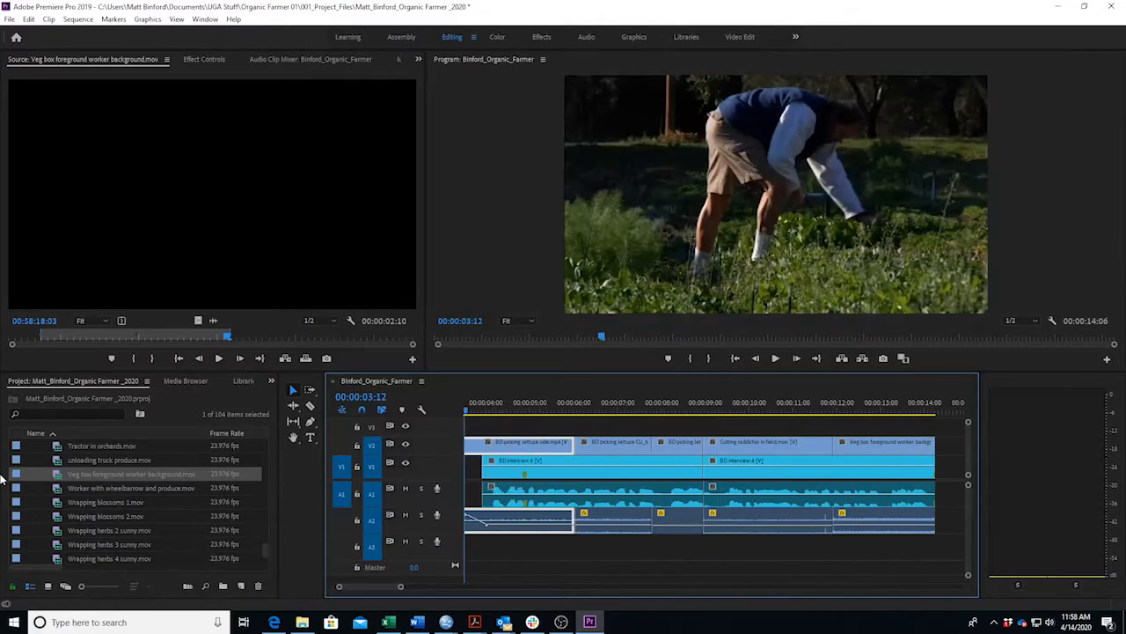
key(space)
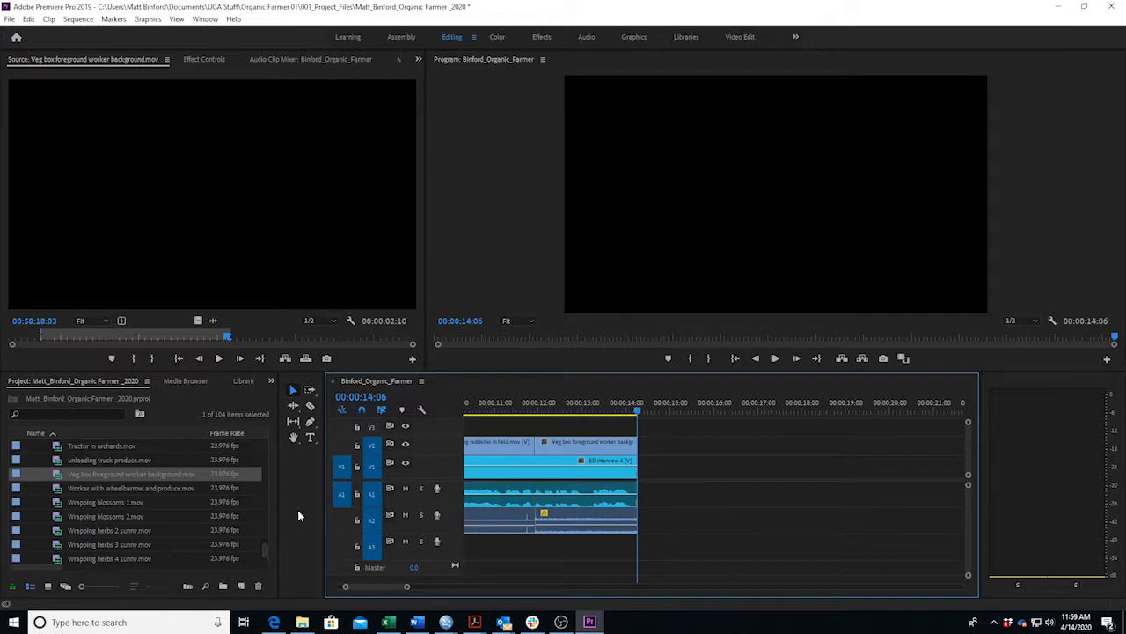
click(418, 622)
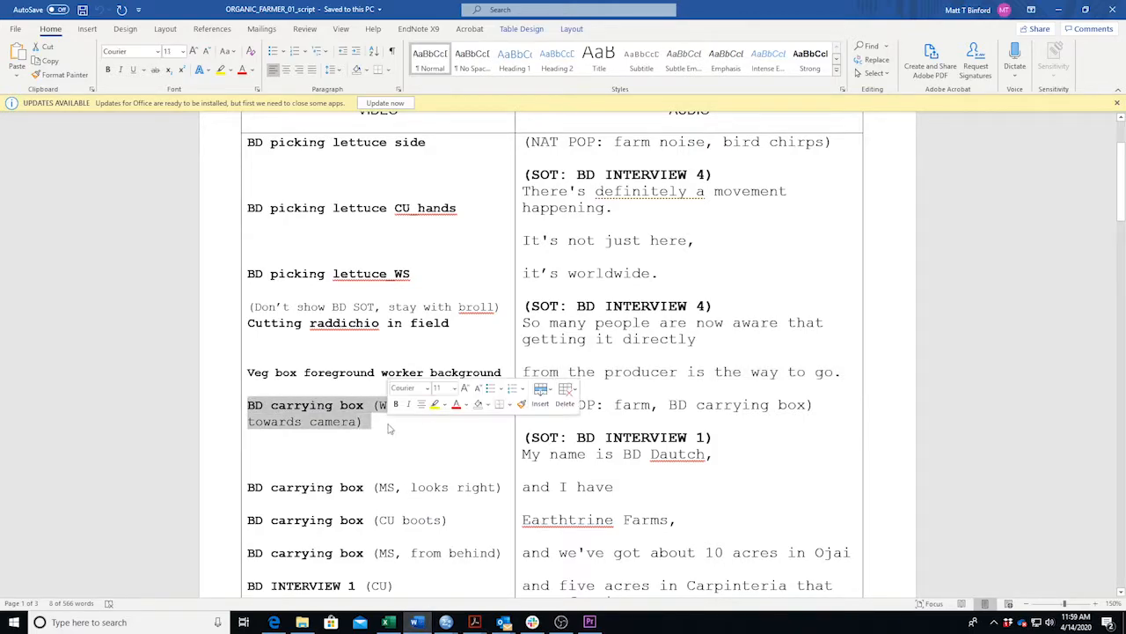
Highlight the NAT POP line for the BD carrying box shot in the Word script.
key(Down)
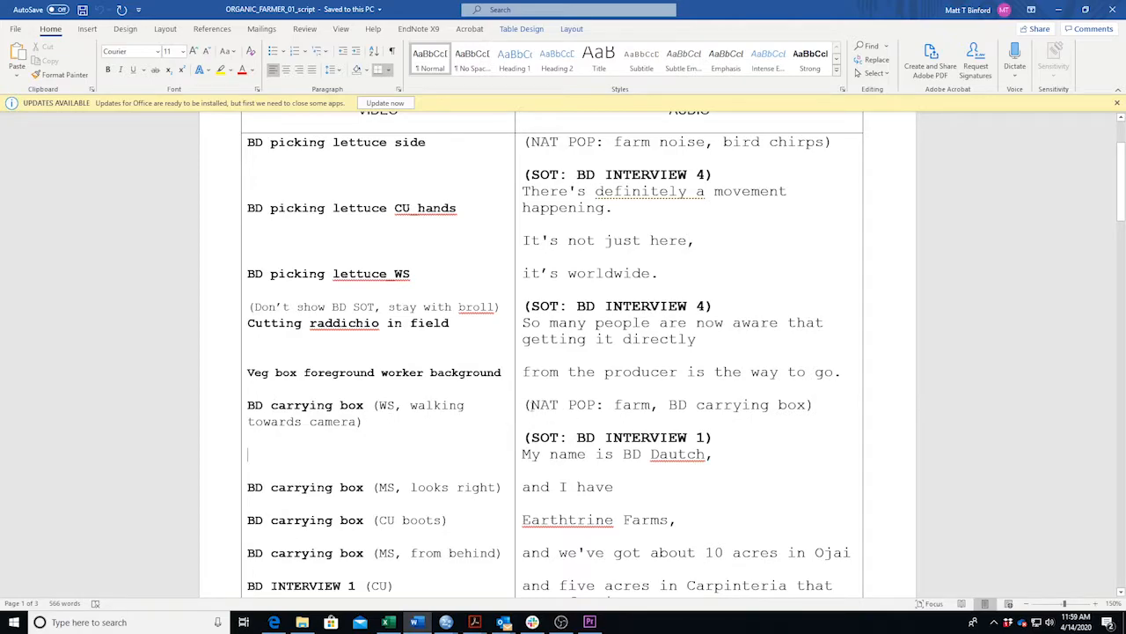
drag(523, 404, 825, 405)
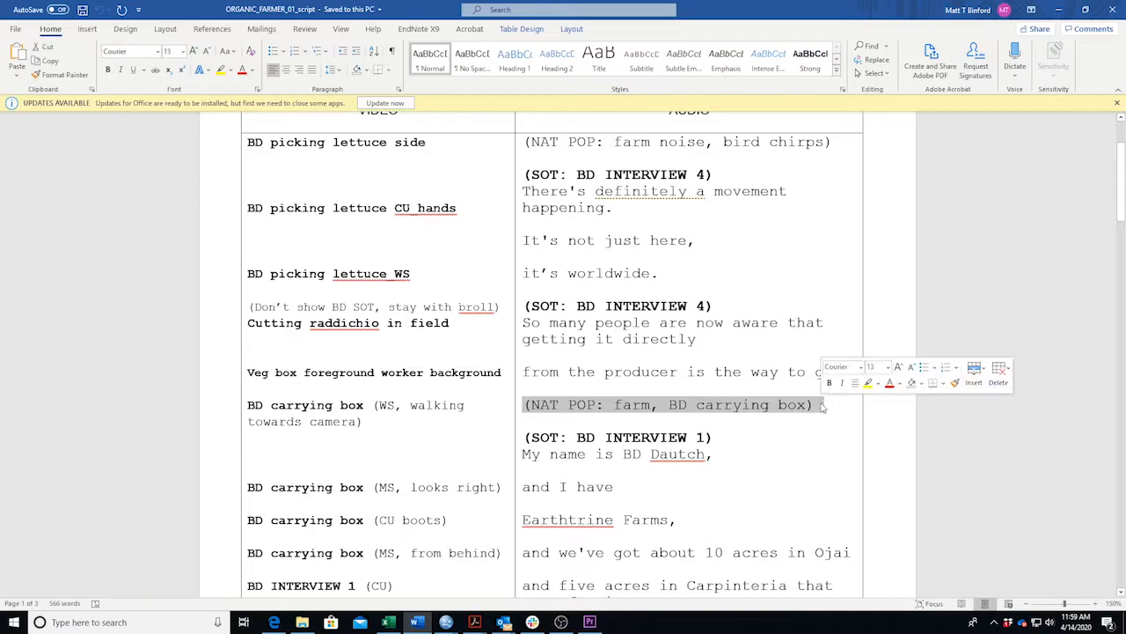
mouse_move(418, 624)
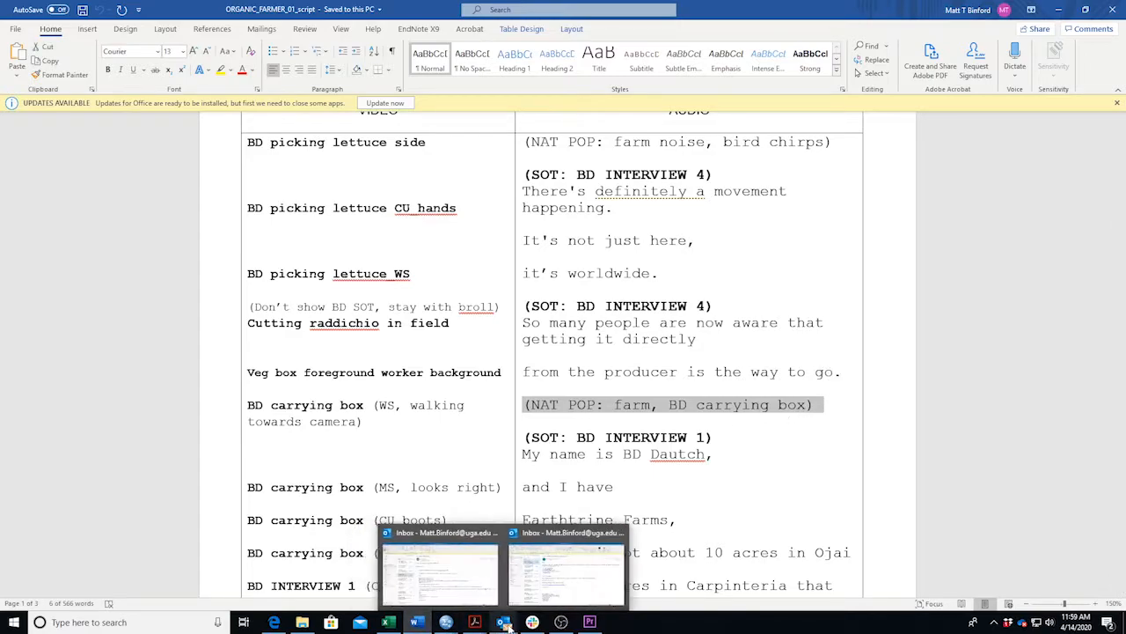
click(418, 626)
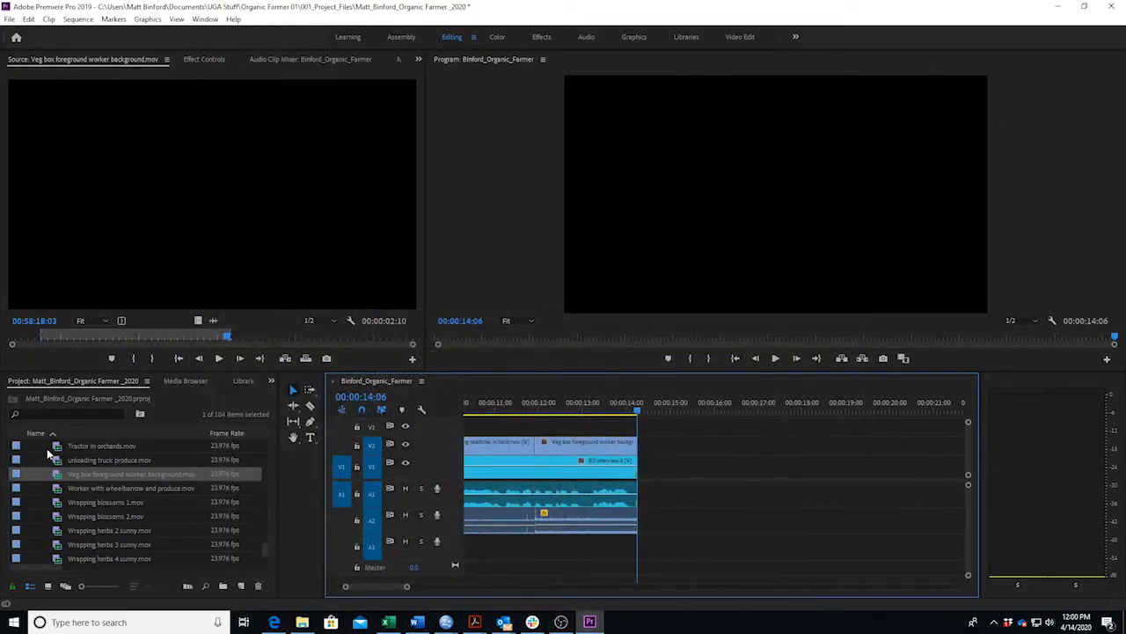
Load BD carrying box.mp4 in the Source monitor and scrub through it, checking the script.
scroll(106, 545, up, 10)
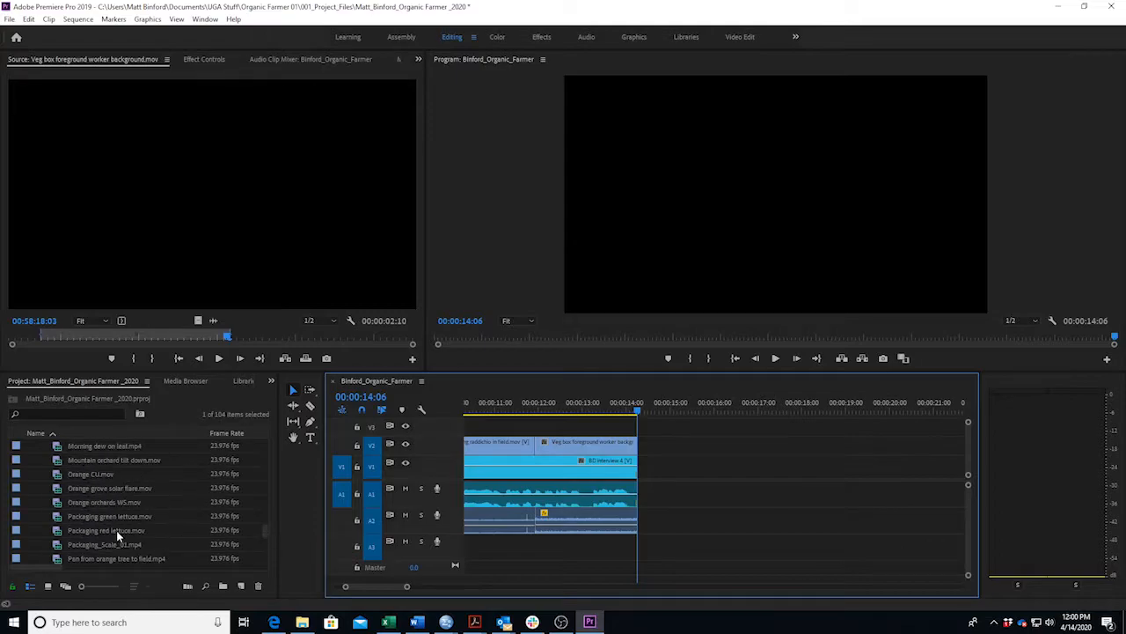
scroll(116, 529, up, 8)
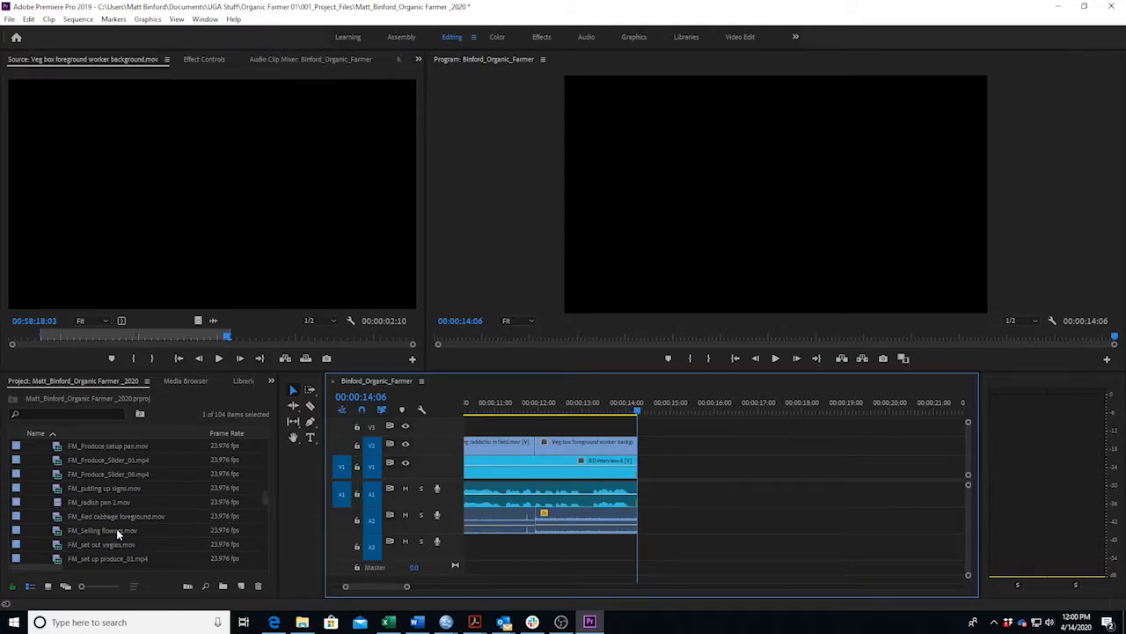
scroll(117, 528, up, 8)
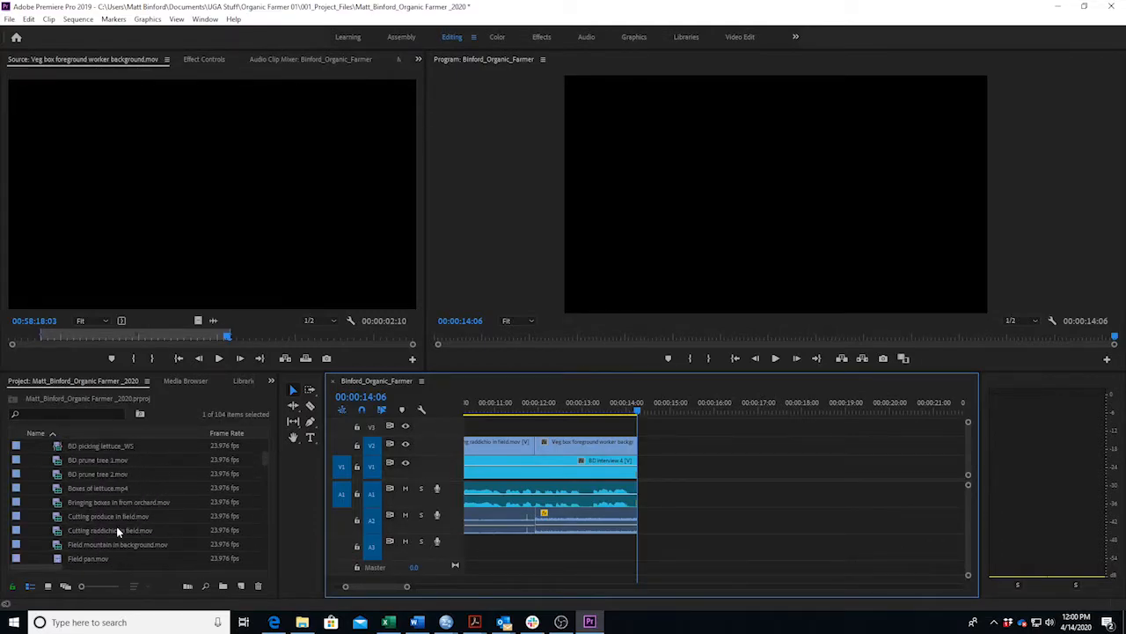
scroll(119, 529, up, 4)
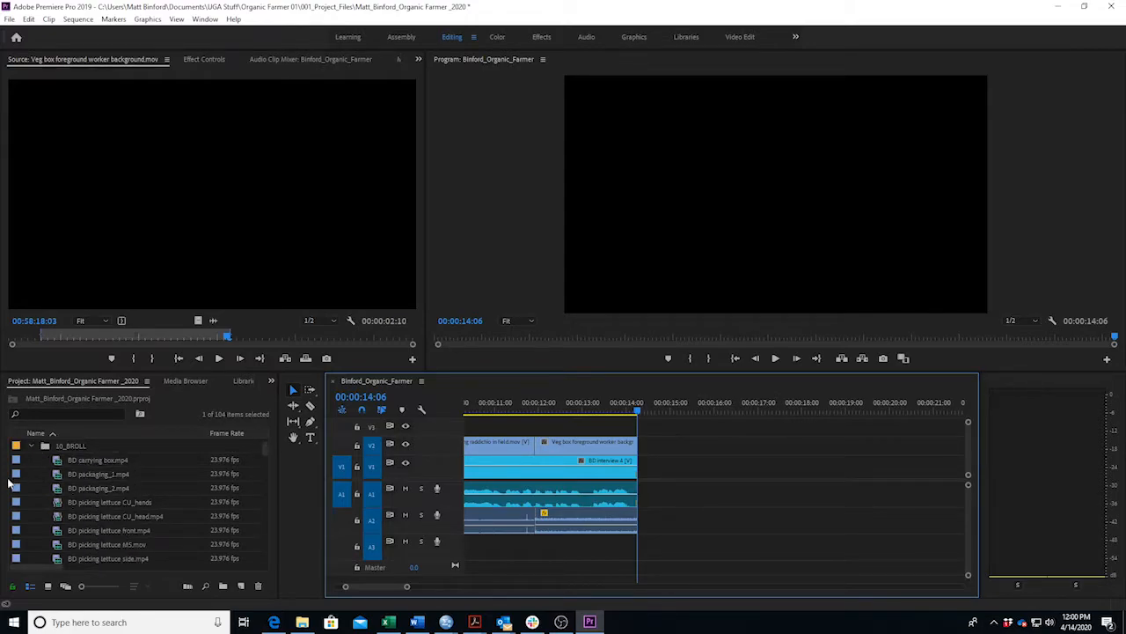
double_click(17, 461)
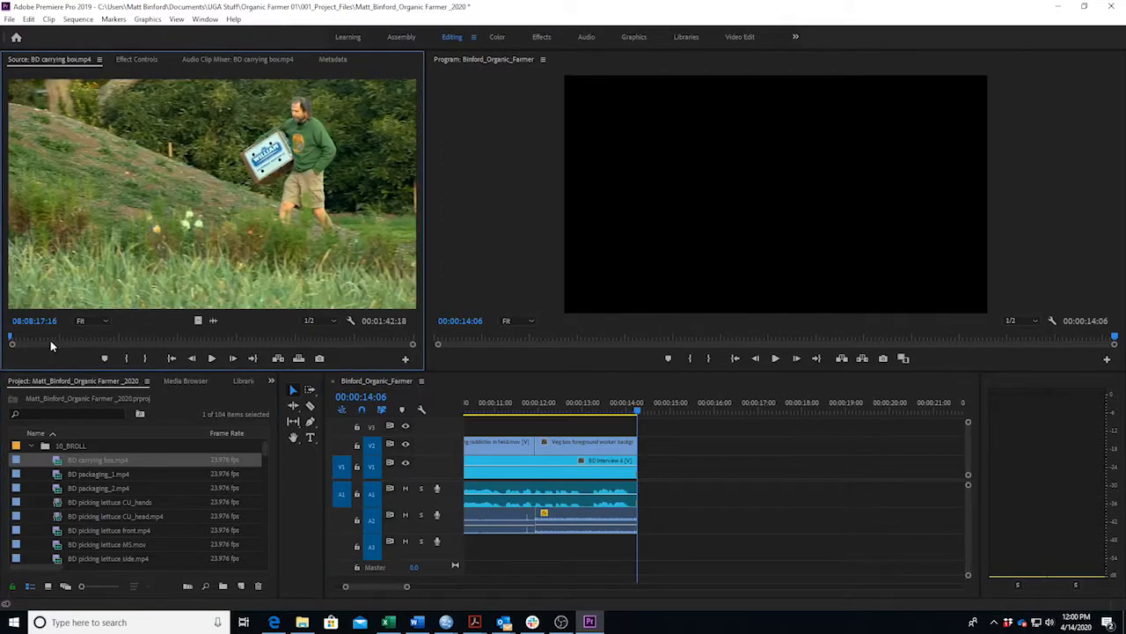
drag(47, 337, 193, 359)
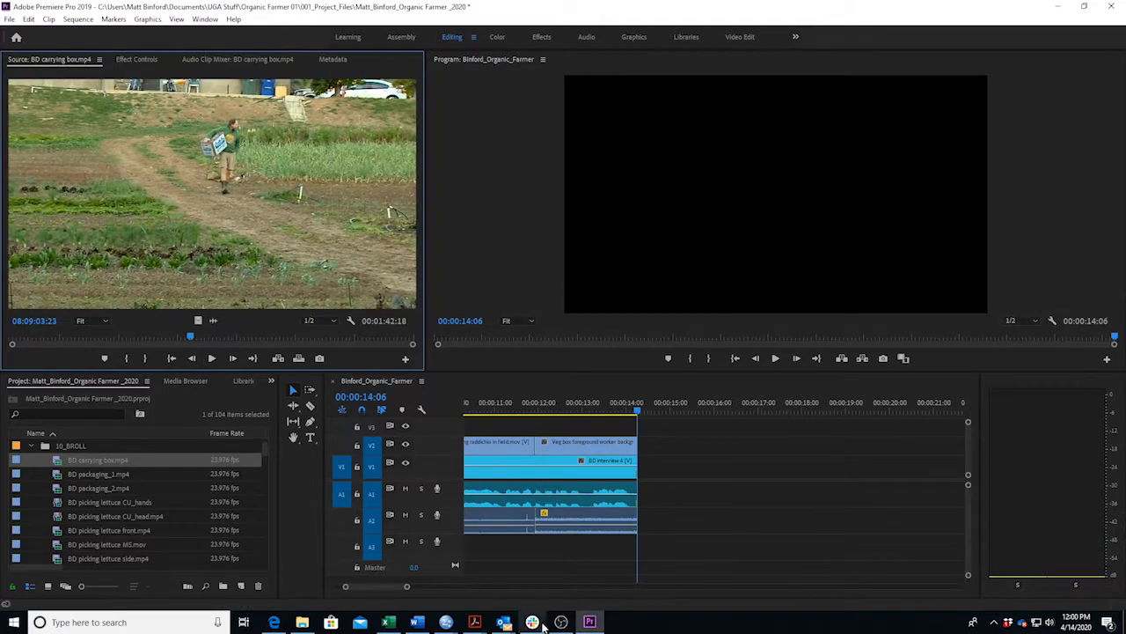
click(417, 622)
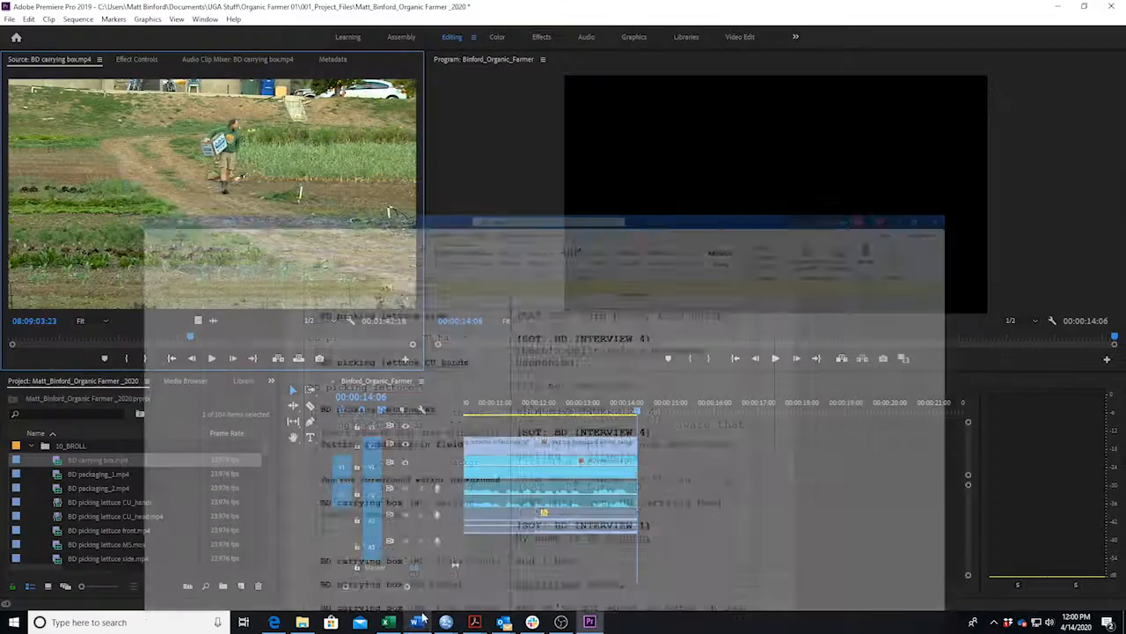
click(417, 623)
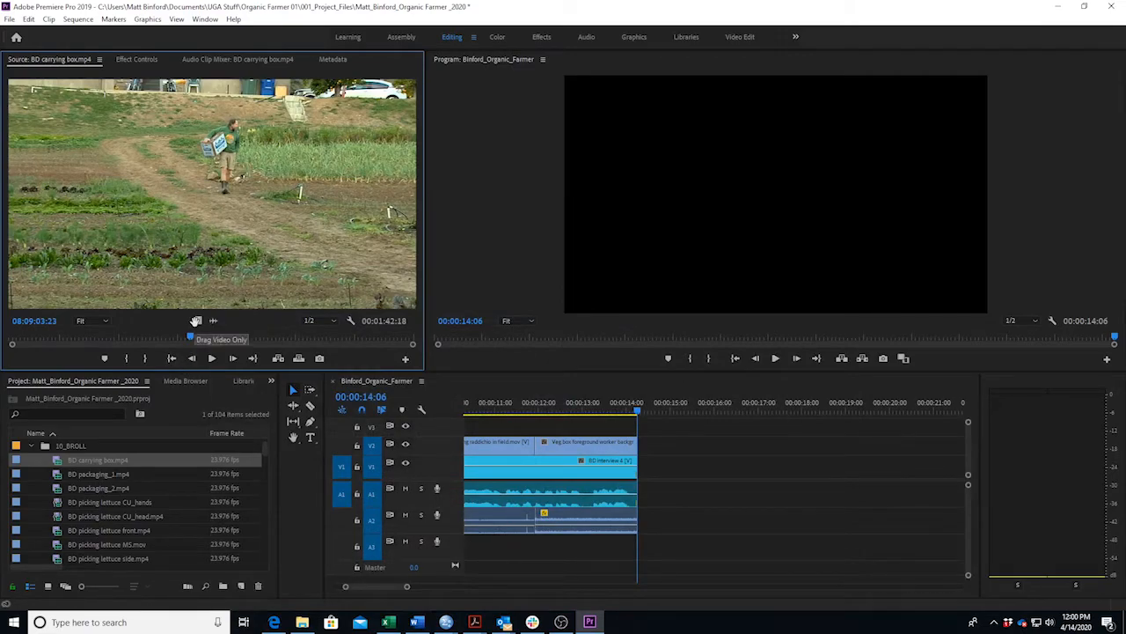
Mark In and Out on the carrying-box footage and place it on V2/A2 after the Veg box clip.
key(i)
key(space)
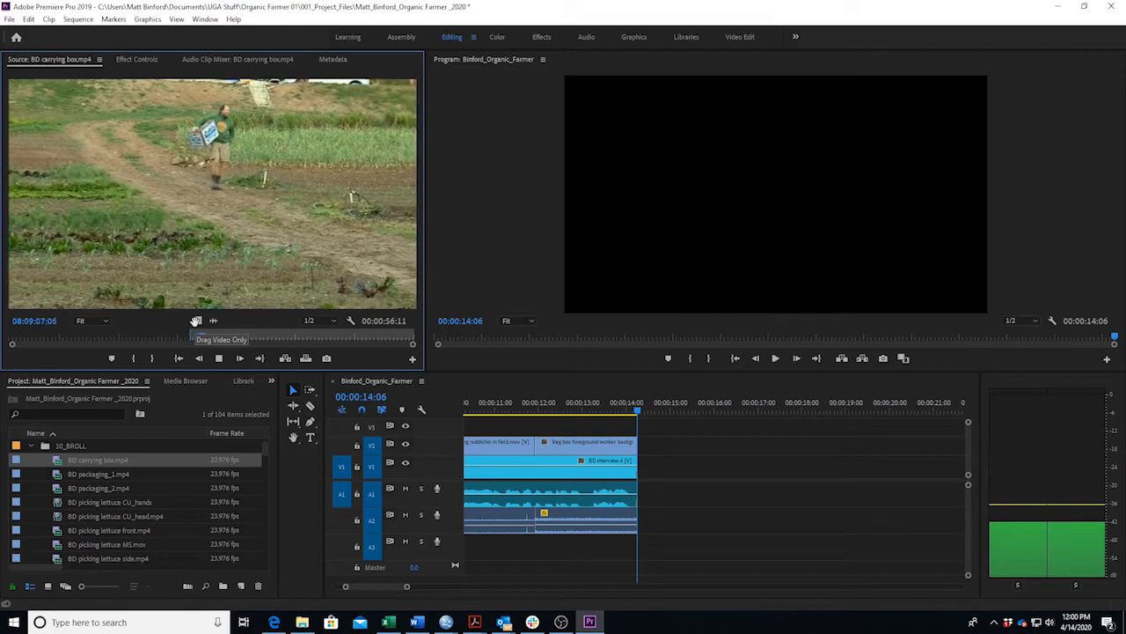
key(space)
key(o)
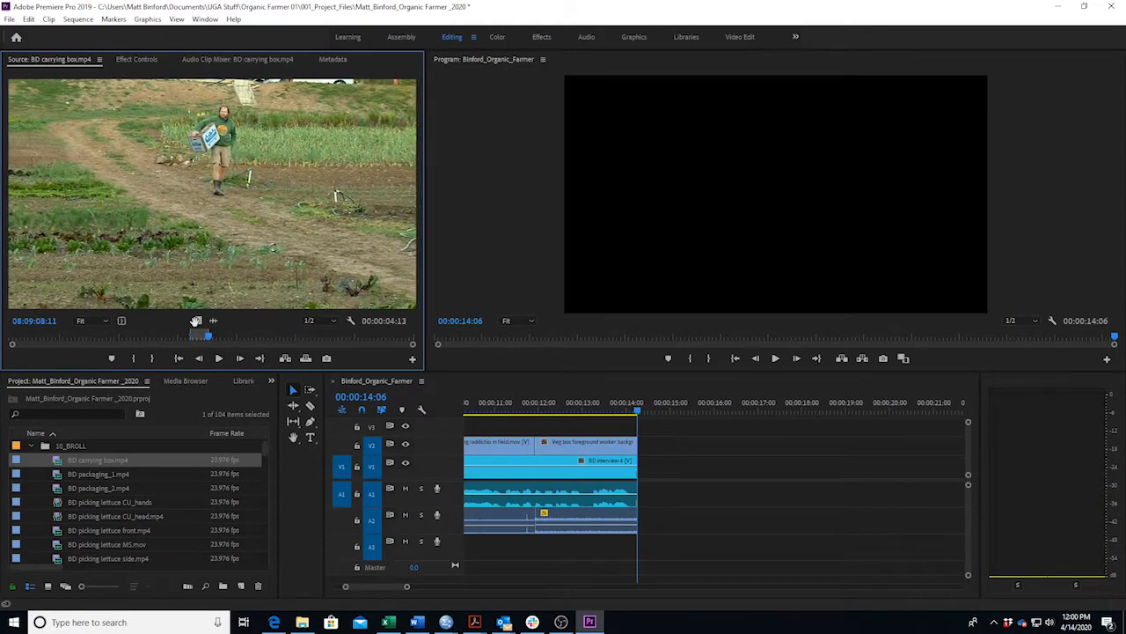
drag(263, 264, 643, 533)
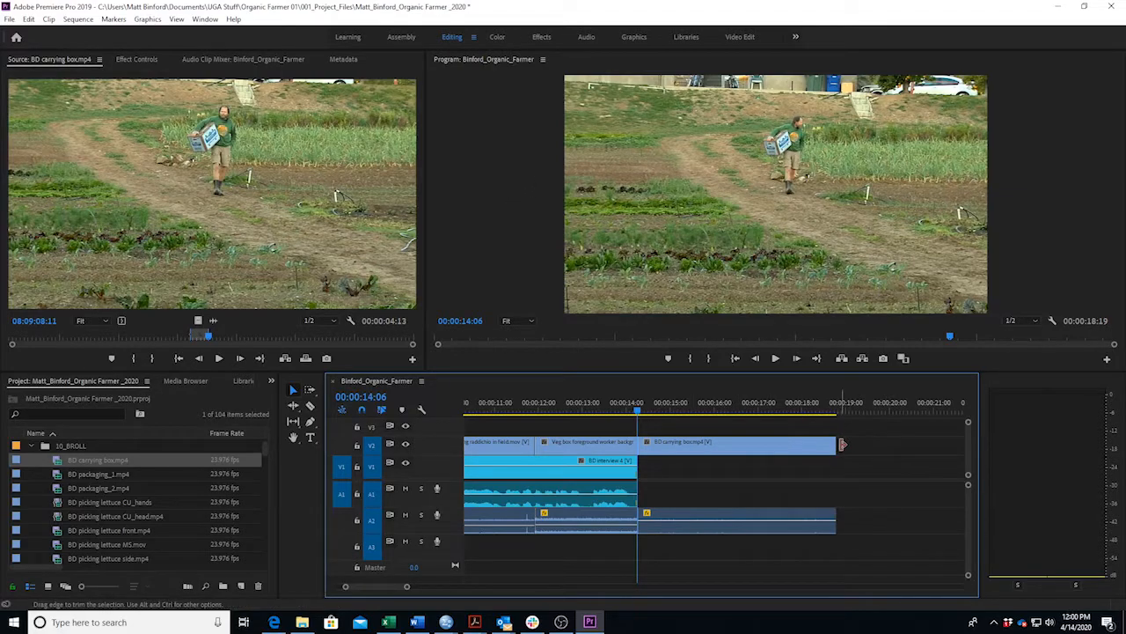
Shorten the BD carrying box clip's end and zoom in to park just before the cut.
drag(834, 446, 709, 443)
drag(409, 588, 373, 587)
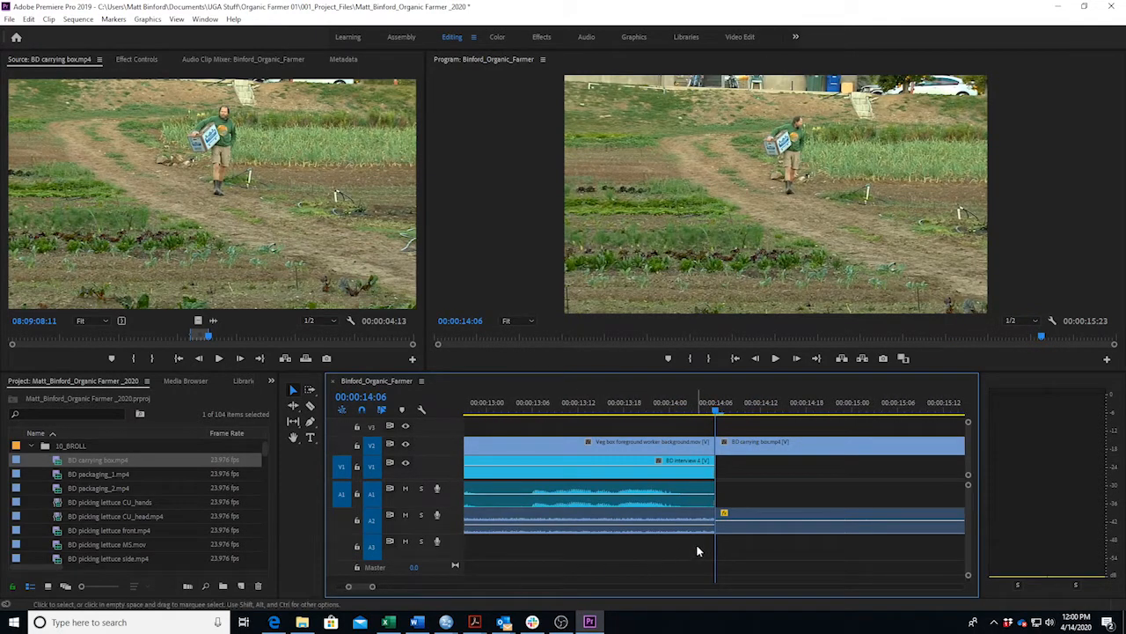
click(710, 408)
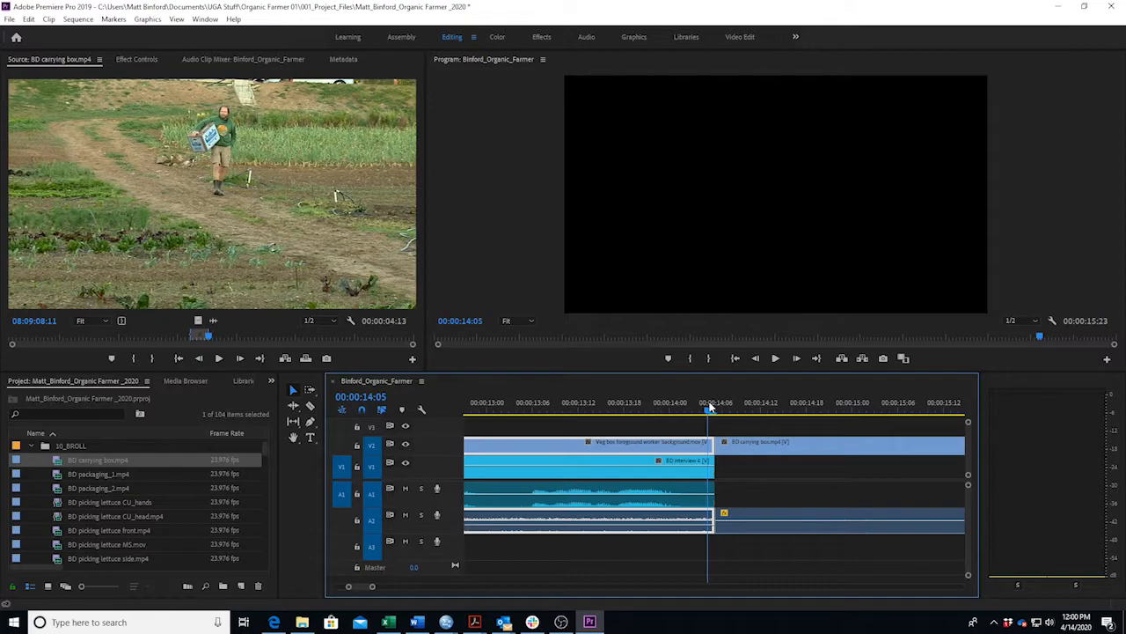
click(656, 407)
Add four volume keyframes to the BD carrying box audio on A2 with the Pen tool.
key(space)
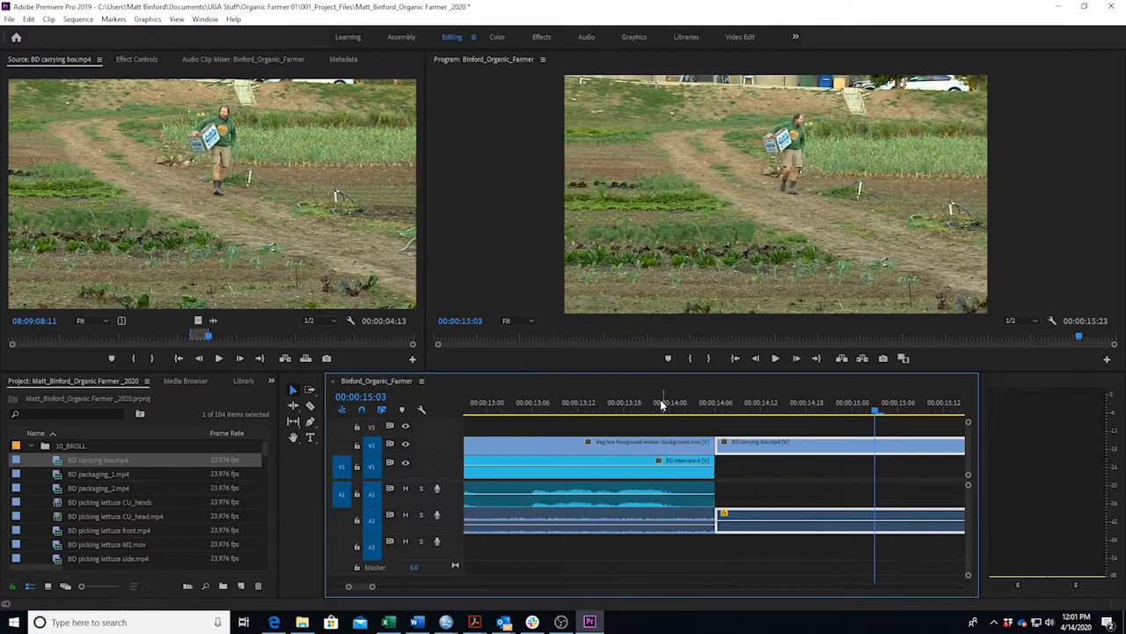
key(p)
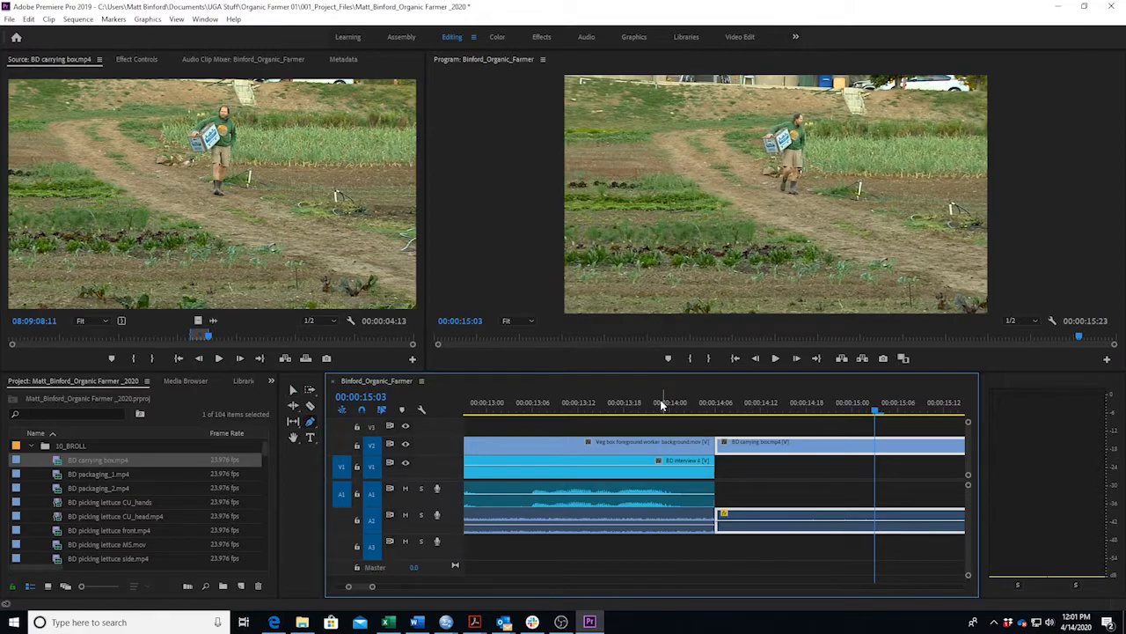
click(723, 520)
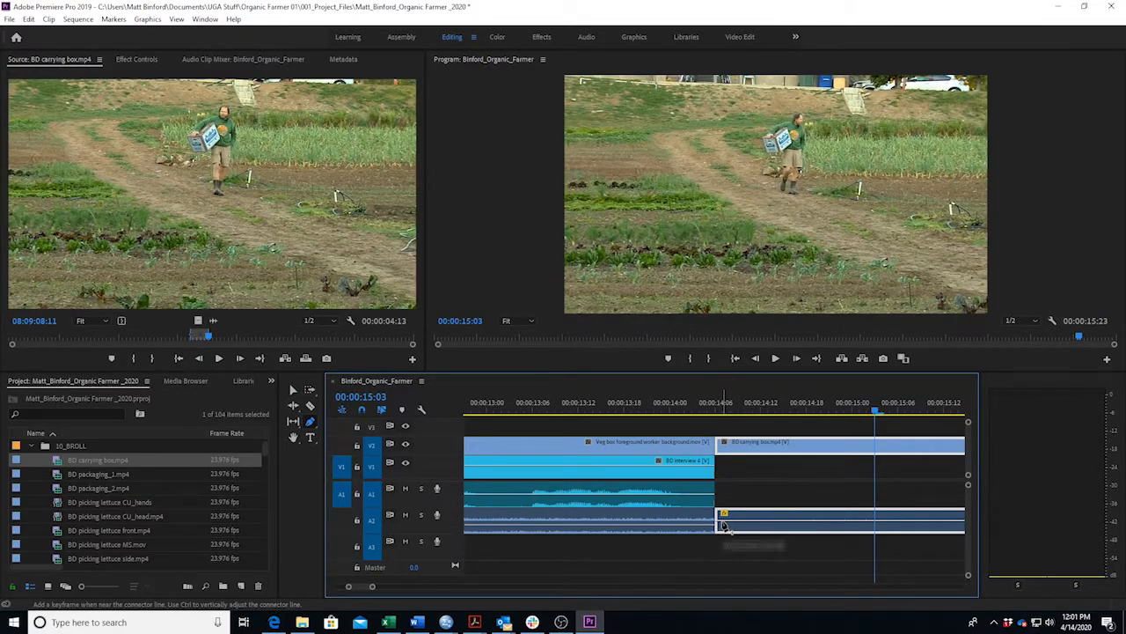
click(742, 520)
click(830, 520)
click(857, 521)
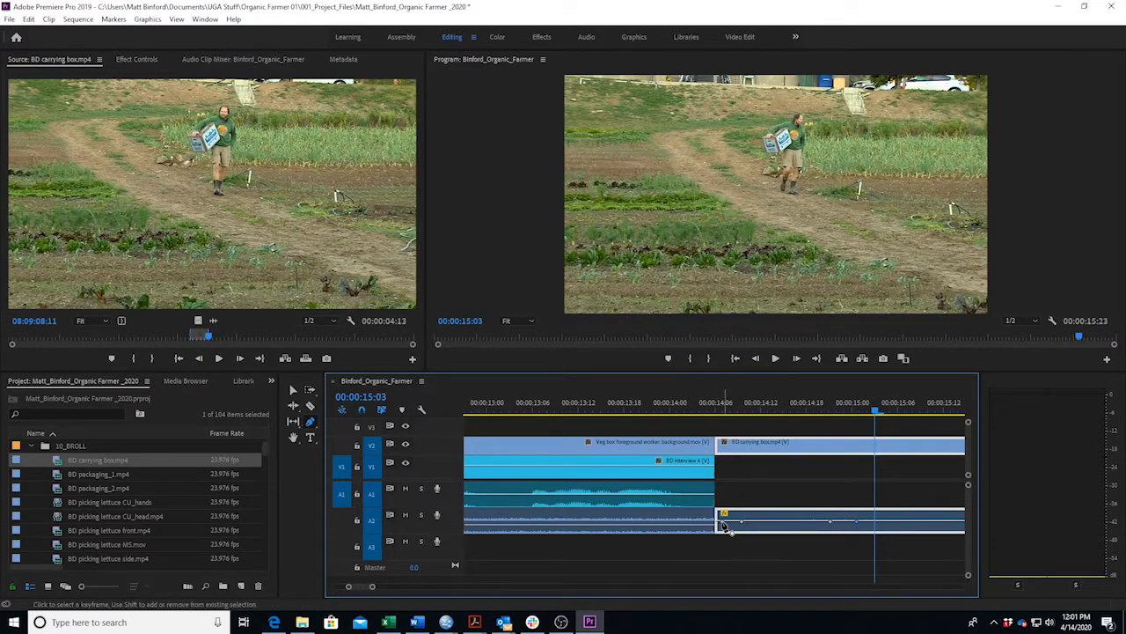
Set keyframe levels so the natural sound rises after the cut and dips to about -5.34 dB.
drag(723, 524, 723, 529)
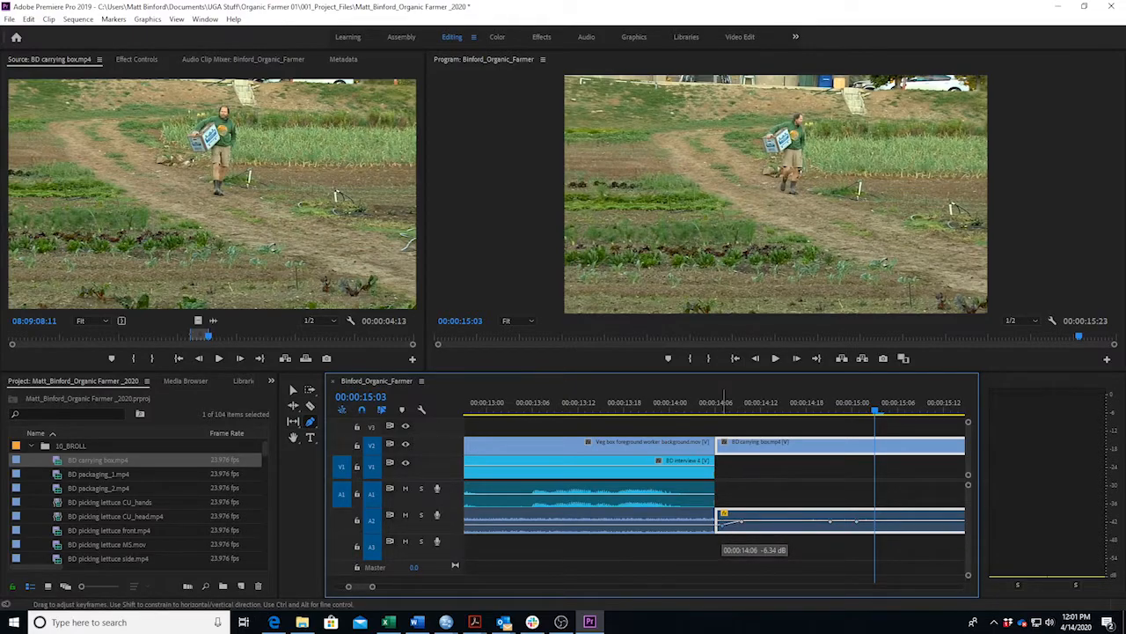
drag(743, 526, 740, 514)
mouse_move(829, 522)
mouse_down()
mouse_move(819, 514)
mouse_move(857, 525)
mouse_move(847, 525)
mouse_up()
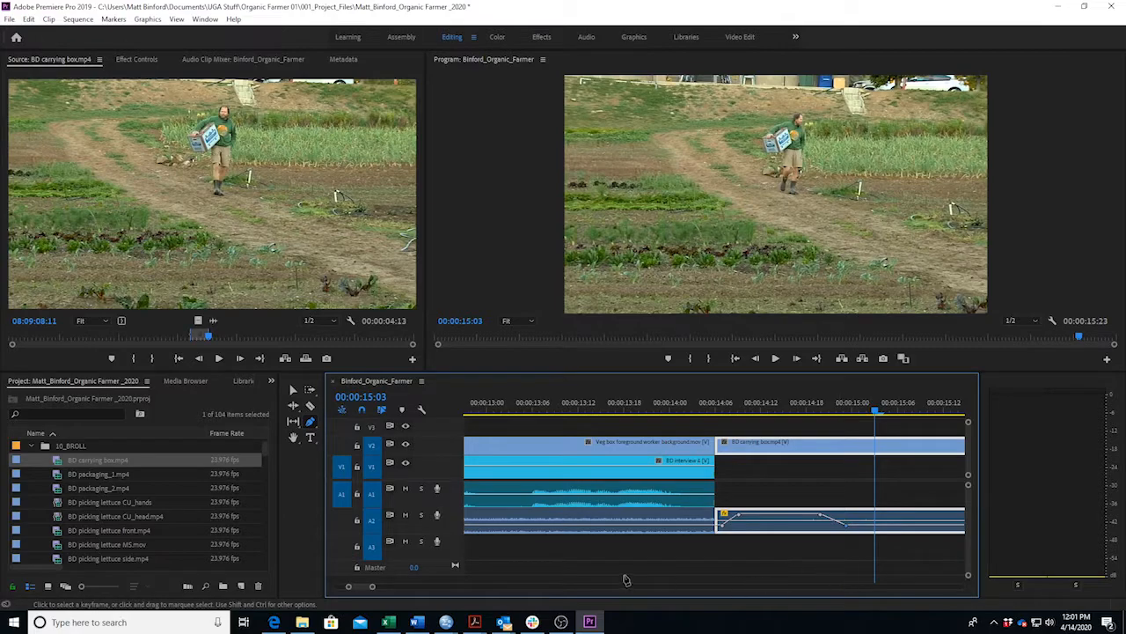
drag(372, 586, 412, 586)
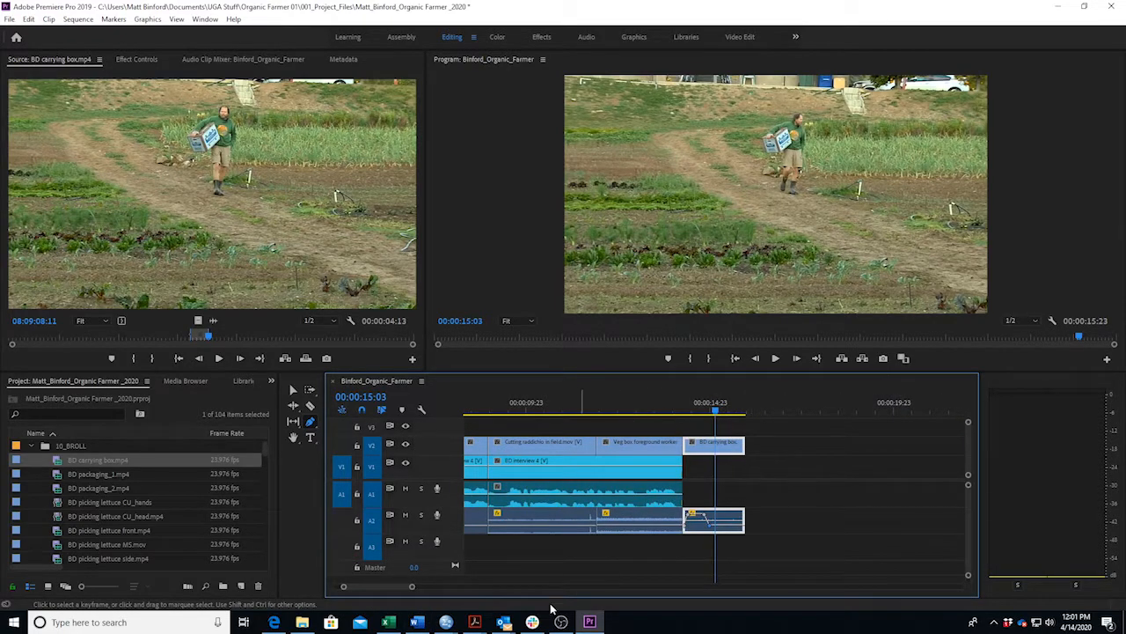
mouse_move(428, 626)
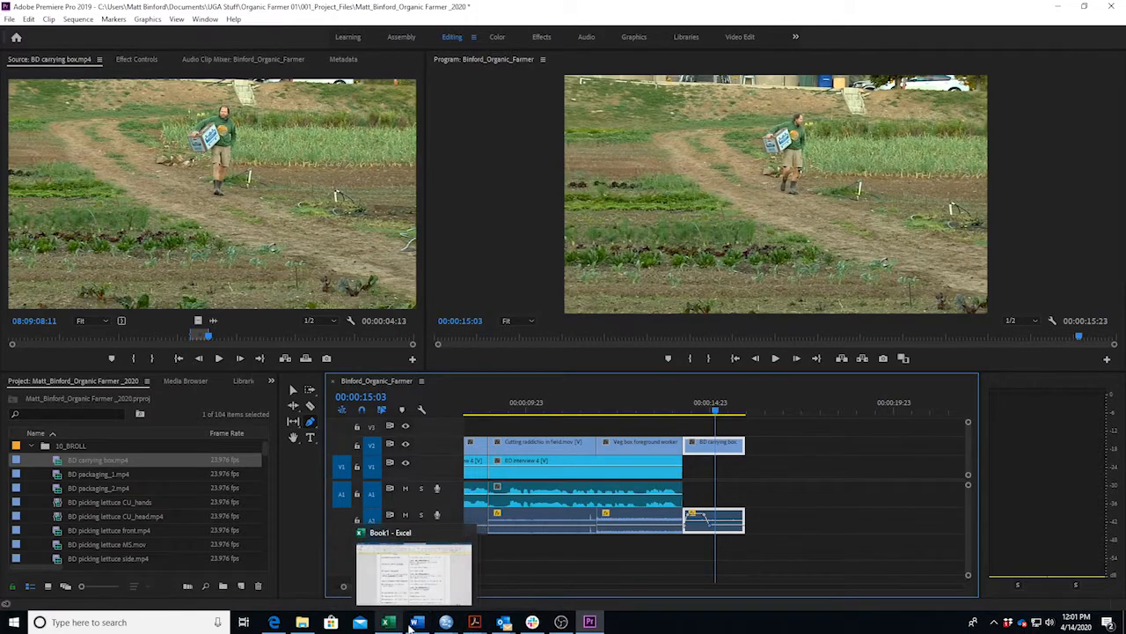
click(381, 572)
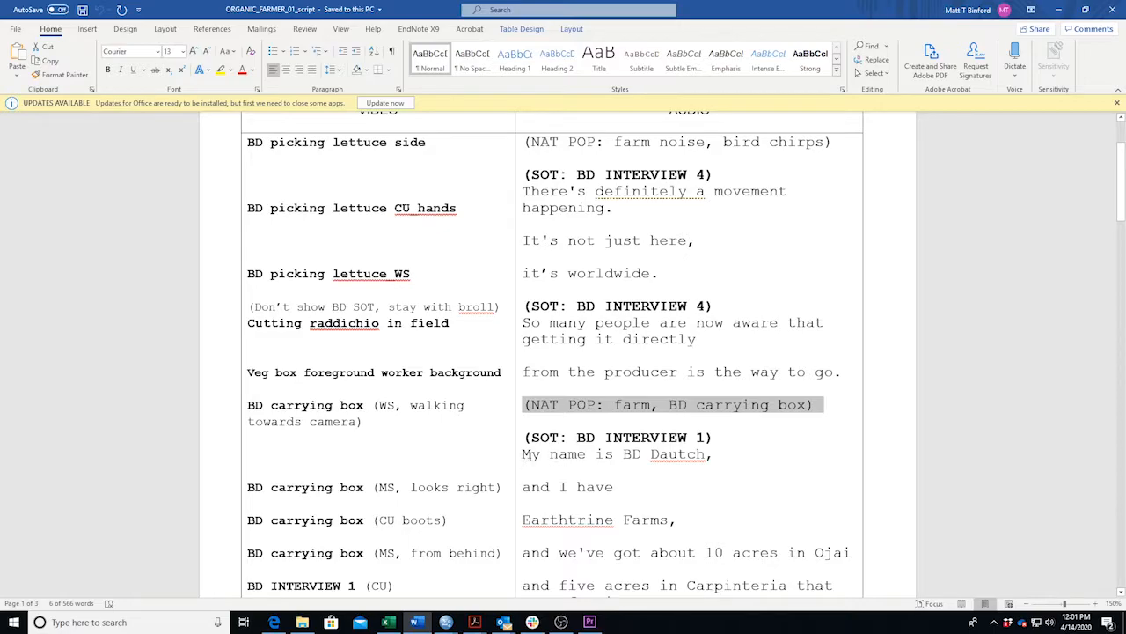
drag(524, 454, 715, 455)
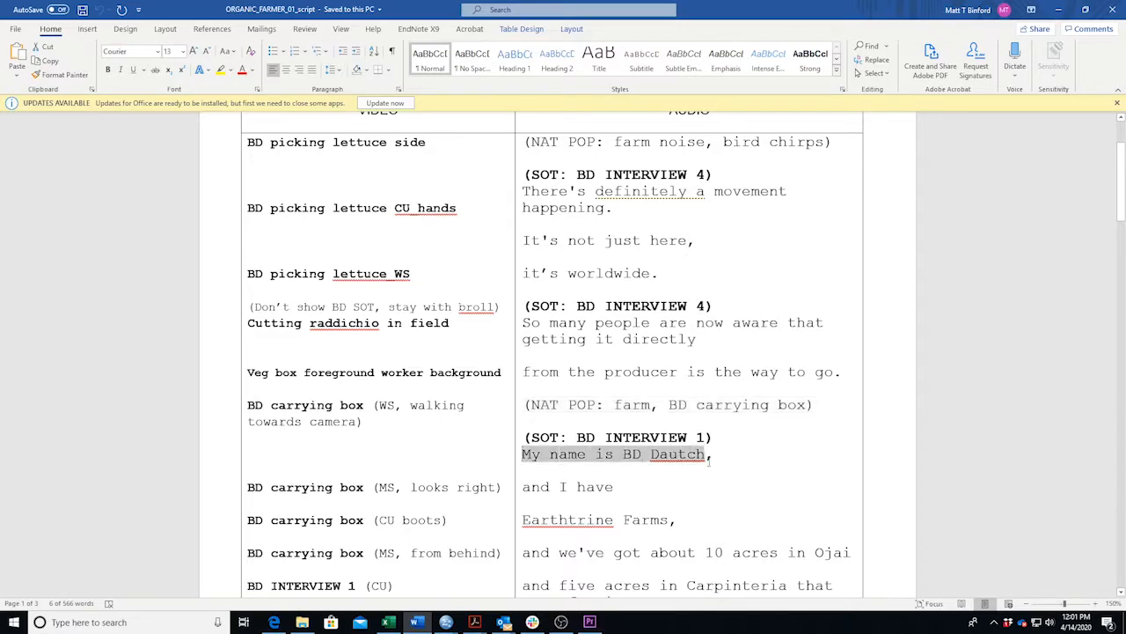
click(589, 621)
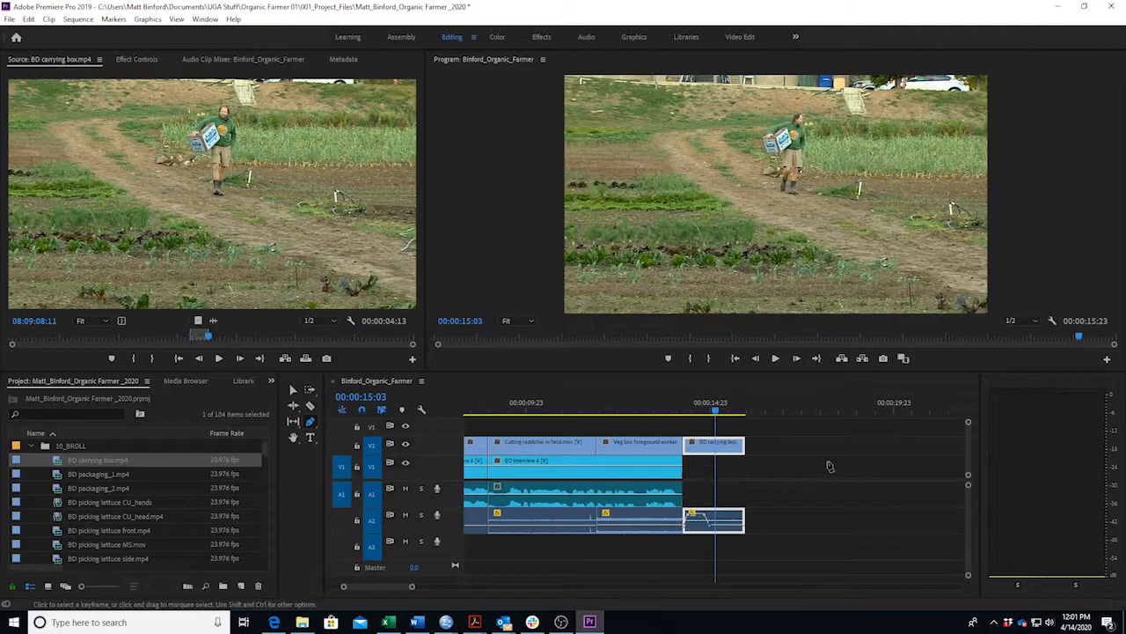
Review the cut, adjust the last A2 volume keyframe, and lengthen the carrying-box clip to 00:00:16:14.
drag(716, 414, 682, 417)
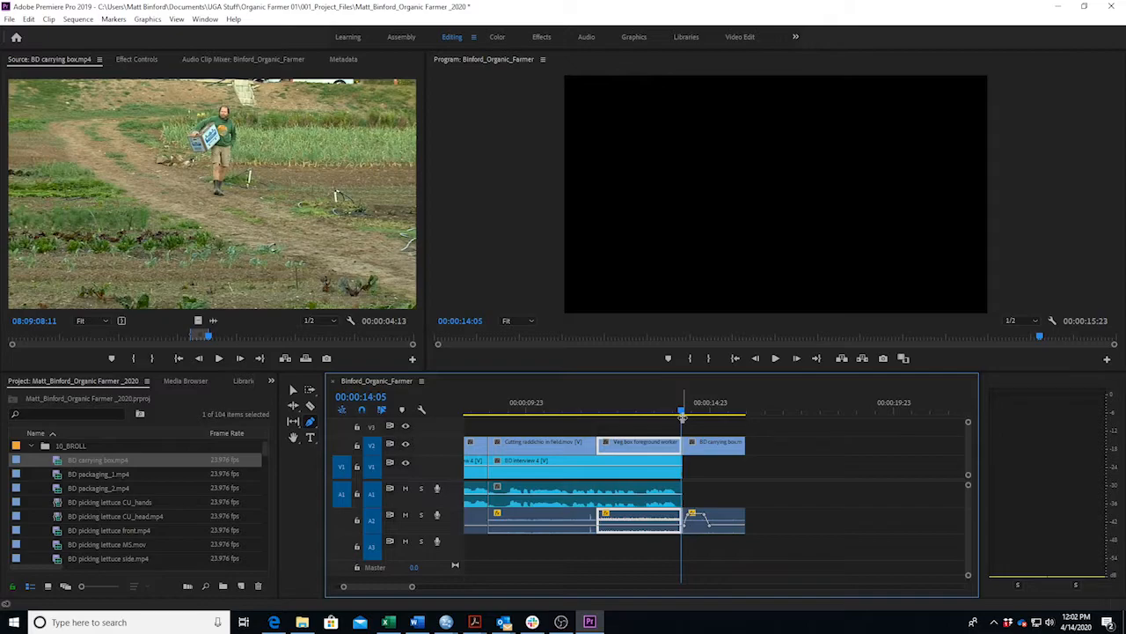
click(668, 413)
key(space)
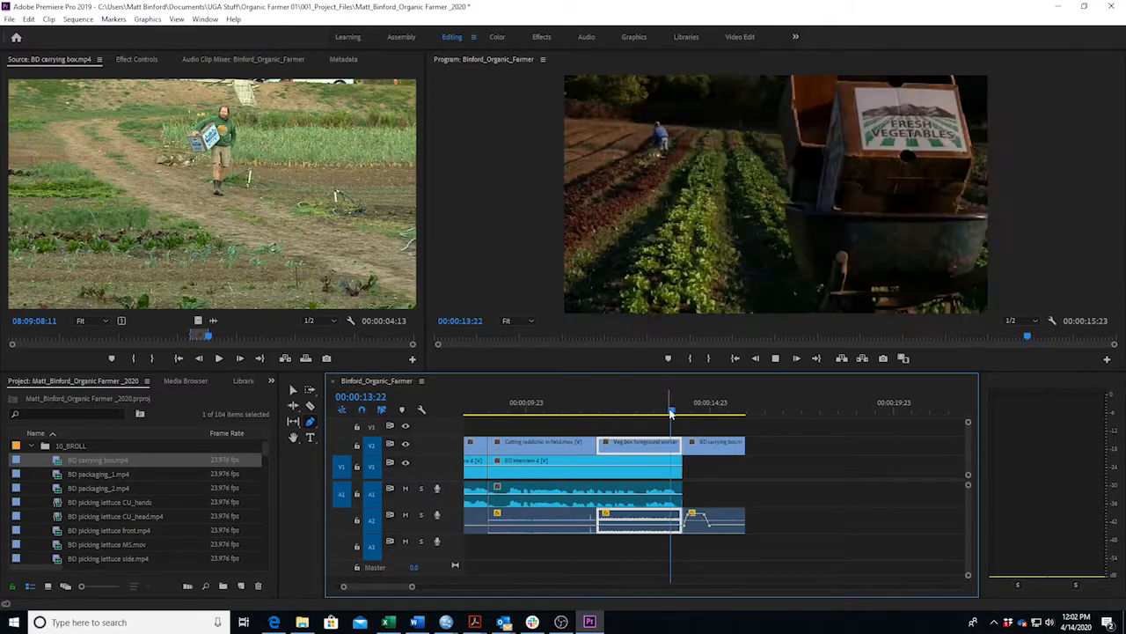
key(space)
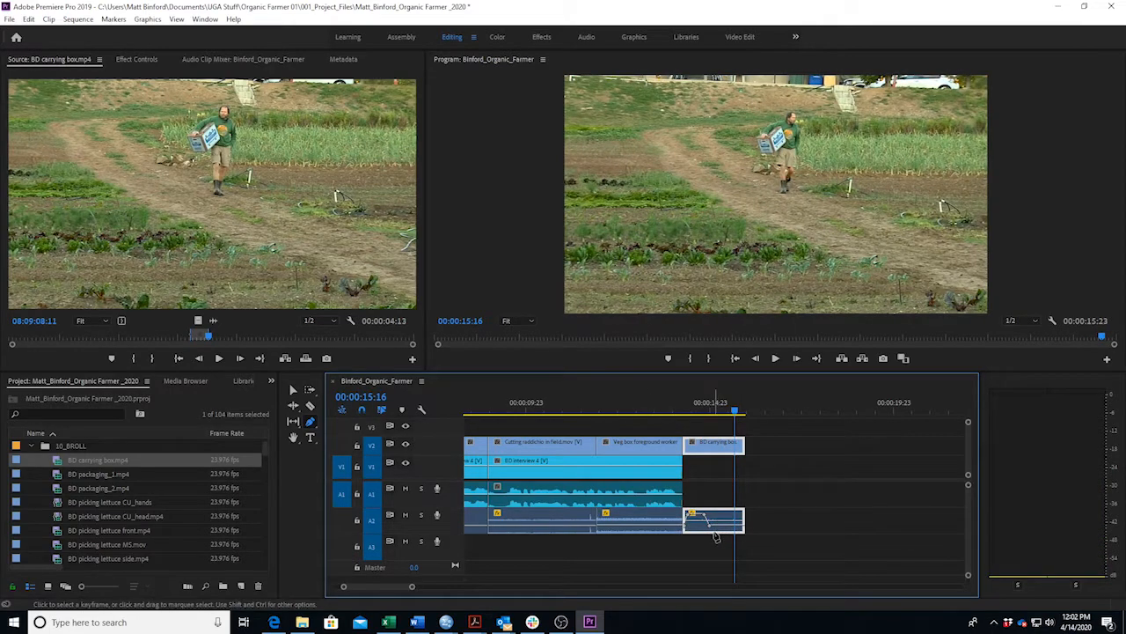
drag(715, 525, 765, 520)
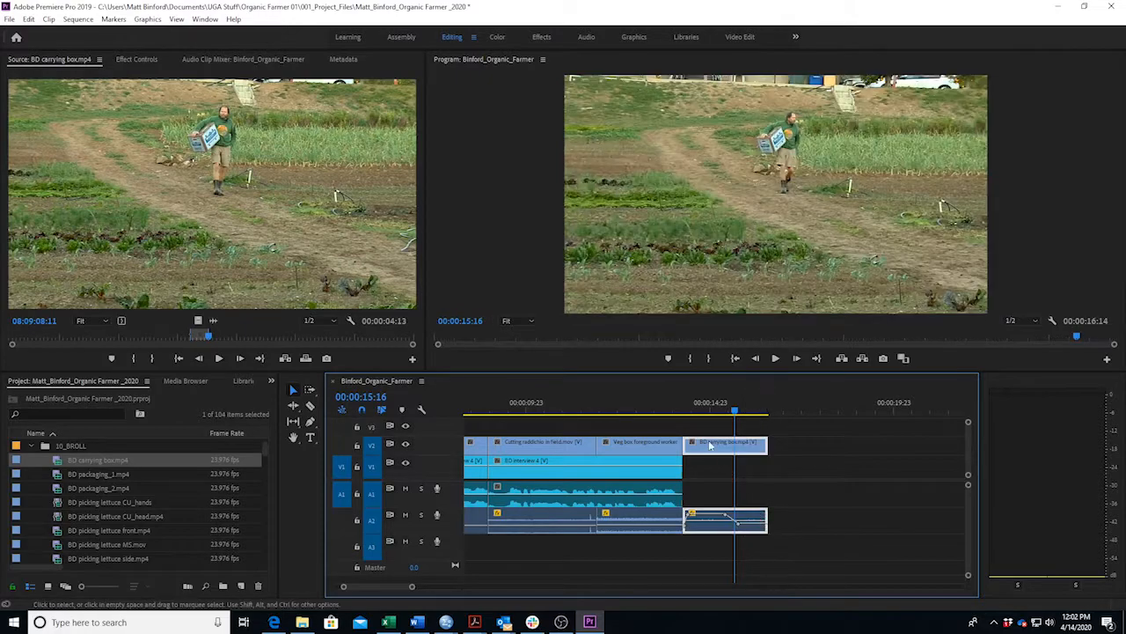
click(642, 413)
key(space)
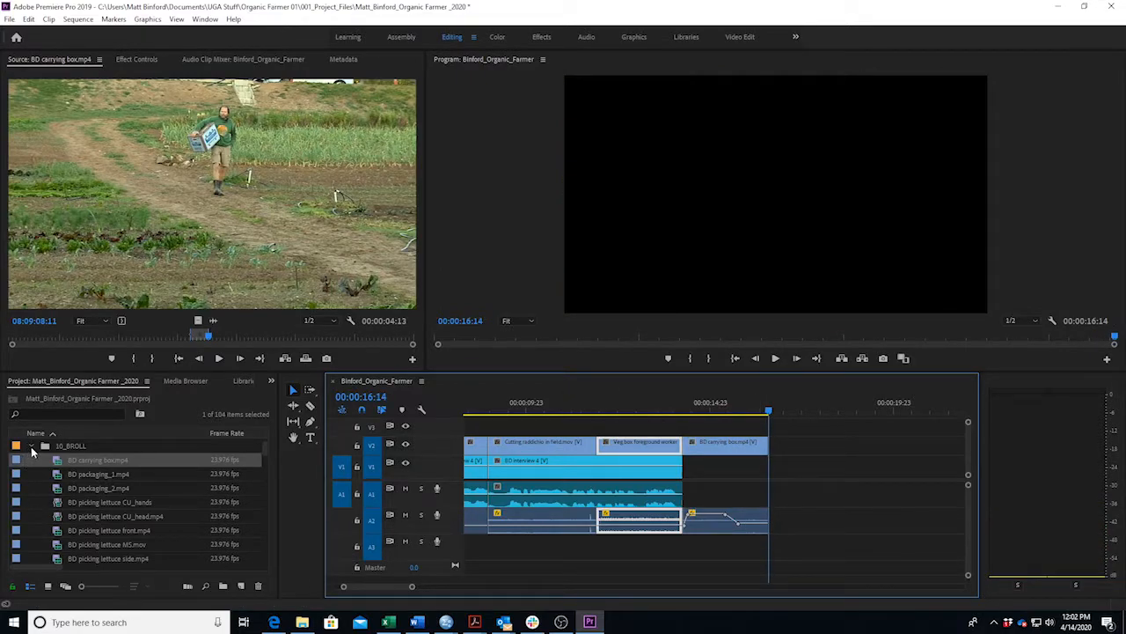
Open BD Interview 1 from the interviews bin and preview it from the start.
click(32, 447)
click(32, 489)
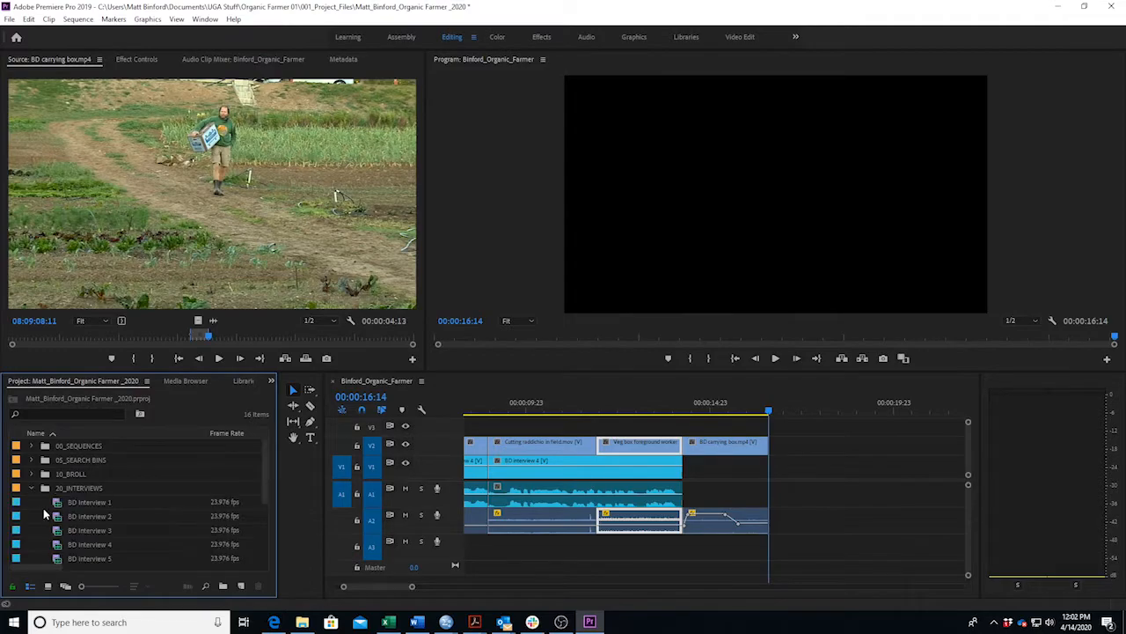
double_click(25, 502)
click(182, 338)
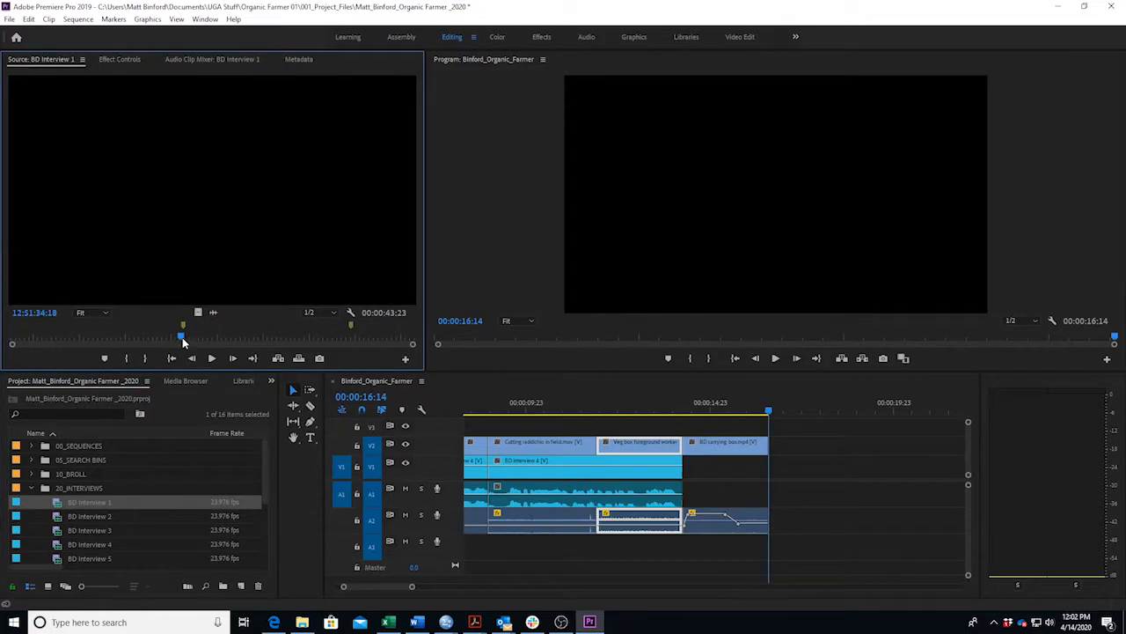
key(space)
key(space)
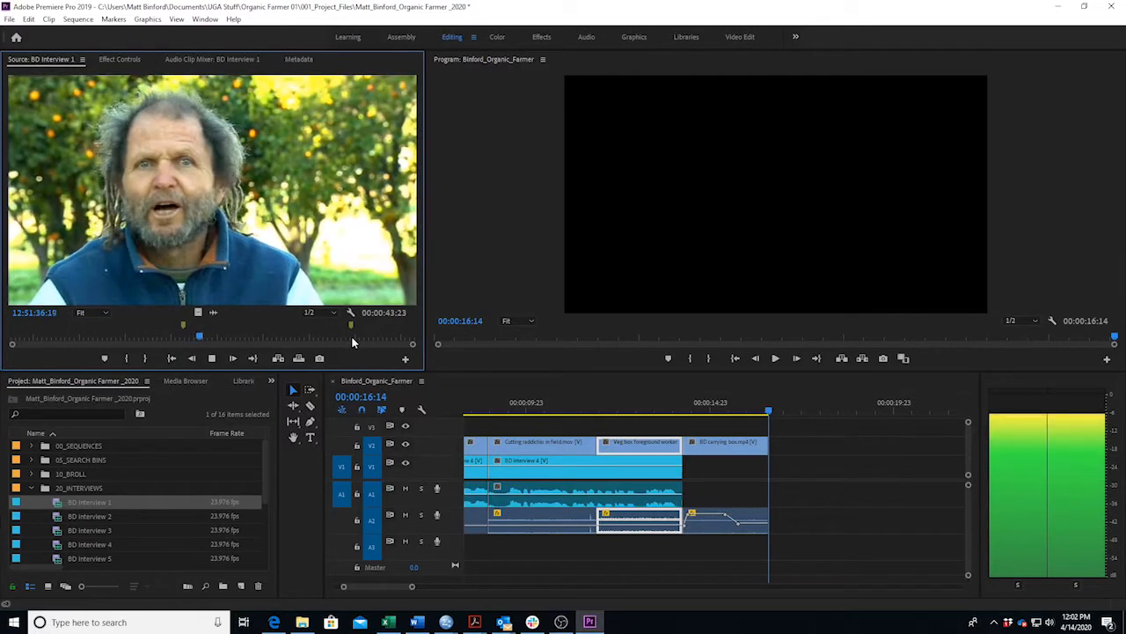
click(156, 336)
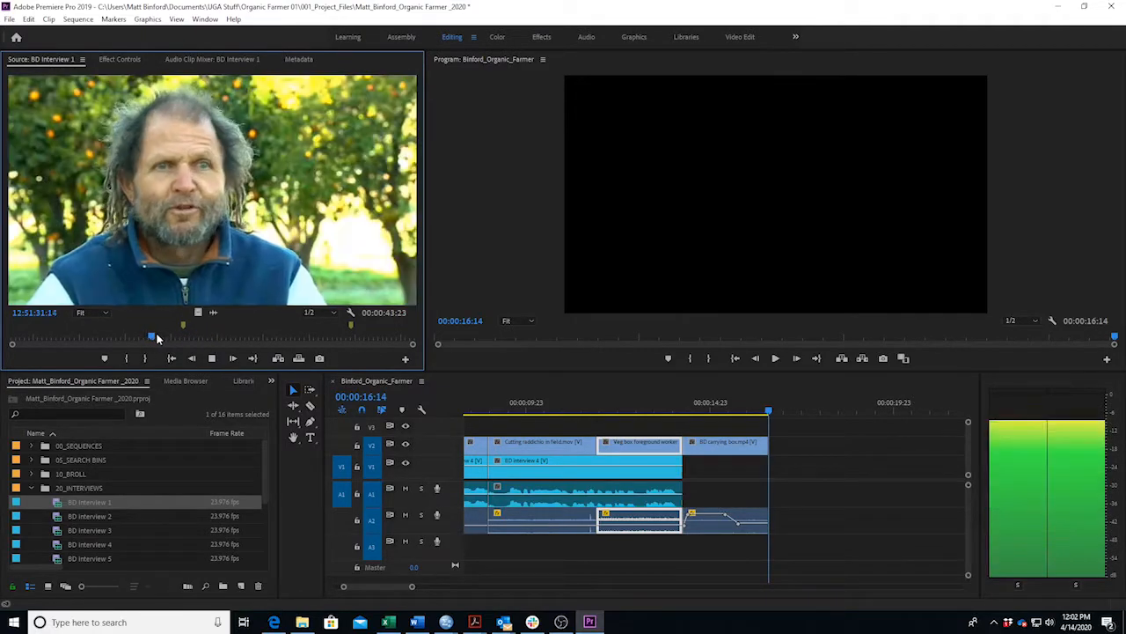
click(112, 336)
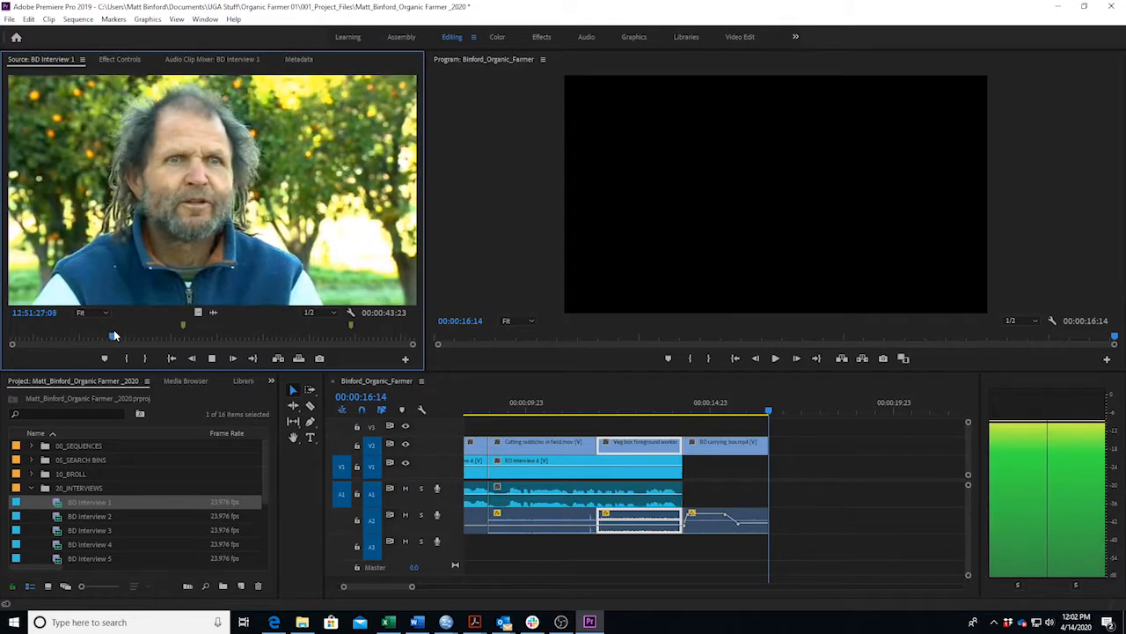
click(15, 341)
key(space)
key(space)
click(16, 341)
click(17, 341)
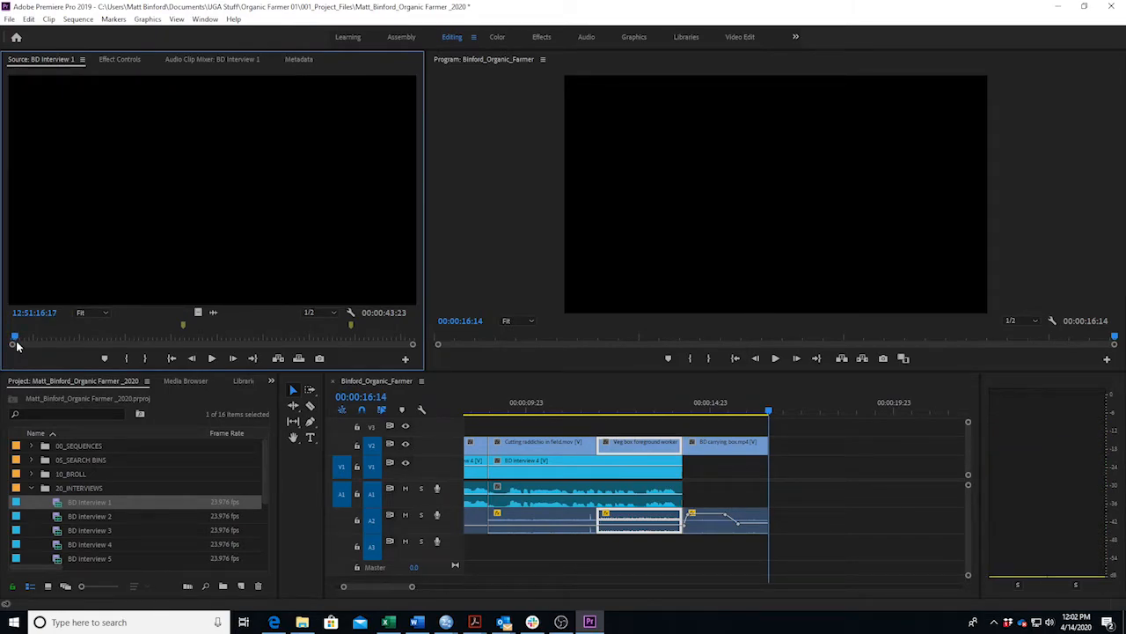
Mark a 1-second-14-frame In/Out bite on BD Interview 1 and set the sequence insertion point.
key(i)
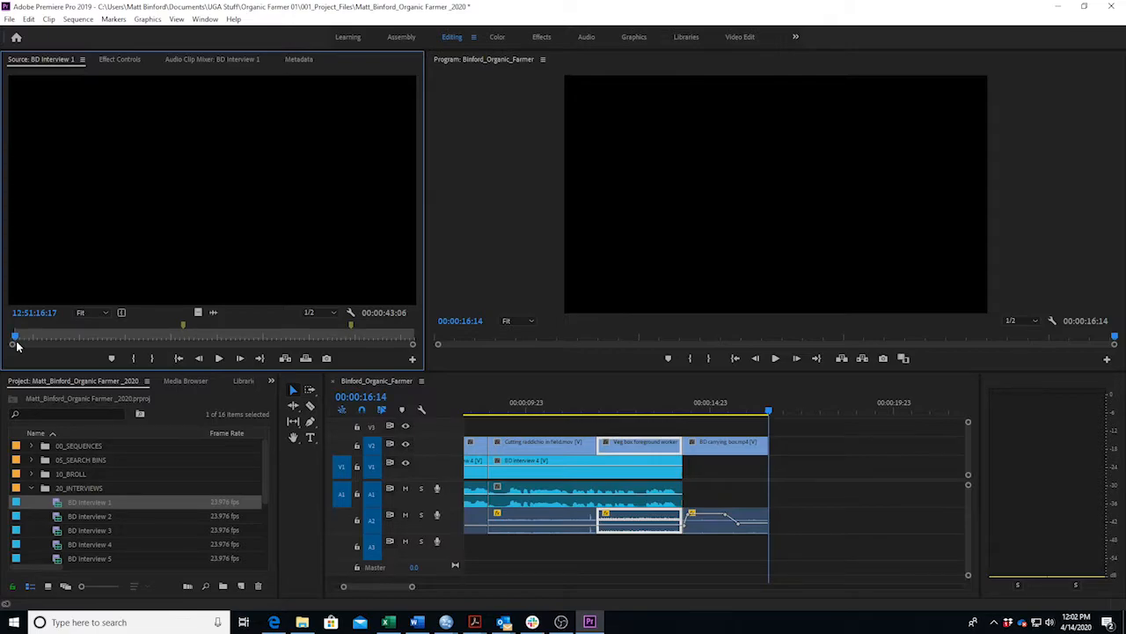
key(space)
key(space)
key(o)
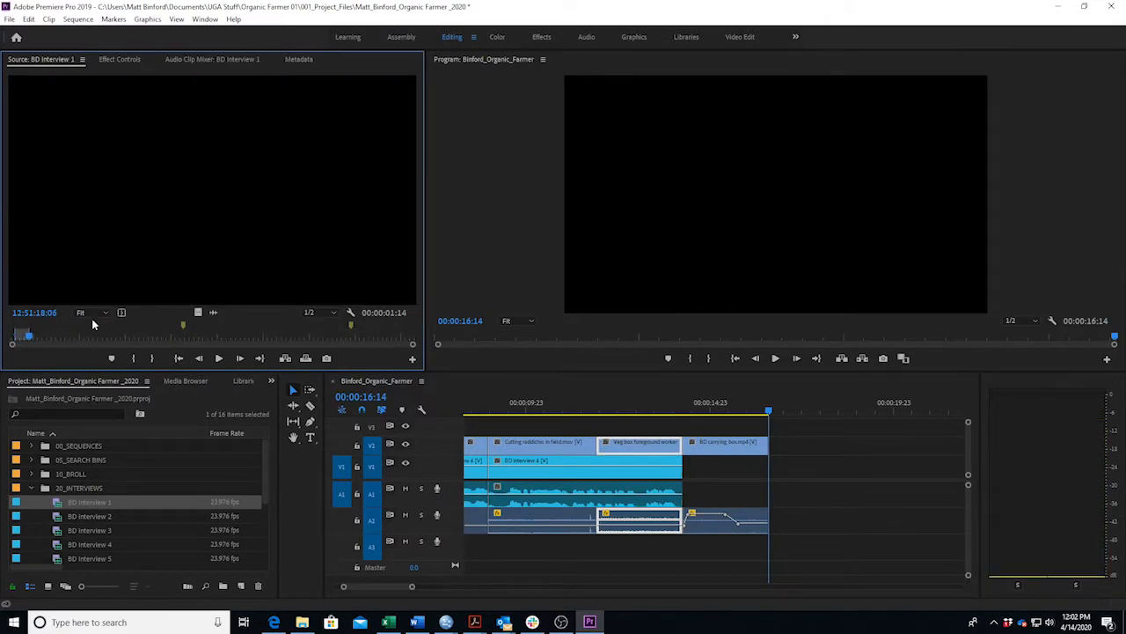
drag(767, 411, 738, 419)
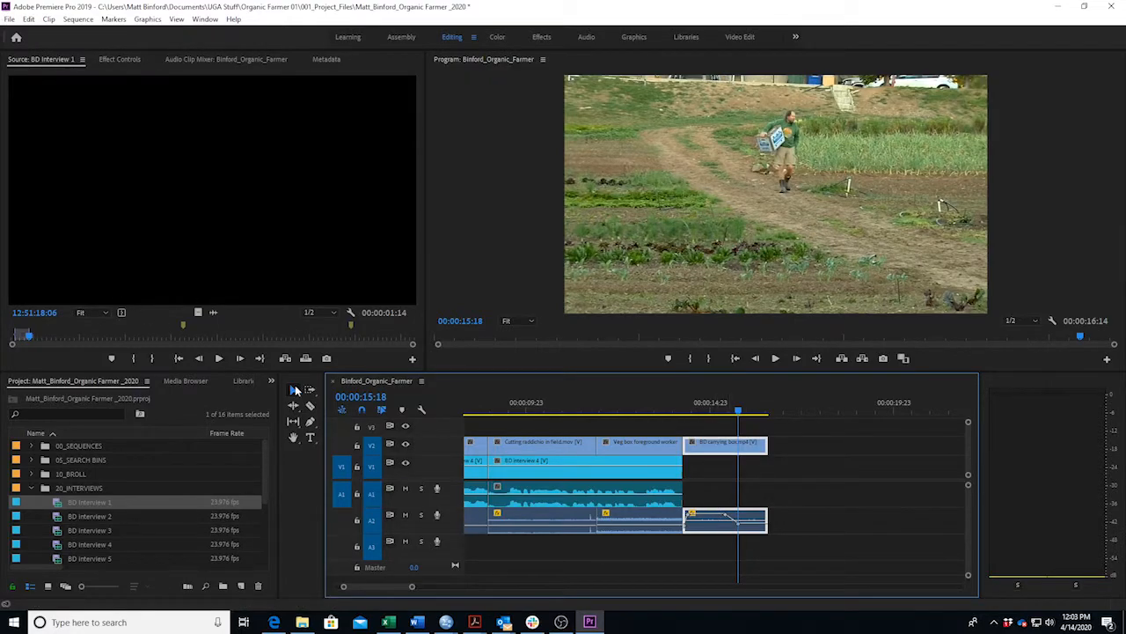
Add the interview bite to V1/A1 and extend the carrying-box shot over its start.
drag(56, 254, 752, 493)
click(713, 410)
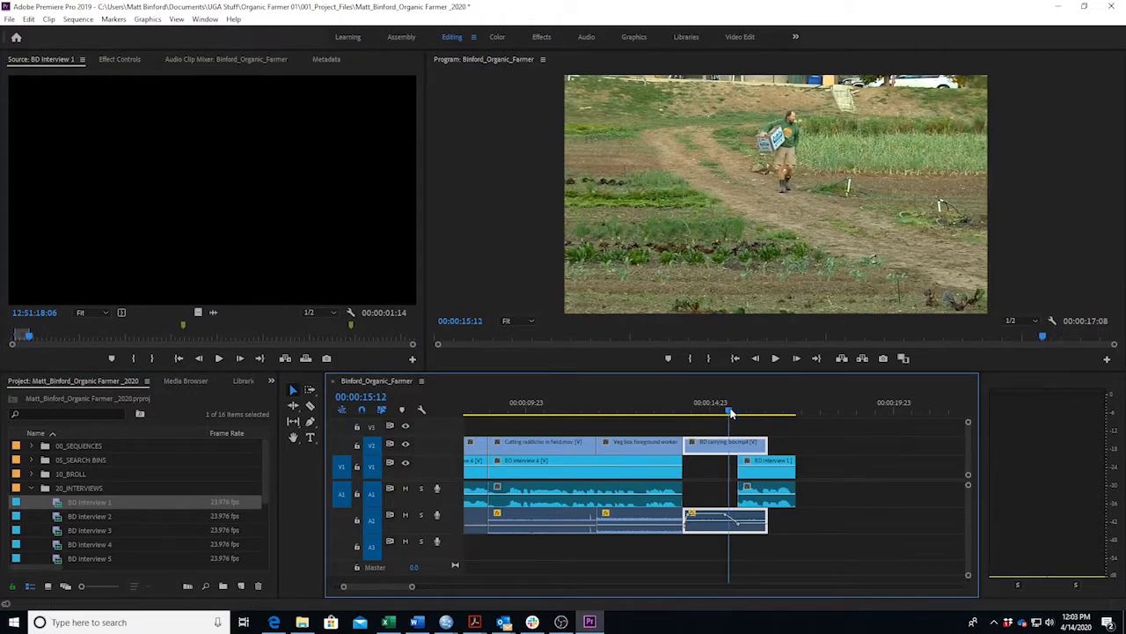
drag(764, 443, 795, 443)
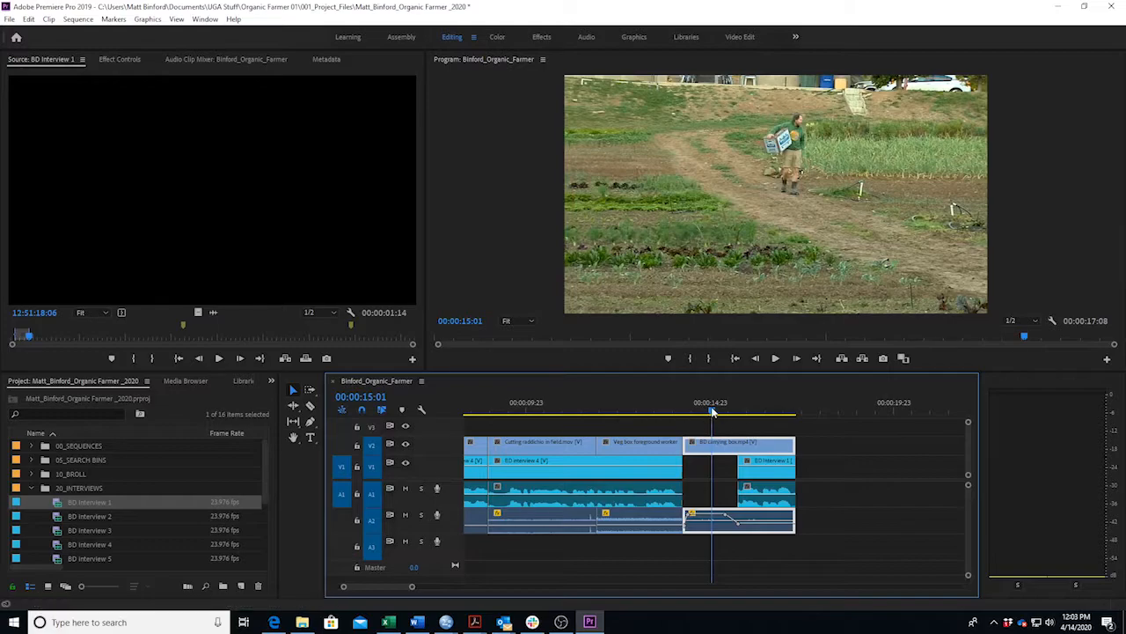
drag(713, 411, 621, 418)
key(space)
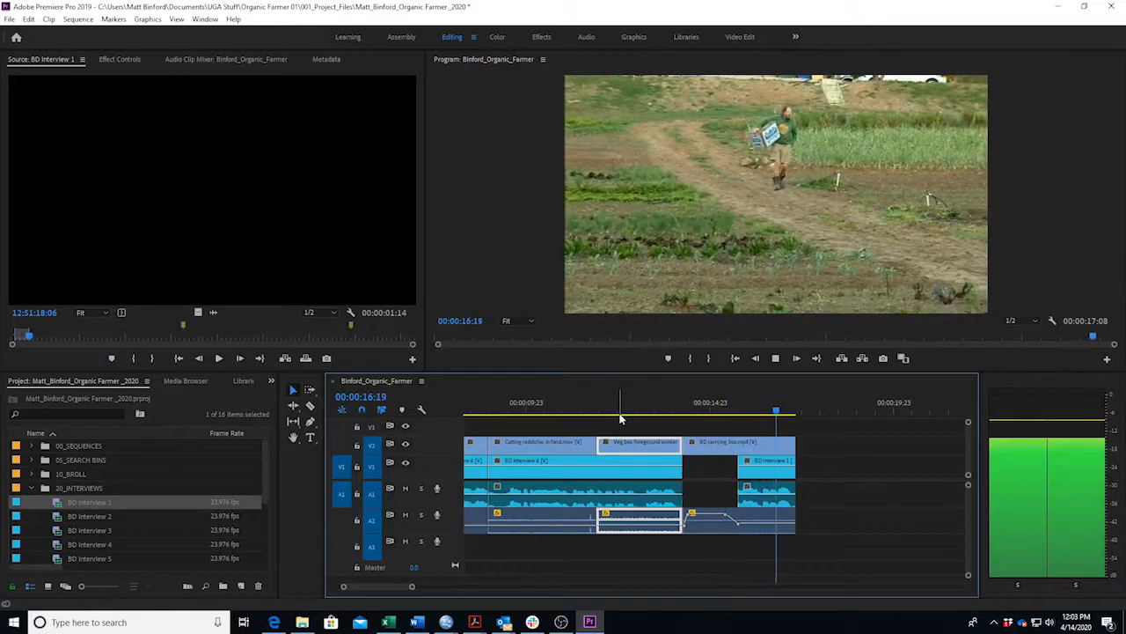
key(space)
Replay the cut into the interview repeatedly from around 00:00:15:16 using Space and J/K/L.
drag(411, 588, 345, 590)
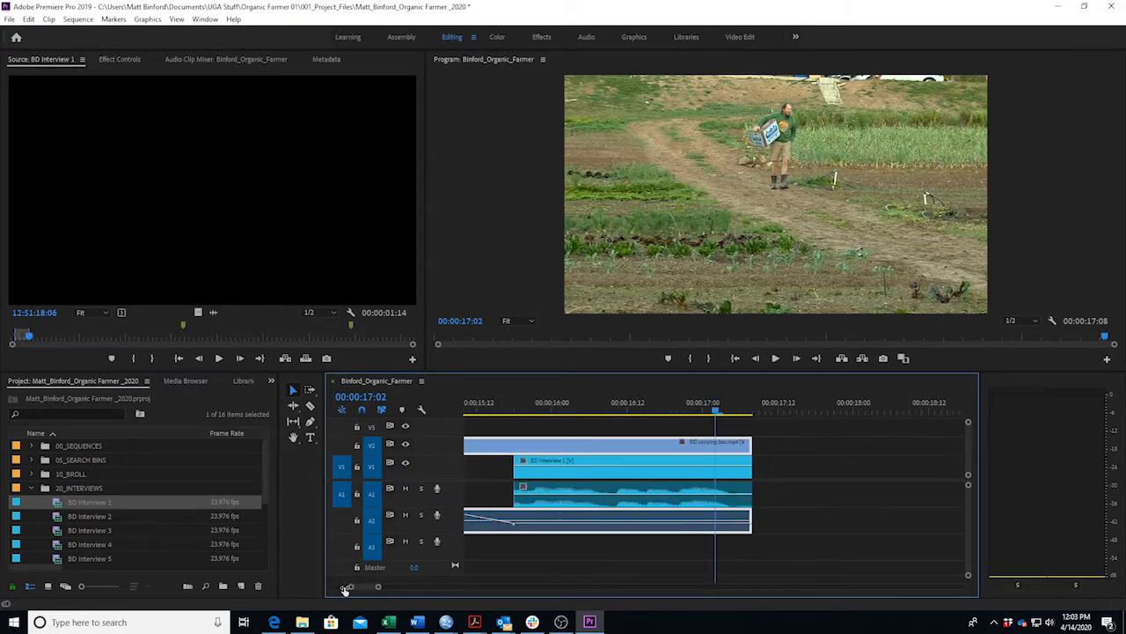
drag(489, 407, 499, 405)
key(space)
key(space)
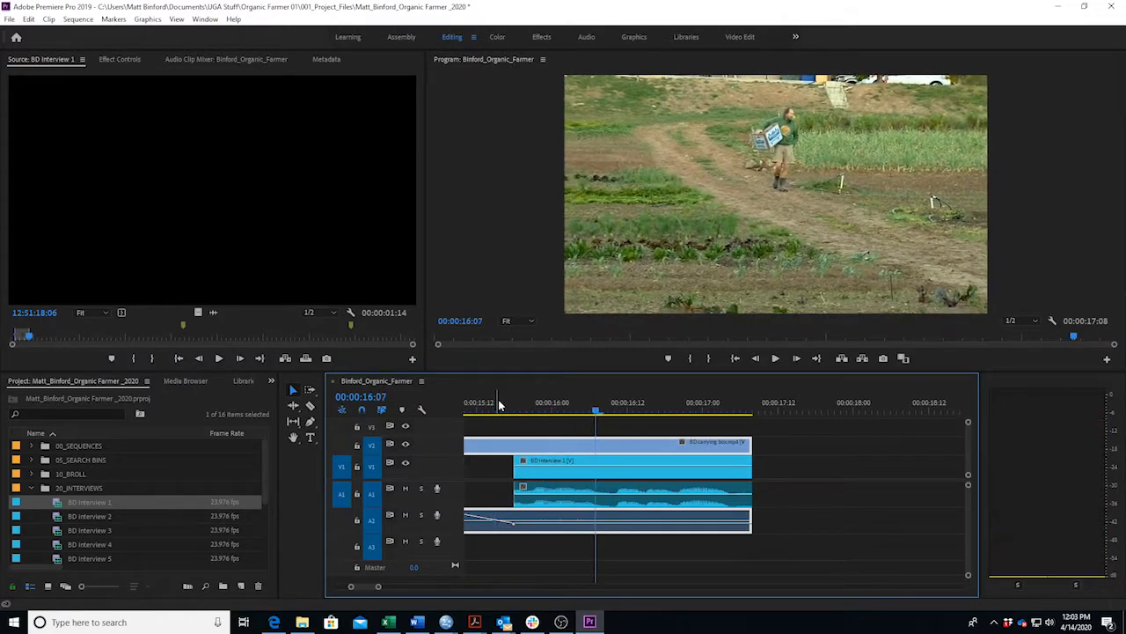
click(487, 411)
key(space)
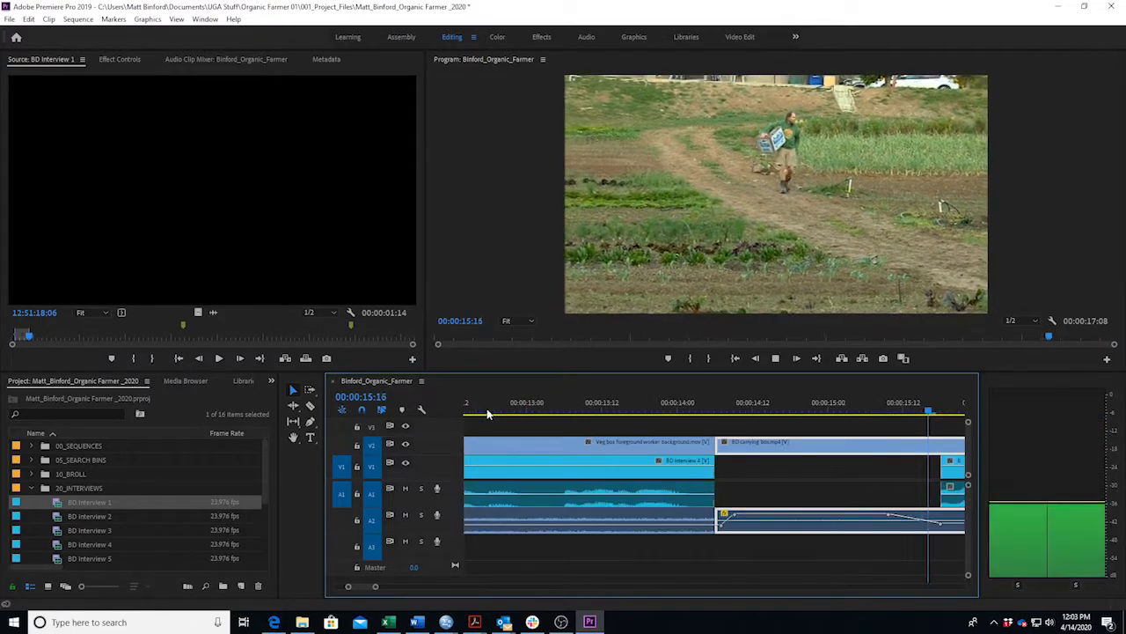
key(space)
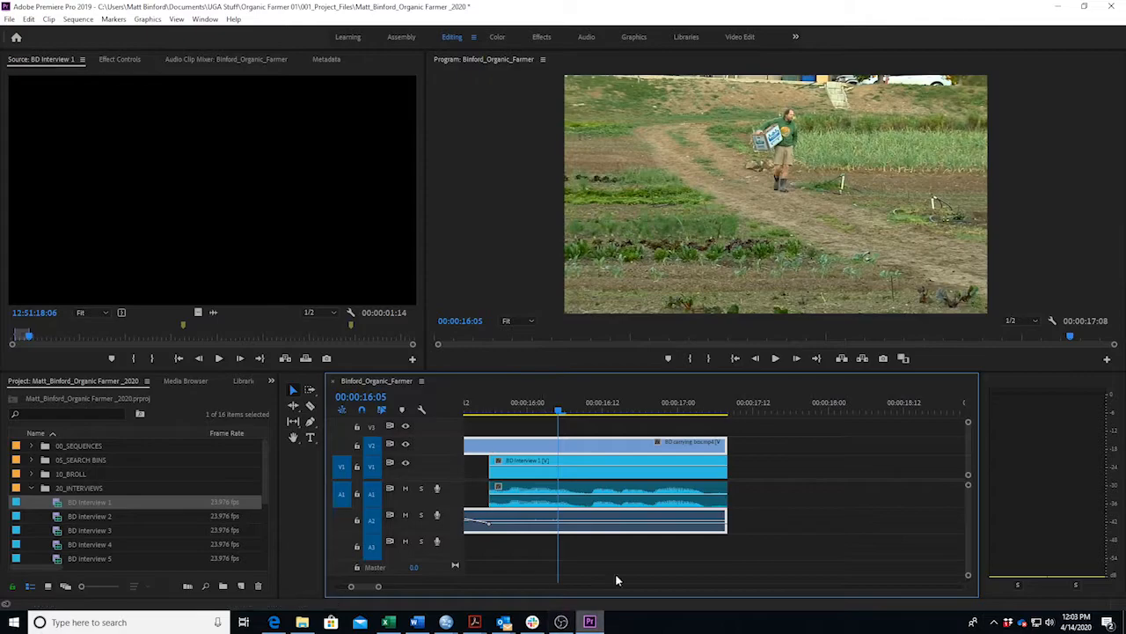
click(477, 405)
key(space)
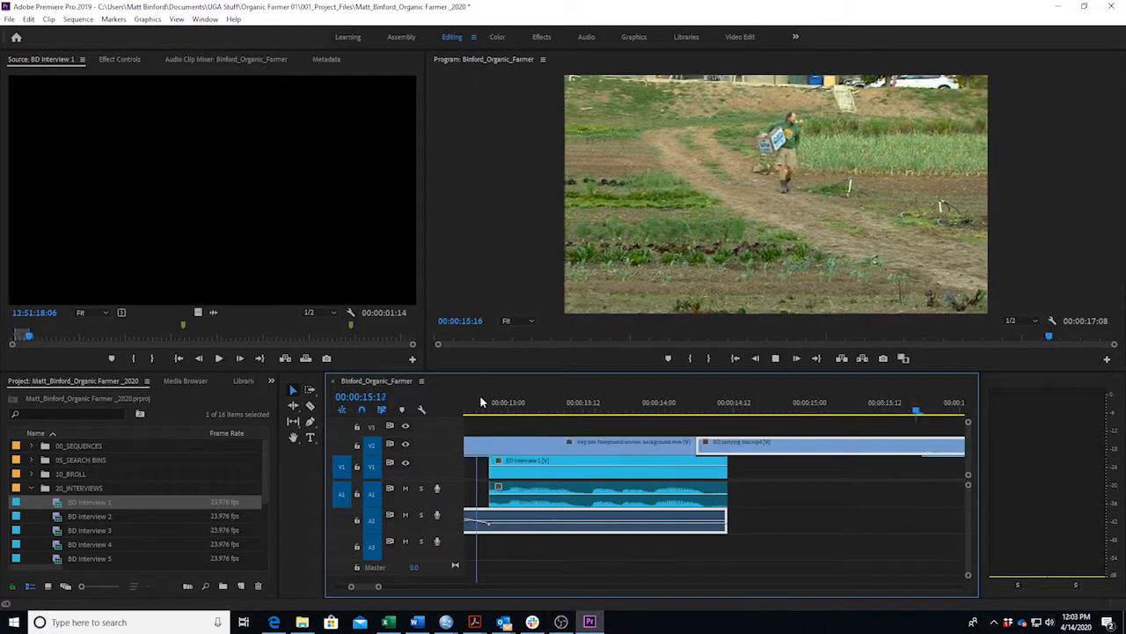
key(space)
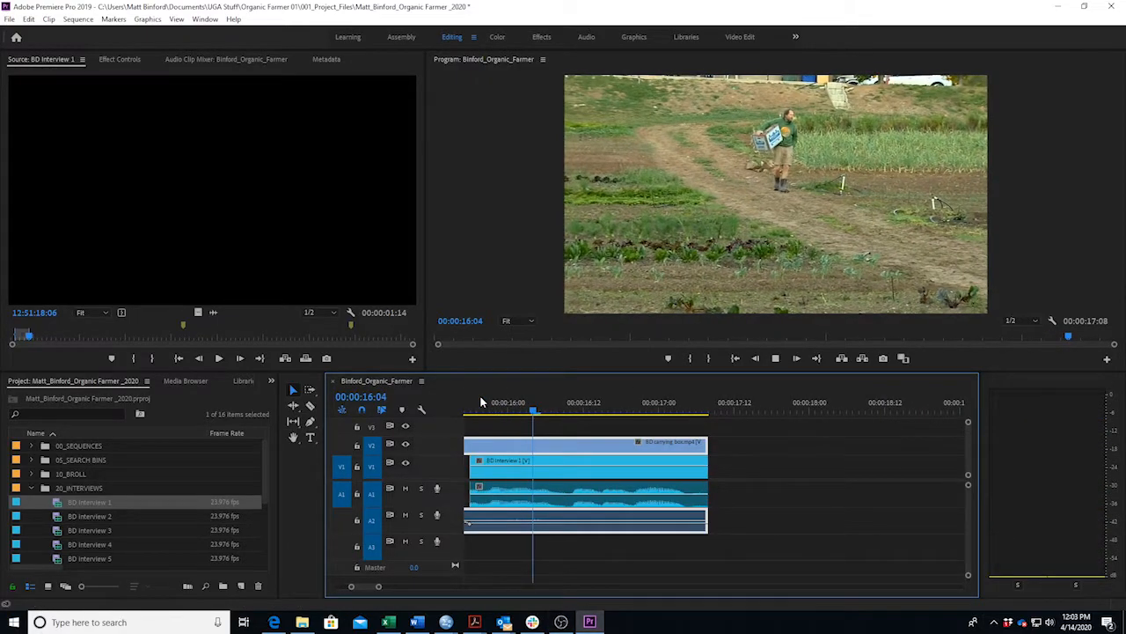
key(j)
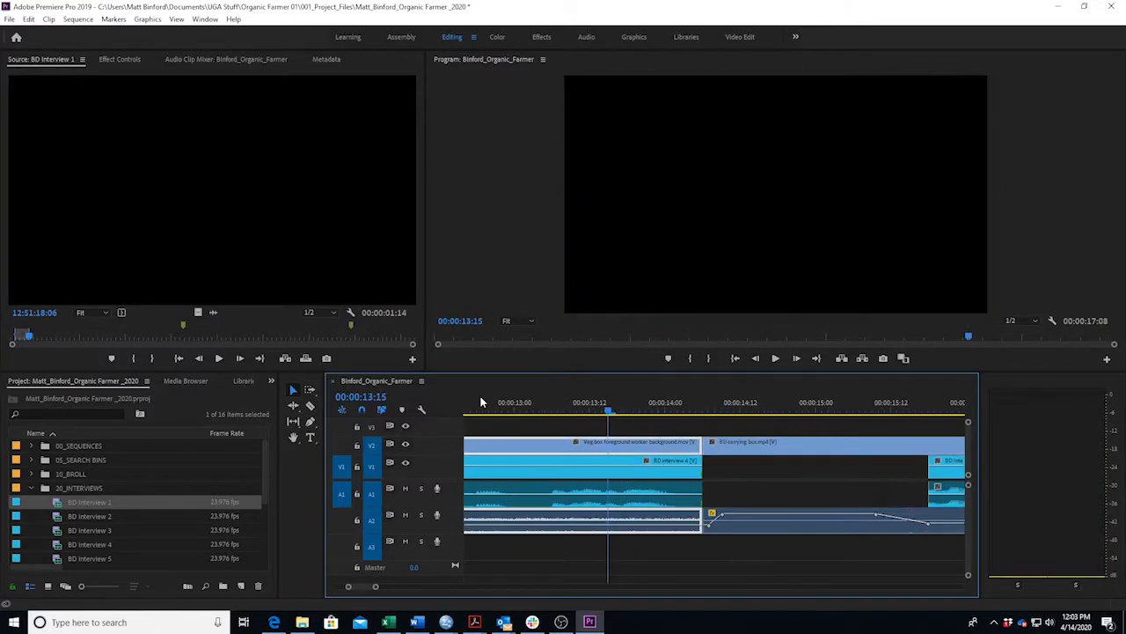
key(l)
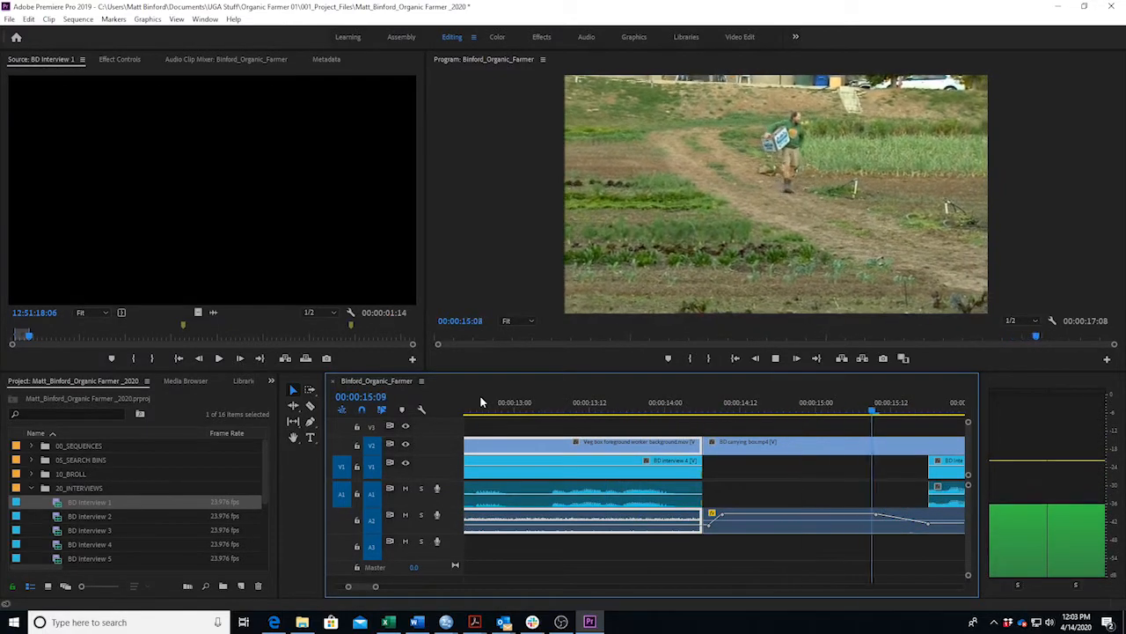
key(k)
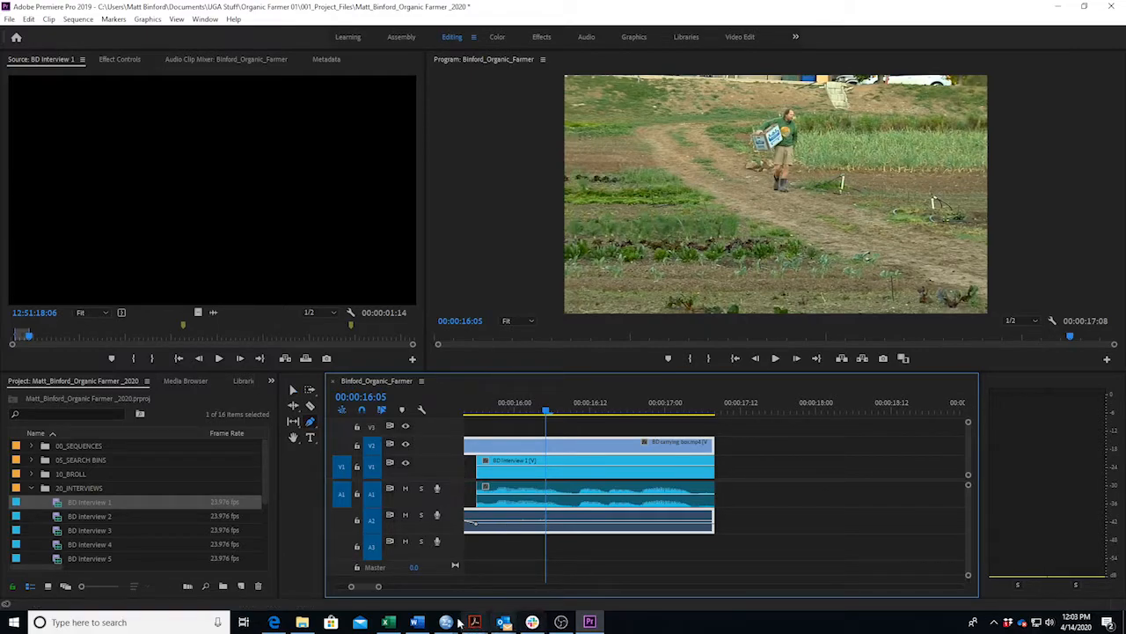
Add a volume keyframe on the A1 interview audio and pull the first keyframe to -∞ dB.
drag(379, 587, 369, 589)
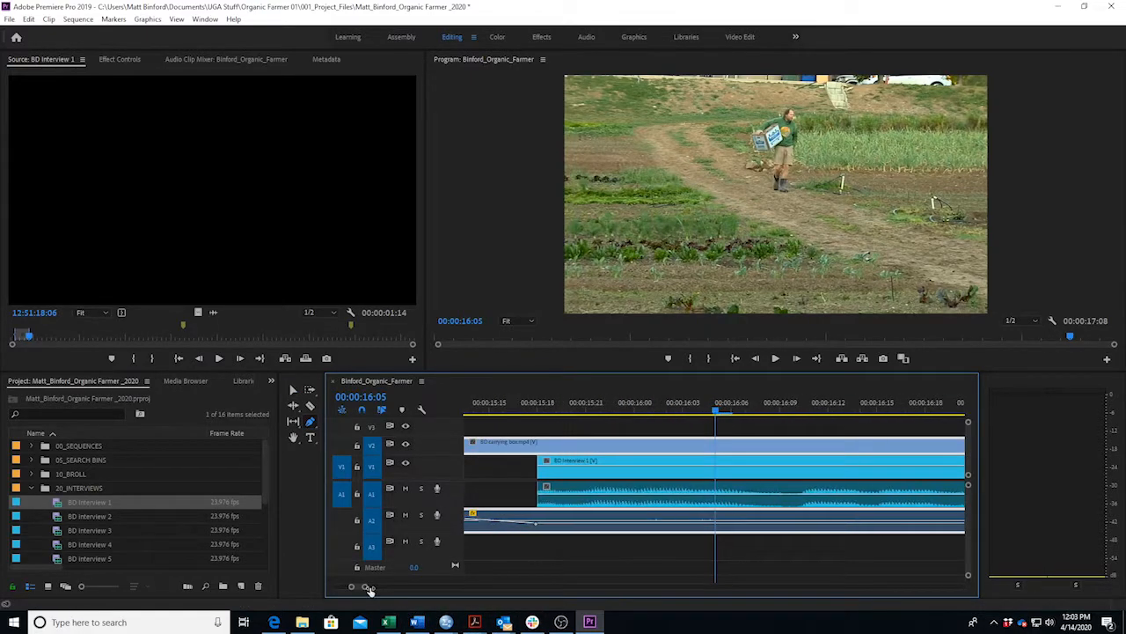
click(565, 497)
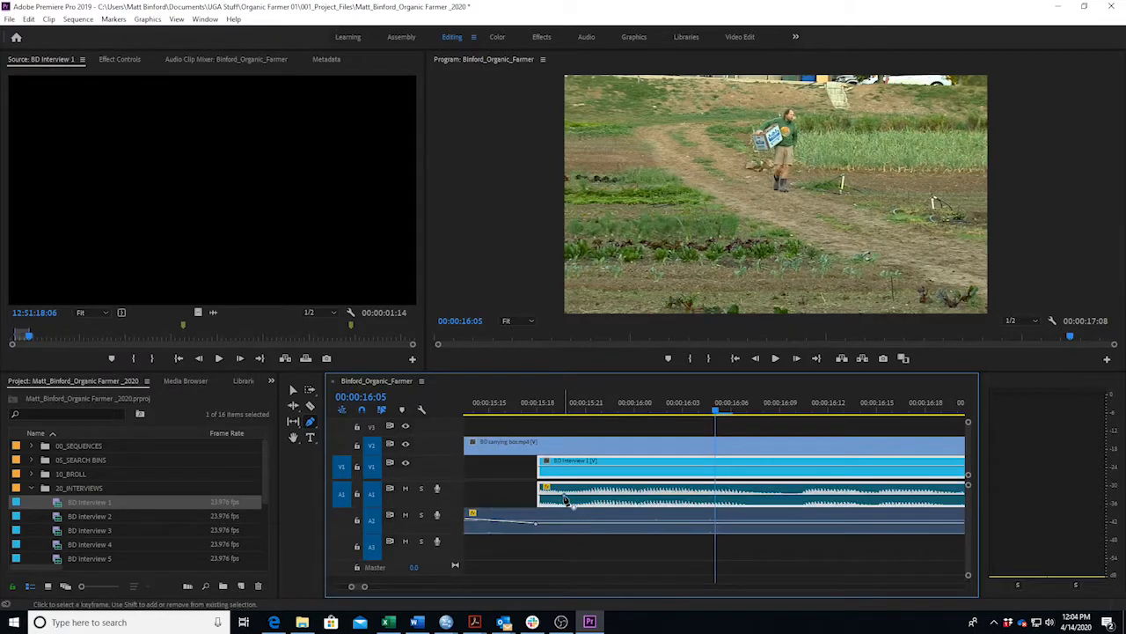
drag(540, 498, 540, 506)
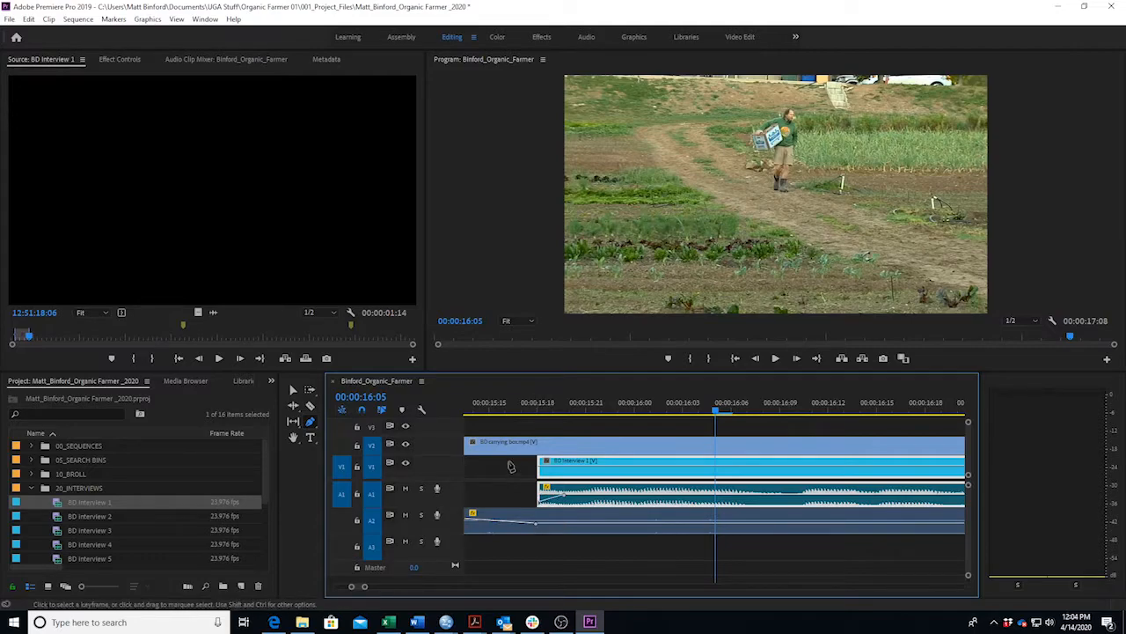
Play back the fade-in from 00:00:15:10 and the sequence end from 00:00:14:14, then check the script.
drag(364, 587, 380, 587)
click(620, 409)
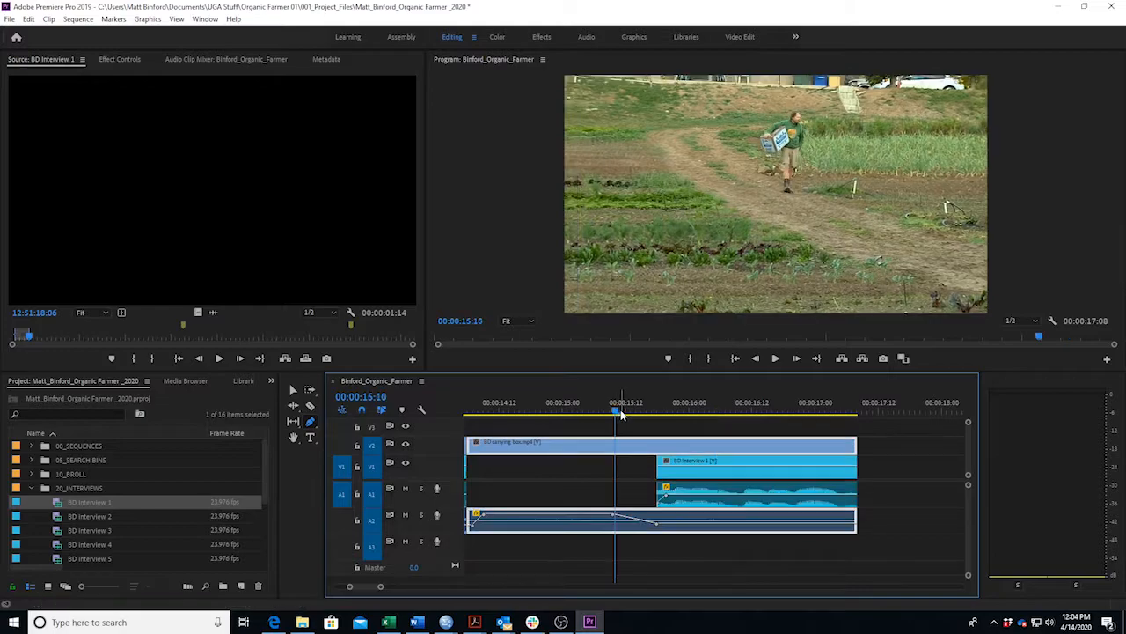
key(space)
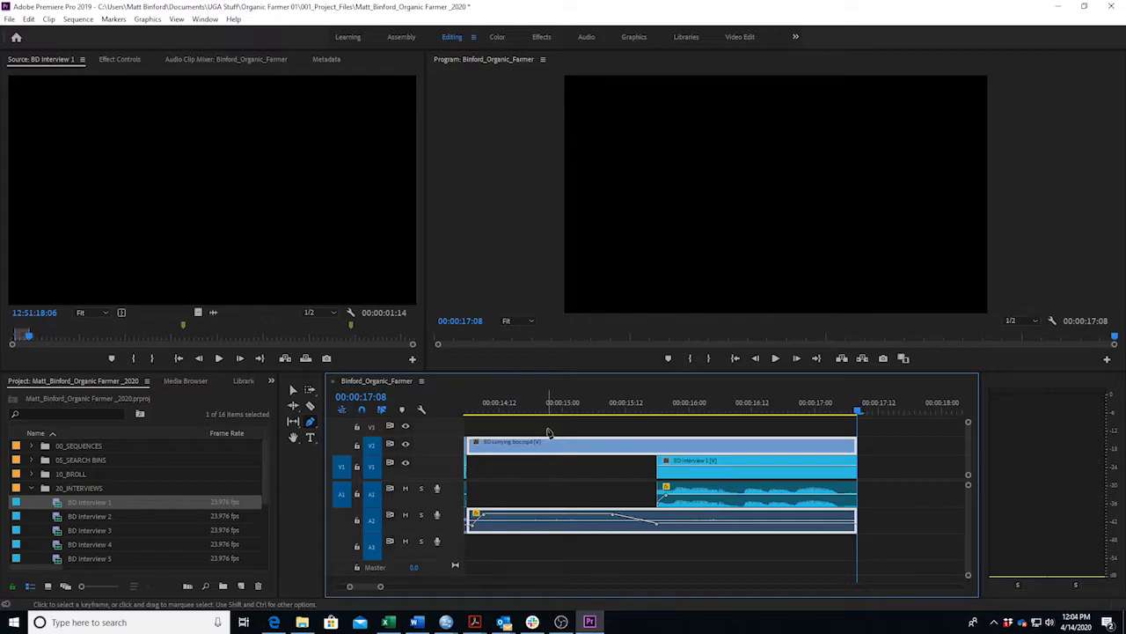
click(507, 416)
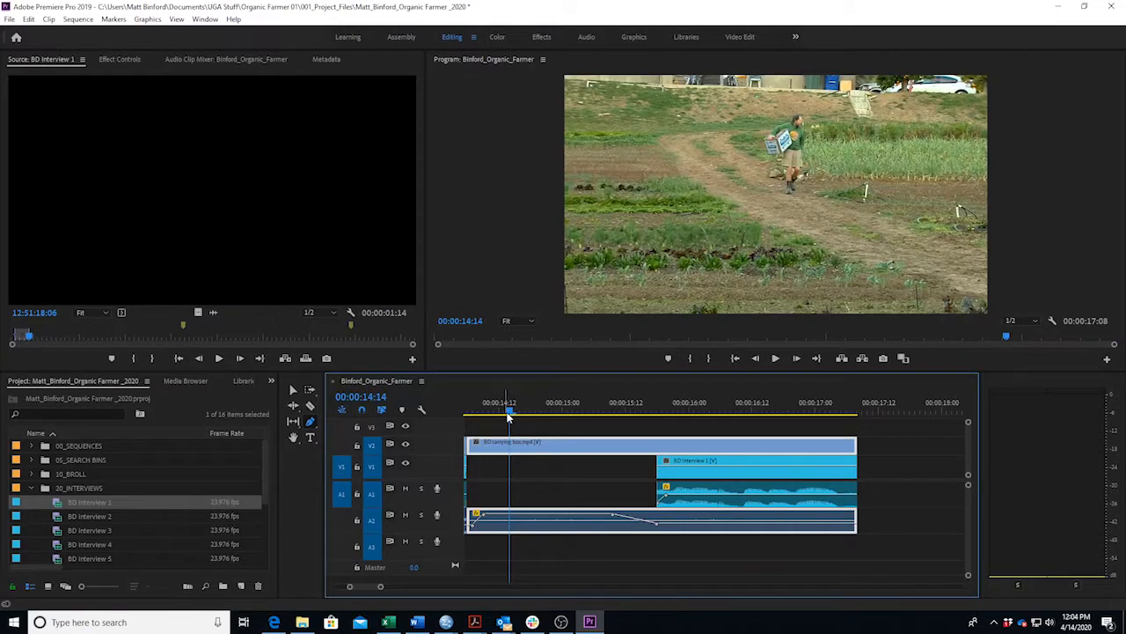
key(space)
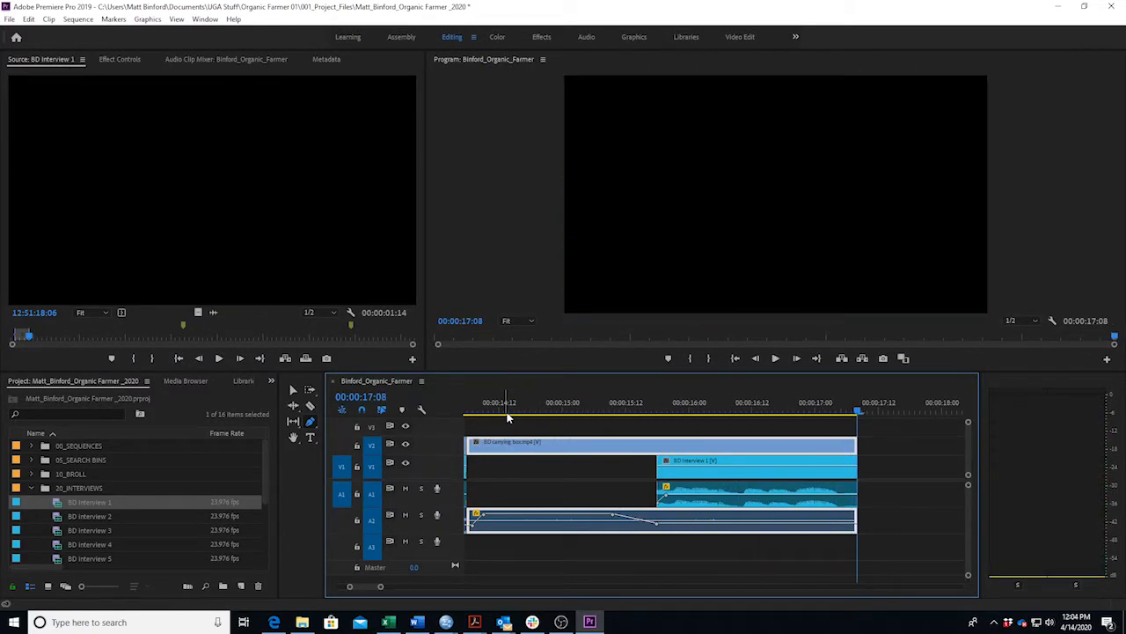
click(417, 622)
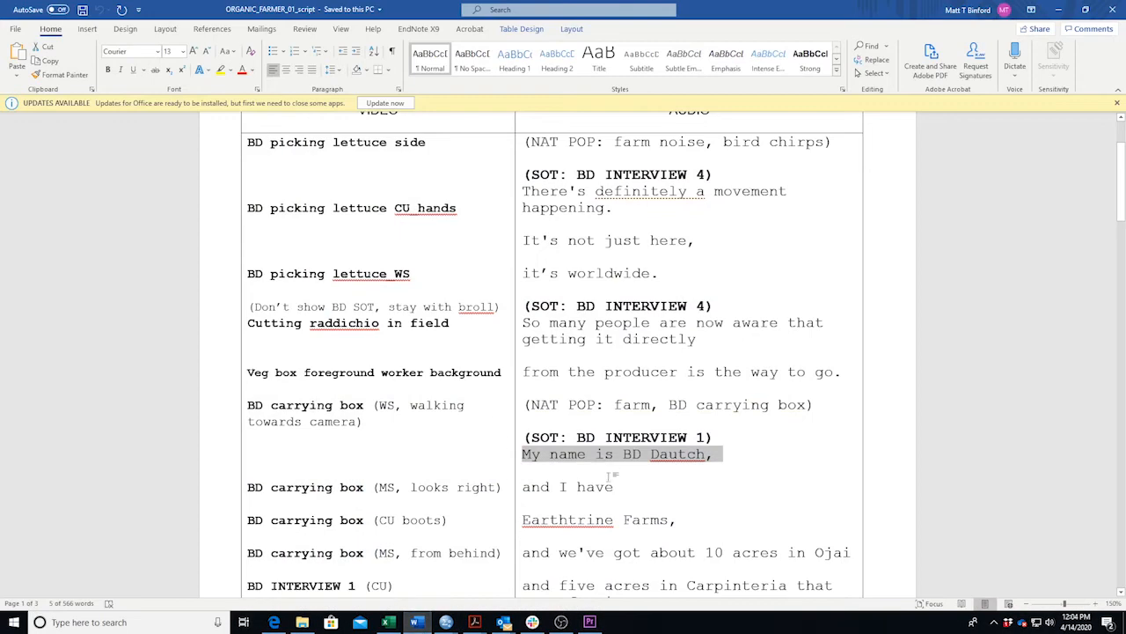
With the Selection tool, extend BD Interview 1's end so the sequence runs to 00:00:21:05, and play it.
click(418, 622)
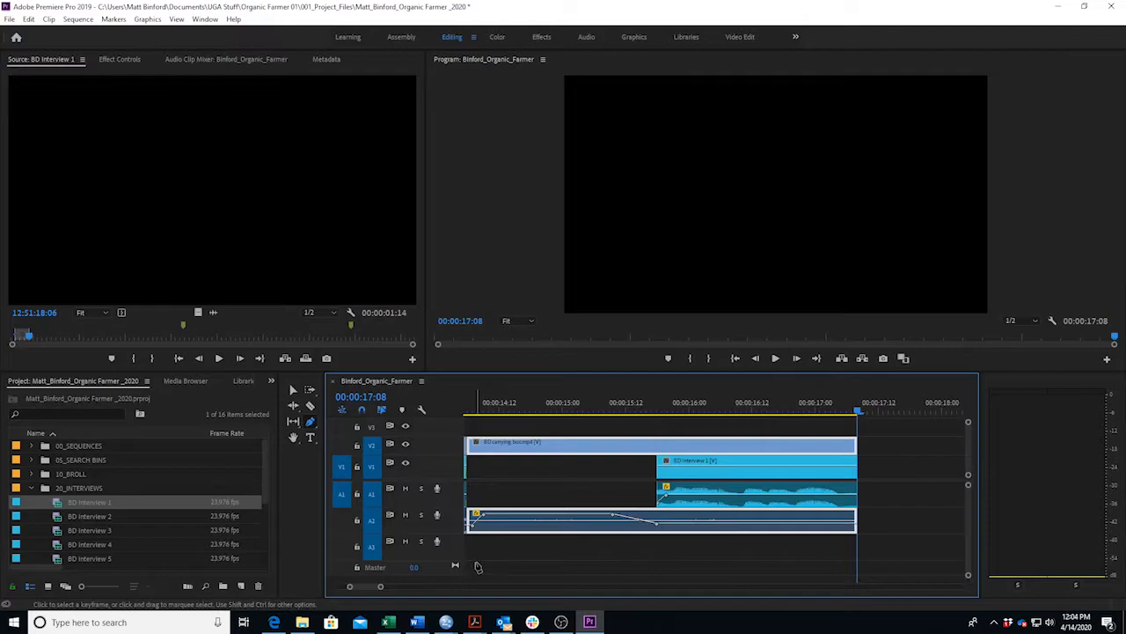
key(v)
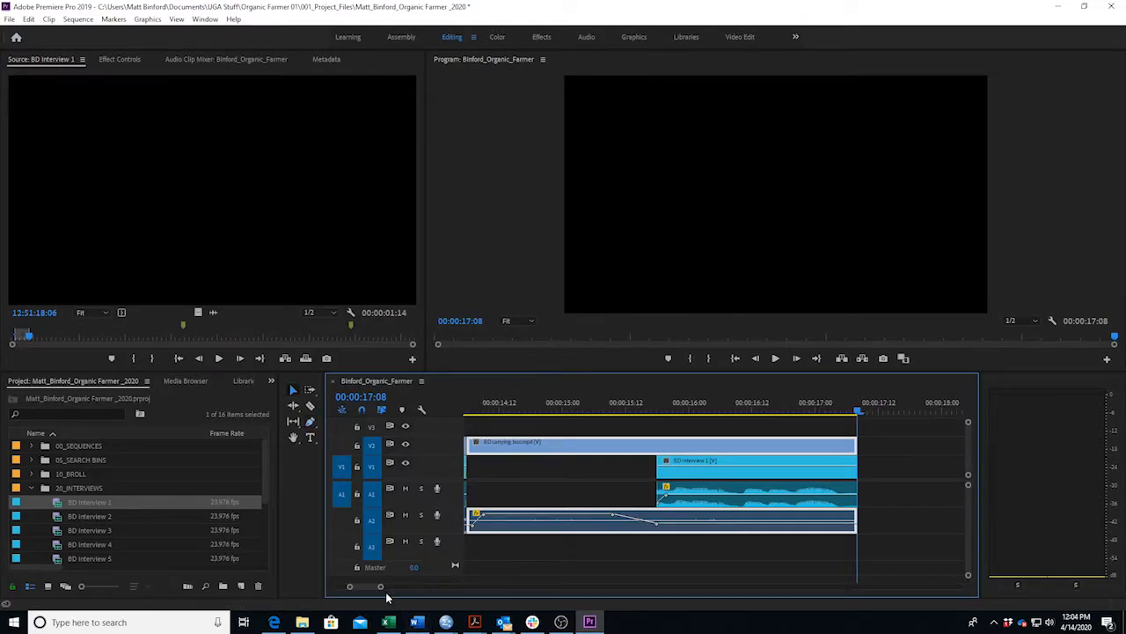
drag(379, 588, 397, 590)
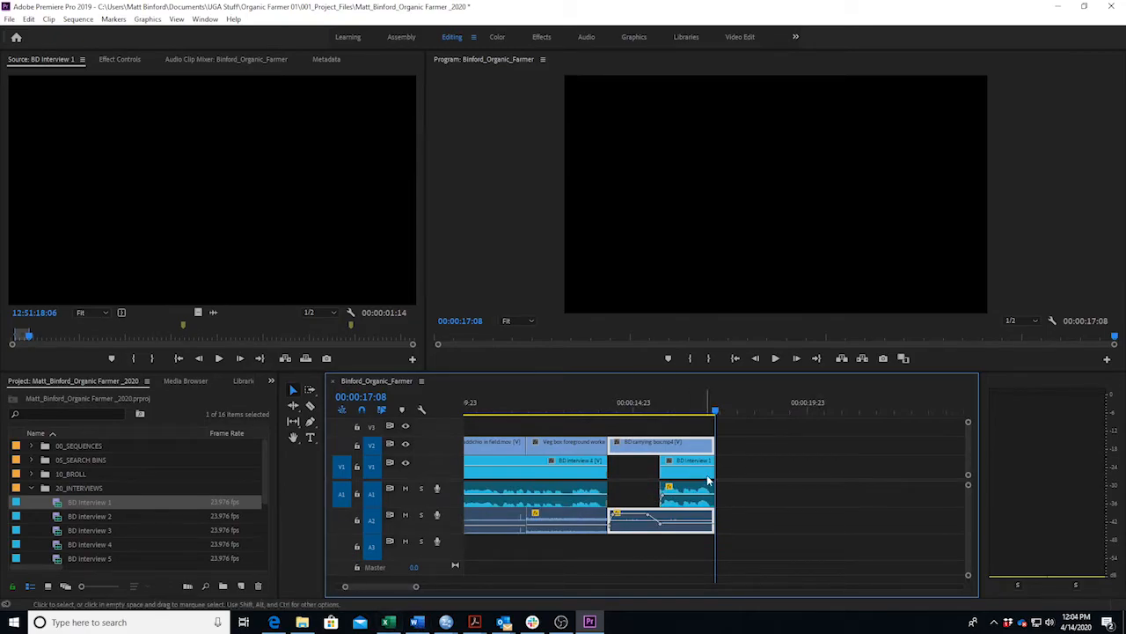
drag(715, 467, 842, 477)
key(space)
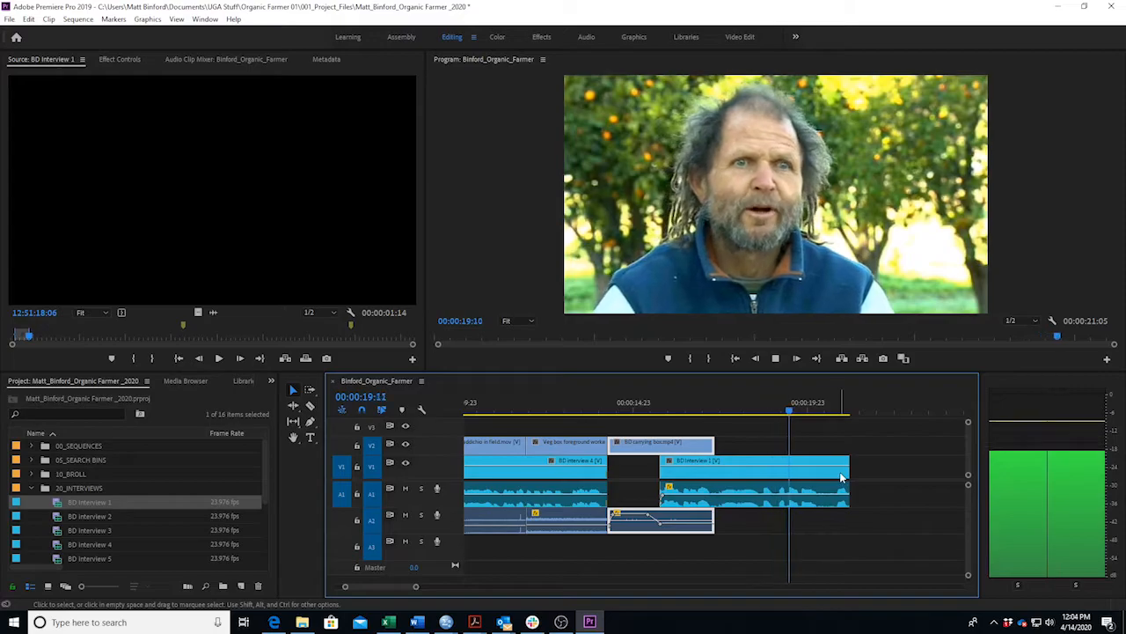
Scroll through the Word script to review the upcoming lines, then return to Premiere.
click(417, 622)
scroll(639, 518, down, 4)
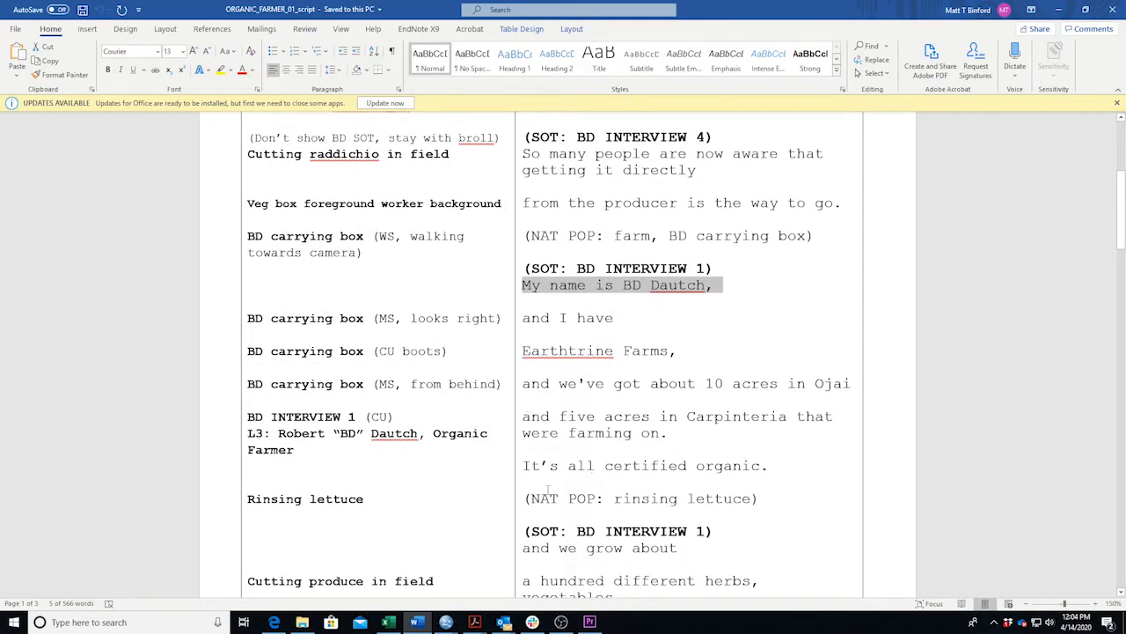
click(417, 622)
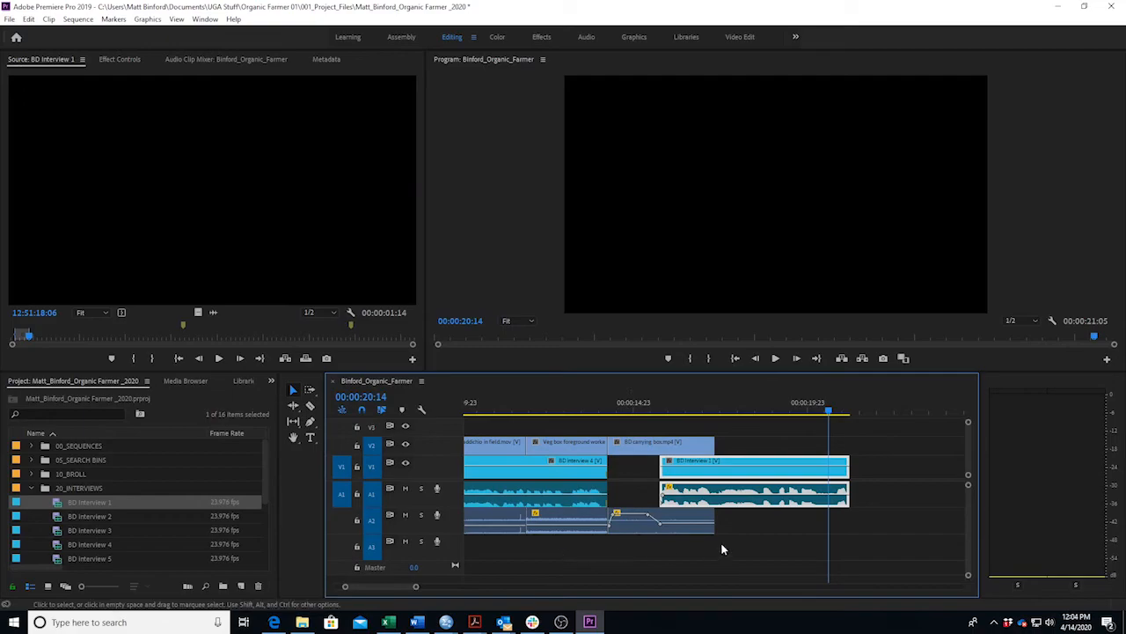
Extend BD Interview 1's end further and play the sequence to review the interview.
drag(417, 588, 454, 588)
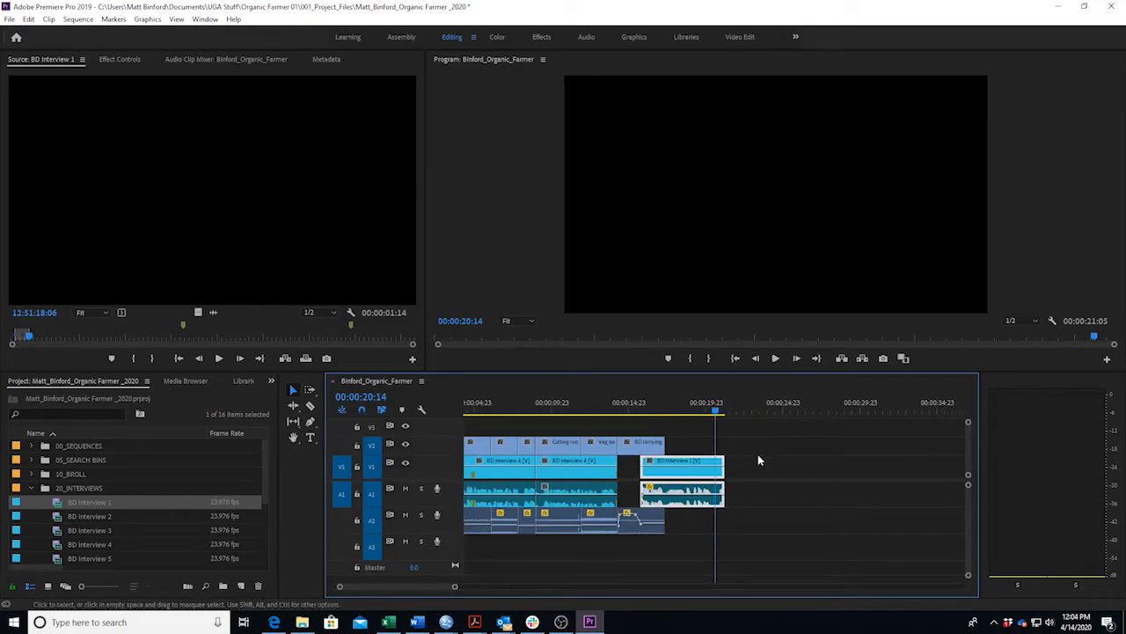
drag(719, 473, 925, 476)
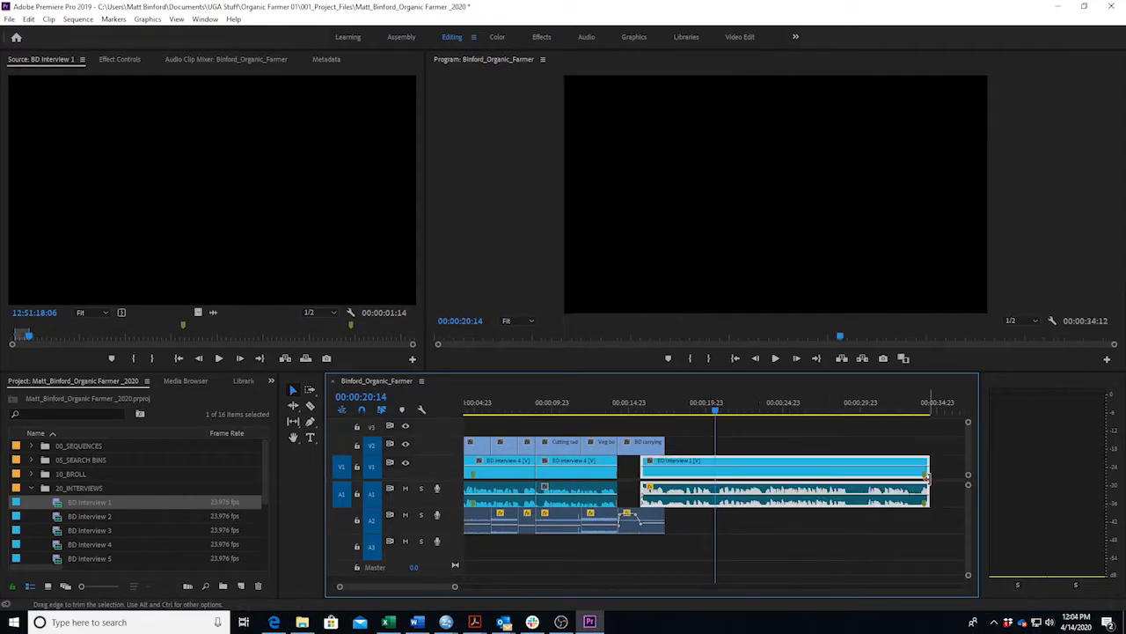
key(space)
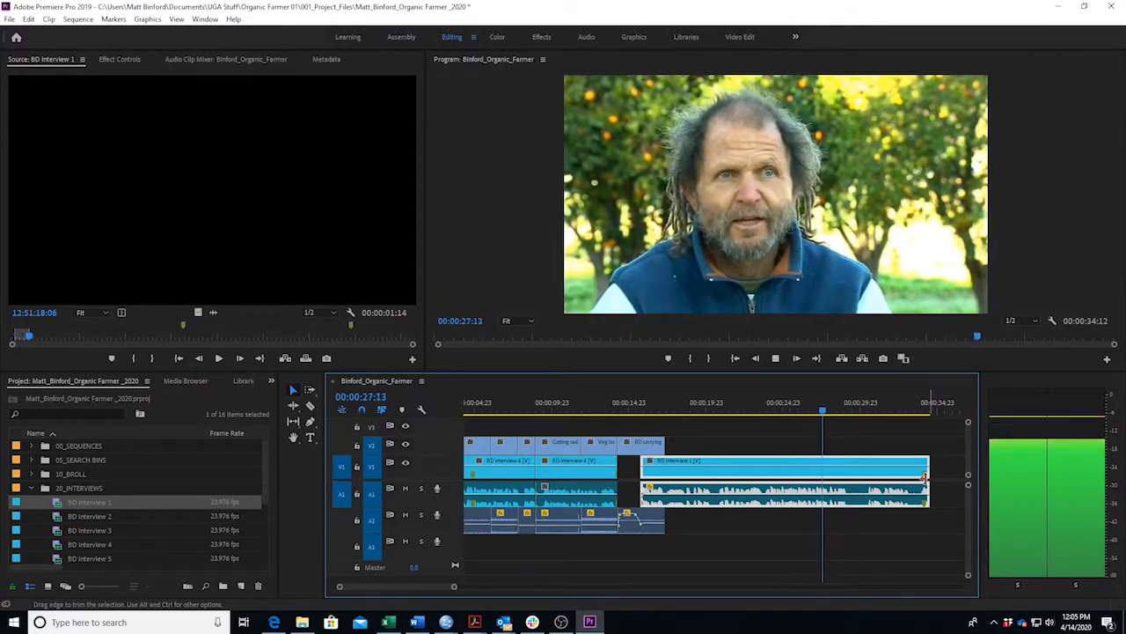
key(space)
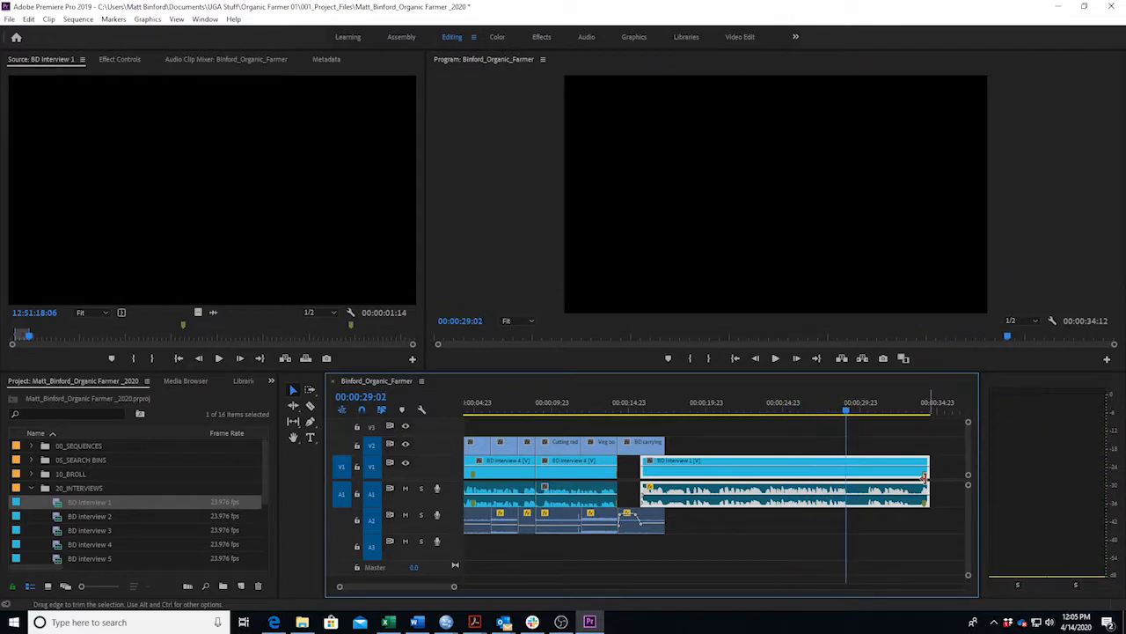
Rock playback with J, K, L to find the cut point and trim the clip back to 00:00:27:23.
key(j)
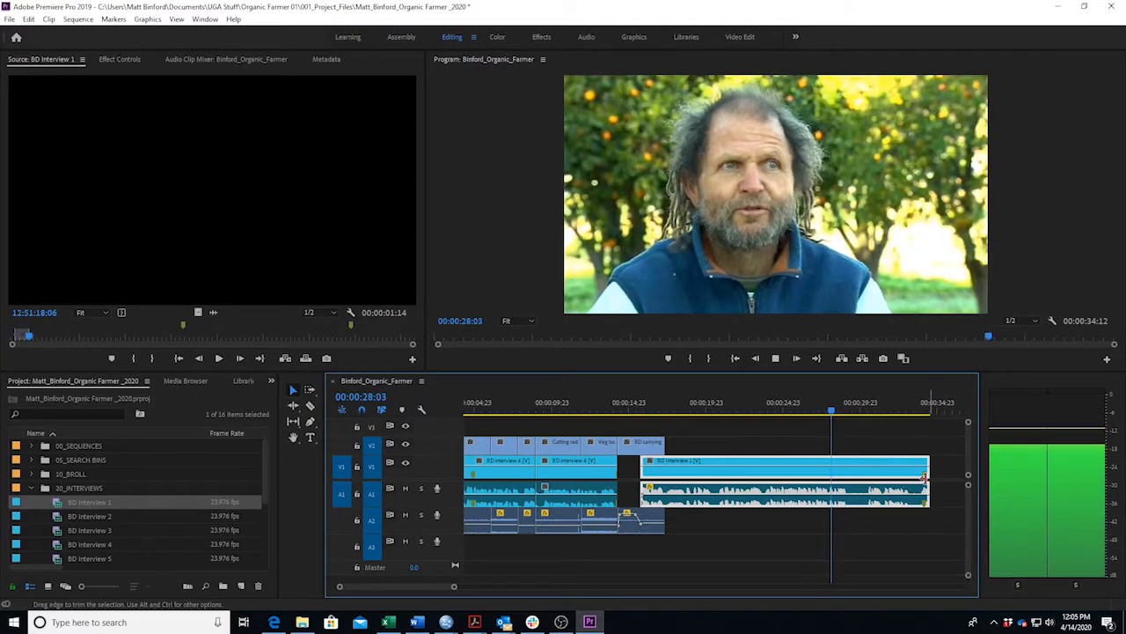
key(k)
key(l)
key(k)
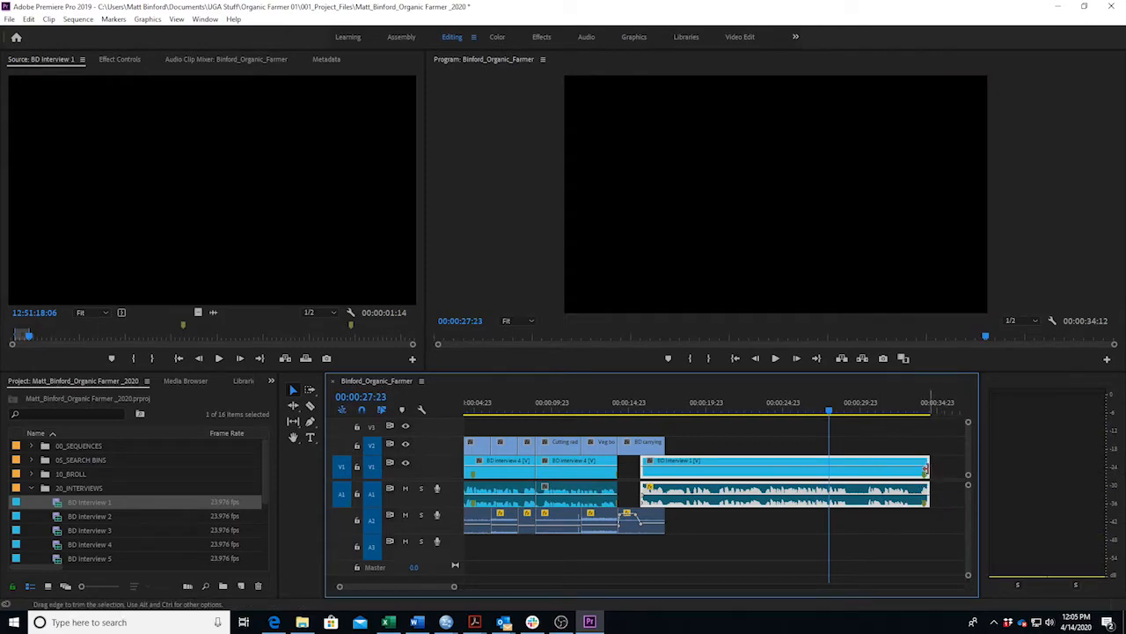
drag(926, 469, 828, 469)
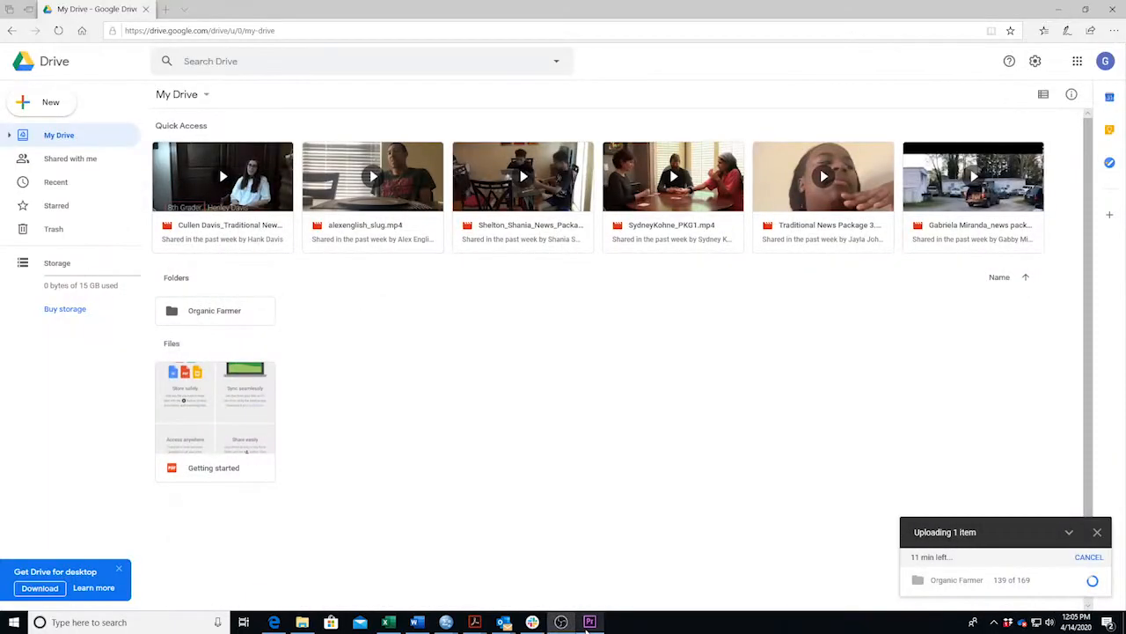
In the Word script, mark the used interview lines and the next shot, 'BD carrying box (MS, looks right)'.
click(588, 622)
click(417, 622)
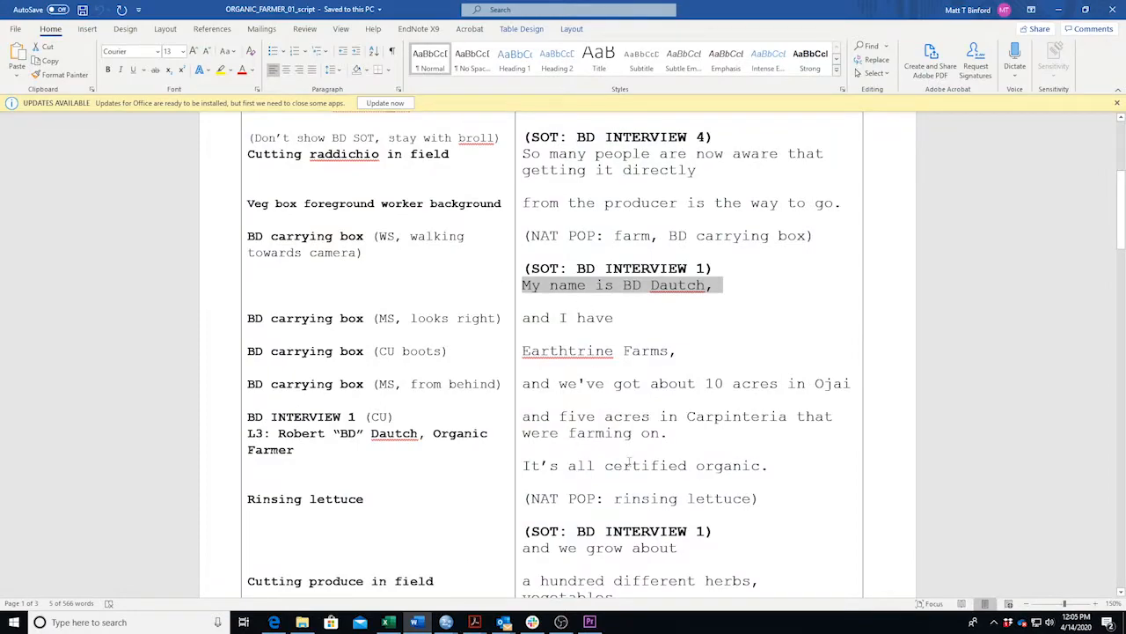
drag(769, 467, 531, 328)
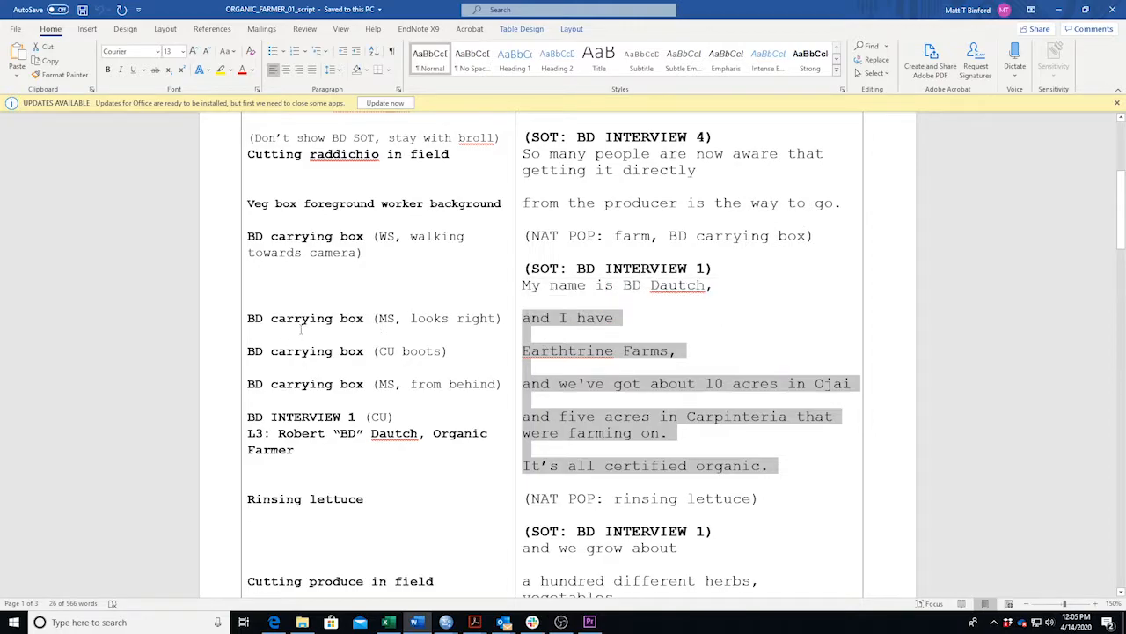
drag(247, 319, 506, 333)
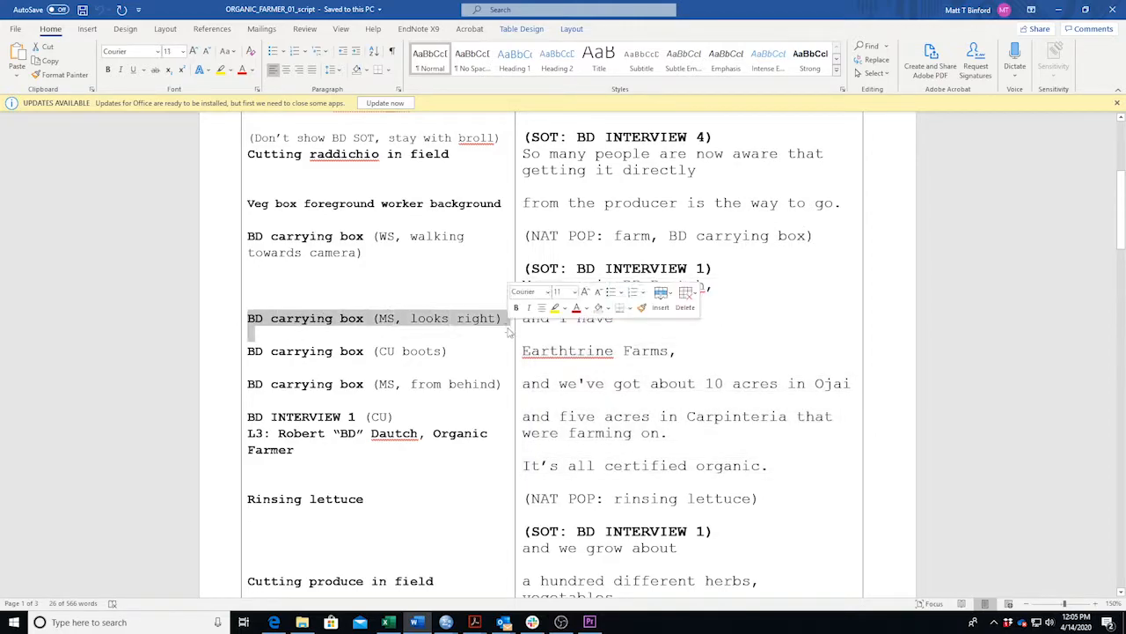
click(418, 623)
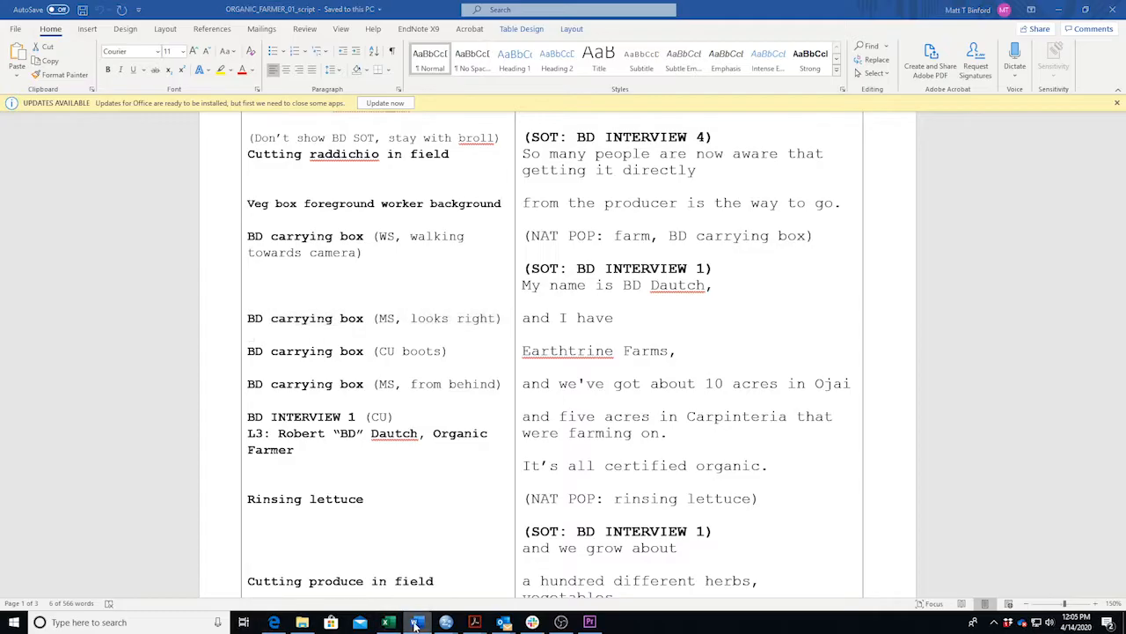
scroll(60, 504, down, 4)
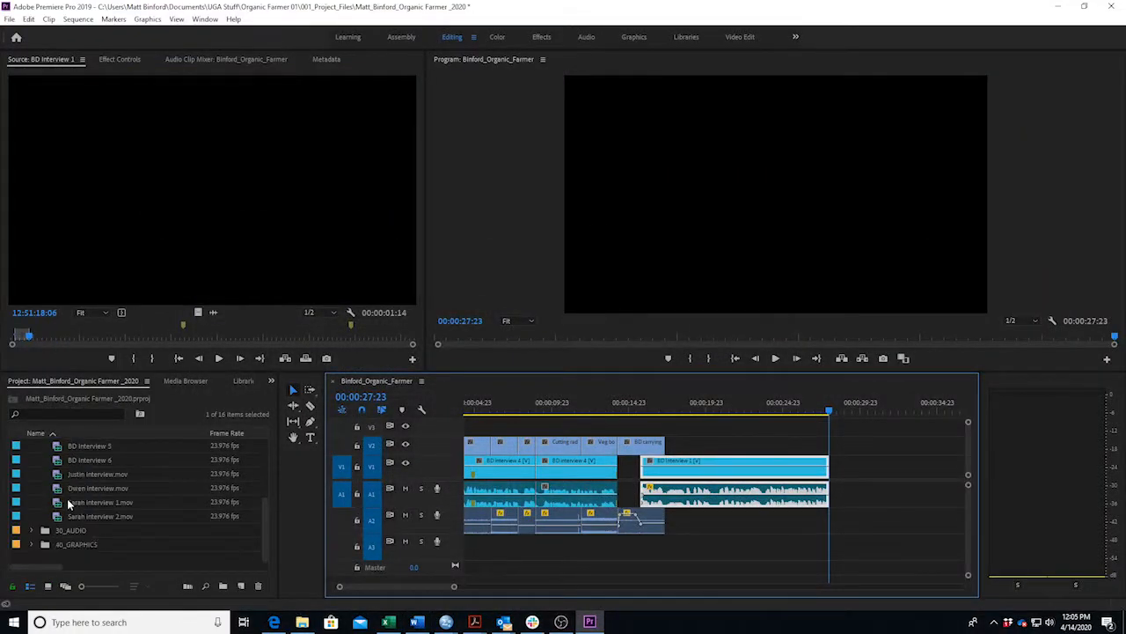
Collapse 20_INTERVIEWS, expand 10_BROLL, and load BD carrying box.mp4 into the source monitor.
scroll(68, 499, up, 3)
click(31, 460)
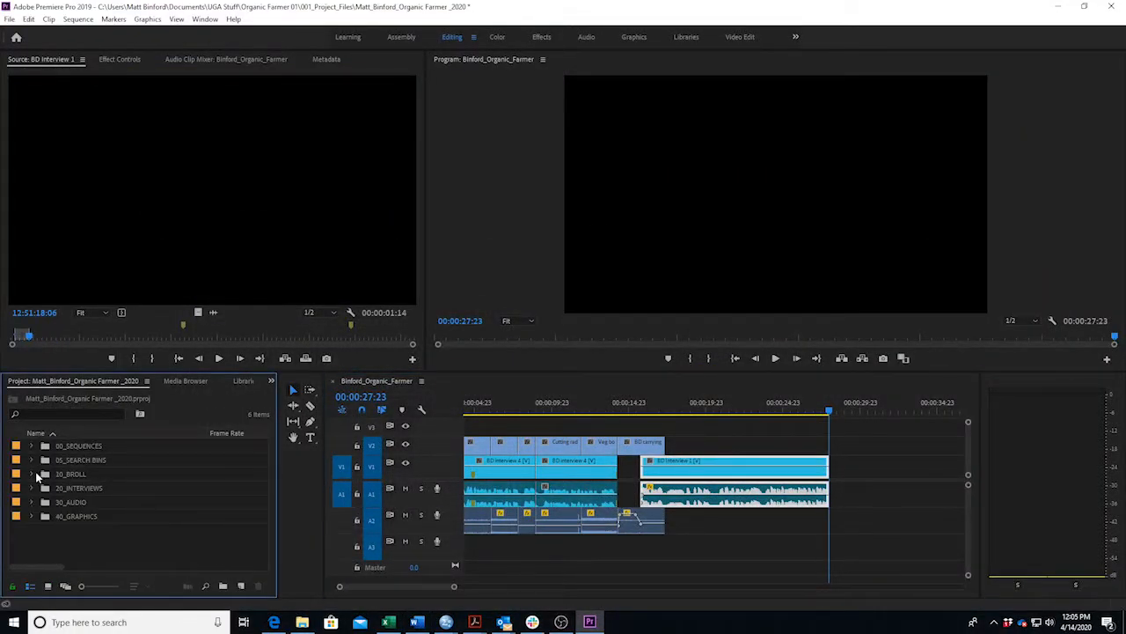
click(31, 473)
scroll(154, 532, down, 4)
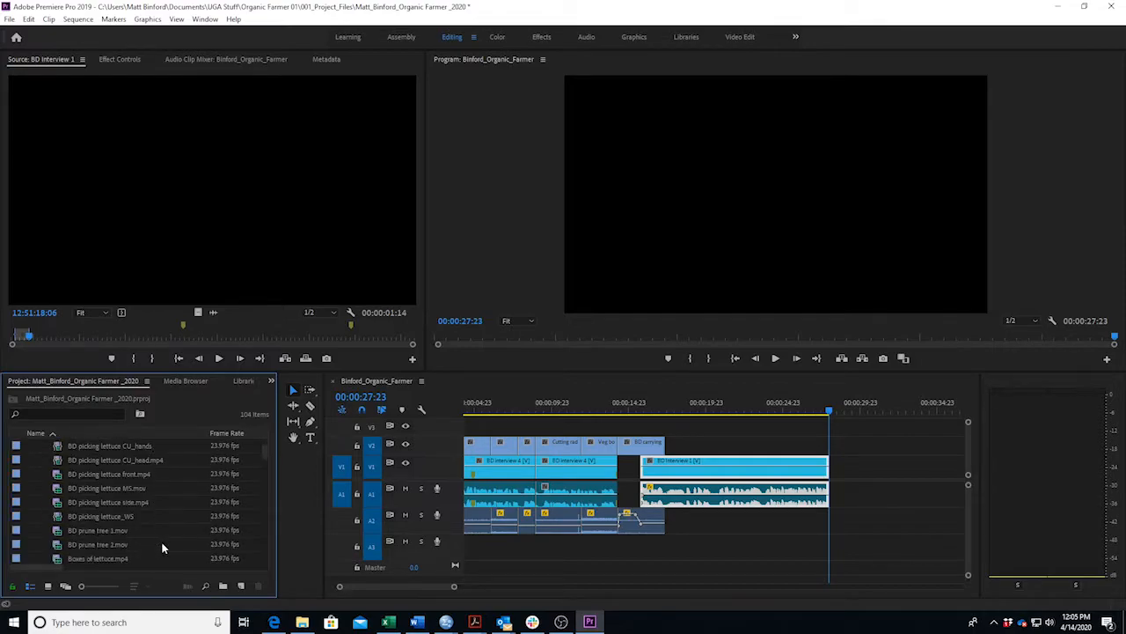
scroll(164, 537, down, 6)
scroll(164, 536, up, 6)
scroll(163, 530, up, 3)
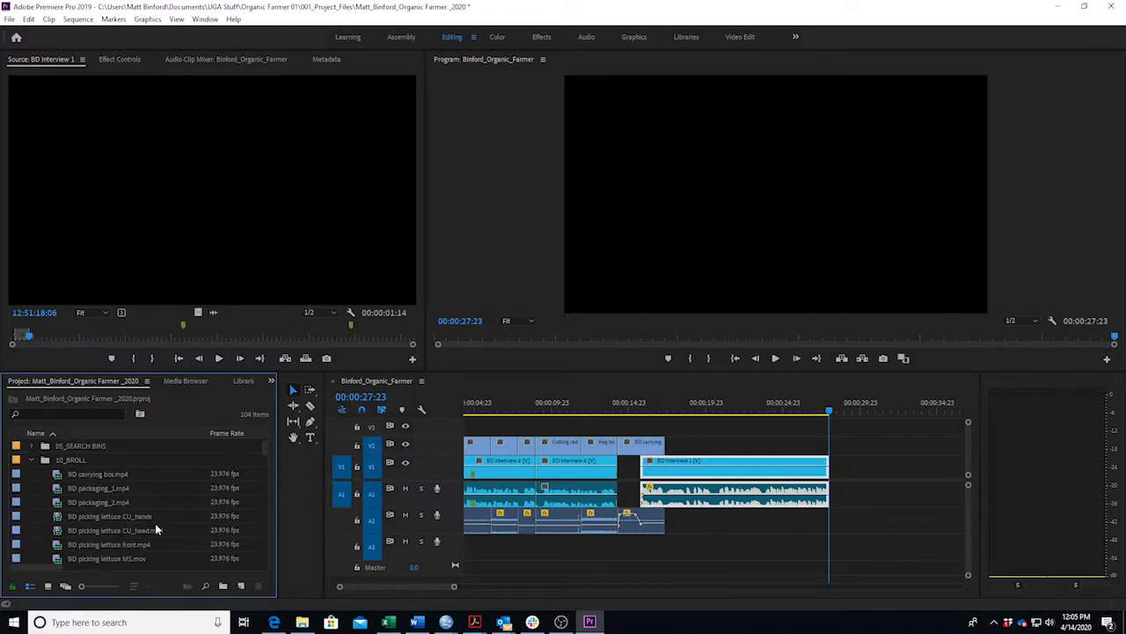
double_click(15, 476)
Scrub and play the carrying box clip and set an Out point giving 00:00:04:02.
mouse_move(244, 340)
mouse_down()
mouse_move(268, 340)
mouse_move(245, 343)
mouse_move(256, 348)
mouse_up()
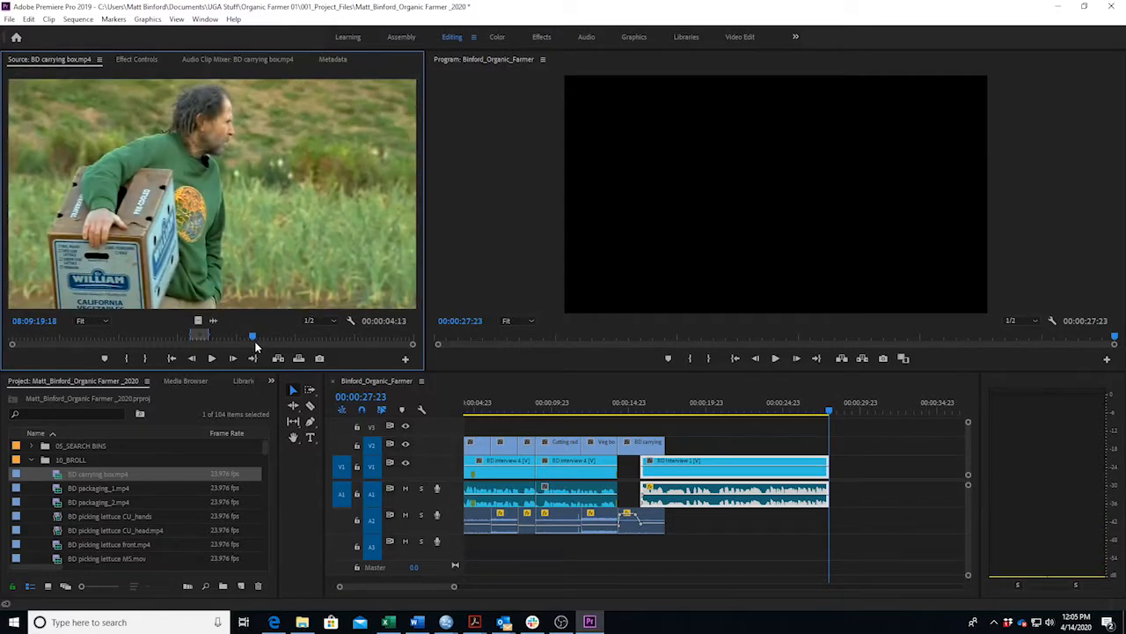
key(space)
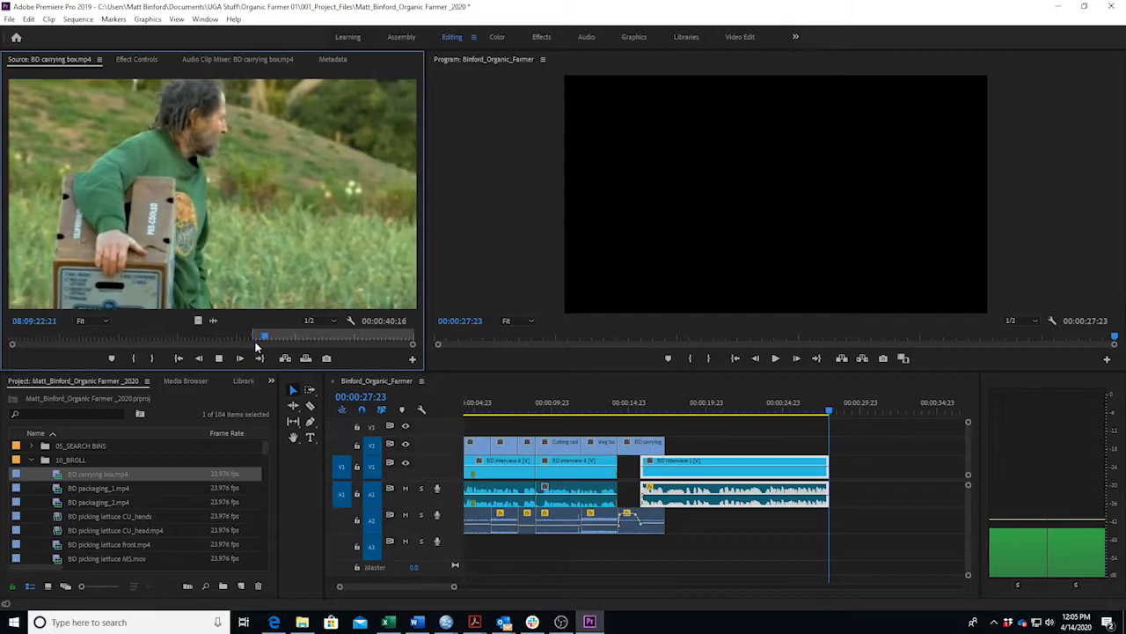
key(space)
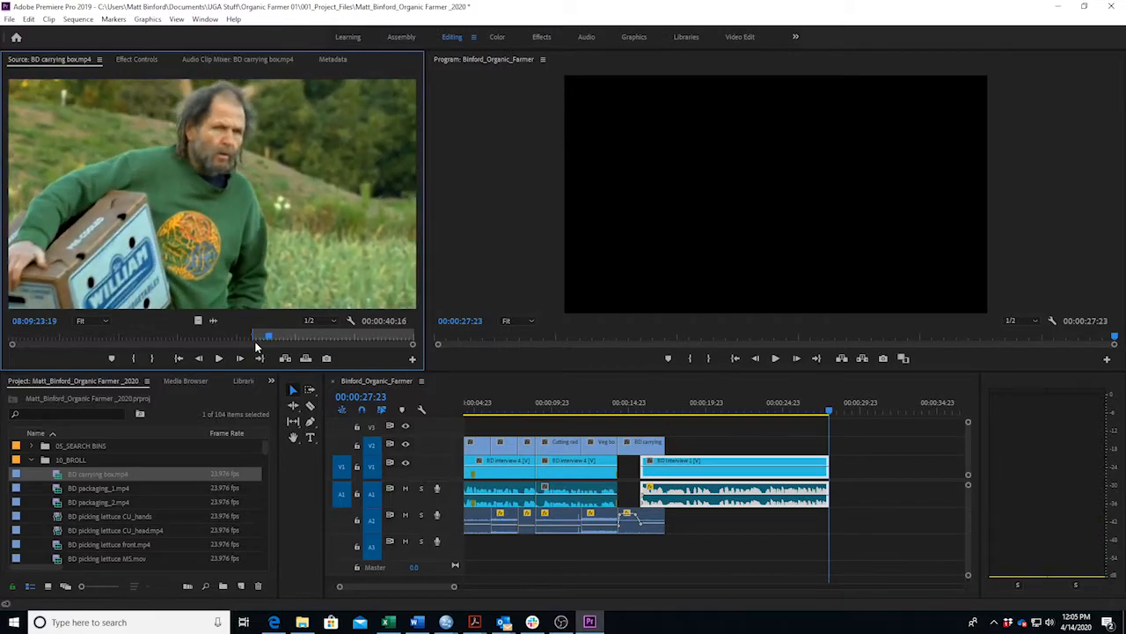
key(o)
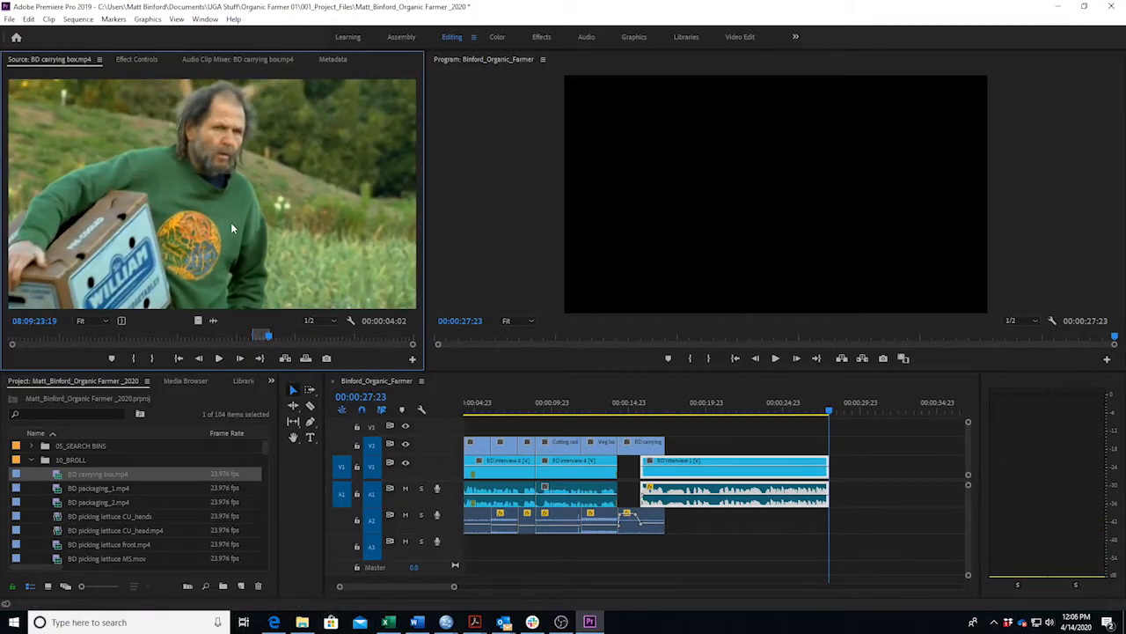
click(415, 622)
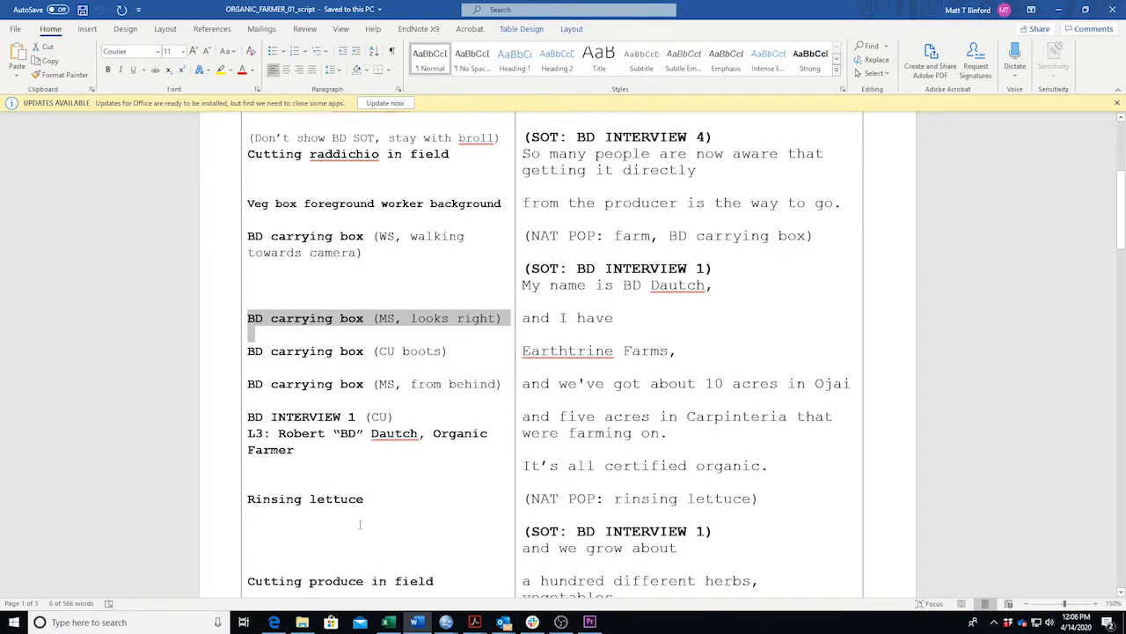
Drag the marked carrying box shot onto V2 after the other B-roll and play it.
click(419, 622)
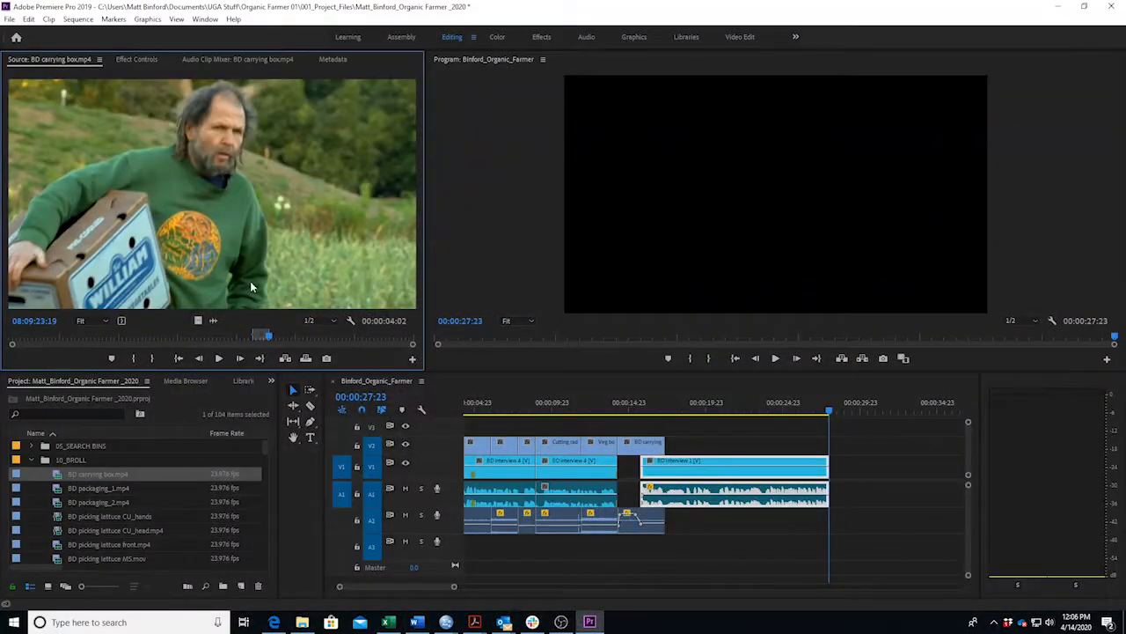
drag(569, 369, 675, 405)
click(675, 405)
key(space)
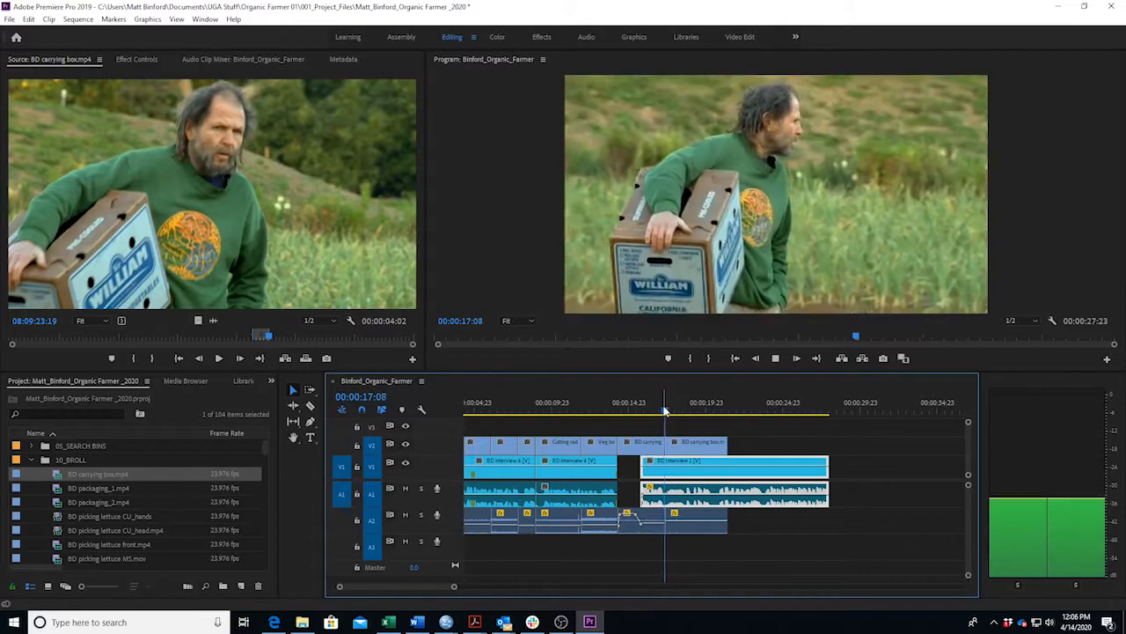
key(space)
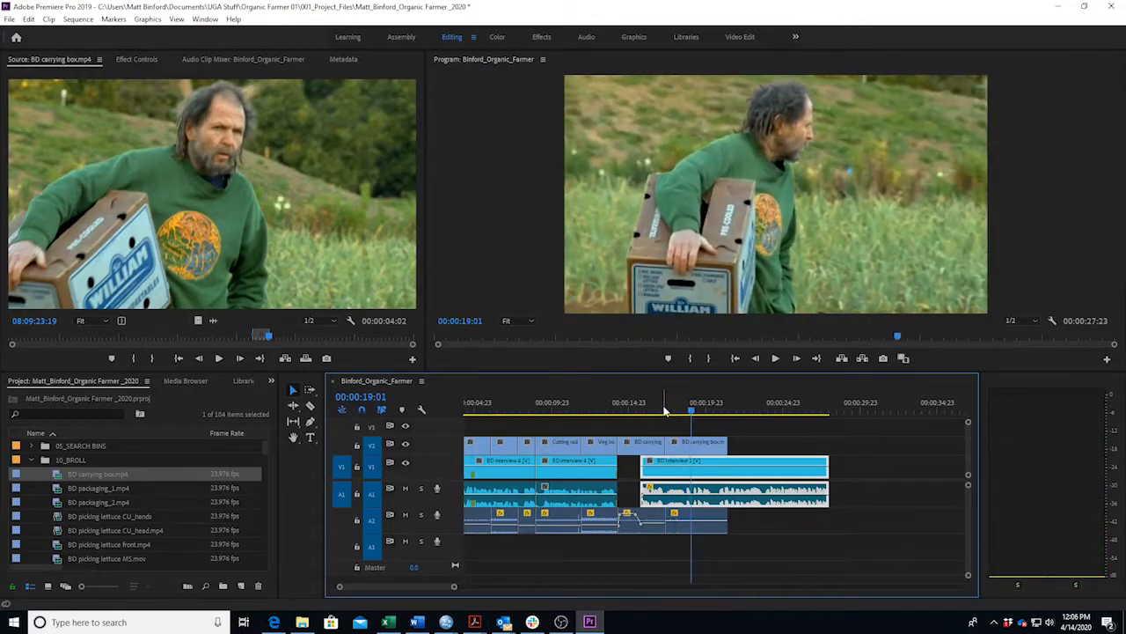
Trim the carrying box shot's end back to about 00:00:19:01 and replay the section.
drag(726, 445, 657, 419)
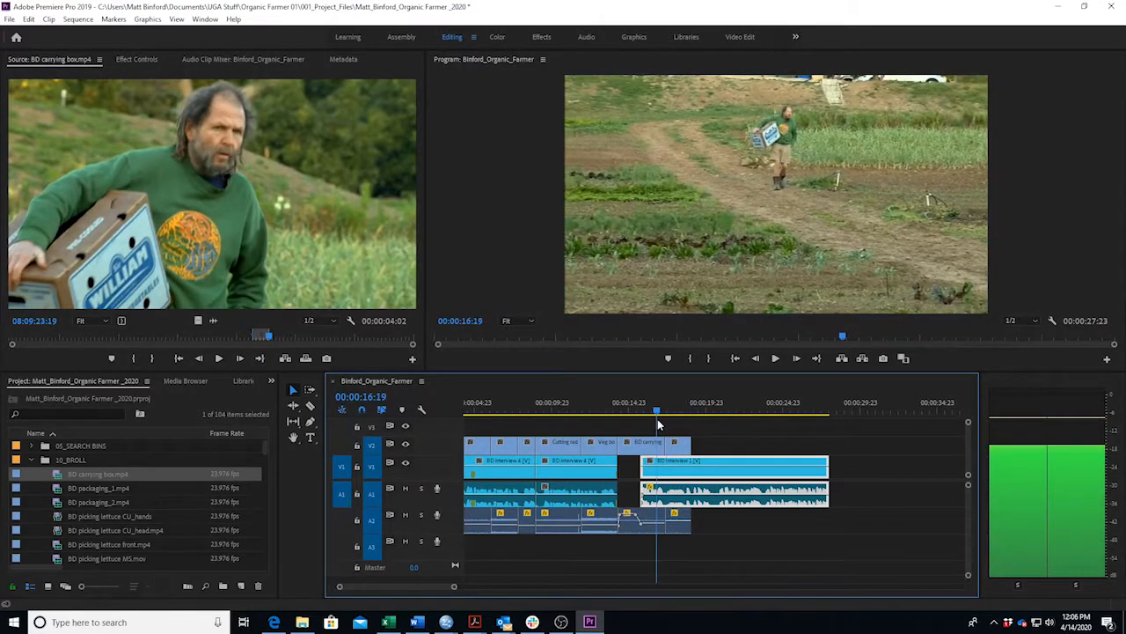
key(space)
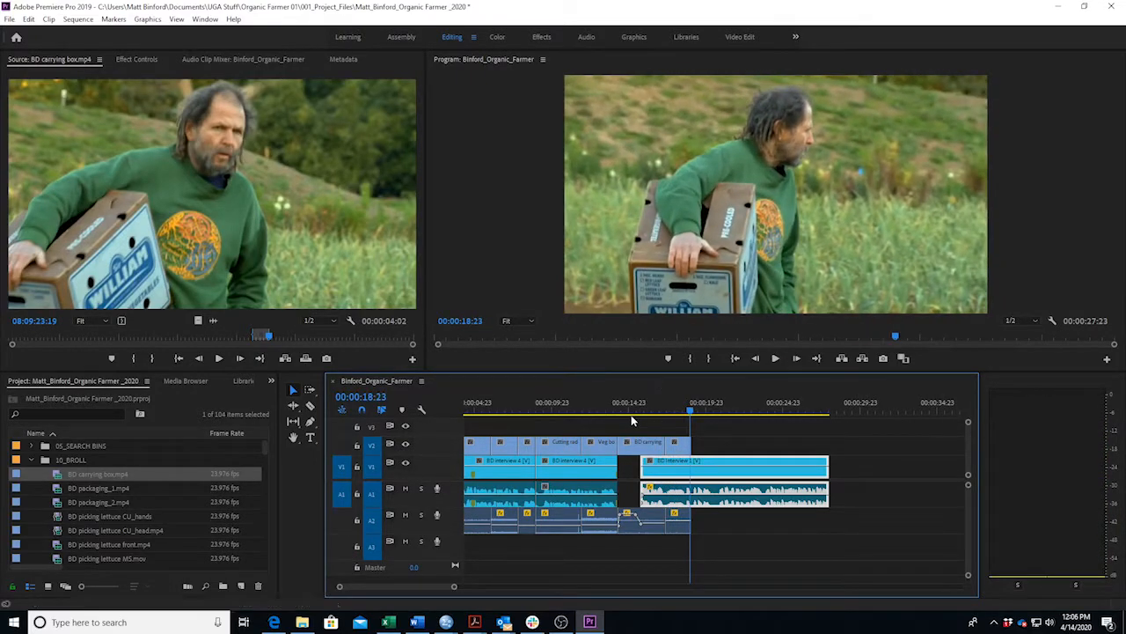
click(418, 622)
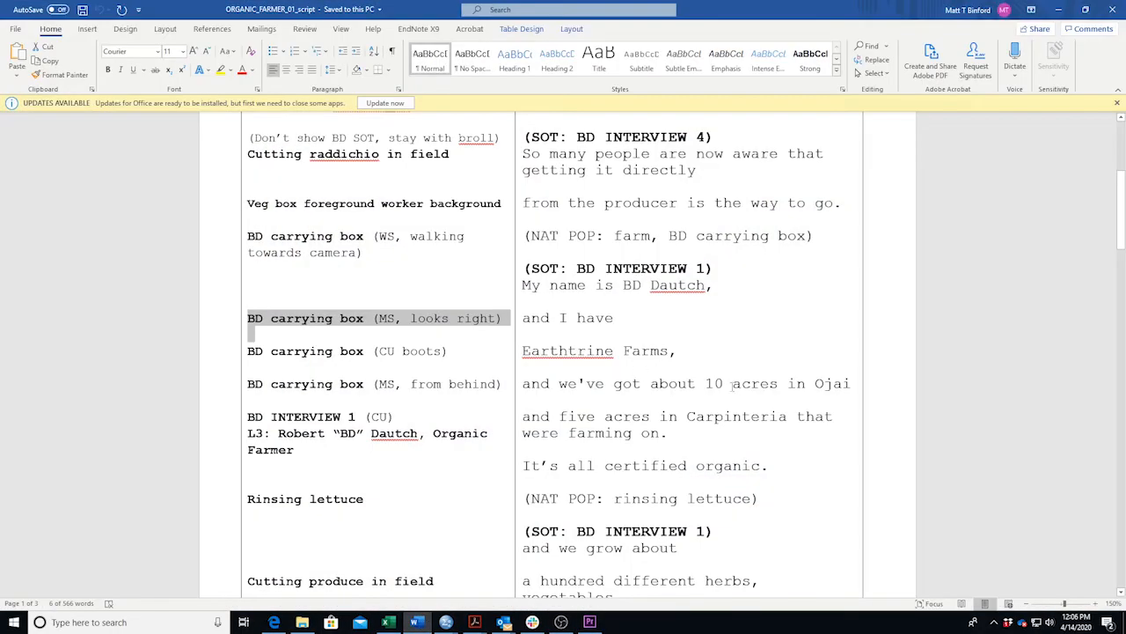
Mark the covered interview words in the script, then scrub the source clip to the boots shot.
drag(619, 318, 551, 318)
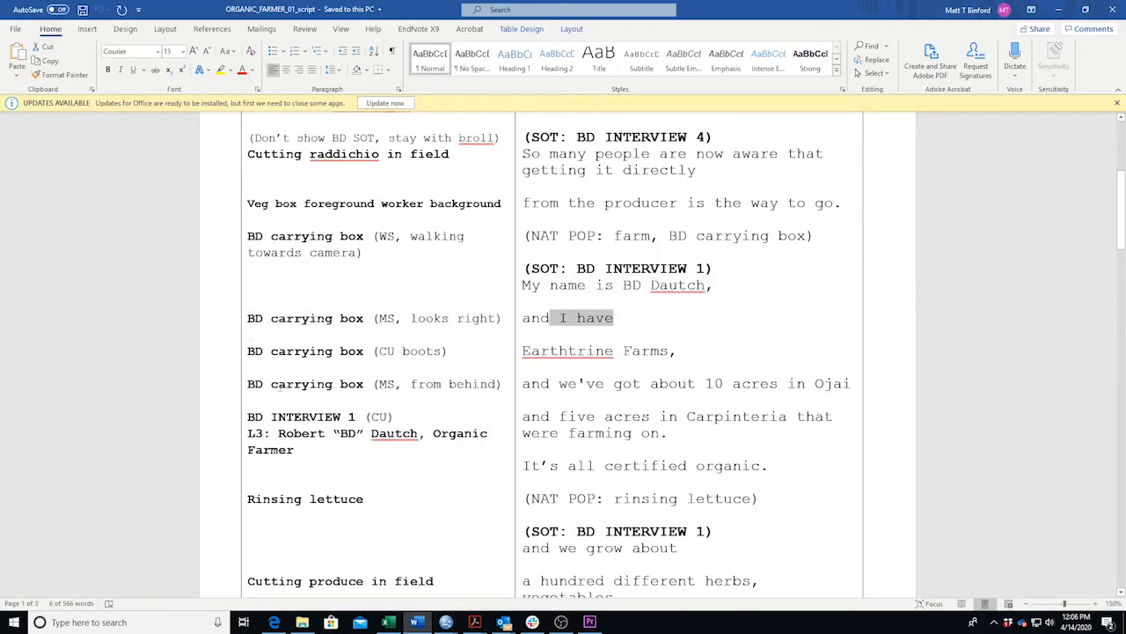
click(419, 622)
mouse_move(277, 333)
mouse_down()
mouse_move(299, 337)
mouse_move(291, 339)
mouse_up()
key(space)
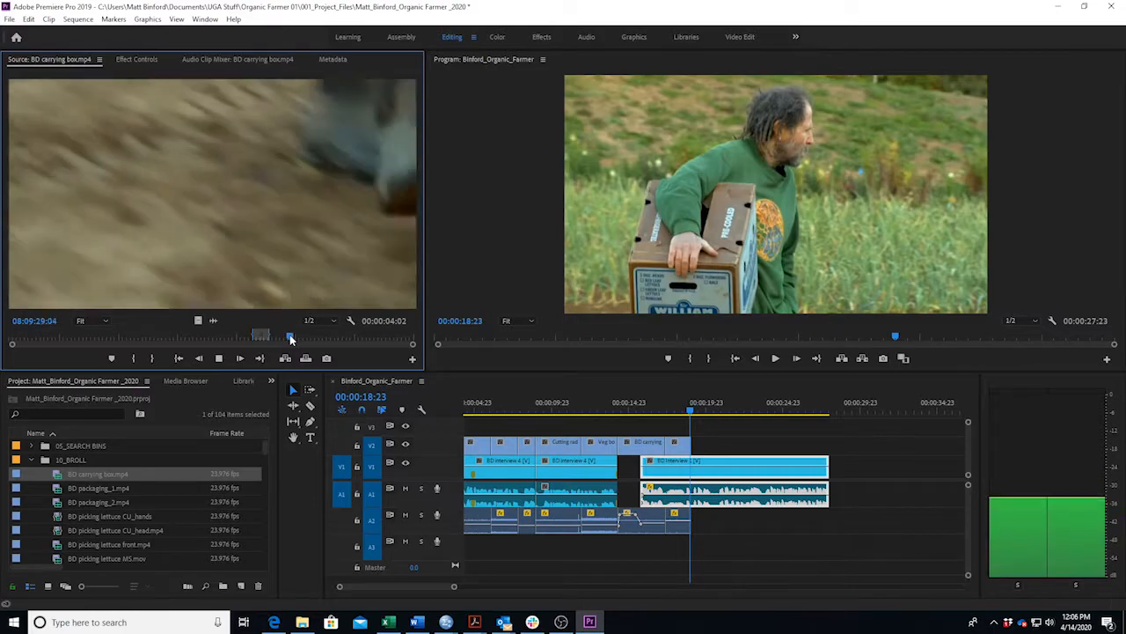
key(space)
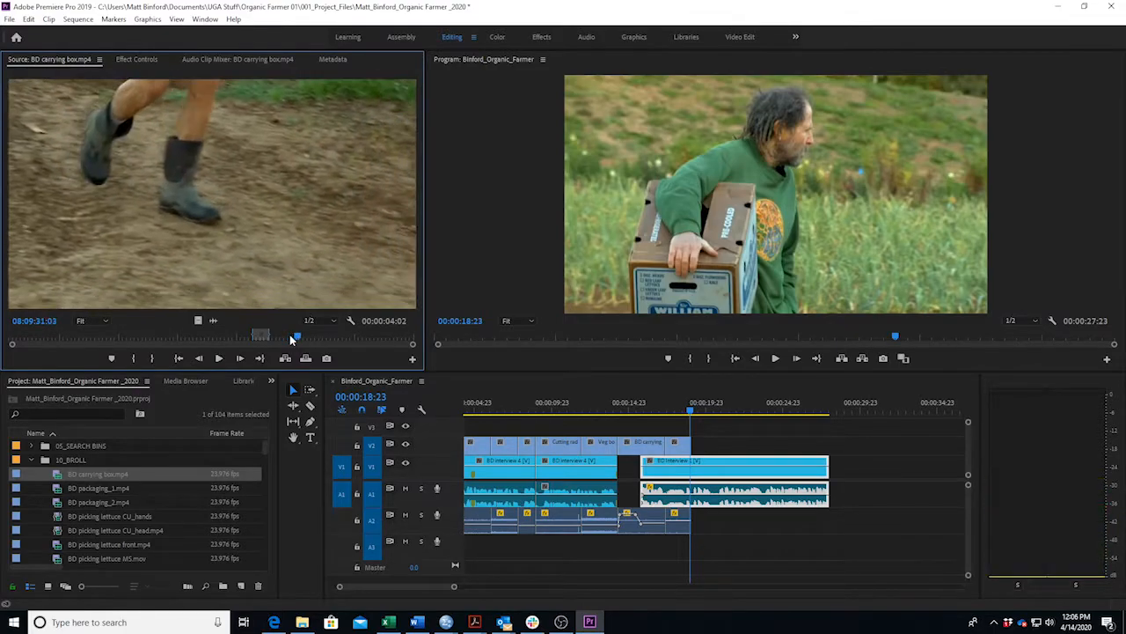
Mark In and Out around the boots shot, place it on V2/A2 after the playhead, and mark 'Earthtrine Farms,' in the script.
key(i)
key(space)
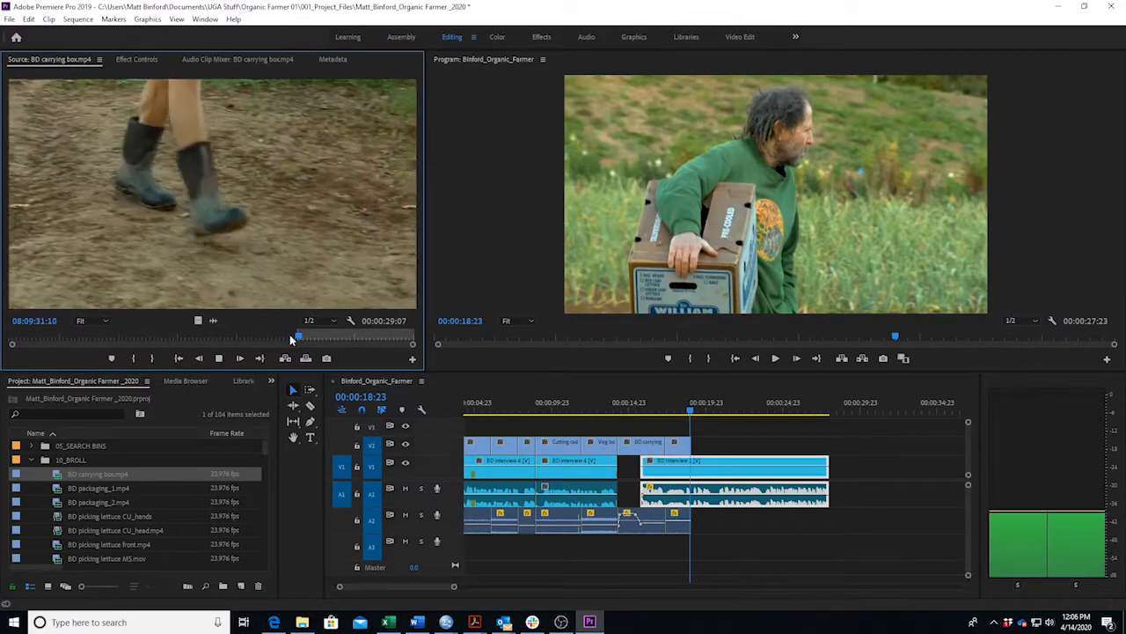
key(space)
key(o)
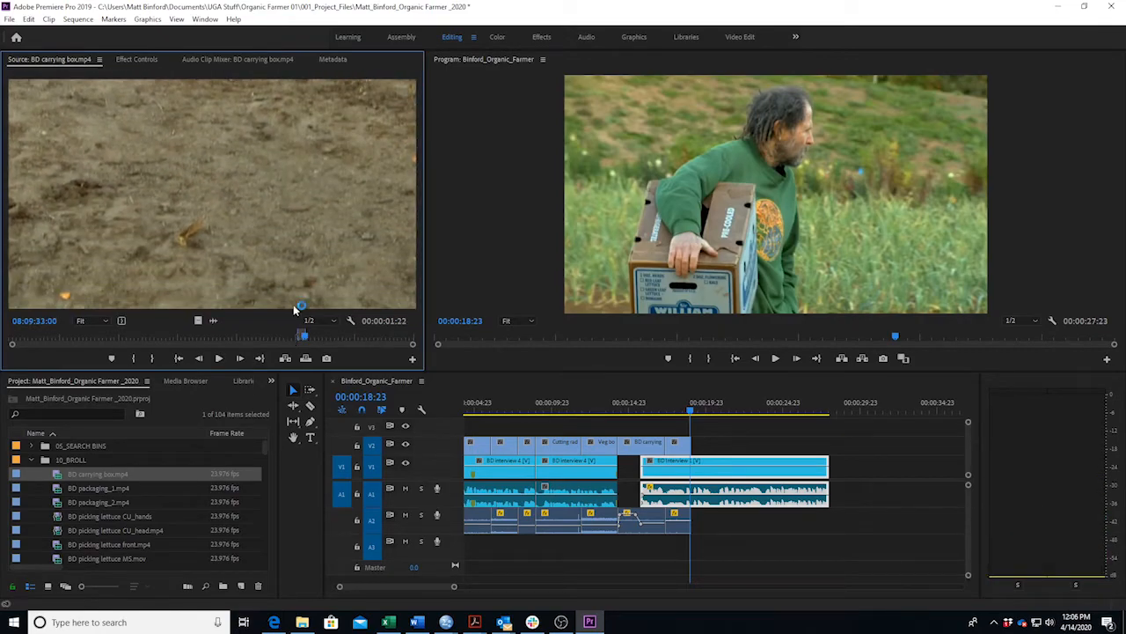
drag(257, 258, 697, 457)
click(417, 622)
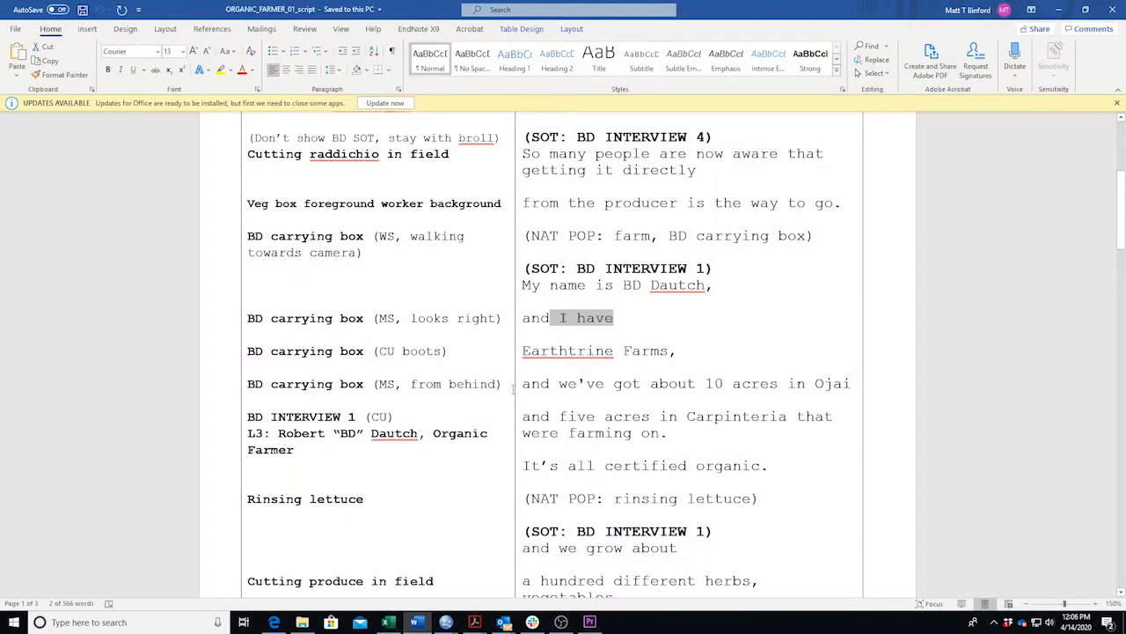
drag(525, 351, 680, 363)
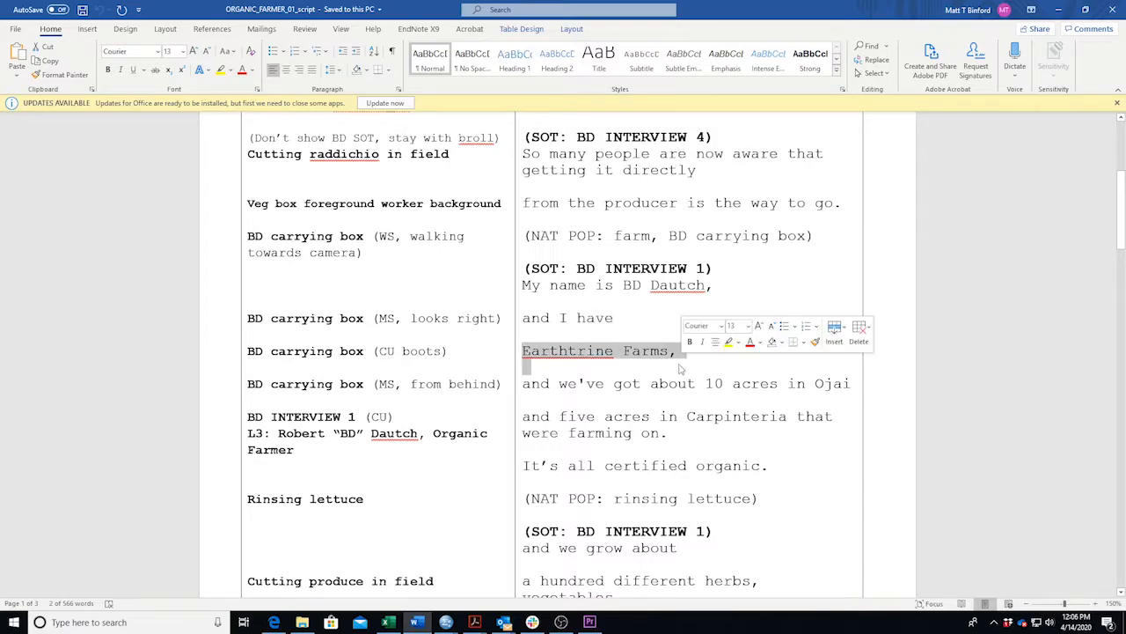
Play the sequence to review the new boots shot, select it, and replay the B-roll.
click(420, 623)
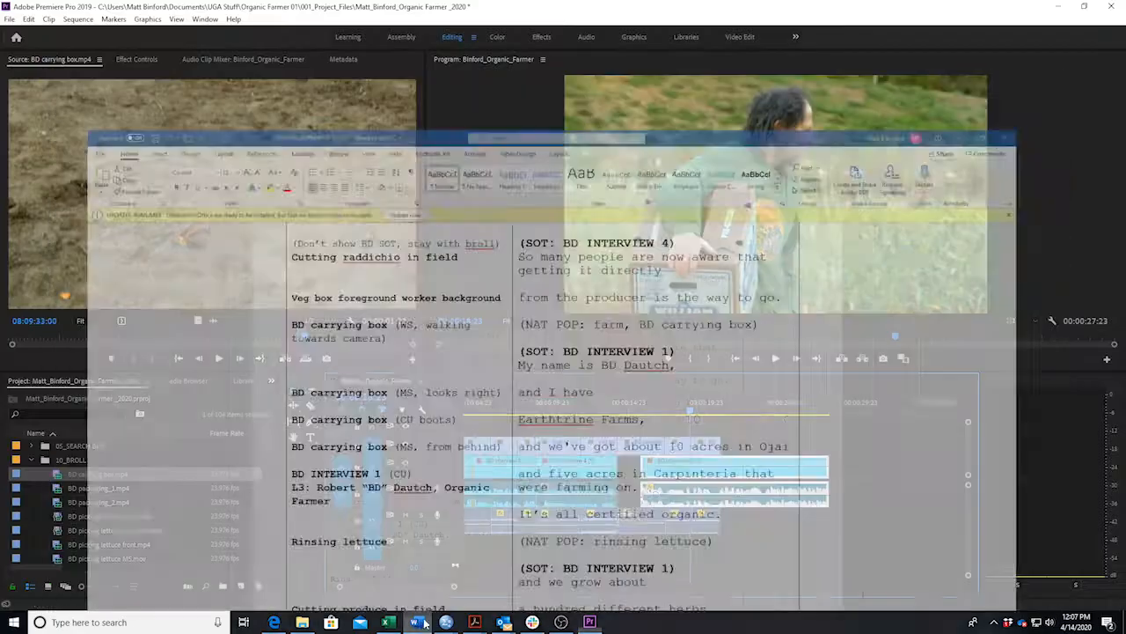
key(space)
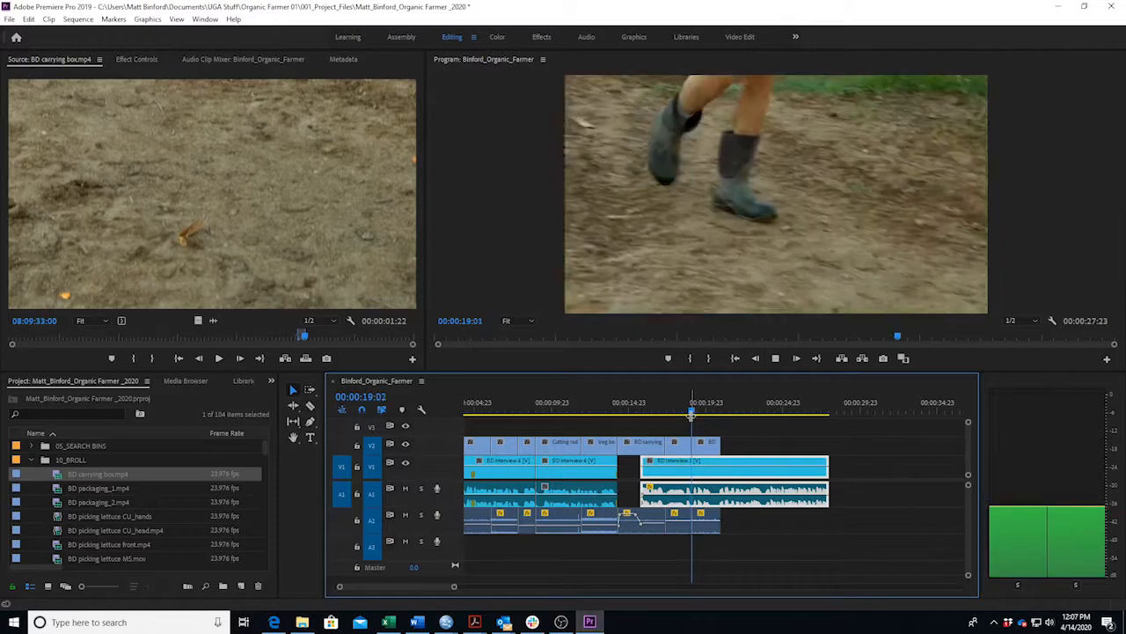
click(720, 446)
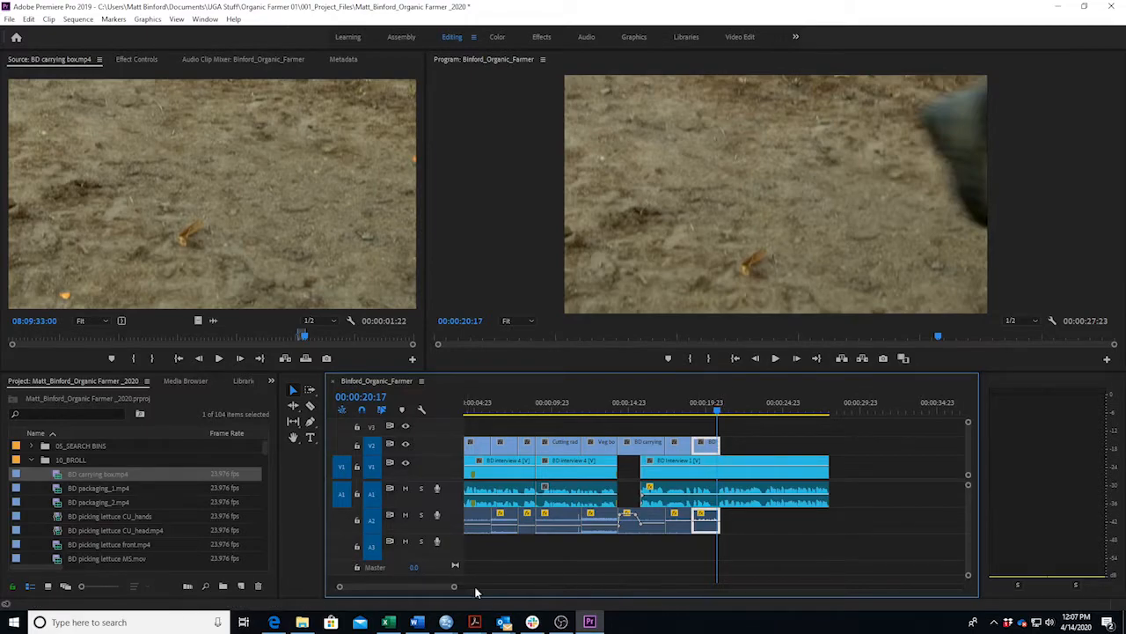
drag(453, 588, 413, 588)
click(639, 403)
key(space)
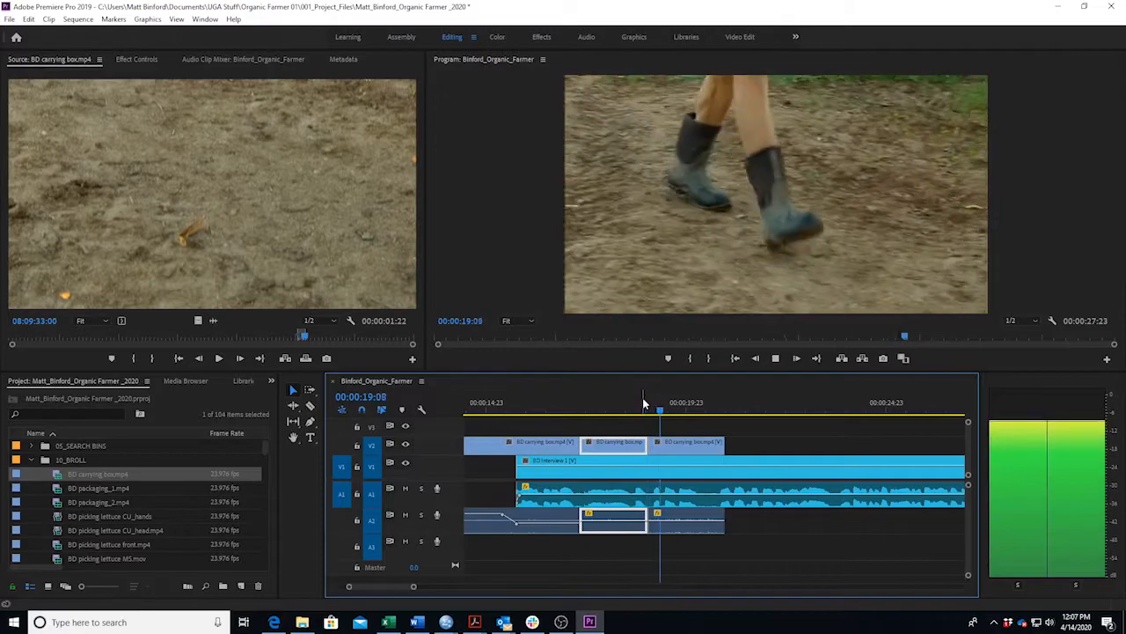
key(space)
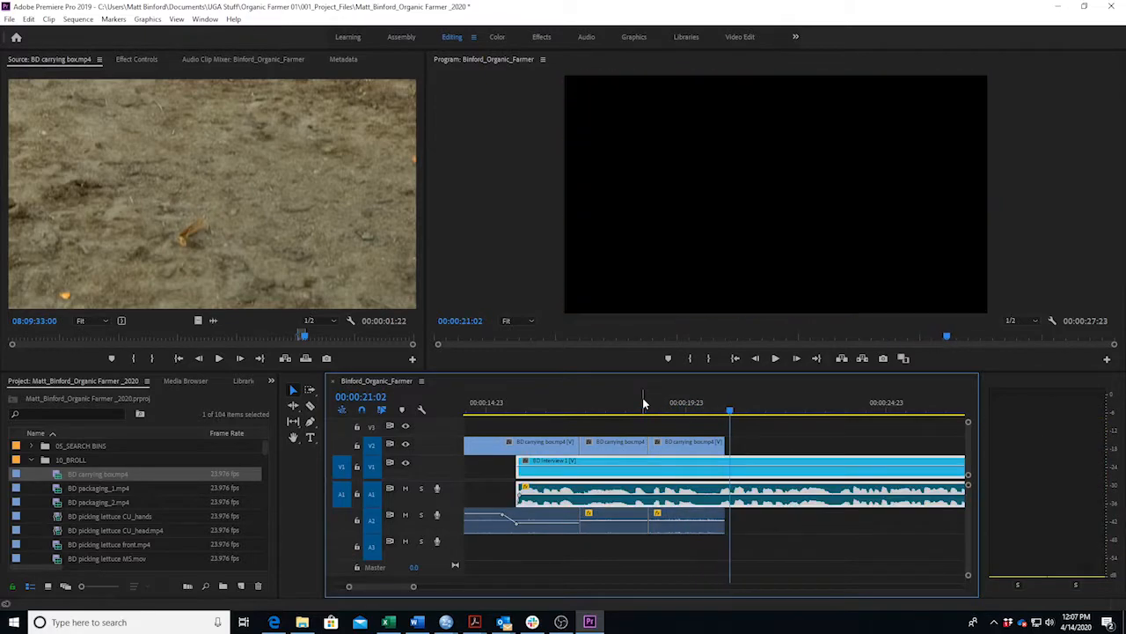
Trim two frames off the boots clip's end to 00:00:01:20 and replay the trim.
drag(724, 445, 720, 449)
click(697, 405)
key(space)
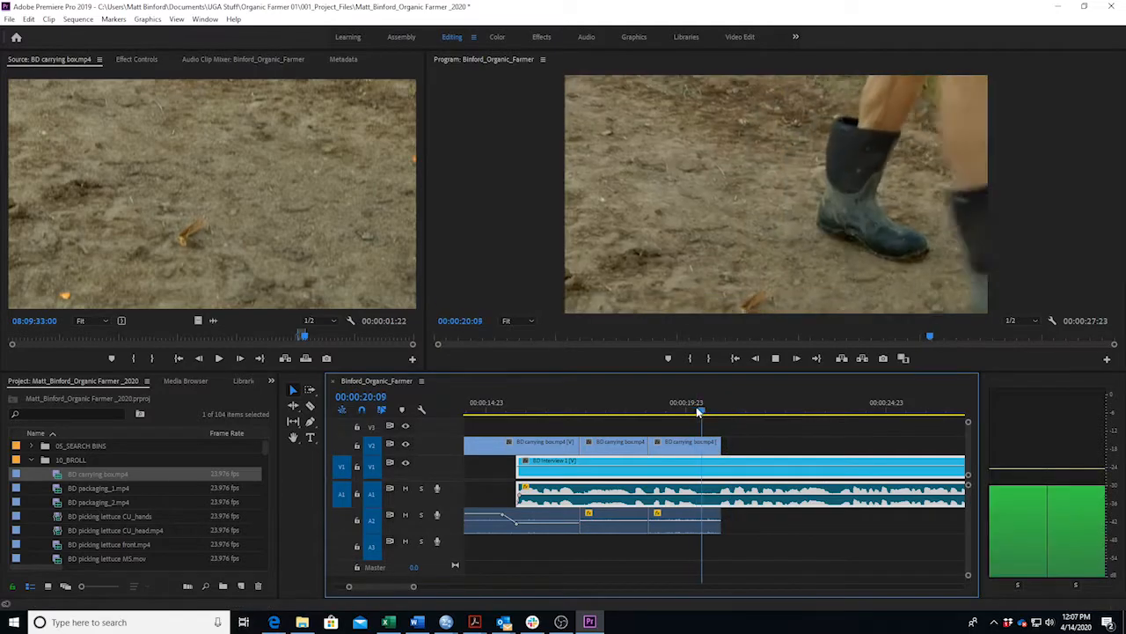
key(space)
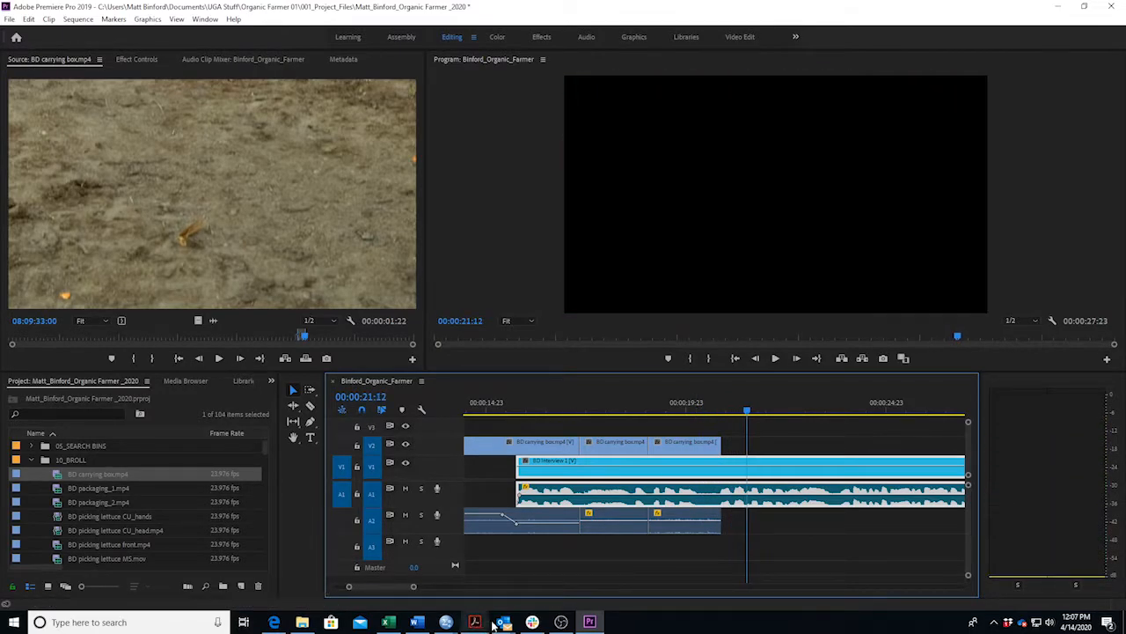
click(416, 622)
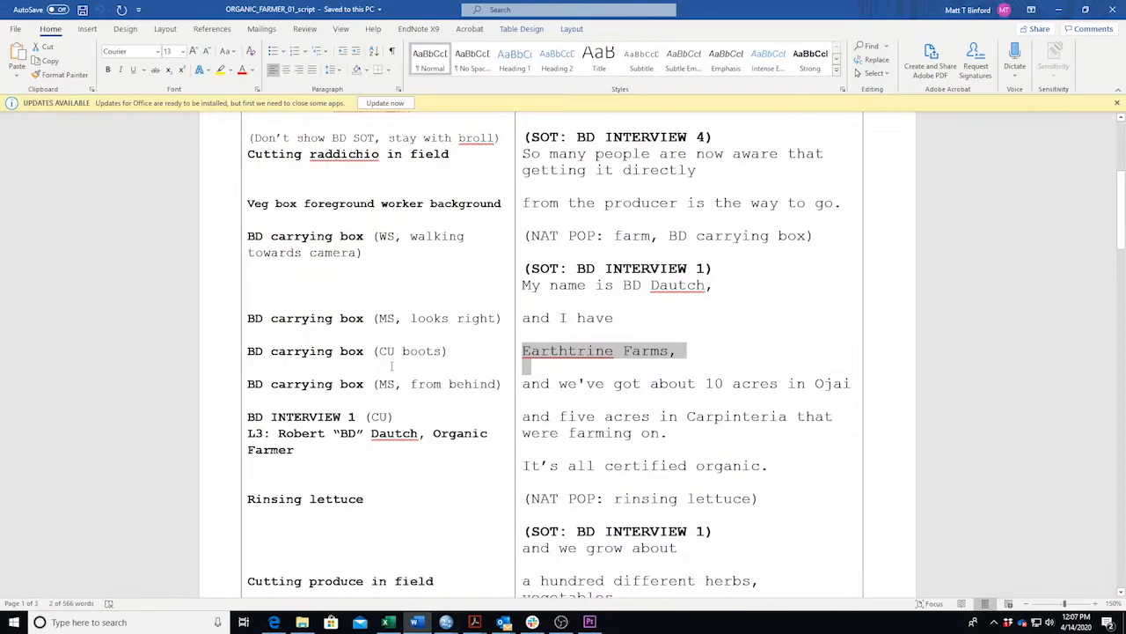
Set an Out point on the from-behind shot of BD walking away and add it after the third V2/A2 clip.
drag(249, 384, 501, 385)
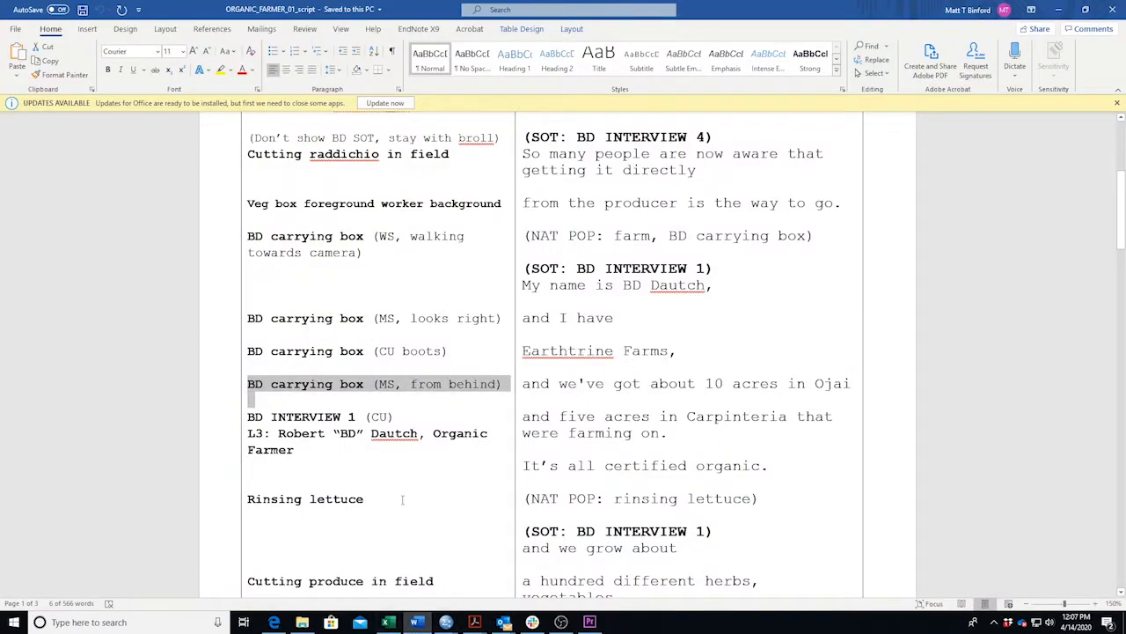
key(alt+Tab)
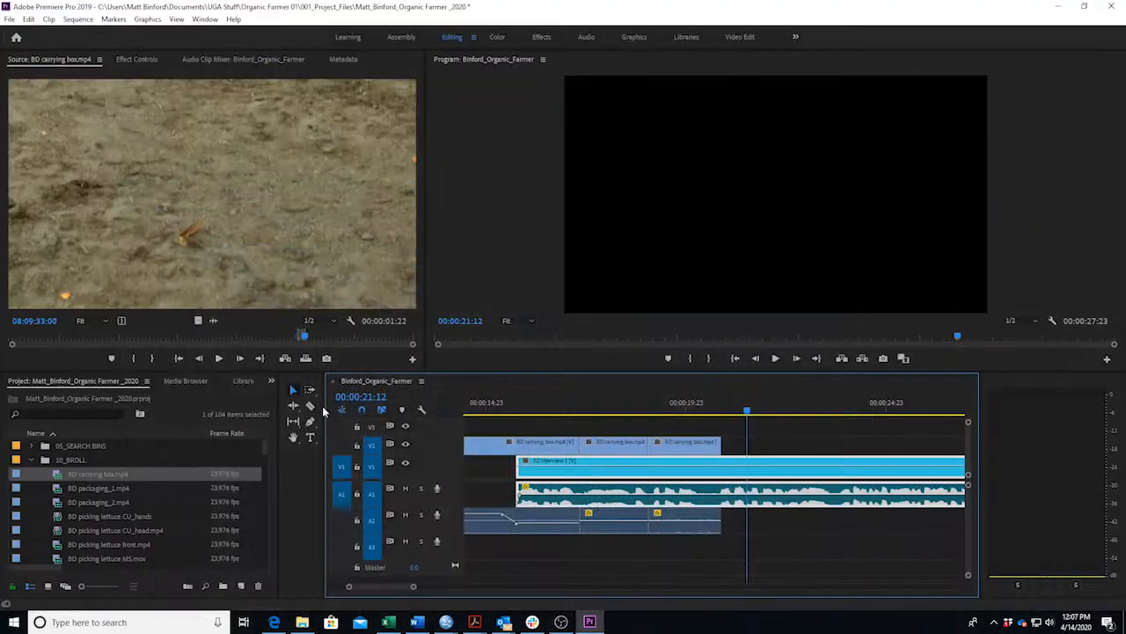
mouse_move(315, 336)
mouse_down()
mouse_move(325, 338)
mouse_move(315, 339)
mouse_up()
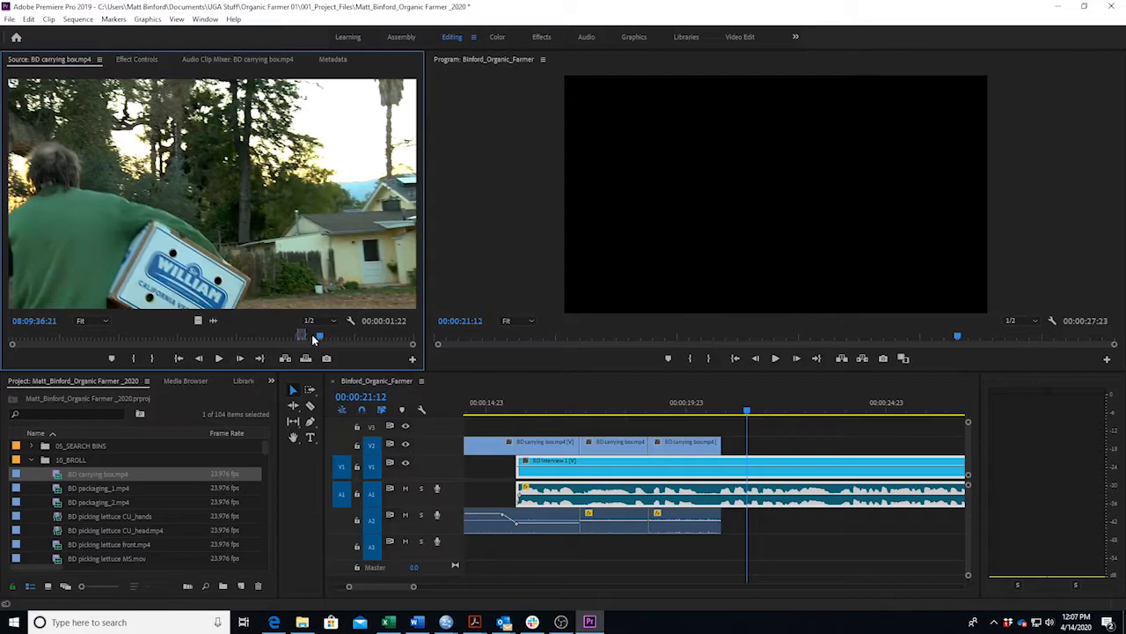
key(space)
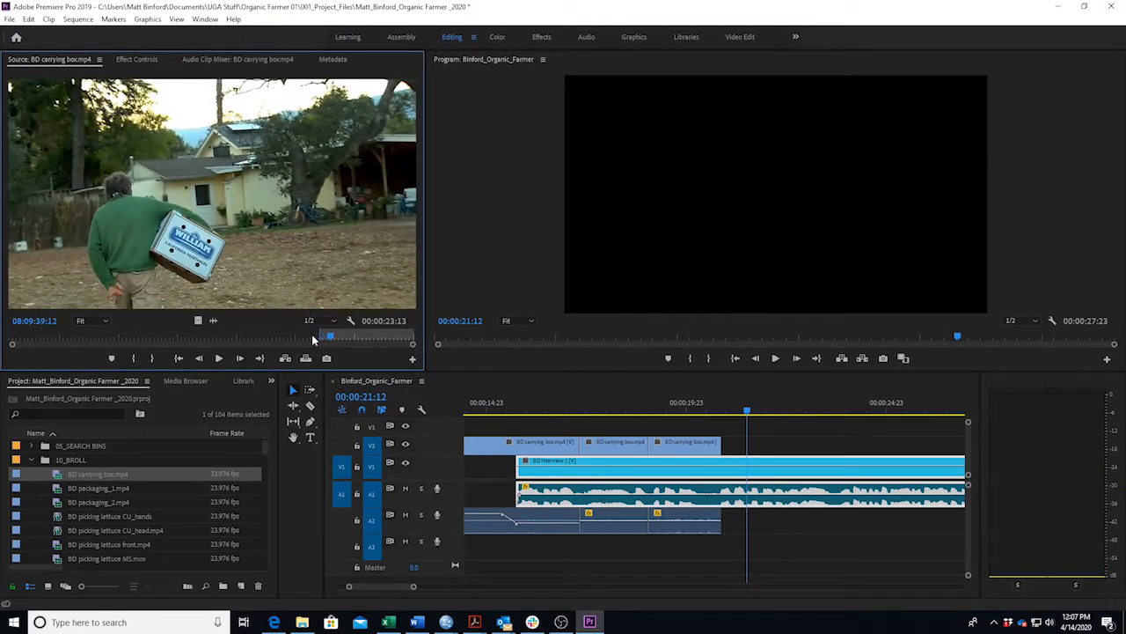
key(o)
drag(495, 389, 728, 451)
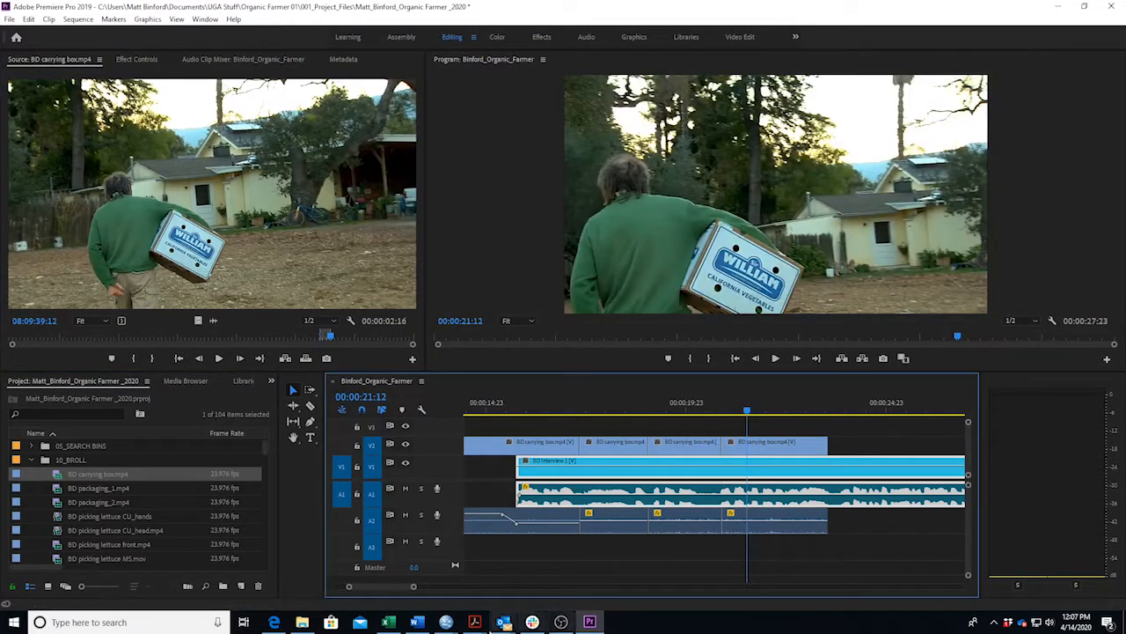
Preview the B-roll ending near 00:00:23:17 and mark the BD INTERVIEW 1 lower-third paragraph in the script.
click(417, 622)
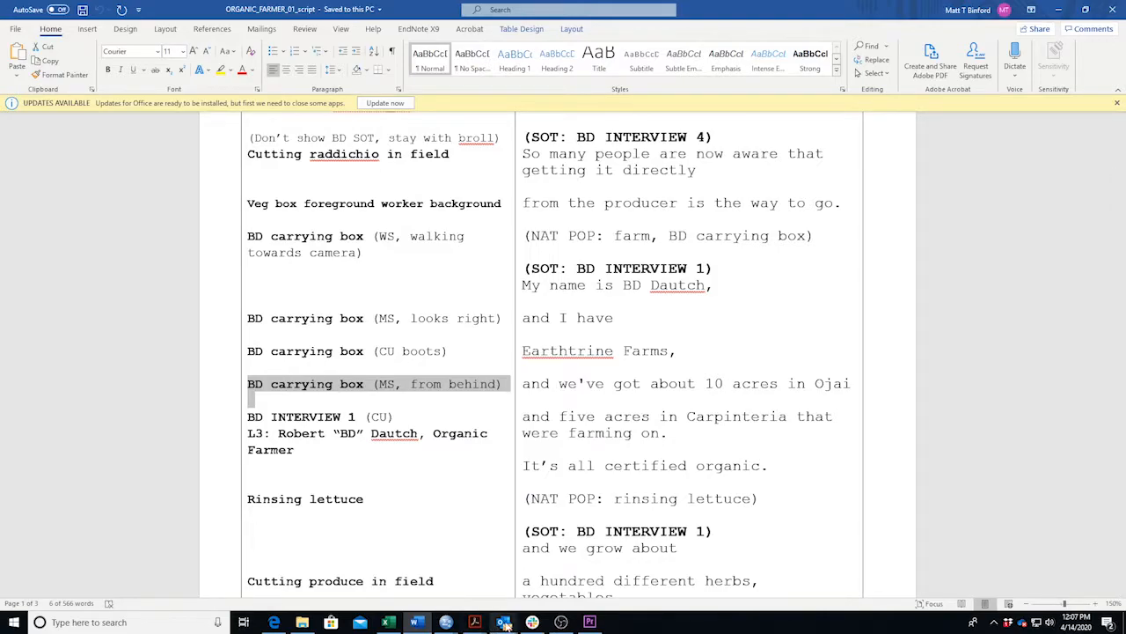
click(419, 622)
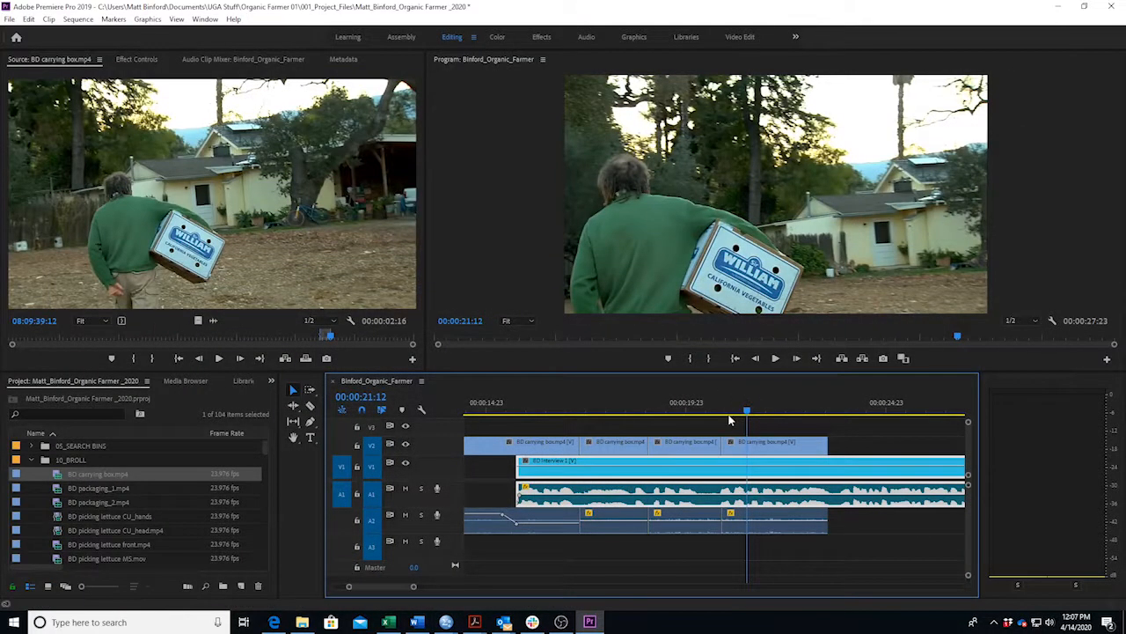
click(713, 410)
key(space)
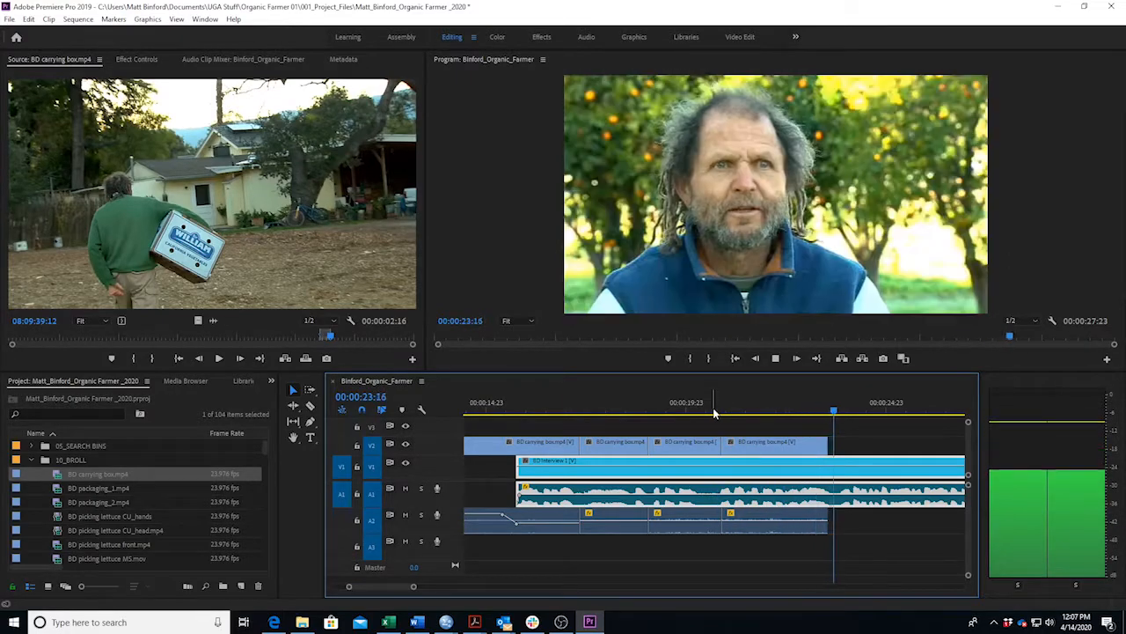
key(space)
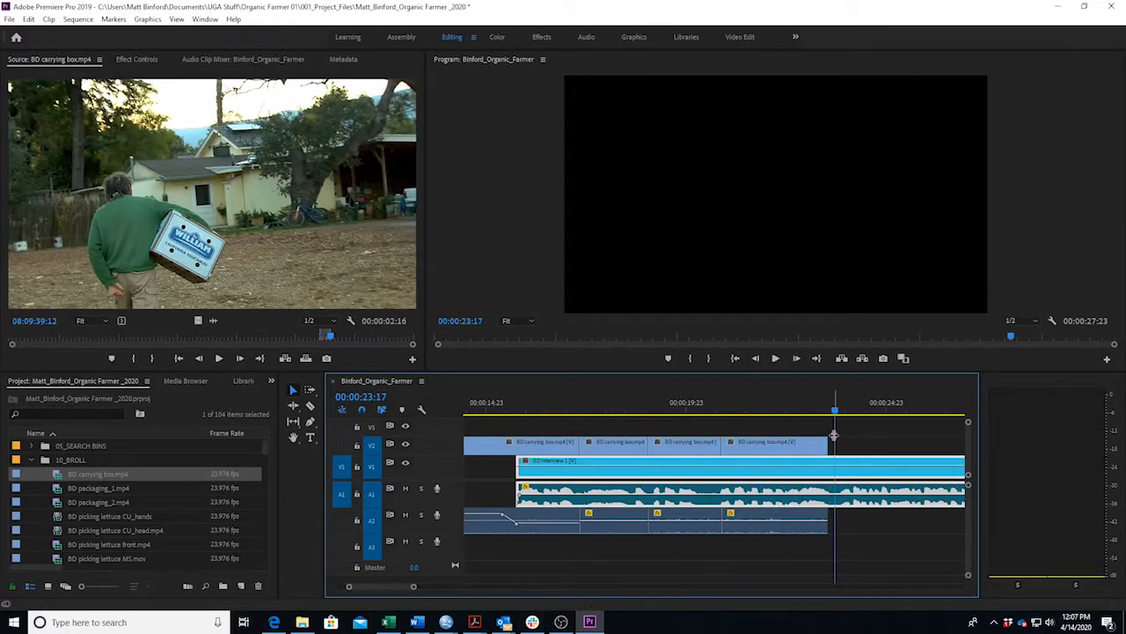
click(417, 622)
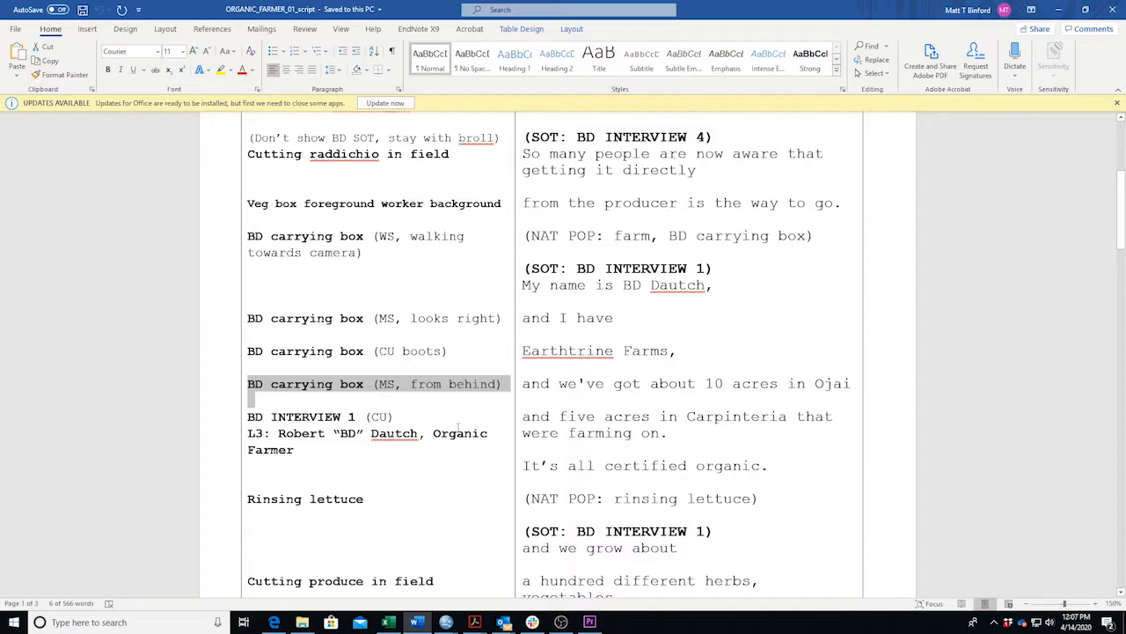
triple_click(321, 458)
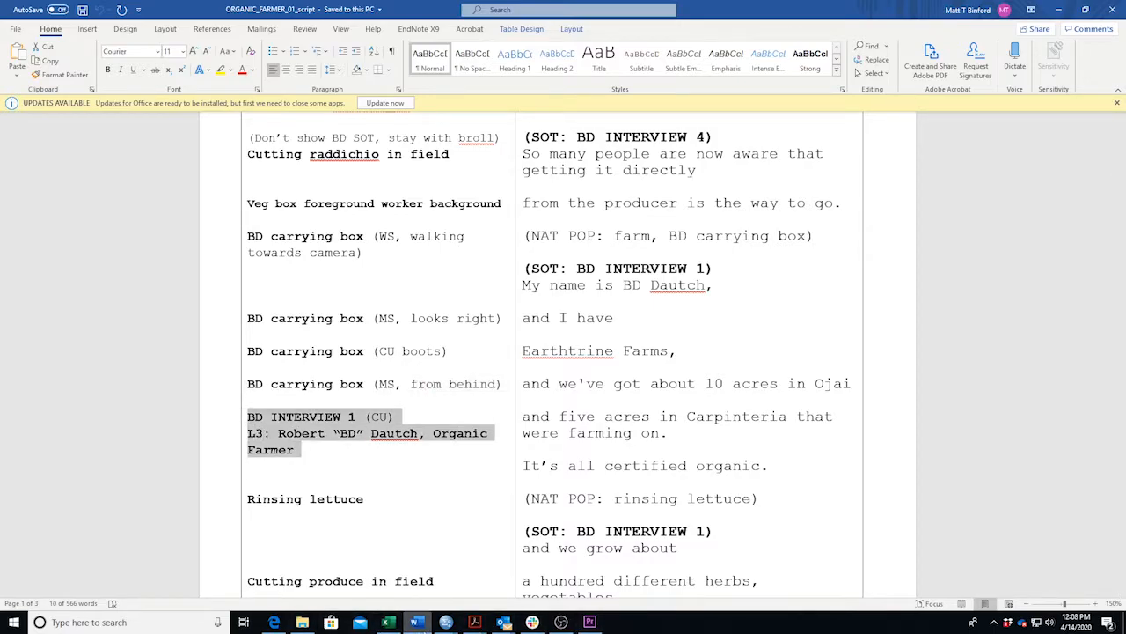
click(419, 626)
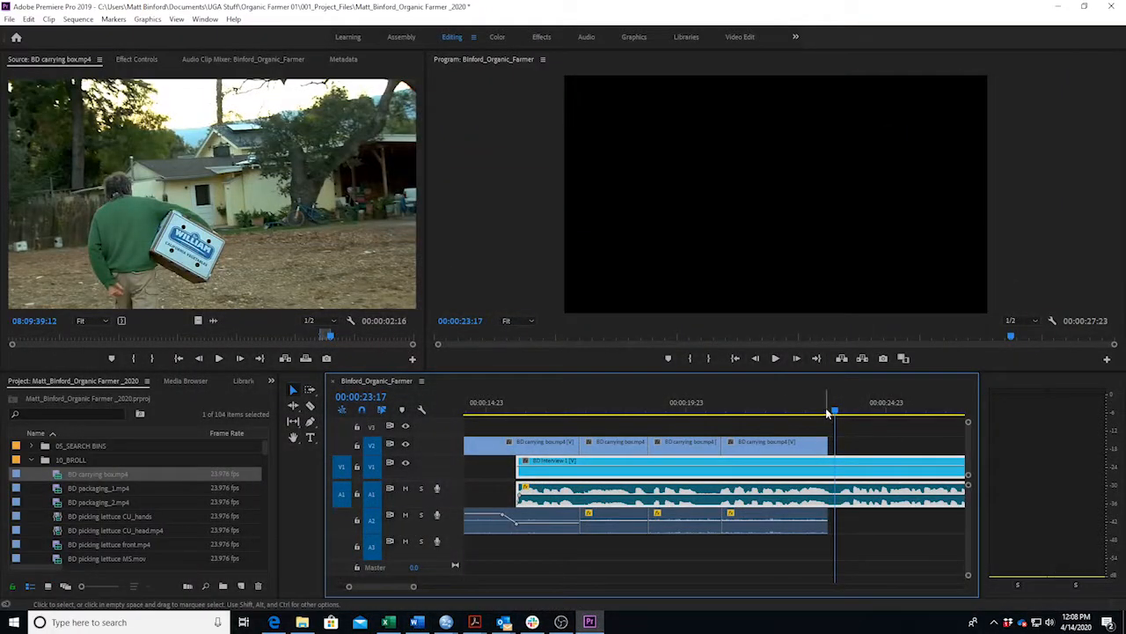
Replay the B-roll section from about 14 seconds, scrubbing between the boots shot and the box-carrying shot.
click(801, 413)
key(space)
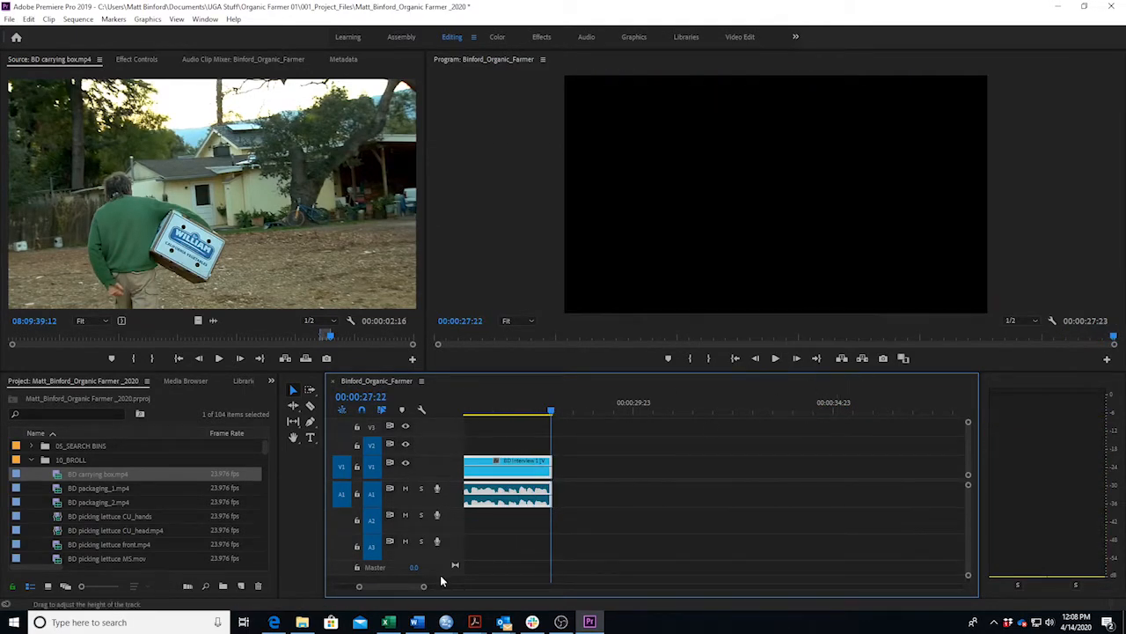
drag(422, 586, 493, 587)
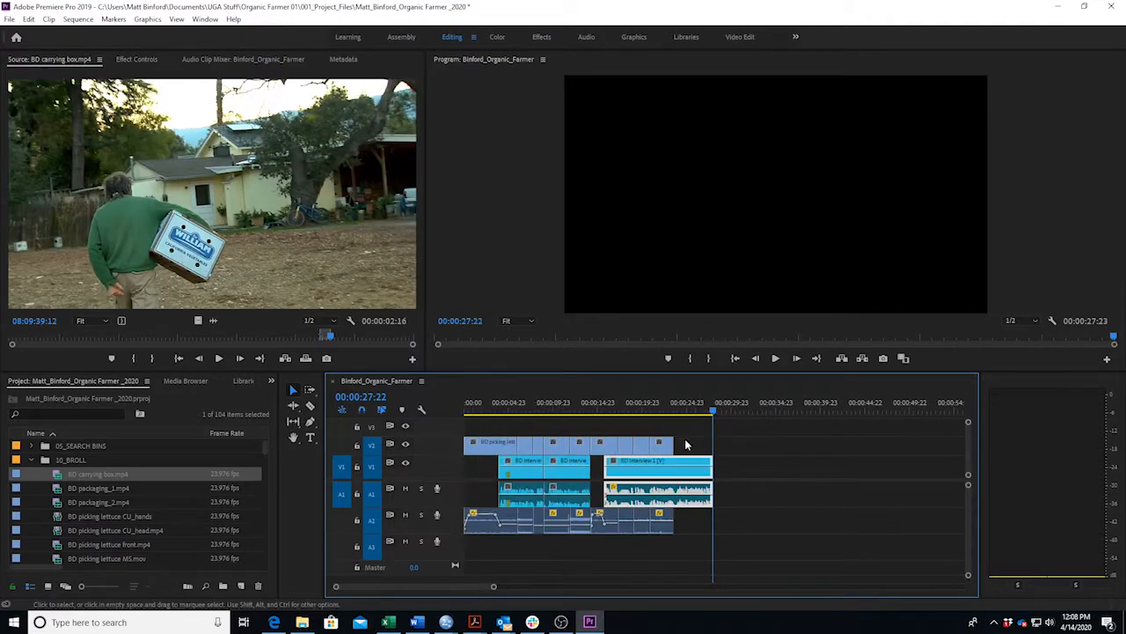
click(595, 415)
key(space)
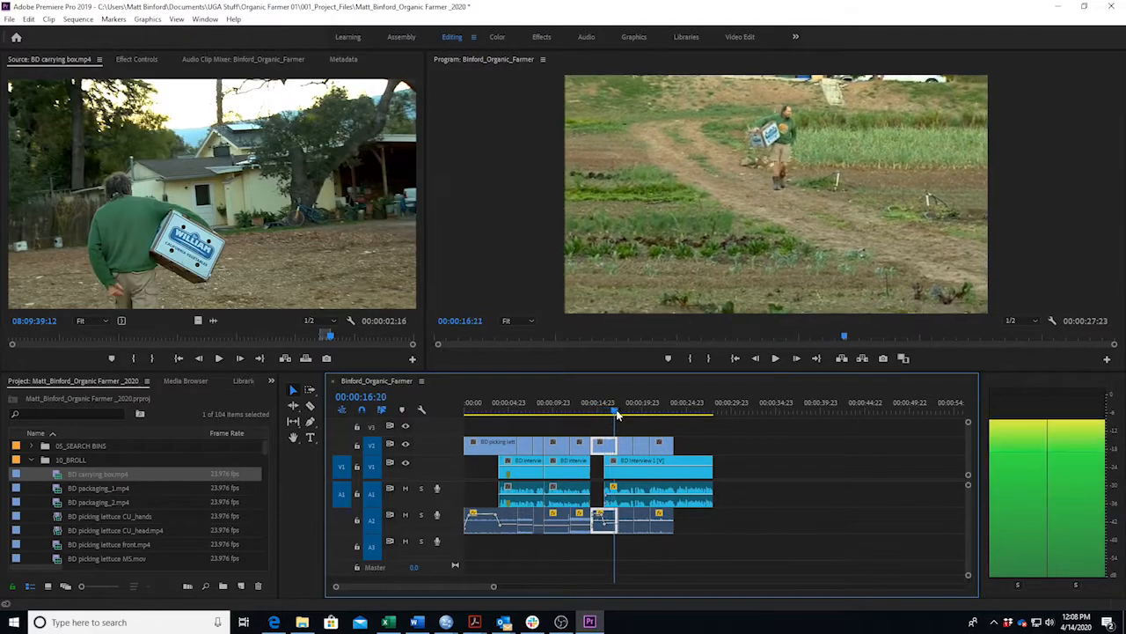
key(space)
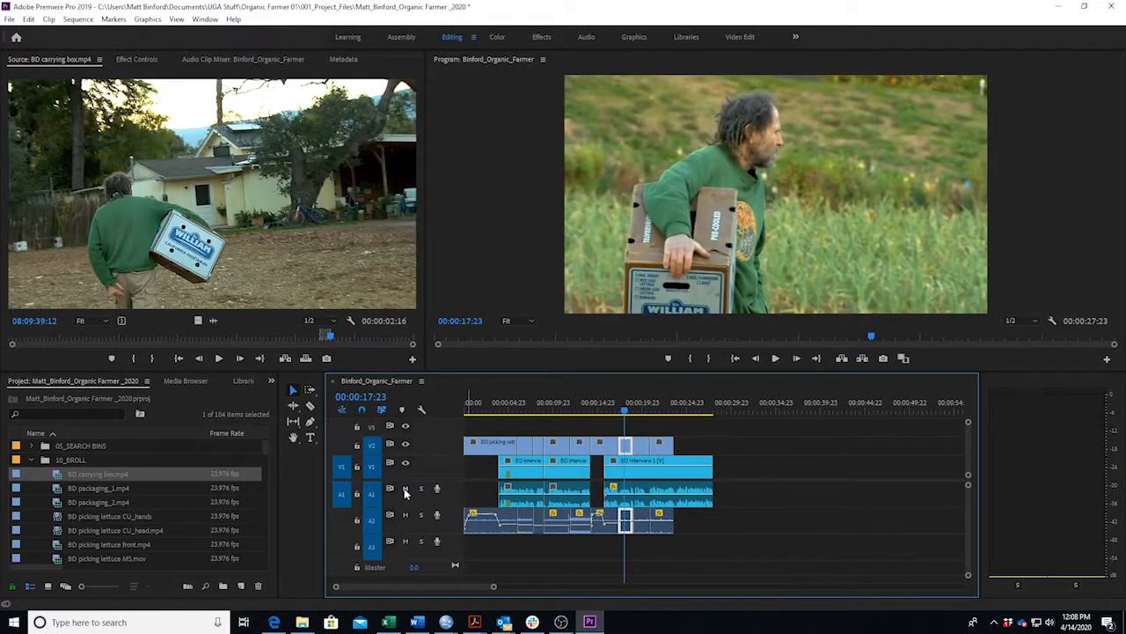
drag(624, 414, 675, 406)
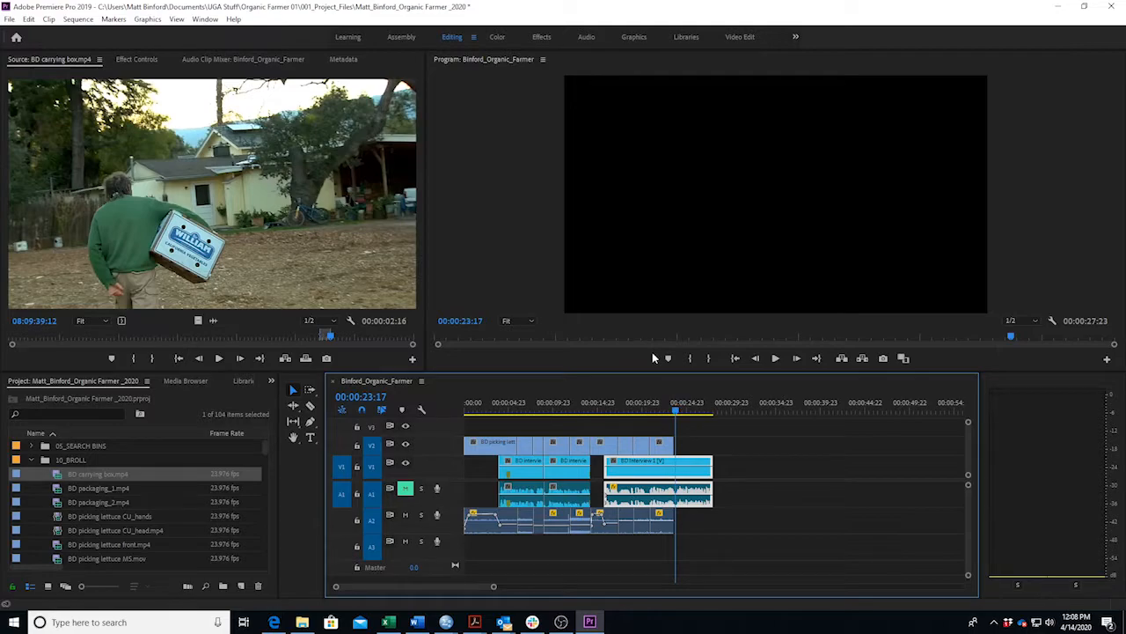
drag(629, 409, 599, 419)
key(space)
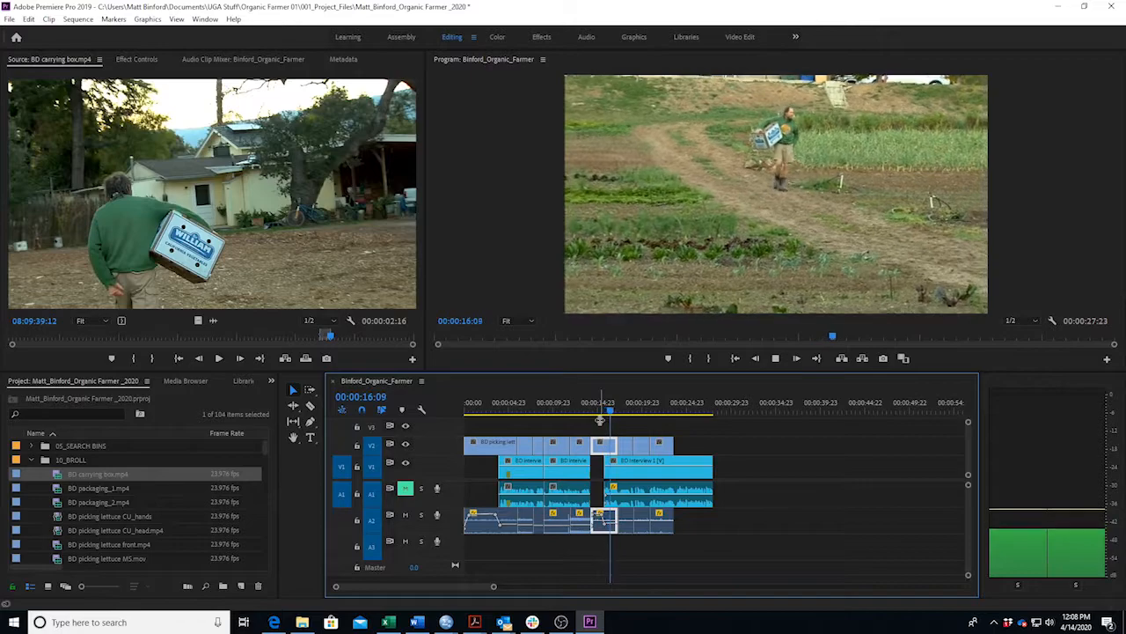
key(space)
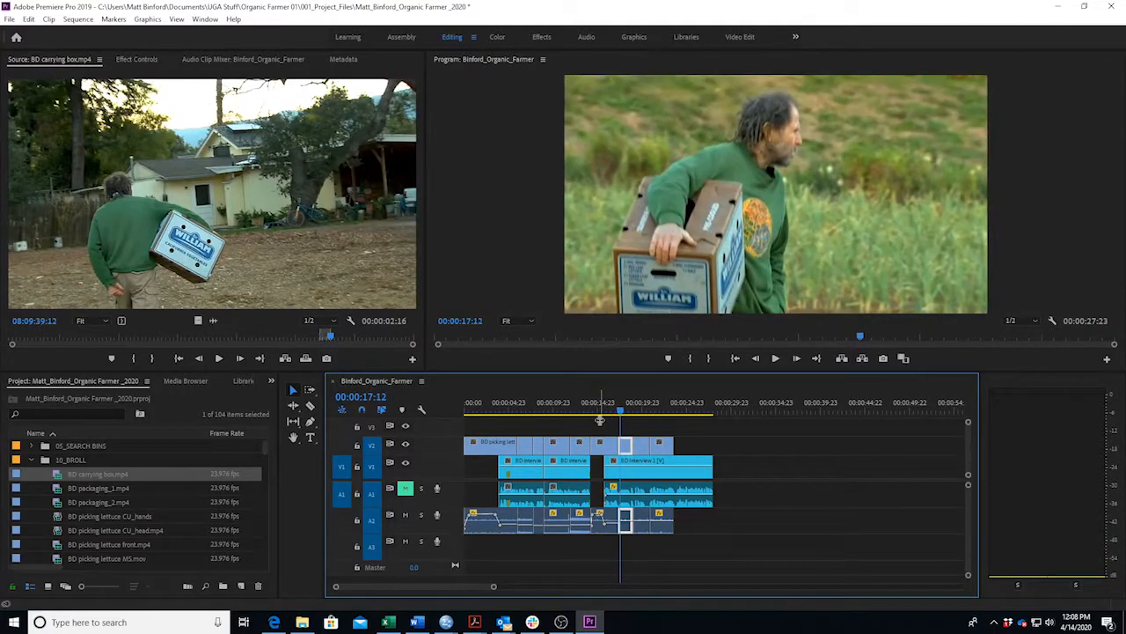
Unmute A1, play the cut from 00:00:15:03 with interview audio, and return to 00:00:23:17.
click(600, 420)
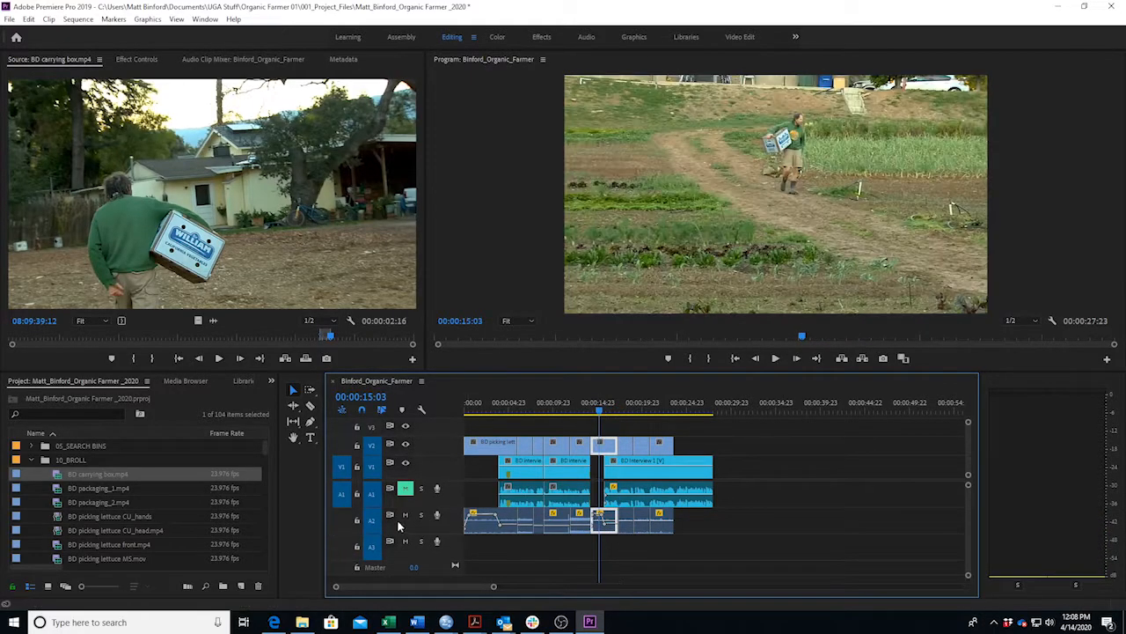
click(405, 490)
key(space)
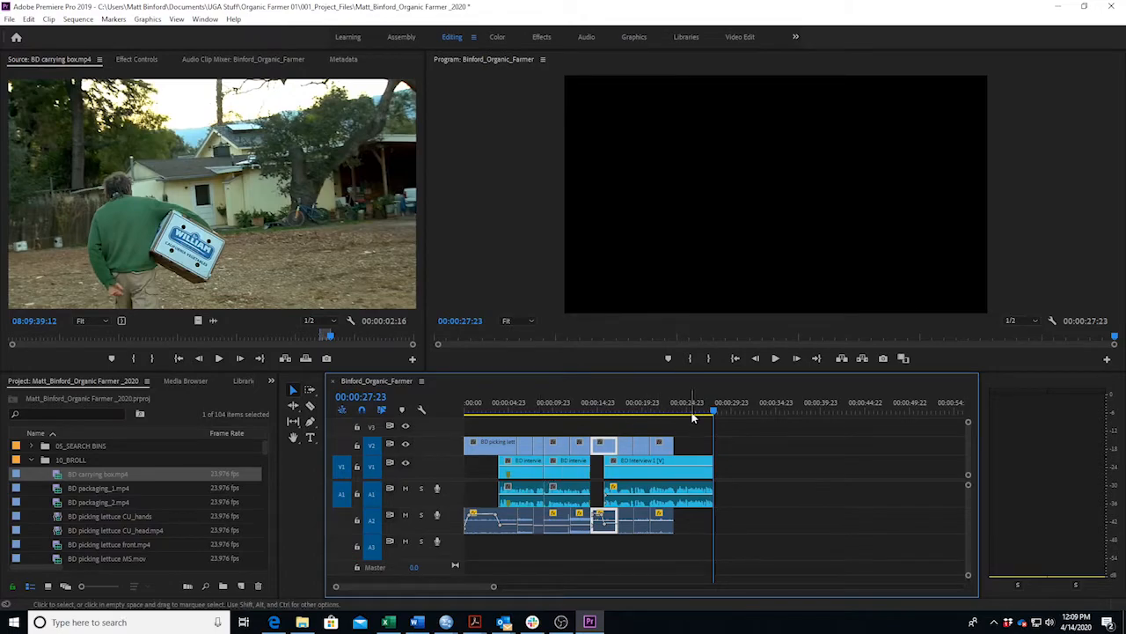
drag(714, 413, 676, 414)
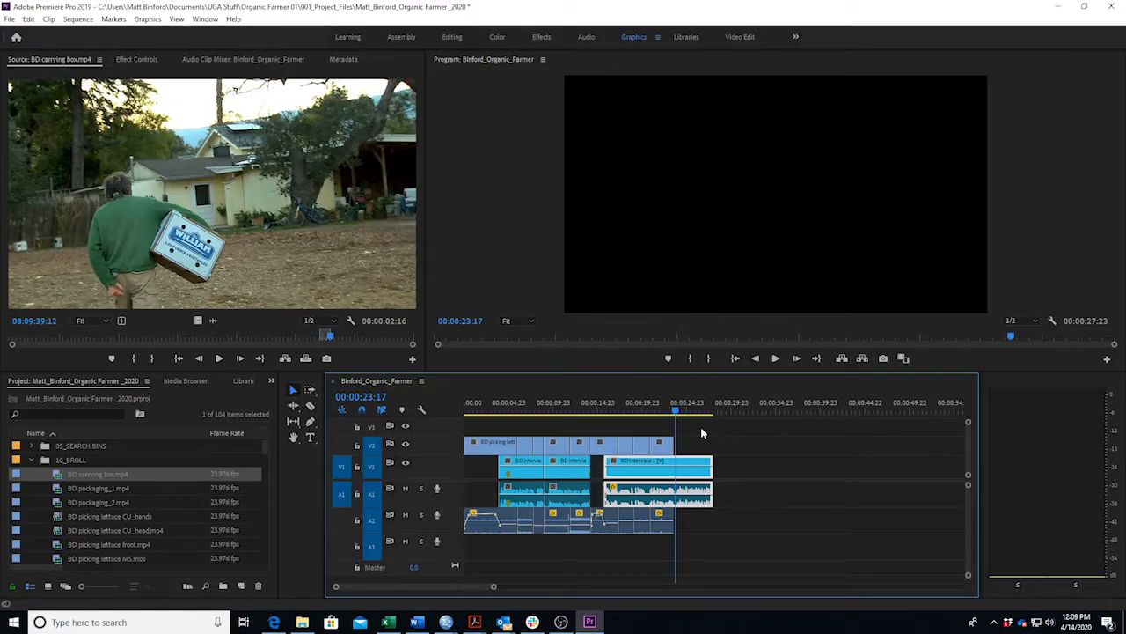
Switch to the Graphics workspace and float a smaller Program monitor above the timeline, beside the templates.
click(634, 38)
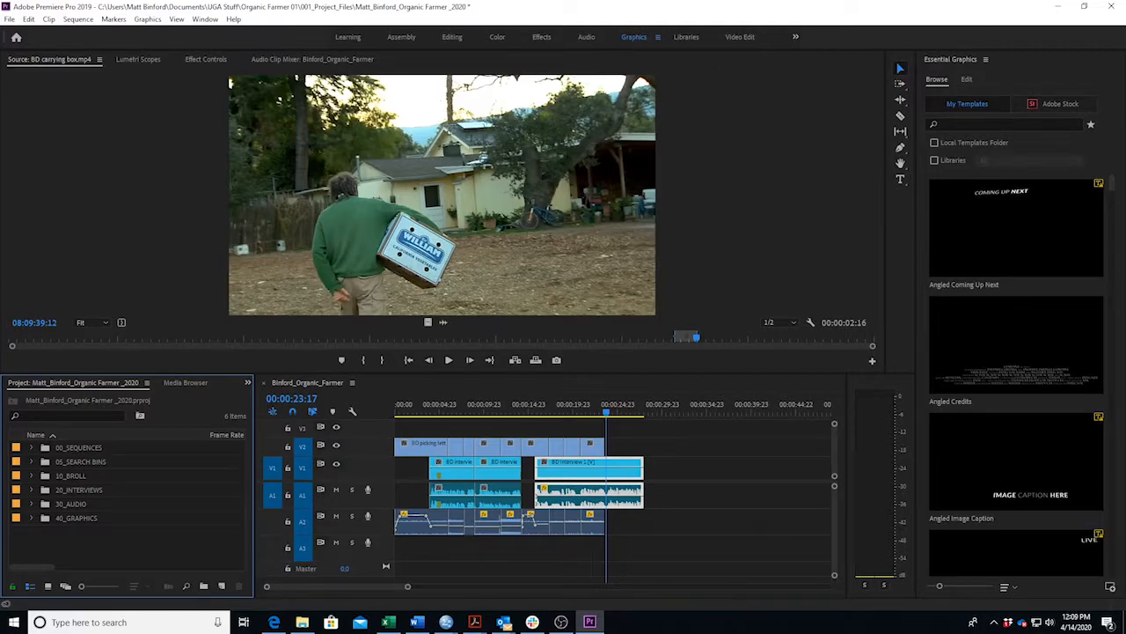
key(ctrl+i)
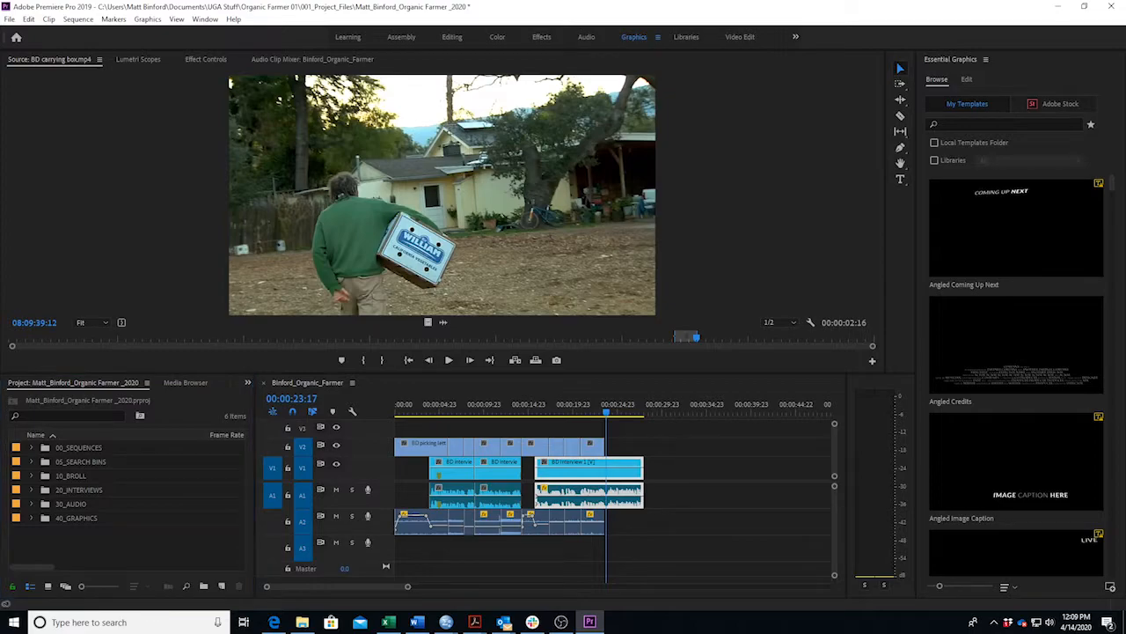
drag(1125, 220, 1125, 62)
drag(1125, 226, 261, 51)
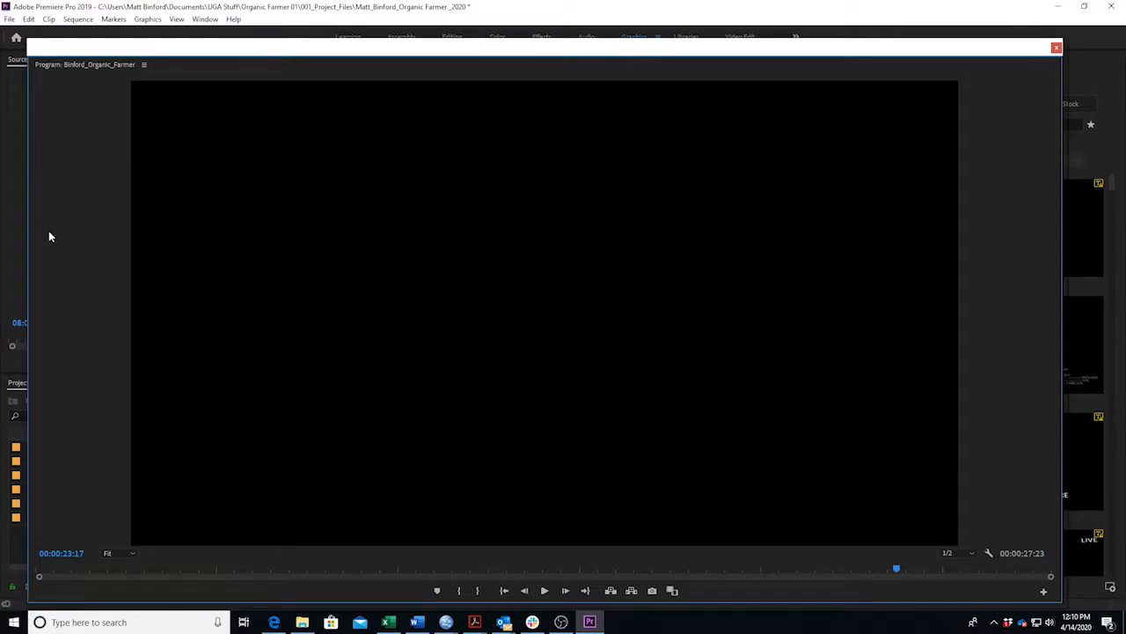
drag(28, 78, 694, 162)
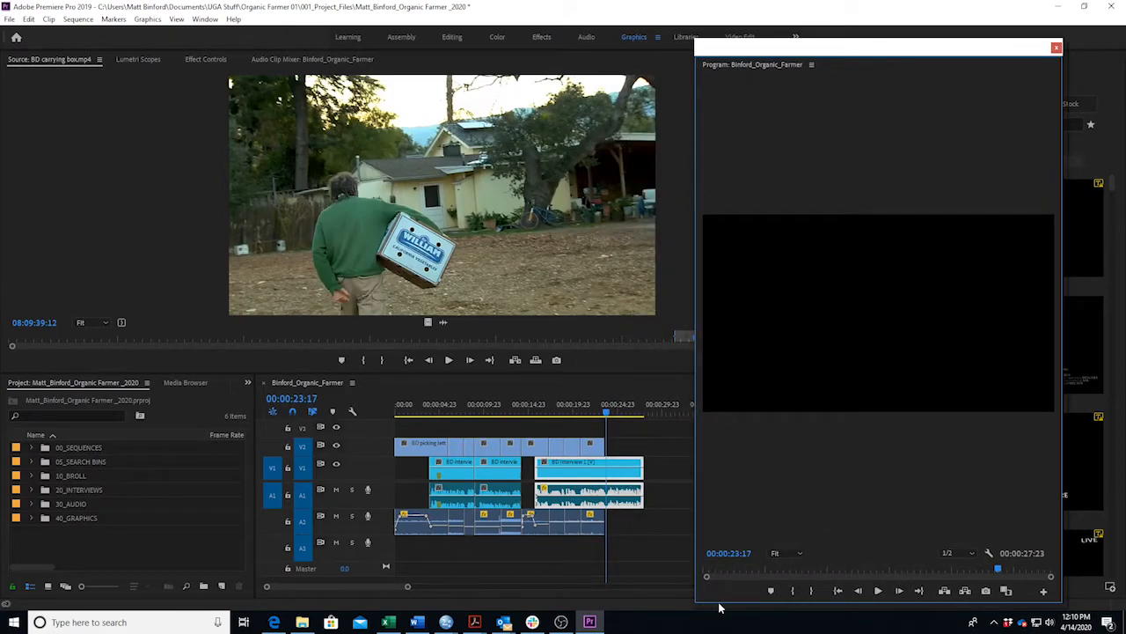
drag(736, 603, 762, 354)
drag(848, 46, 694, 46)
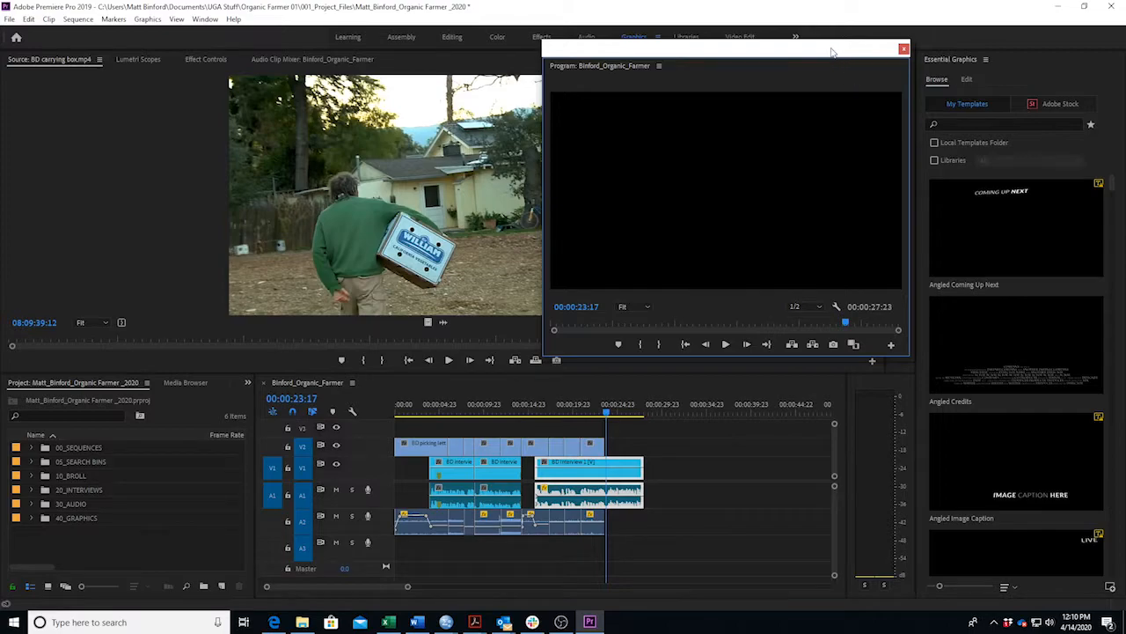
Place the Classic Lower Third Two Lines template on V3 from about 00:00:23:13 to 00:00:27:23.
scroll(1051, 352, down, 5)
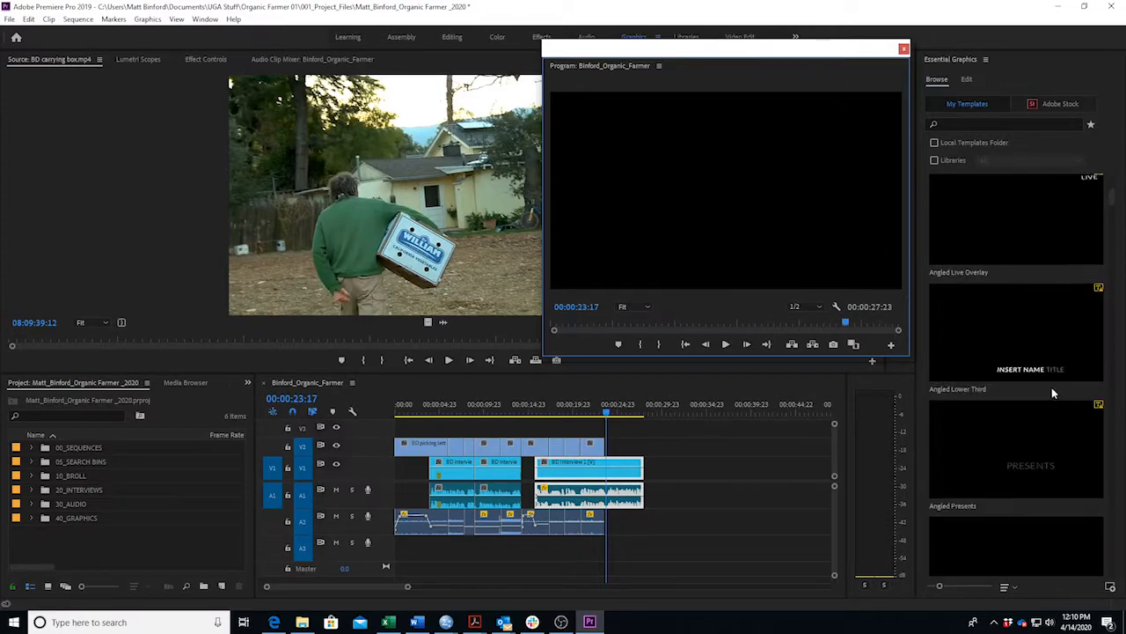
scroll(1053, 385, down, 3)
scroll(1054, 386, down, 2)
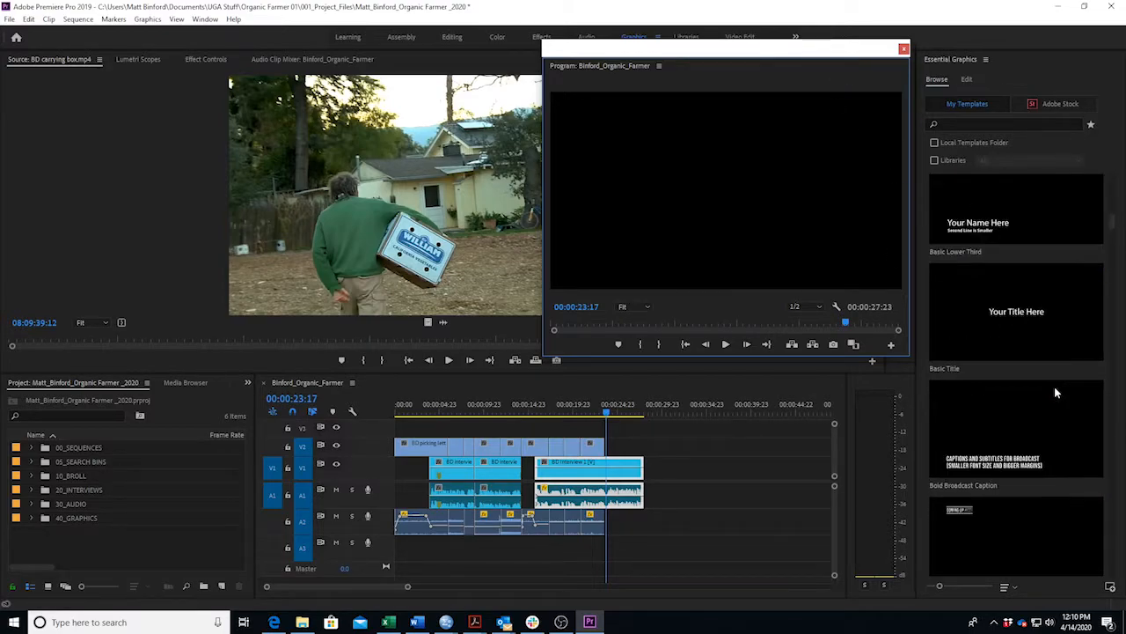
scroll(1054, 387, down, 6)
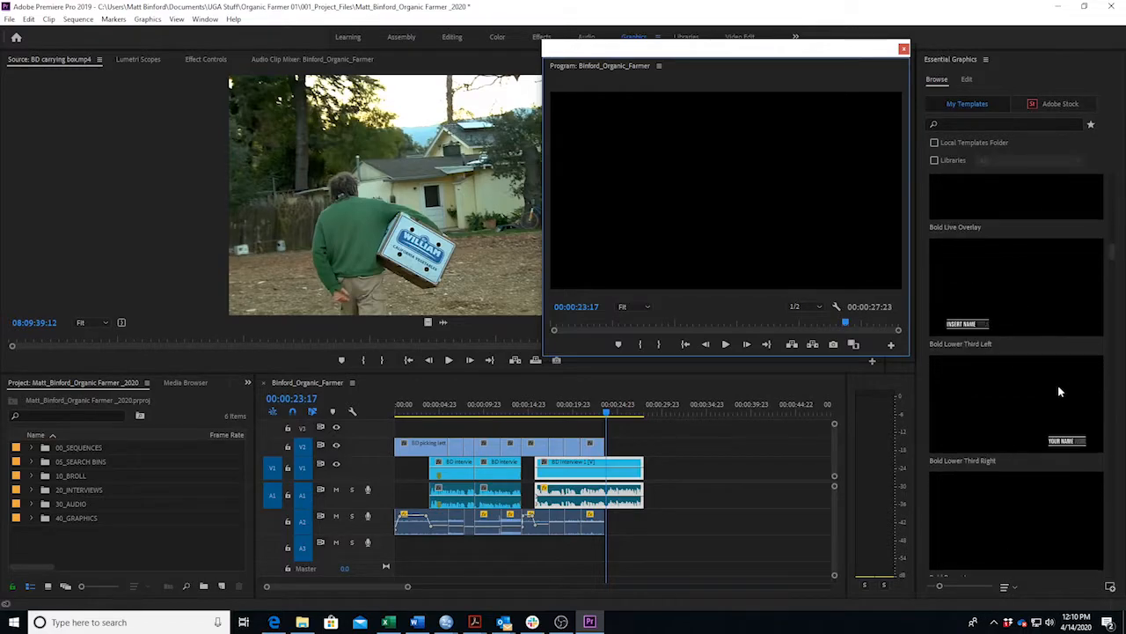
scroll(1060, 392, down, 5)
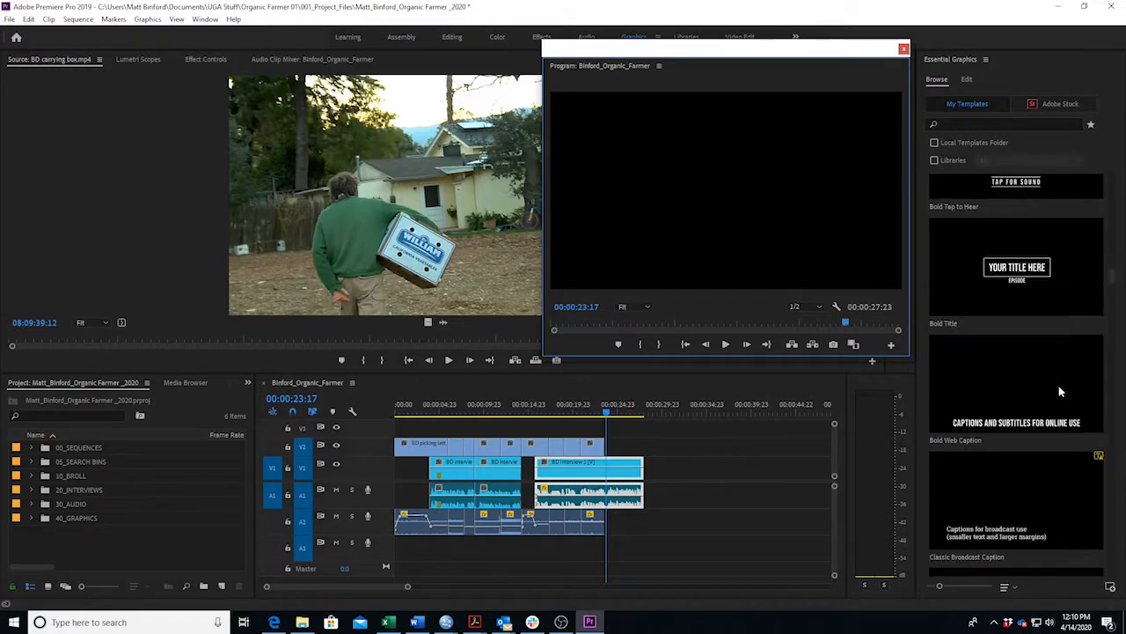
scroll(1059, 386, down, 5)
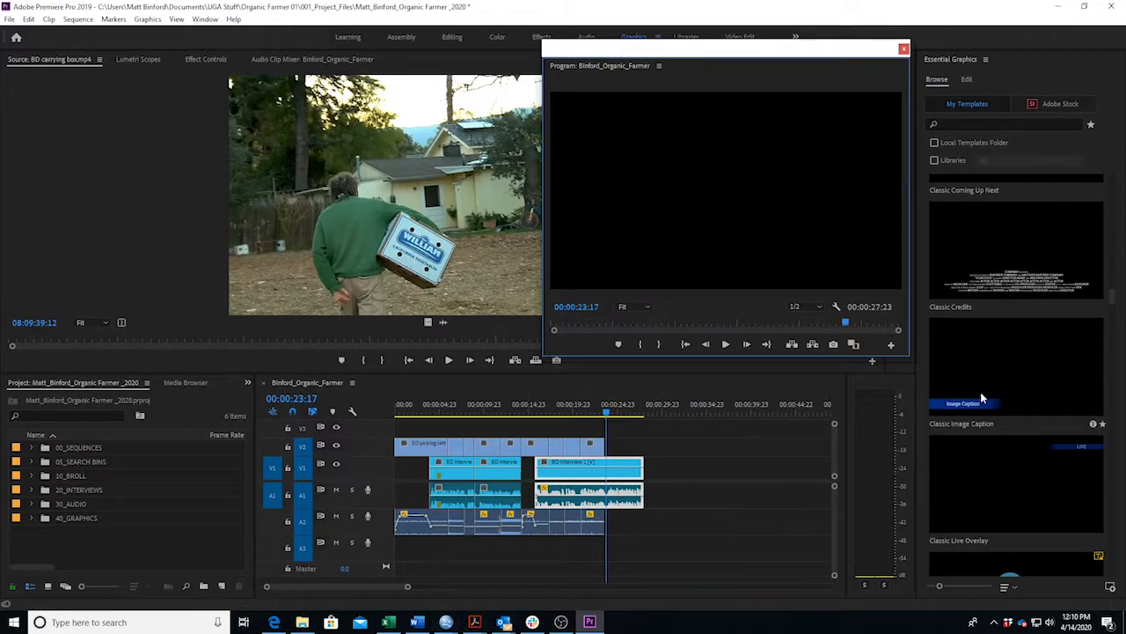
scroll(1032, 391, down, 3)
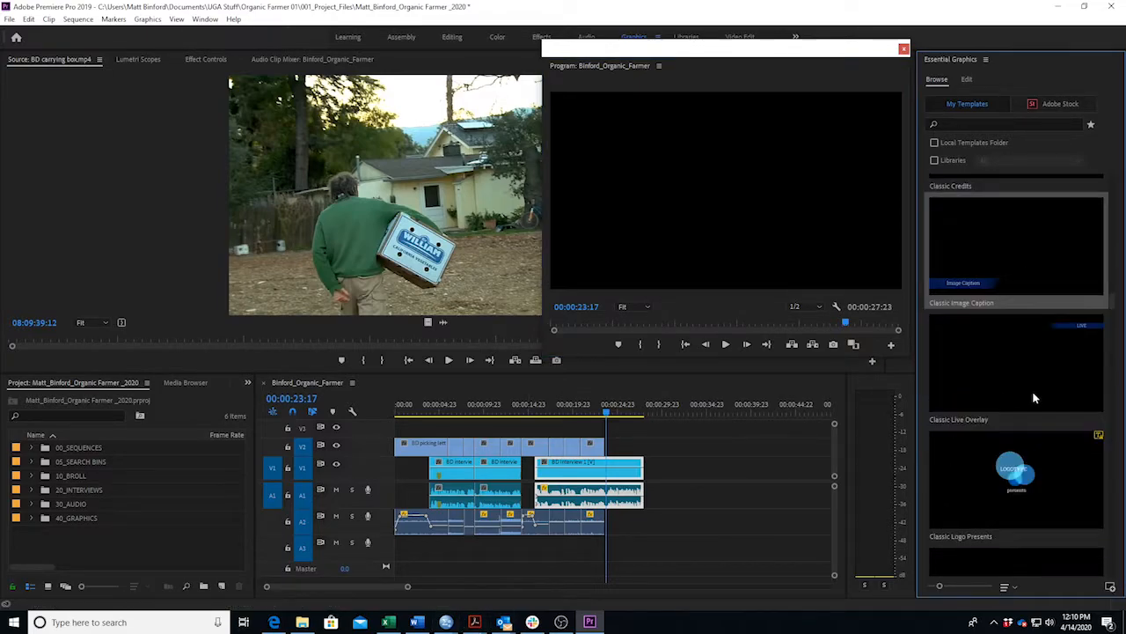
scroll(1030, 402, down, 3)
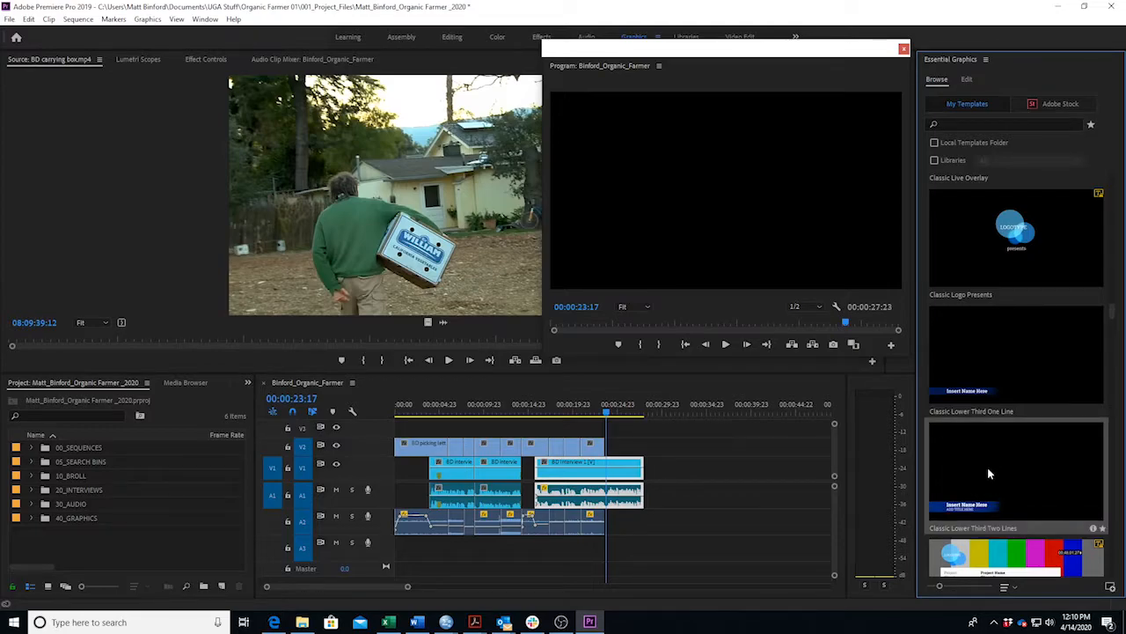
click(608, 415)
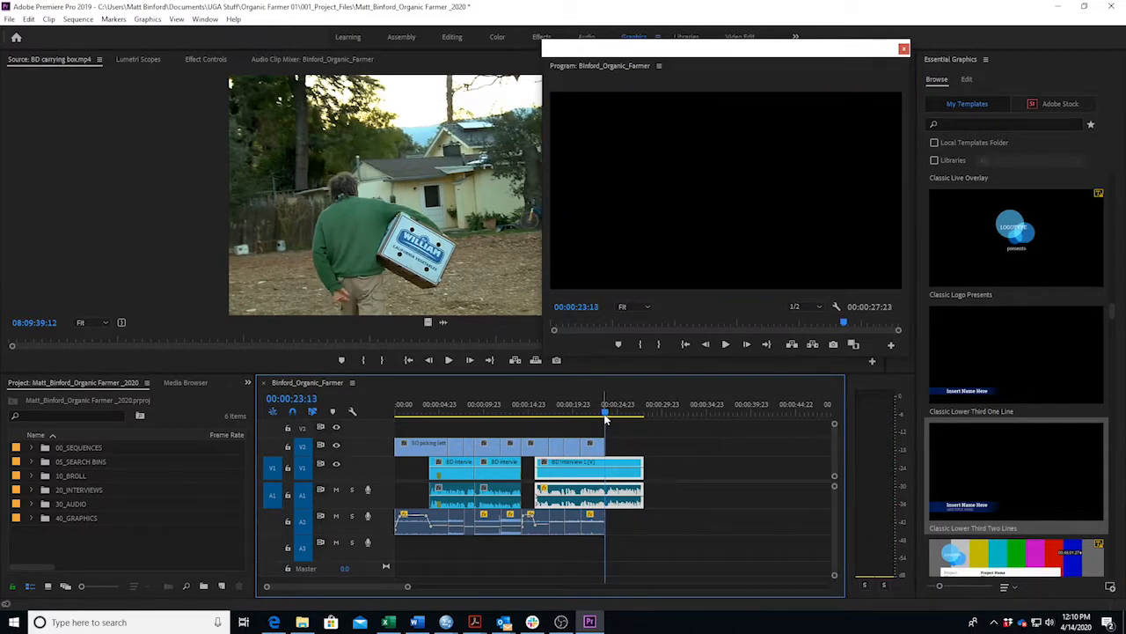
drag(1059, 503, 614, 433)
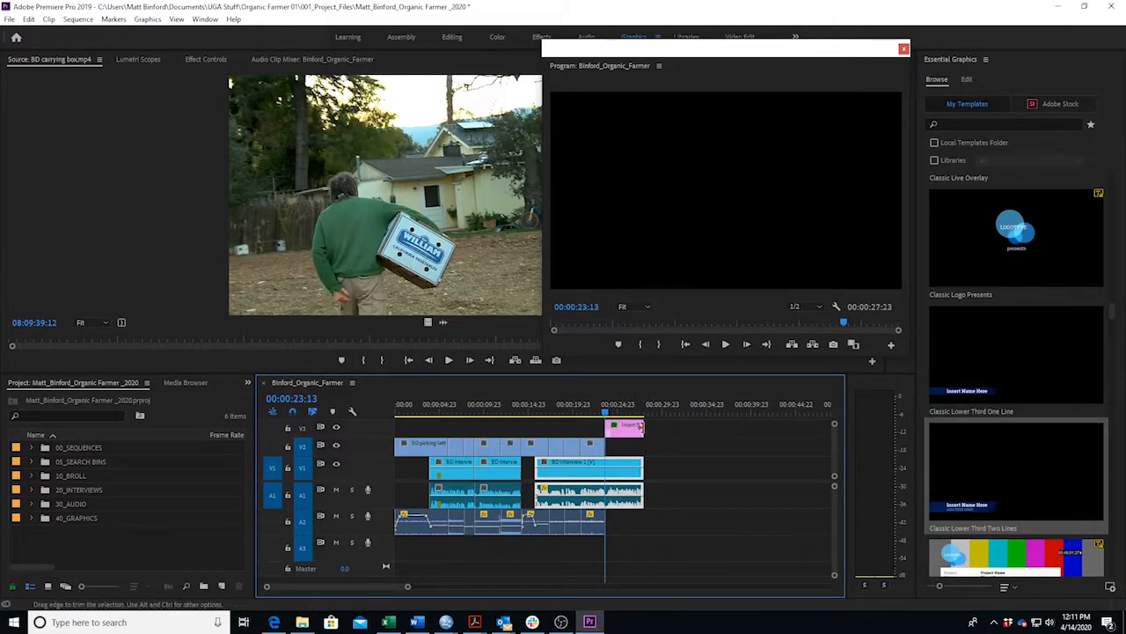
Preview the new placeholder lower third over the interview from around 00:00:21-00:00:23.
click(603, 411)
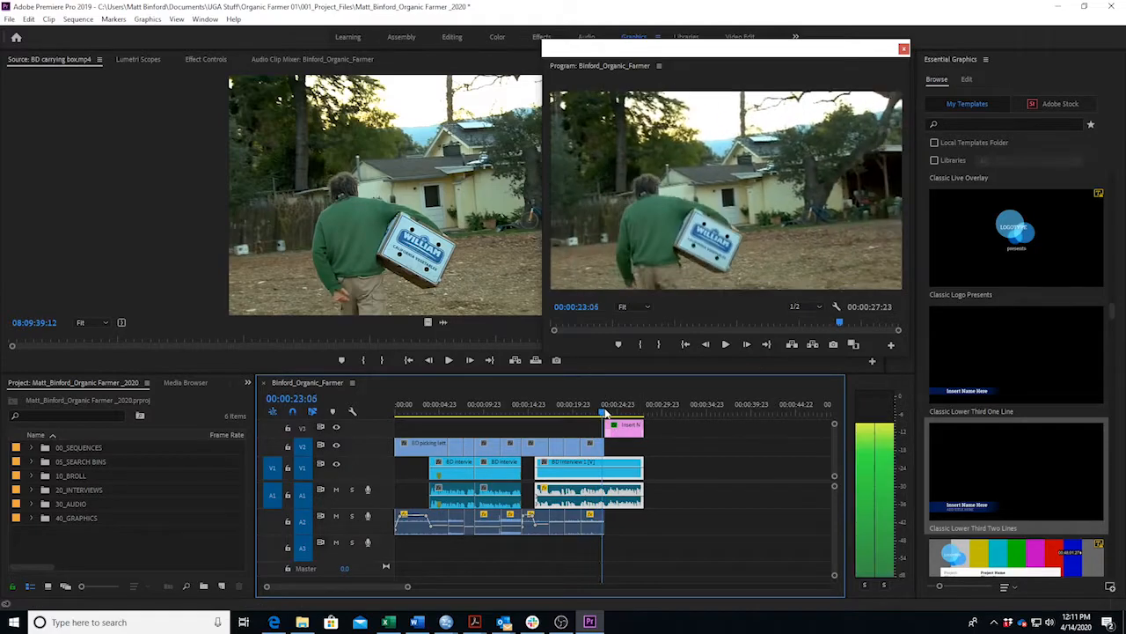
key(space)
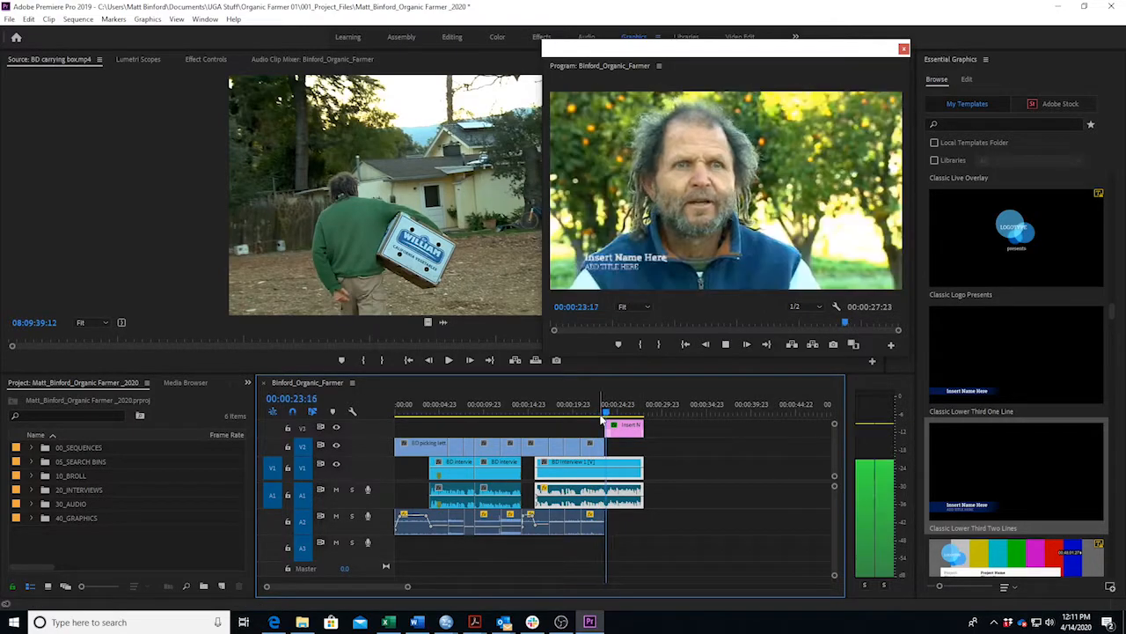
key(space)
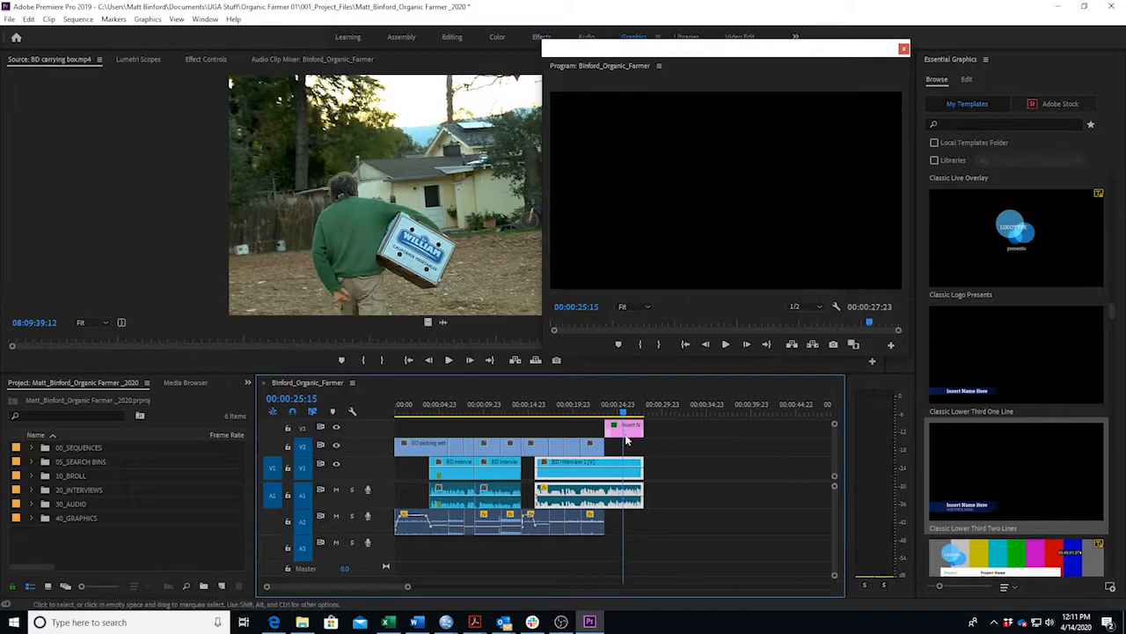
click(587, 407)
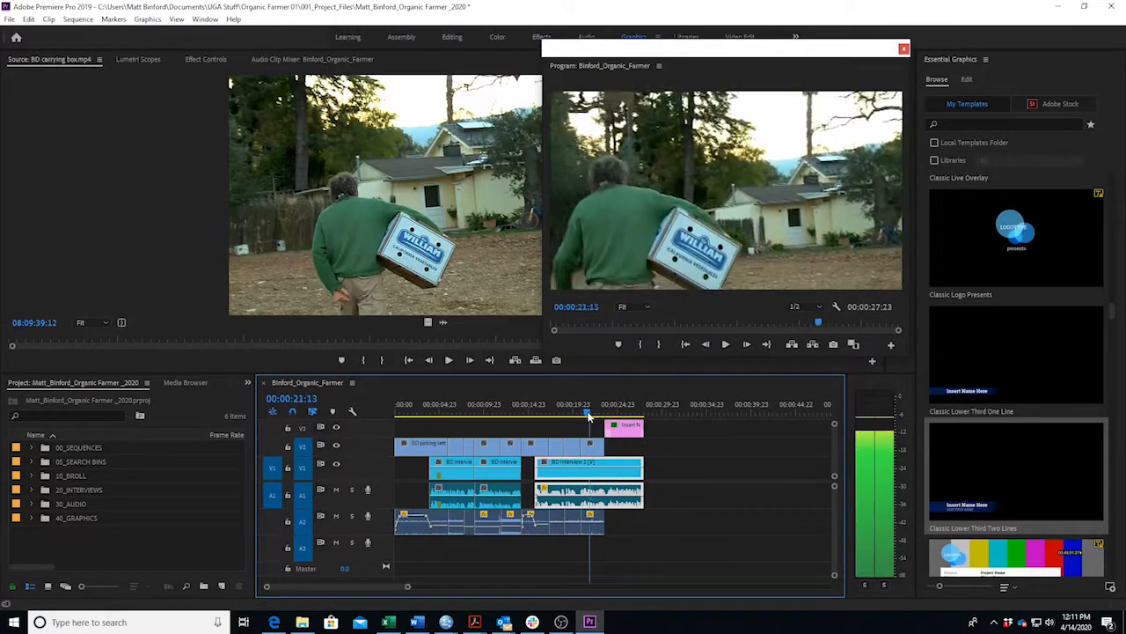
key(space)
key(space)
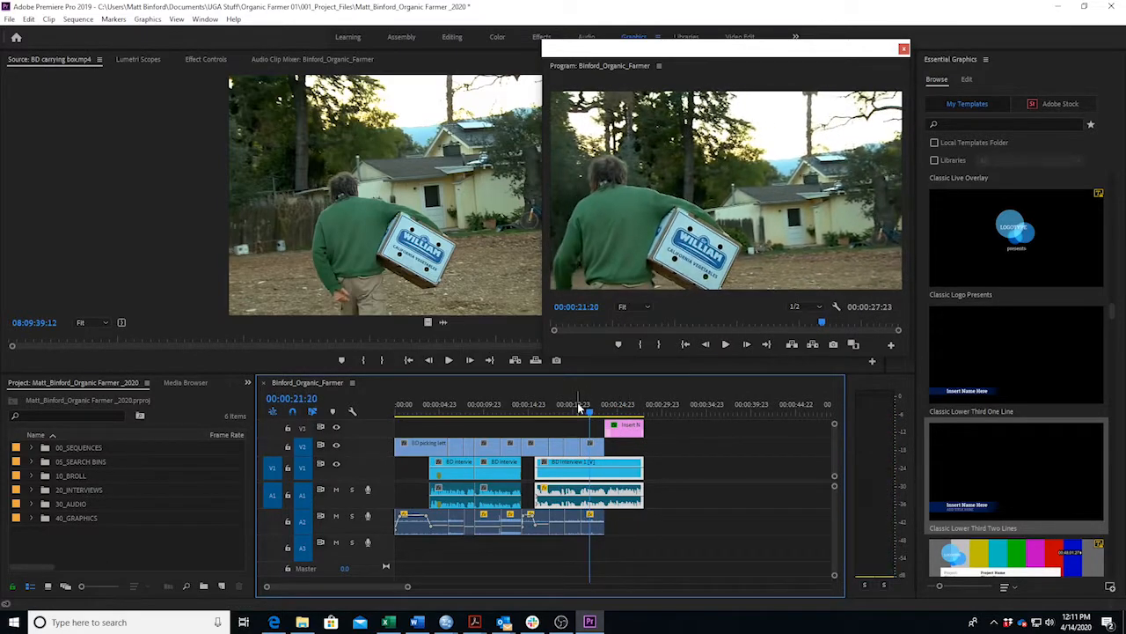
Mute track A1, replay the lower third, and select the graphic to list its layers.
click(336, 489)
key(space)
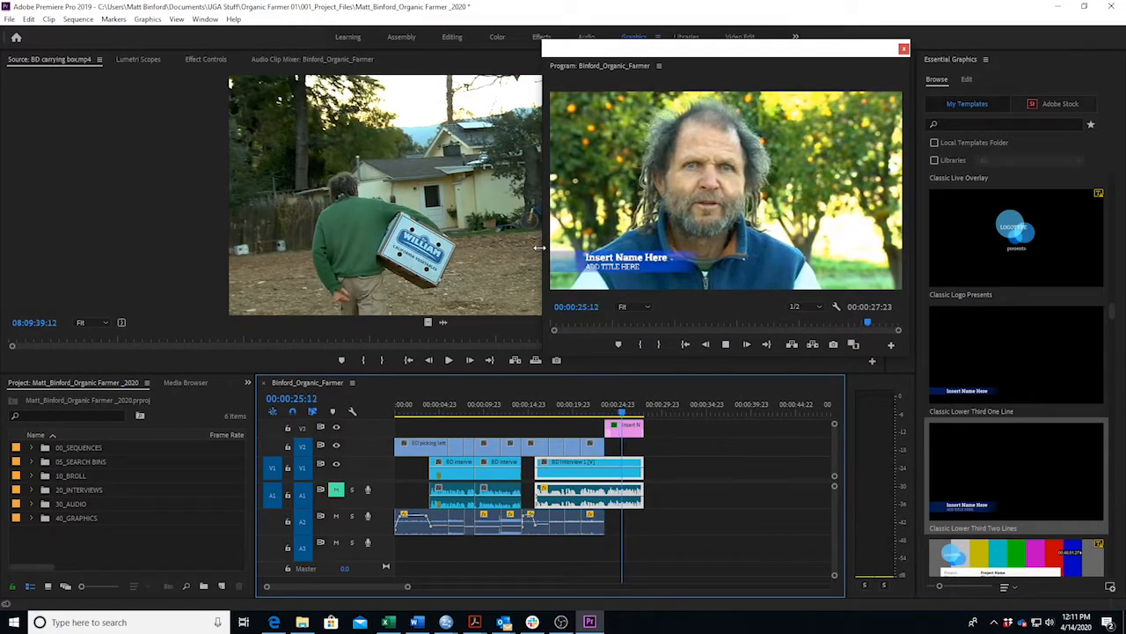
key(space)
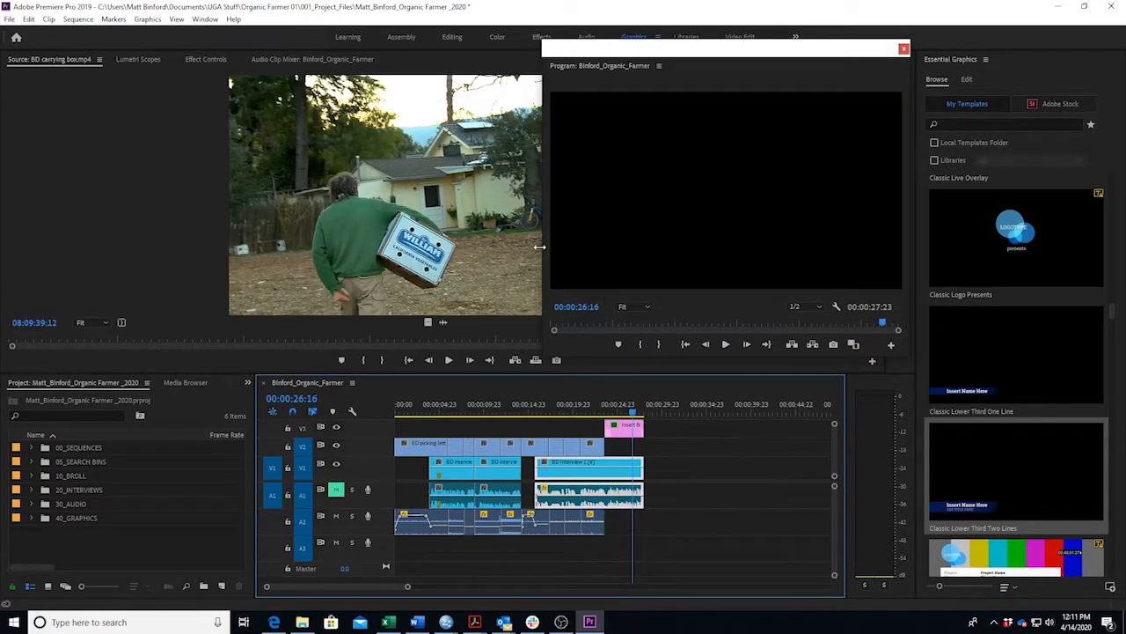
click(617, 408)
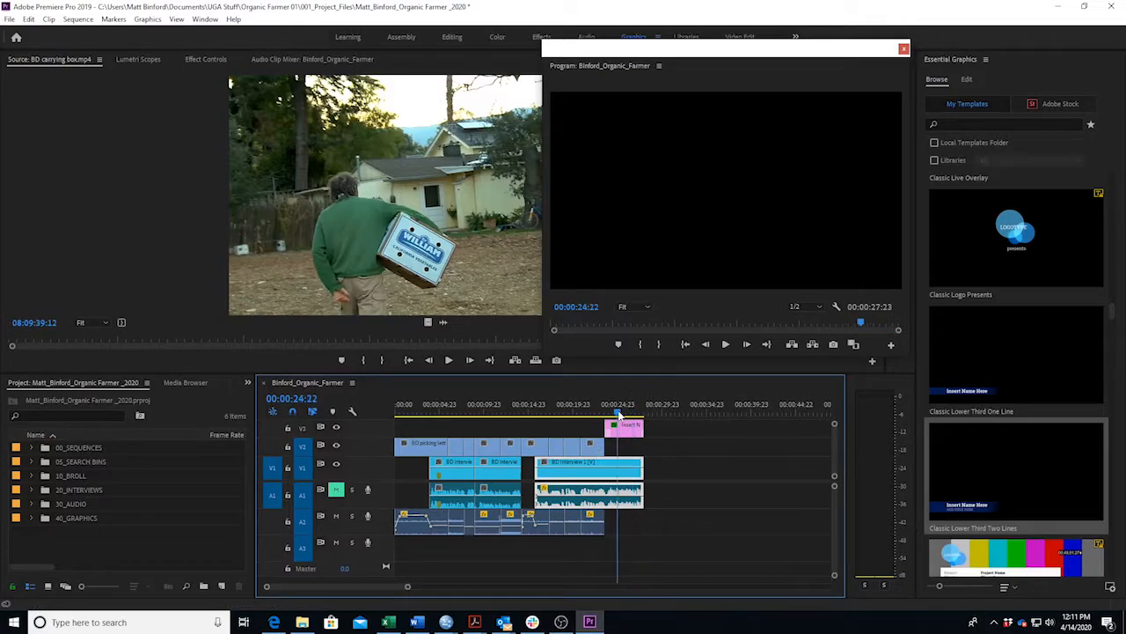
click(630, 430)
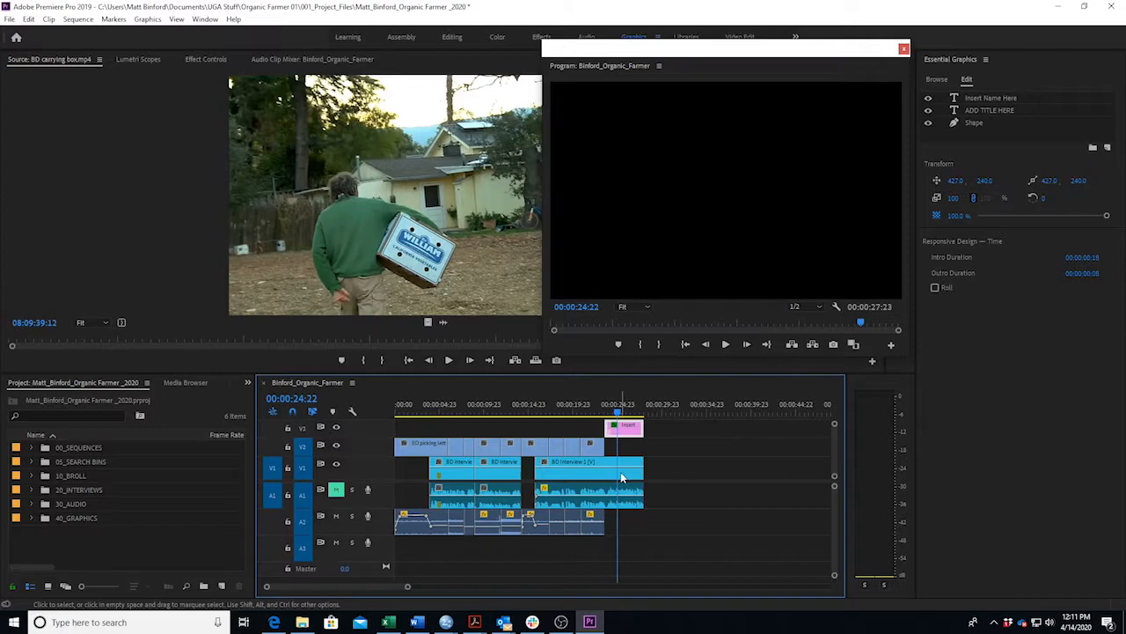
Select the lower-third clip and its 'Insert Name Here' text layer for editing.
click(616, 412)
mouse_move(615, 412)
mouse_down()
mouse_move(626, 412)
mouse_move(604, 411)
mouse_move(623, 412)
mouse_up()
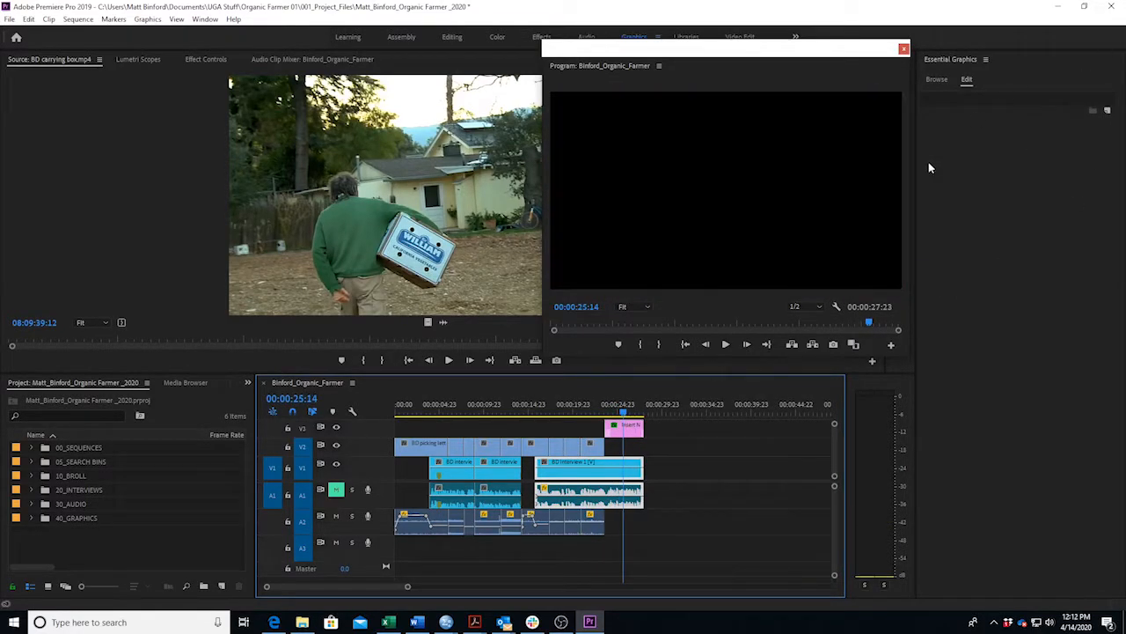
click(632, 429)
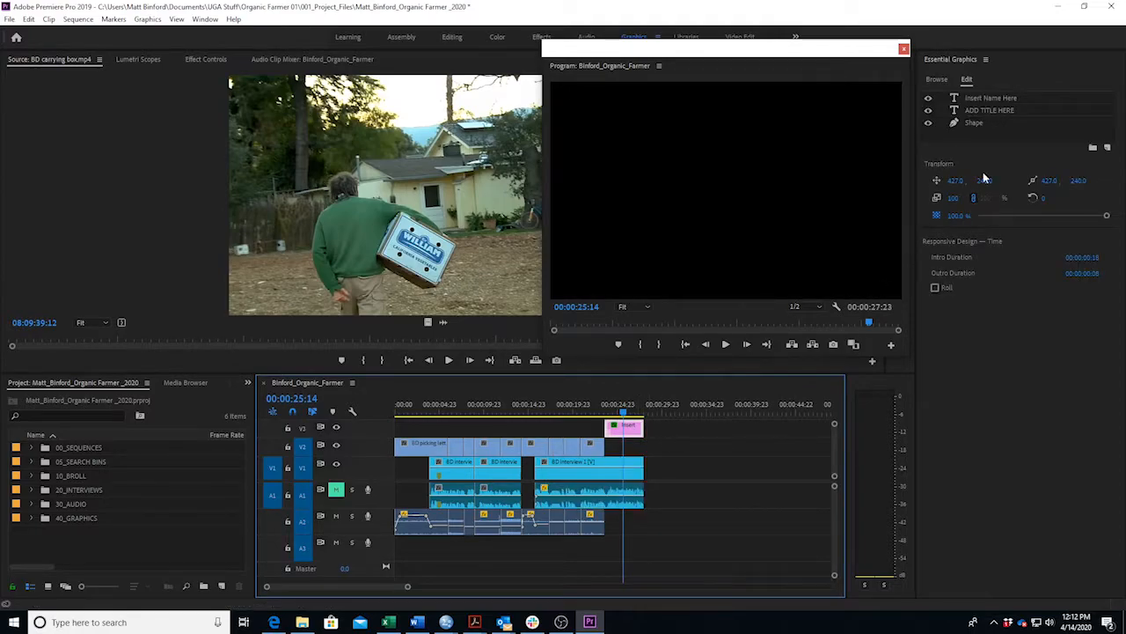
click(1013, 98)
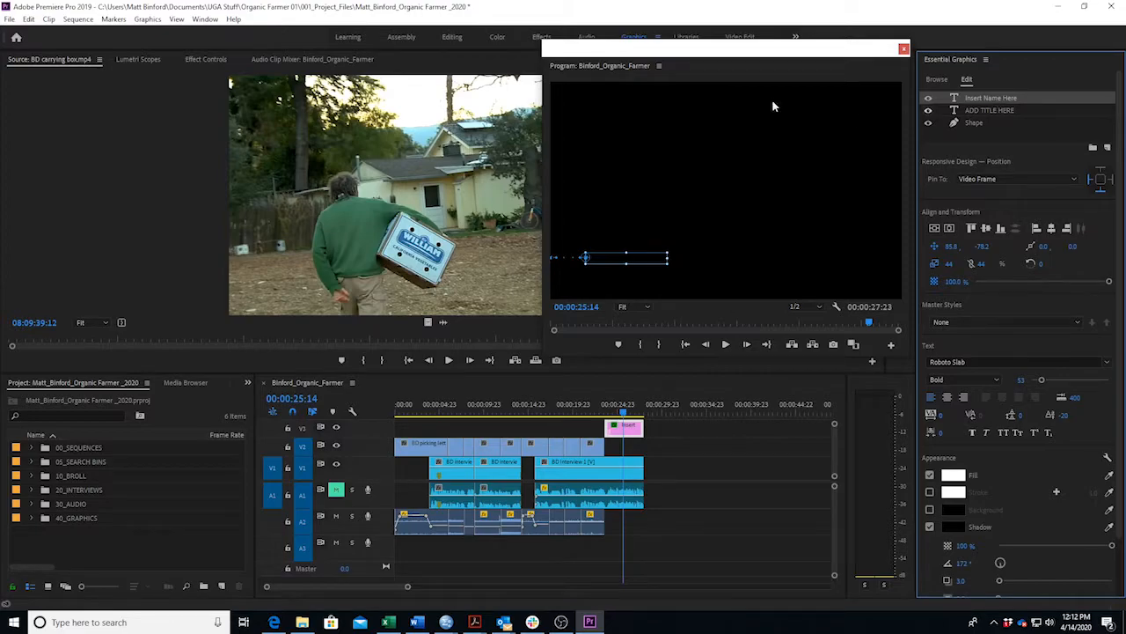
click(206, 59)
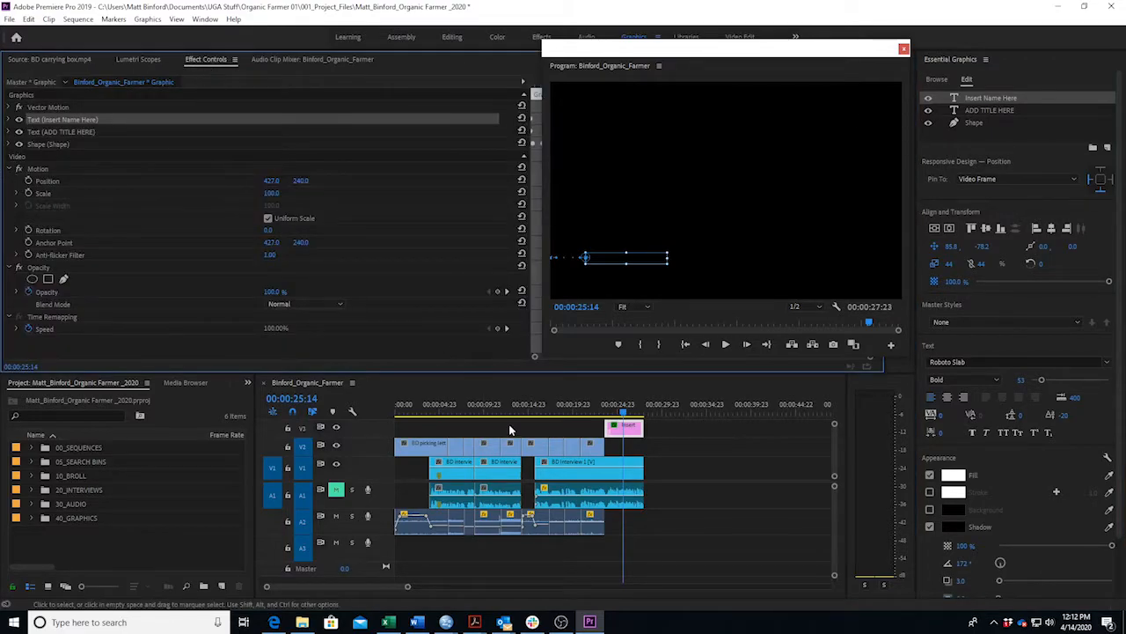
click(627, 431)
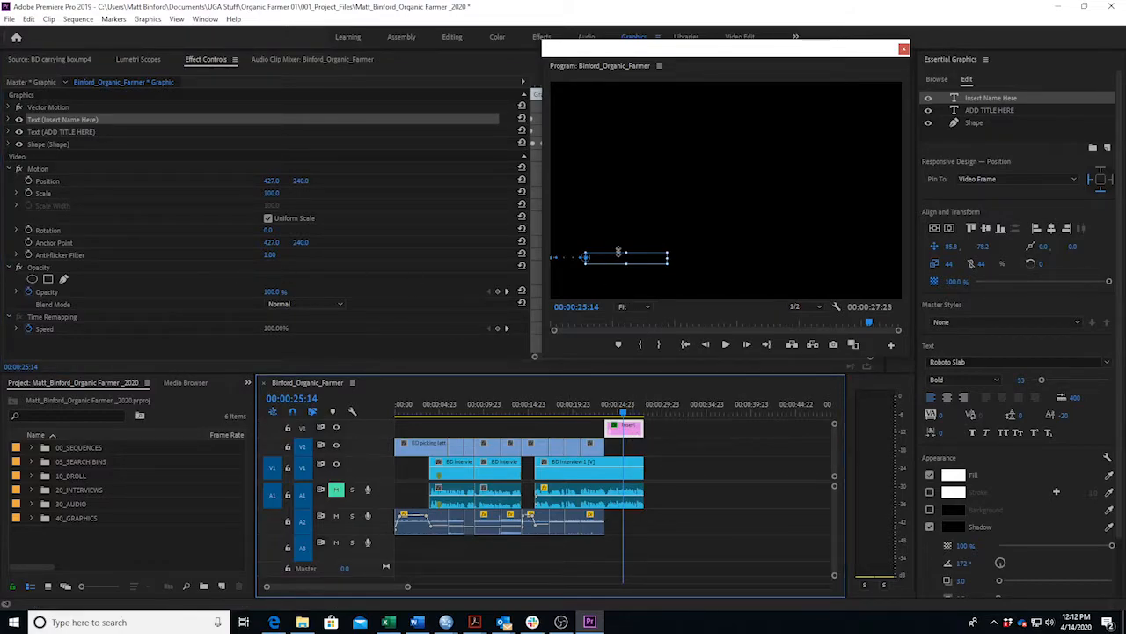
click(623, 258)
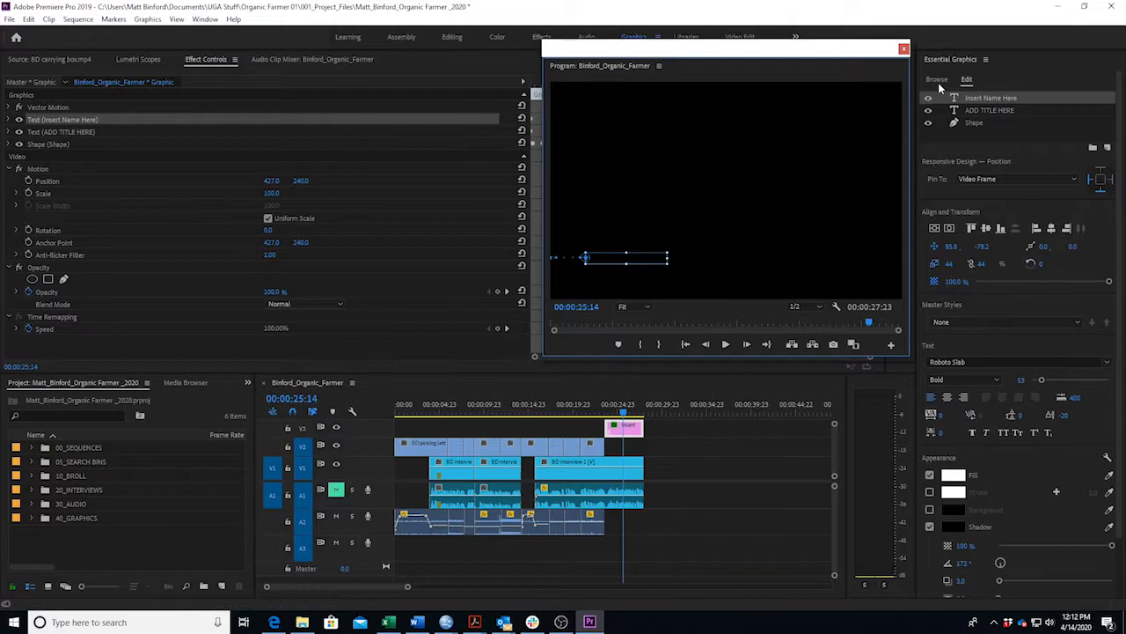
Replace the name placeholder with the start of the interviewee's name, then check the Word script.
click(620, 412)
drag(621, 416, 631, 414)
double_click(624, 256)
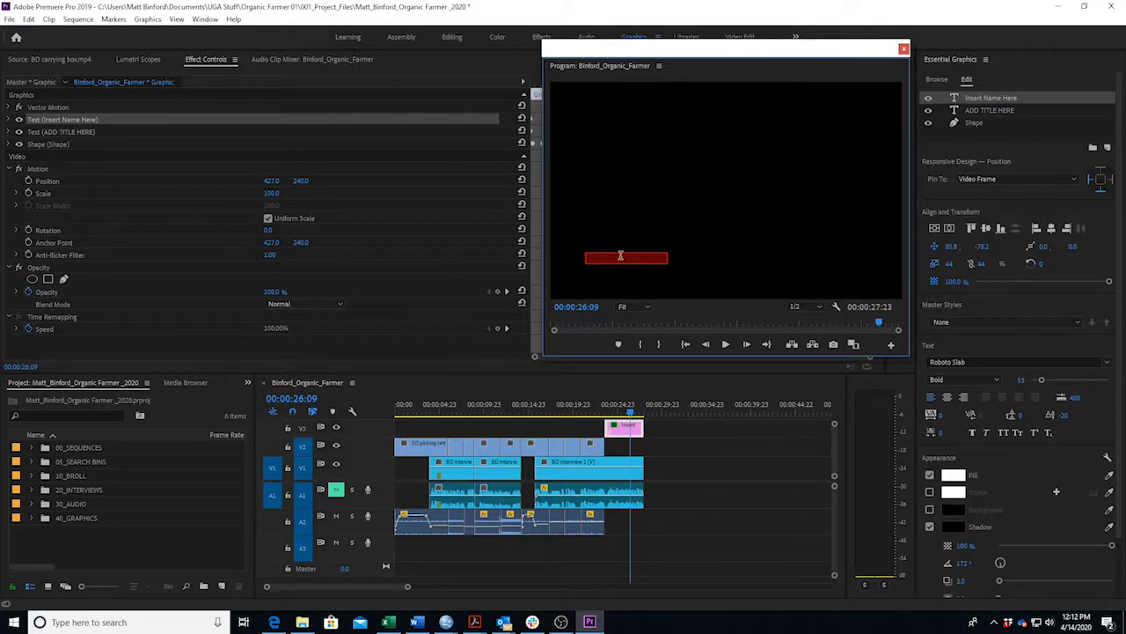
text(BD)
click(417, 622)
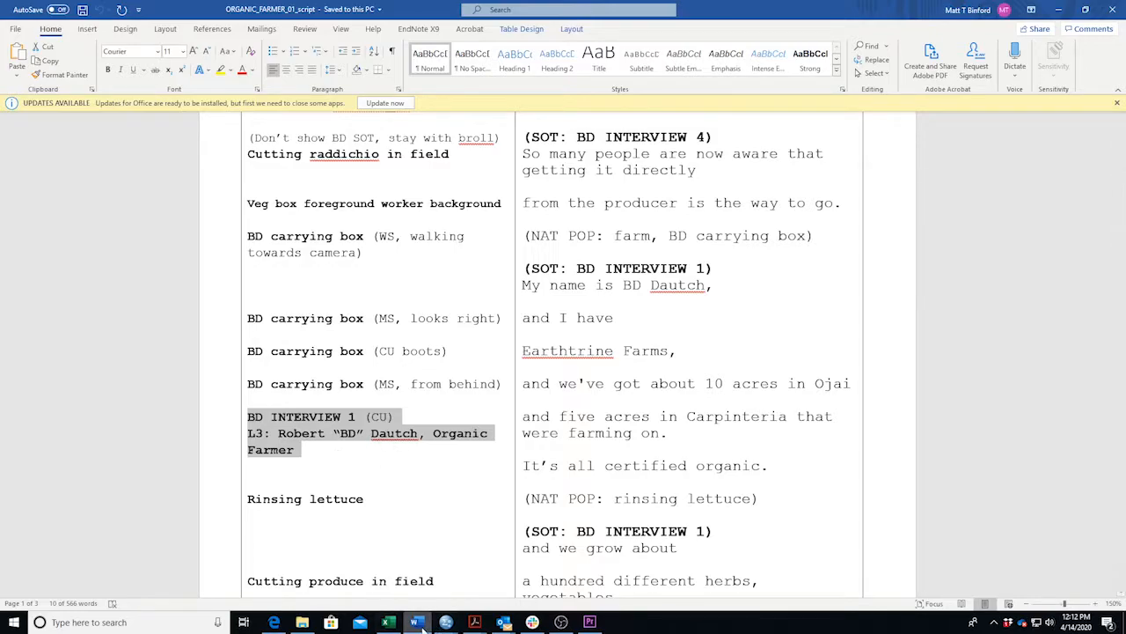
Minimize the Word script to get back to the Premiere Pro edit.
mouse_move(422, 626)
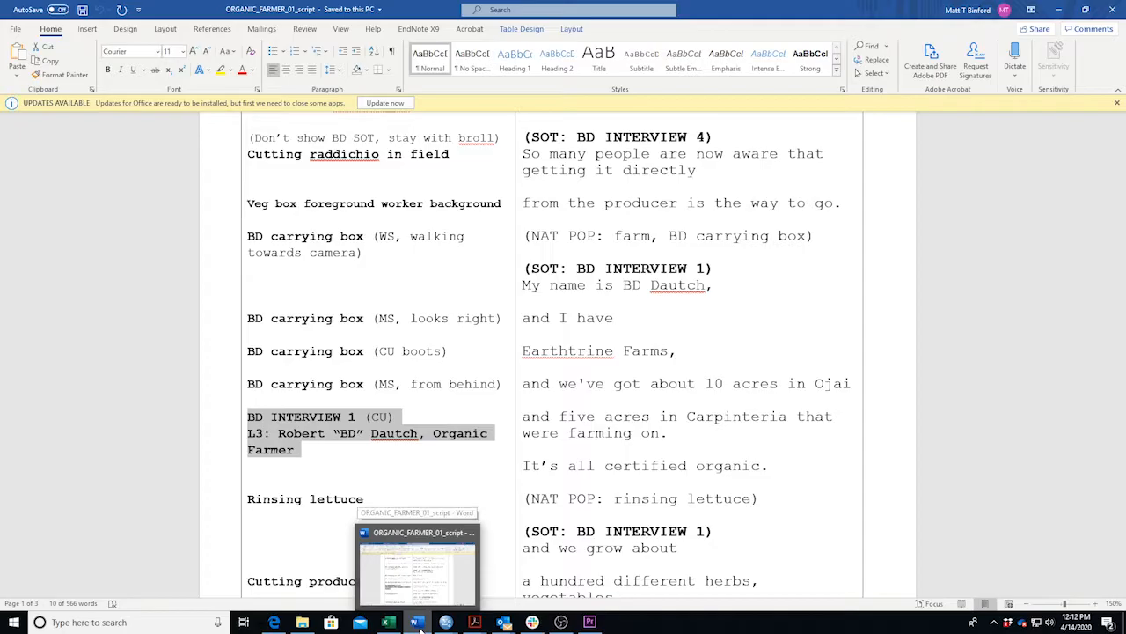
click(420, 626)
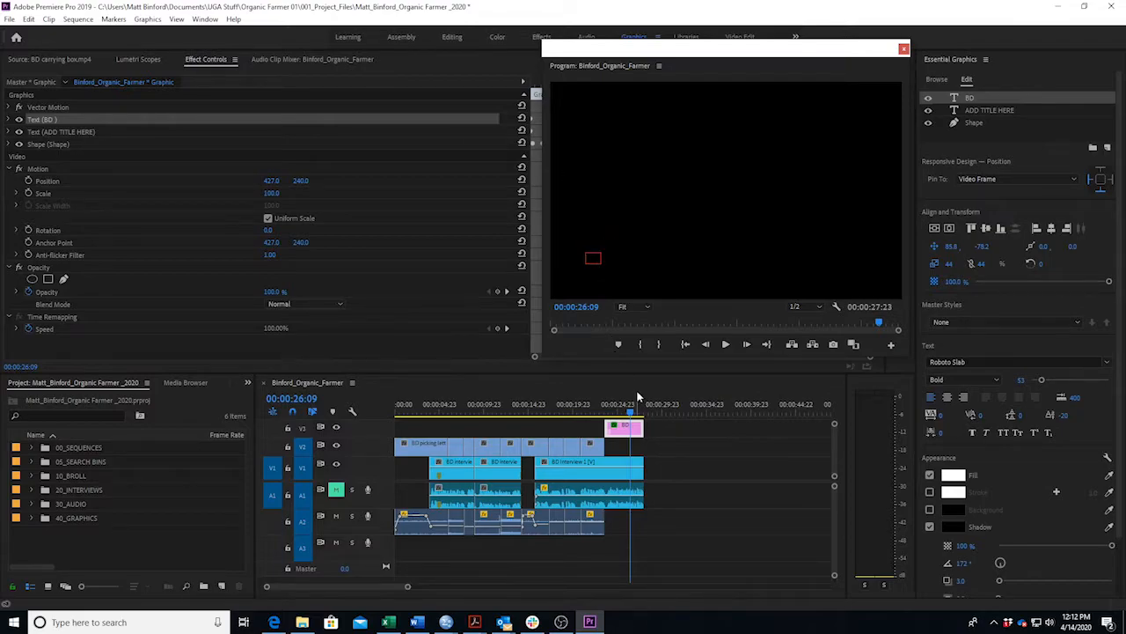
Retype the name line with the interviewee's full name and scrub the interview to check it.
click(620, 429)
drag(628, 411, 622, 414)
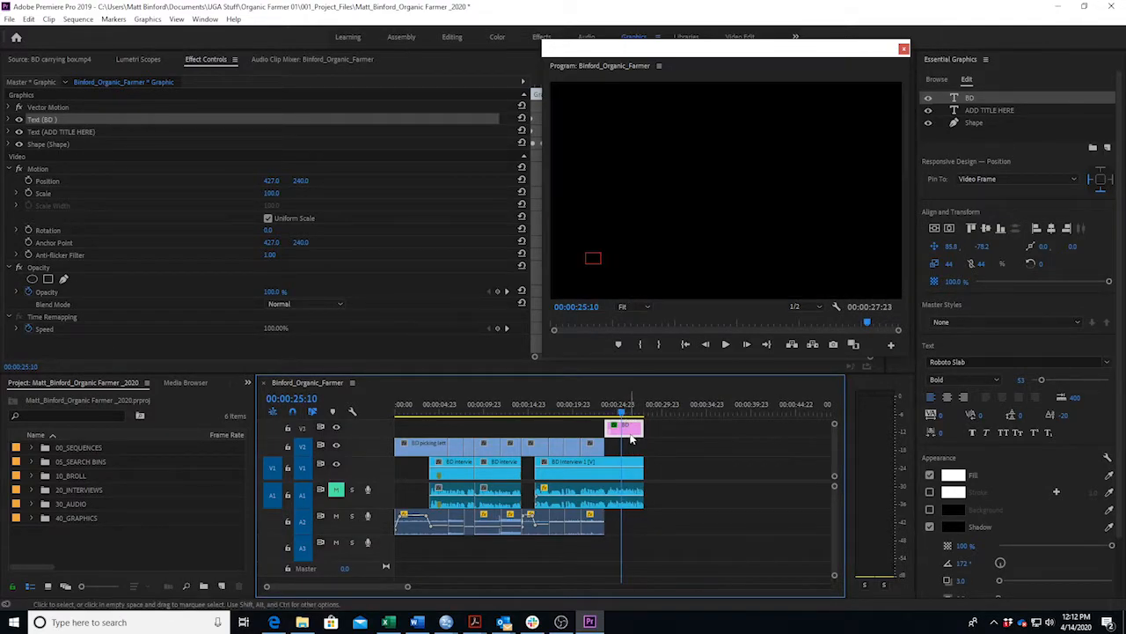
click(594, 259)
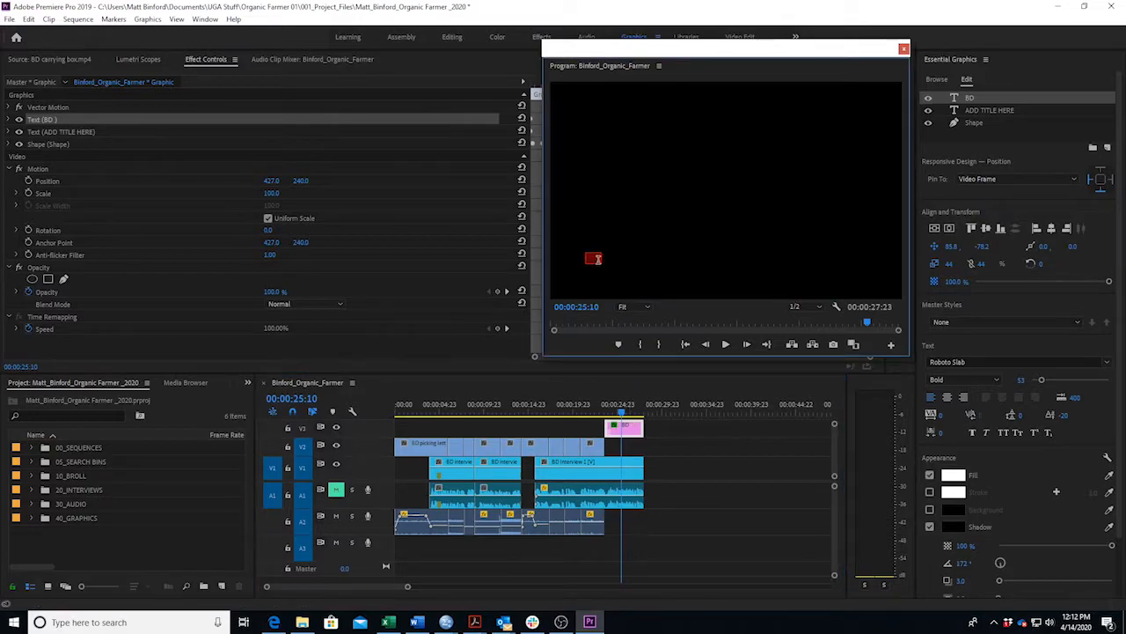
click(620, 412)
drag(620, 414, 622, 418)
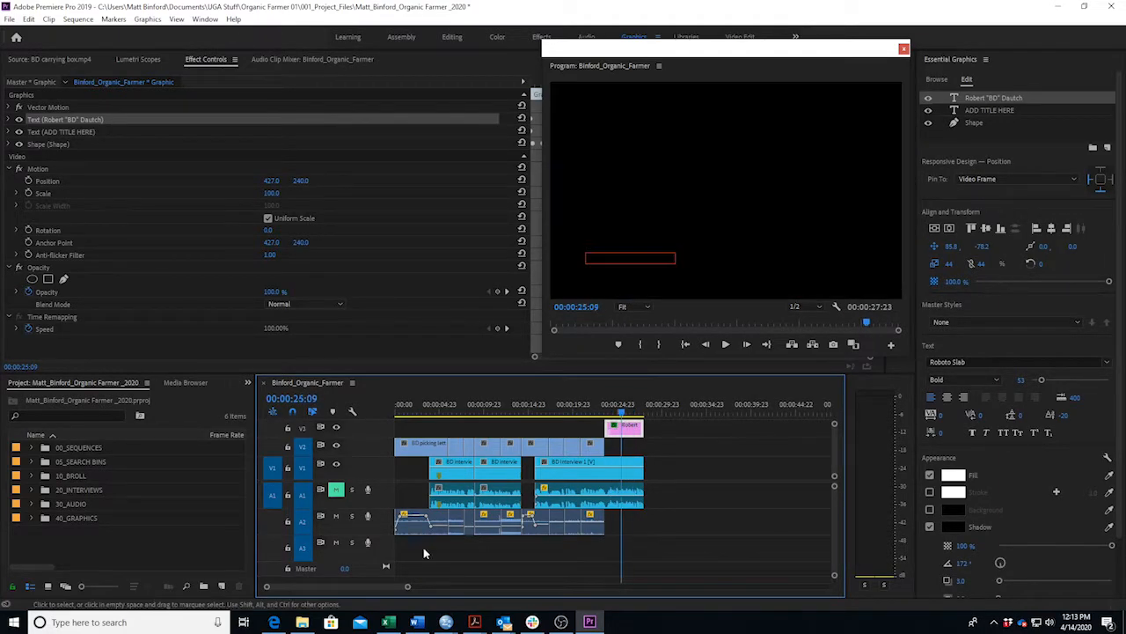
Consult the Word script again and select the 'ADD TITLE HERE' placeholder text.
click(416, 622)
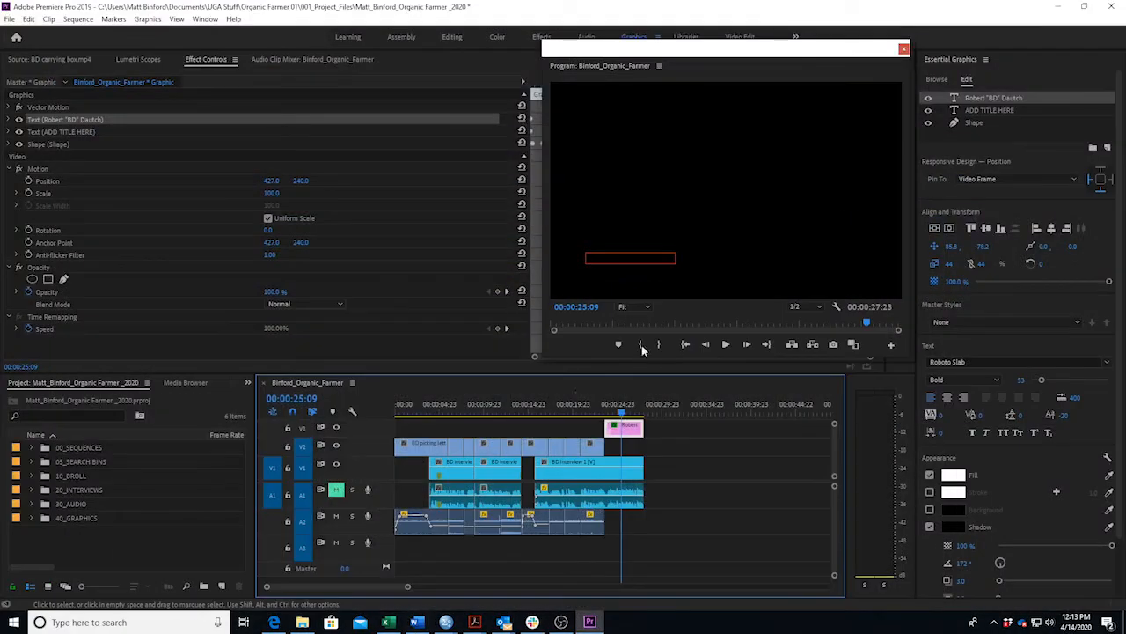
click(597, 268)
drag(596, 267, 614, 265)
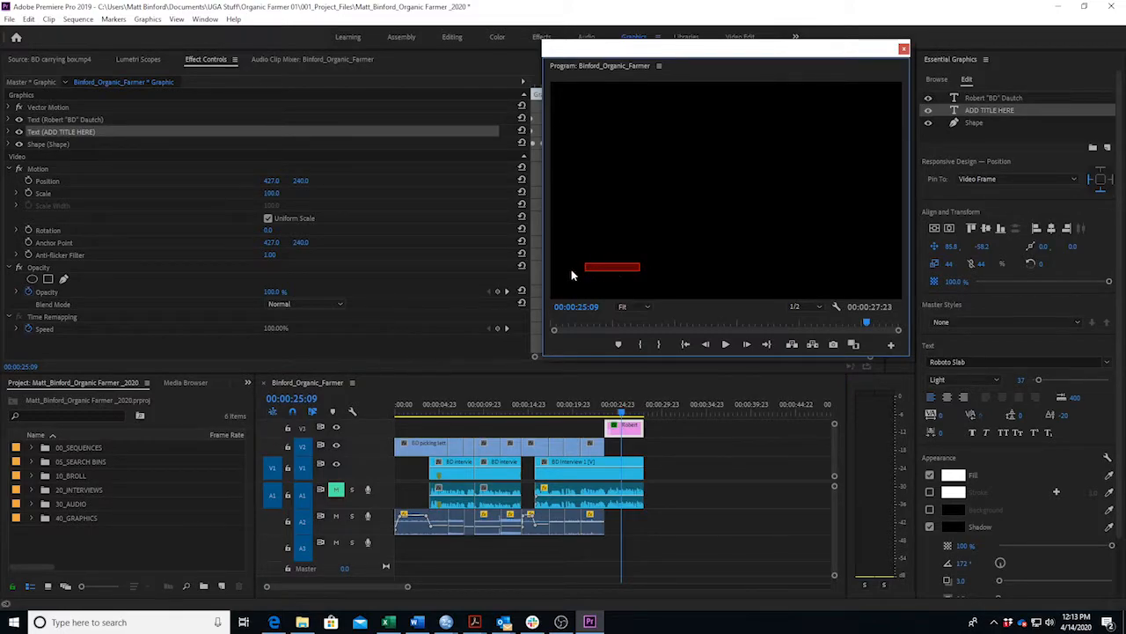
Type 'Organic Farmer' as the title line and scrub around 00:00:24:03 to check it.
text(Organic Farmer)
drag(621, 414, 610, 413)
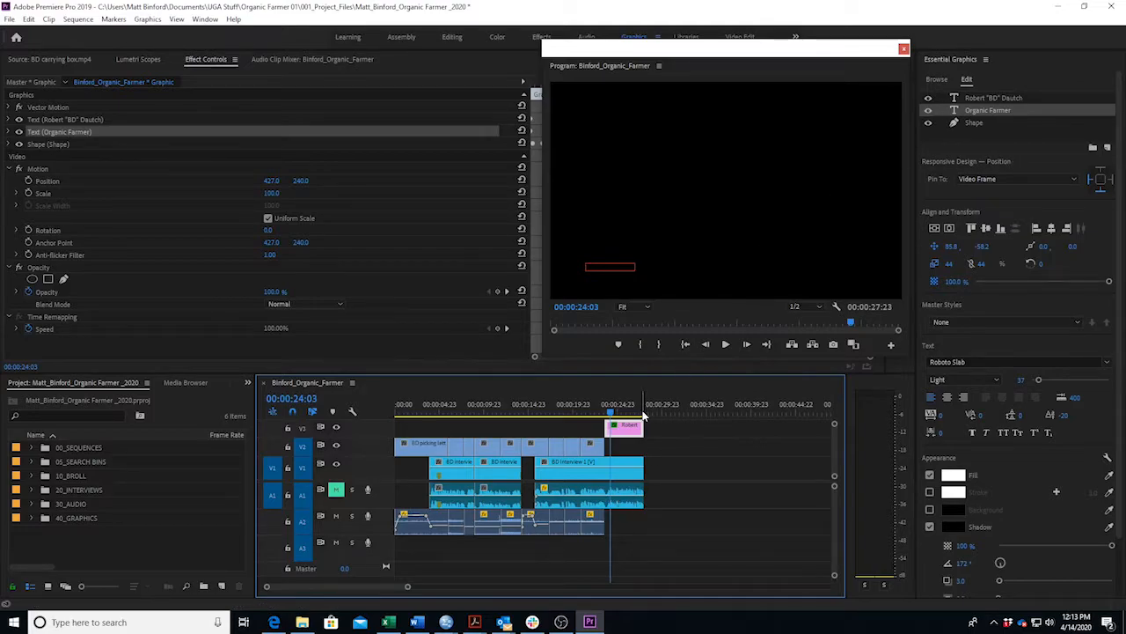
drag(612, 415, 592, 431)
key(space)
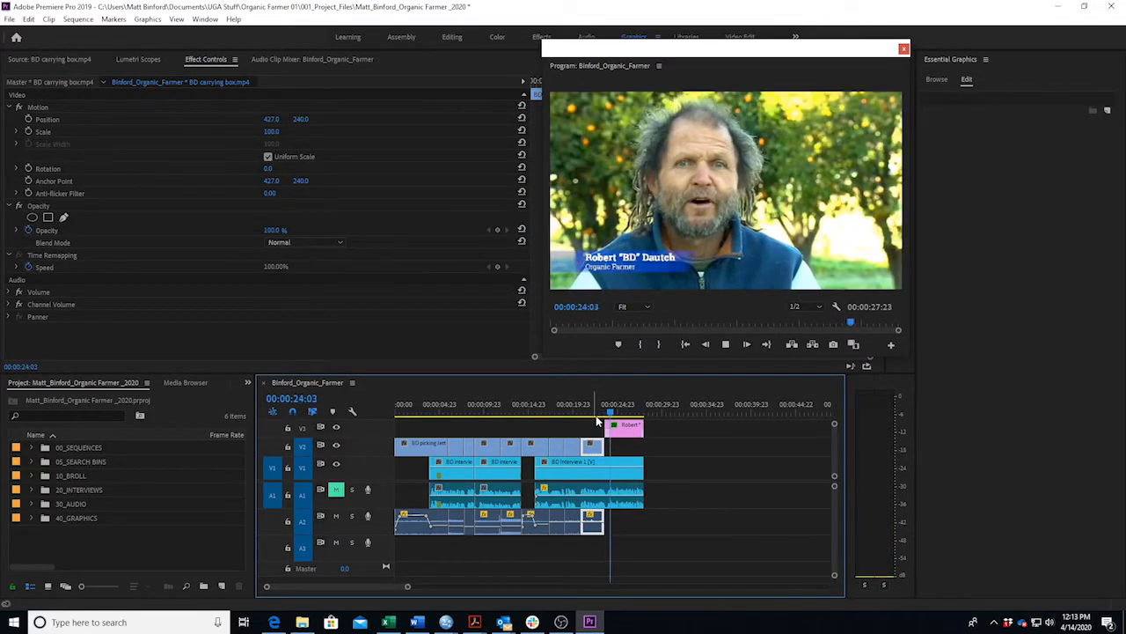
key(space)
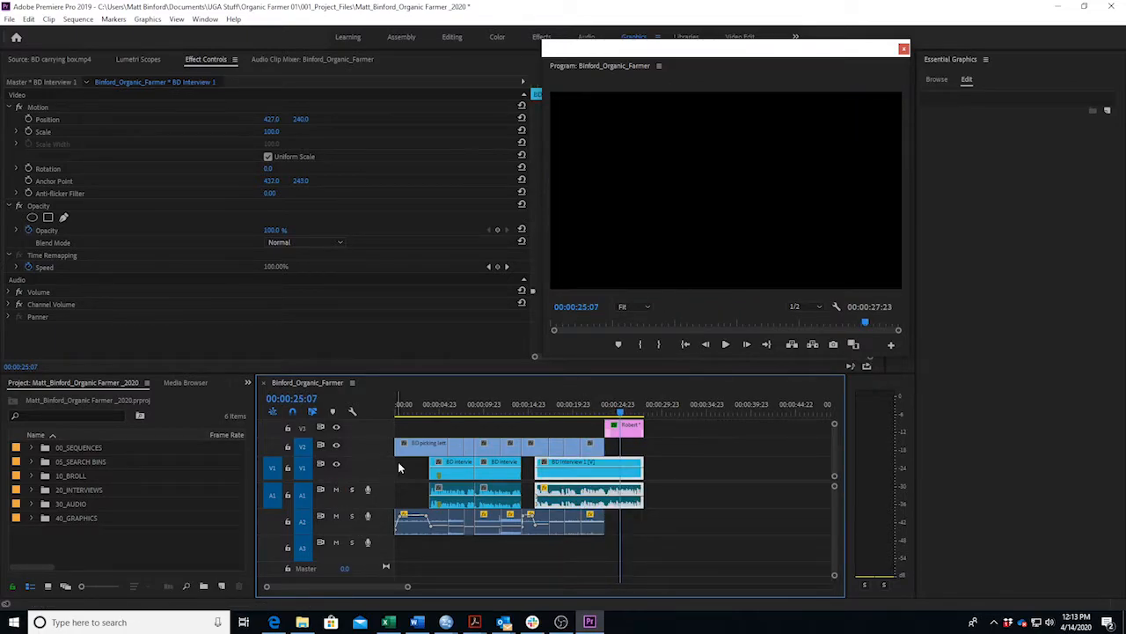
click(597, 405)
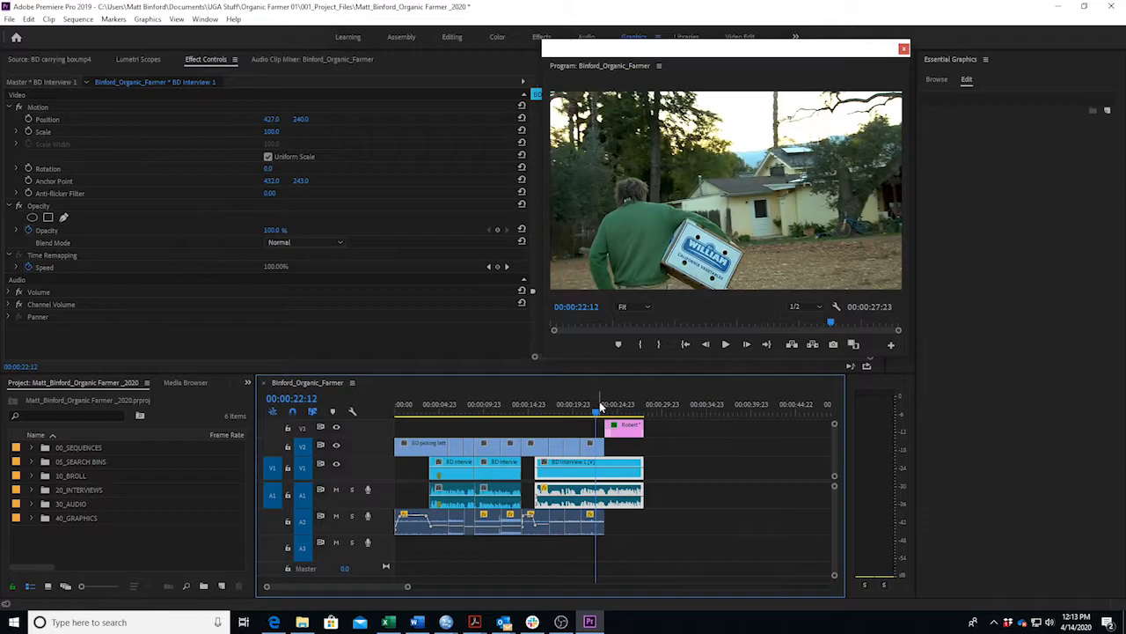
key(space)
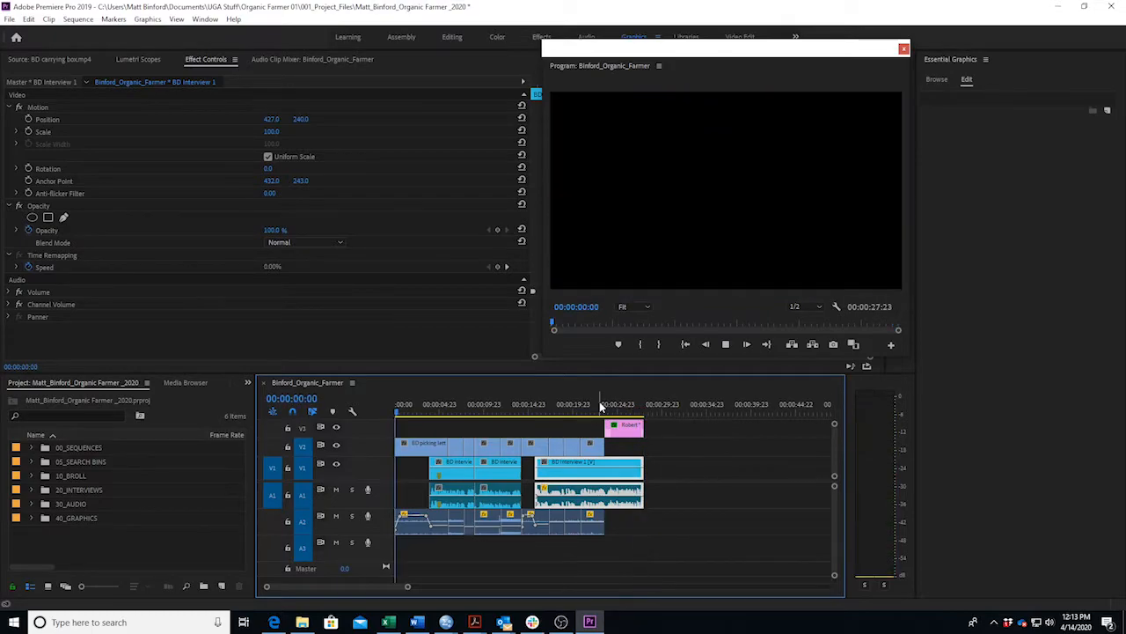
key(space)
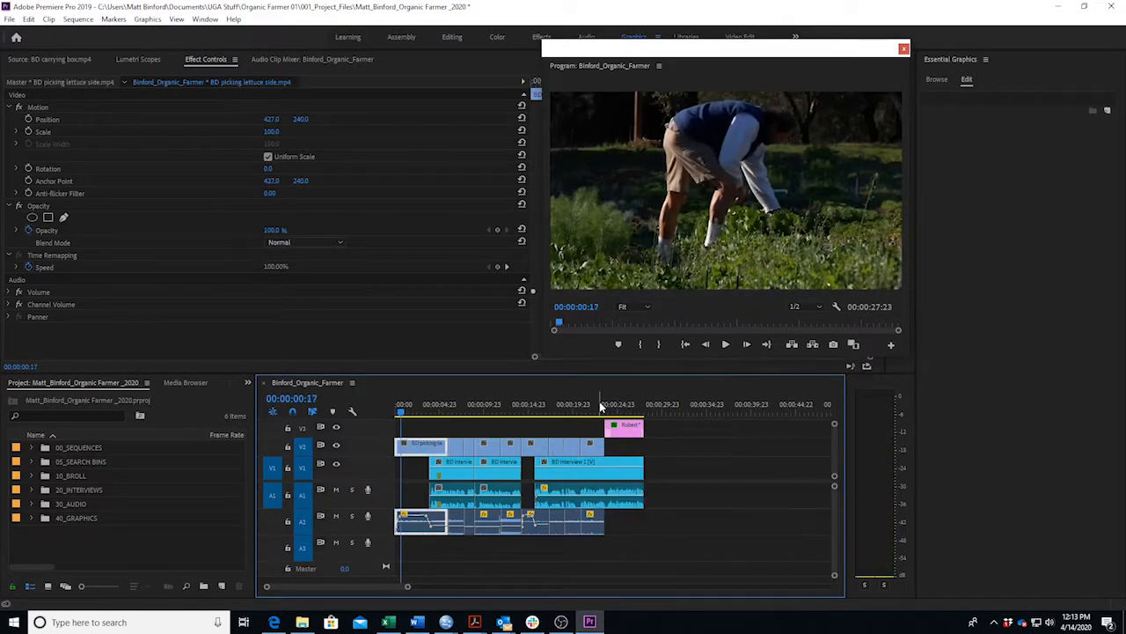
click(624, 426)
click(620, 411)
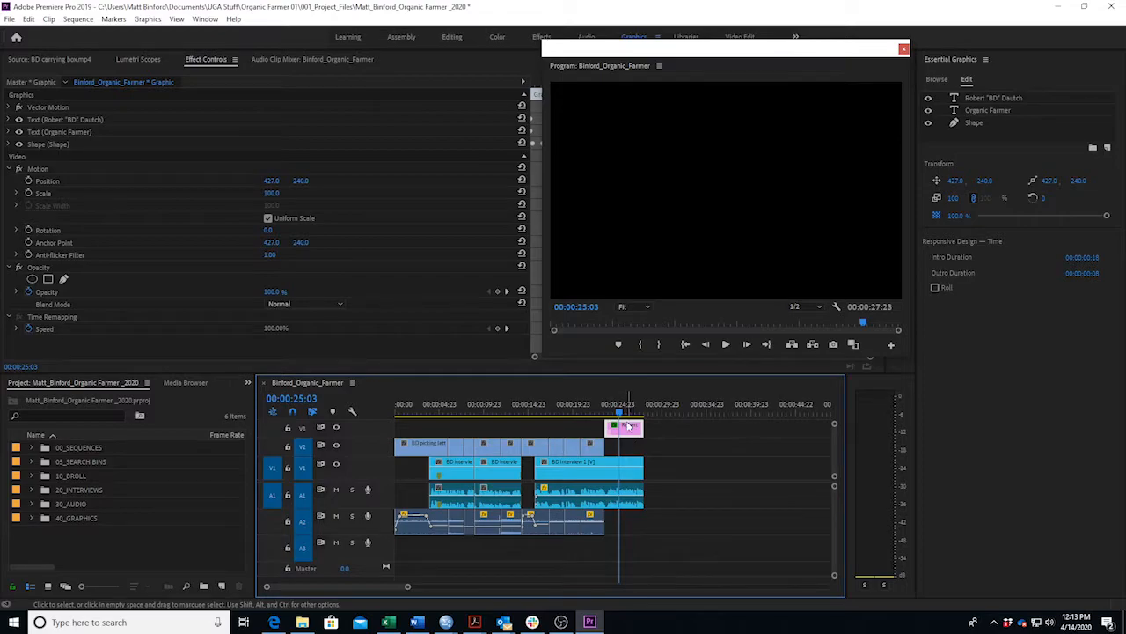
Mute track A1 near 00:00:25 and select the lower-third graphic clip.
click(618, 412)
click(621, 413)
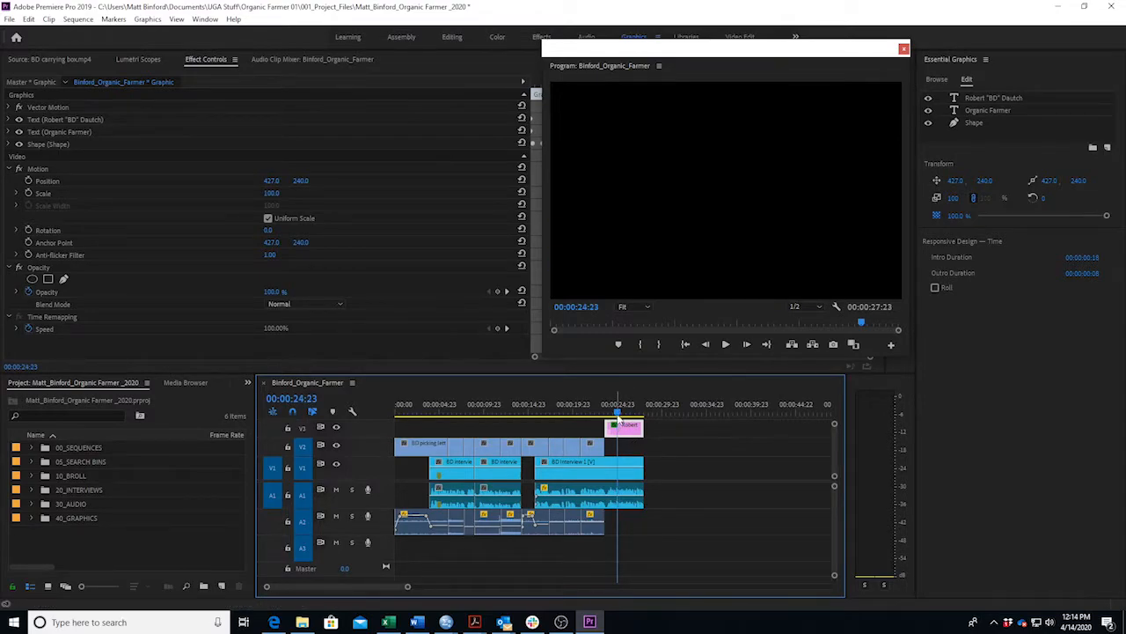
drag(621, 415, 622, 415)
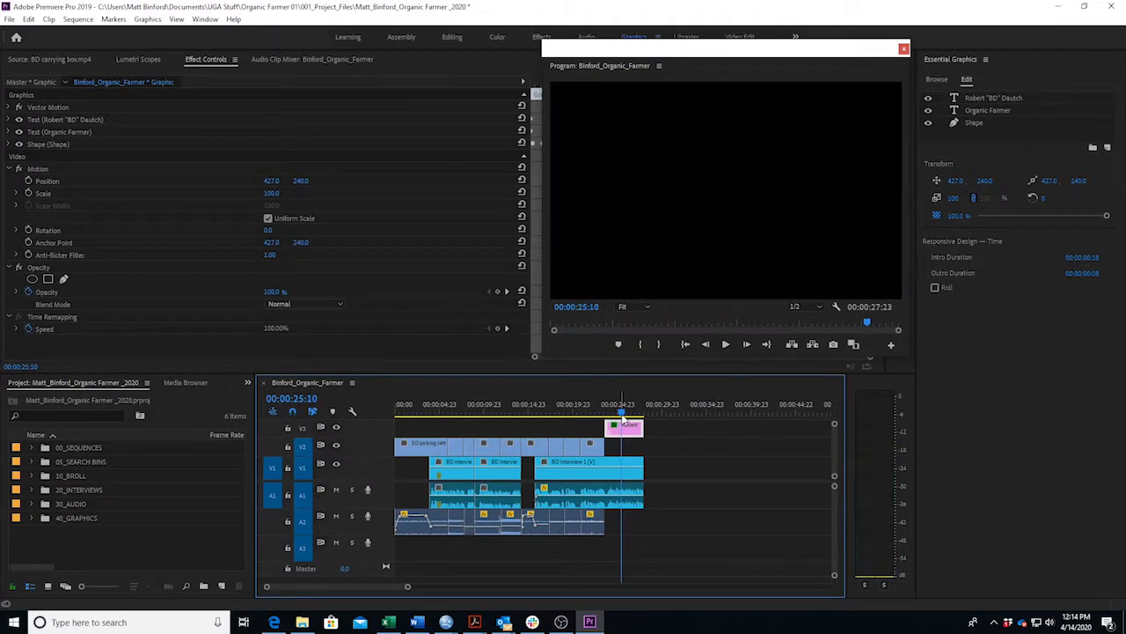
click(336, 490)
drag(622, 415, 624, 416)
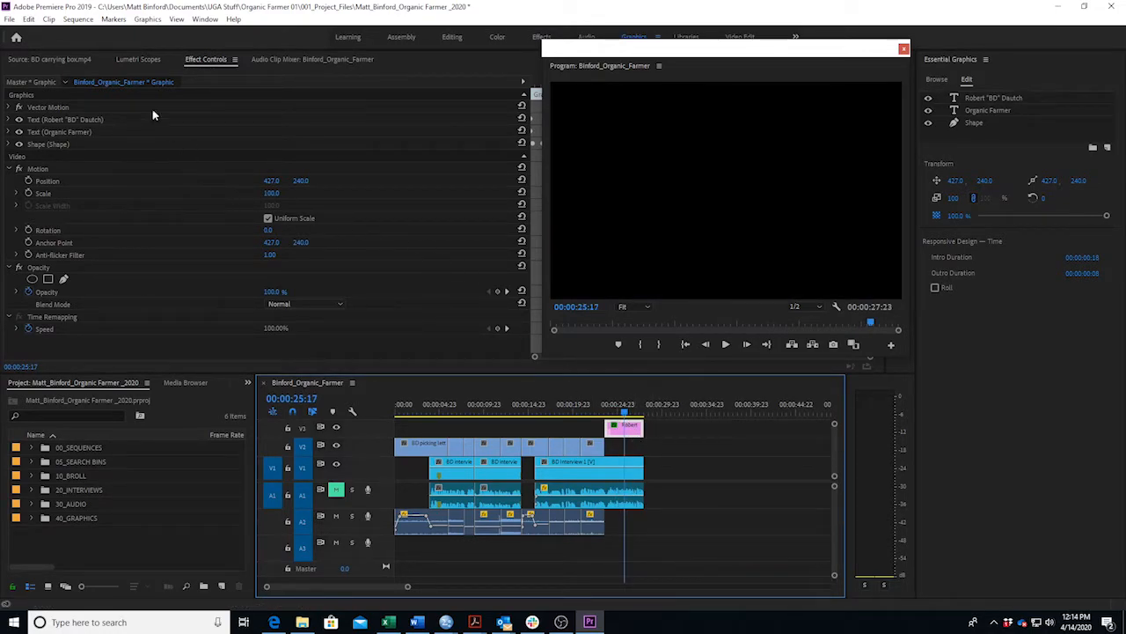
click(52, 60)
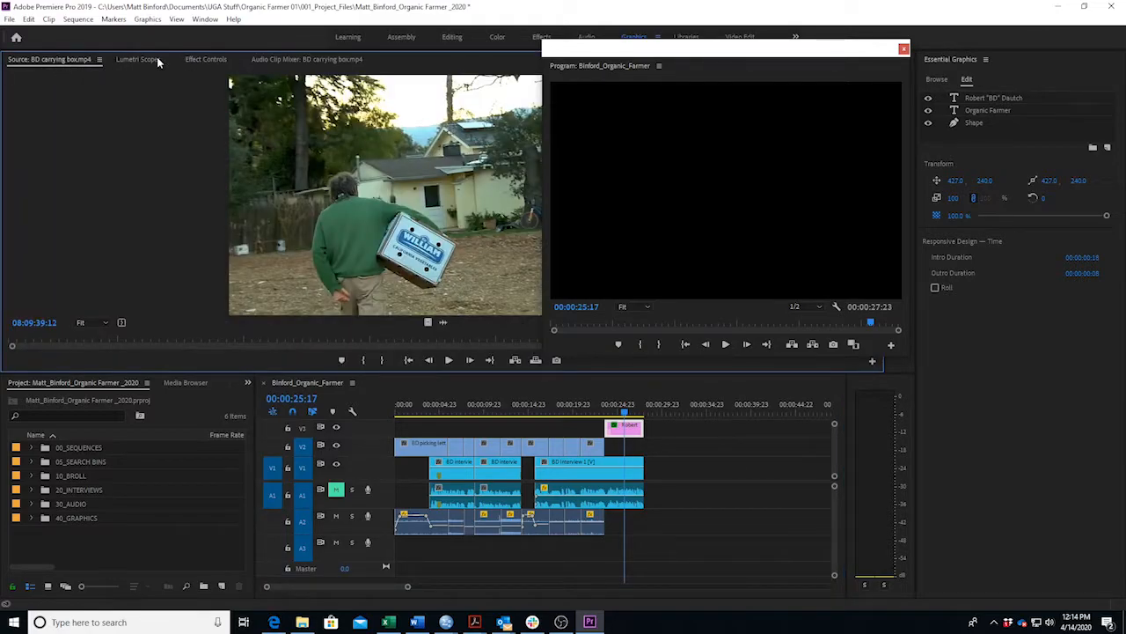
click(205, 60)
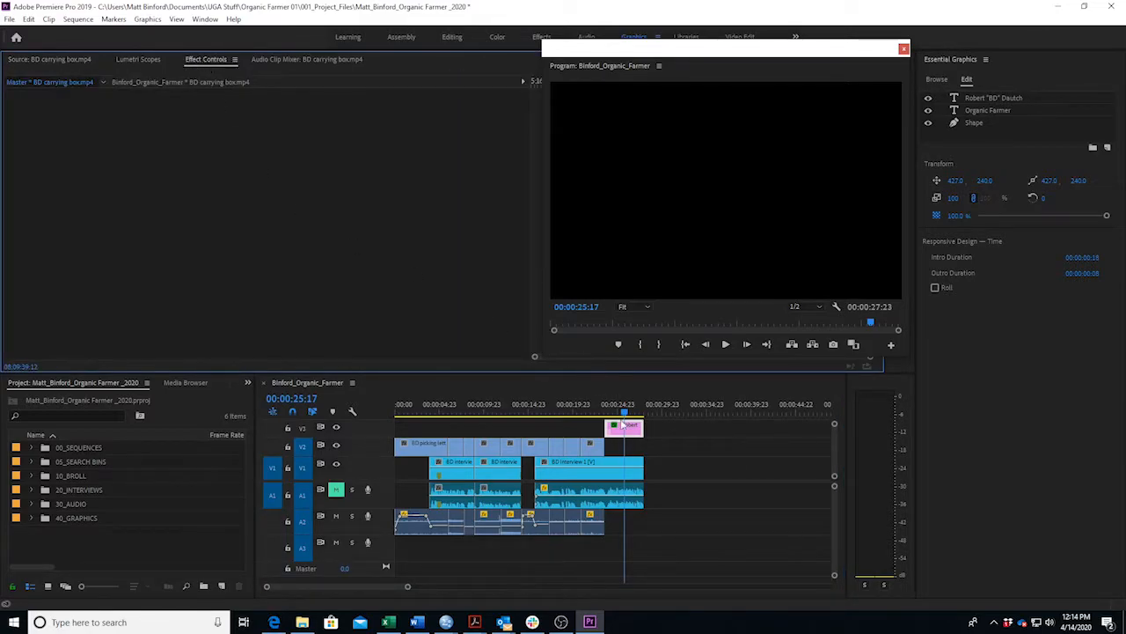
click(635, 436)
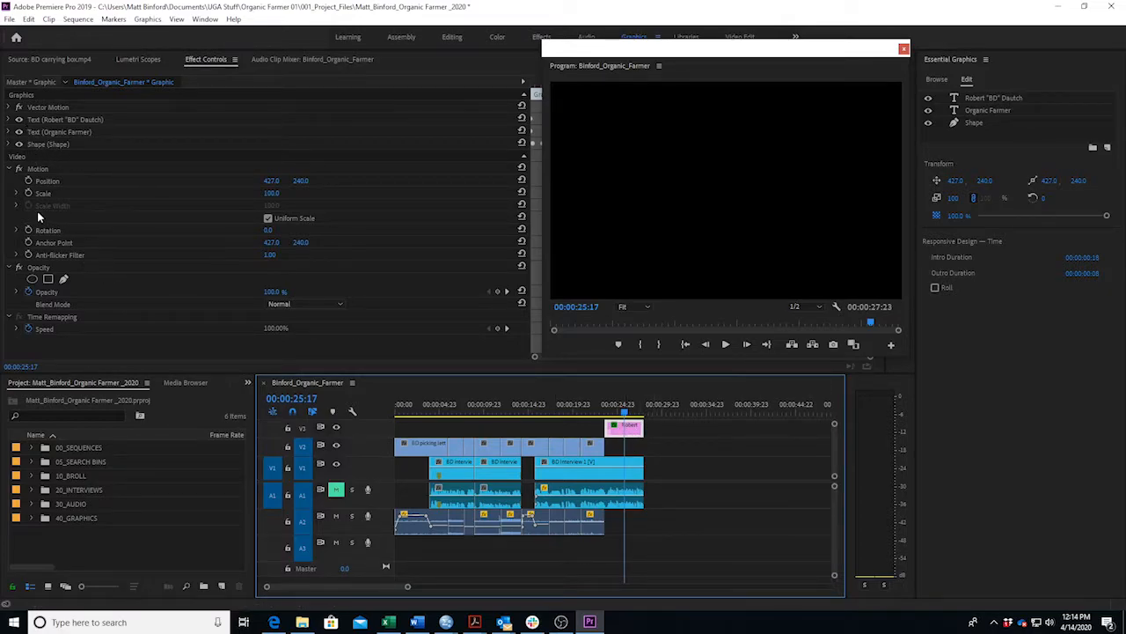
Scale the lower third to 186 and reposition it, with vertical position 183.0.
click(271, 194)
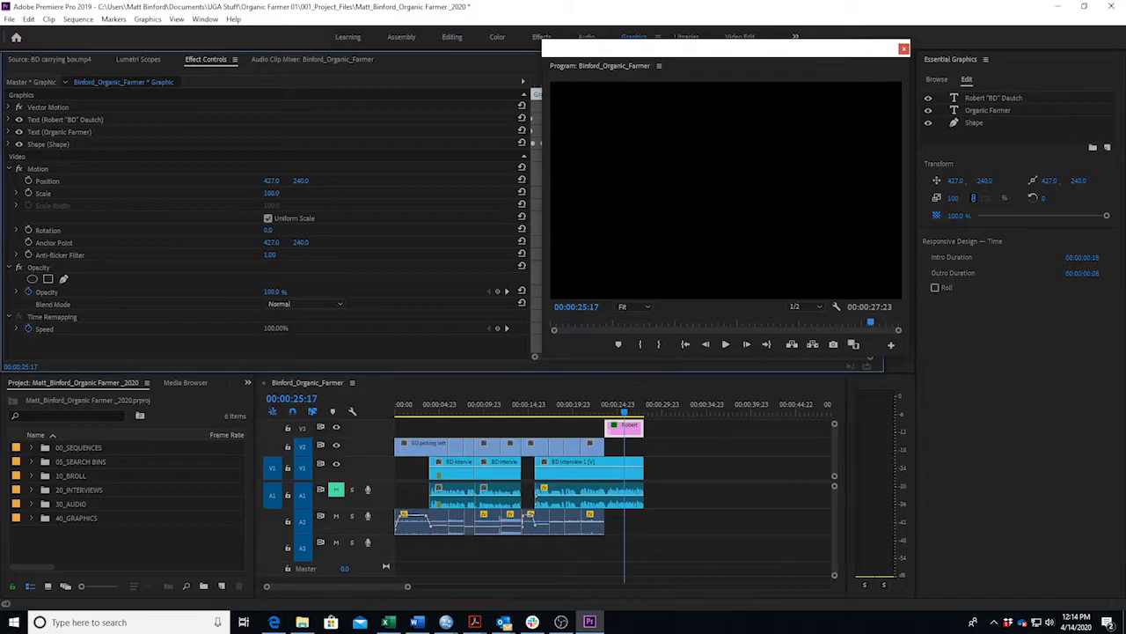
drag(272, 194, 316, 194)
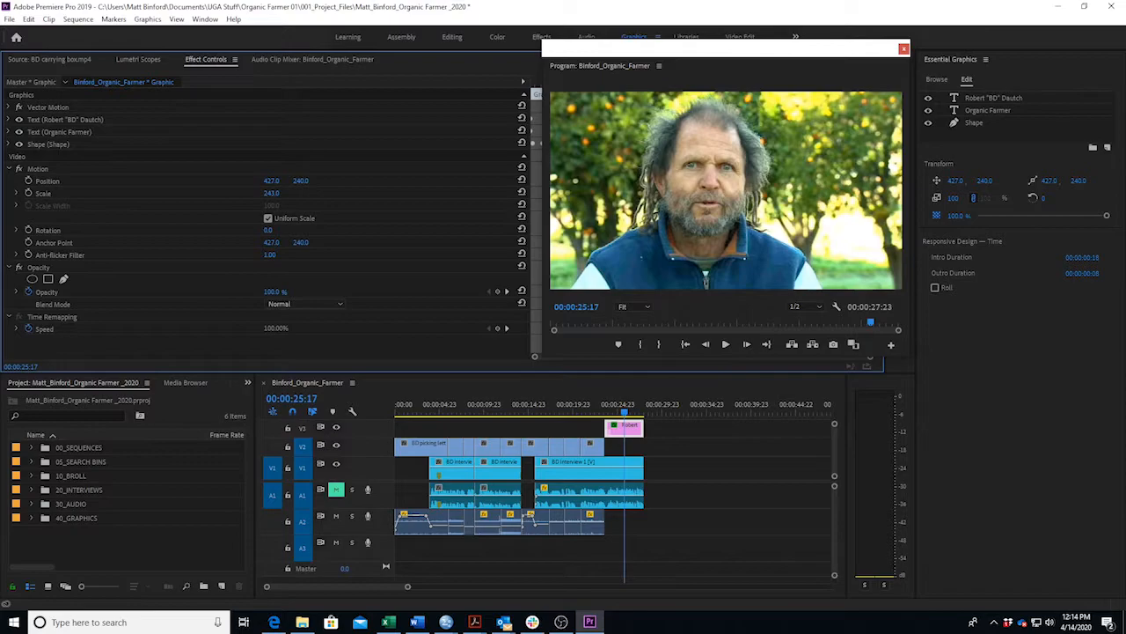
mouse_move(316, 193)
mouse_down()
mouse_move(230, 193)
mouse_move(324, 183)
mouse_up()
drag(472, 182, 180, 182)
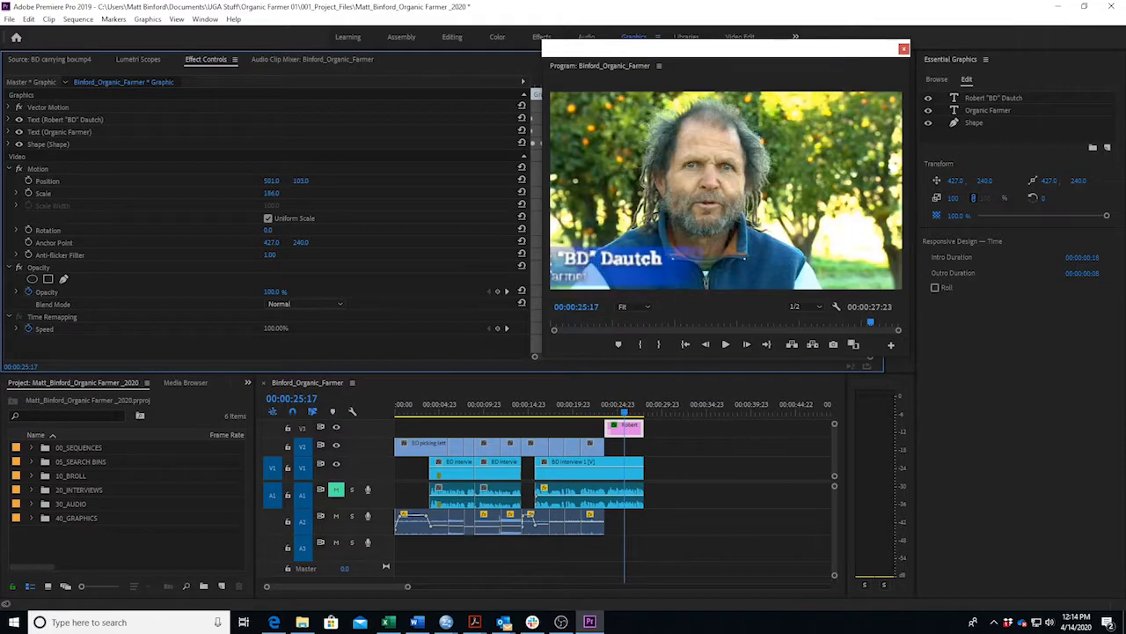
drag(271, 181, 527, 180)
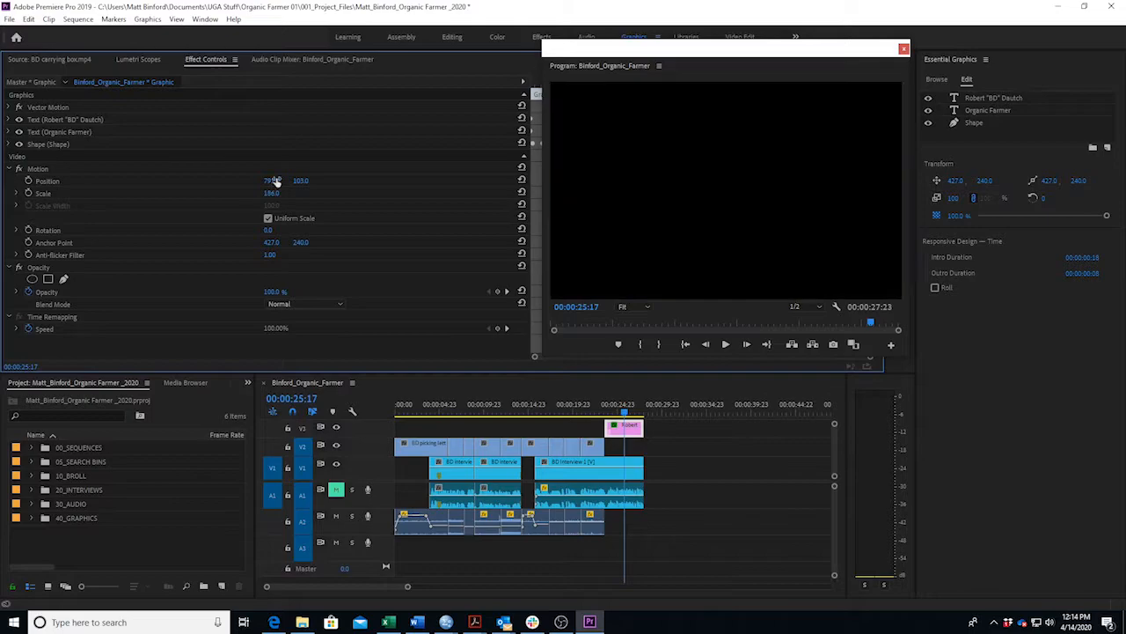
Review the title, then set the lower third's Scale to 150 in Effect Controls.
click(583, 414)
key(space)
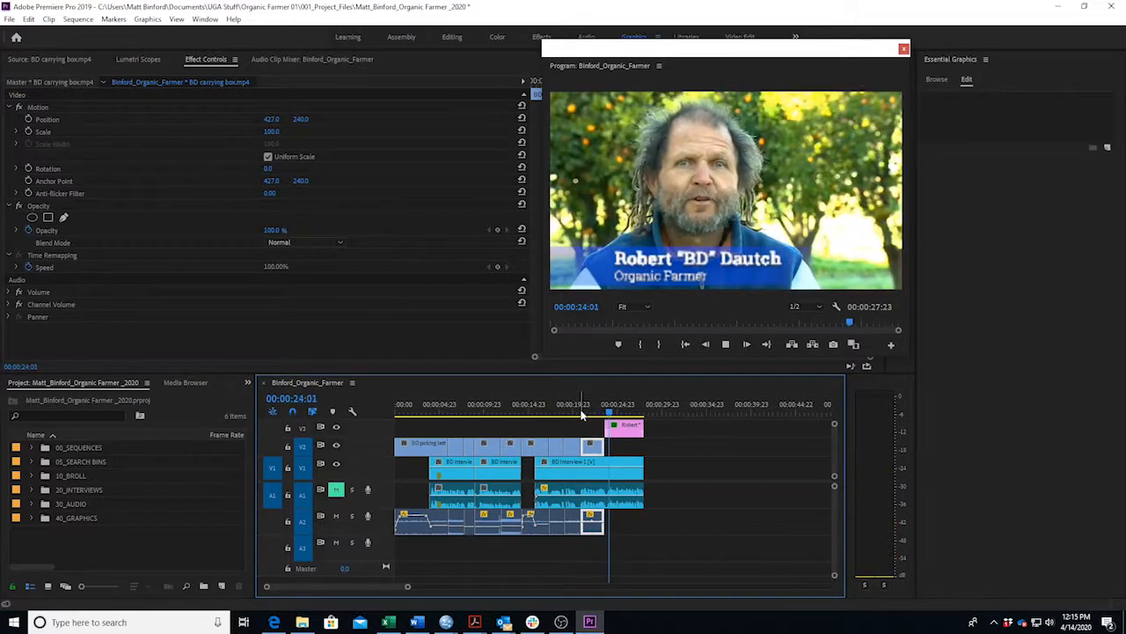
key(space)
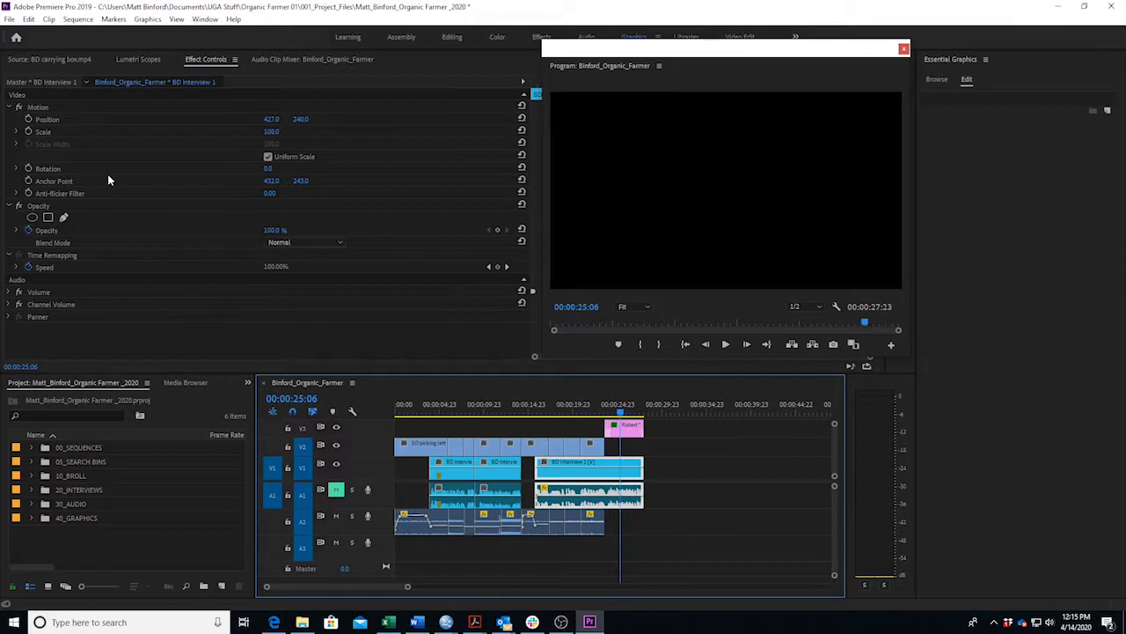
click(636, 431)
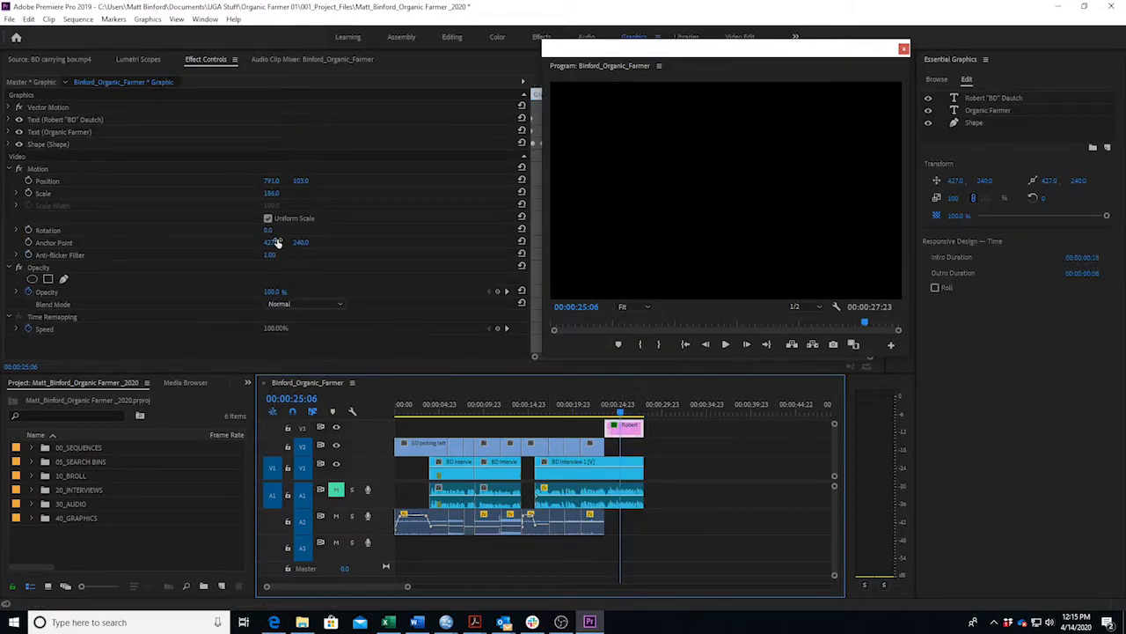
click(272, 195)
drag(271, 194, 94, 182)
drag(271, 193, 307, 193)
click(275, 180)
Move the lower third to position 639, 152 and play it back over the interview.
click(327, 206)
drag(271, 181, 368, 180)
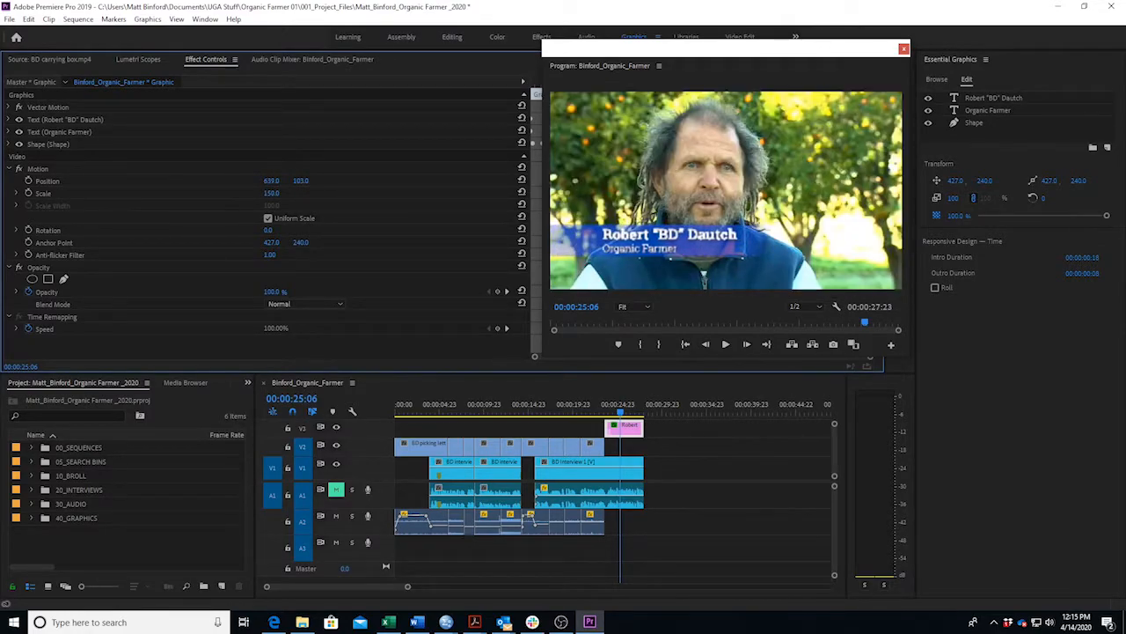
drag(300, 180, 343, 180)
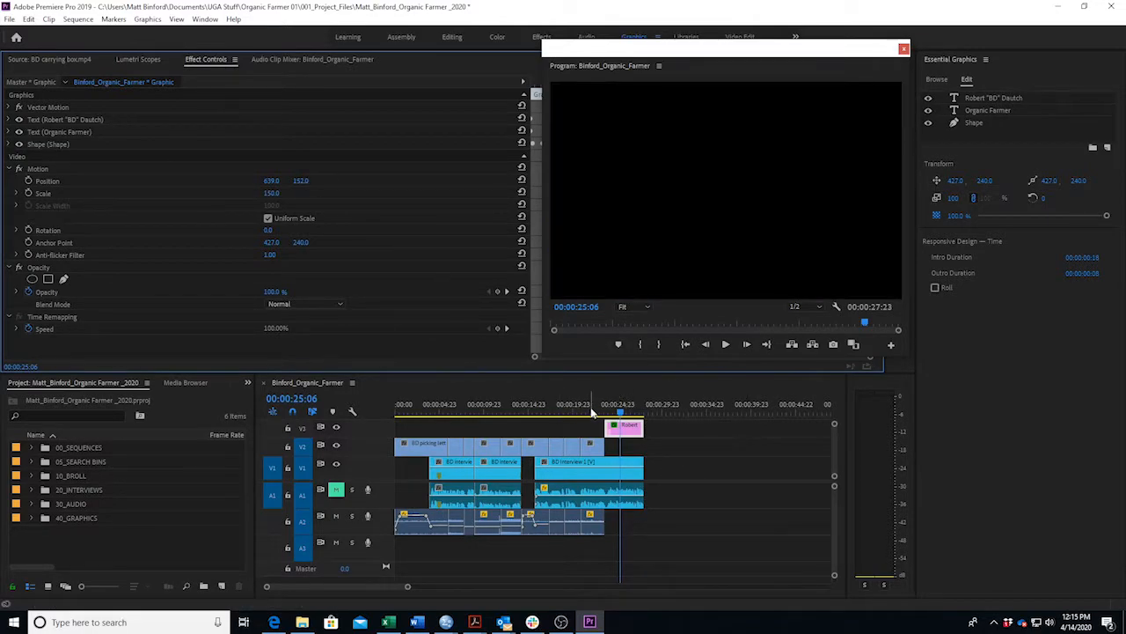
click(592, 411)
key(space)
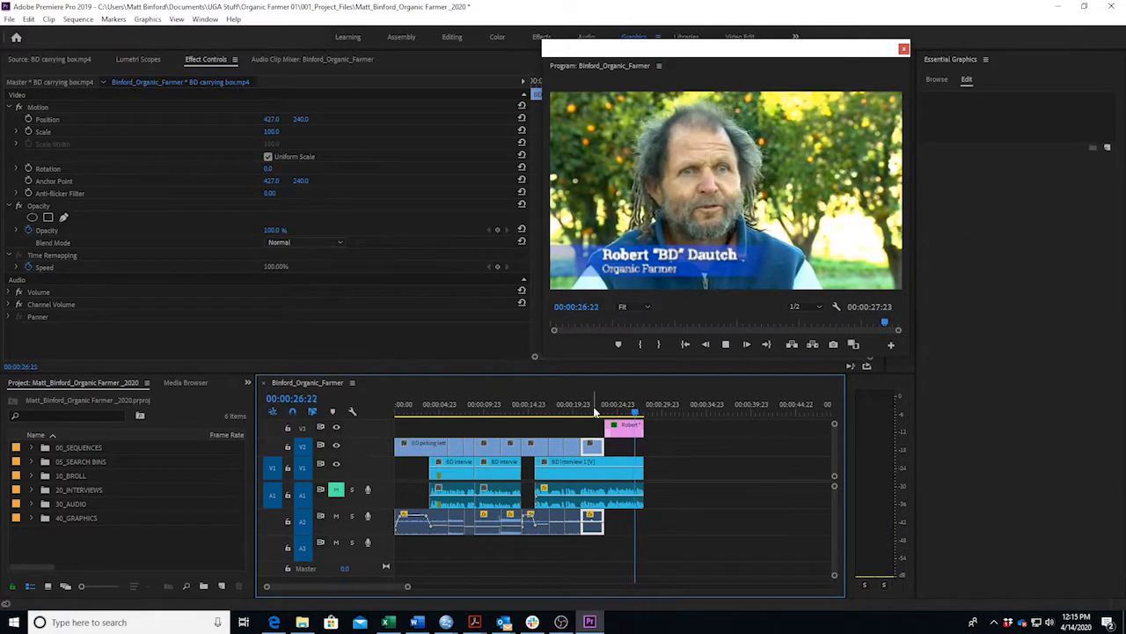
key(space)
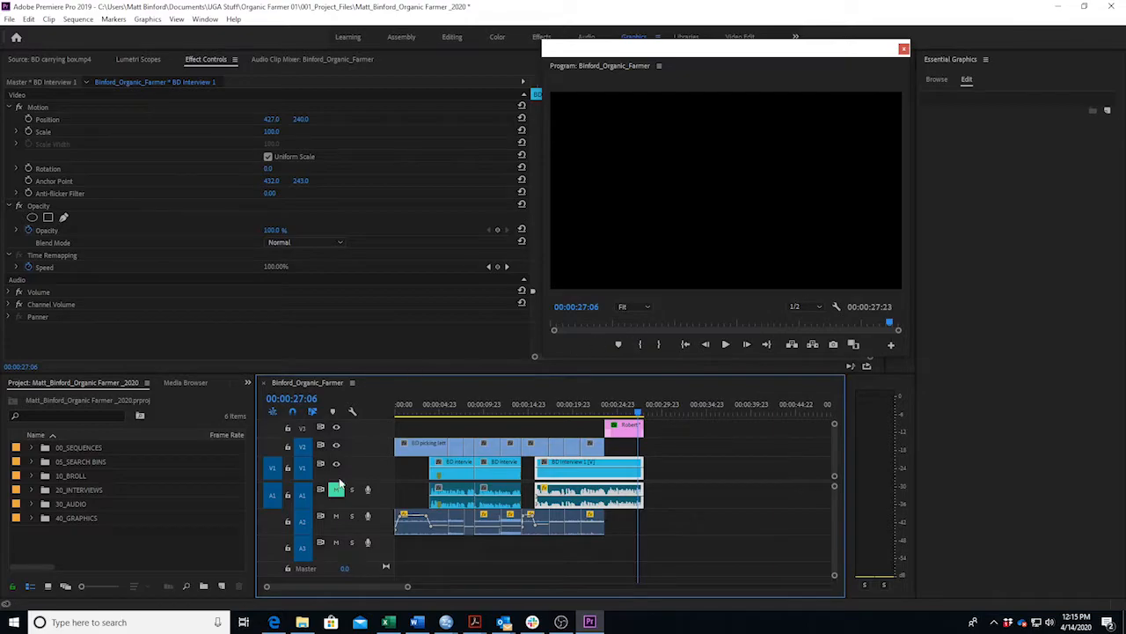
Switch to the Editing workspace and review the lower third from 22:18 through 25:20.
click(450, 37)
click(665, 403)
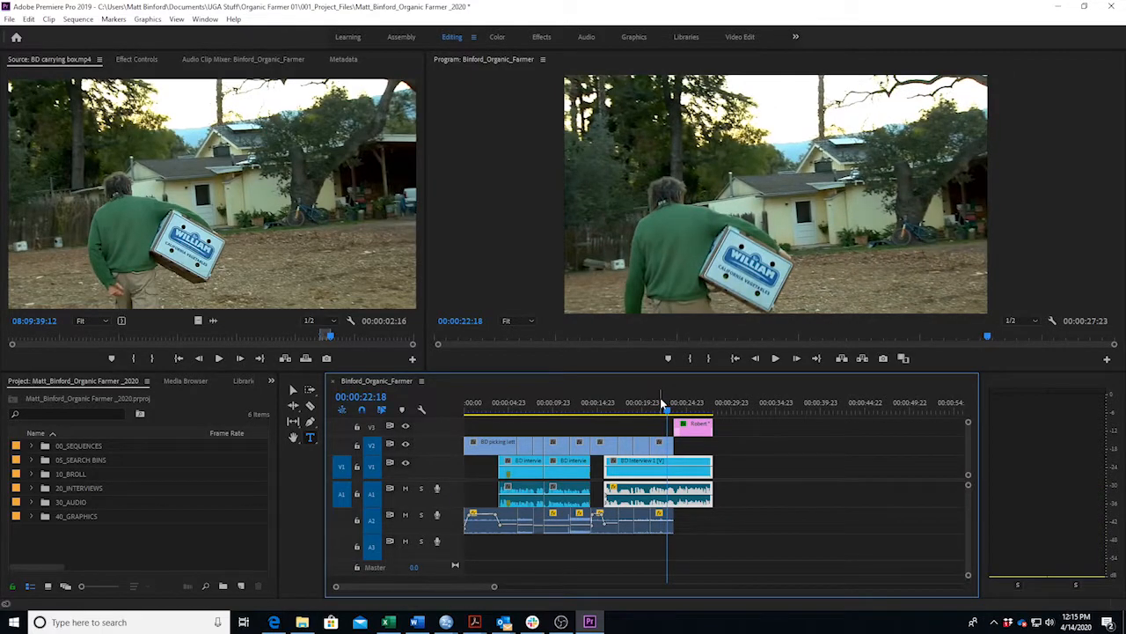
key(space)
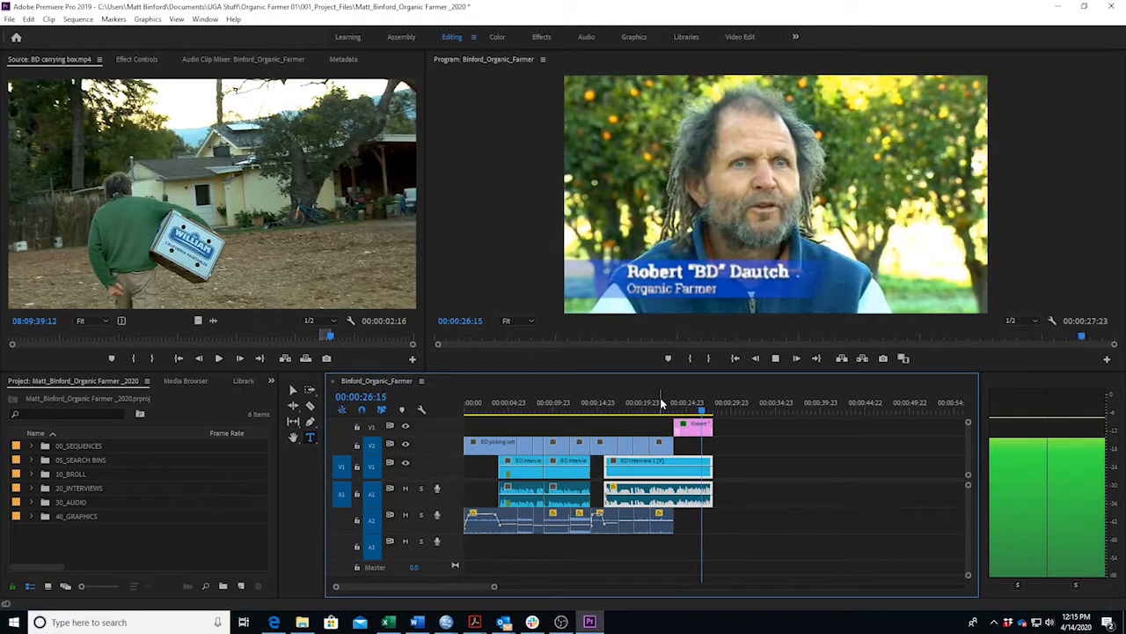
key(space)
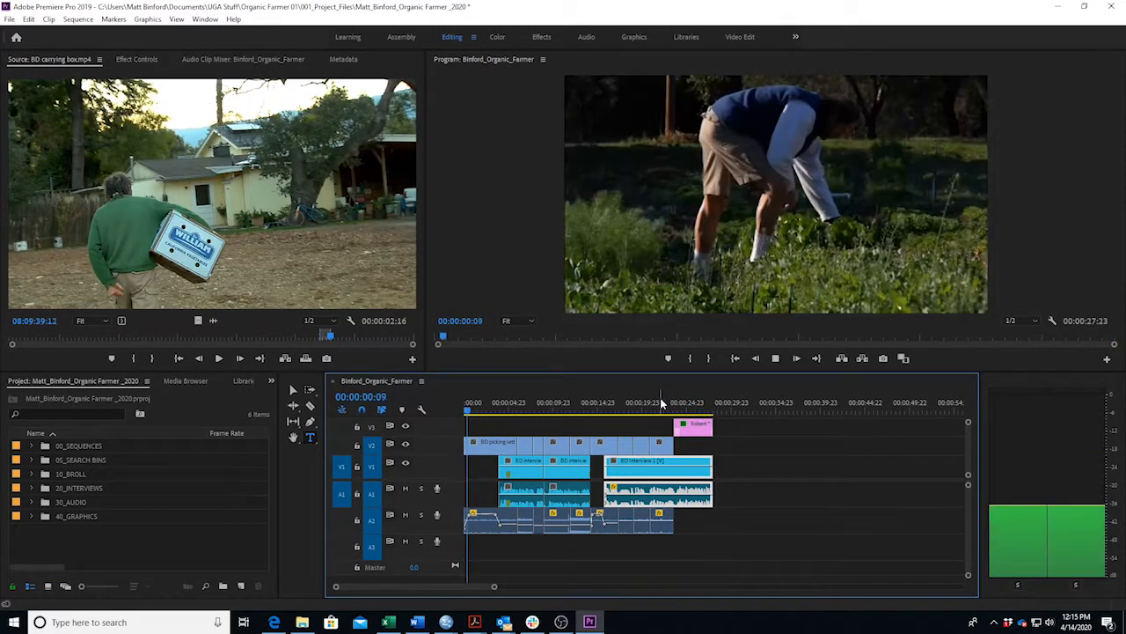
key(space)
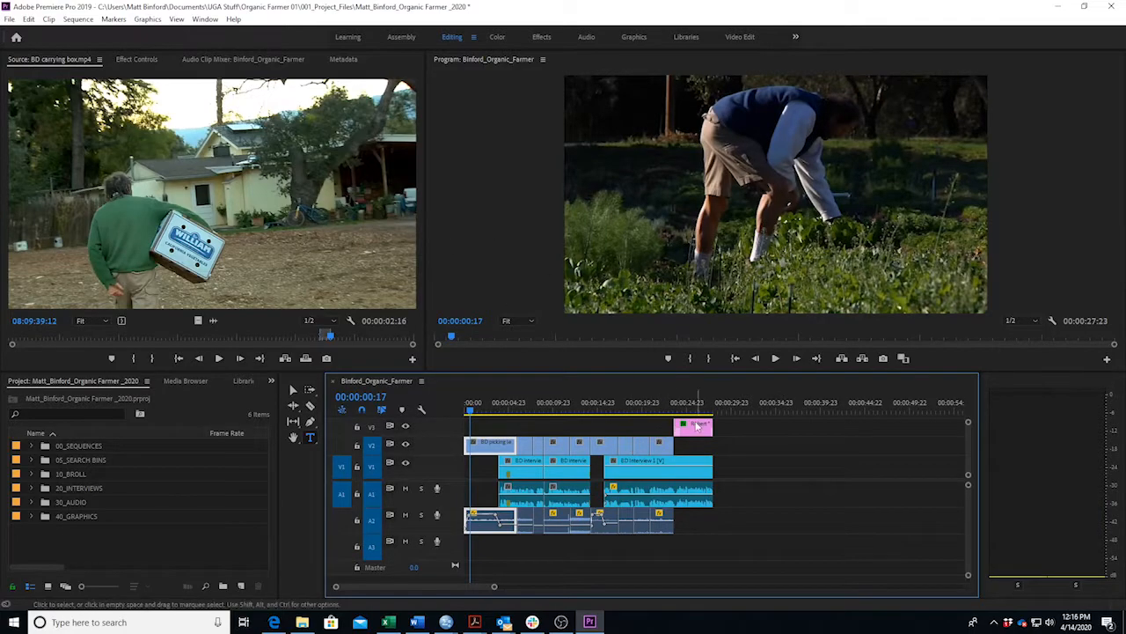
click(687, 409)
drag(687, 411, 697, 411)
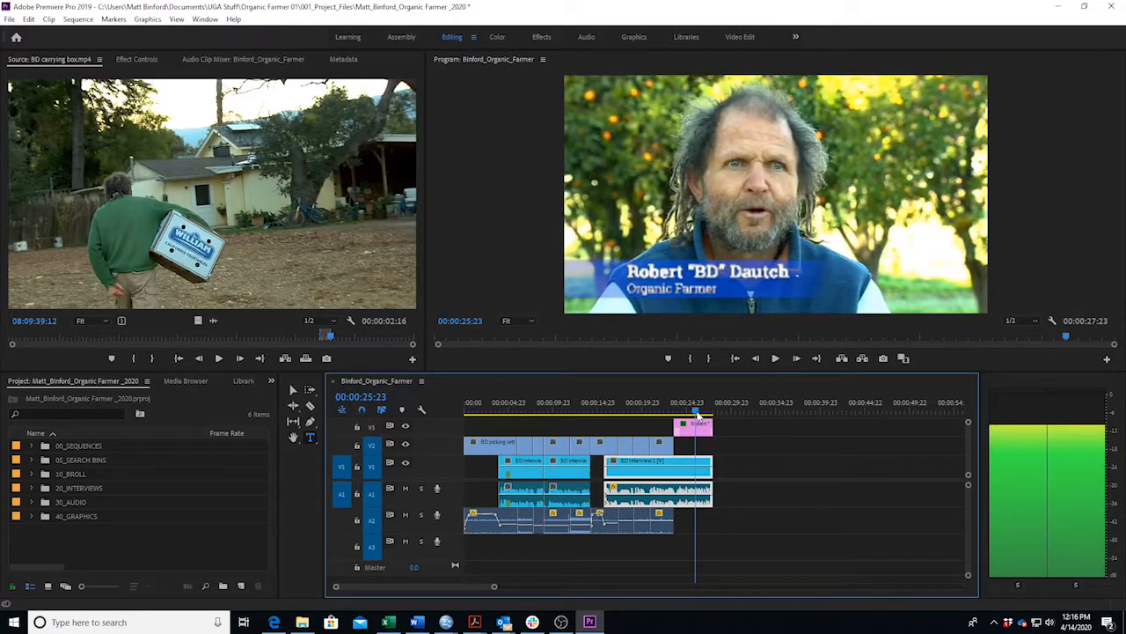
drag(697, 413, 696, 414)
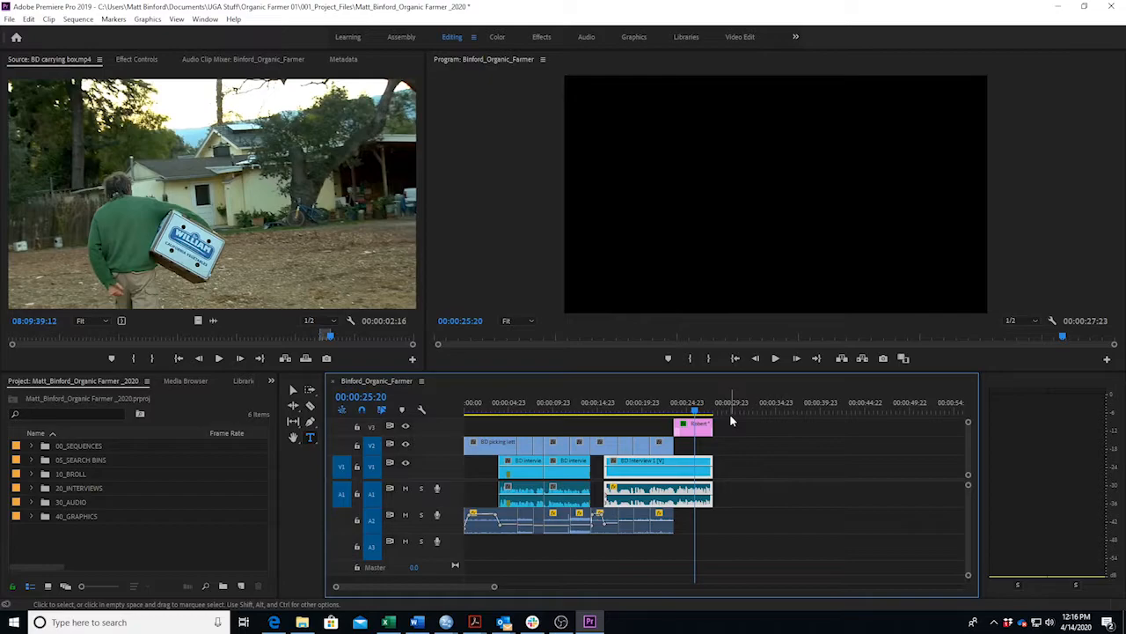
Save the project, replay the lower-third section, and bring the Word script up at its L3 cue.
key(ctrl+s)
mouse_move(695, 410)
mouse_down()
mouse_move(705, 413)
mouse_move(695, 416)
mouse_up()
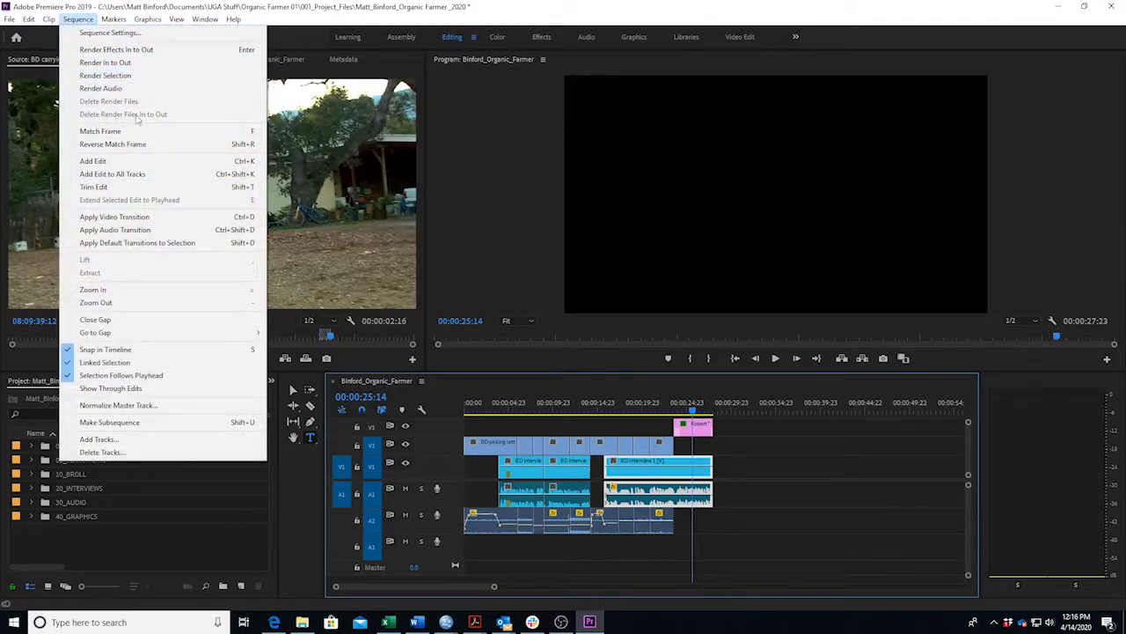
click(774, 486)
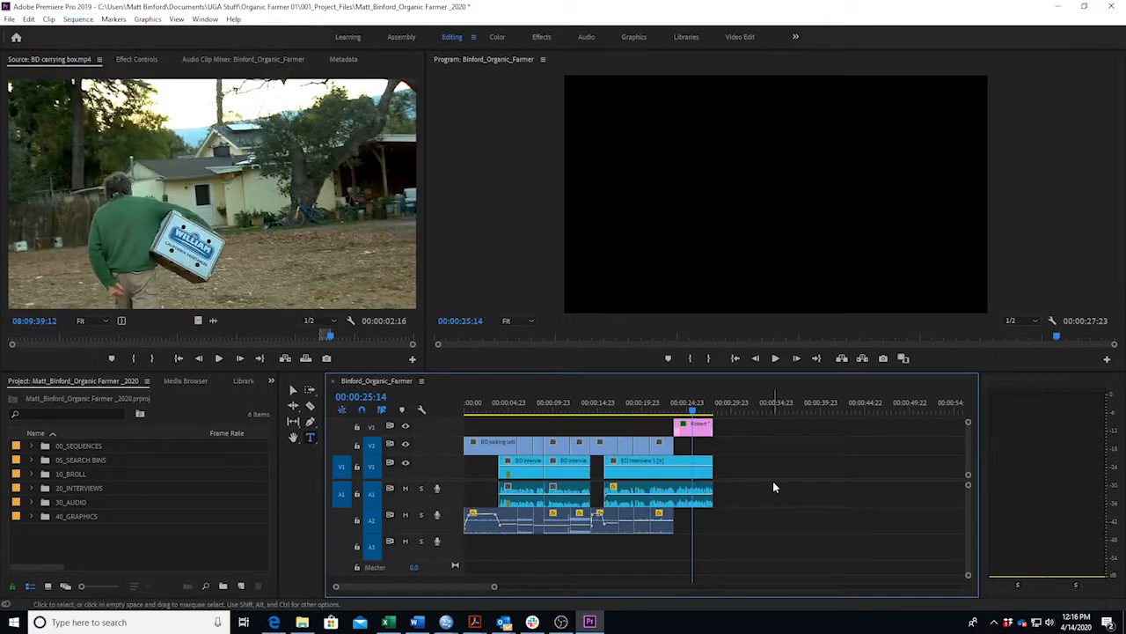
click(682, 411)
key(space)
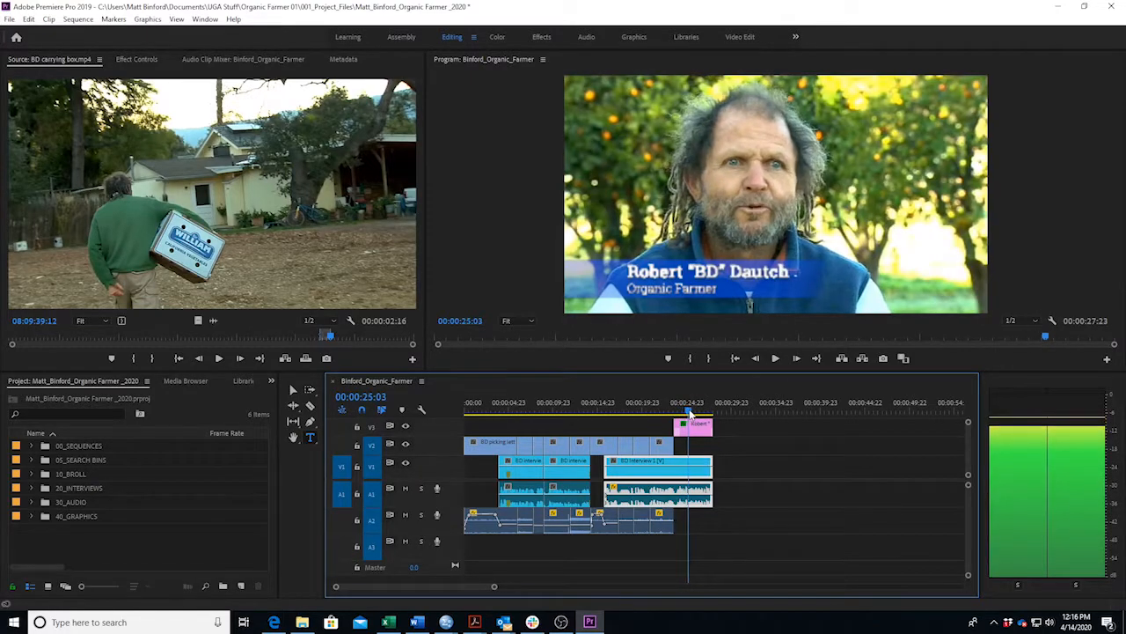
key(space)
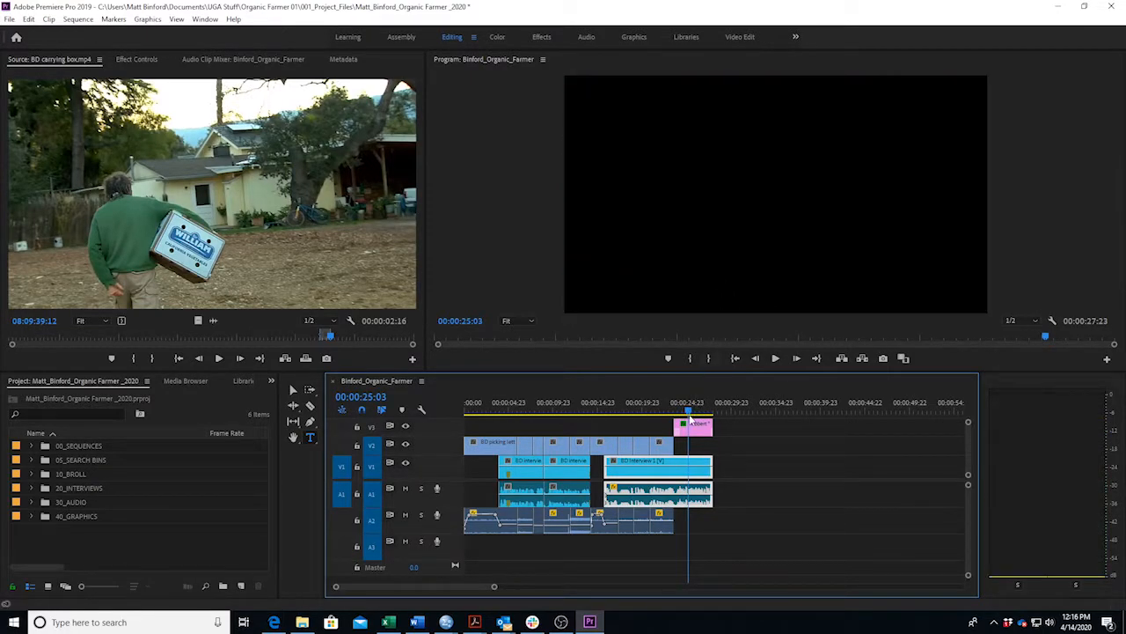
key(Down)
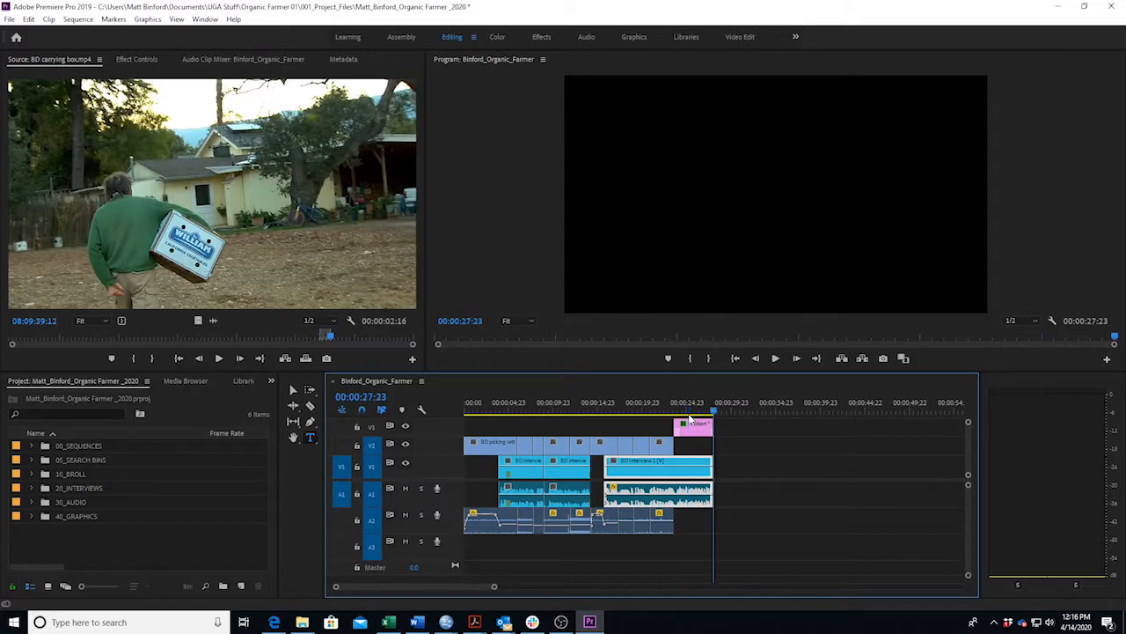
click(417, 622)
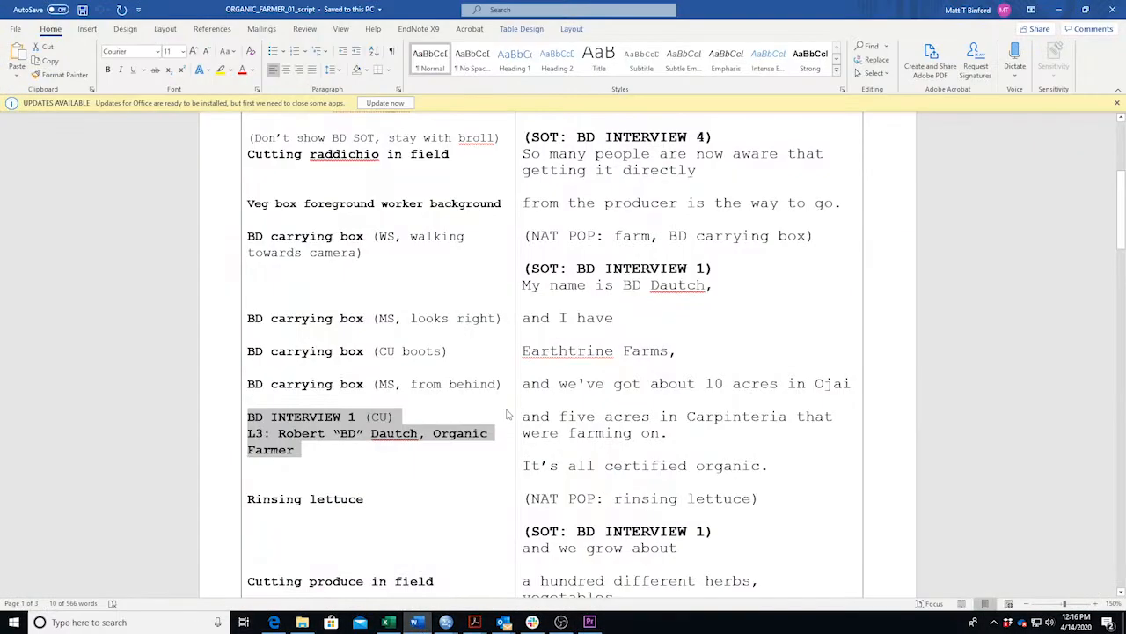
Mark 'Rinsing lettuce' as the next shot in the Word script, after the BD INTERVIEW 1 L3 line.
scroll(490, 427, down, 5)
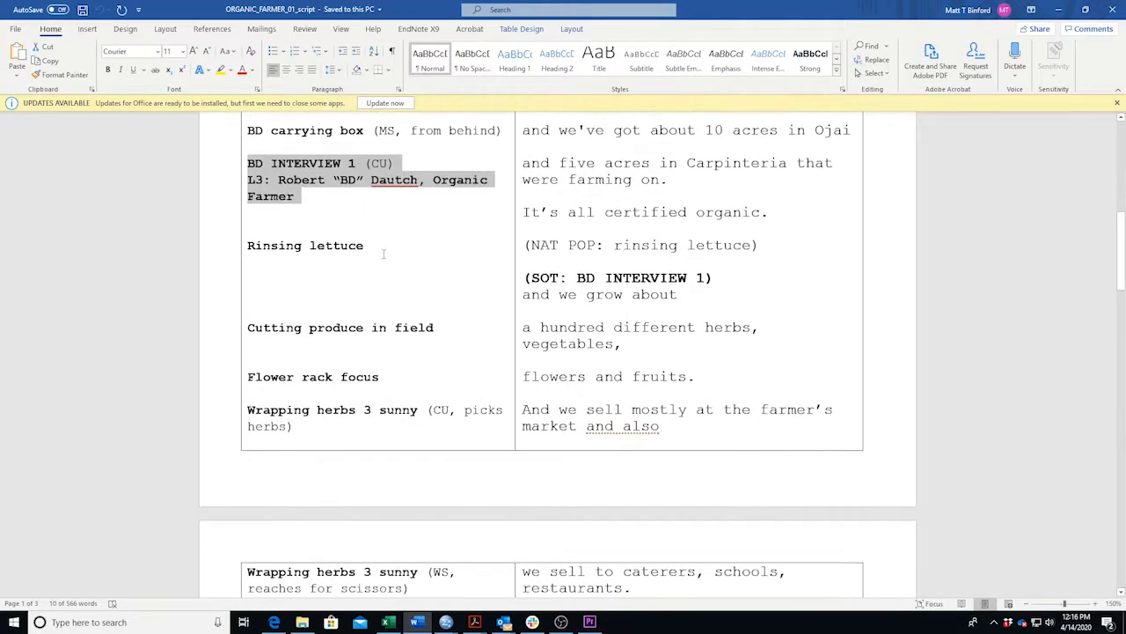
scroll(382, 215, up, 7)
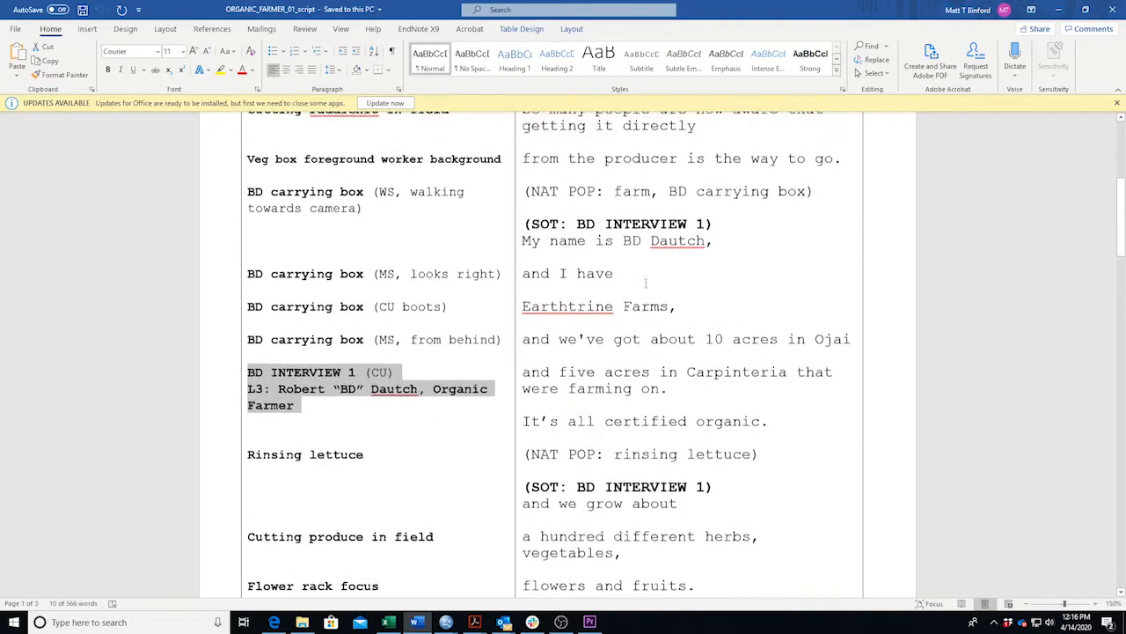
scroll(618, 323, down, 4)
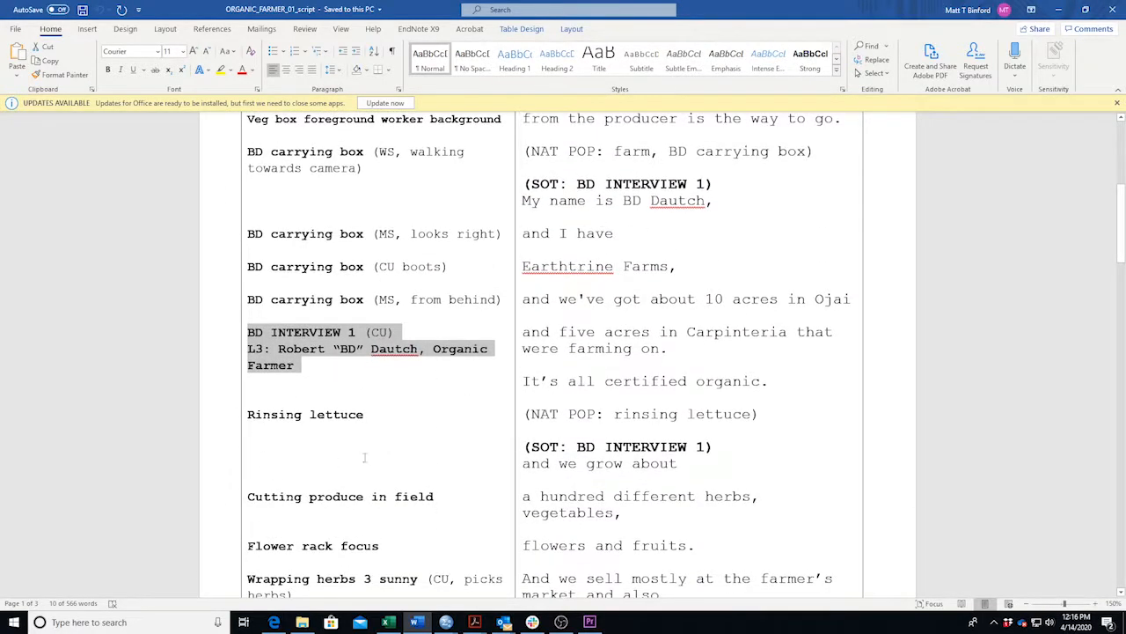
drag(378, 415, 248, 415)
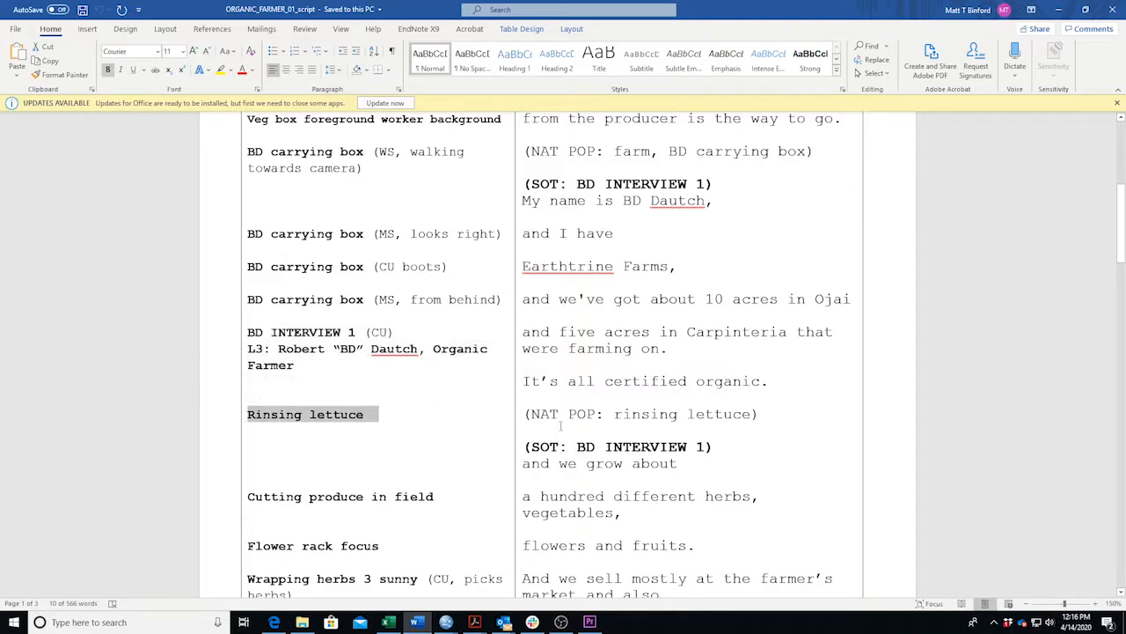
scroll(572, 429, down, 3)
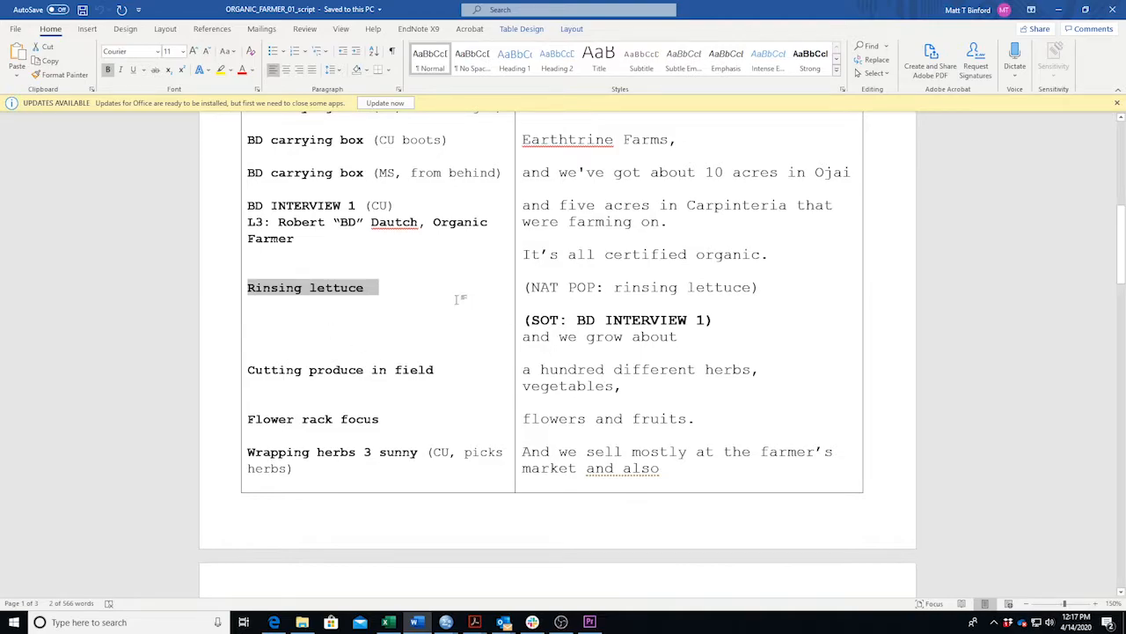
Highlight the Rinsing lettuce shot line and its NAT POP cue in the script, then minimise Word.
drag(526, 287, 767, 287)
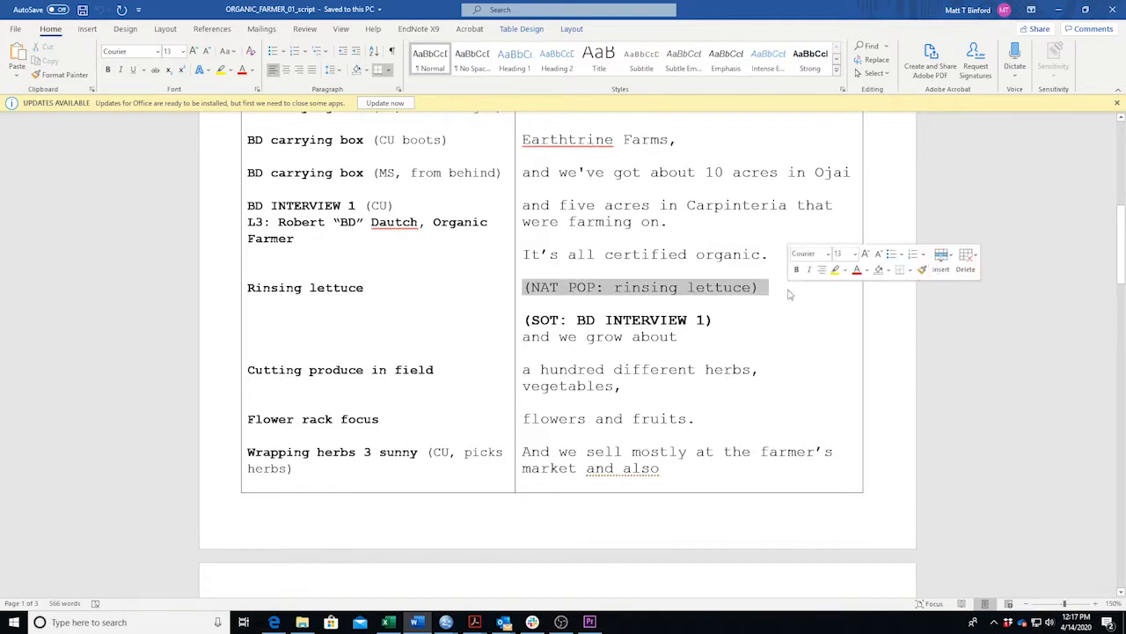
triple_click(371, 287)
mouse_move(437, 622)
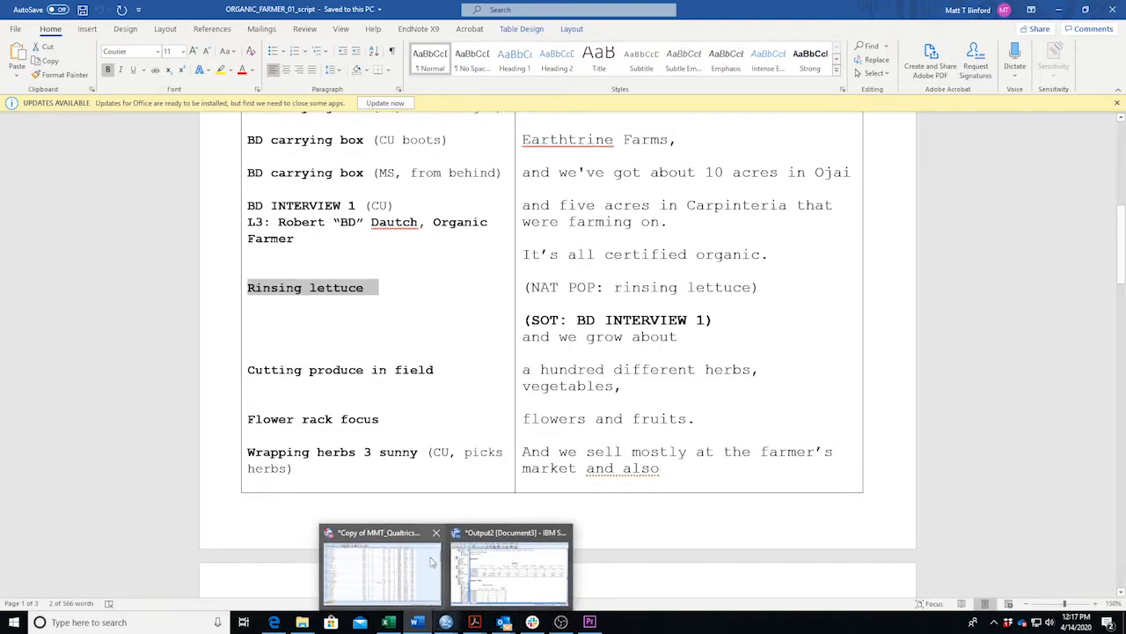
click(417, 624)
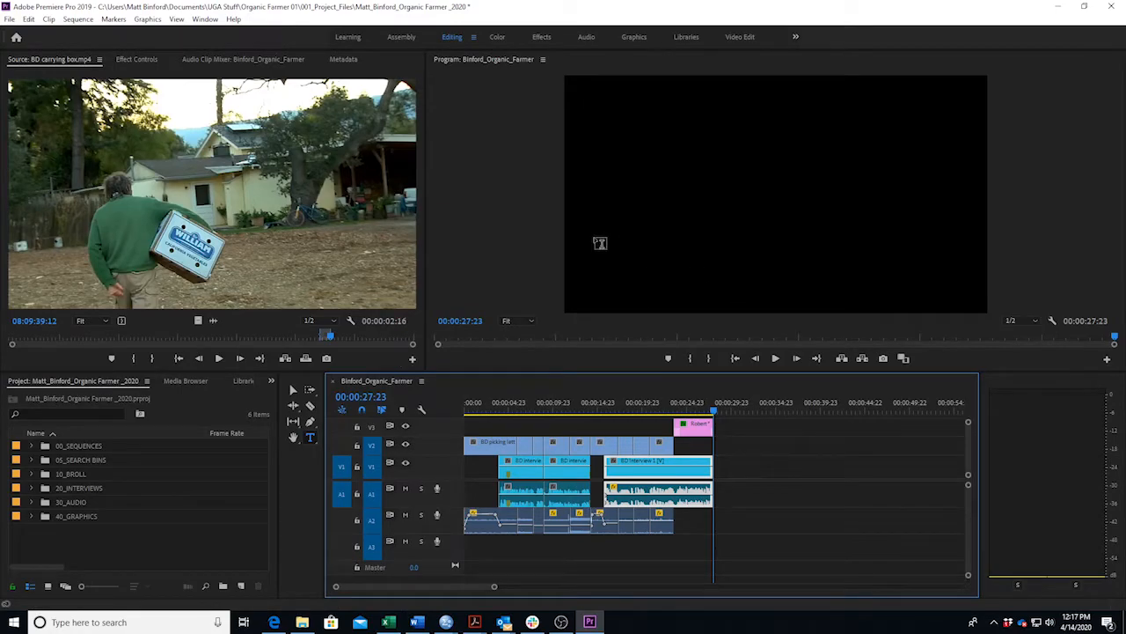
Expand the 10_BROLL bin and load Rinsing lettuce.mov into the source monitor.
click(417, 623)
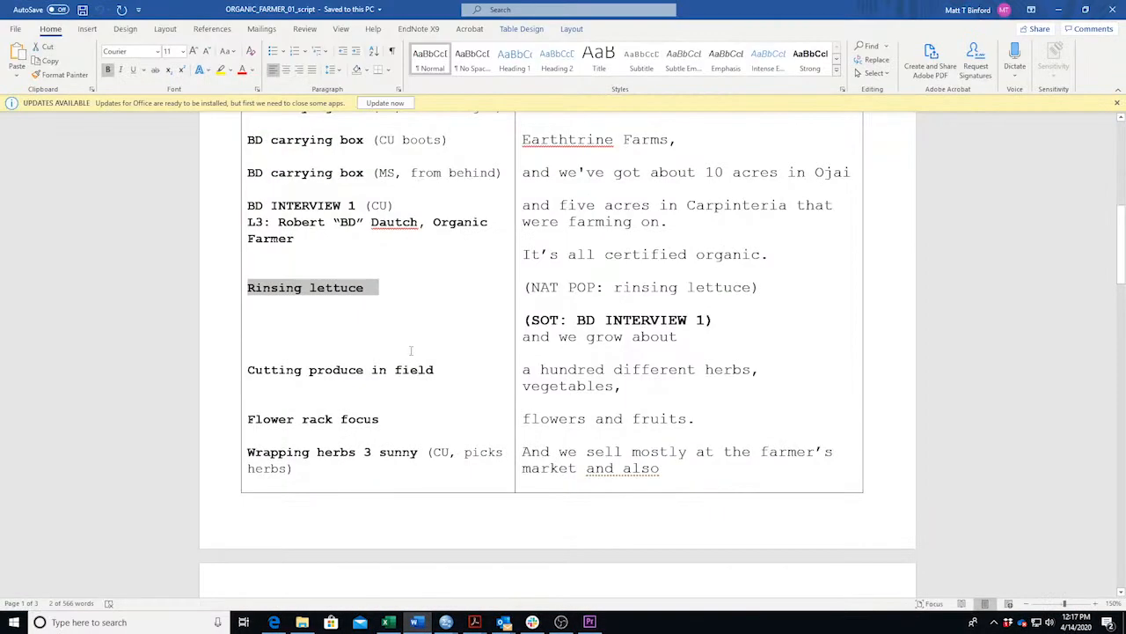
click(417, 622)
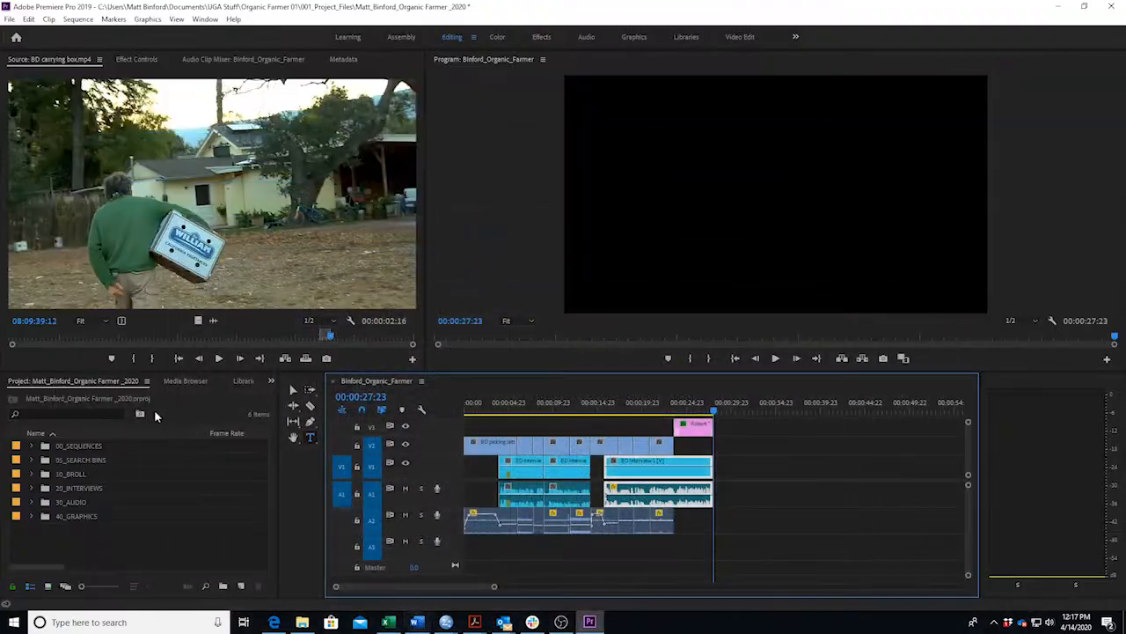
click(31, 474)
scroll(109, 526, down, 5)
scroll(114, 520, down, 6)
scroll(124, 528, down, 8)
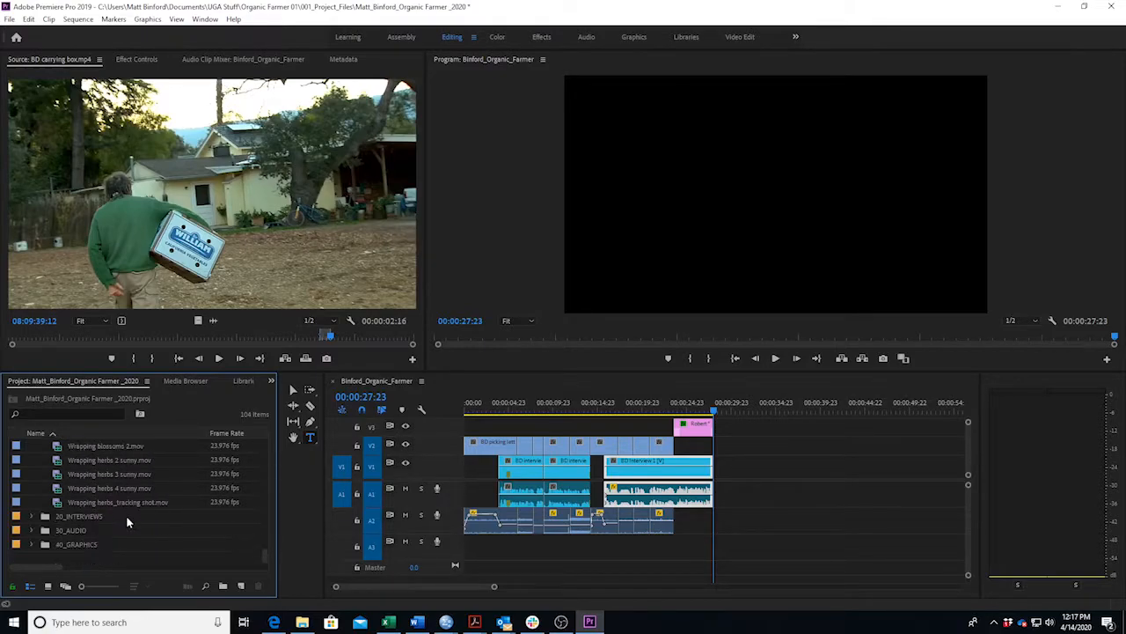
scroll(126, 514, up, 3)
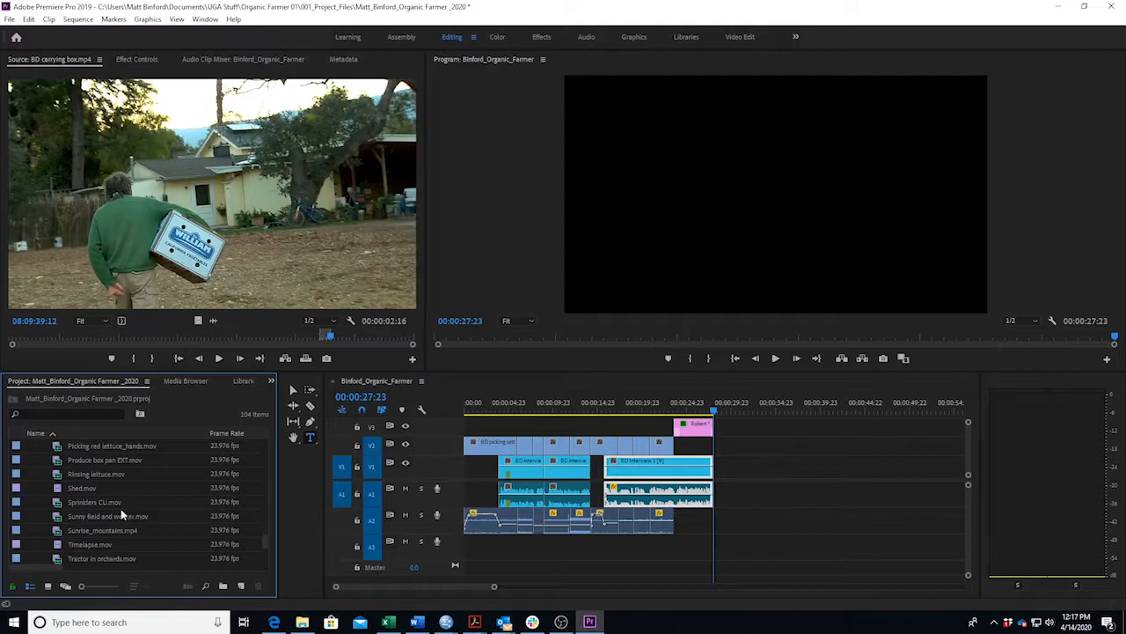
double_click(16, 475)
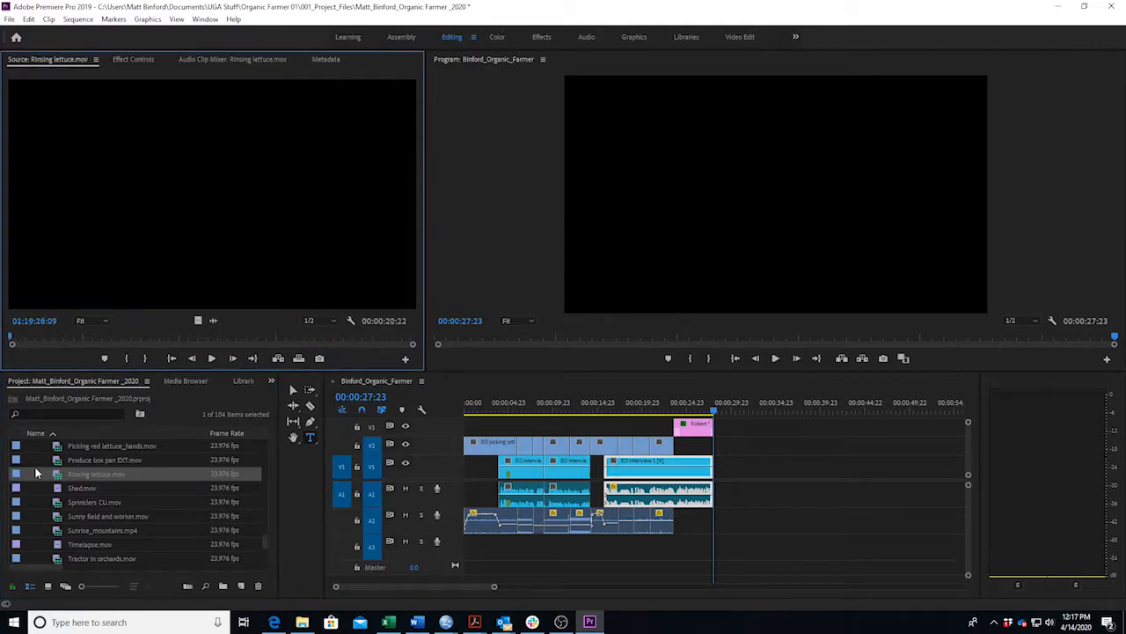
Play and scrub Rinsing lettuce.mov with J/K/L to find where the shot should end.
click(30, 342)
key(space)
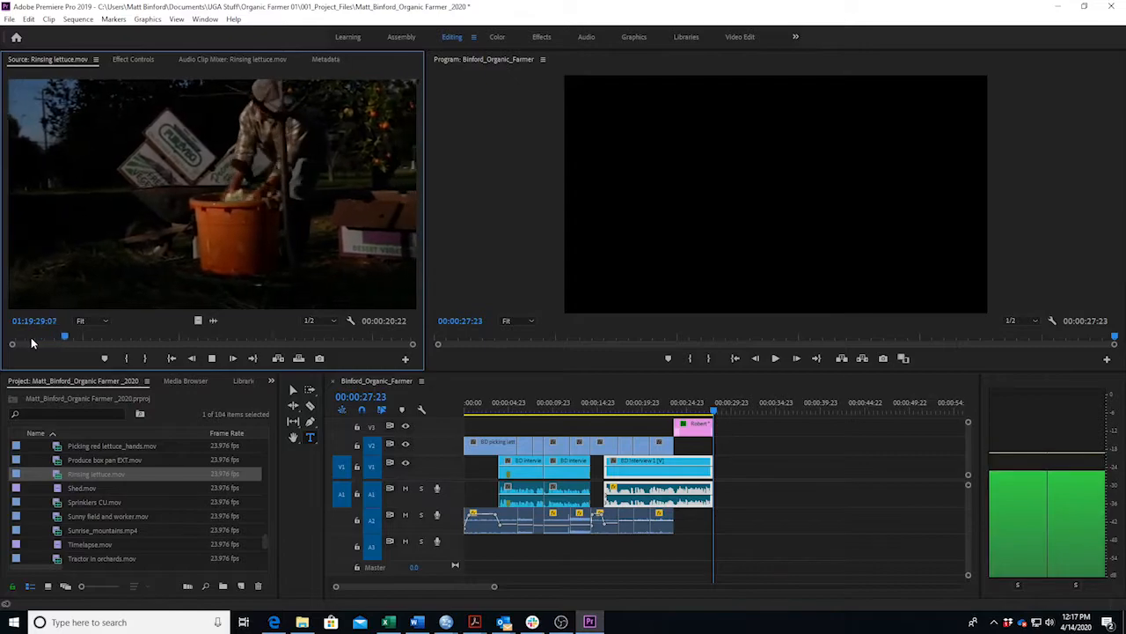
drag(123, 336, 33, 341)
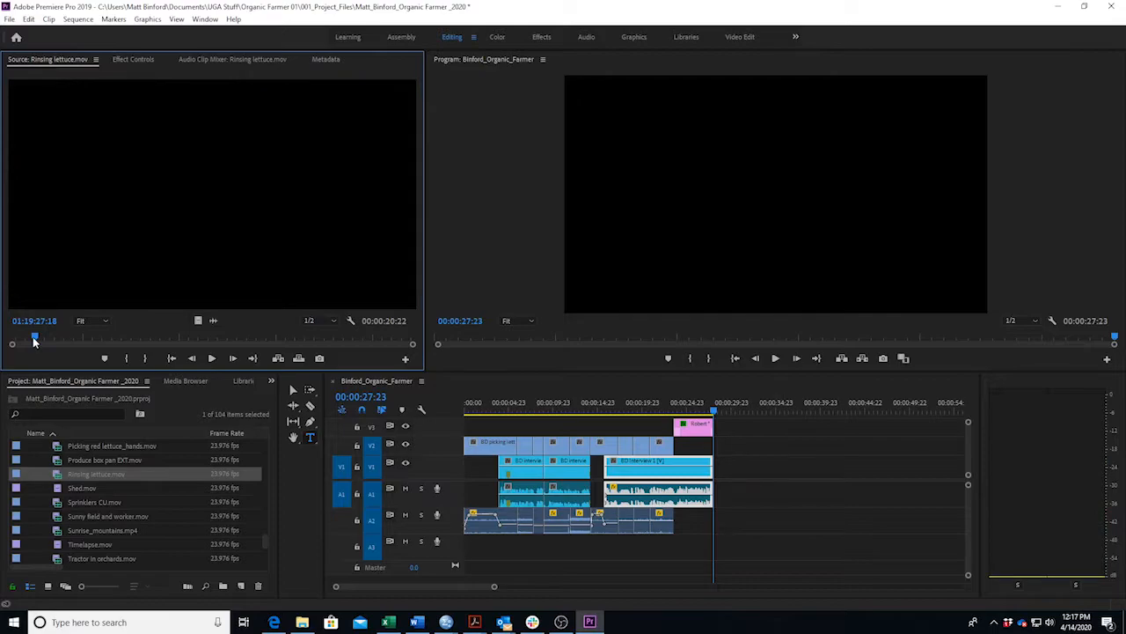
key(j)
key(k)
key(l)
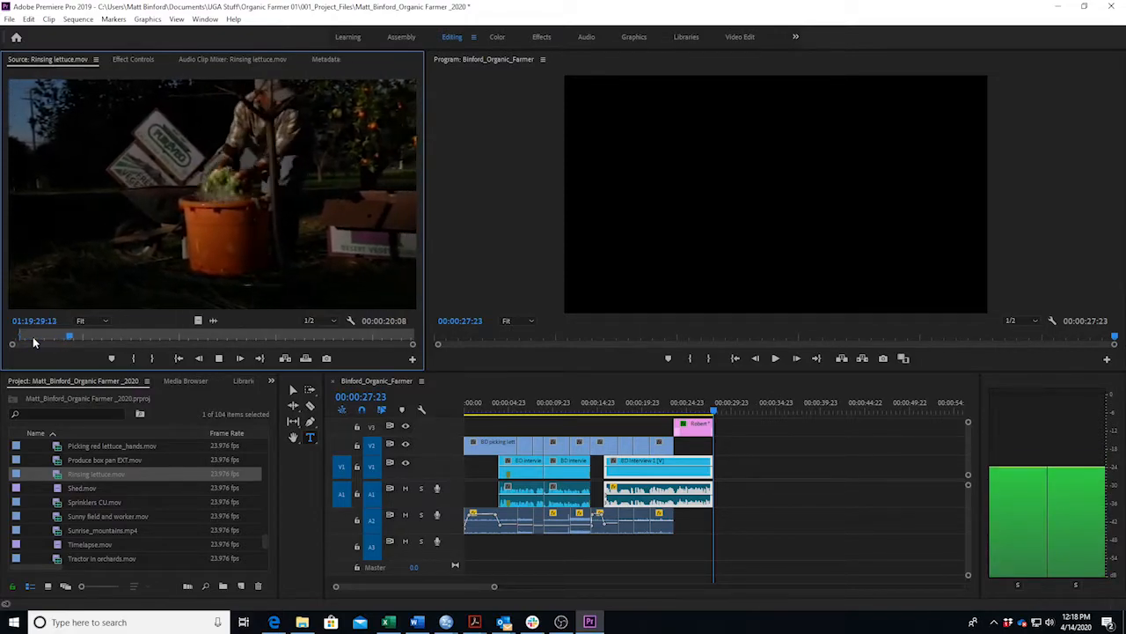
Set the Rinsing lettuce out point at 01:19:31:06 and place it on V2/A2 at the playhead.
key(k)
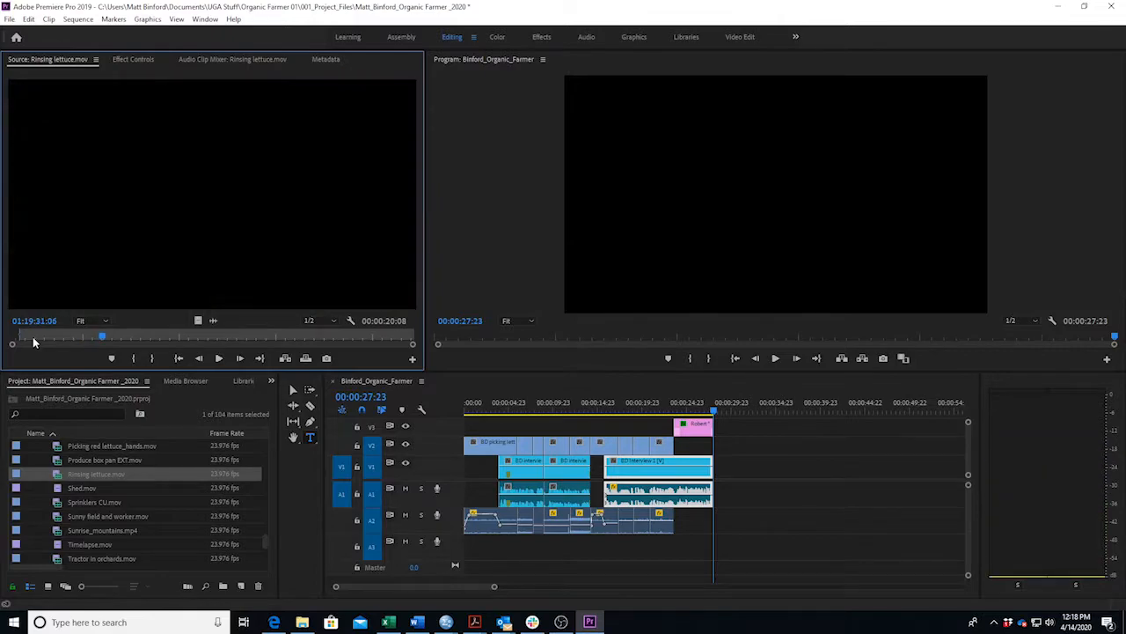
key(o)
drag(526, 353, 717, 447)
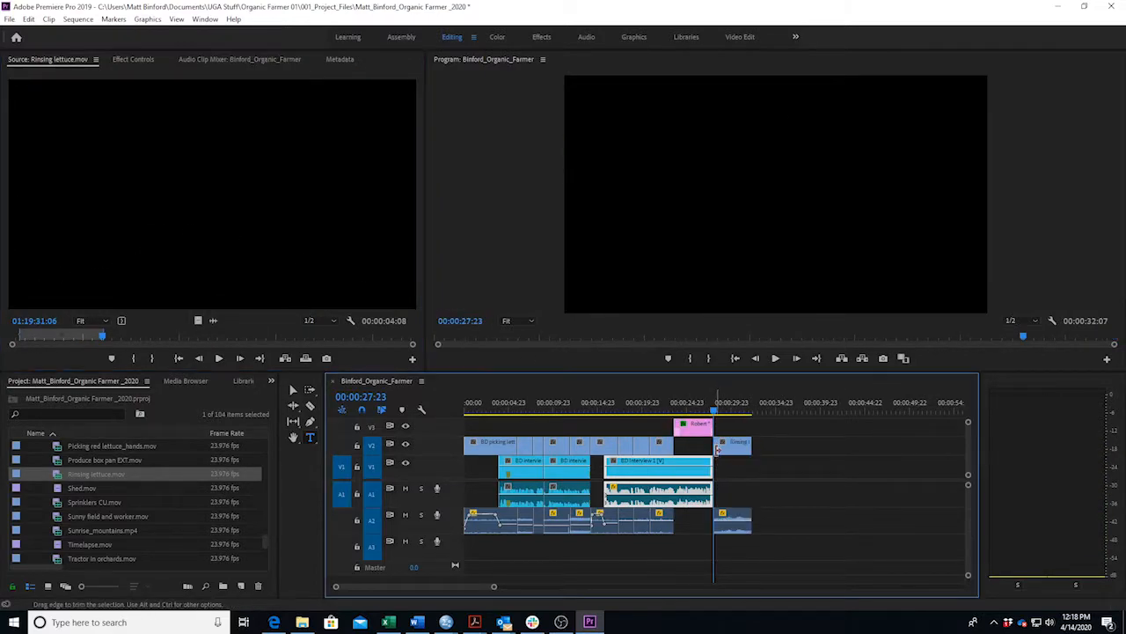
click(715, 414)
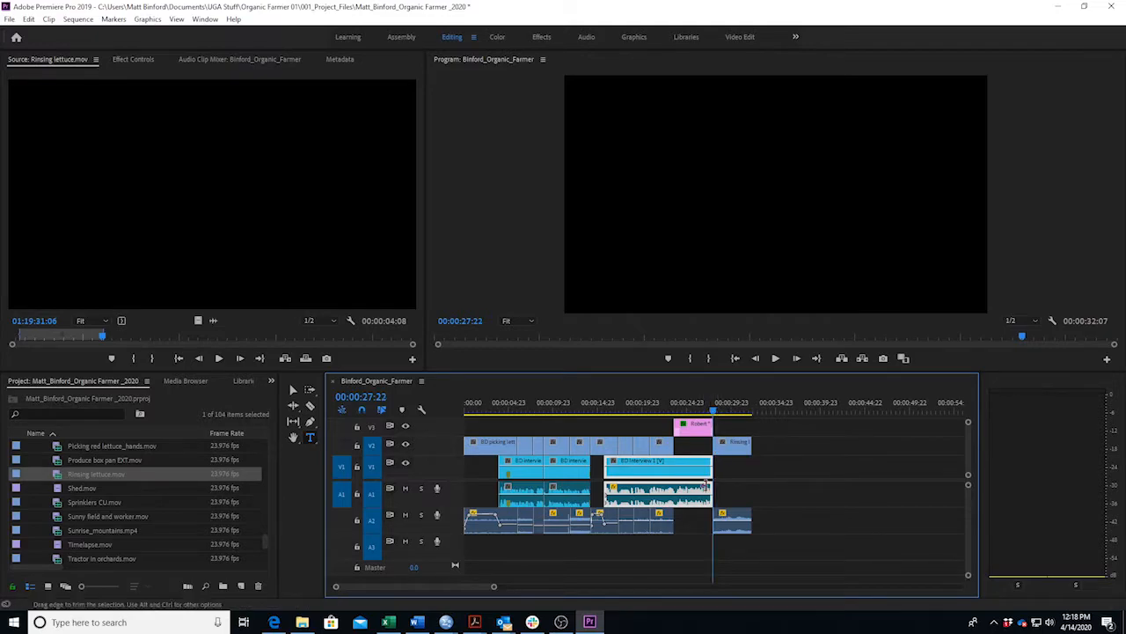
drag(497, 588, 454, 596)
With the Pen tool, lower the lettuce clip's starting volume to -14.64 dB and preview the cut.
key(p)
click(725, 526)
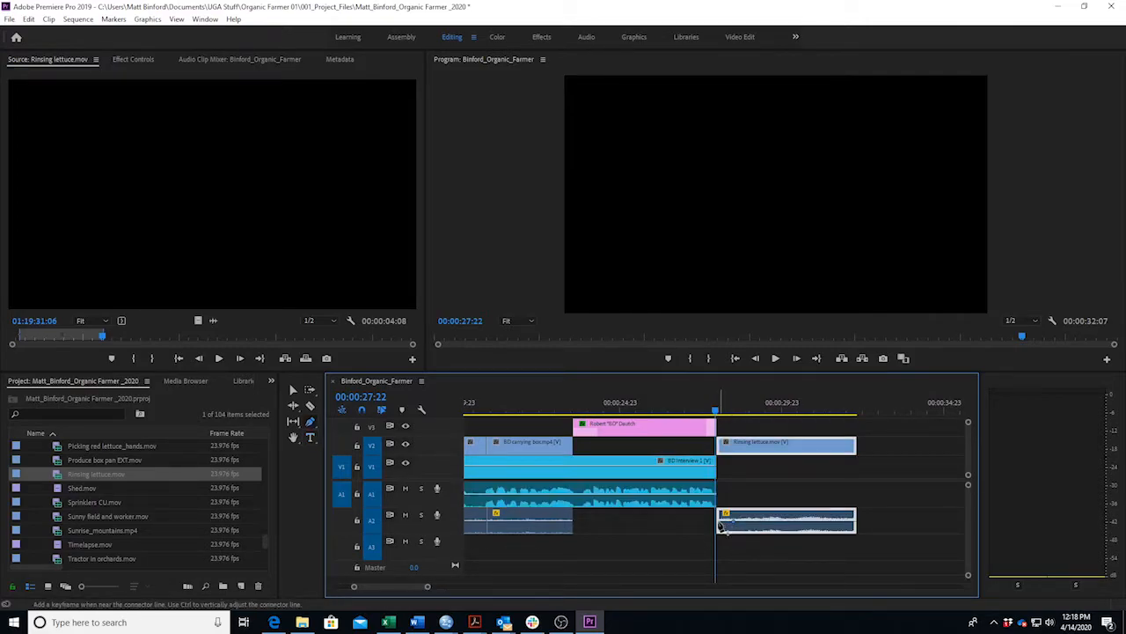
click(714, 525)
drag(720, 520, 717, 526)
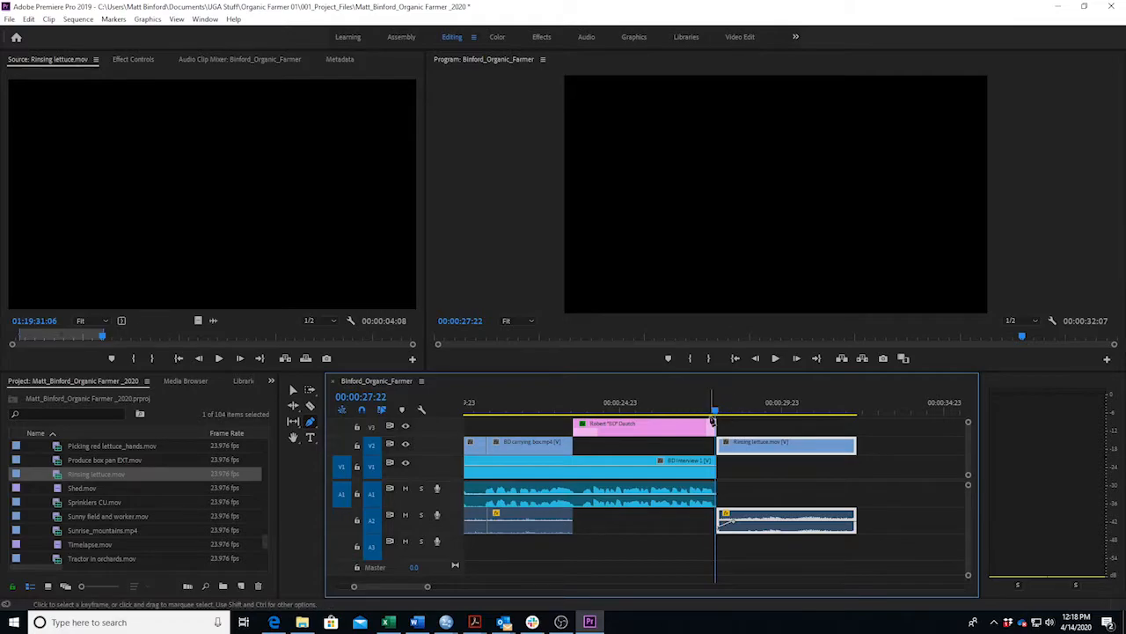
drag(716, 410, 696, 413)
key(space)
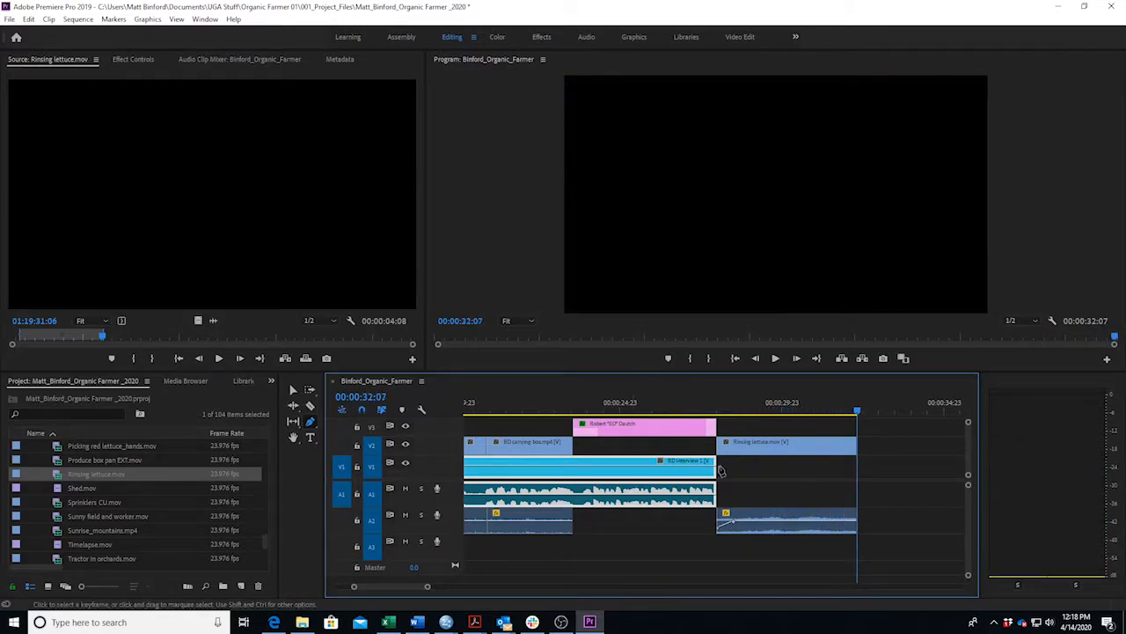
click(416, 622)
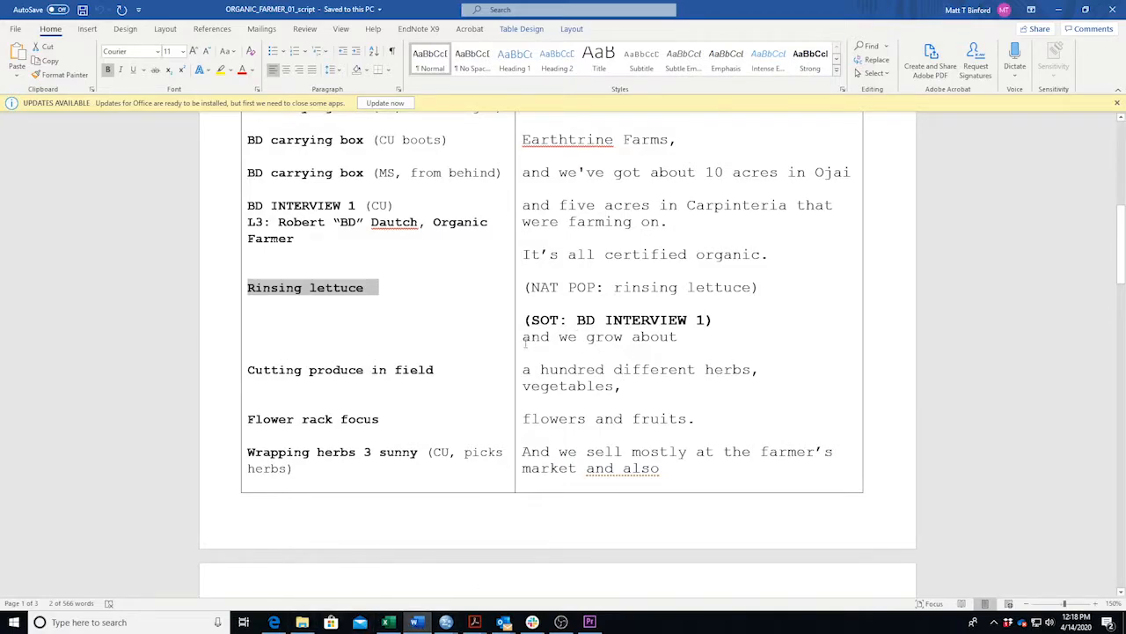
Highlight the interview lines 'and we grow about' through 'vegetables,' in the script, then return to Premiere.
drag(525, 343, 704, 399)
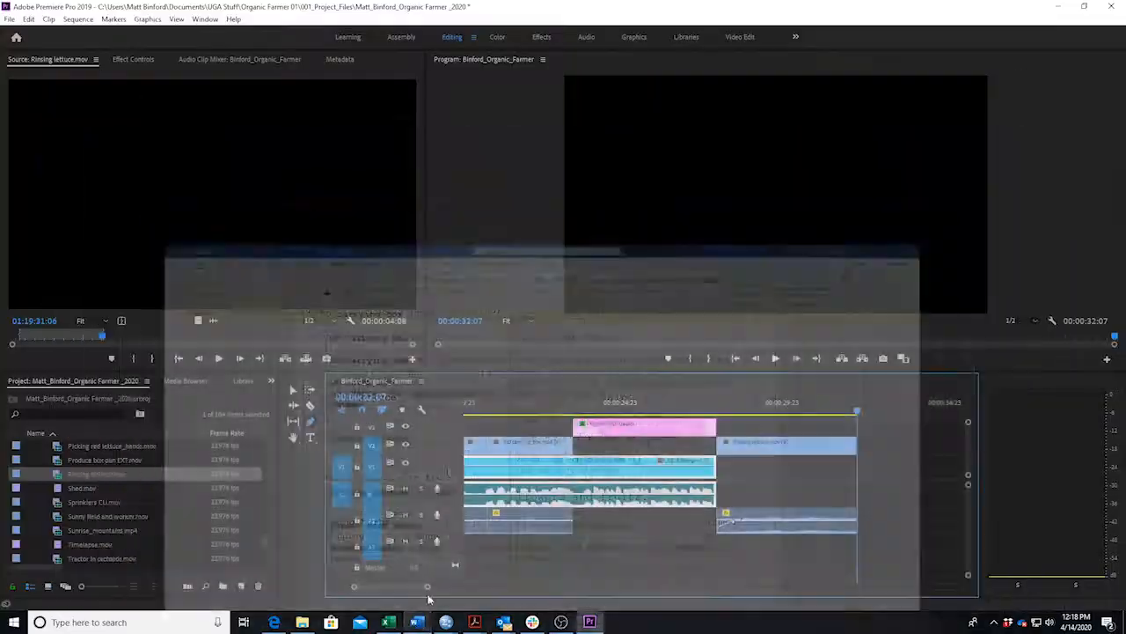
click(589, 621)
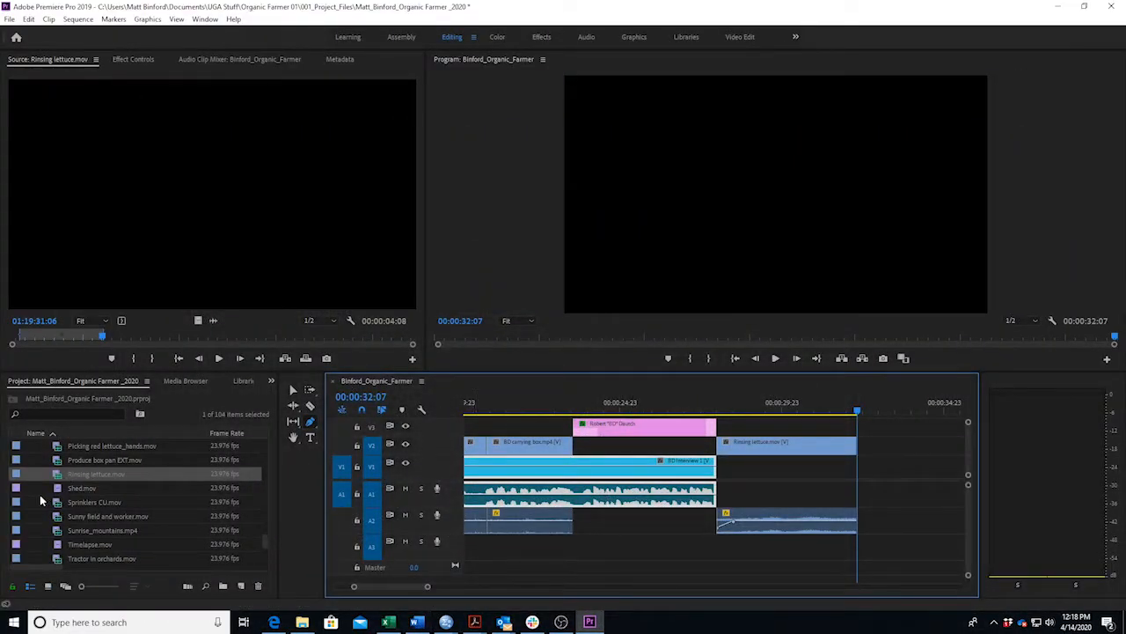
Collapse 10_BROLL, expand 20_INTERVIEWS, and load BD Interview 1 into the source monitor.
scroll(39, 495, up, 10)
scroll(51, 510, up, 10)
scroll(85, 526, up, 5)
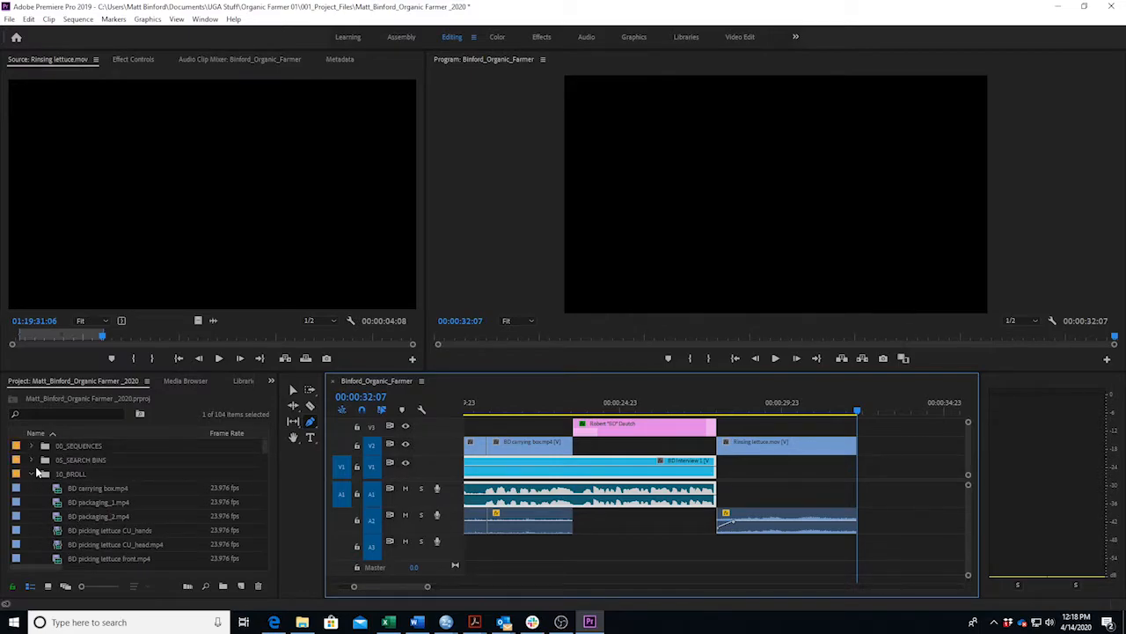
click(31, 475)
click(32, 488)
double_click(19, 503)
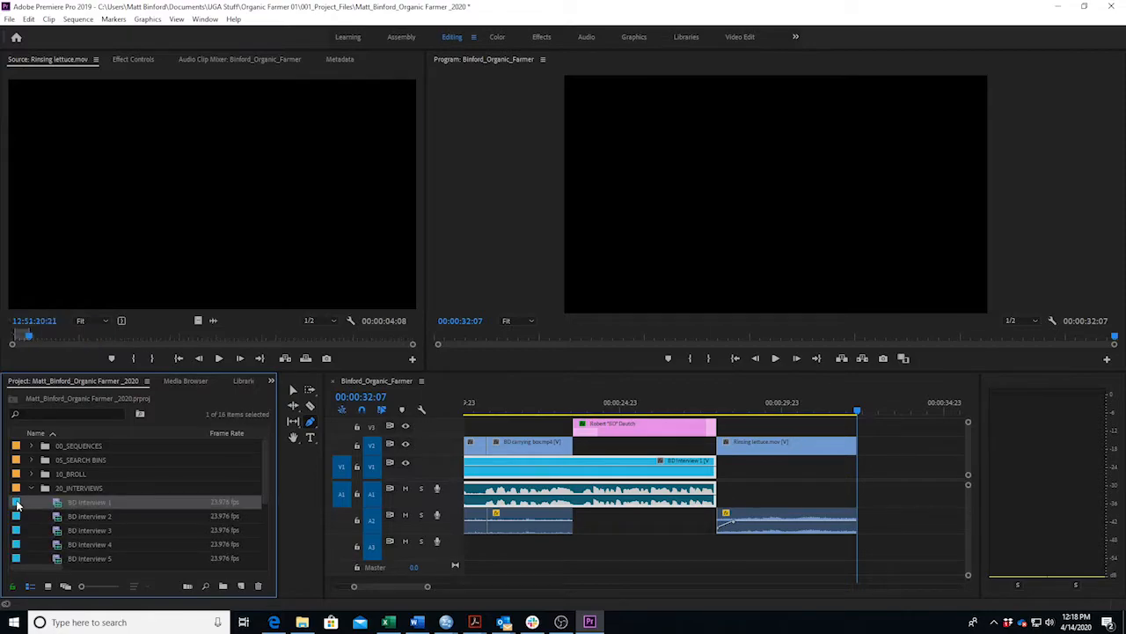
Find the soundbite's sentence start near 12:51:34:15 and mark the in point there.
click(183, 334)
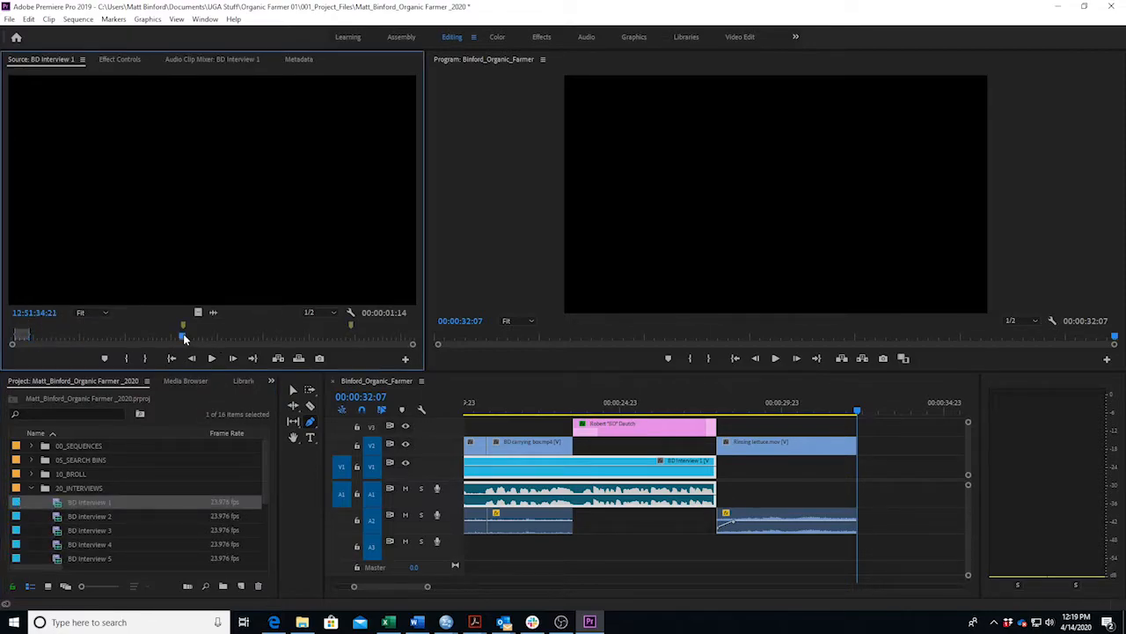
key(space)
key(space)
key(k)
key(l)
key(k)
key(l)
key(k)
key(j)
key(k)
key(i)
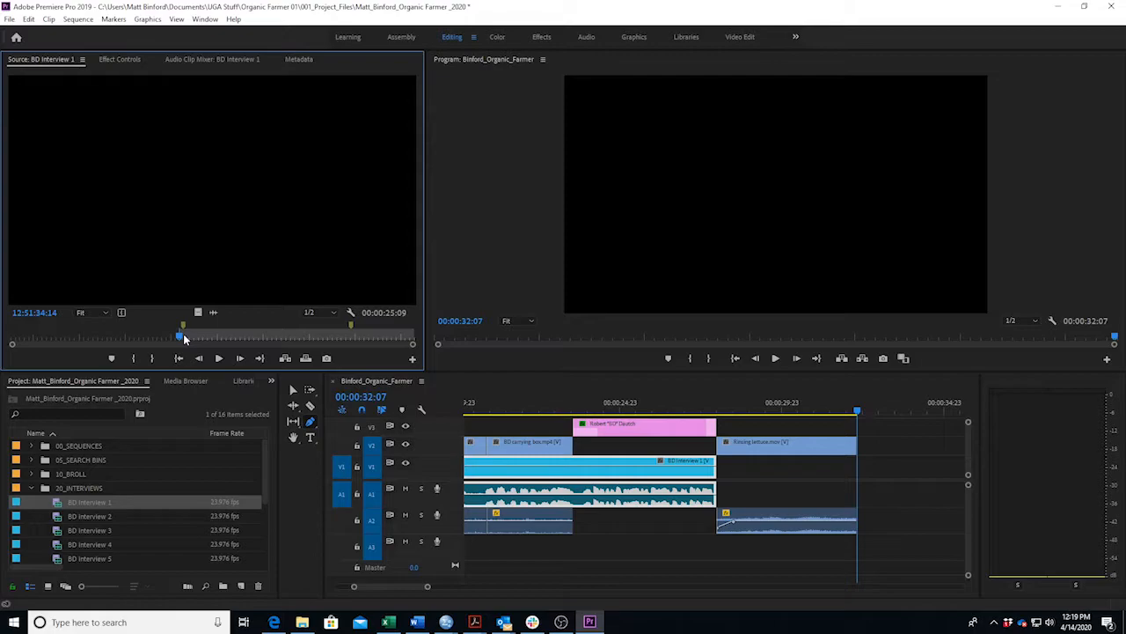
key(l)
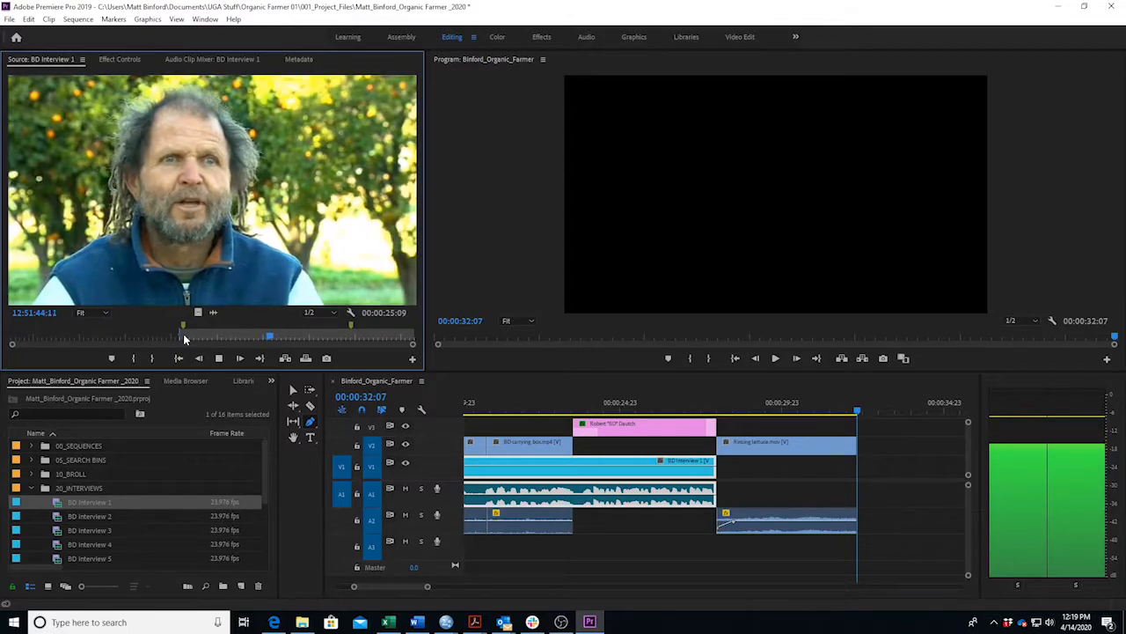
key(space)
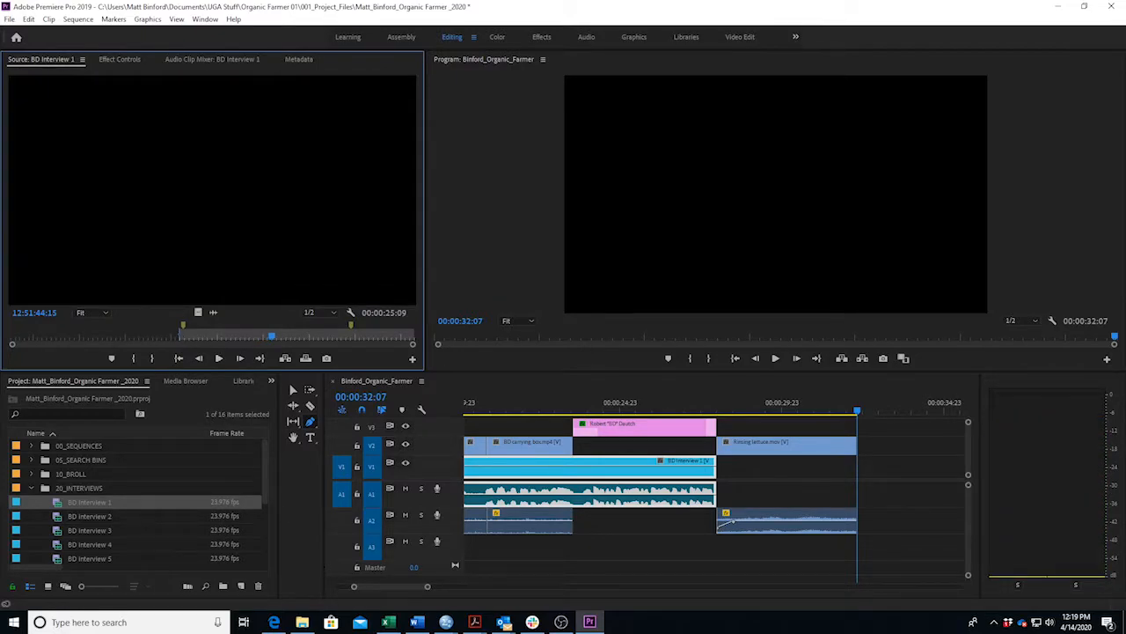
Check the script, mark the interview's out point, and place the excerpt on V1/A1 after Rinsing lettuce.
click(418, 622)
scroll(677, 464, down, 8)
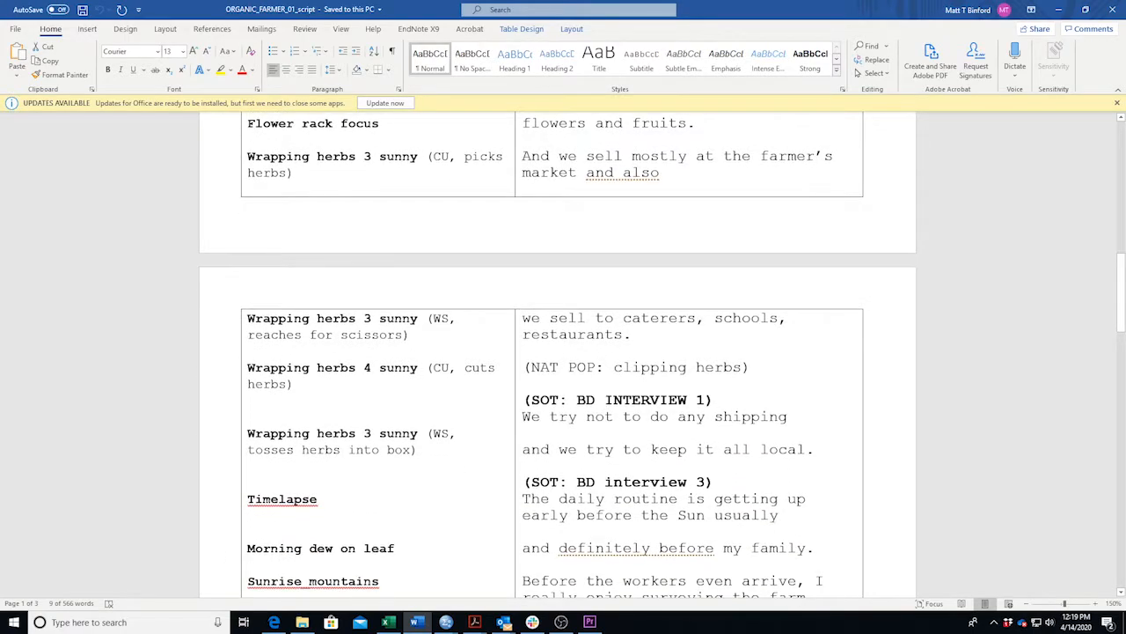
click(415, 622)
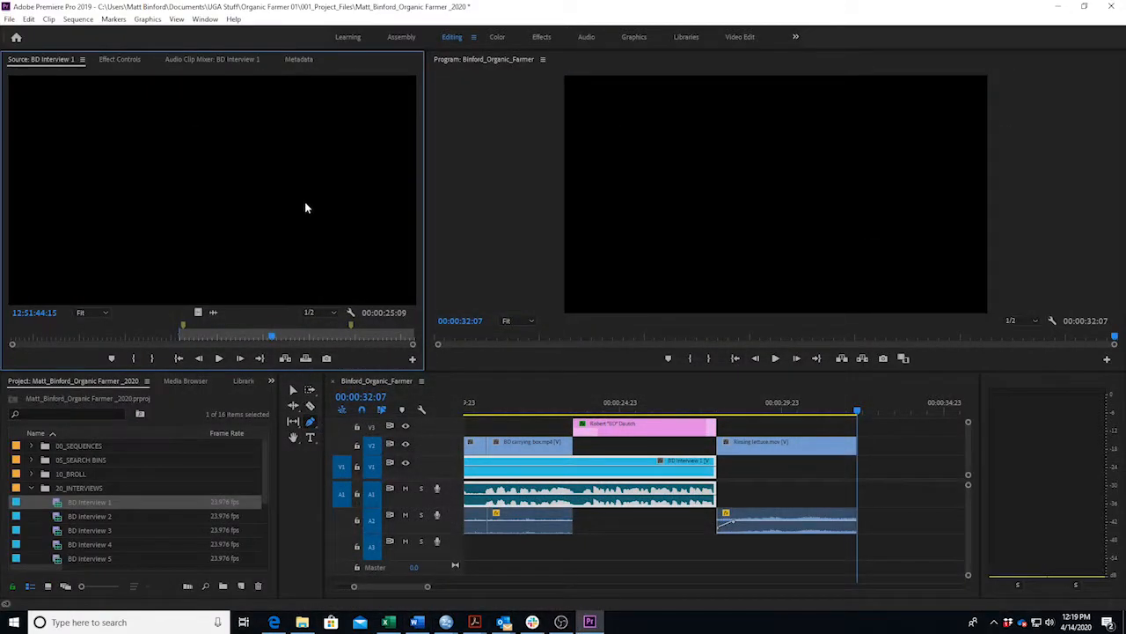
key(space)
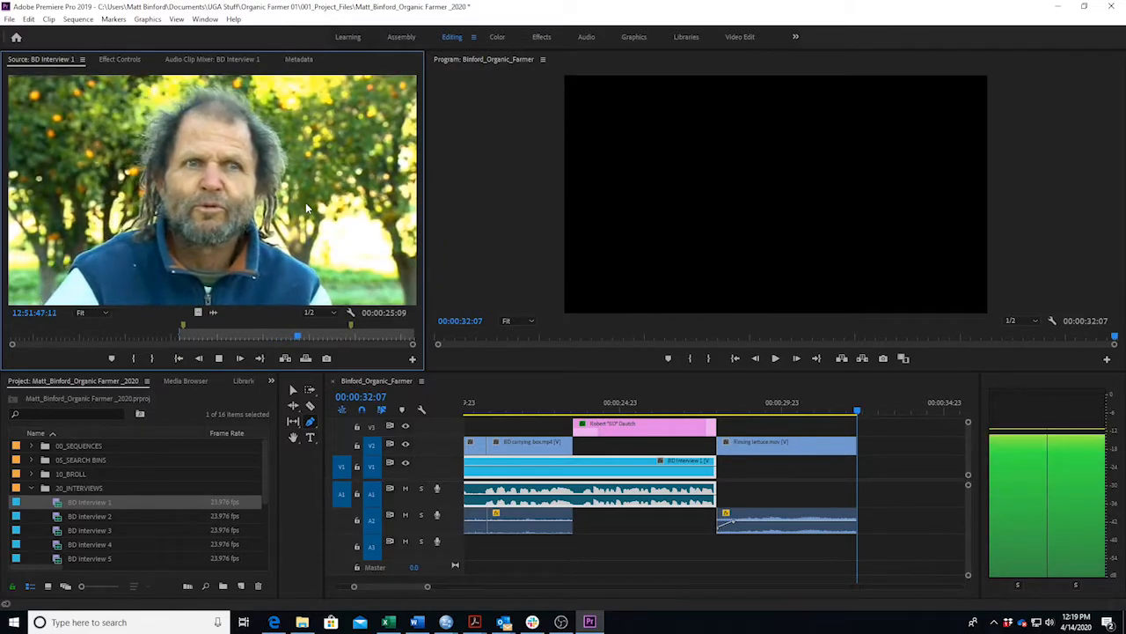
key(space)
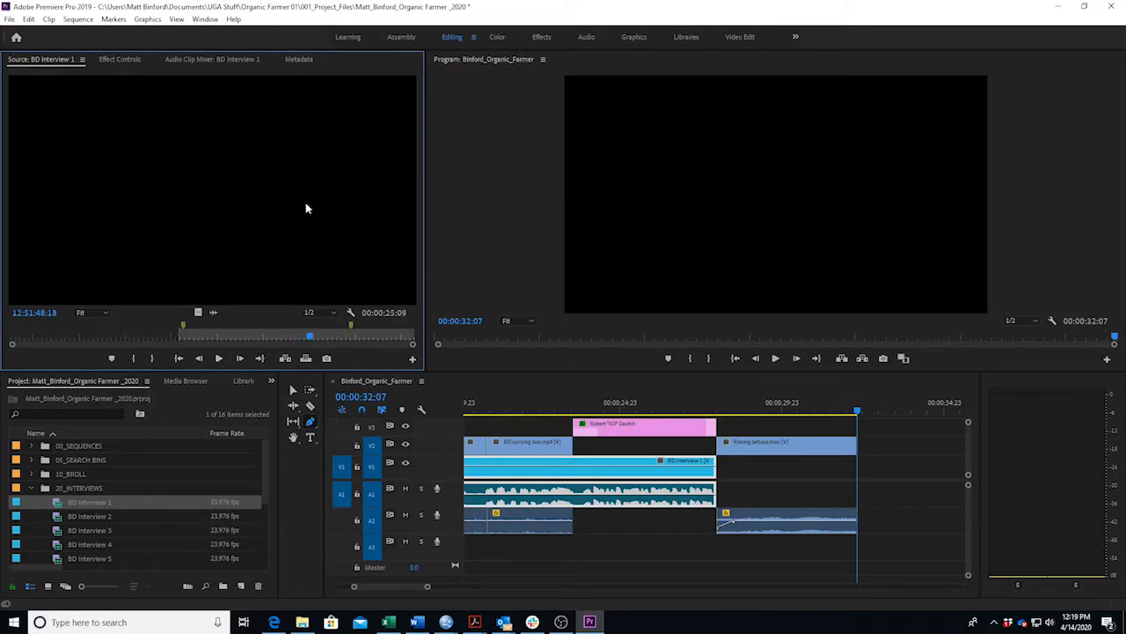
key(o)
drag(305, 208, 873, 480)
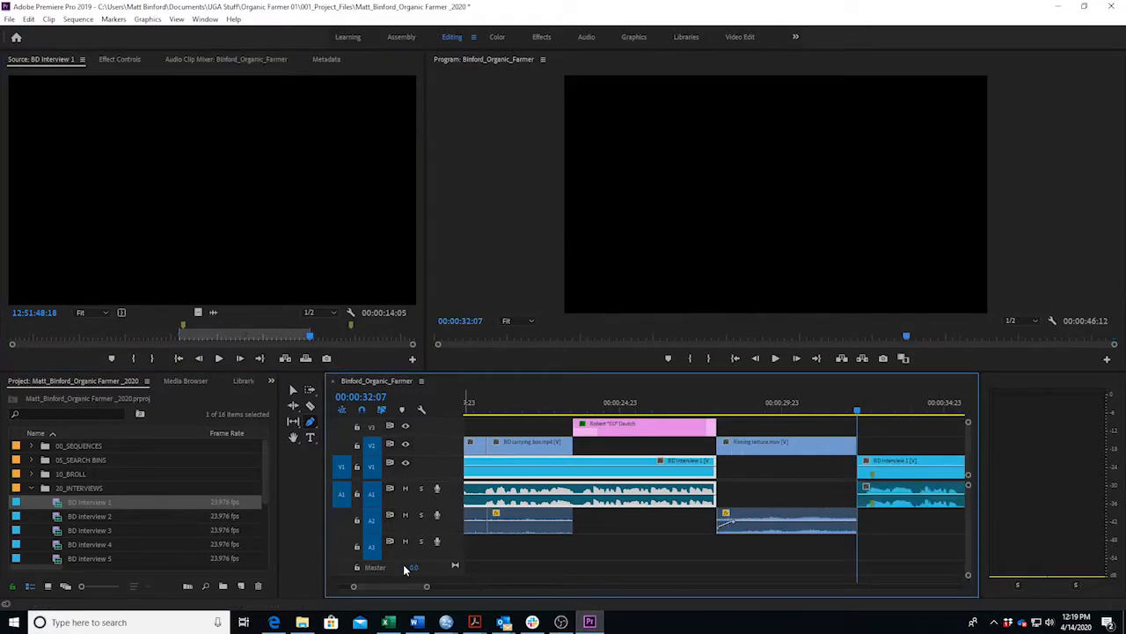
Review the Rinsing lettuce section and drag its A2 end keyframe down to -9.54 dB.
drag(404, 586, 409, 588)
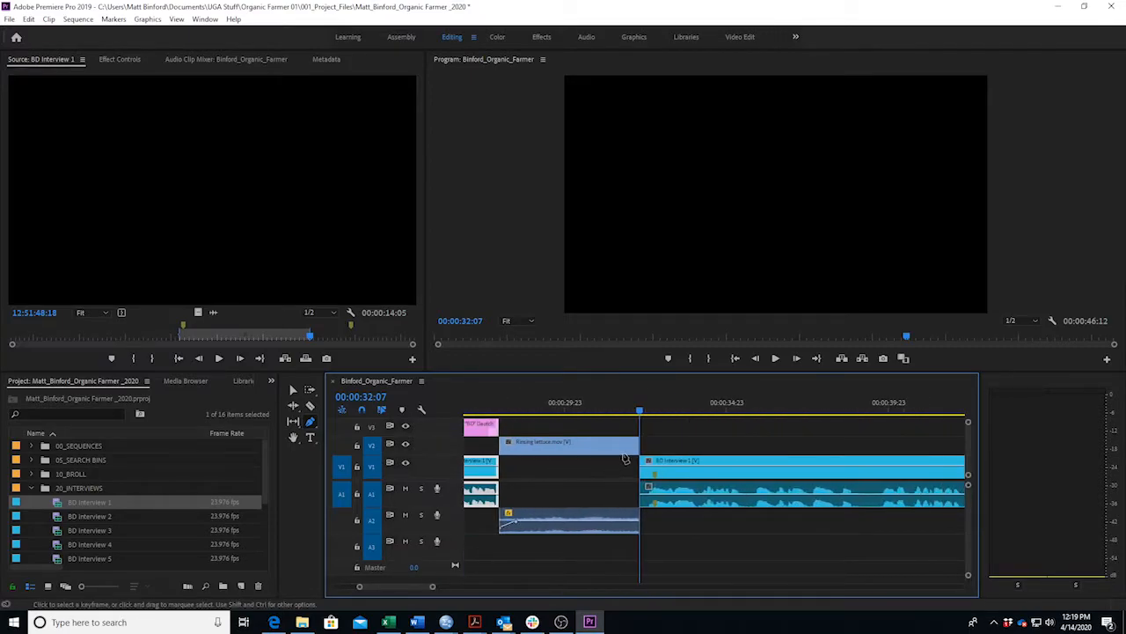
drag(517, 407, 498, 414)
key(space)
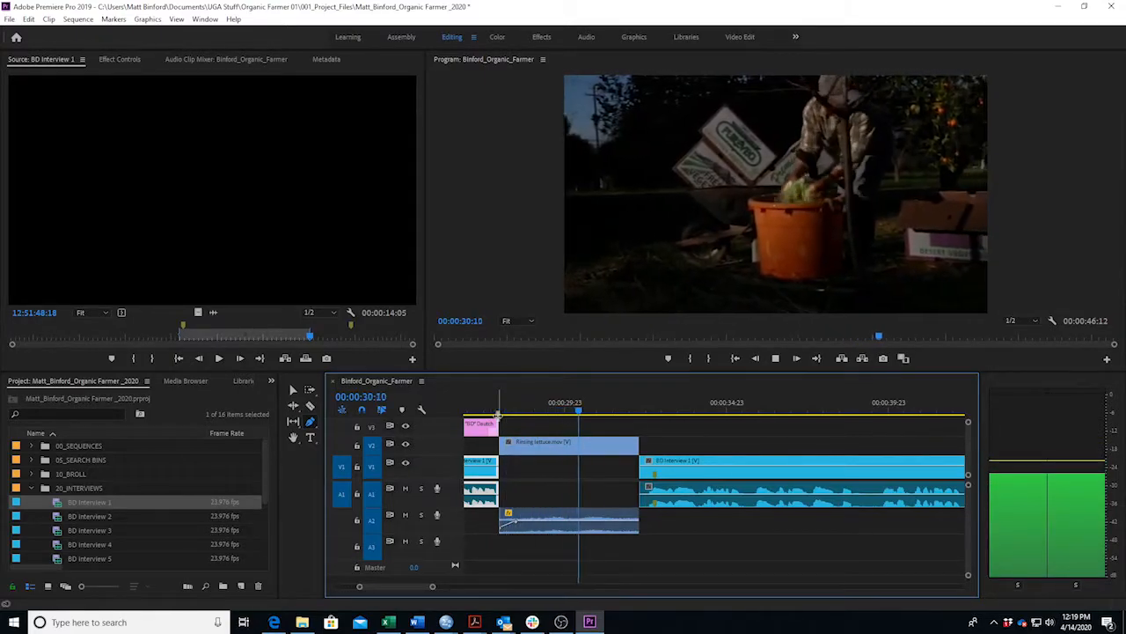
key(space)
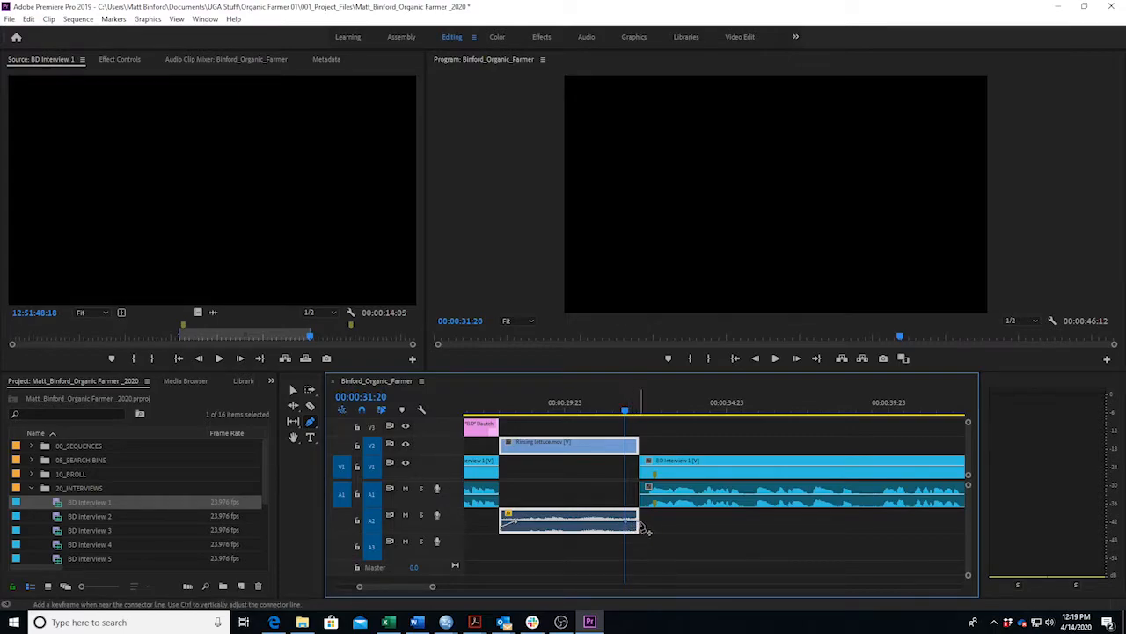
drag(640, 522, 635, 525)
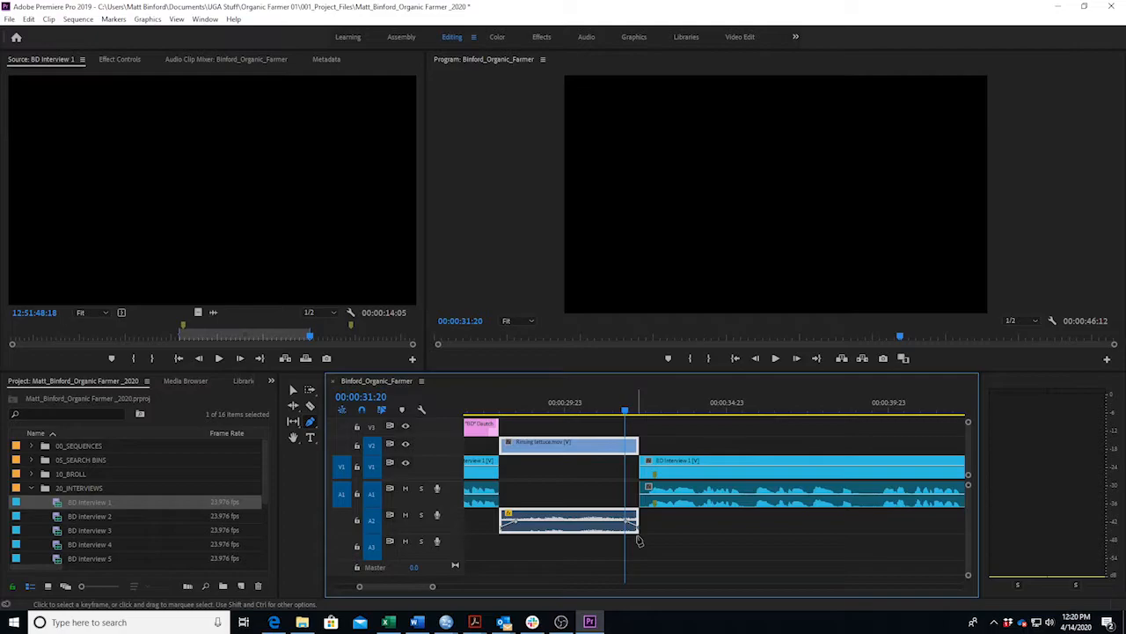
key(v)
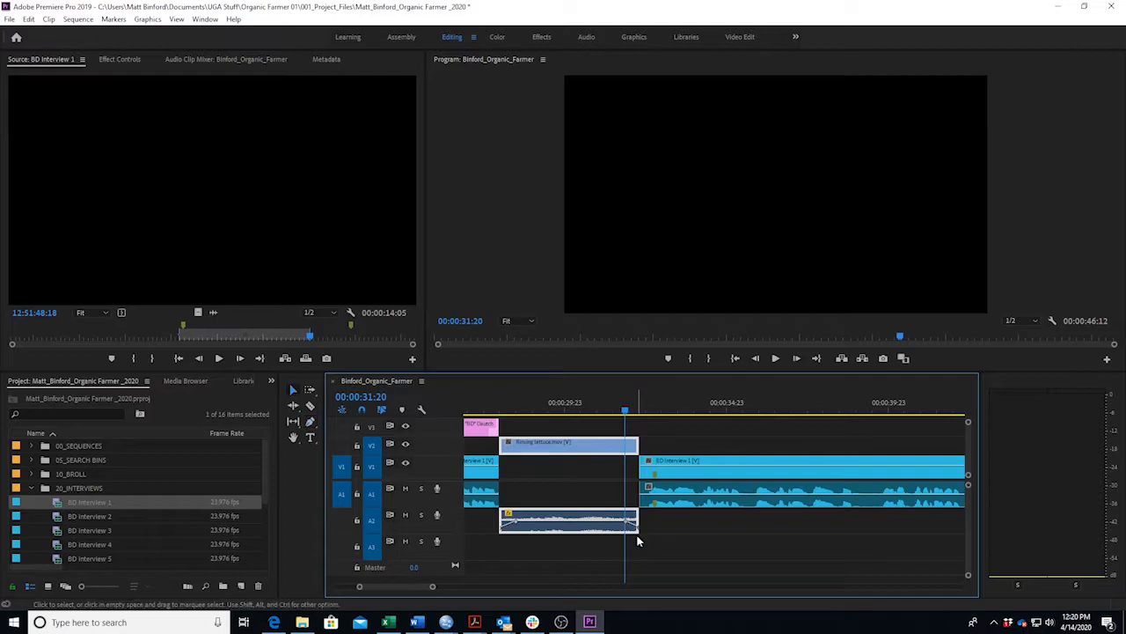
click(417, 623)
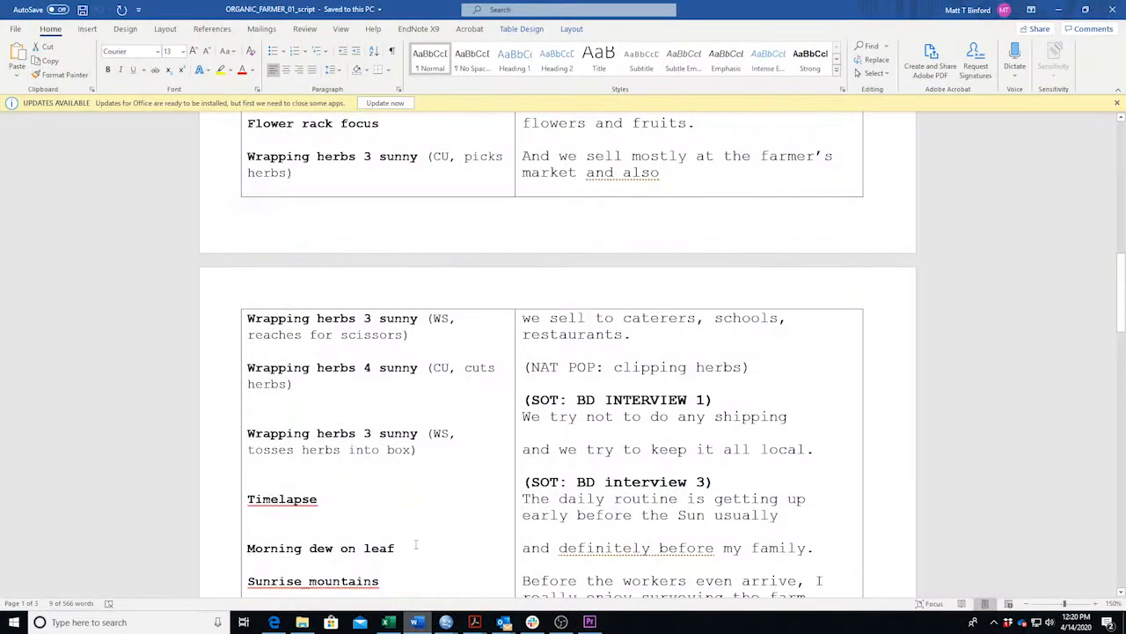
Scroll the script up to the Rinsing lettuce and Cutting produce in field rows, then minimise Word.
scroll(307, 244, up, 5)
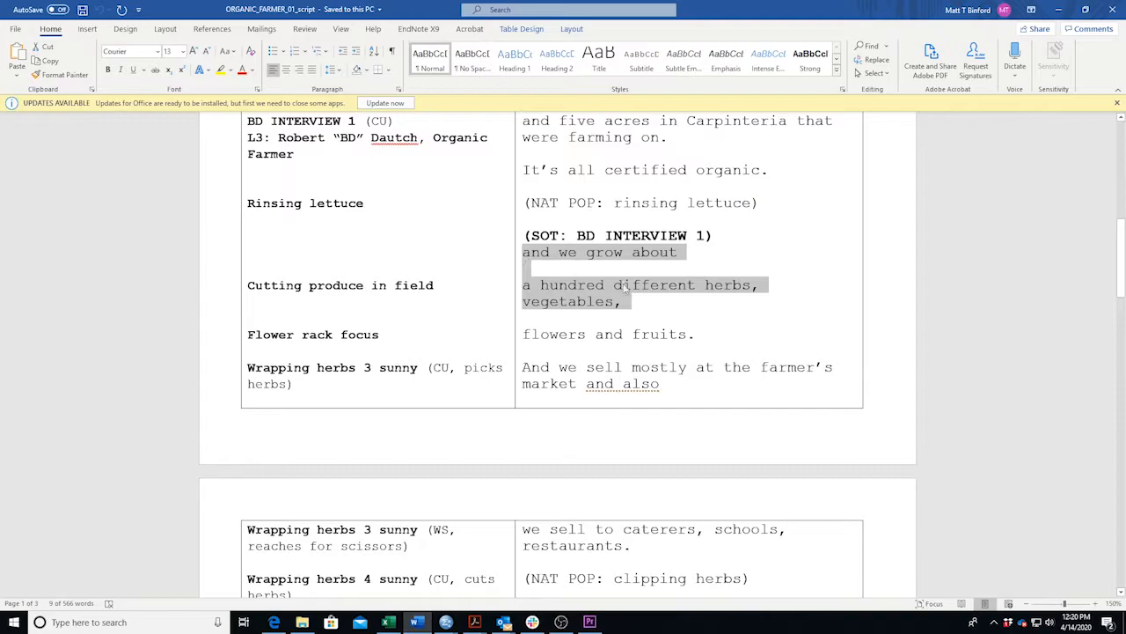
click(419, 623)
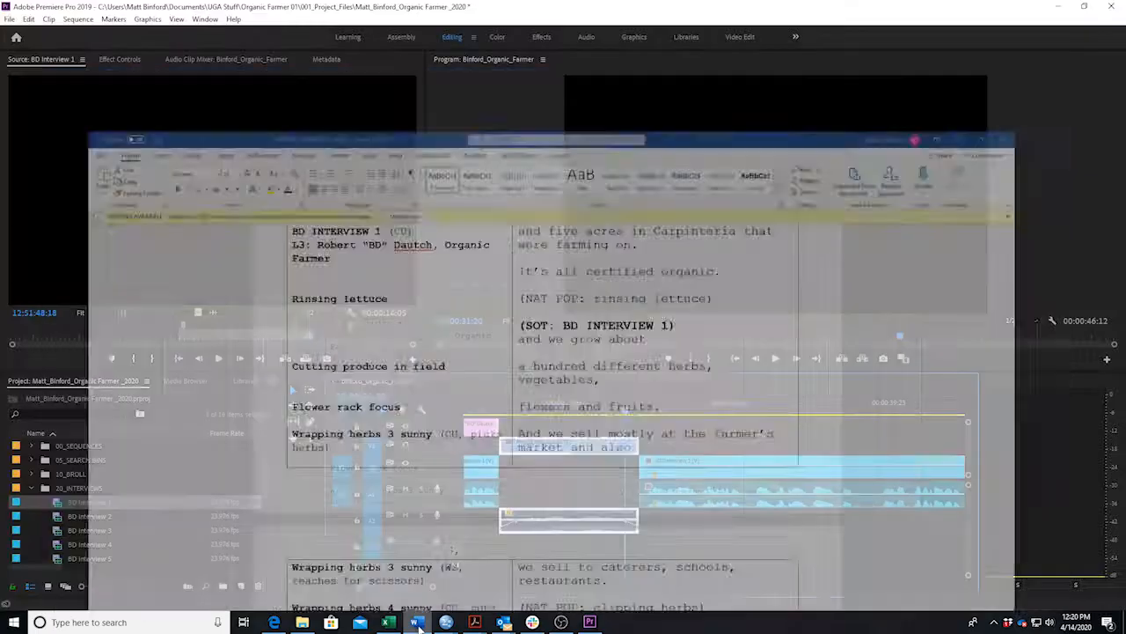
Extend the Rinsing lettuce clip's out edge by about 1:12 and review the cut from 32:05.
drag(634, 514, 698, 502)
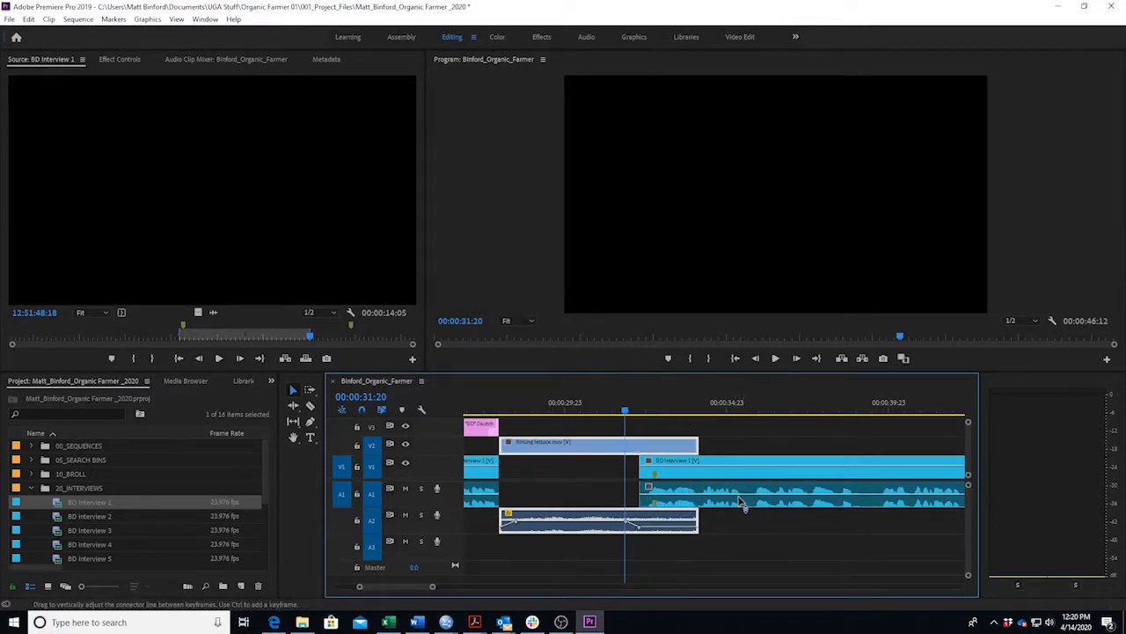
click(636, 410)
key(space)
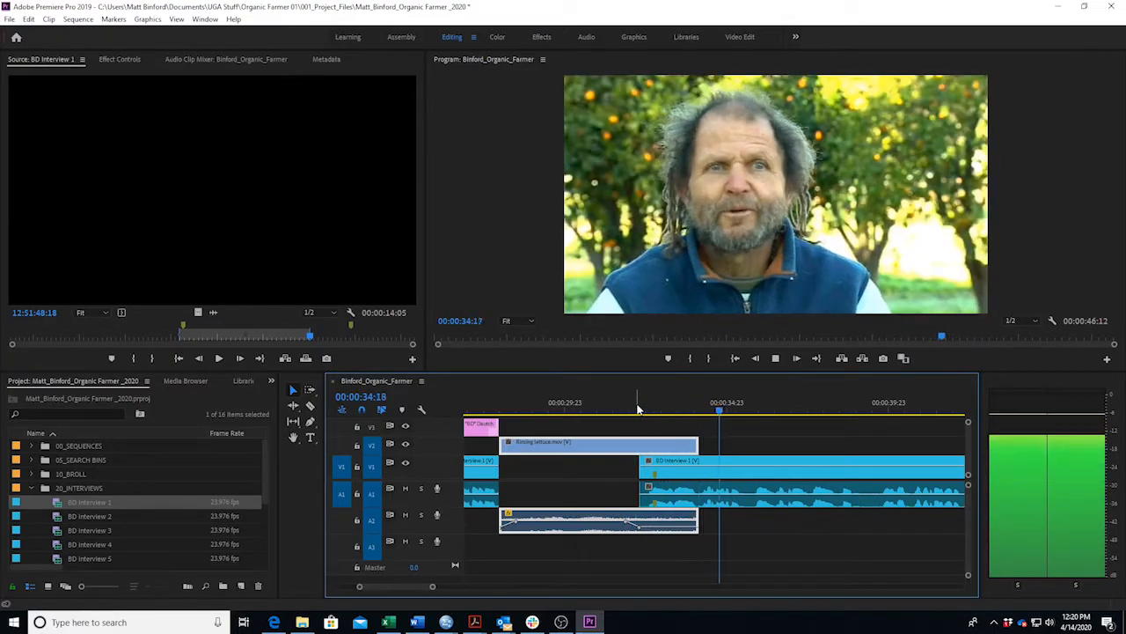
key(space)
key(Left)
key(Left)
key(Left)
key(Left)
key(Left)
key(Left)
key(Left)
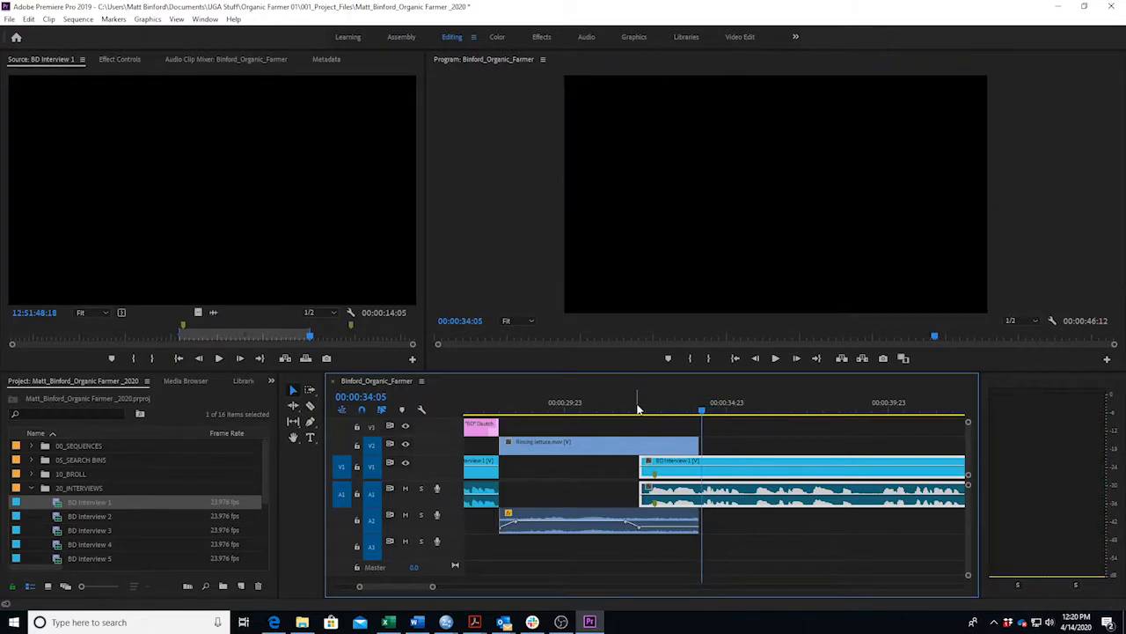
key(Left)
key(Left)
key(Left)
key(Left)
key(Left)
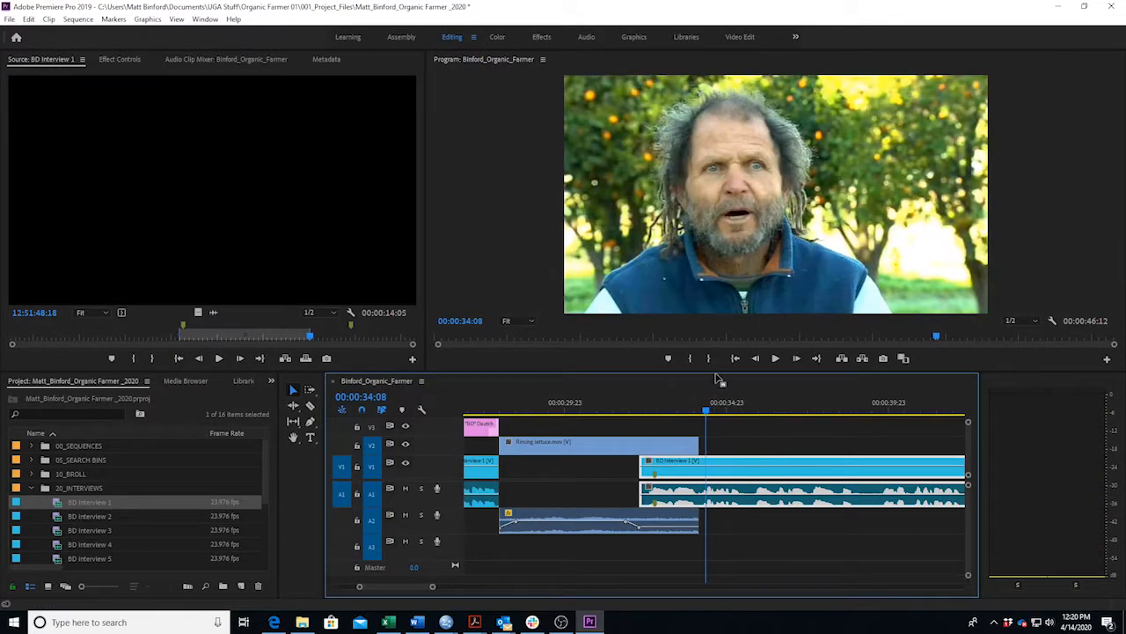
Extend Rinsing lettuce five more frames and replay the revised B-roll transition.
drag(696, 447, 705, 447)
drag(574, 407, 478, 428)
key(space)
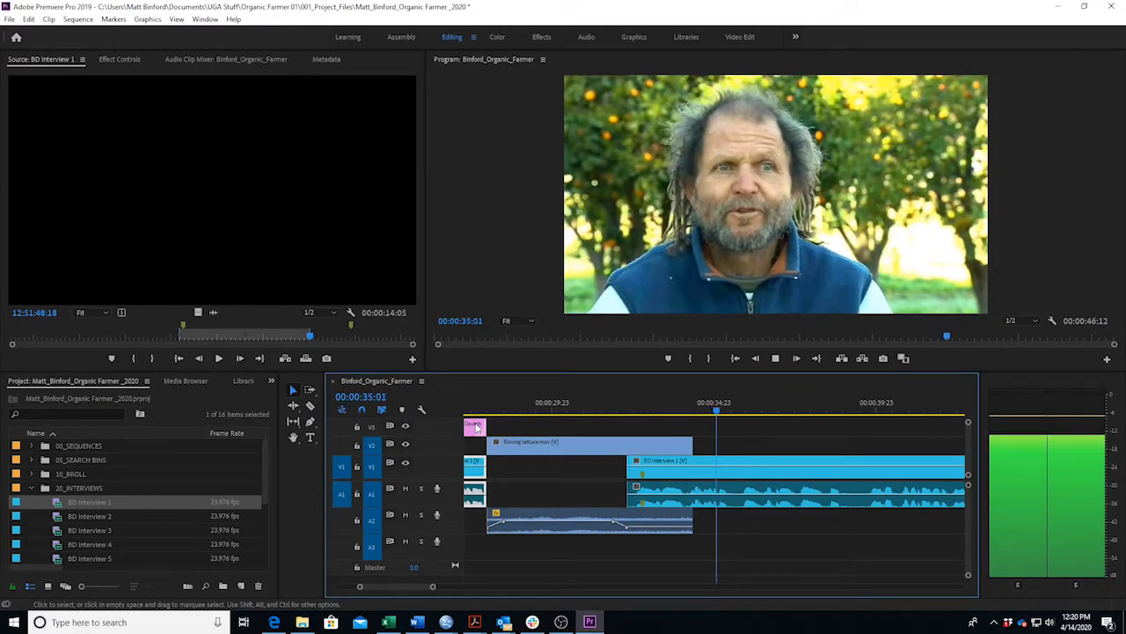
key(space)
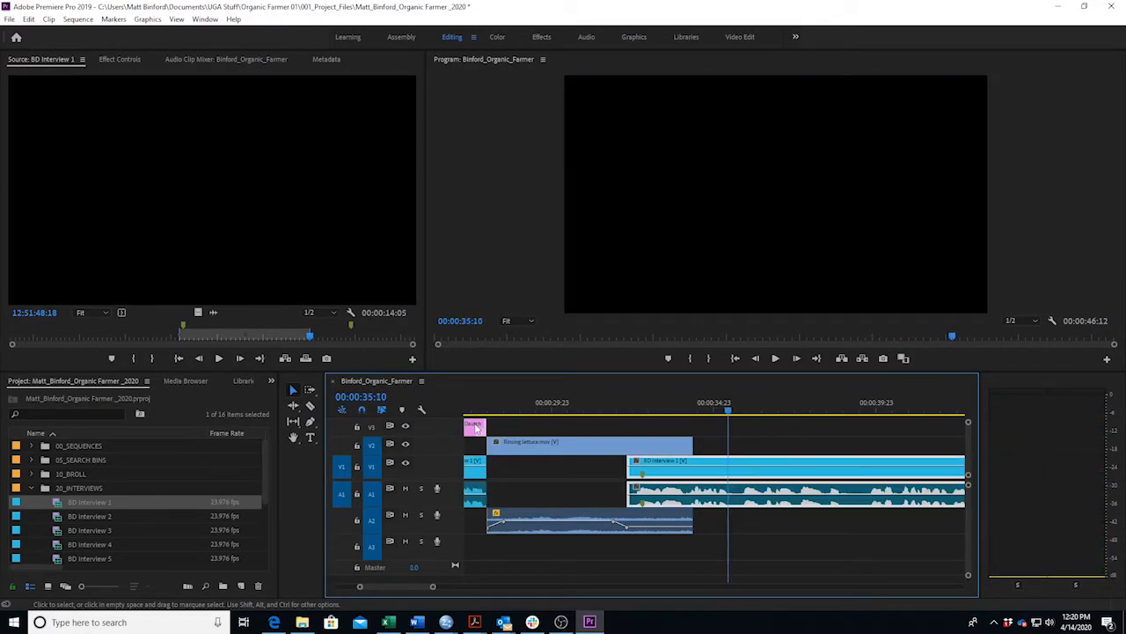
click(416, 622)
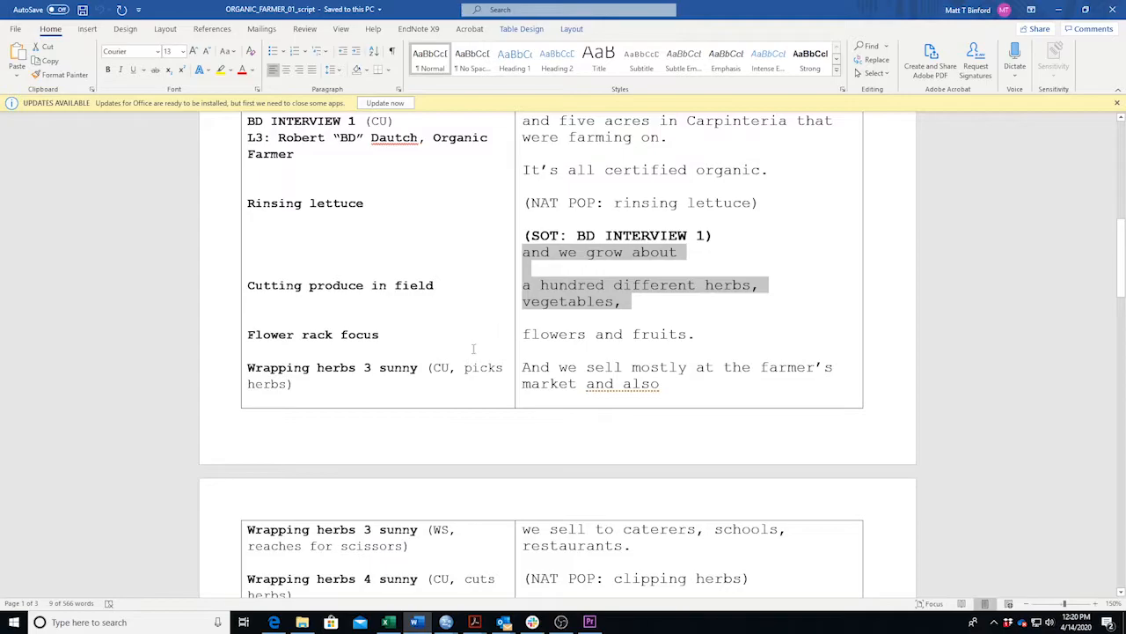
Load Cutting produce in field.mov from 10_BROLL and mark its out point.
key(alt+Tab)
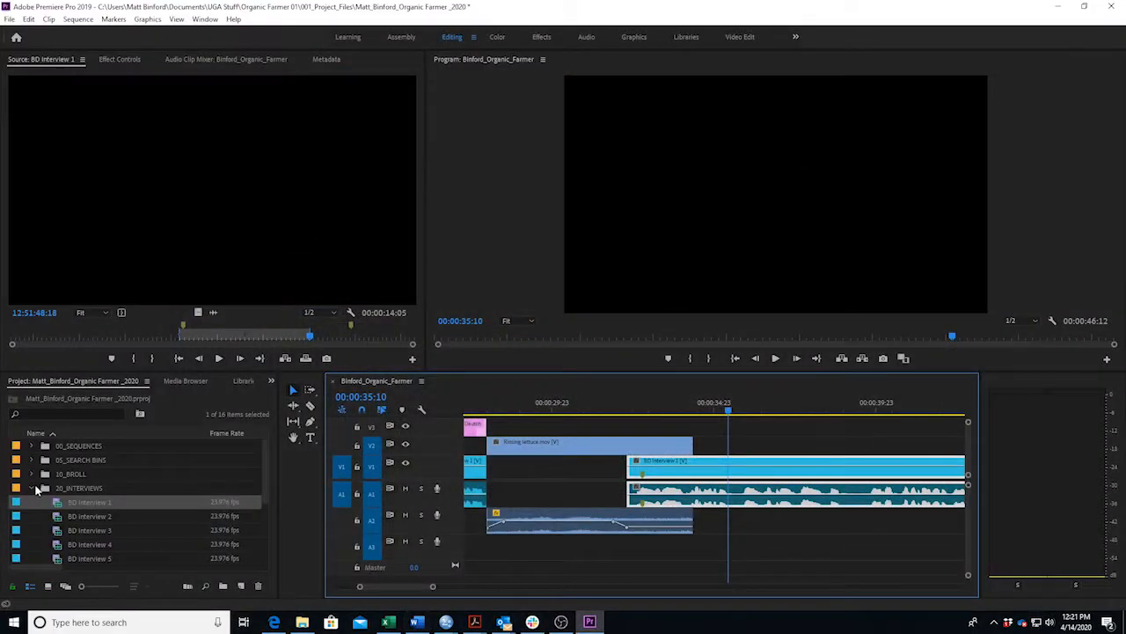
click(32, 488)
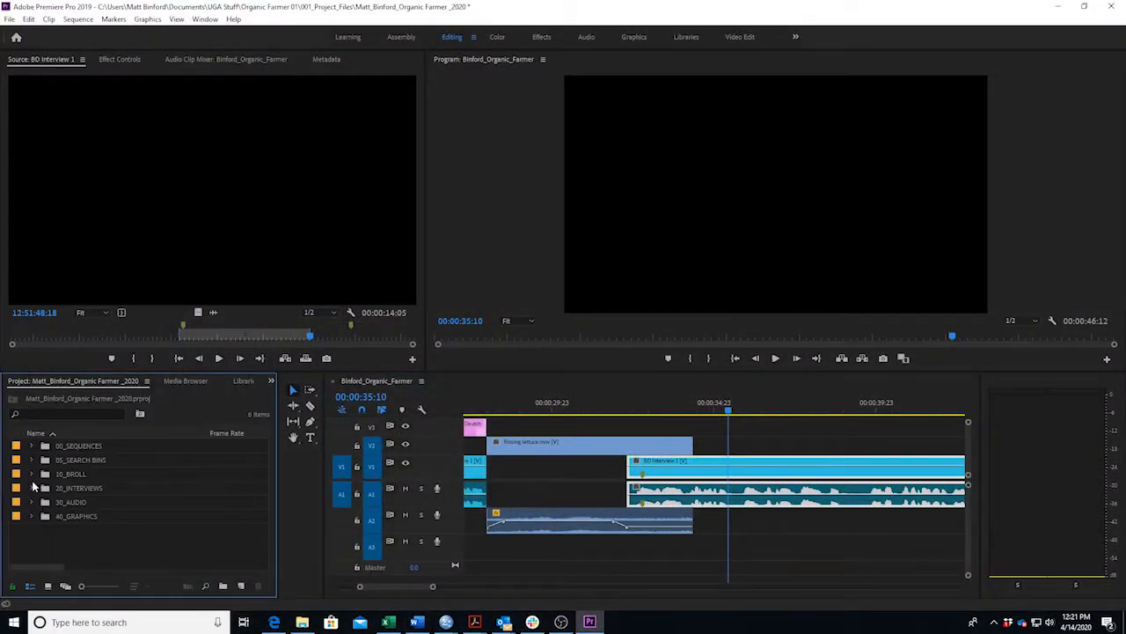
click(32, 474)
scroll(110, 497, down, 3)
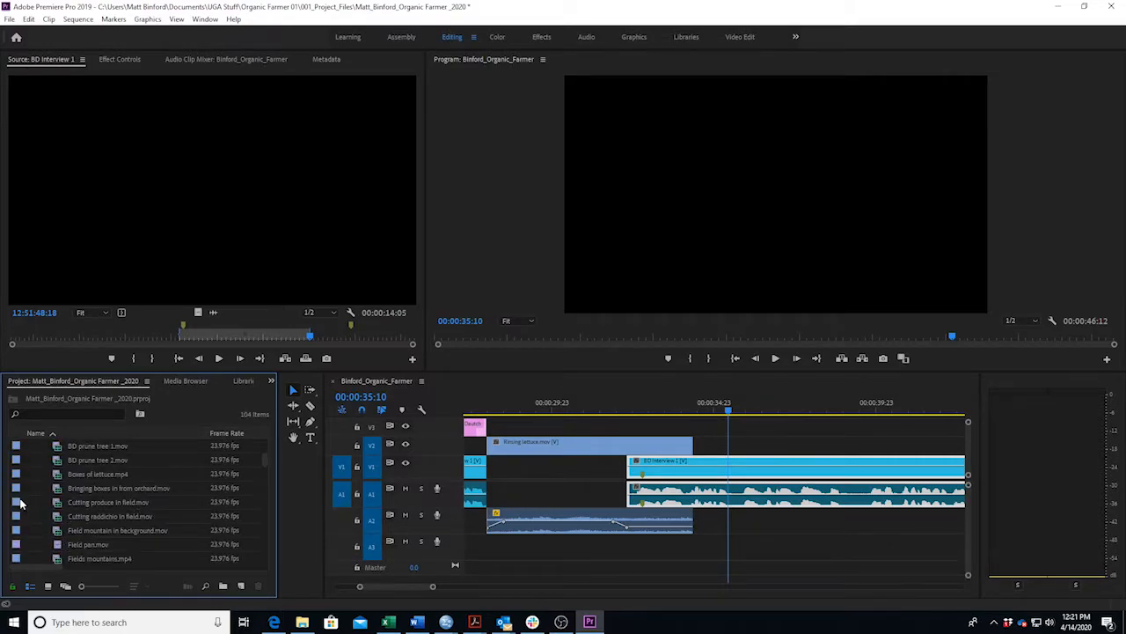
double_click(22, 502)
drag(61, 350, 38, 398)
key(space)
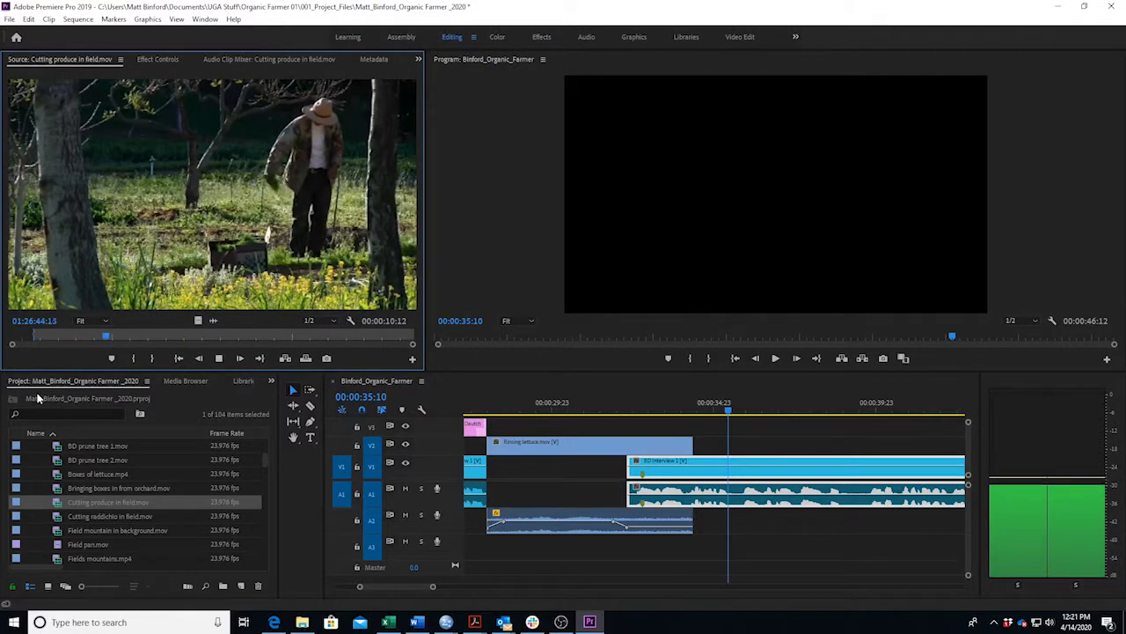
key(space)
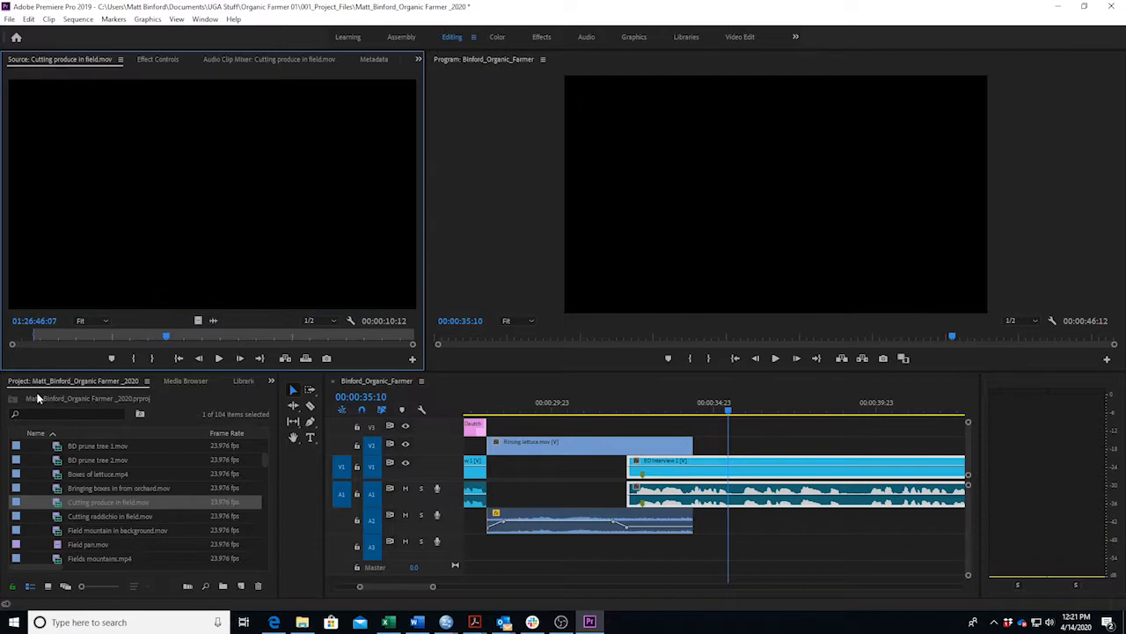
key(o)
Place Cutting produce in field on V2/A2 after Rinsing lettuce and trim it to end at 00:00:37:11.
drag(144, 249, 700, 455)
click(417, 622)
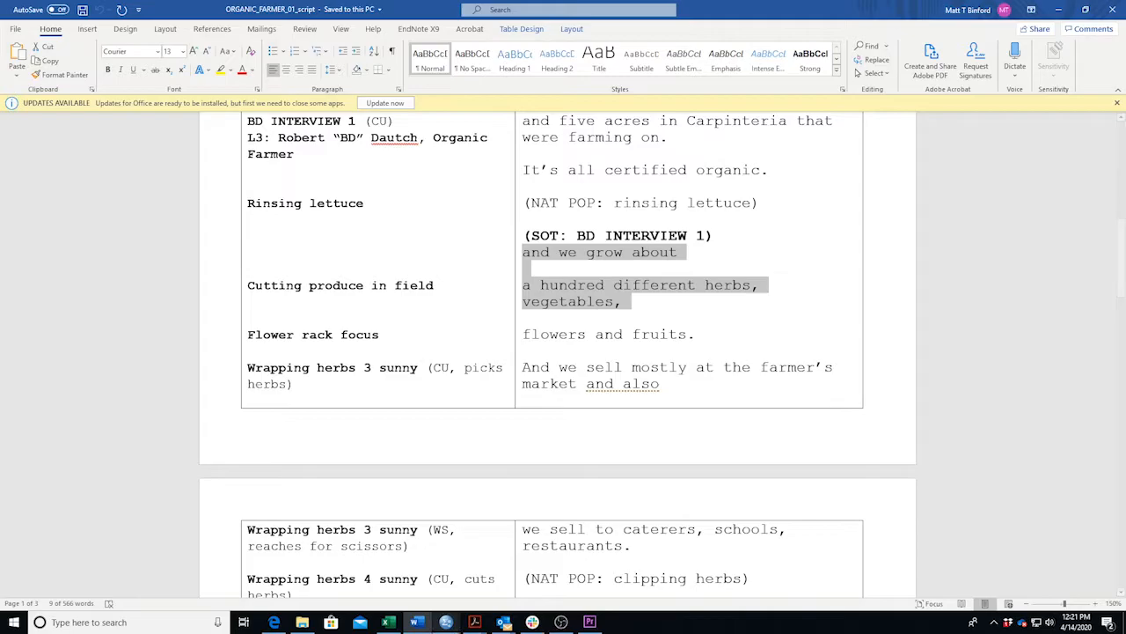
click(590, 623)
drag(729, 416, 694, 418)
key(space)
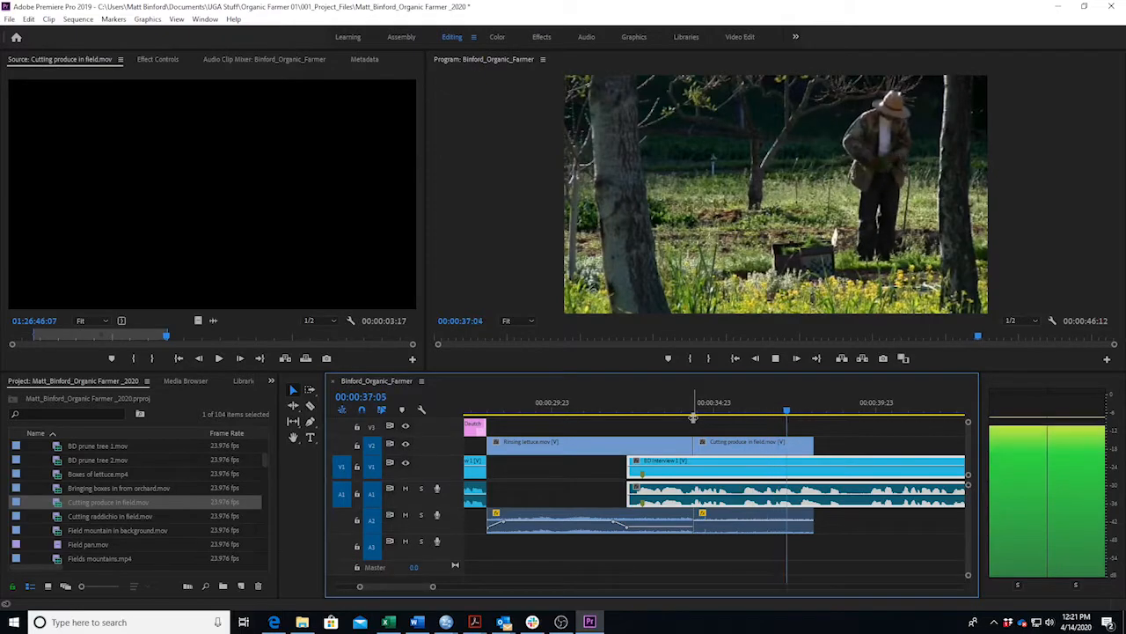
key(space)
drag(800, 447, 796, 447)
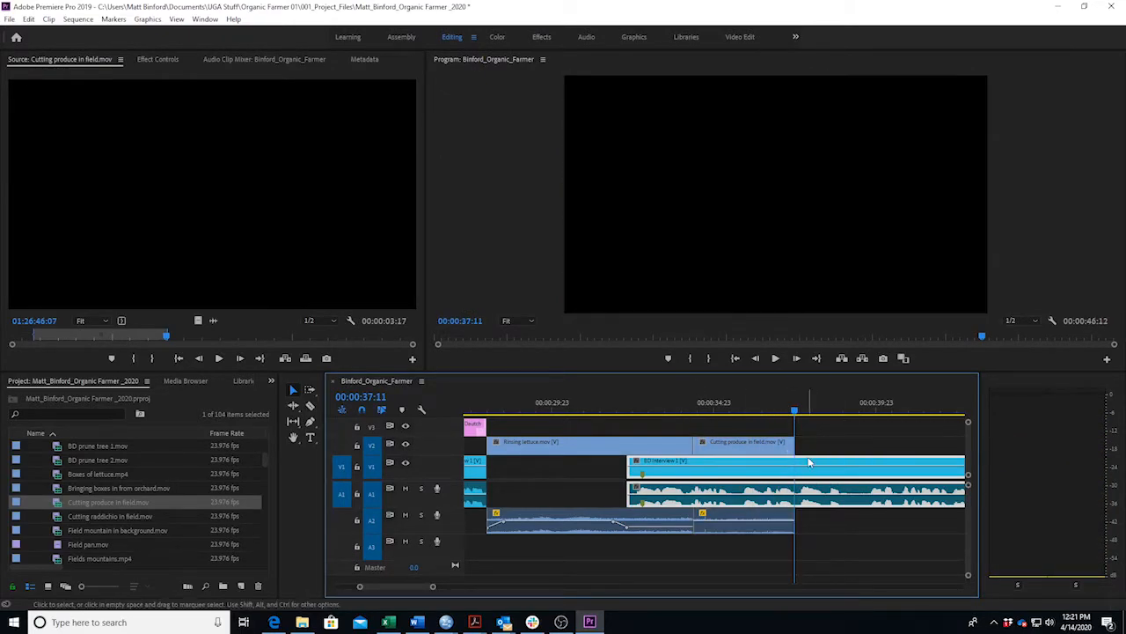
click(417, 622)
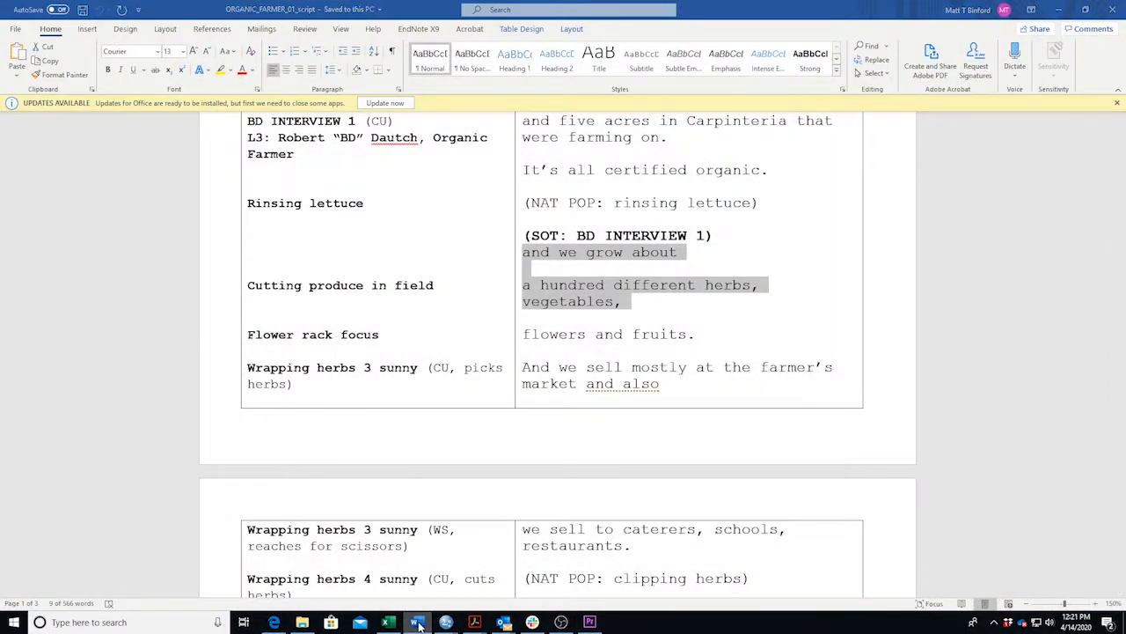
Load Flower rack focus.mov, mark a short out point, and place it on V2 after Cutting produce in field.
key(alt+Tab)
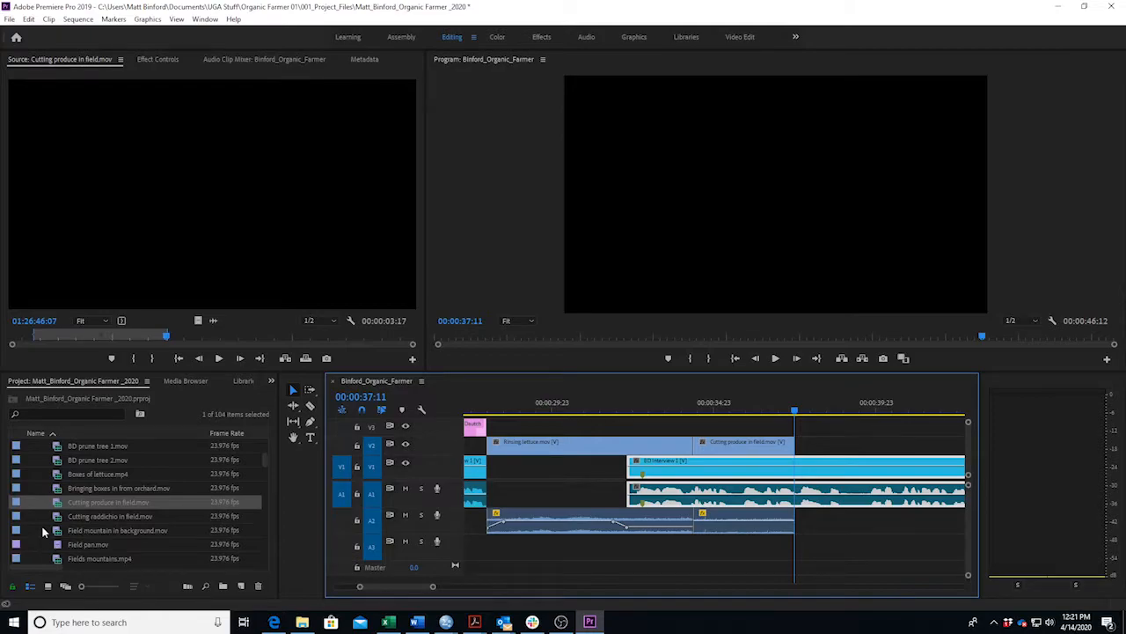
scroll(42, 532, down, 4)
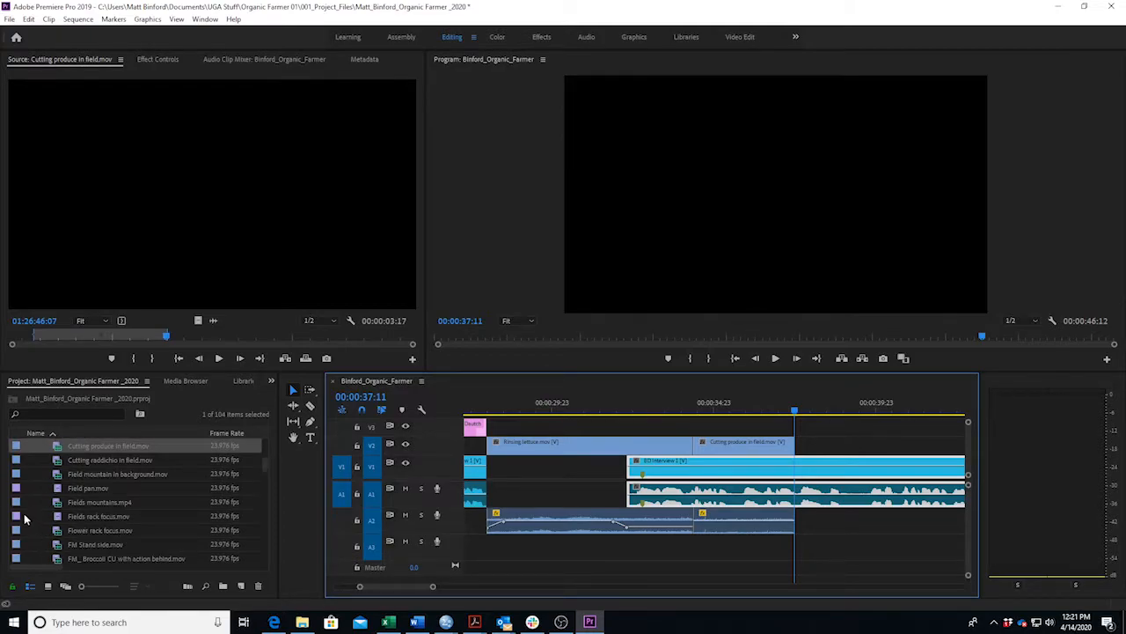
double_click(15, 532)
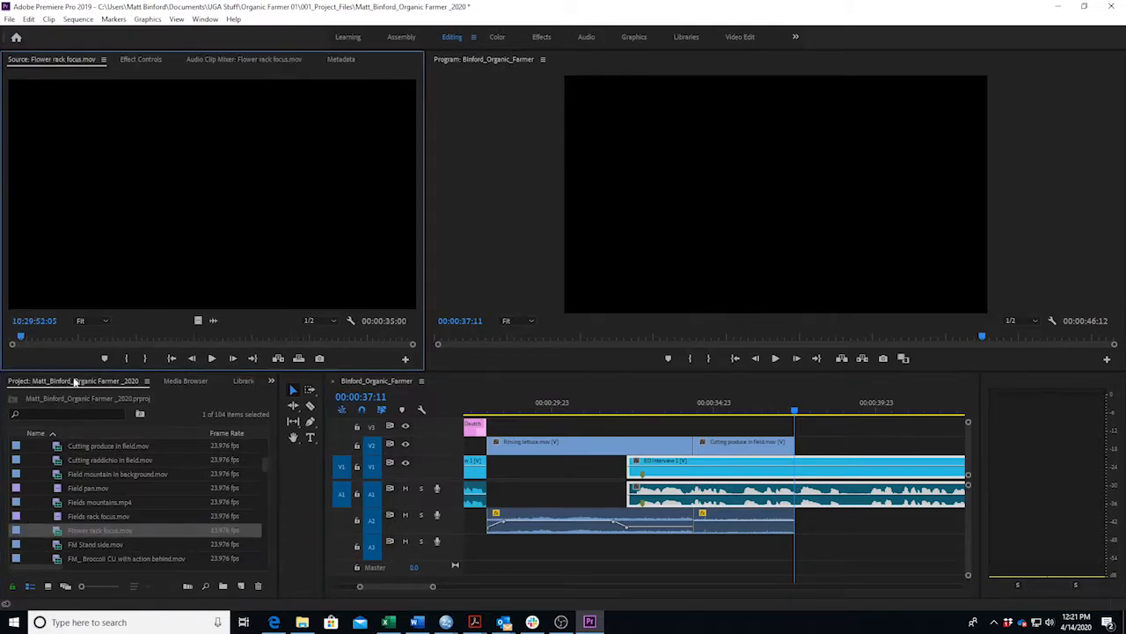
drag(58, 337, 27, 342)
key(space)
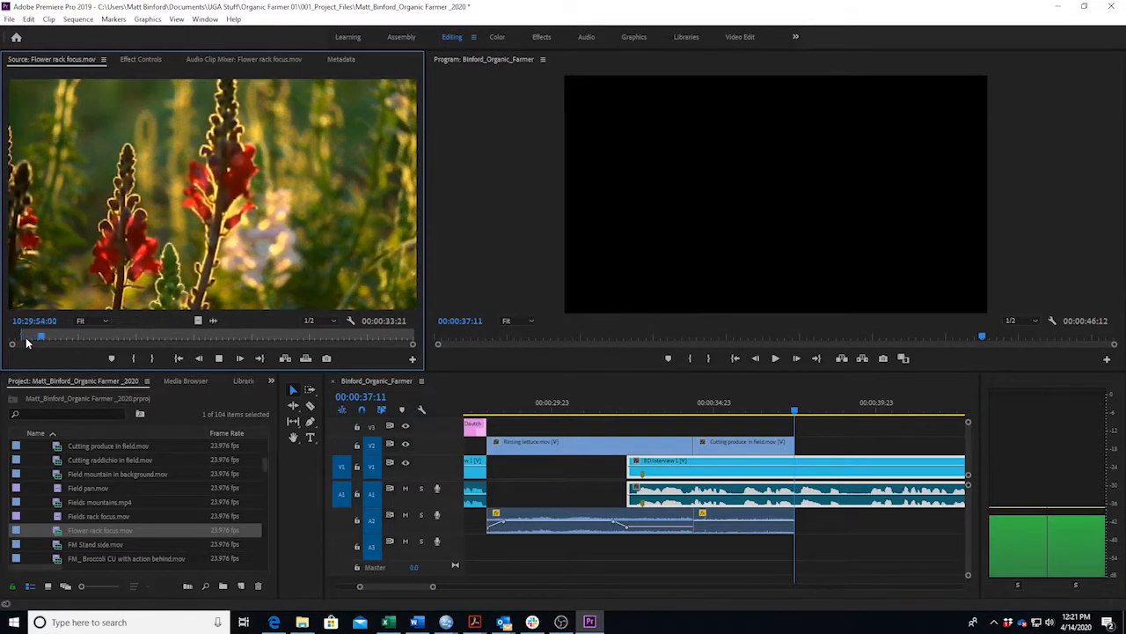
key(space)
key(o)
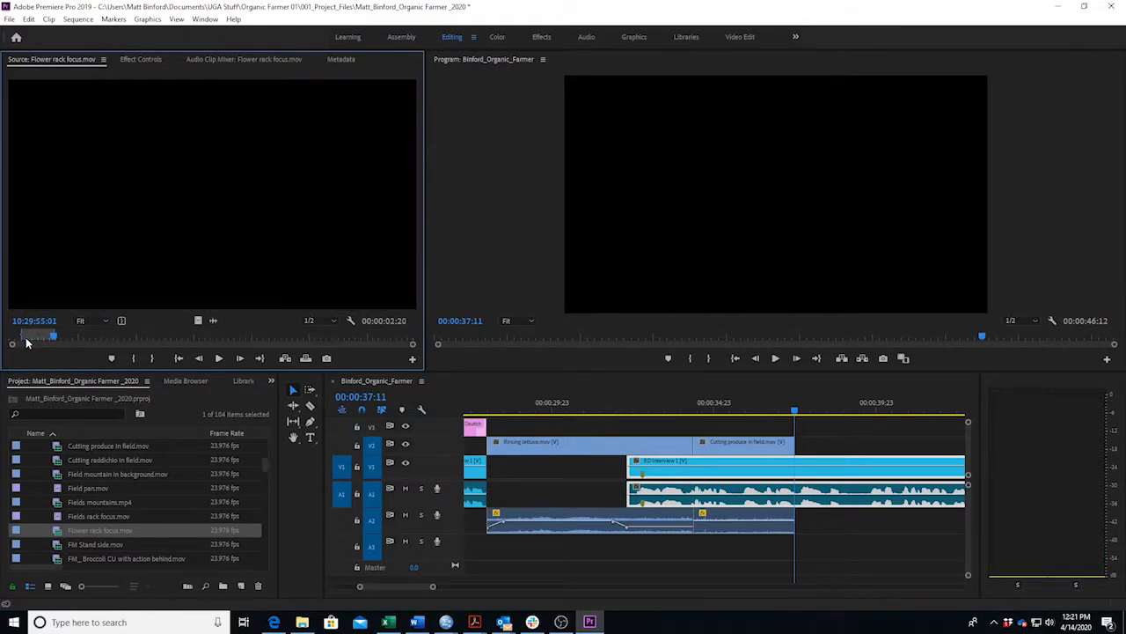
drag(63, 281, 805, 450)
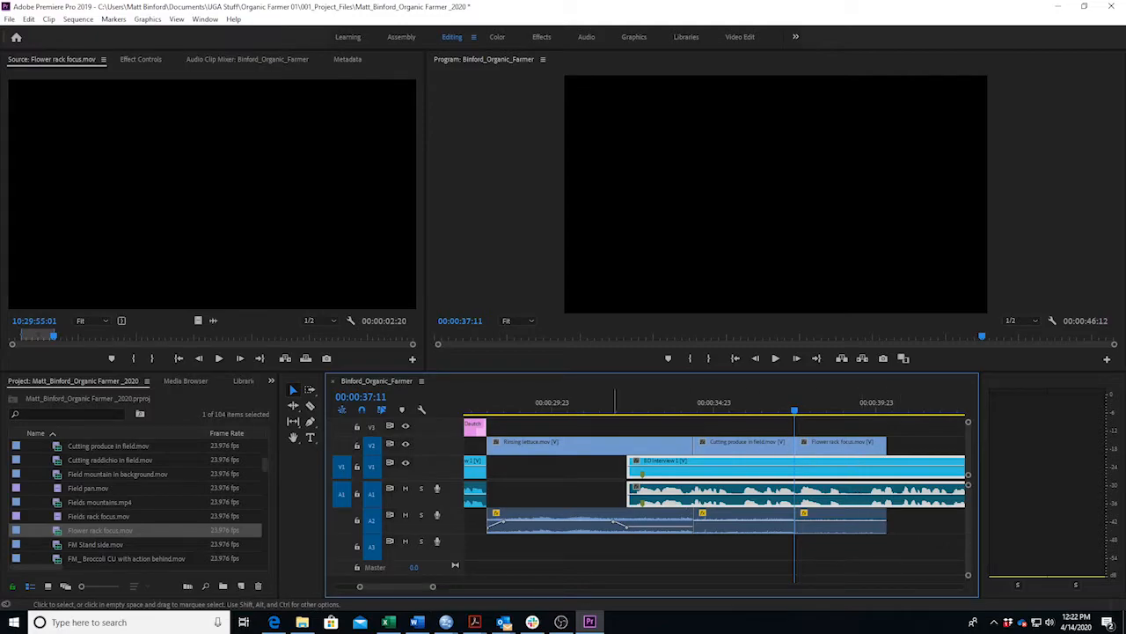
click(417, 622)
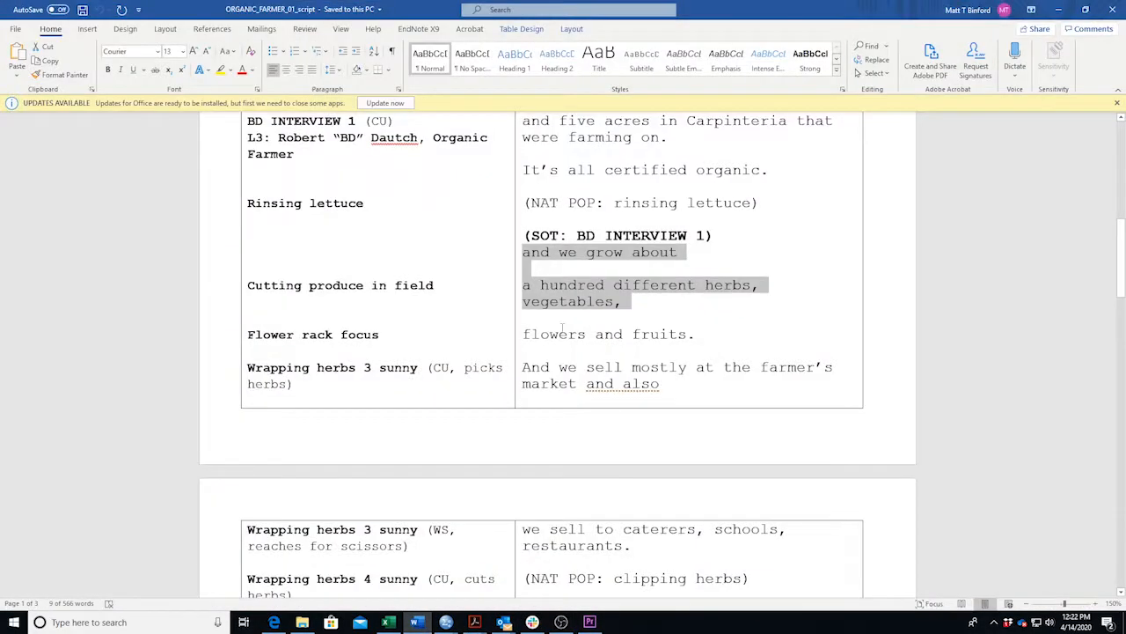
Back in Premiere Pro, play the sequence to review the newly added shot.
click(420, 623)
click(419, 622)
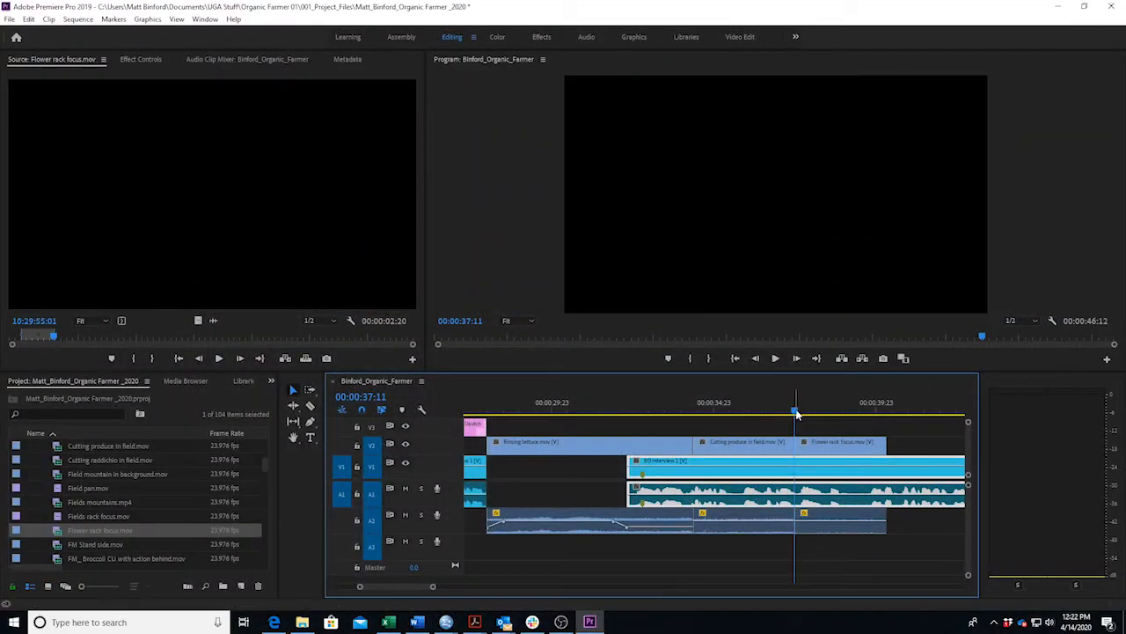
key(space)
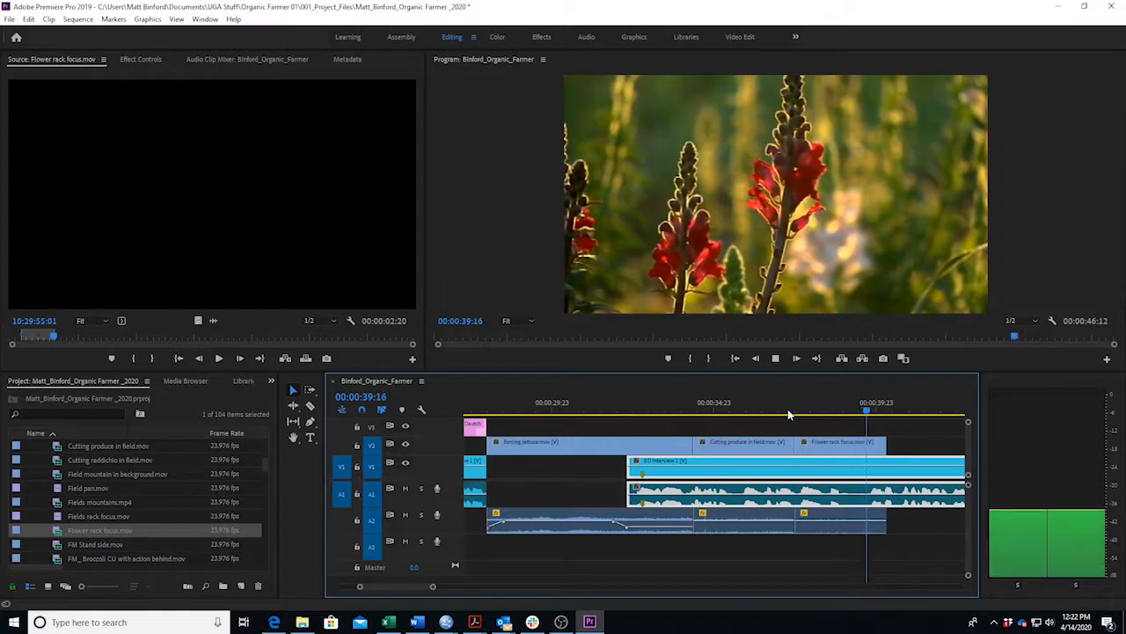
key(space)
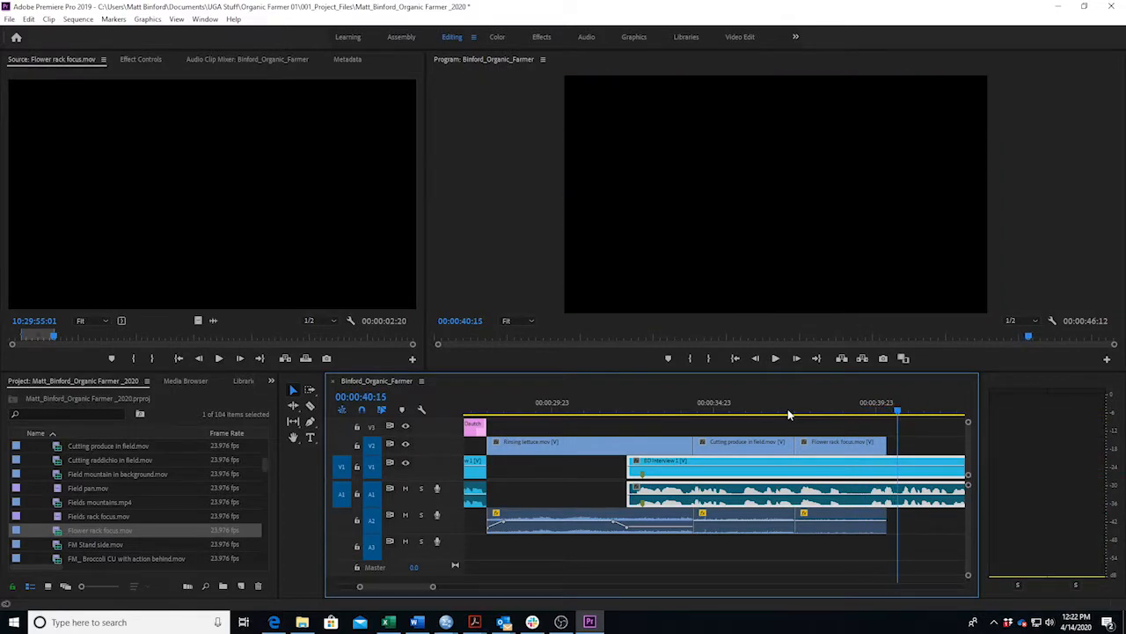
Slip the Flower rack focus clip's content by a few frames with the Slip tool, then replay it.
click(826, 444)
key(y)
drag(829, 445, 785, 411)
key(space)
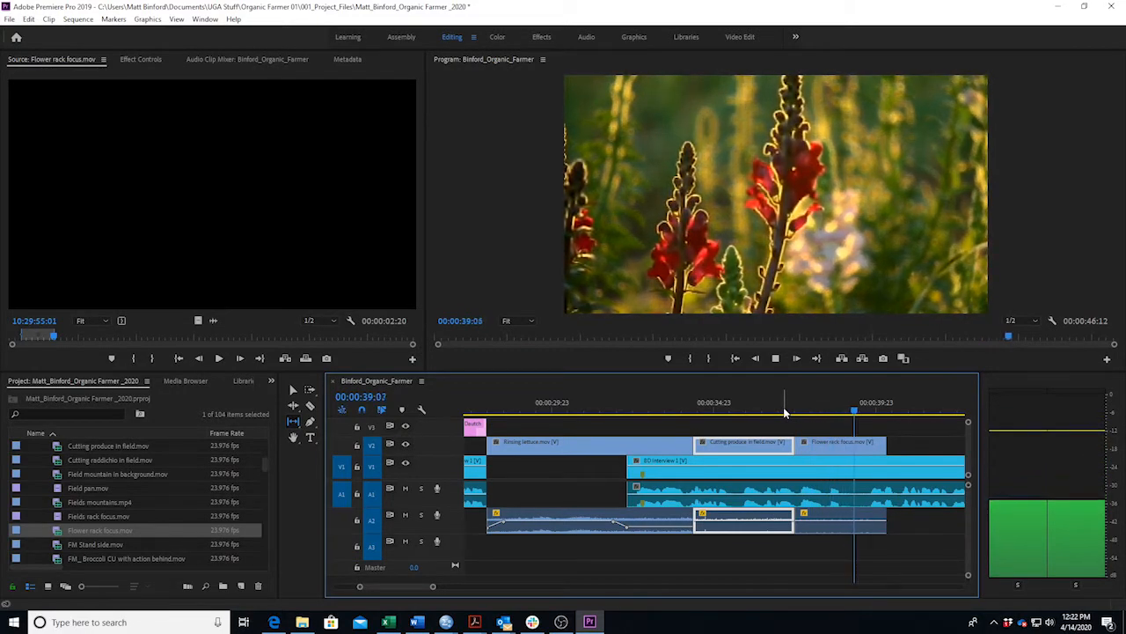
key(space)
Shorten the end of the Flower rack focus shot with the rolling edit tool and replay it.
key(n)
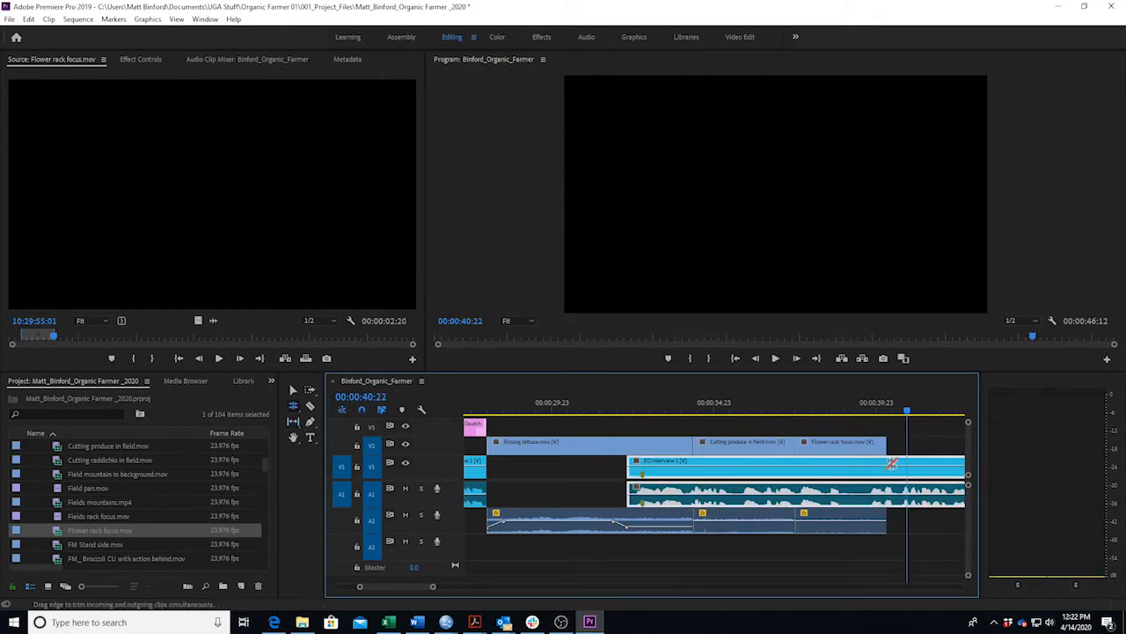
drag(882, 445, 872, 446)
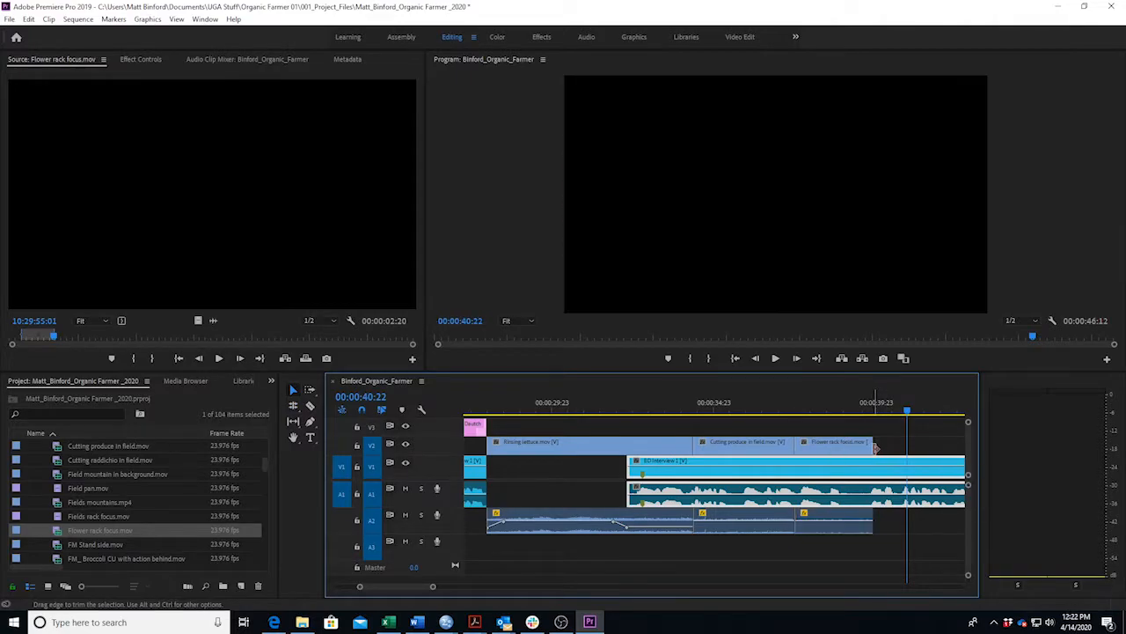
drag(807, 410, 792, 410)
key(space)
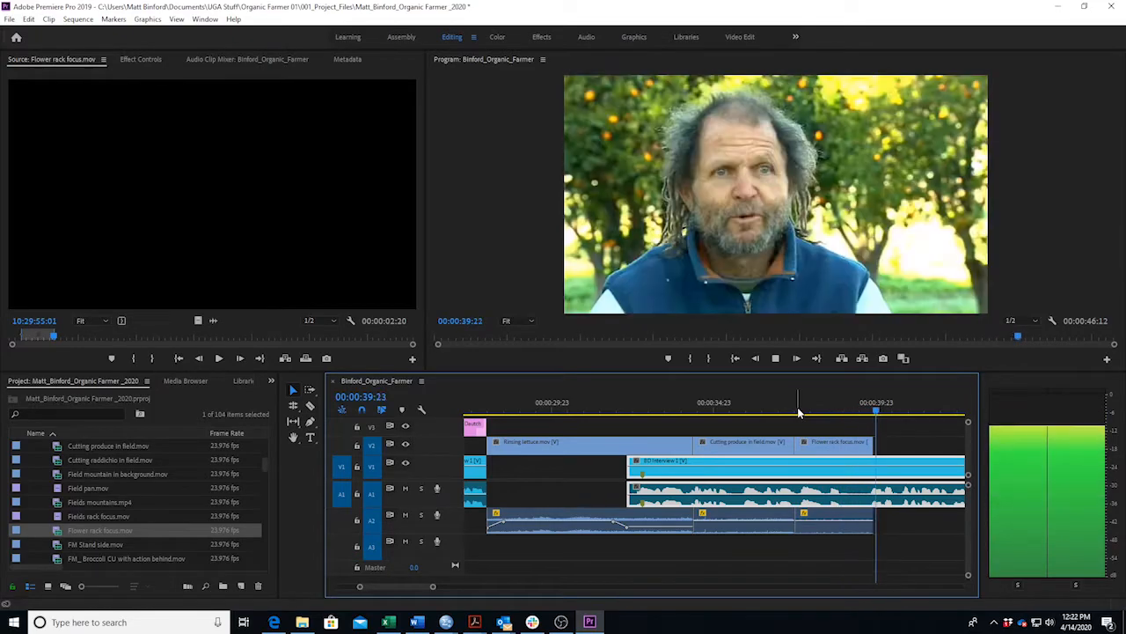
key(space)
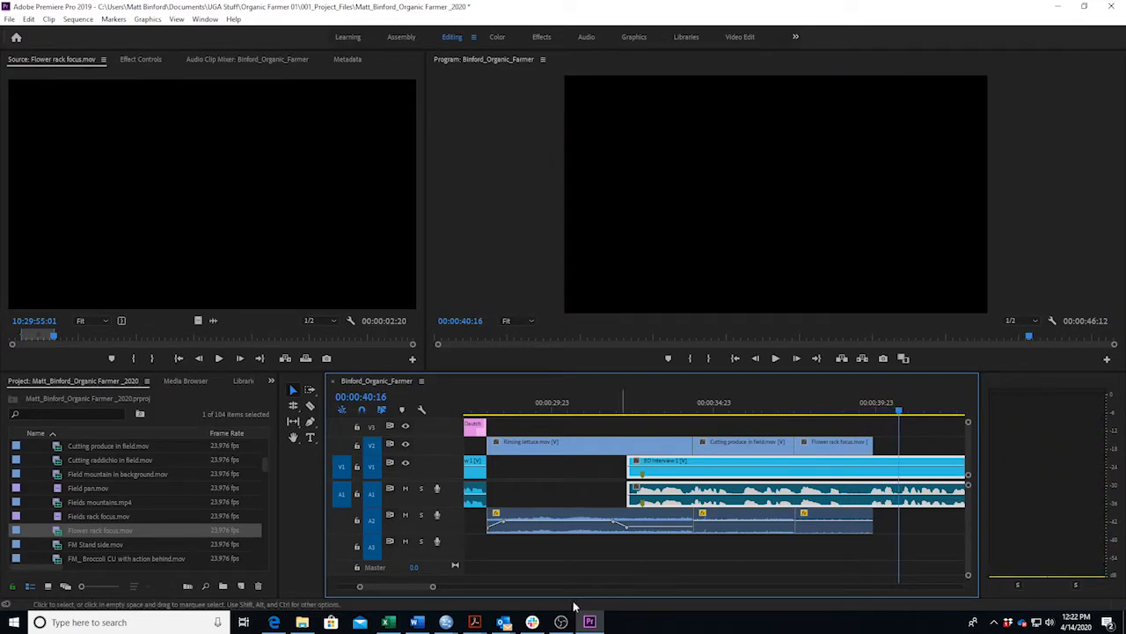
click(417, 622)
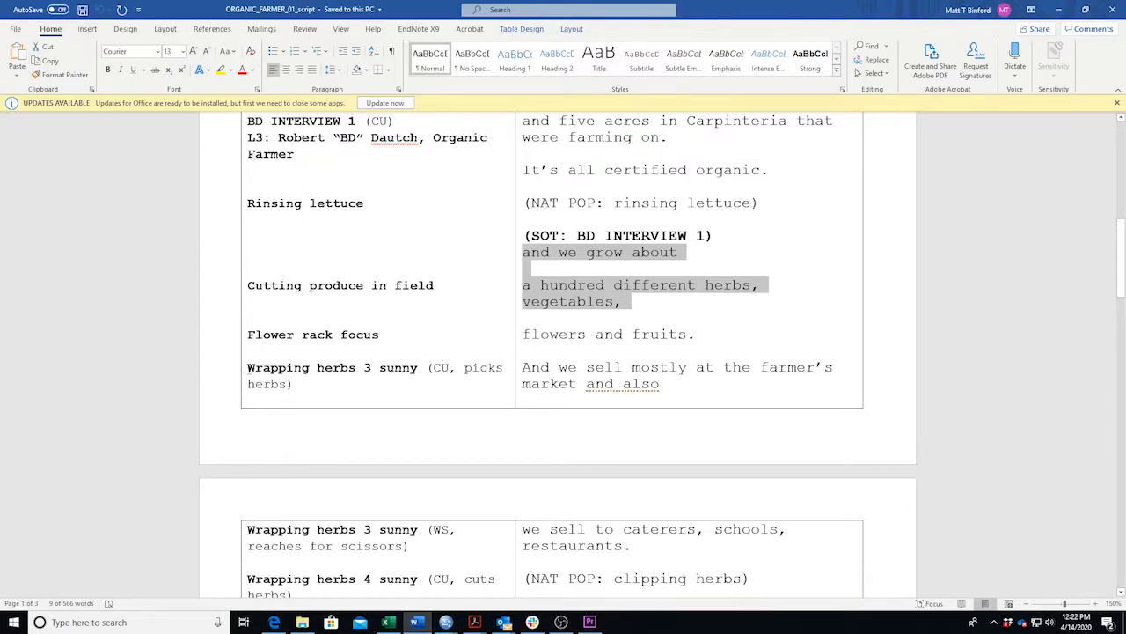
Mark the Wrapping herbs 3 sunny line in the script table, then go back to Premiere Pro.
click(241, 368)
click(274, 368)
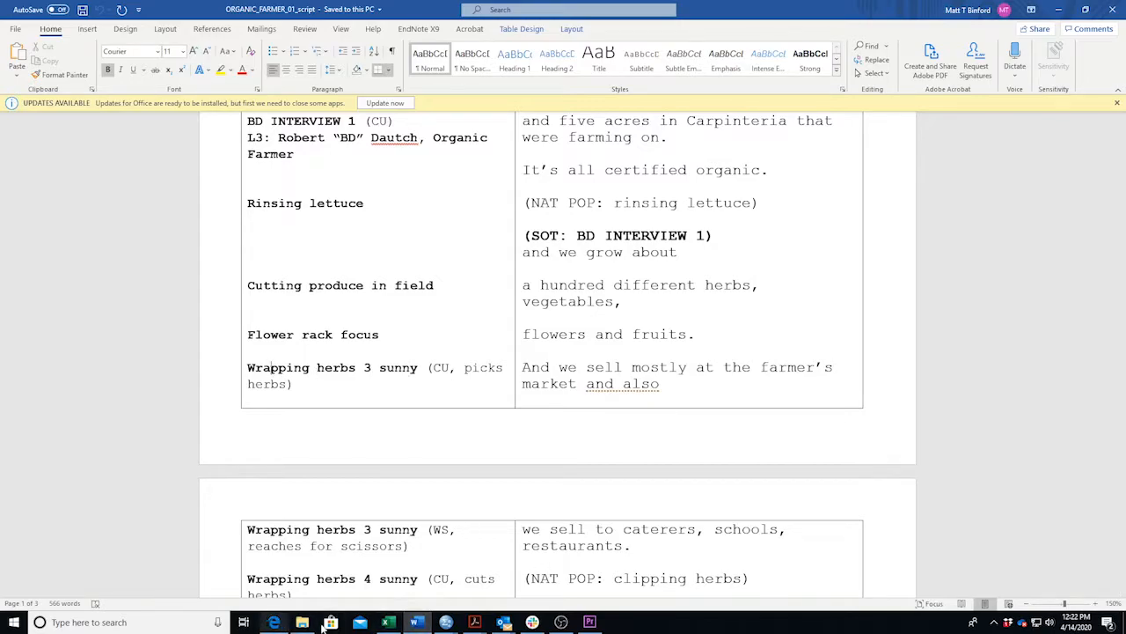
click(418, 623)
scroll(193, 482, down, 10)
scroll(197, 497, down, 10)
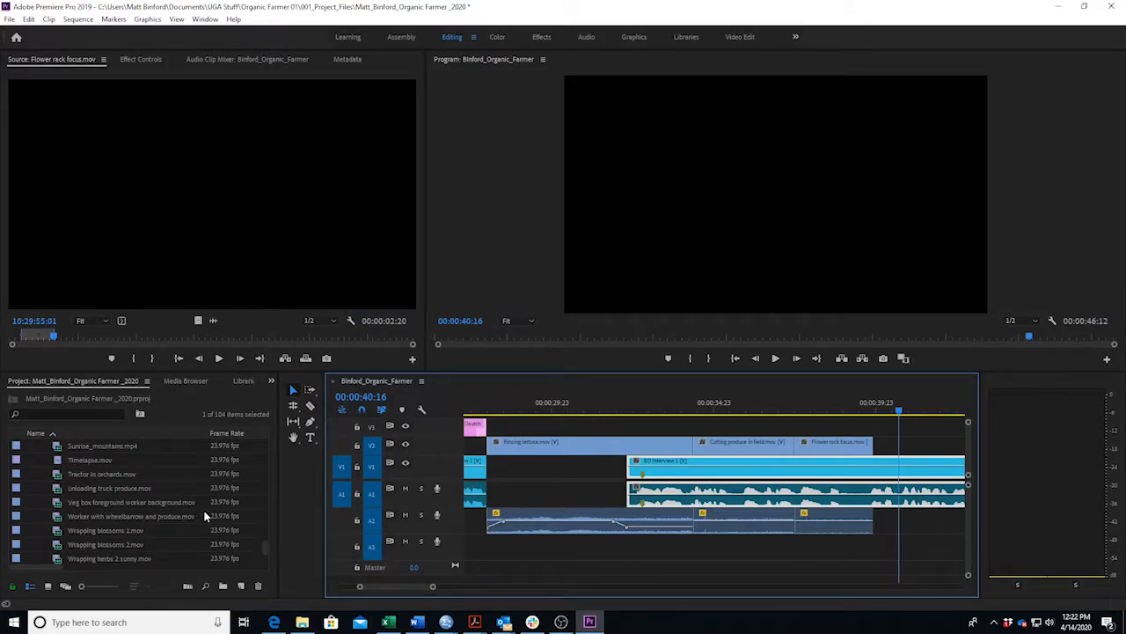
Load Wrapping herbs 3 sunny.mov into the Source monitor and scrub through the footage.
scroll(156, 516, down, 2)
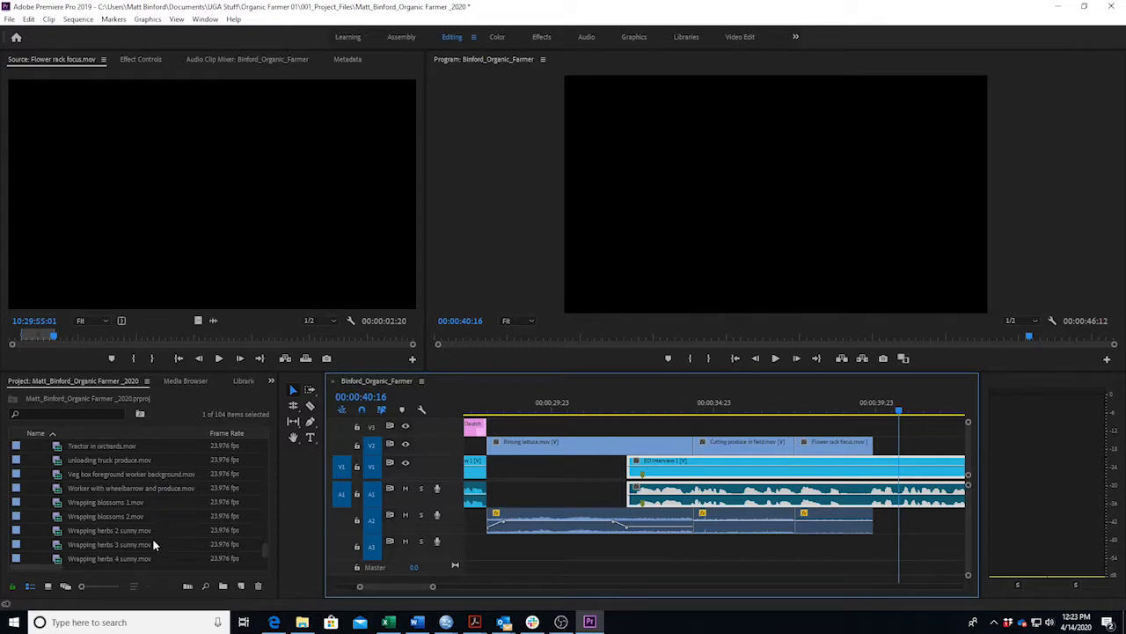
double_click(24, 529)
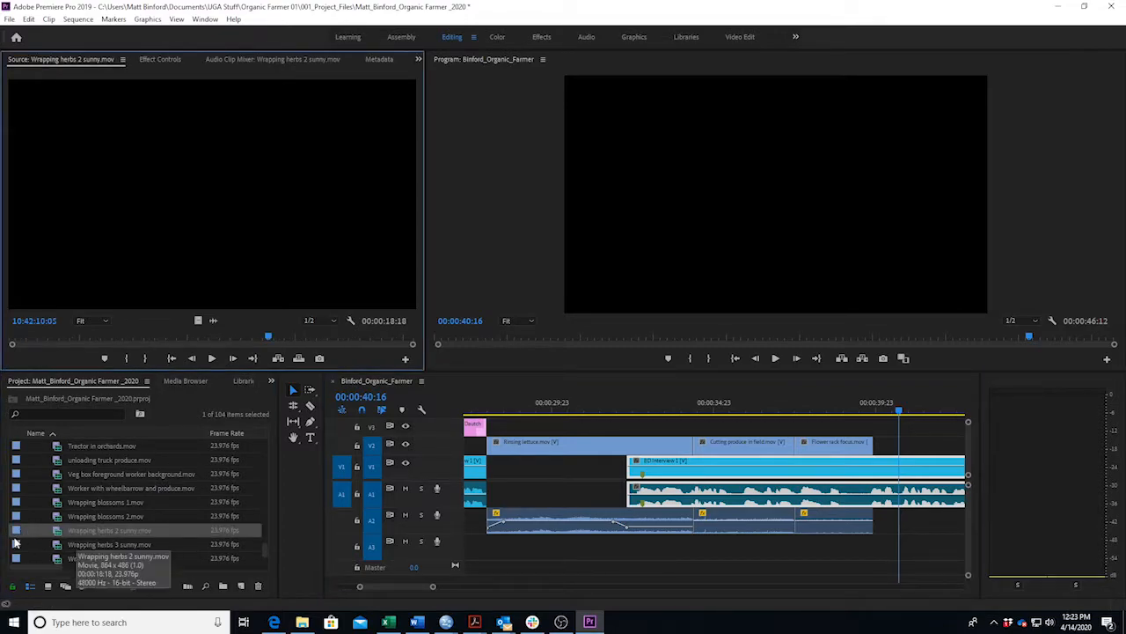
double_click(16, 545)
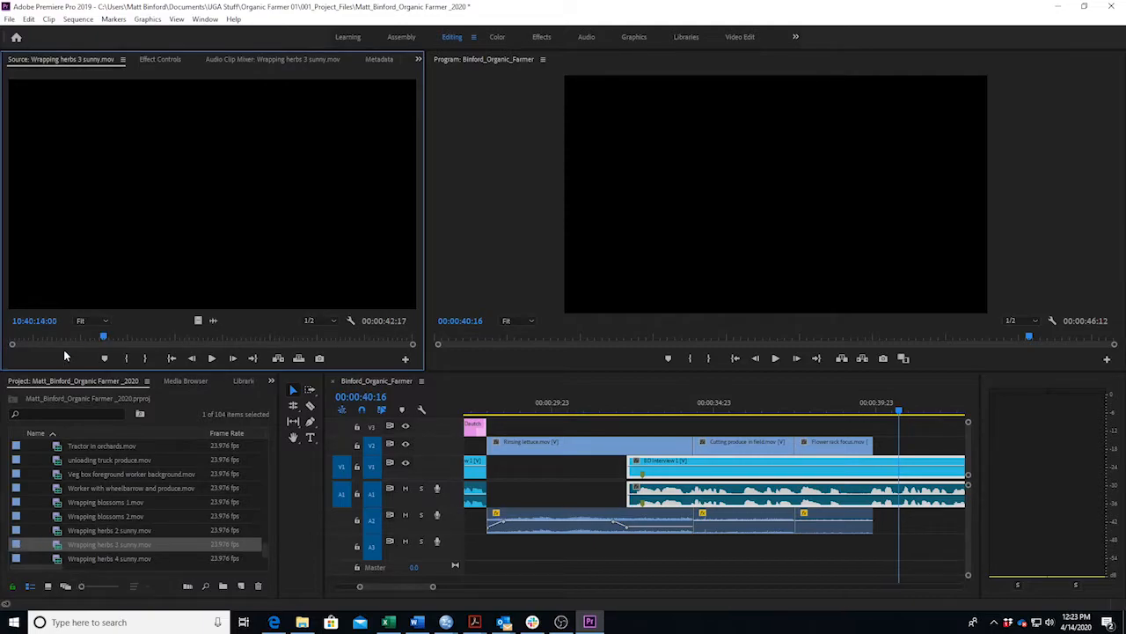
drag(103, 340, 64, 337)
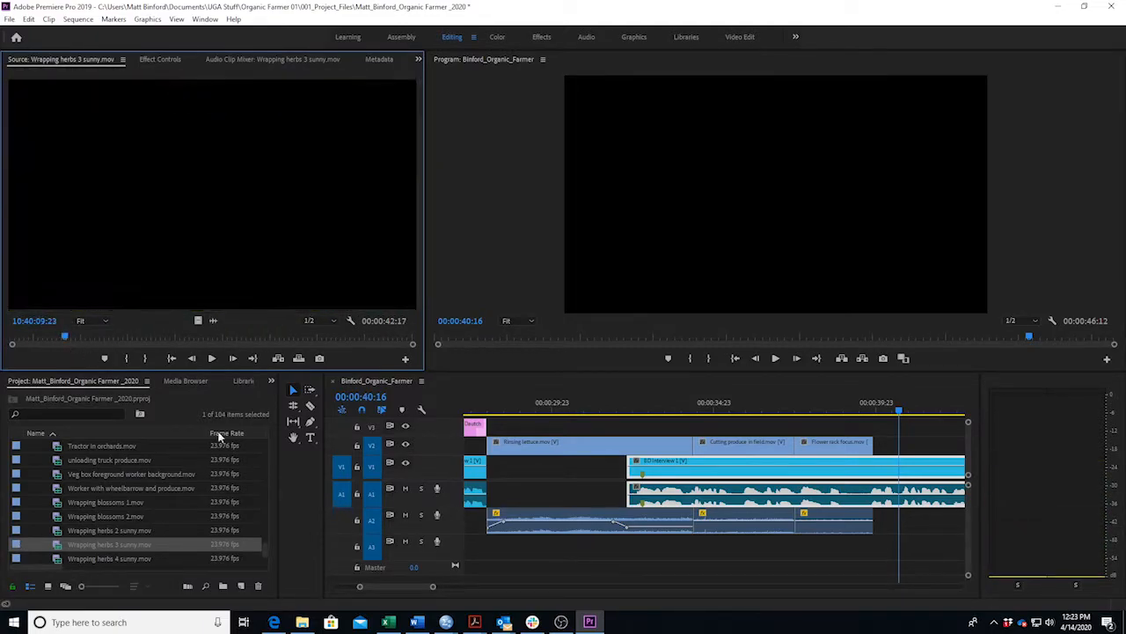
Read the farmer's market and caterers, schools, restaurants narration lines in the script.
click(417, 622)
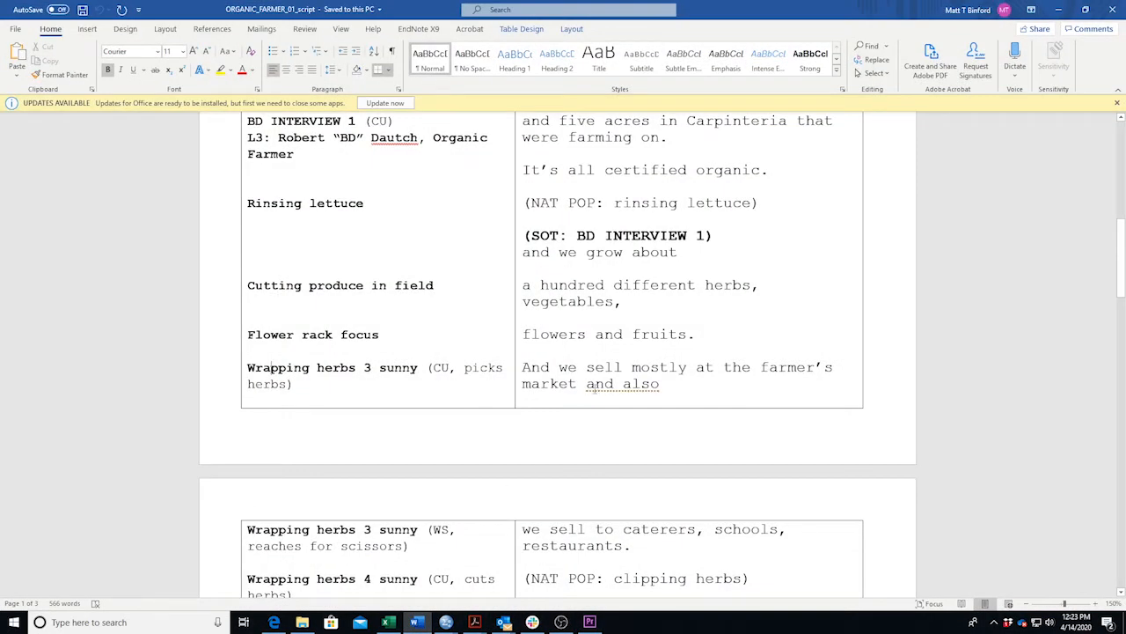
scroll(576, 400, down, 2)
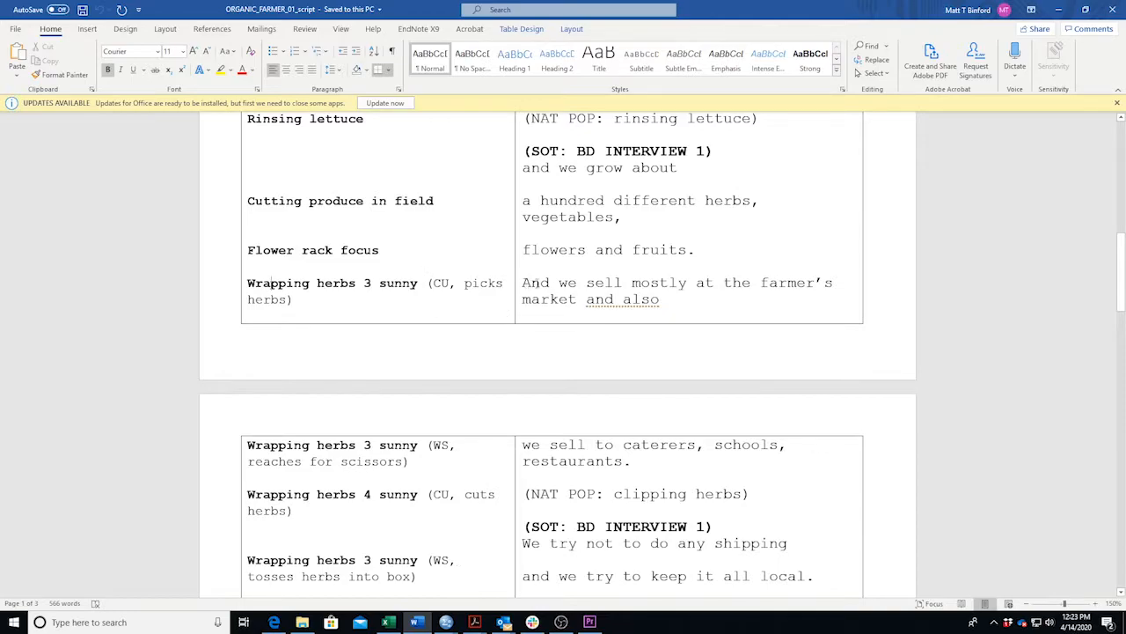
triple_click(668, 304)
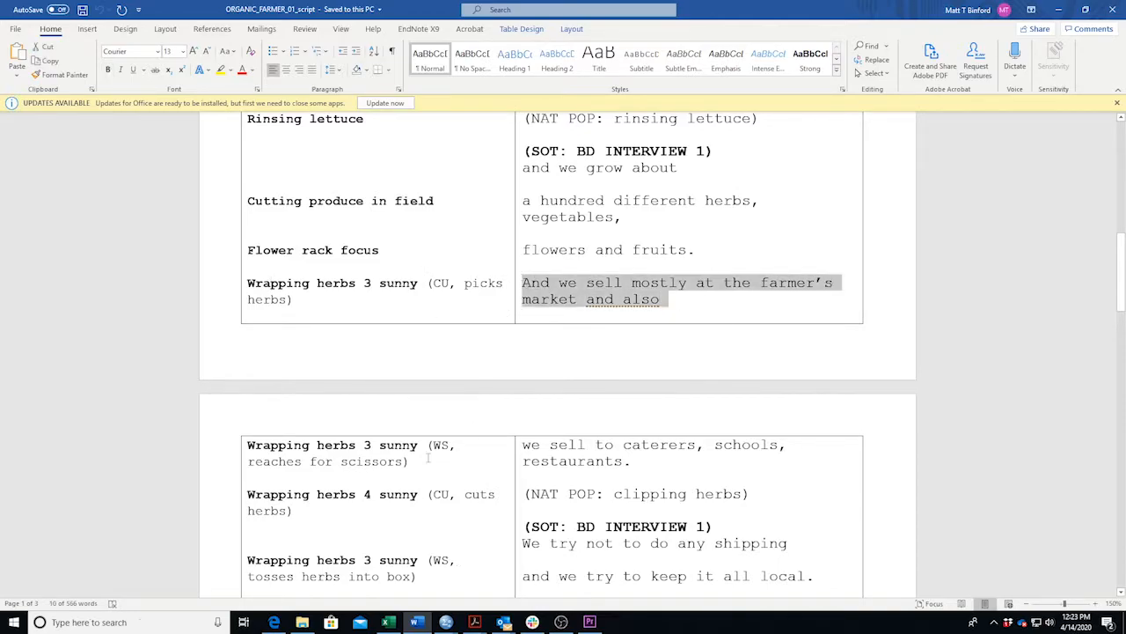
drag(525, 445, 623, 461)
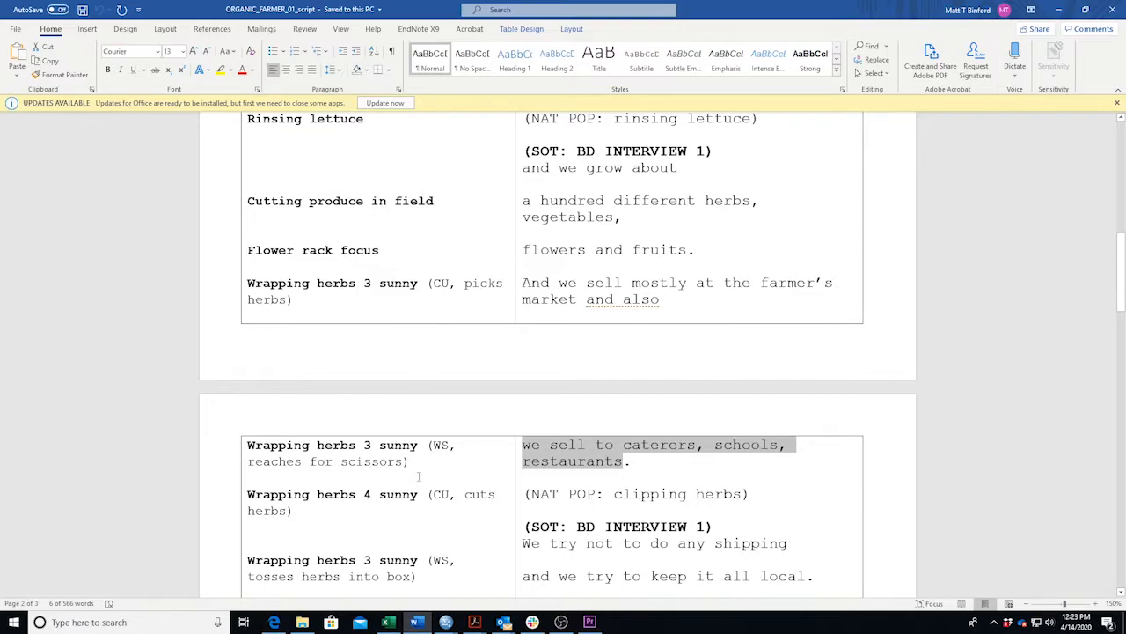
double_click(267, 509)
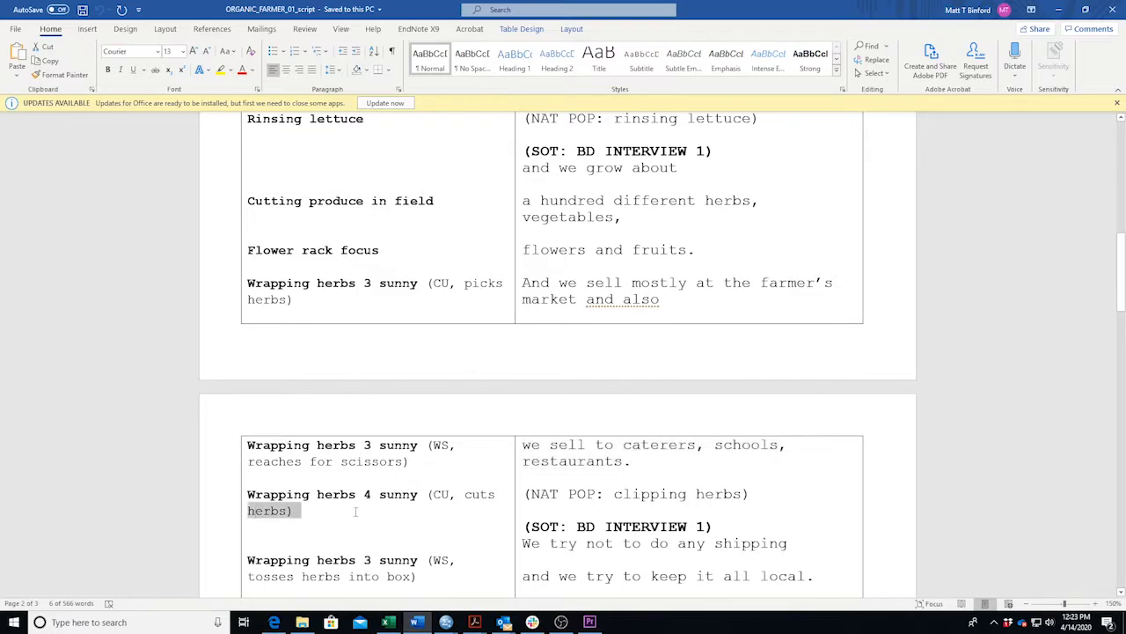
click(303, 495)
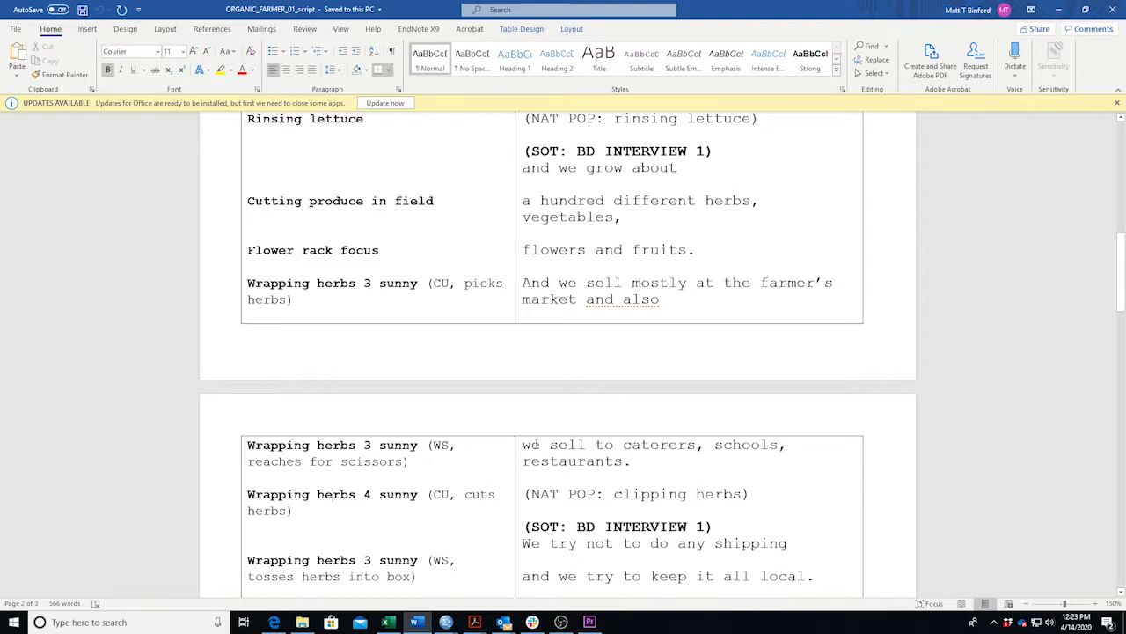
Review the BD interview 3 heading and the shipping and keeping it local lines.
scroll(548, 409, down, 5)
scroll(551, 410, down, 12)
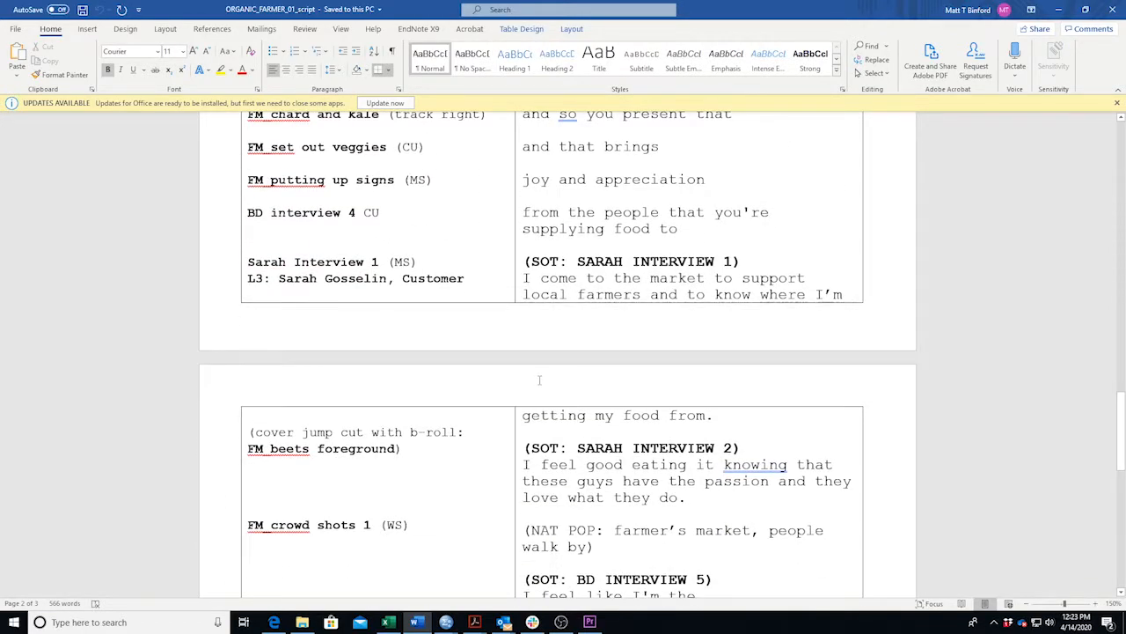
scroll(539, 379, up, 14)
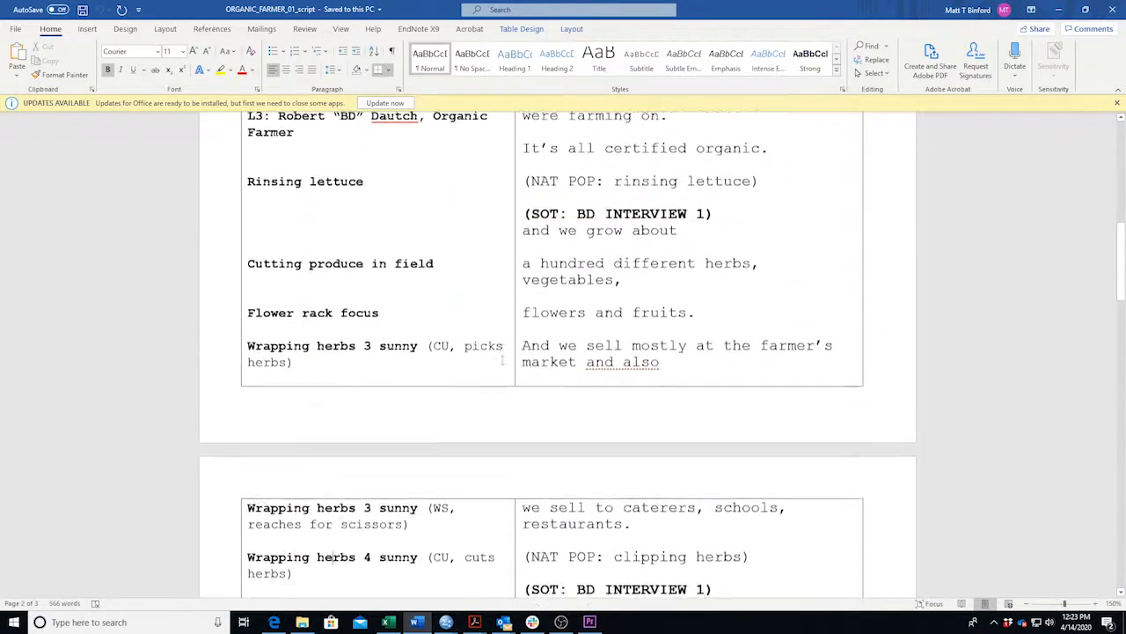
scroll(503, 359, up, 1)
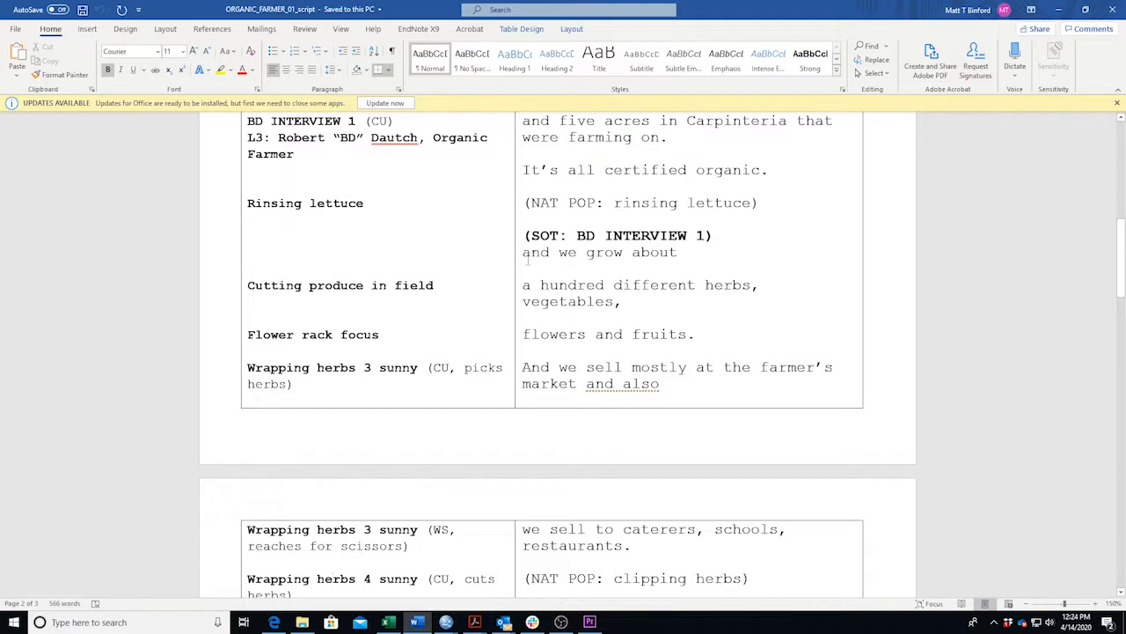
scroll(516, 261, up, 5)
scroll(526, 373, down, 7)
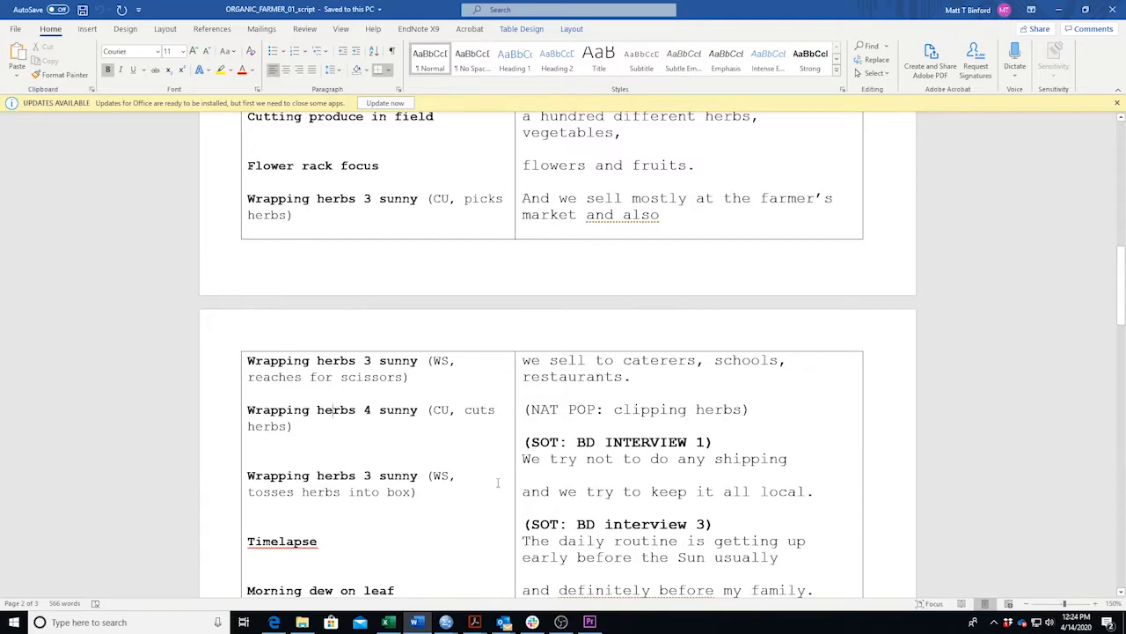
drag(259, 521, 669, 523)
click(668, 525)
drag(527, 524, 539, 525)
drag(692, 461, 674, 502)
click(606, 498)
Set an Out point on Wrapping herbs 3 sunny and place the close-up on V2 after Flower rack focus.
click(416, 624)
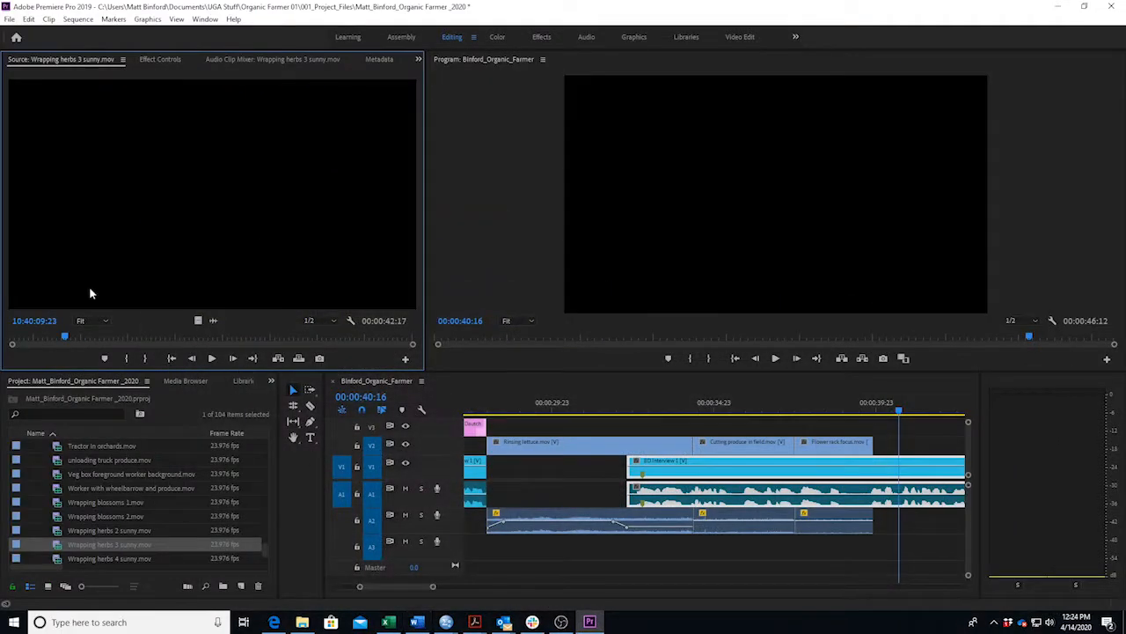
drag(70, 343, 5, 338)
key(space)
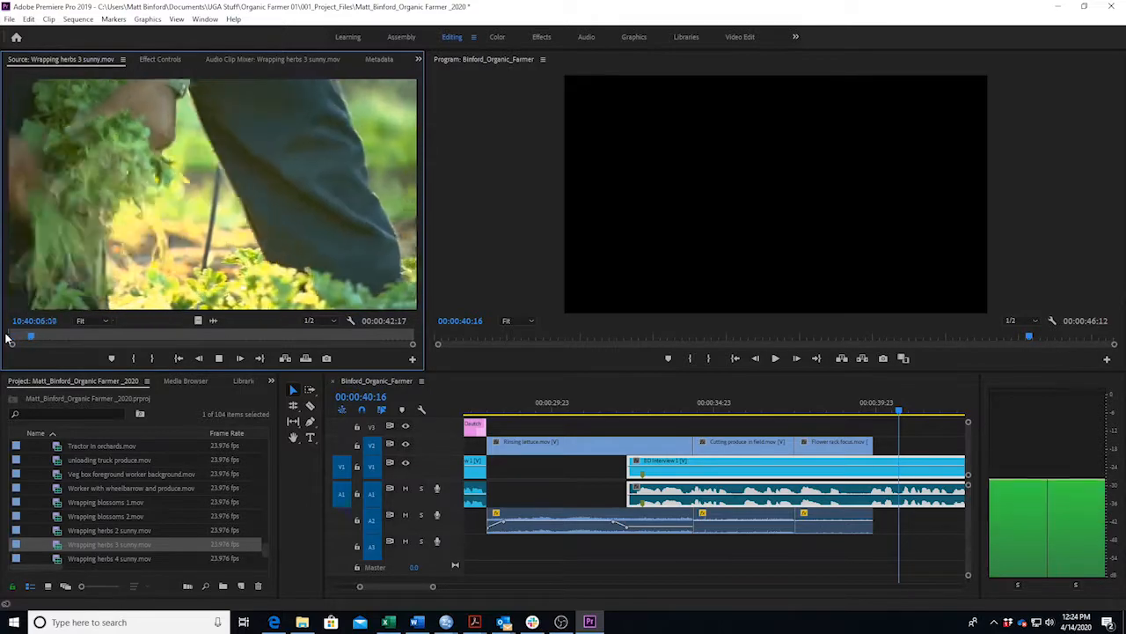
key(space)
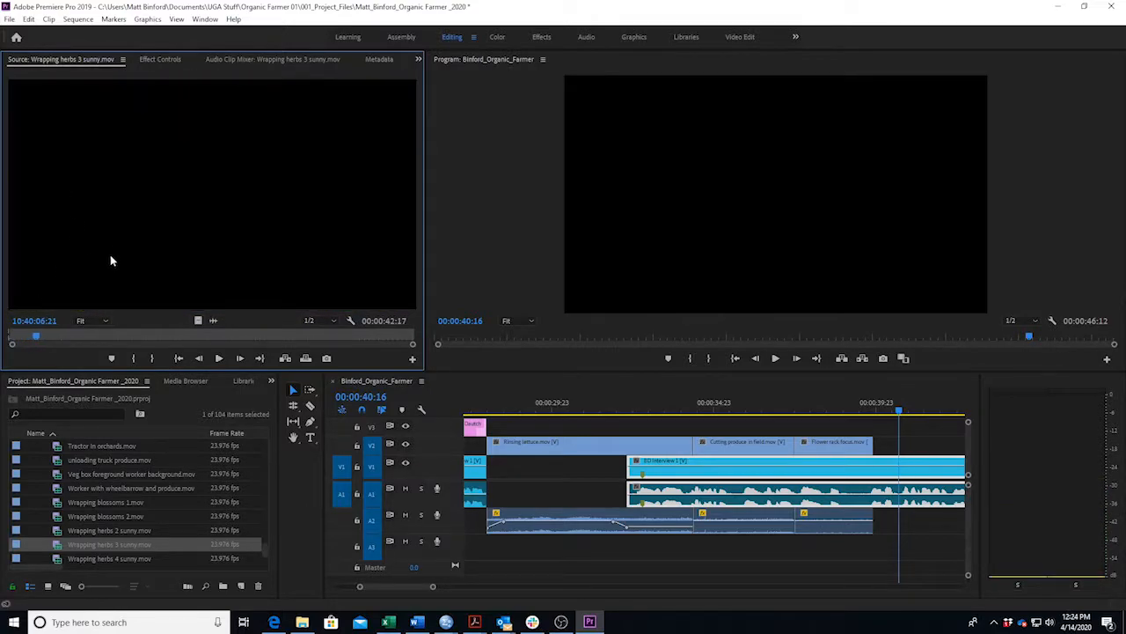
drag(103, 240, 347, 266)
key(o)
drag(164, 235, 878, 442)
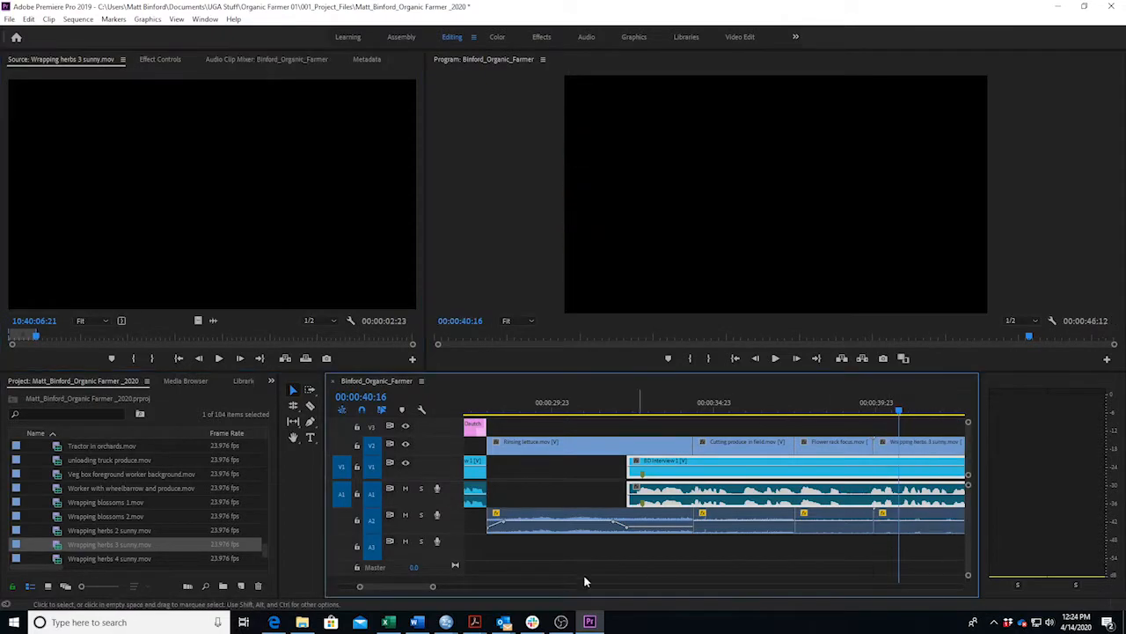
mouse_move(416, 583)
mouse_down()
mouse_move(426, 585)
mouse_move(399, 585)
mouse_up()
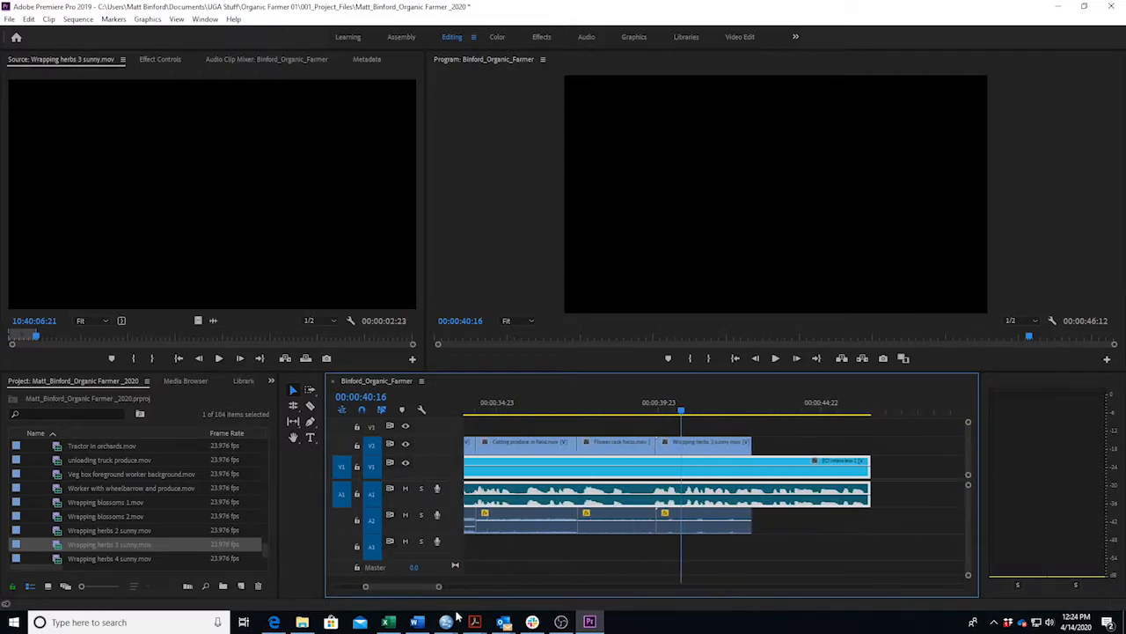
Review the new herbs shot and extend its end to the playhead, about 00:00:43:04.
click(417, 622)
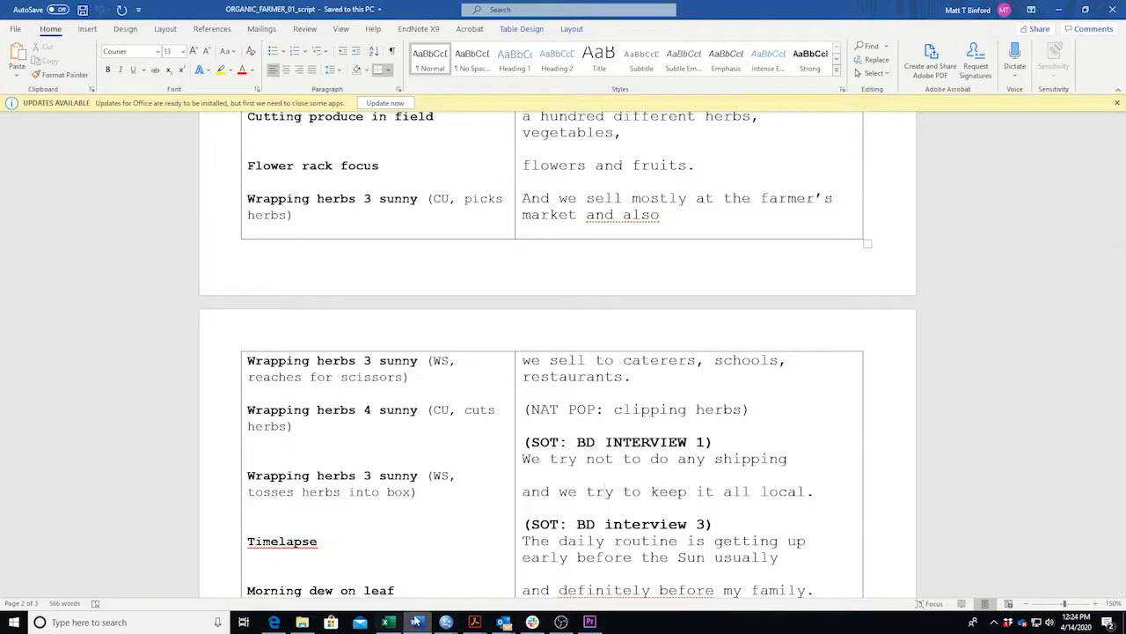
click(590, 622)
drag(682, 412, 652, 418)
key(space)
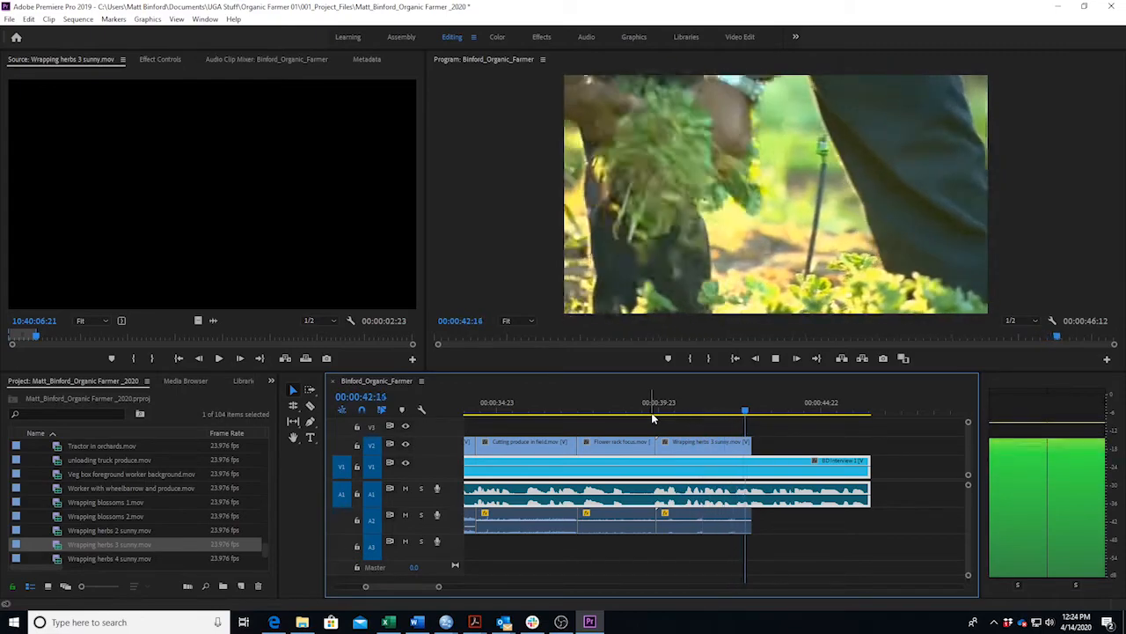
key(space)
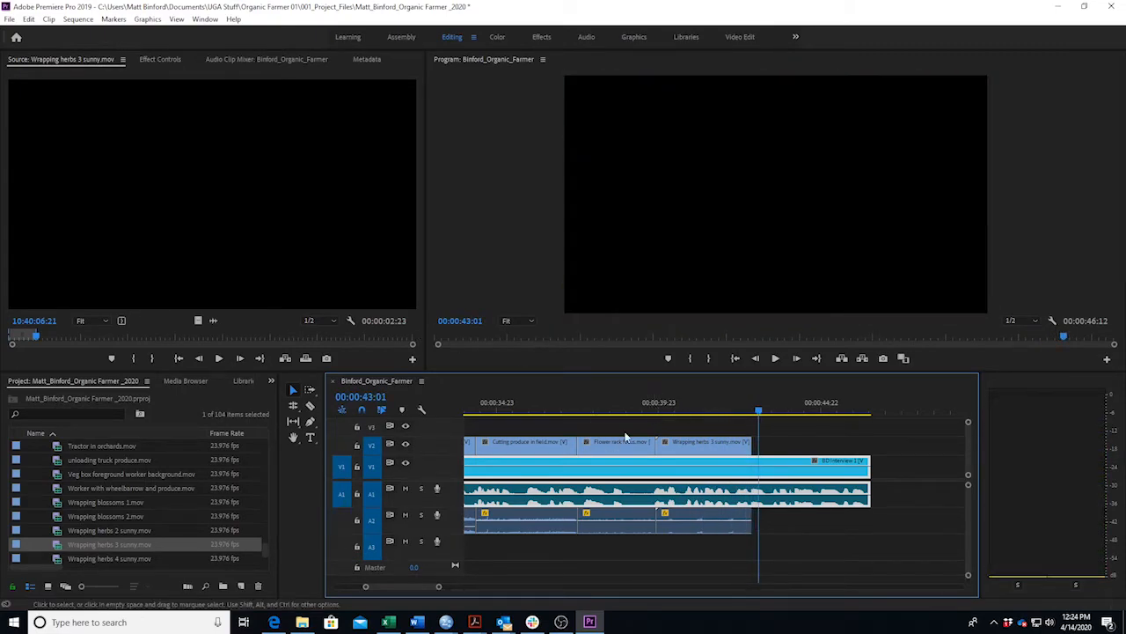
click(728, 403)
key(space)
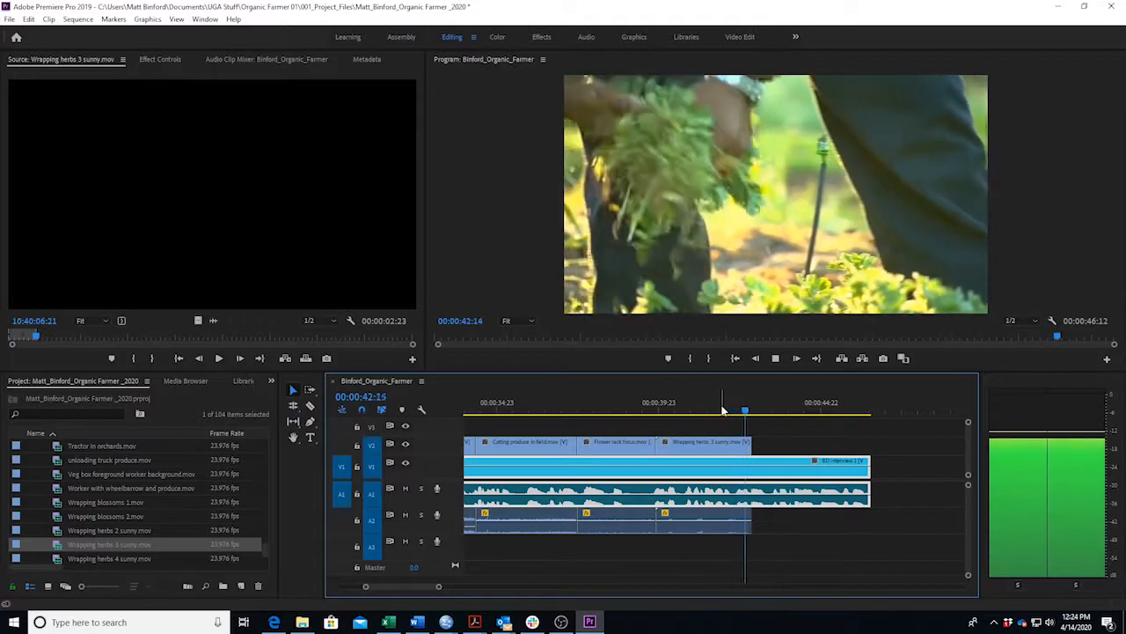
key(space)
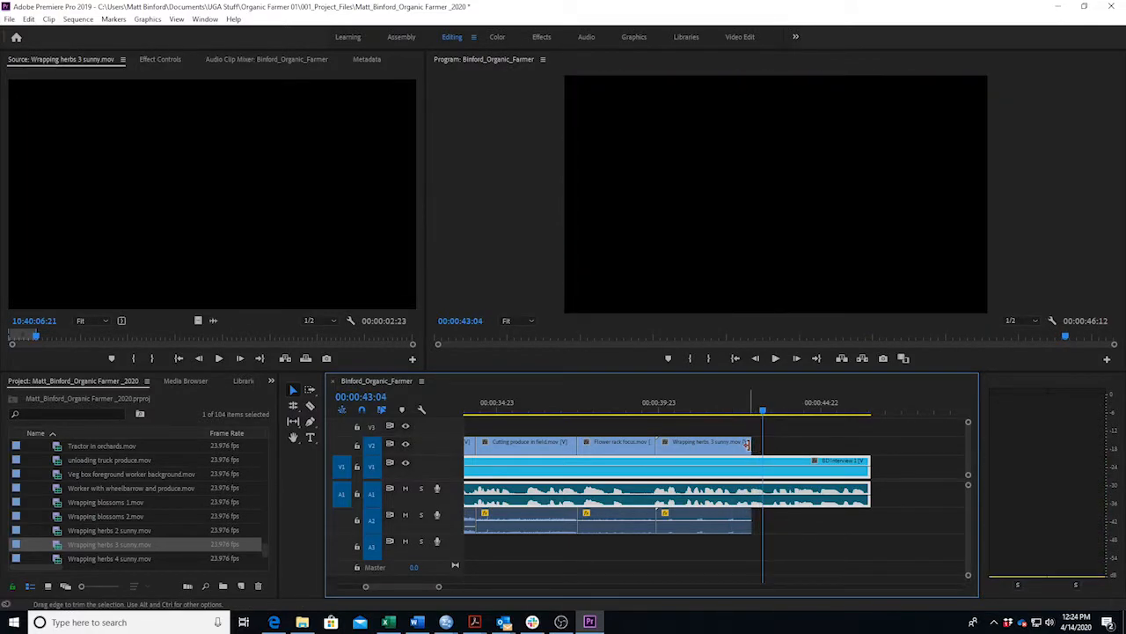
drag(751, 446, 762, 445)
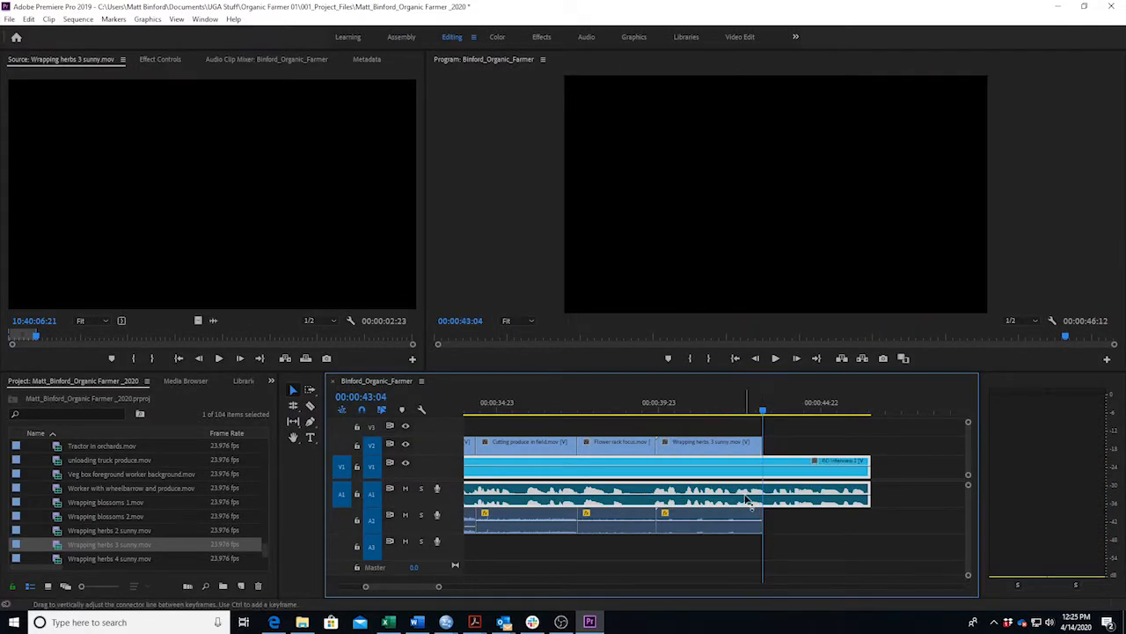
click(417, 623)
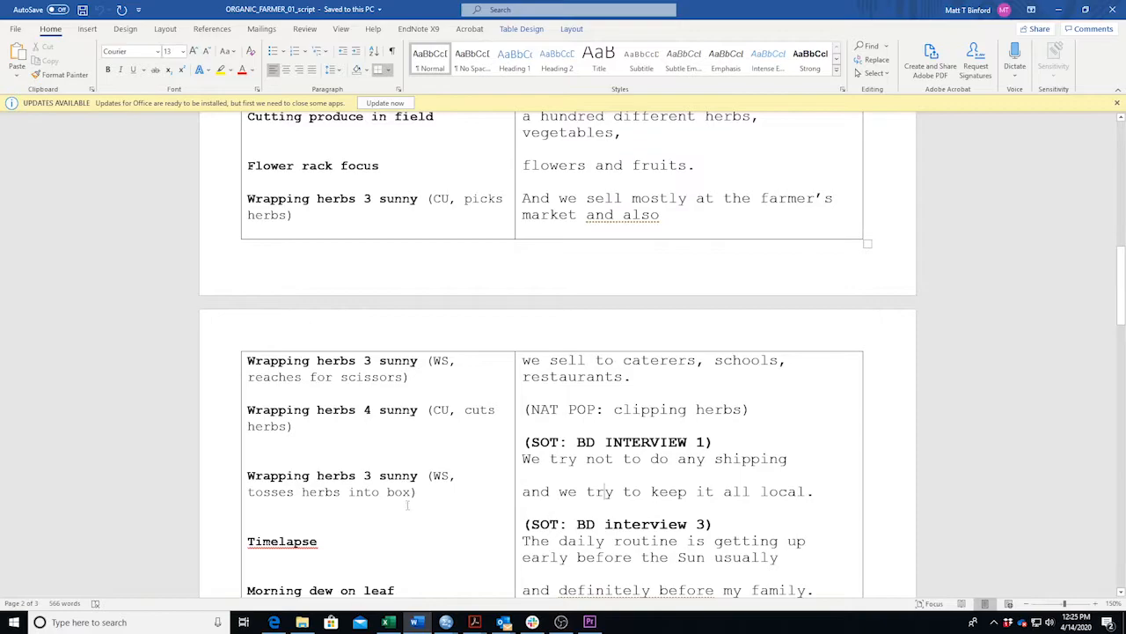
Find the wide shot in Wrapping herbs 3 sunny, mark its Out point, and place it on V2 at the playhead.
click(417, 622)
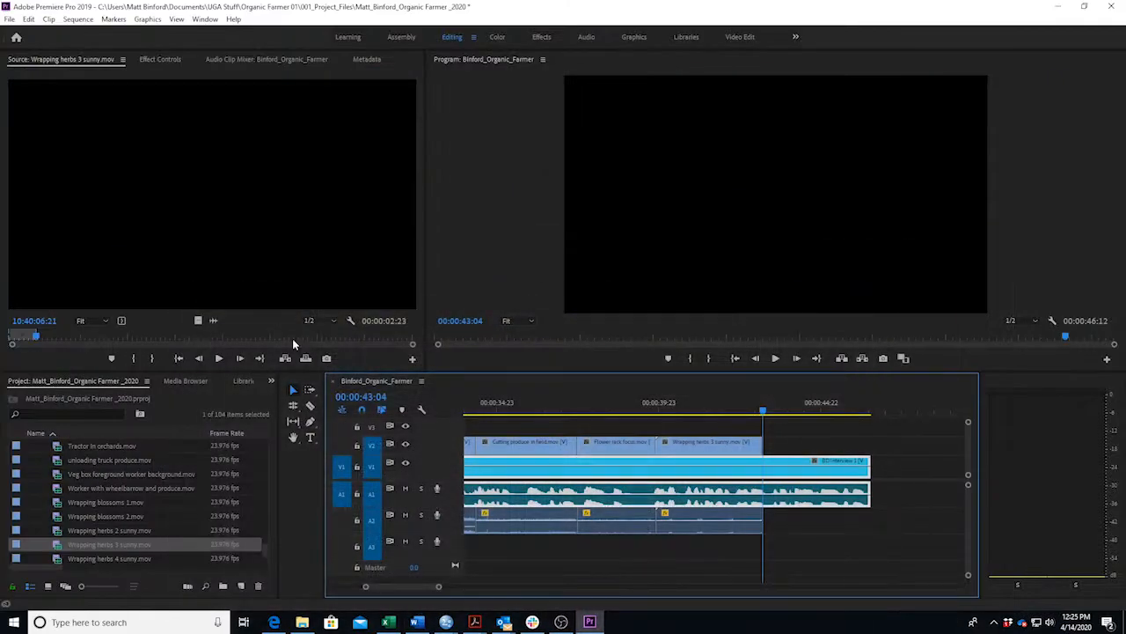
drag(124, 343, 286, 320)
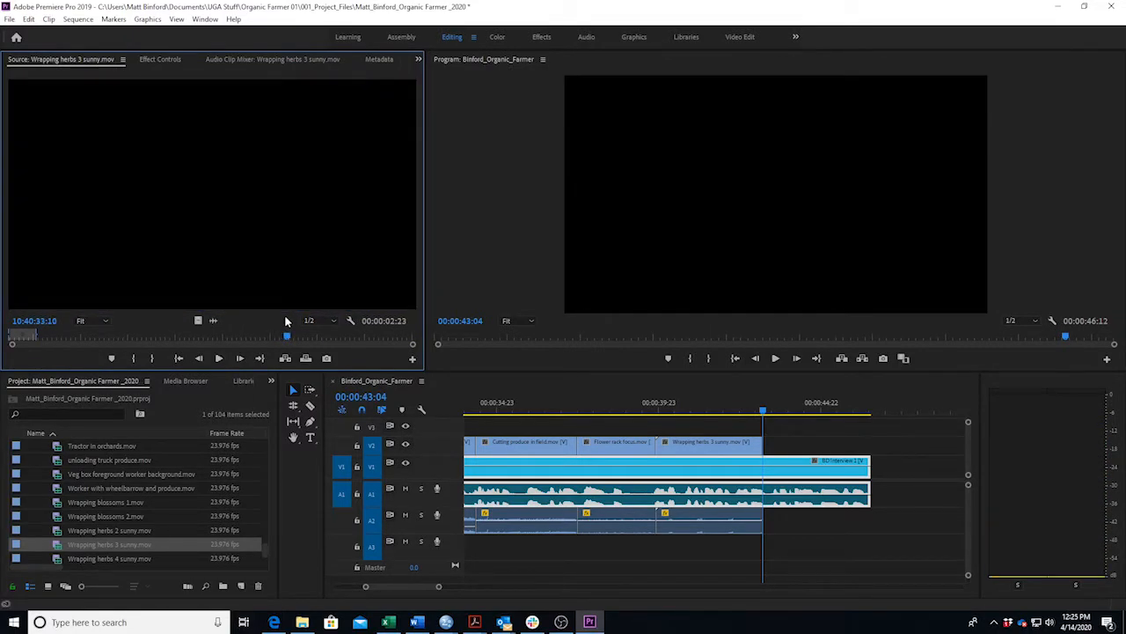
key(j)
key(k)
key(l)
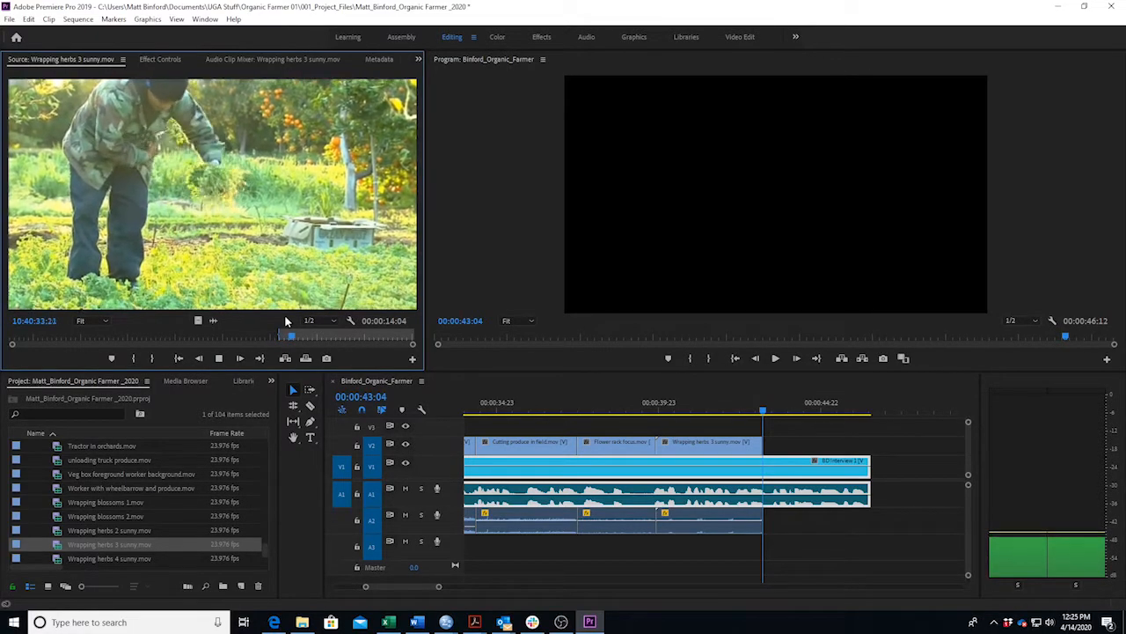
key(k)
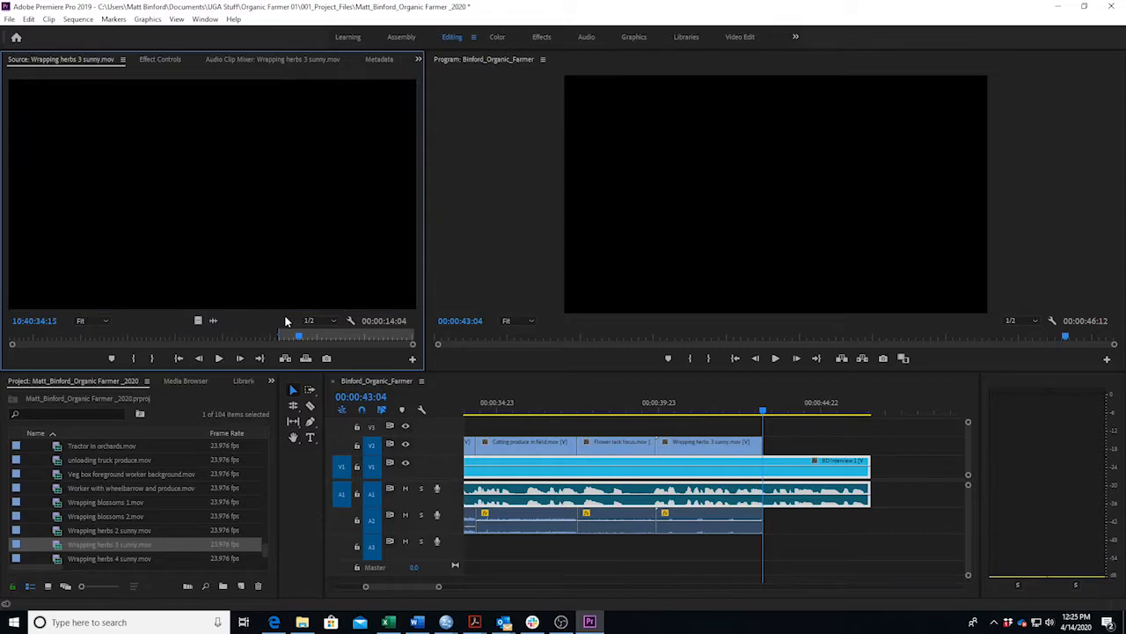
key(o)
drag(689, 362, 770, 459)
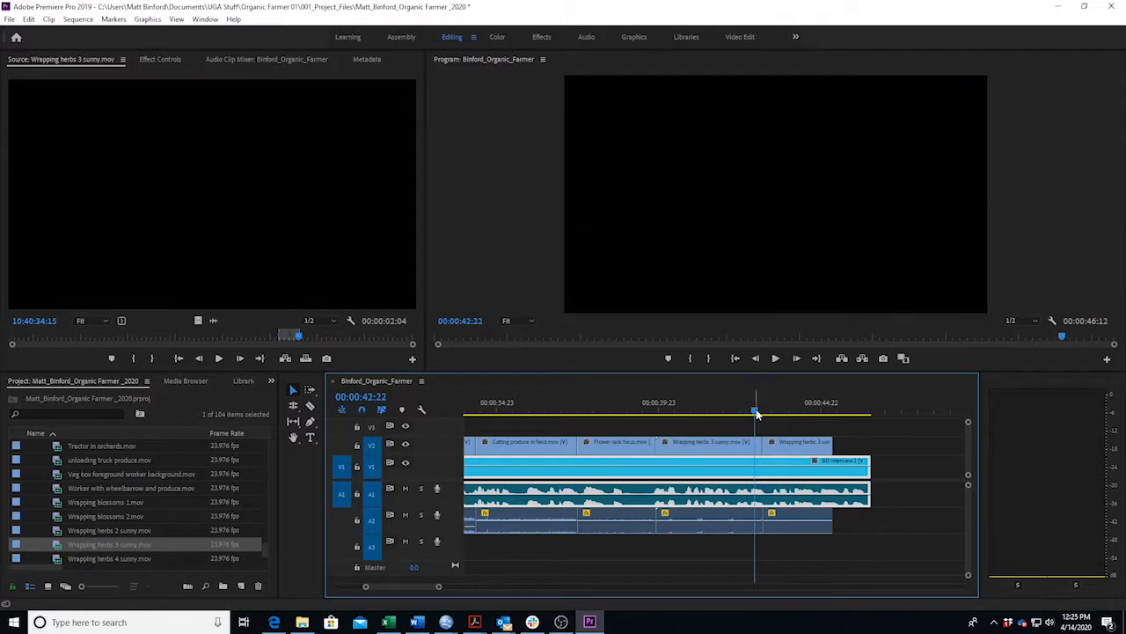
click(417, 622)
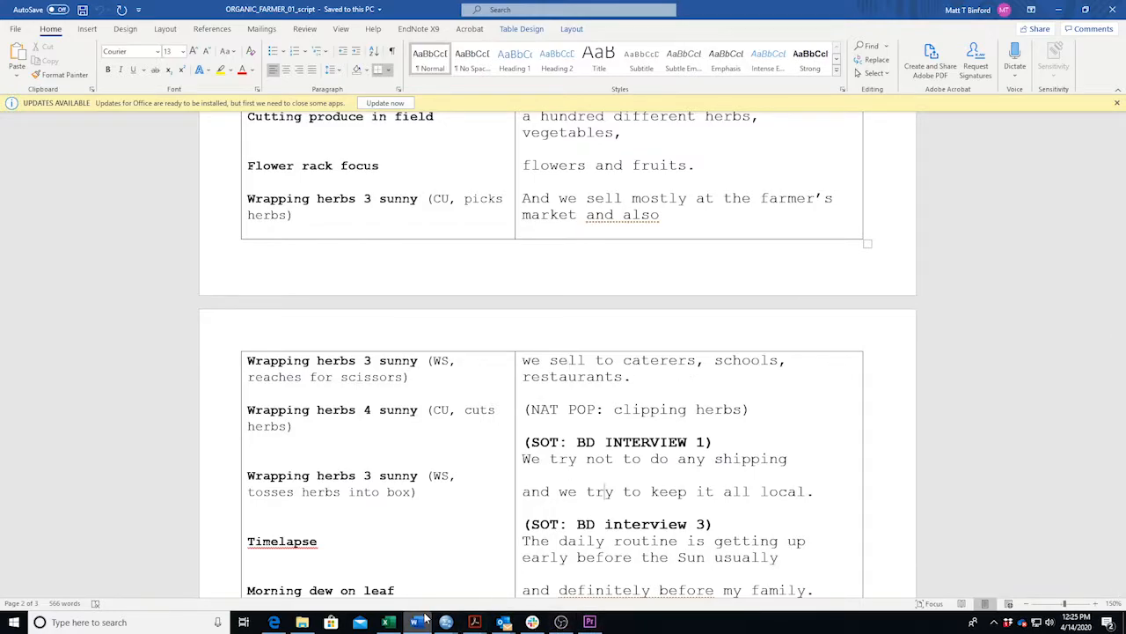
Extend the last Wrapping herbs 3 sunny clip's end slightly and play back the sequence ending.
click(590, 622)
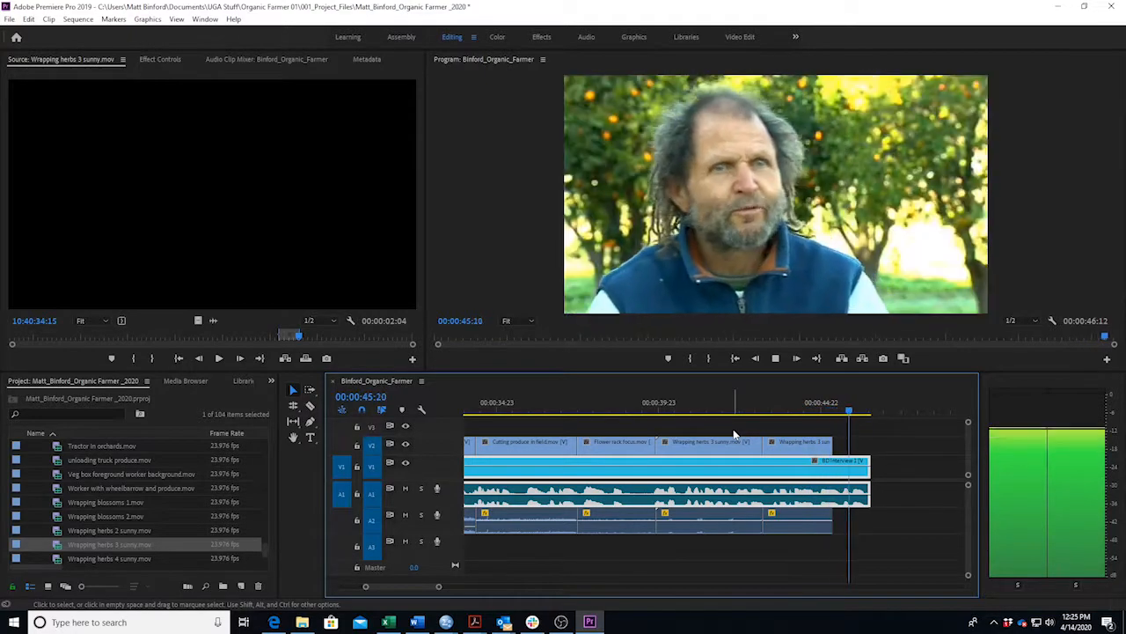
drag(831, 447, 867, 444)
drag(842, 405, 811, 405)
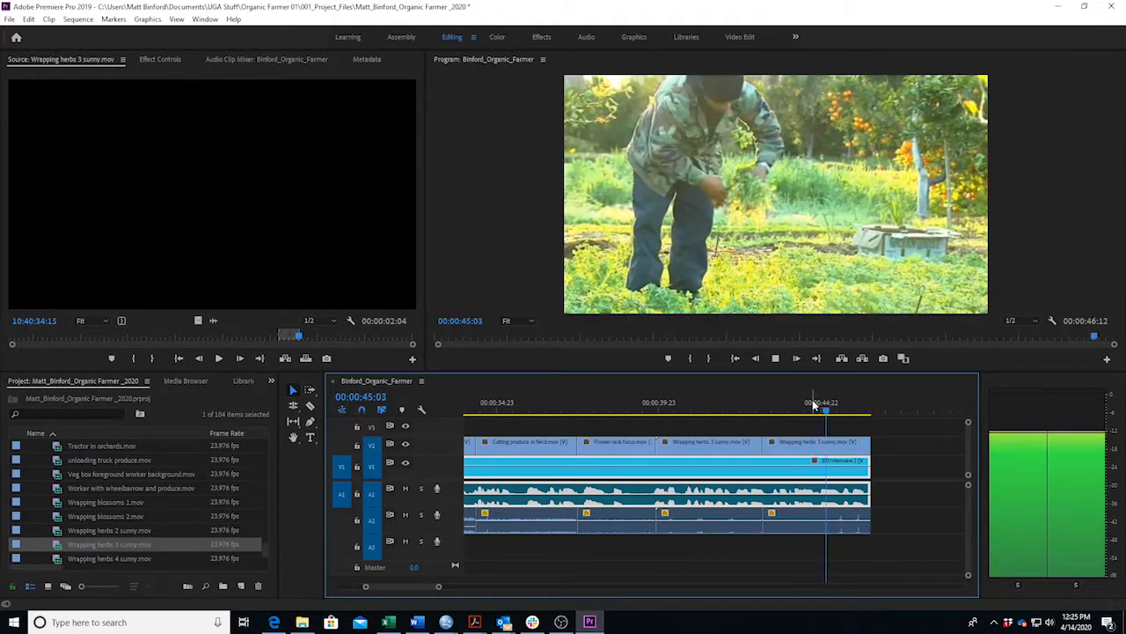
key(space)
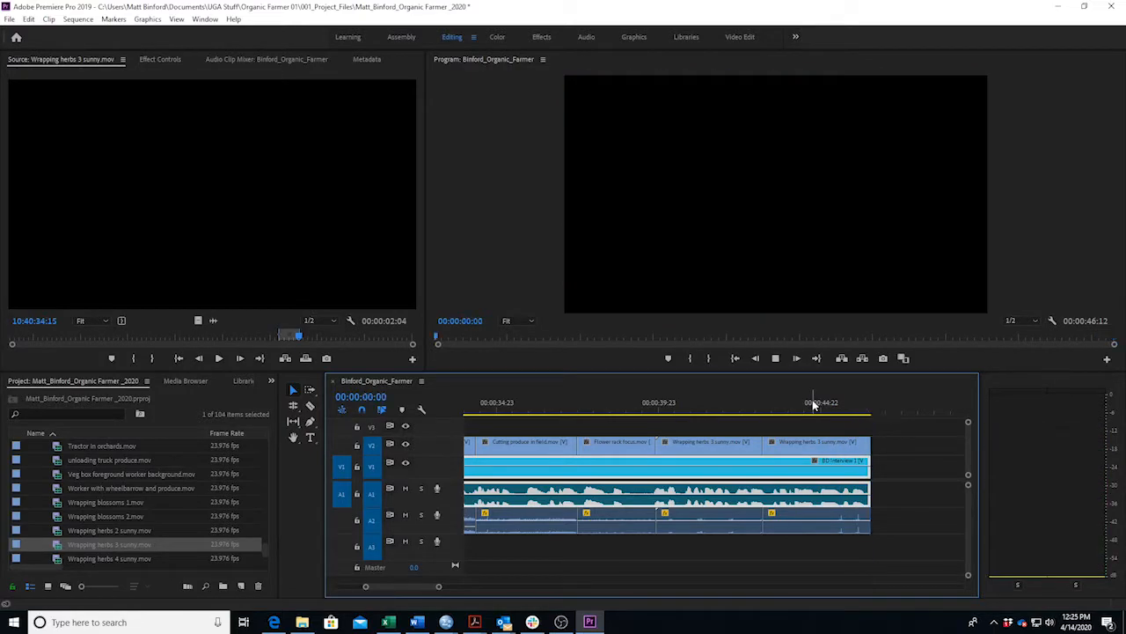
key(space)
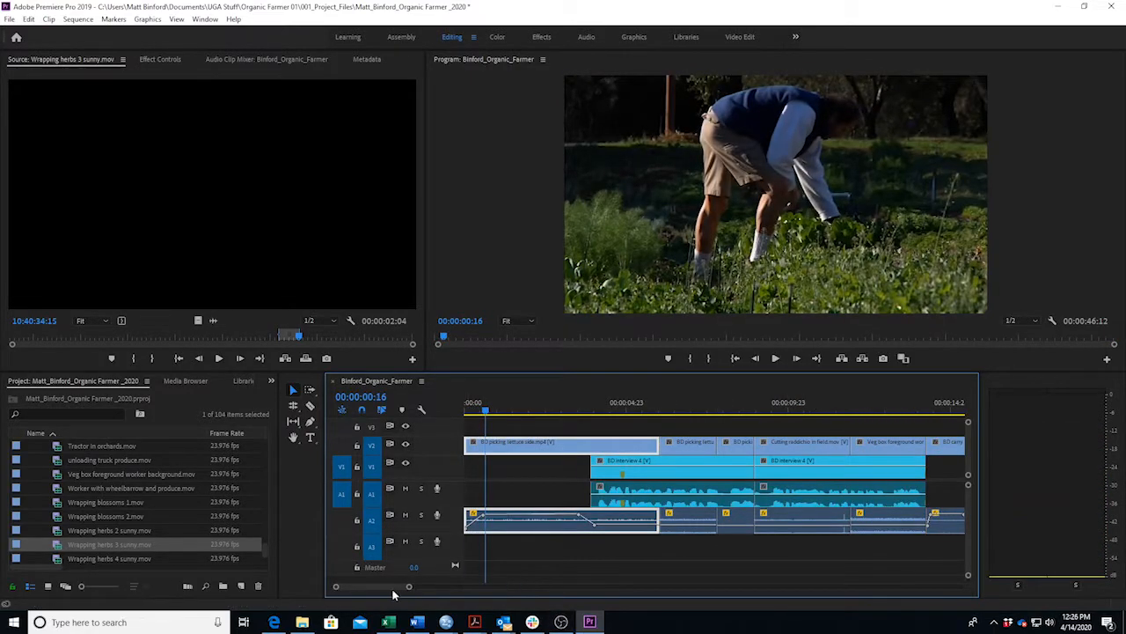
drag(374, 586, 402, 587)
click(837, 412)
key(space)
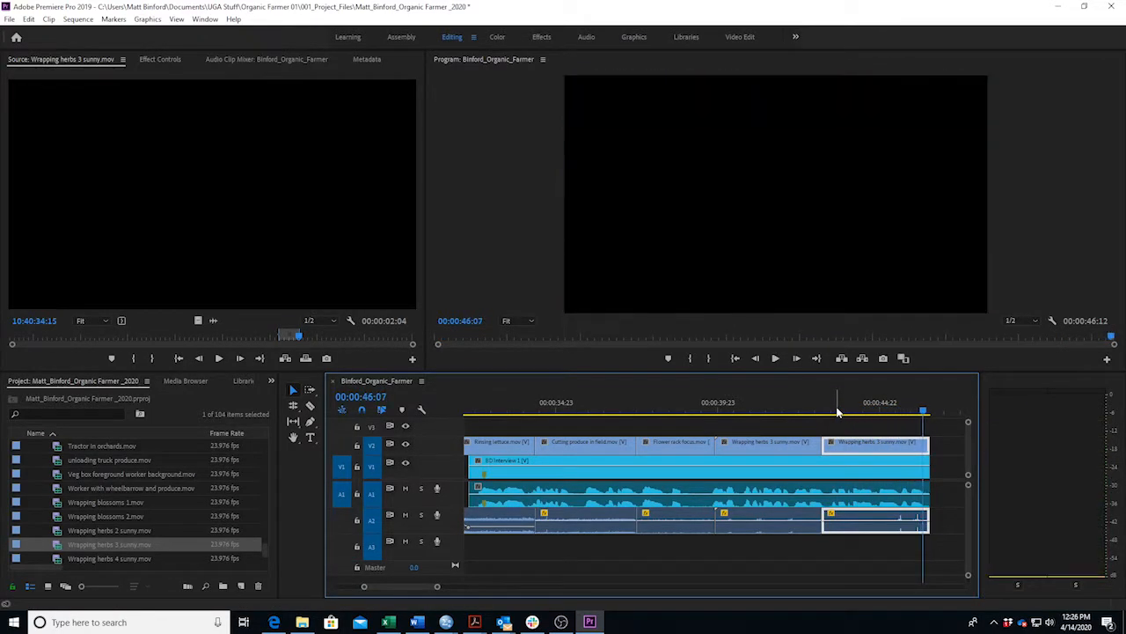
key(space)
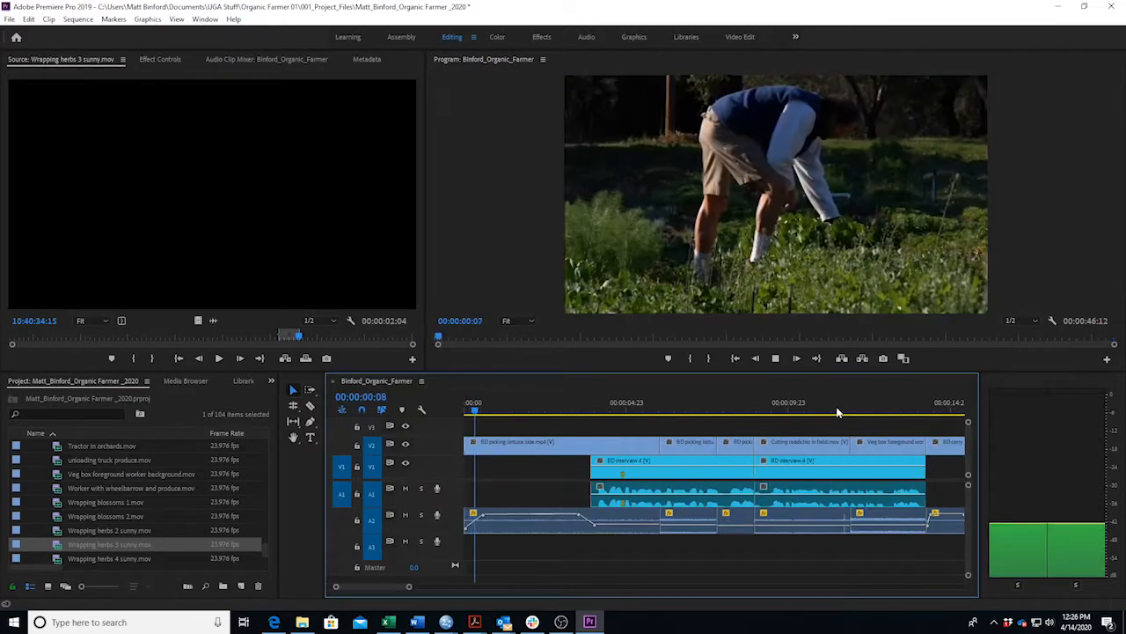
drag(385, 586, 415, 600)
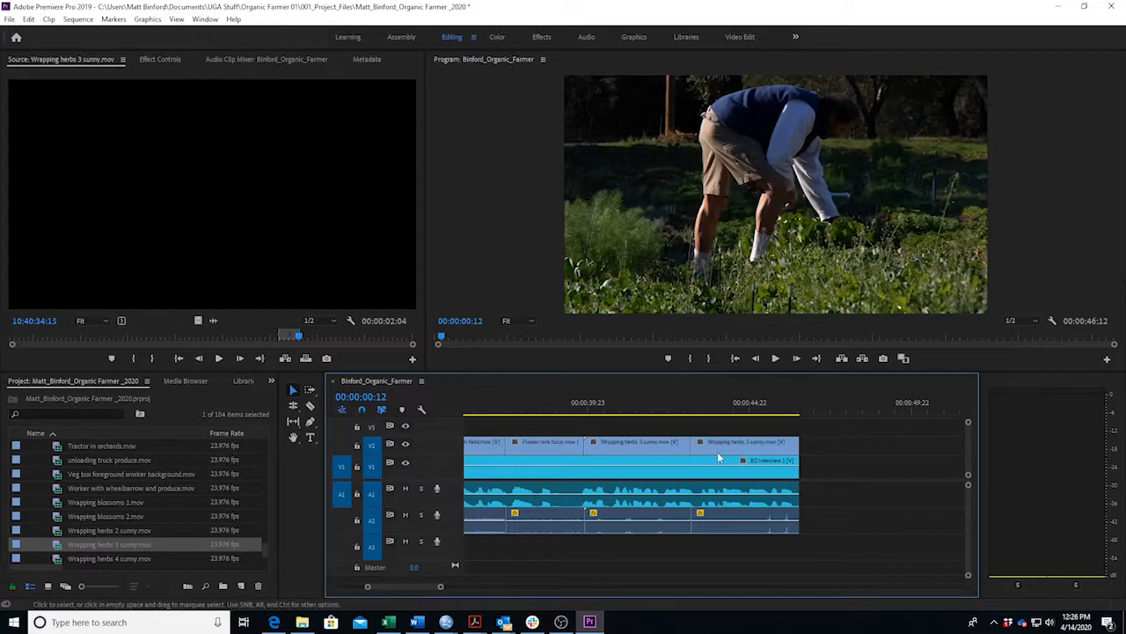
drag(746, 408, 753, 407)
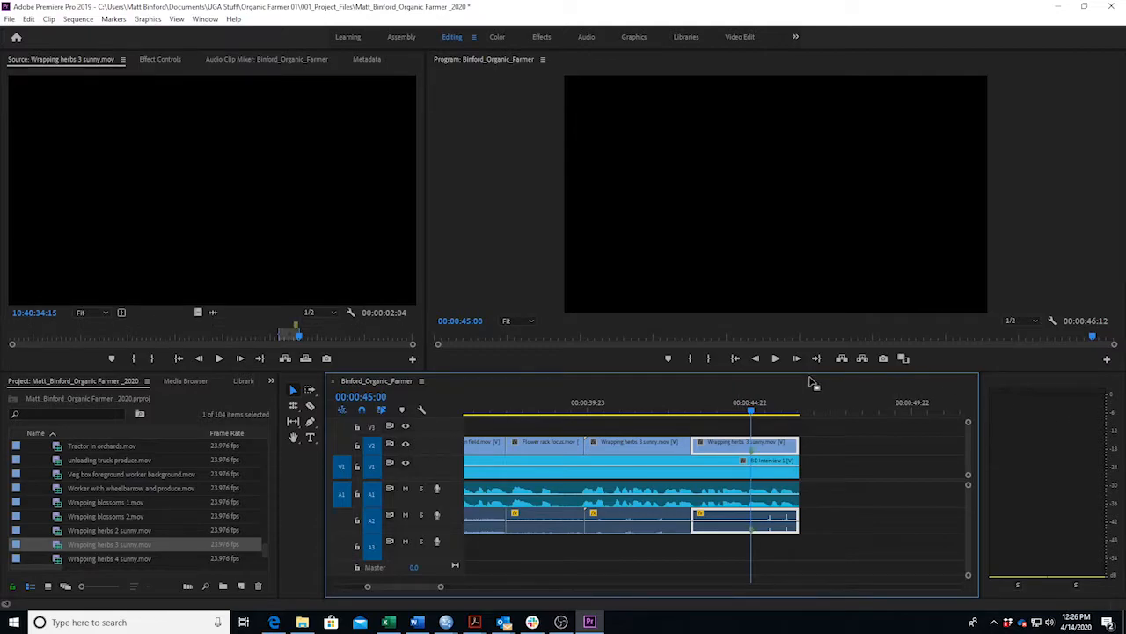
Slide and retrim the last herbs clip to 00:00:03:15 so it ends level with the interview, then replay.
drag(726, 453, 763, 455)
drag(741, 449, 774, 452)
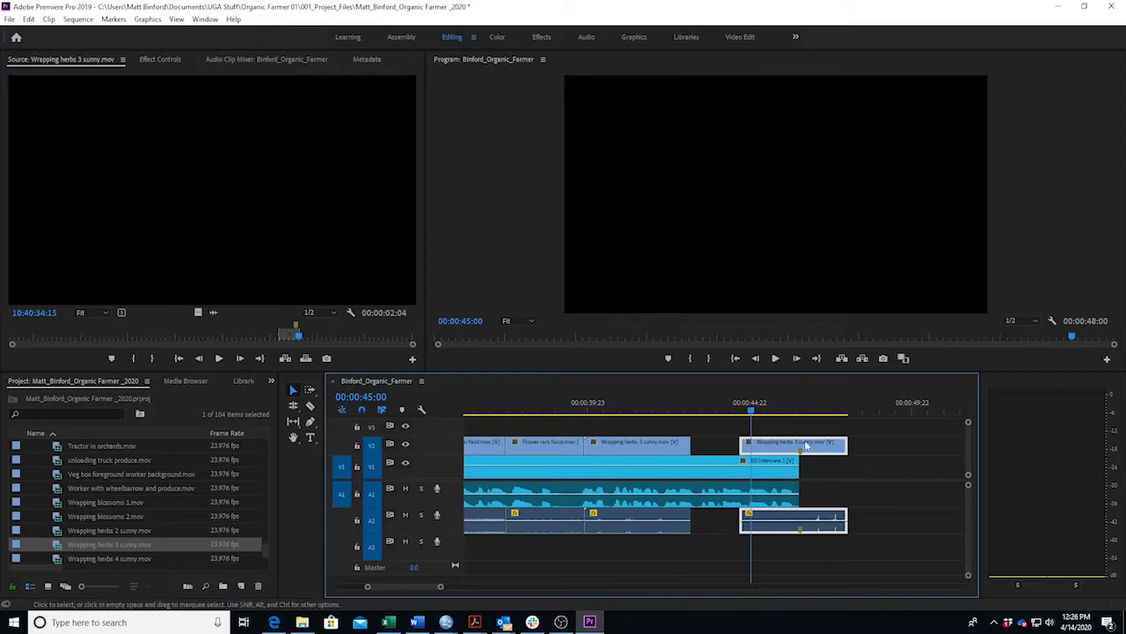
drag(741, 446, 693, 445)
drag(846, 446, 800, 450)
click(690, 413)
key(space)
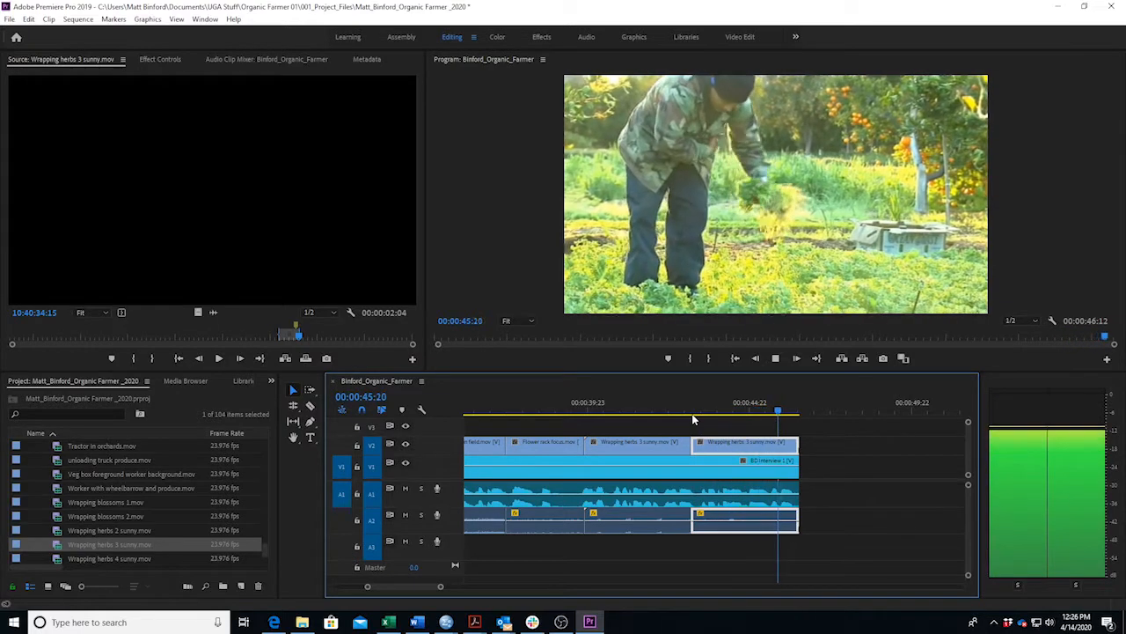
key(space)
key(space)
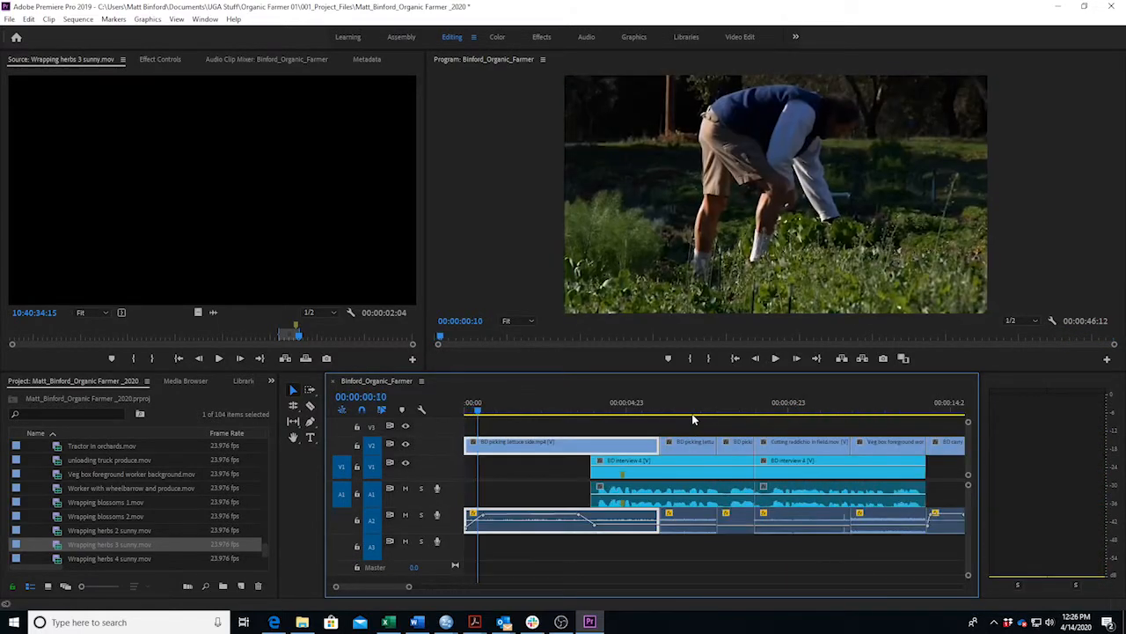
drag(382, 586, 416, 575)
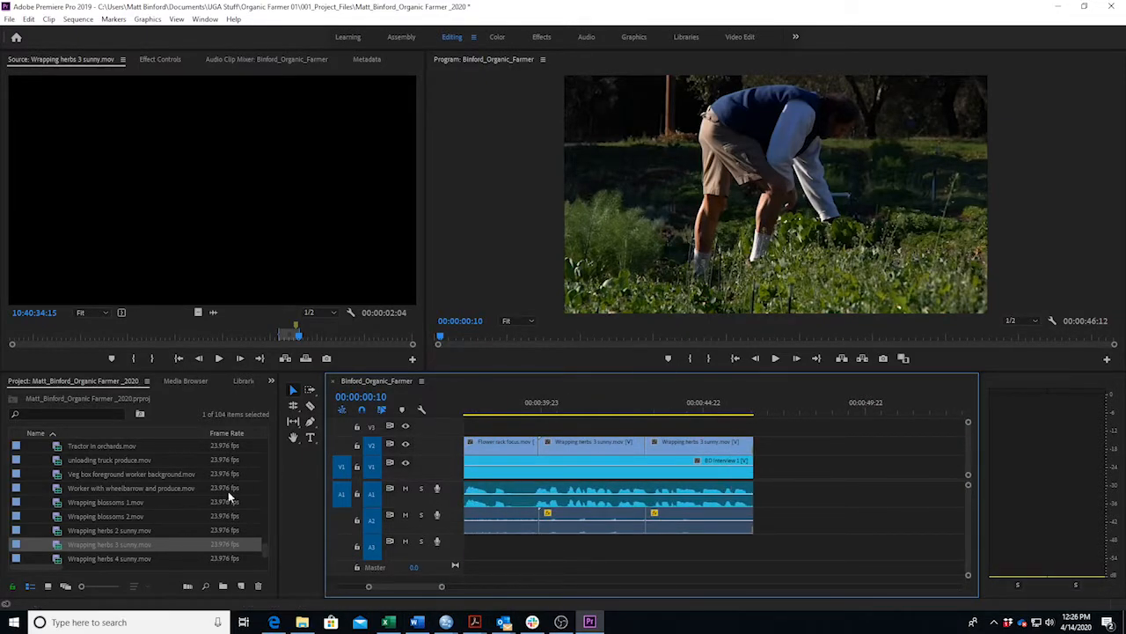
Mark In and Out on Wrapping herbs 4 sunny and place the 2:16 shot after the last V2 clip.
double_click(23, 560)
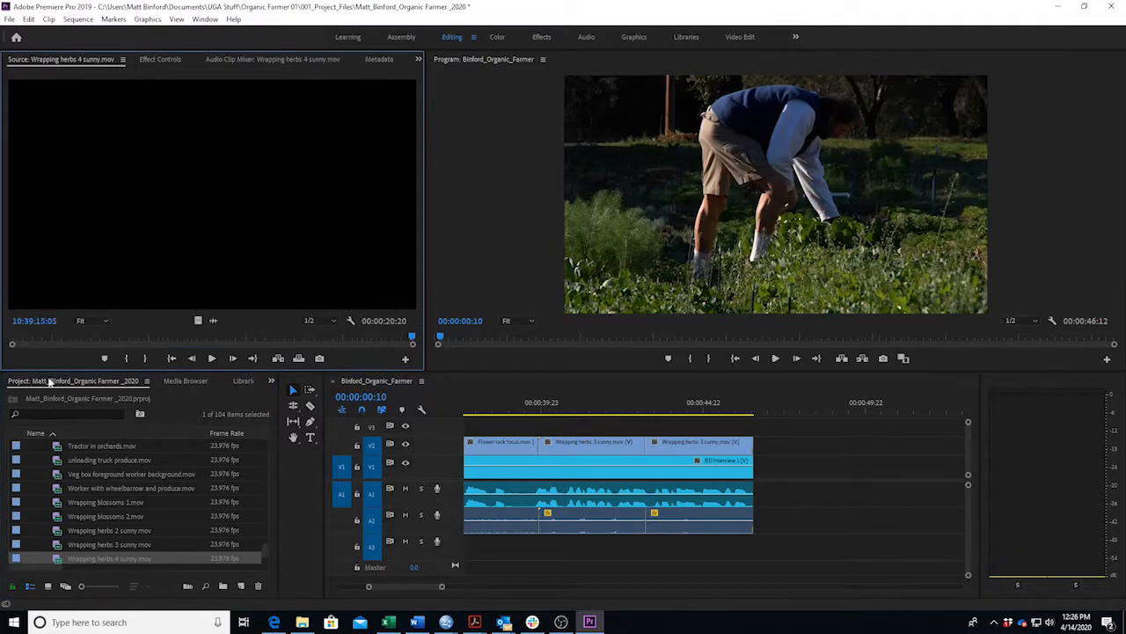
drag(37, 336, 224, 333)
key(i)
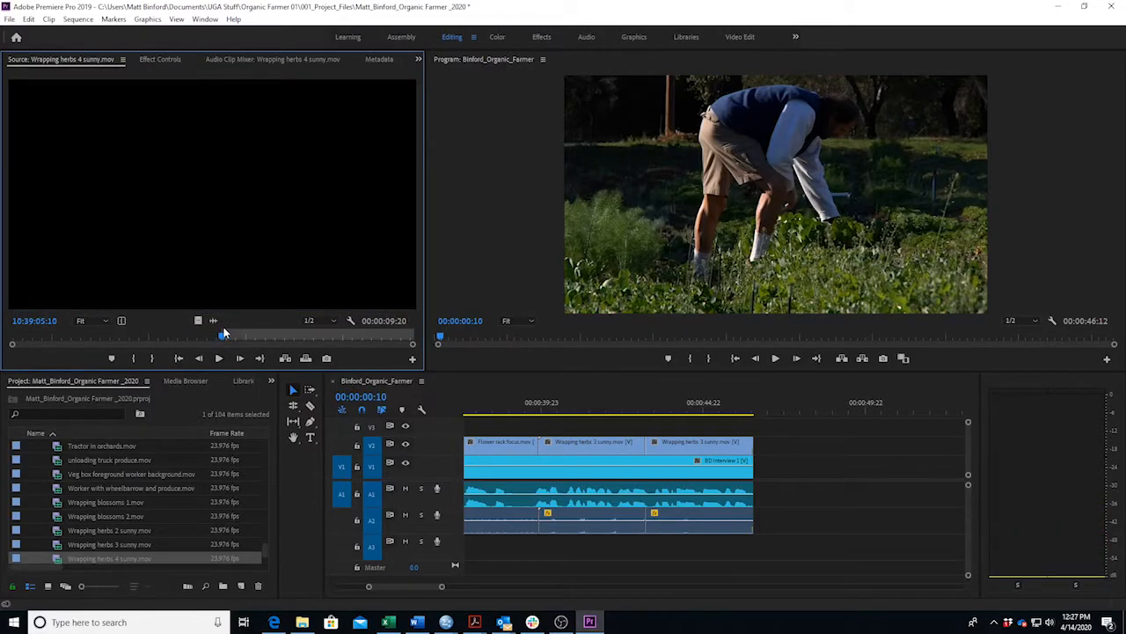
key(space)
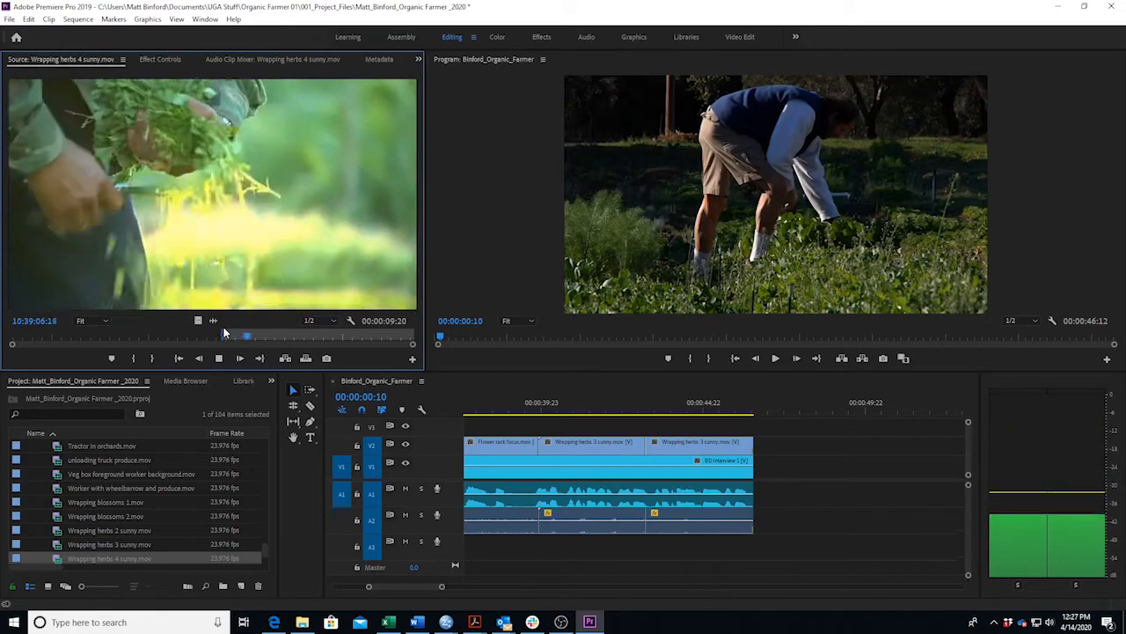
key(space)
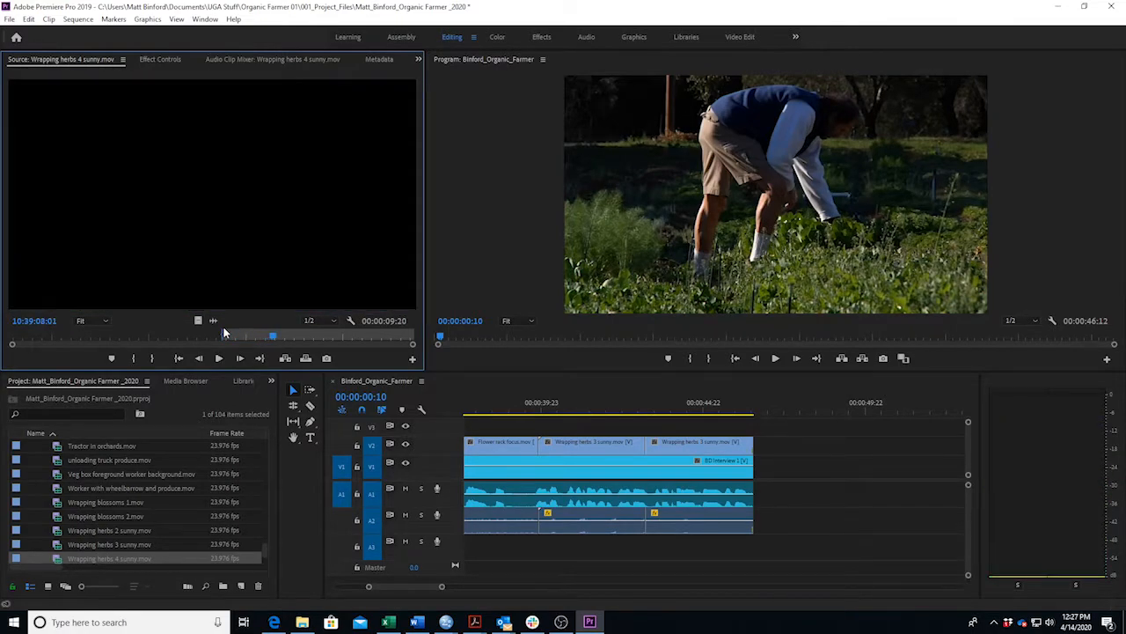
key(o)
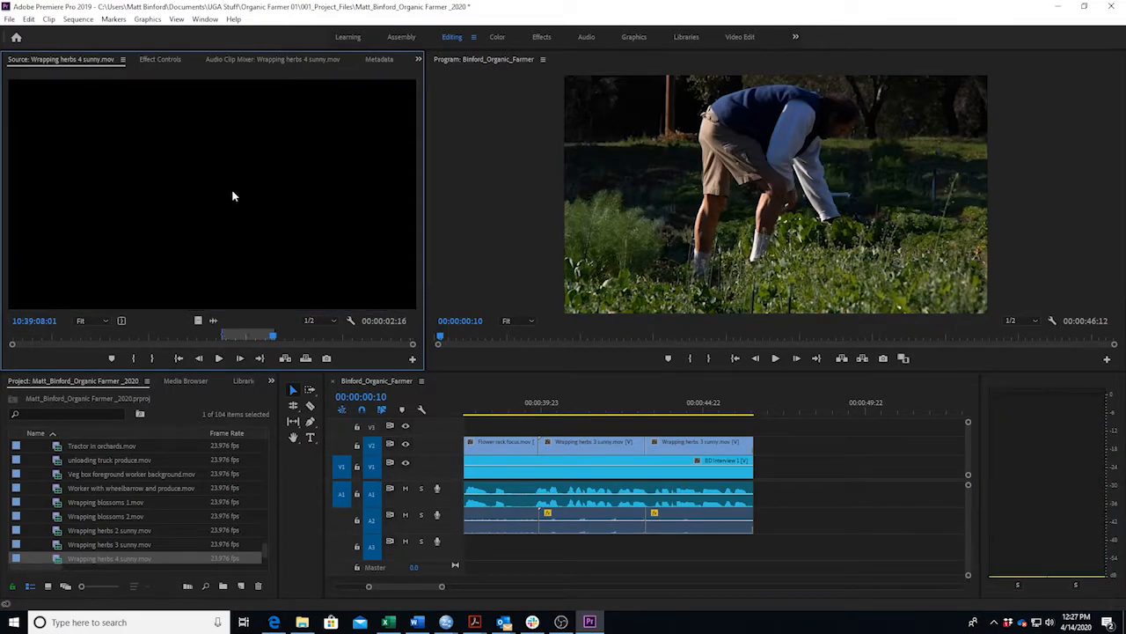
drag(758, 384, 748, 436)
click(417, 621)
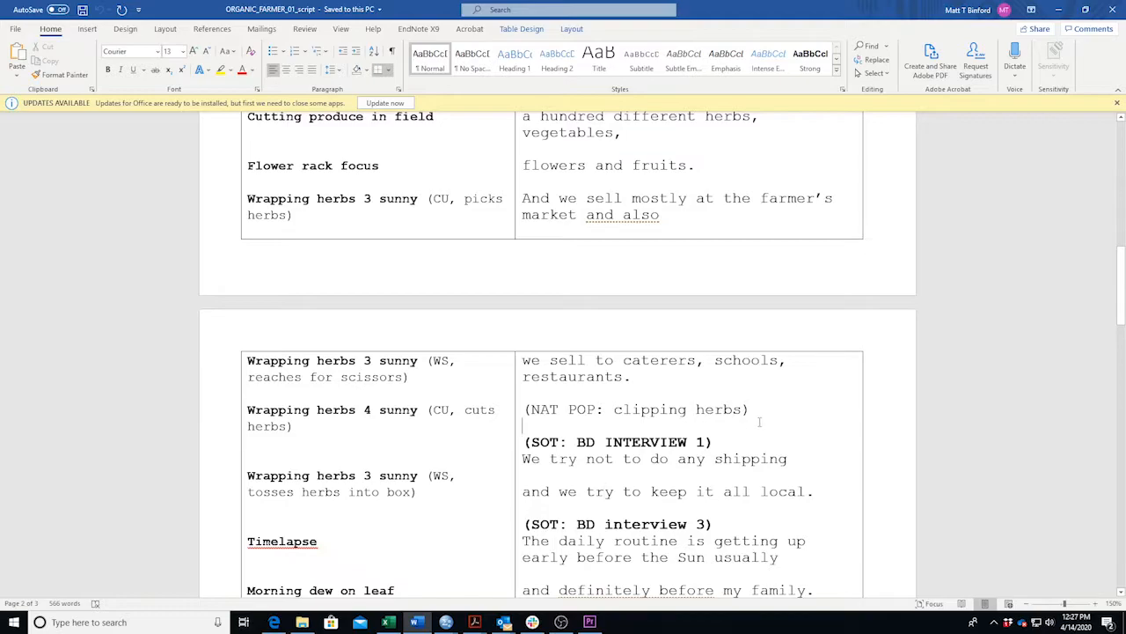
drag(544, 417, 505, 407)
Play back the herb B-roll section from about 00:00:39 through the sequence end at 00:00:49:04.
click(567, 409)
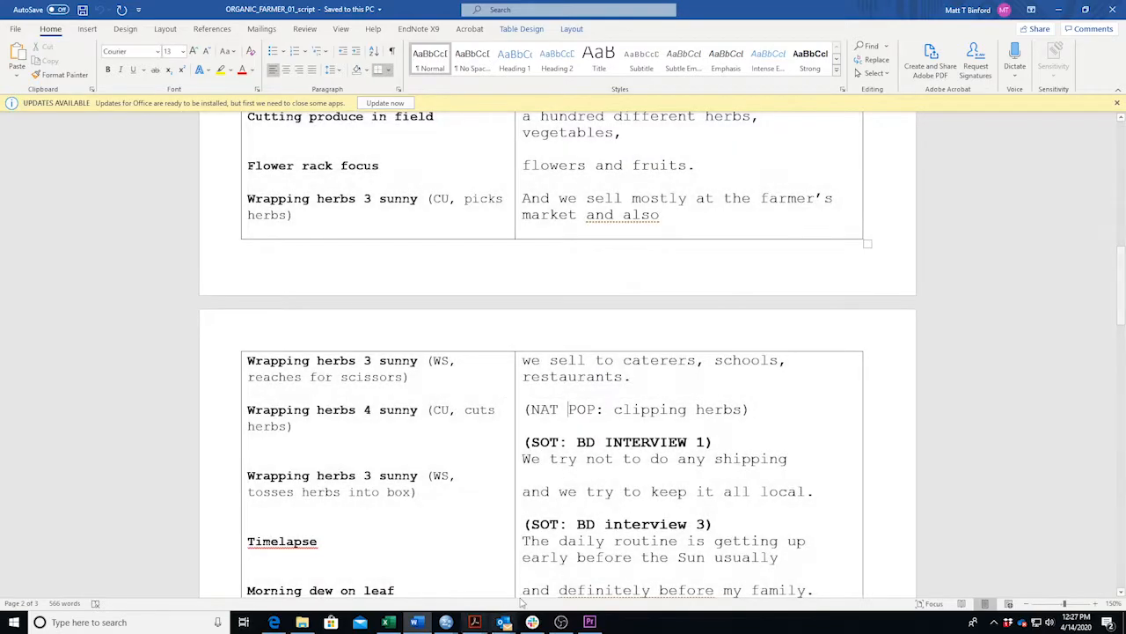
click(417, 621)
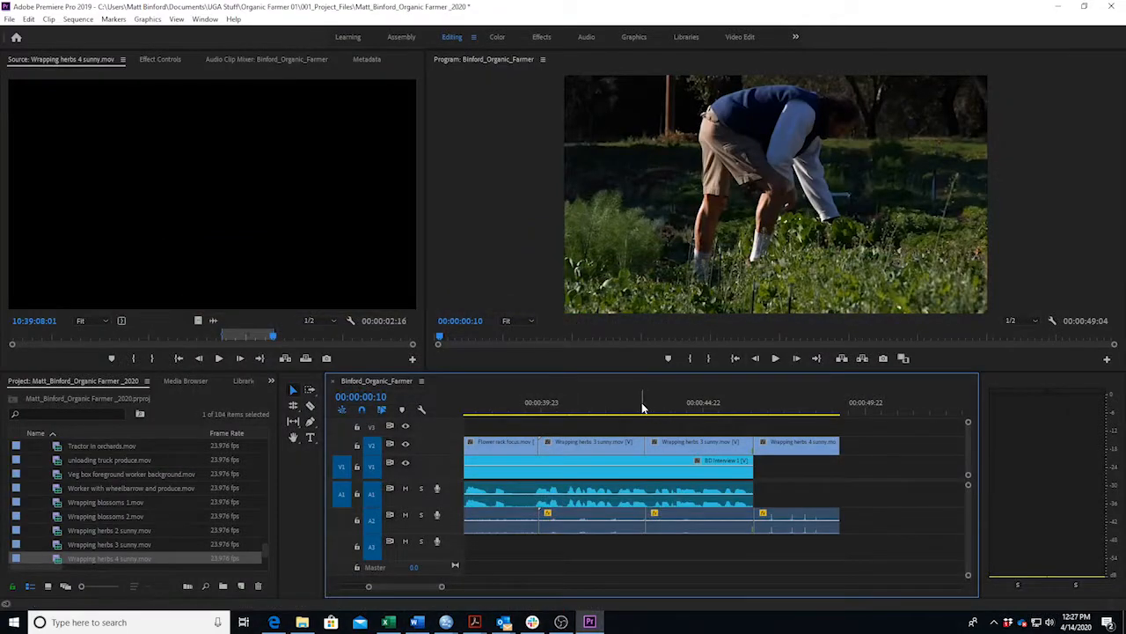
click(529, 419)
key(space)
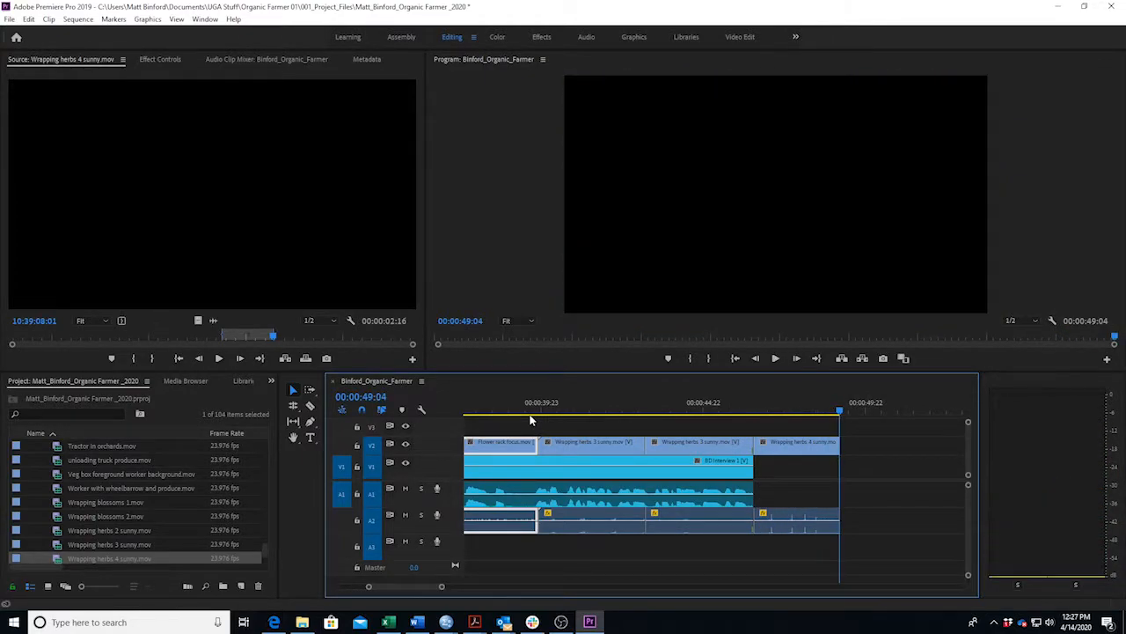
drag(695, 411, 532, 425)
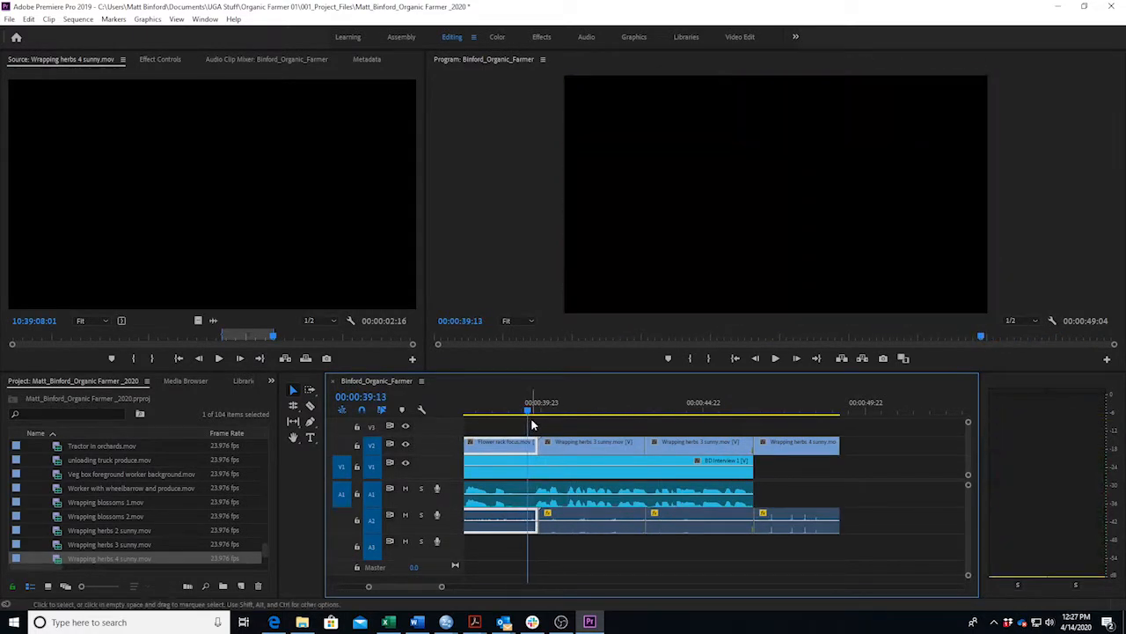
key(space)
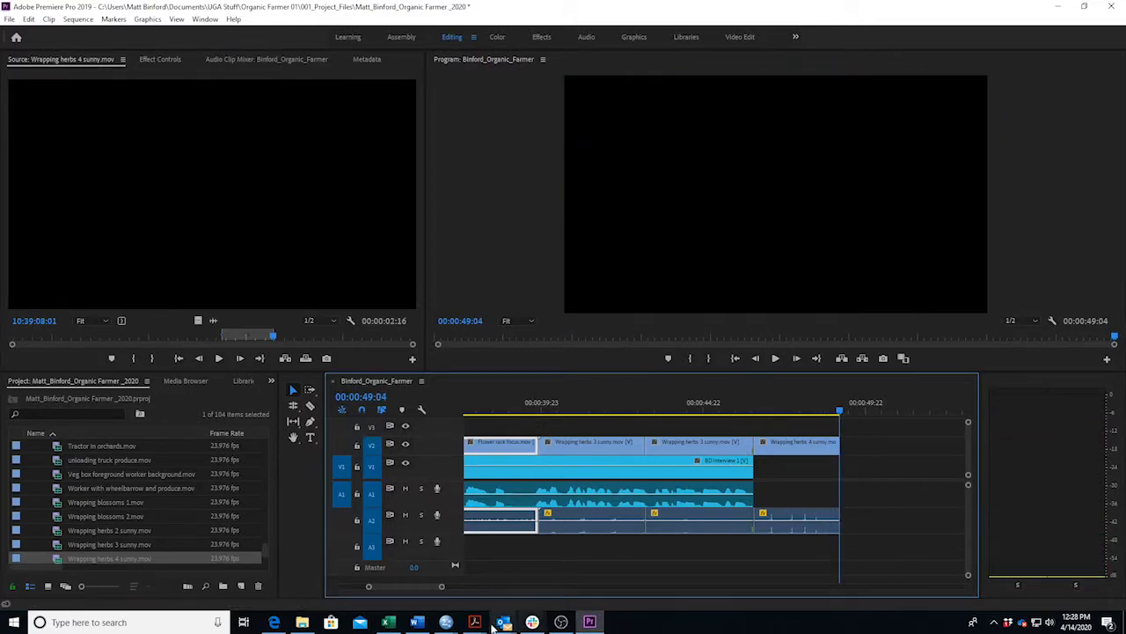
click(417, 622)
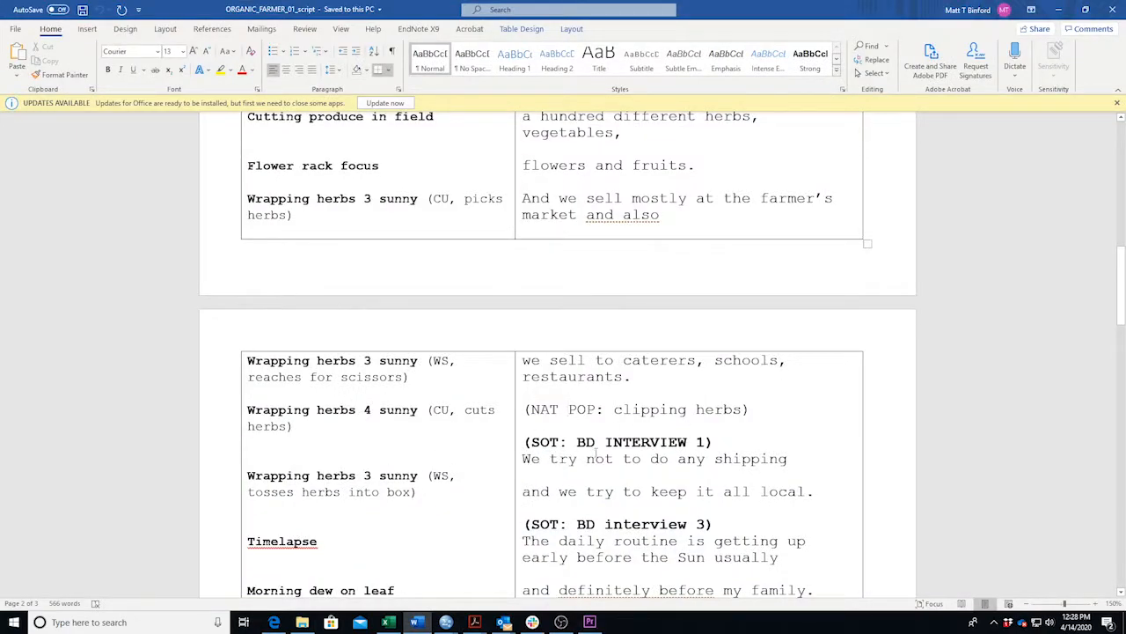
drag(522, 458, 824, 509)
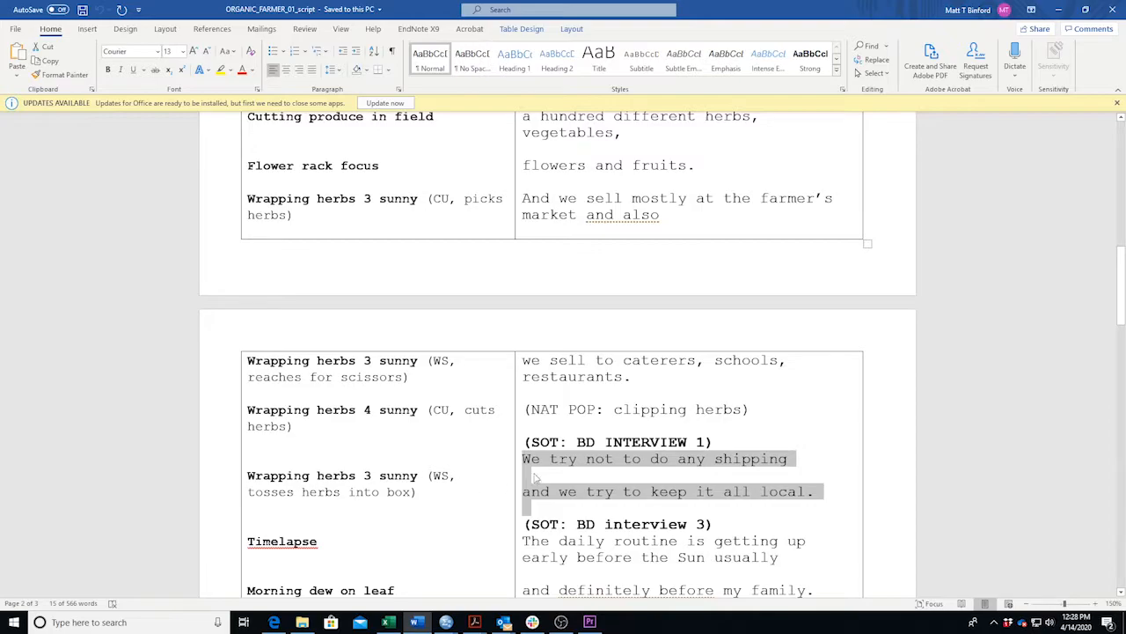
click(524, 459)
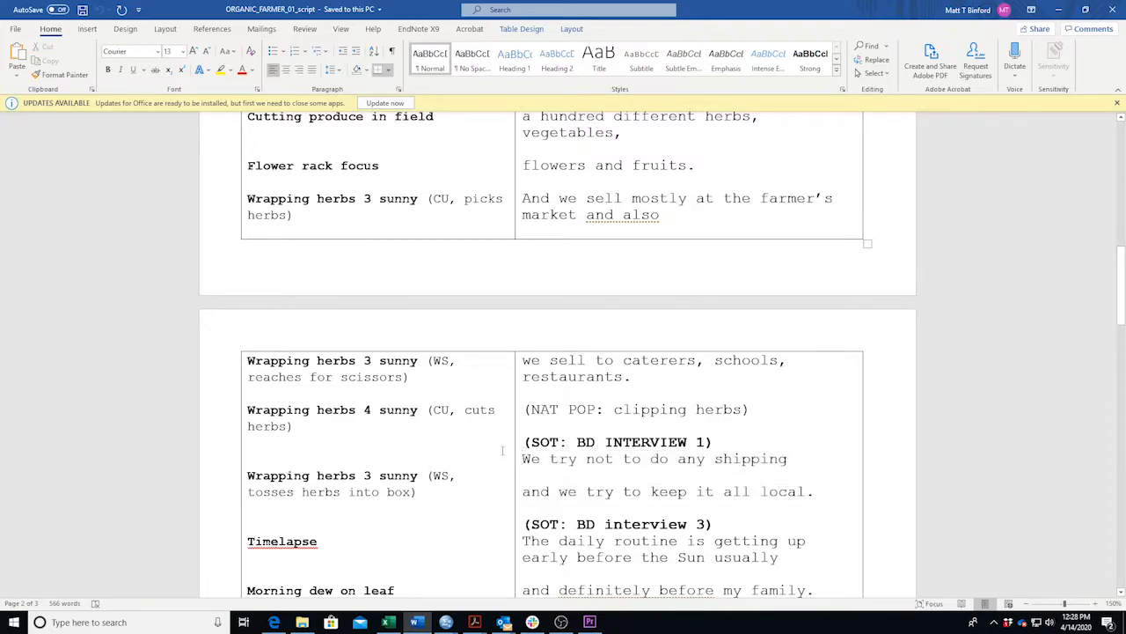
drag(524, 459, 799, 456)
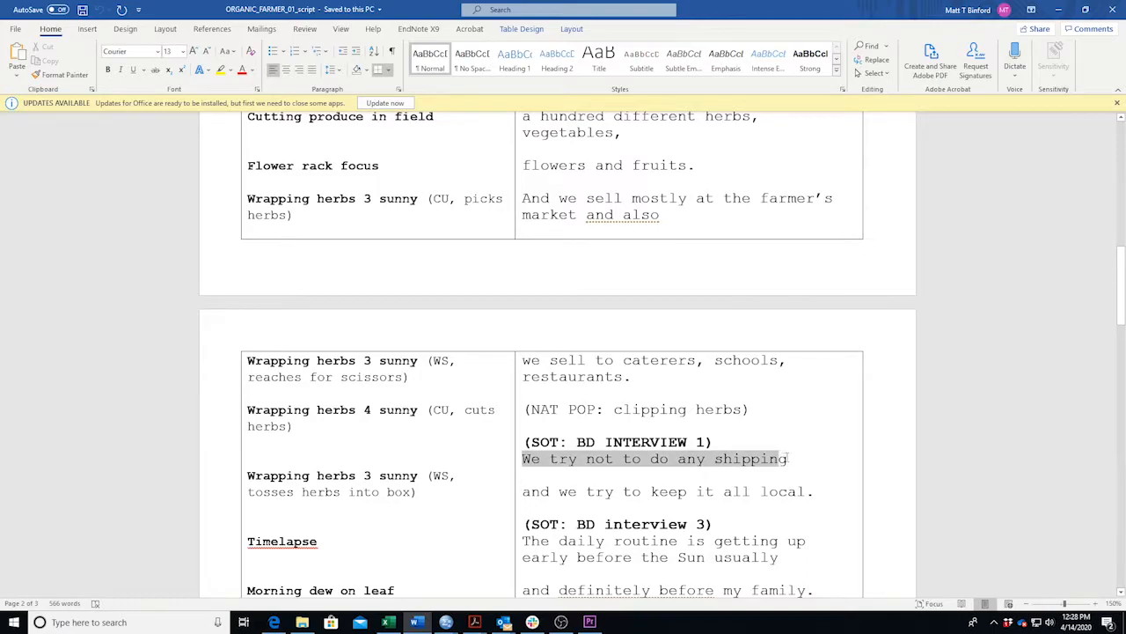
drag(309, 426, 244, 417)
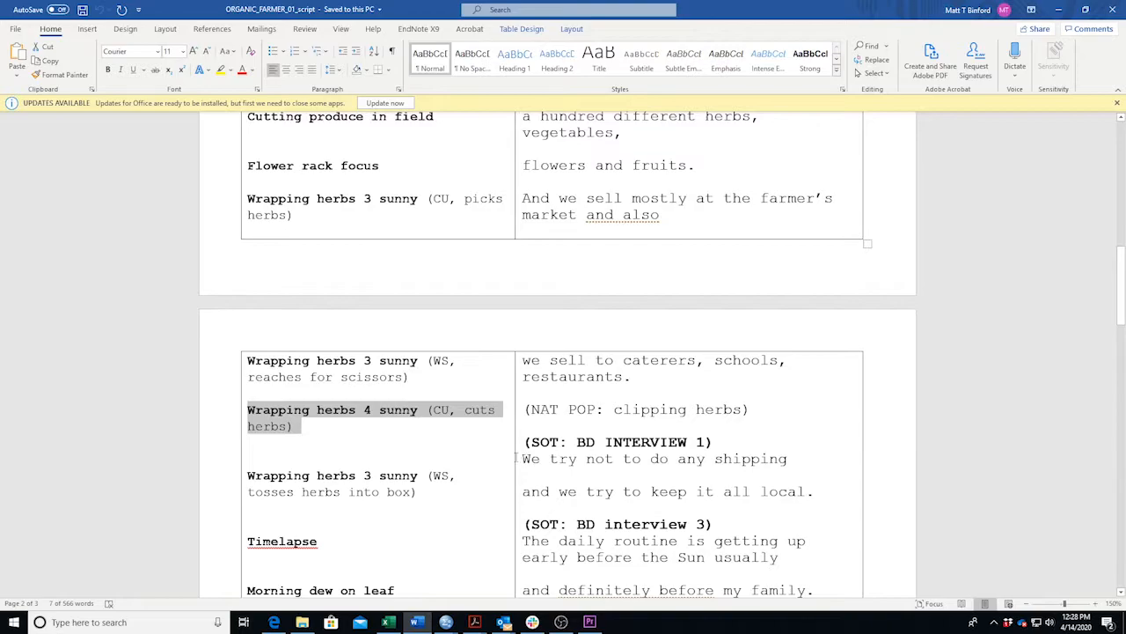
drag(523, 459, 773, 469)
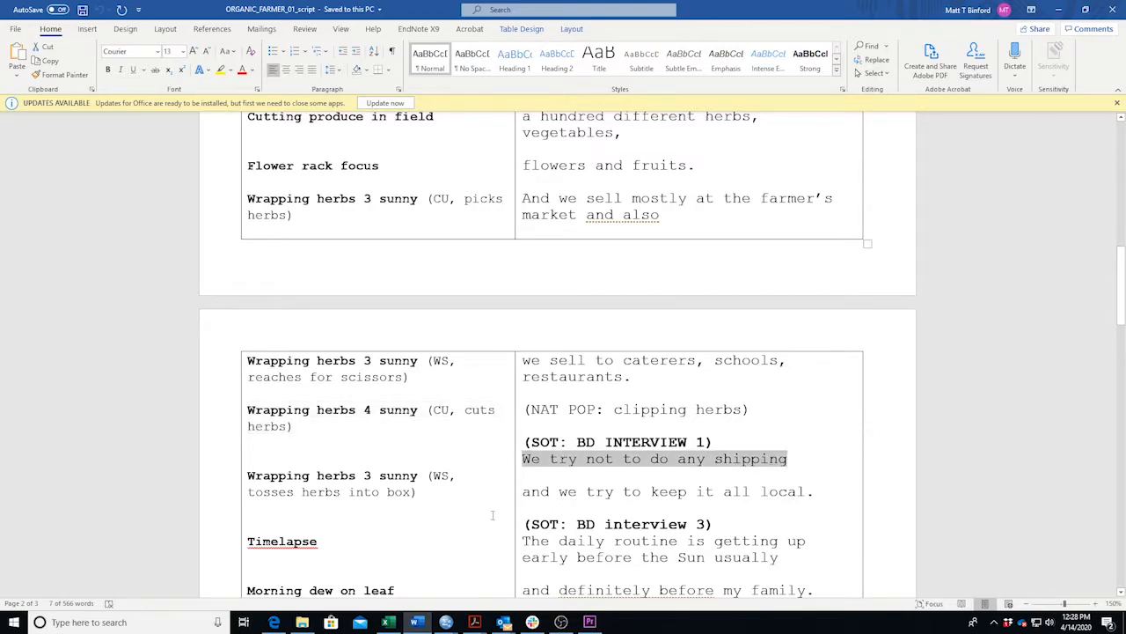
triple_click(440, 500)
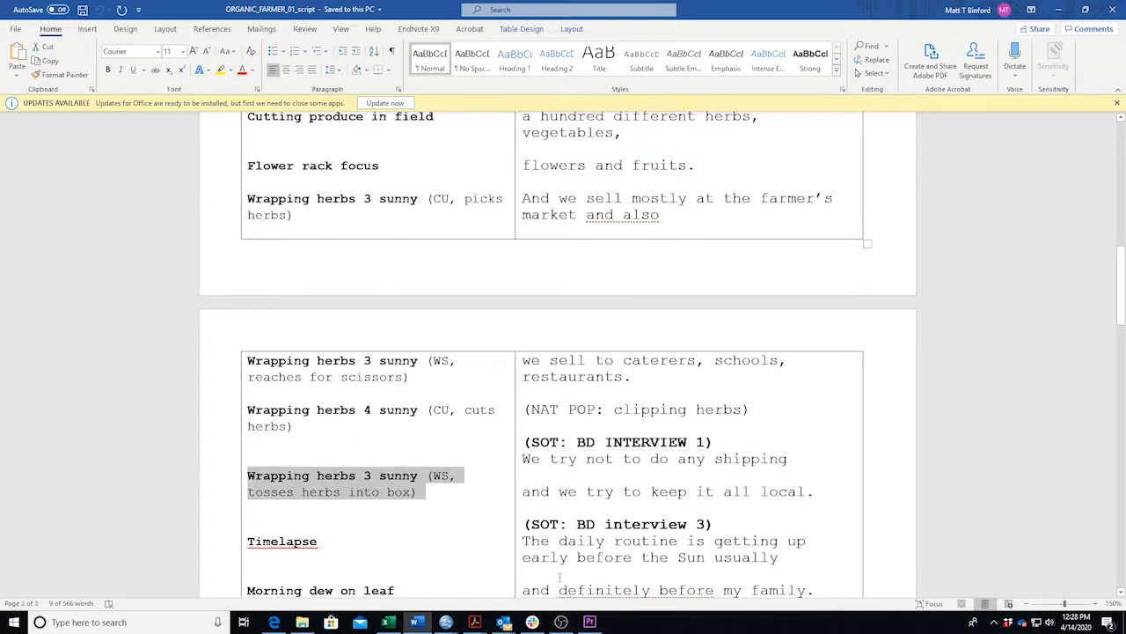
Collapse 10_BROLL, expand 20_INTERVIEWS, and load BD Interview 1 into the Source Monitor.
click(417, 622)
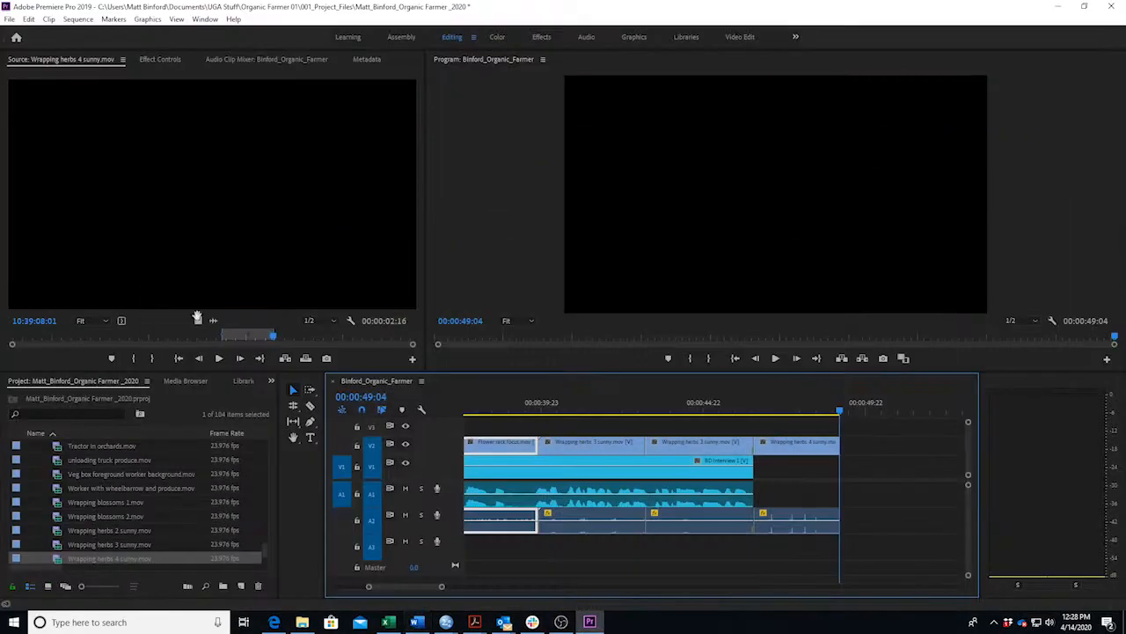
scroll(118, 509, up, 10)
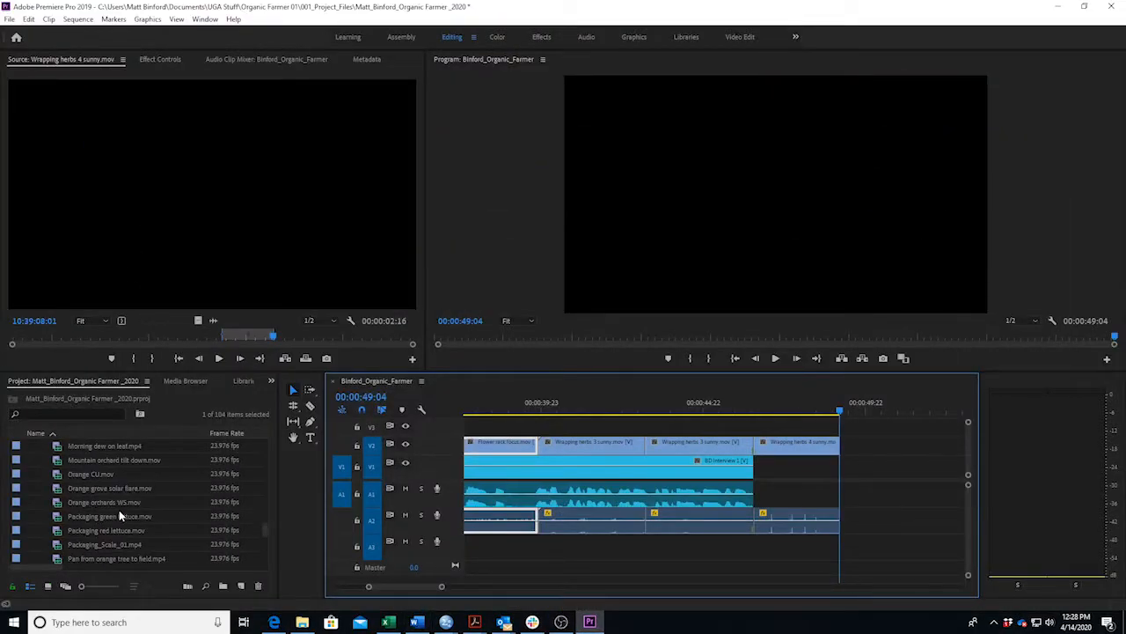
scroll(110, 520, up, 10)
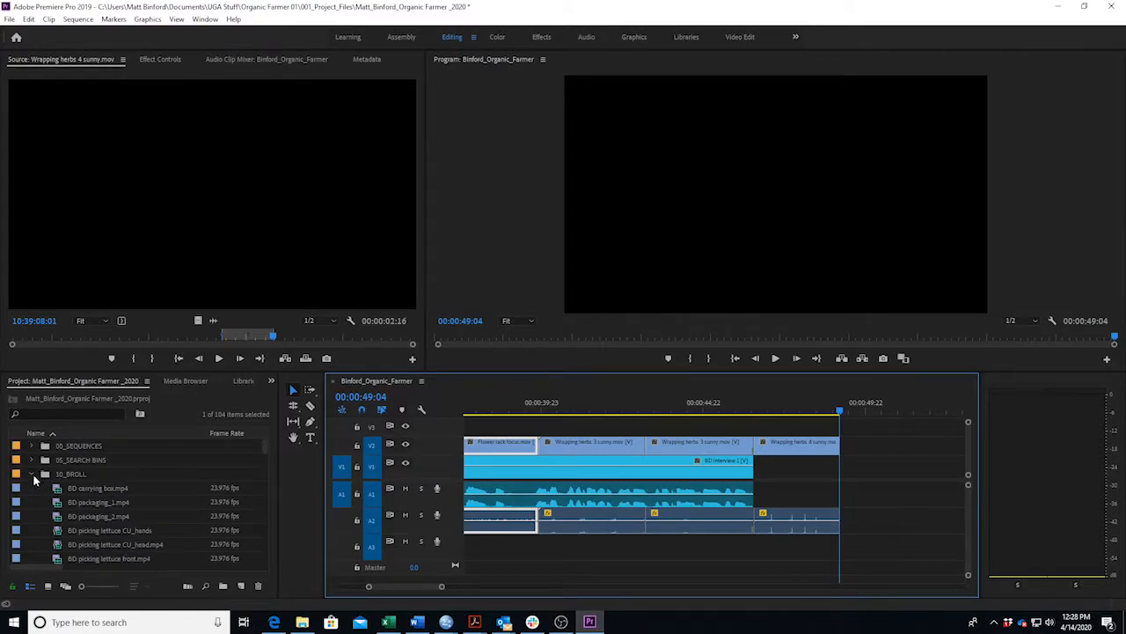
click(31, 473)
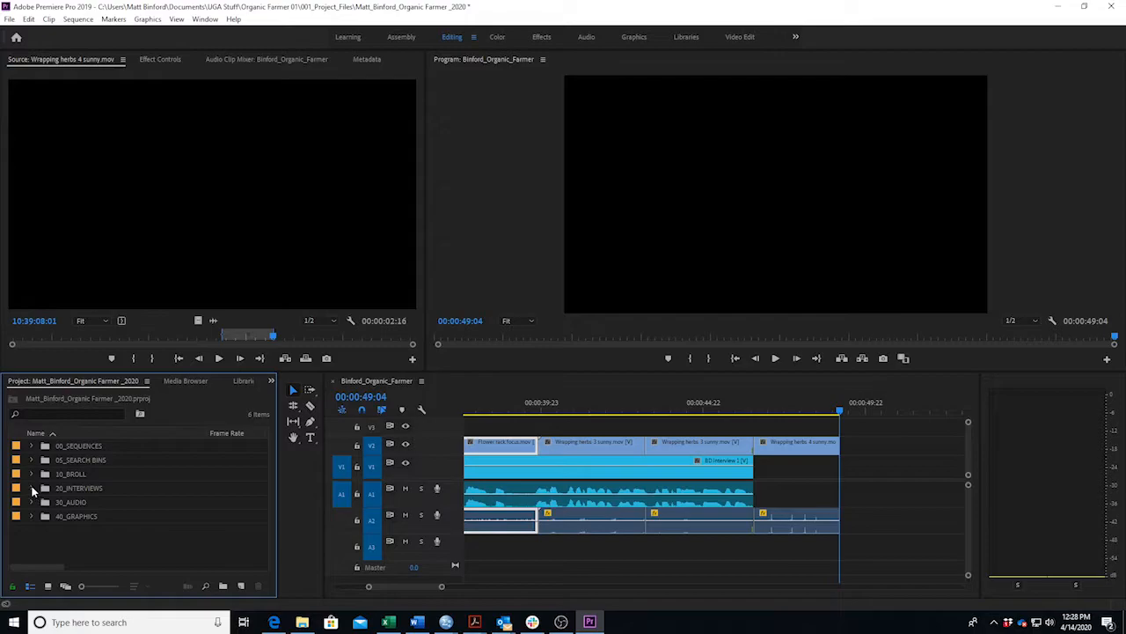
click(31, 487)
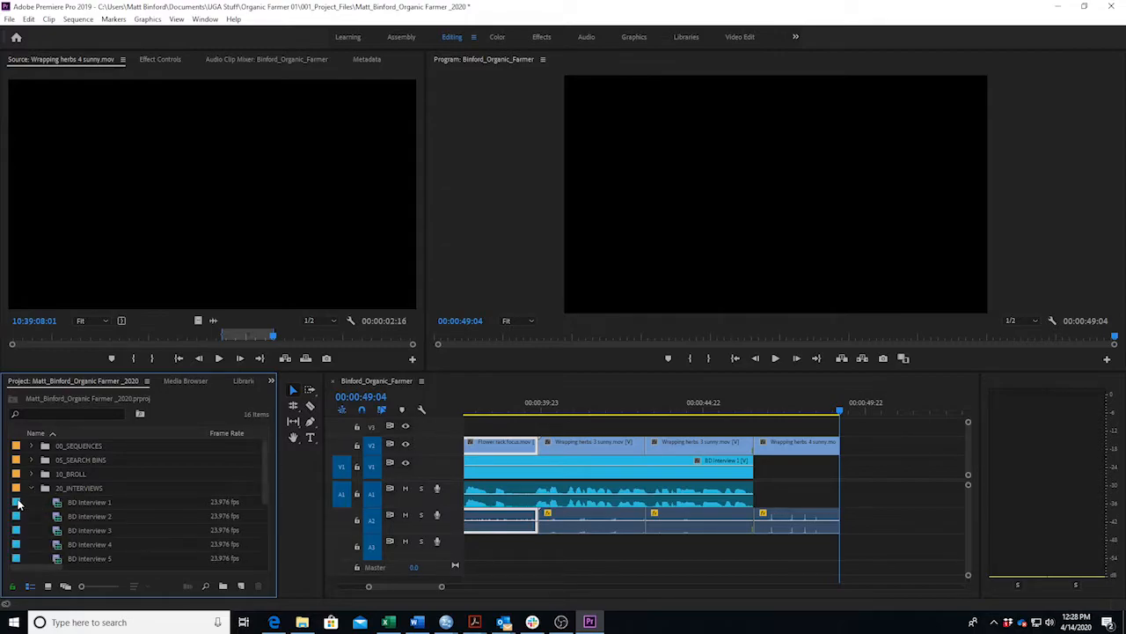
double_click(18, 503)
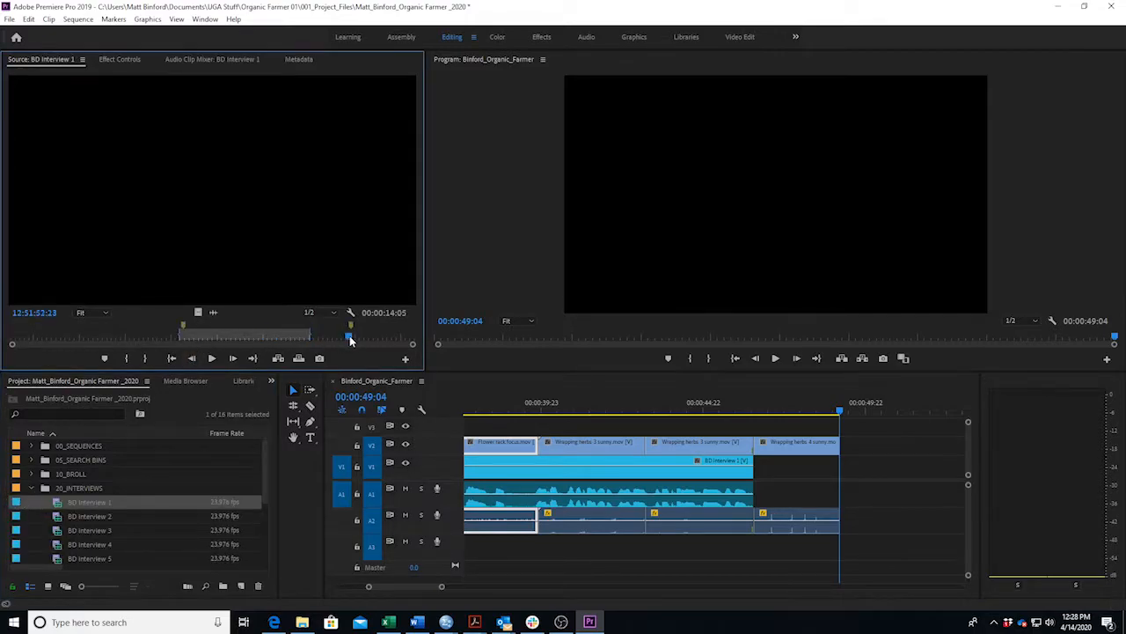
Shuttle through BD Interview 1 with J/K/L and set the soundbite's In point.
key(i)
key(space)
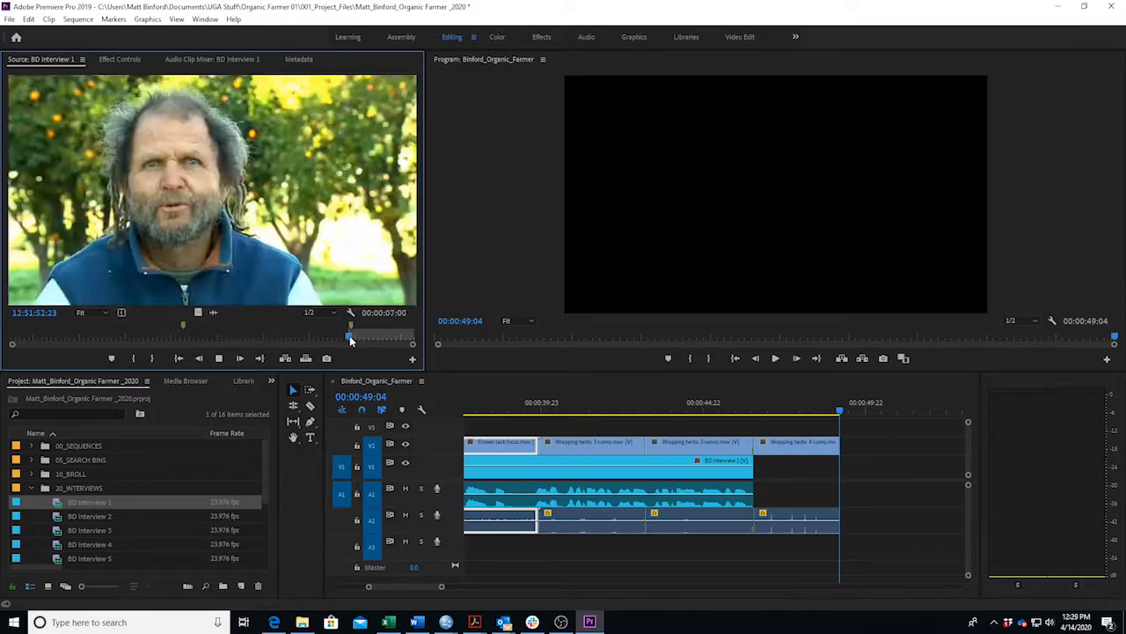
key(space)
key(space)
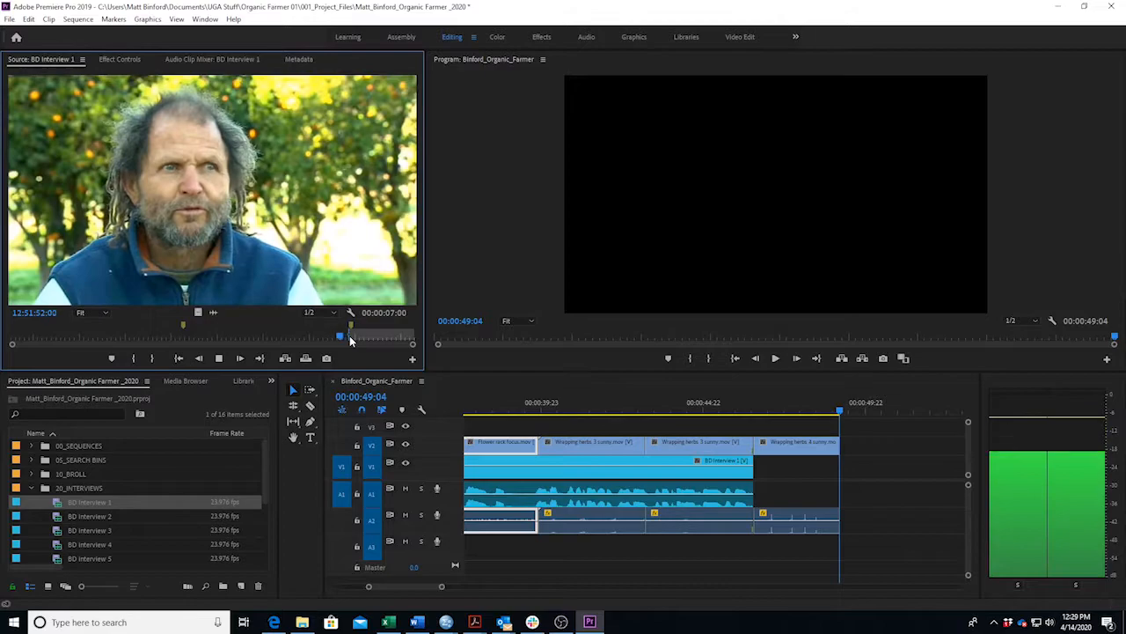
key(k)
key(l)
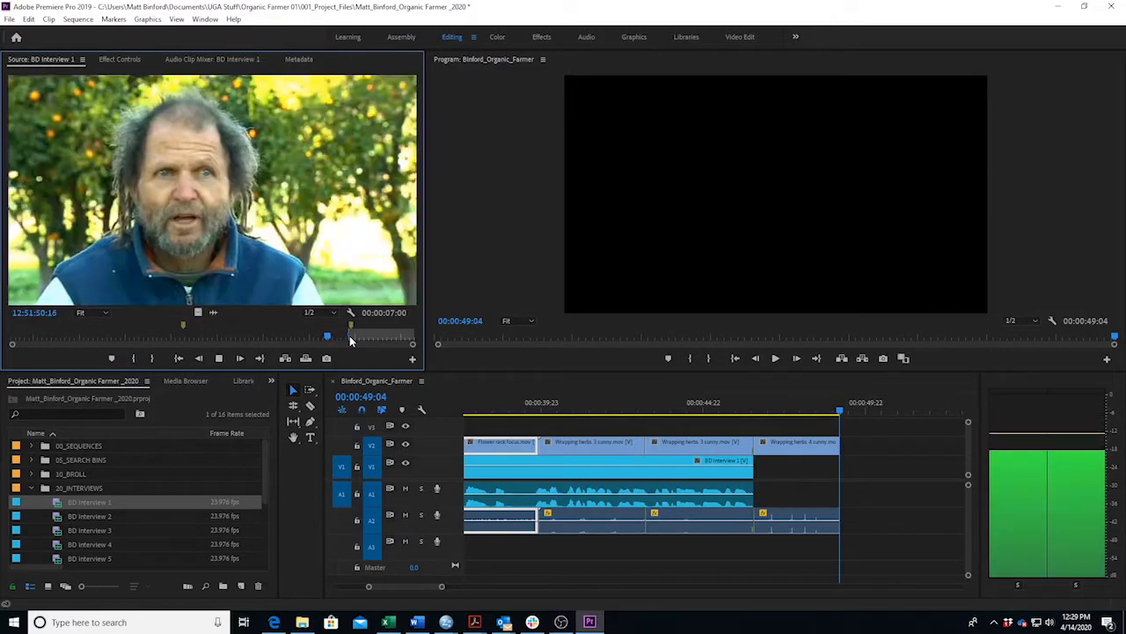
key(k)
key(l)
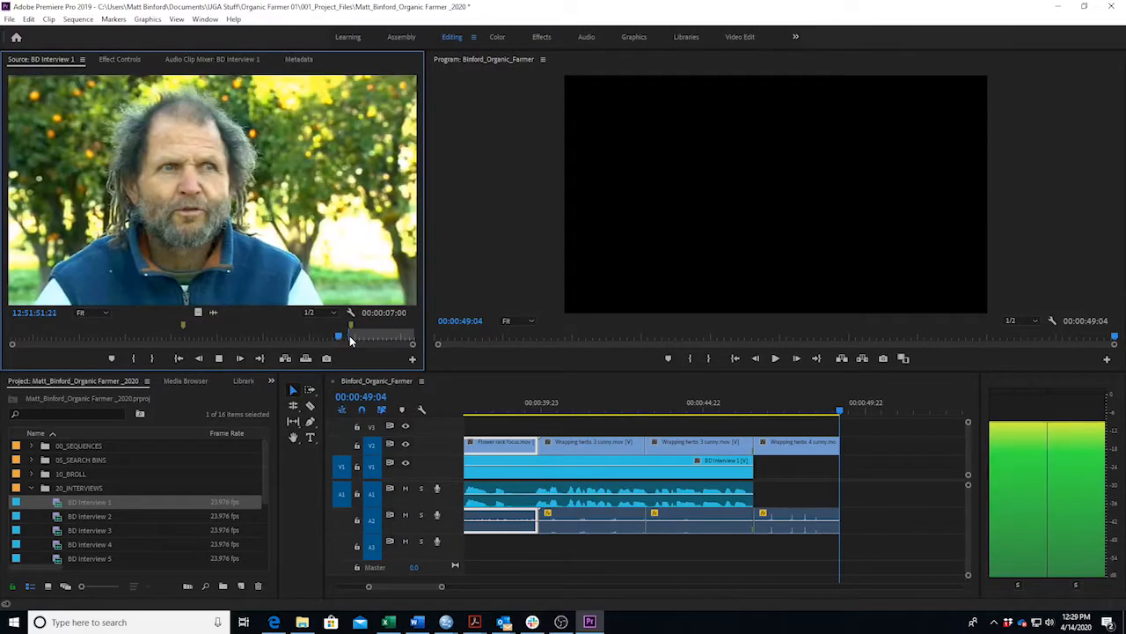
key(k)
key(j)
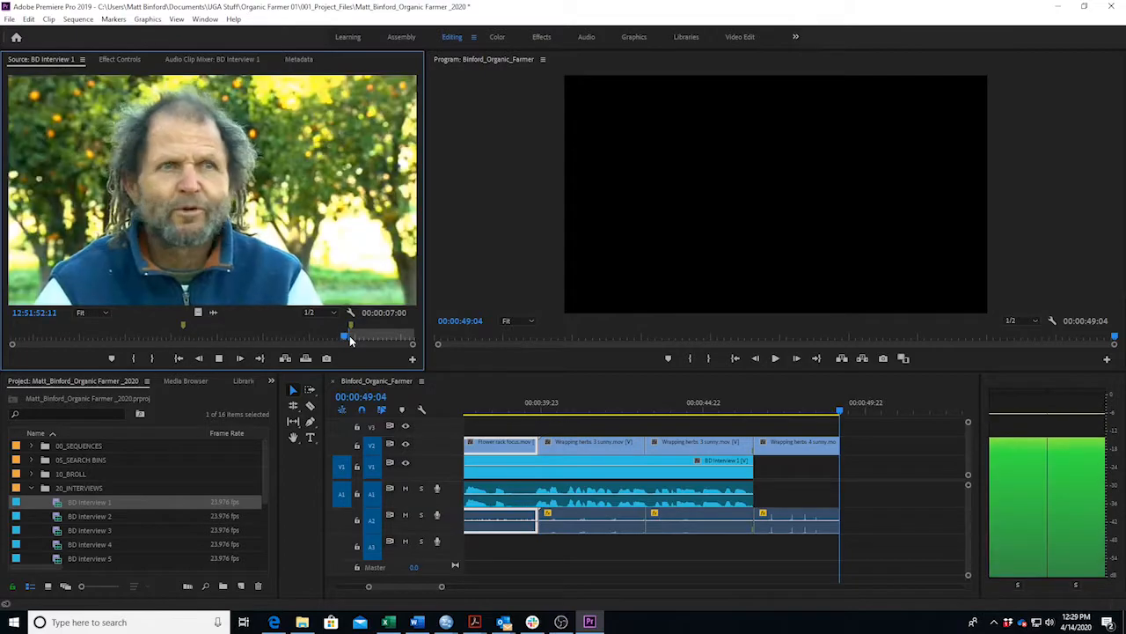
key(k)
key(l)
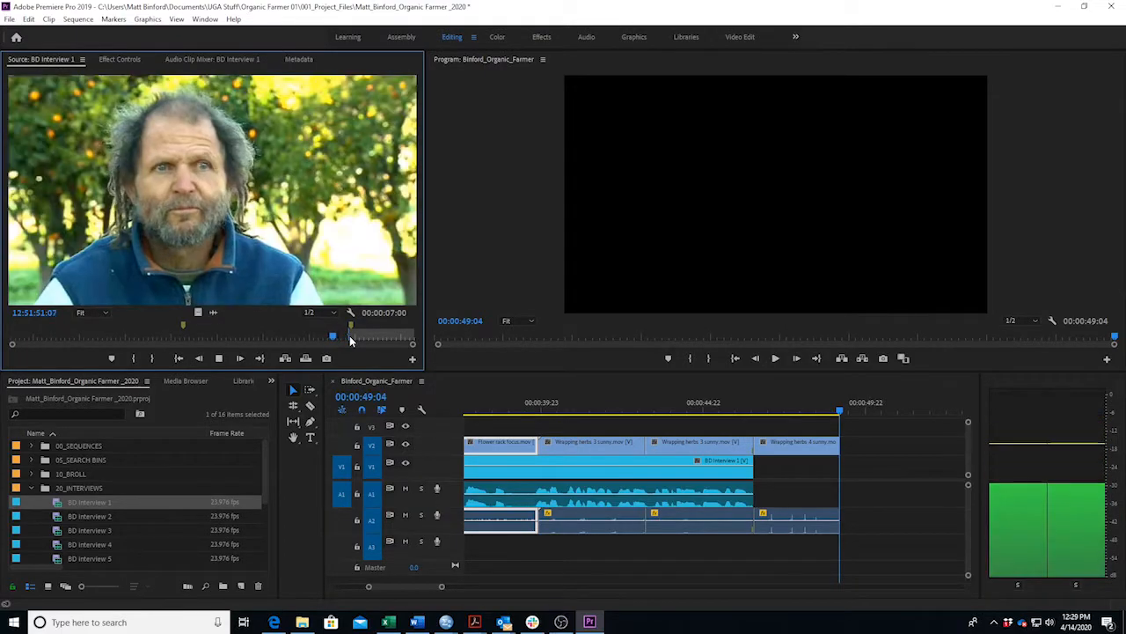
key(k)
key(i)
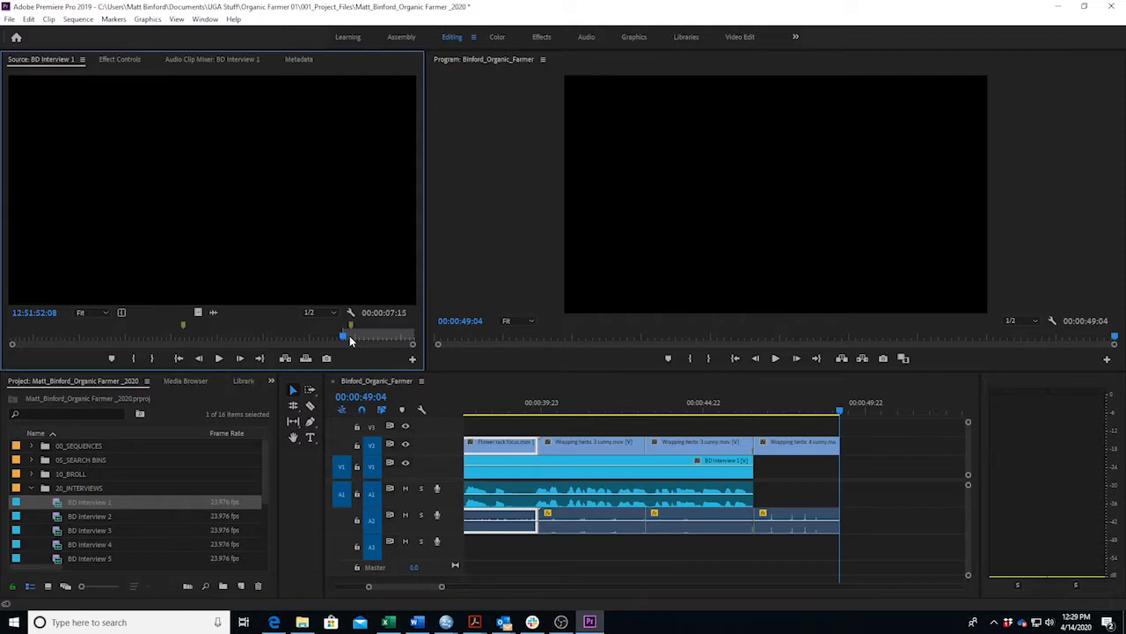
key(l)
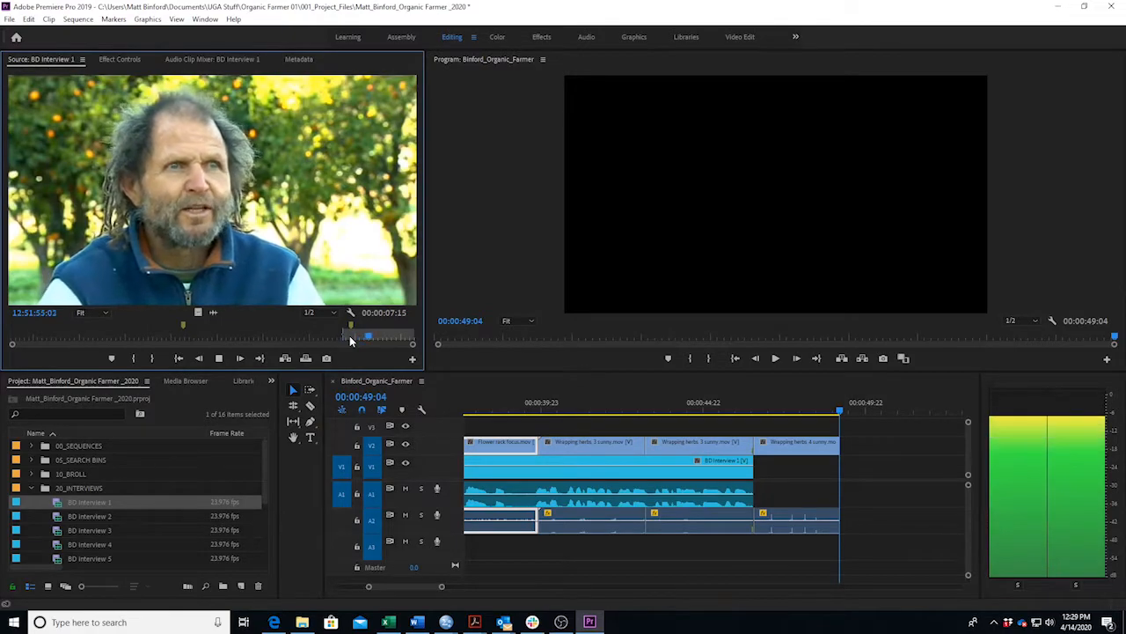
Mark the bite's Out point, overwrite it onto V1/A1, and play back across the gap.
key(o)
drag(211, 243, 892, 479)
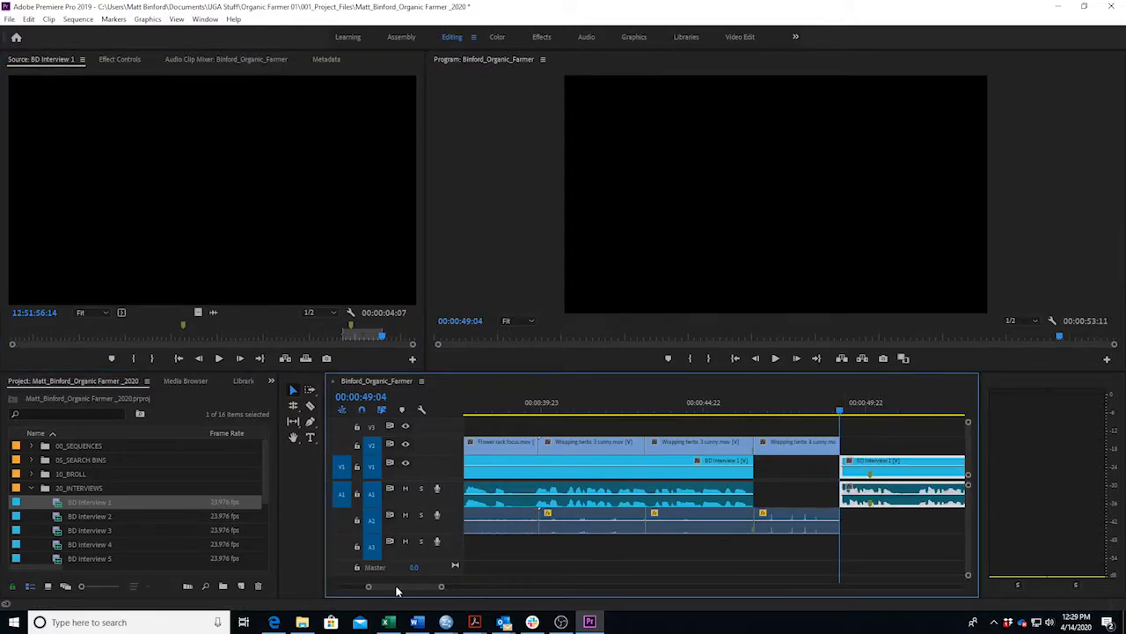
scroll(400, 590, down, 5)
click(586, 408)
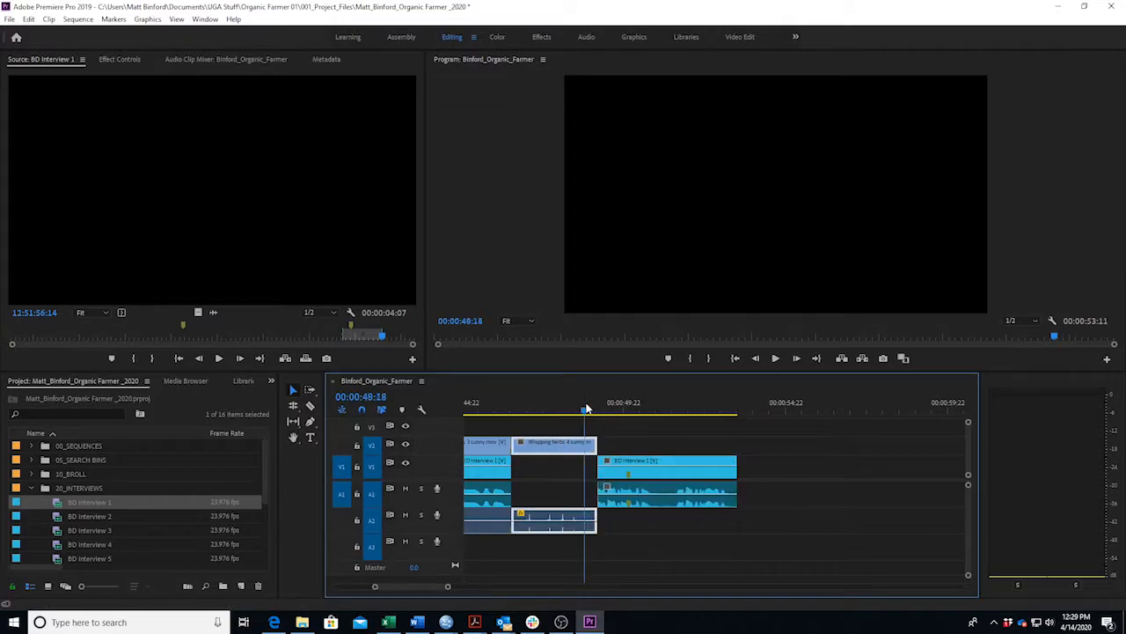
key(space)
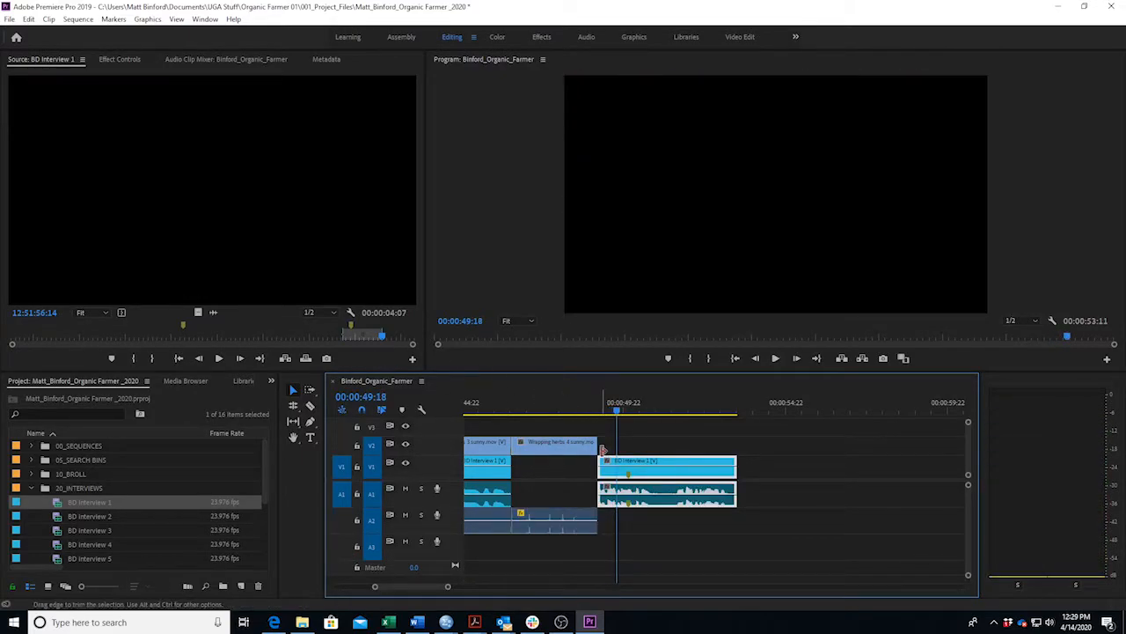
key(space)
Extend the Wrapping herbs 4 sunny clip on V2/A2 to 00:00:04:02, reaching the playhead.
key(space)
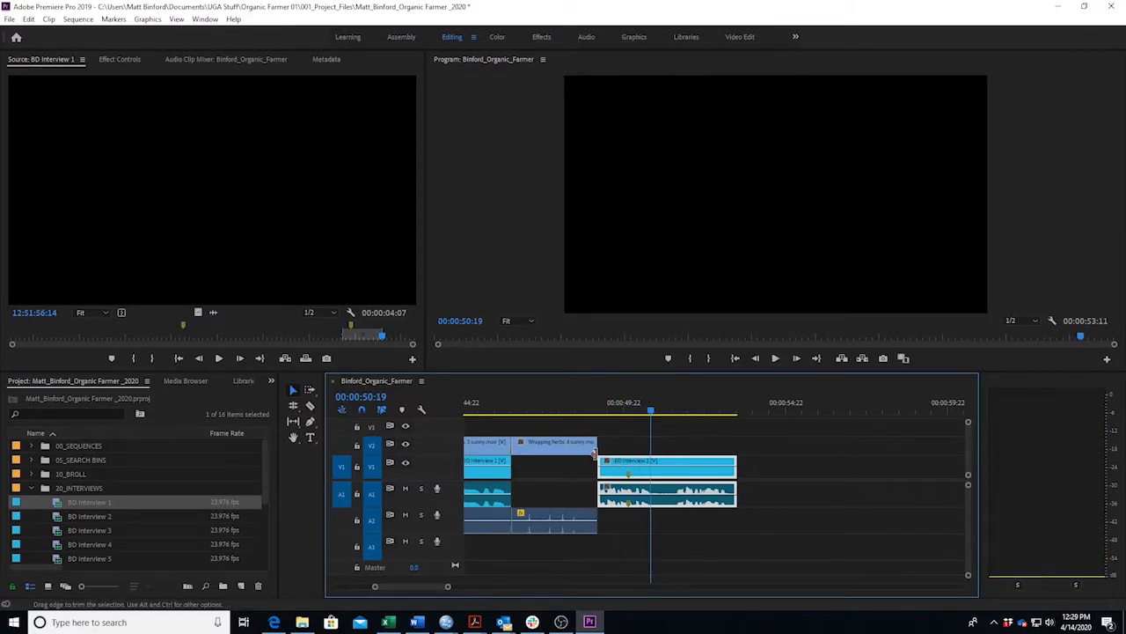
drag(595, 447, 540, 418)
key(space)
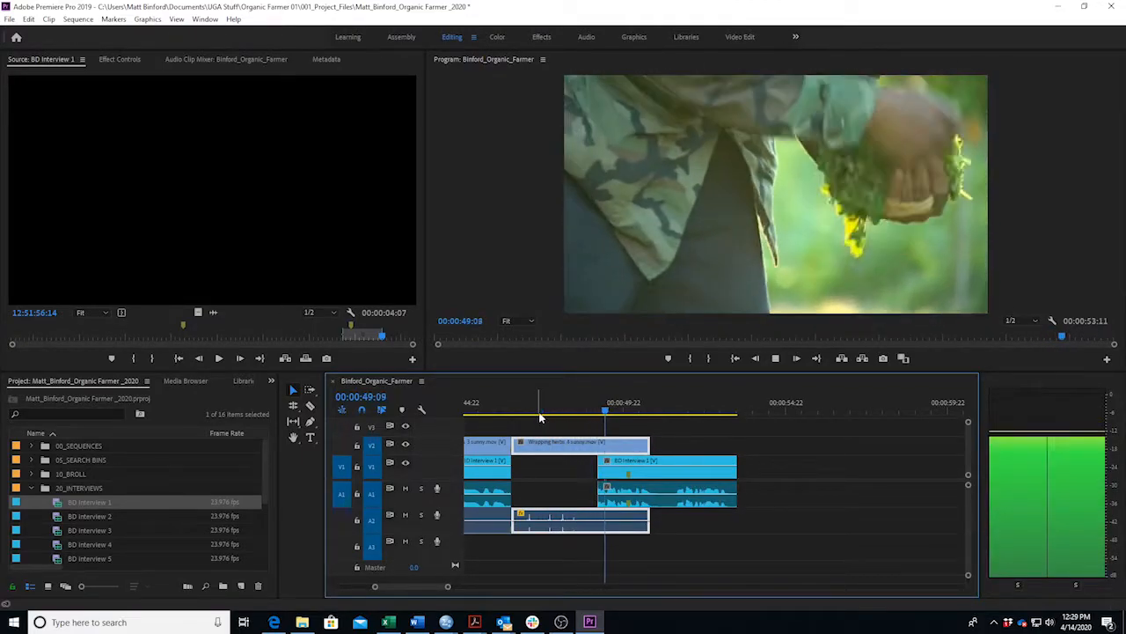
key(space)
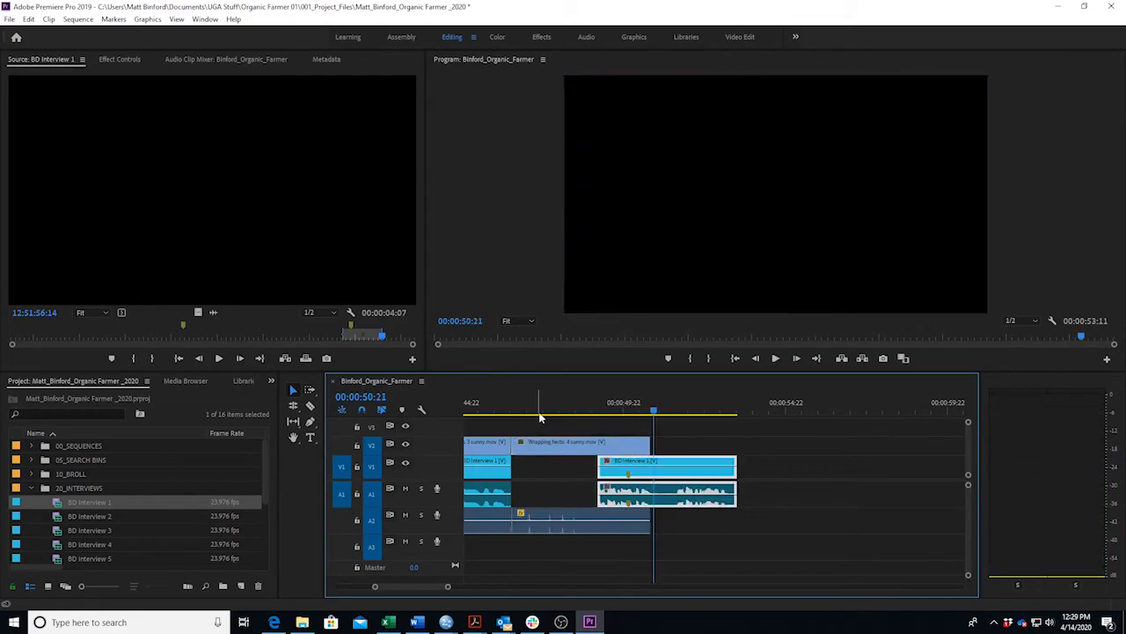
drag(447, 586, 425, 589)
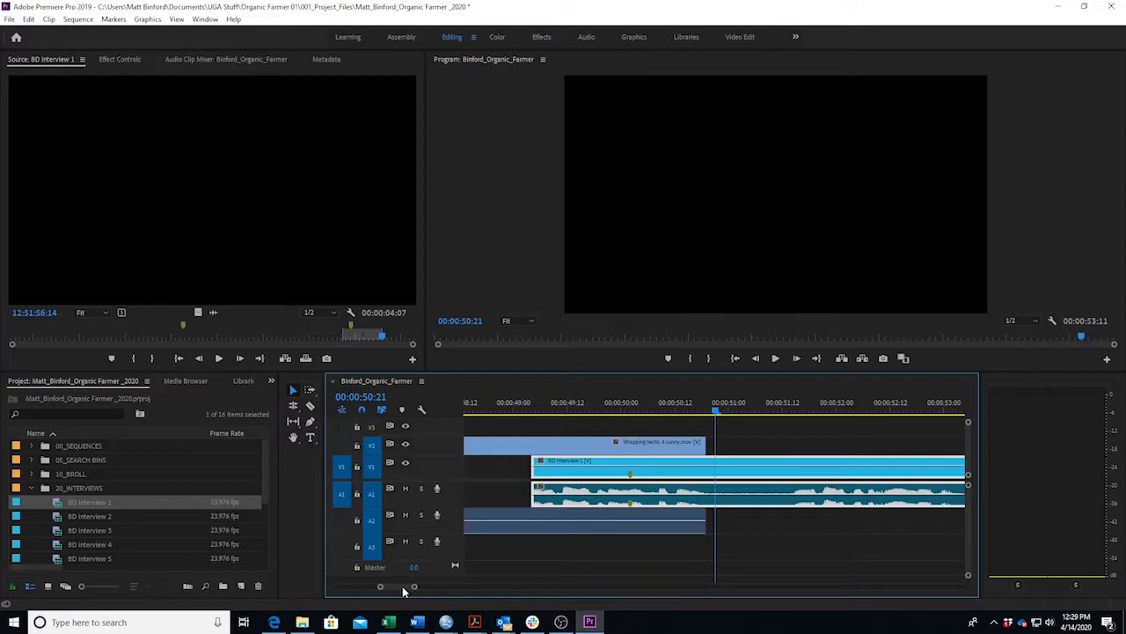
scroll(401, 587, up, 5)
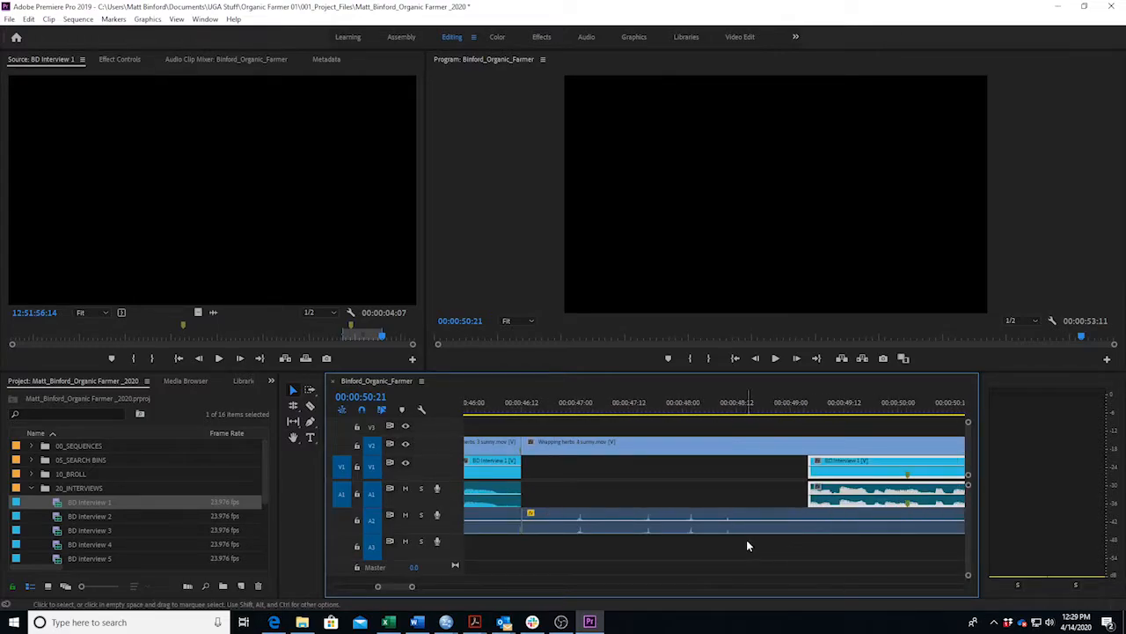
Add two volume keyframes at the BD Interview 1 bite's start, lower the first, and play back.
double_click(818, 473)
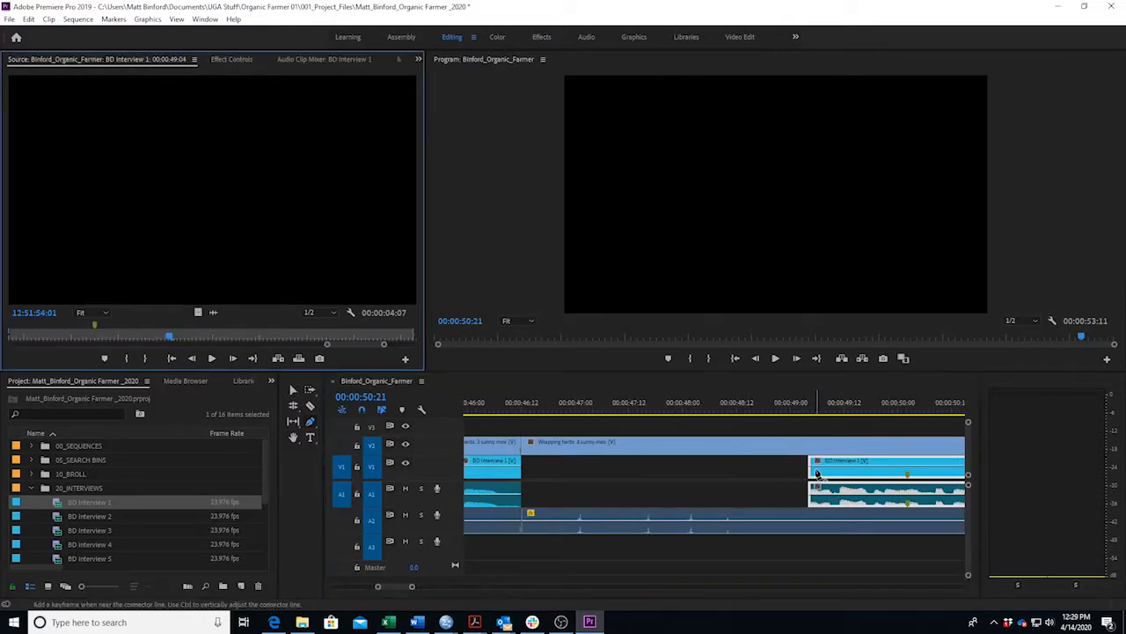
click(817, 472)
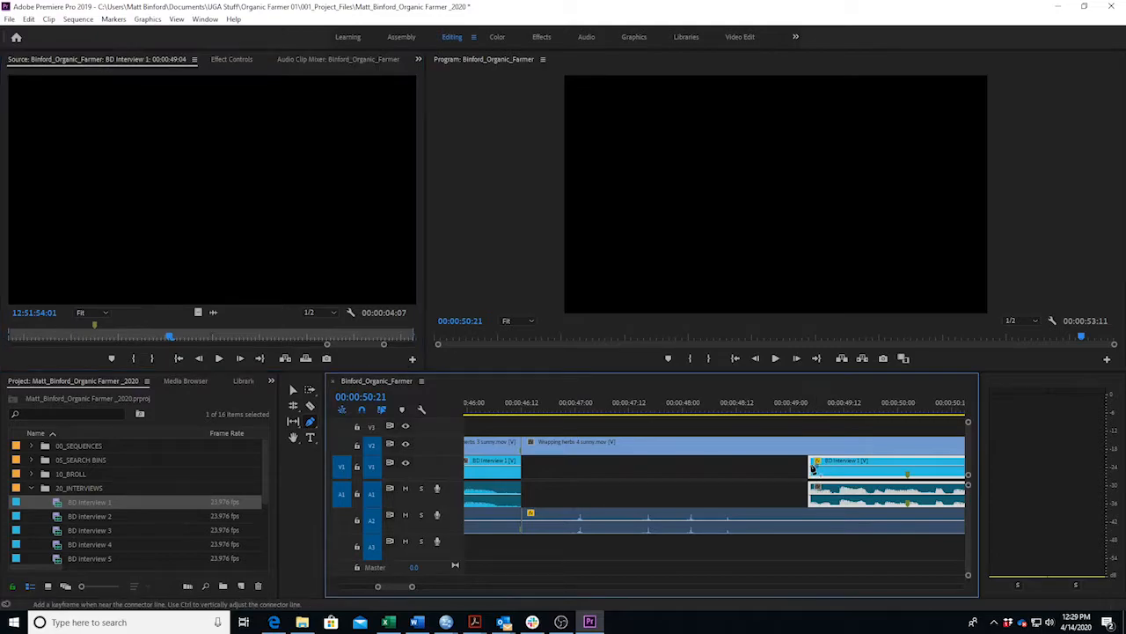
click(779, 404)
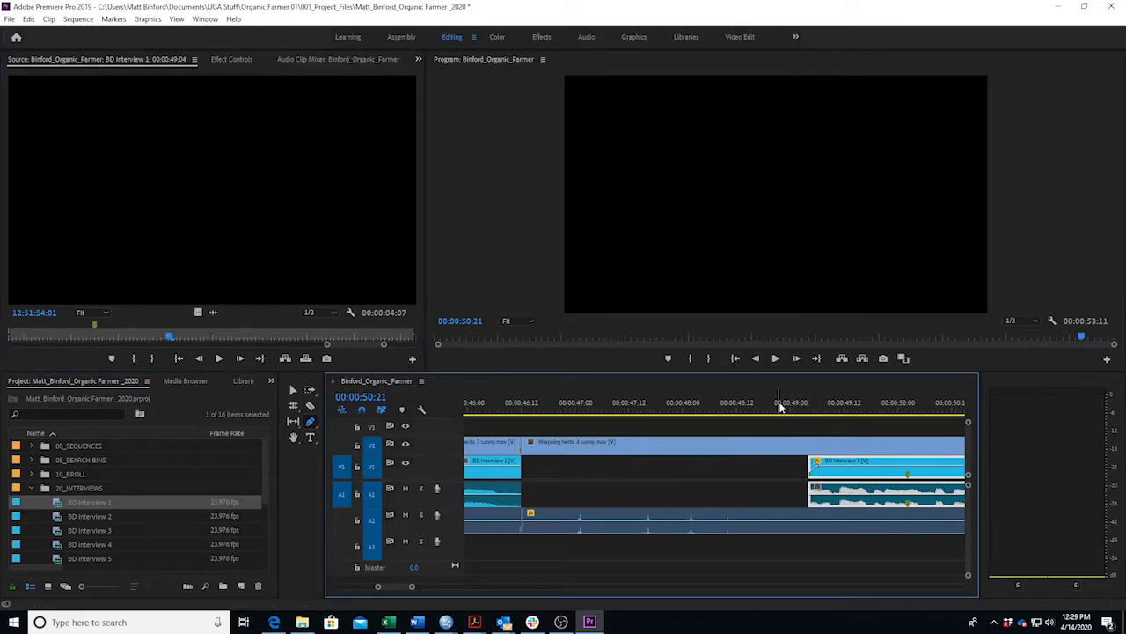
key(space)
key(space)
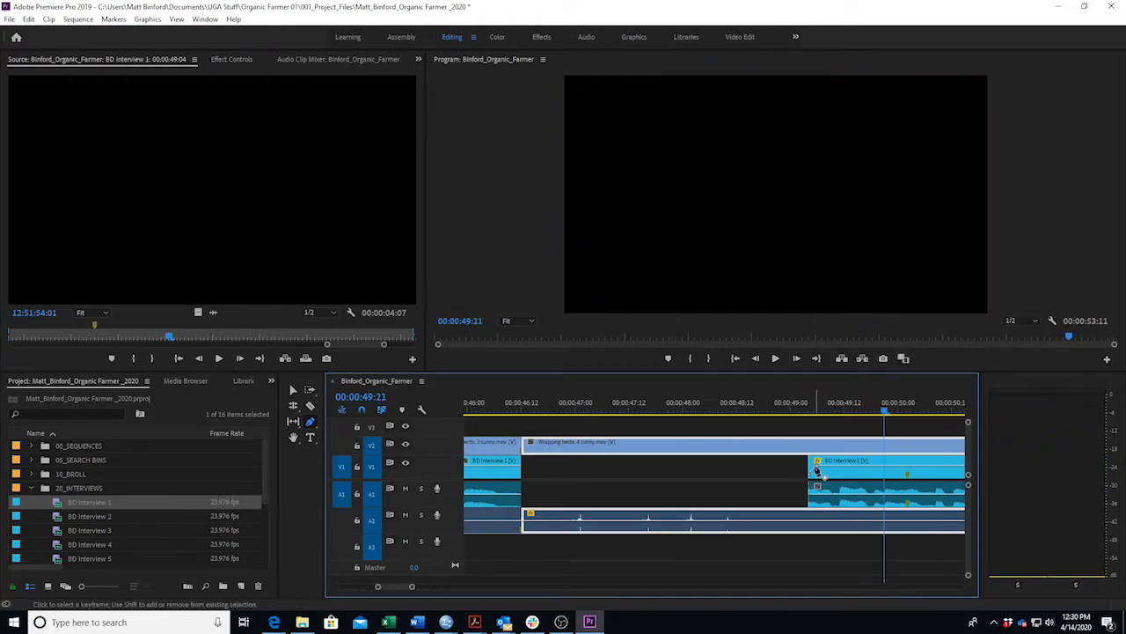
drag(819, 470, 817, 481)
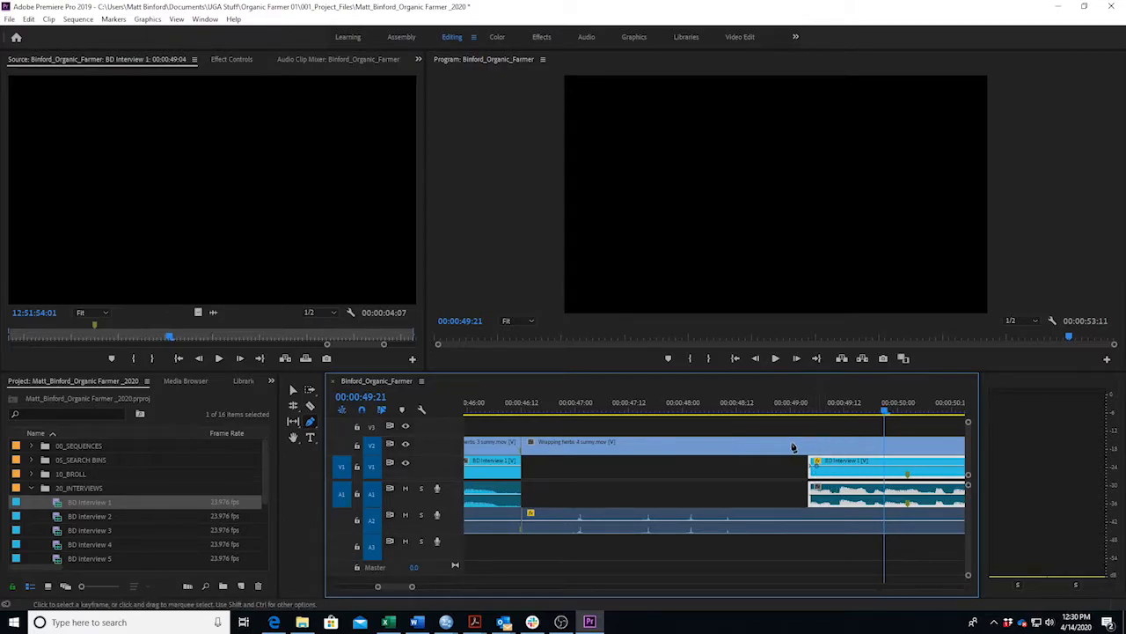
click(834, 495)
drag(810, 494, 810, 504)
click(783, 407)
key(space)
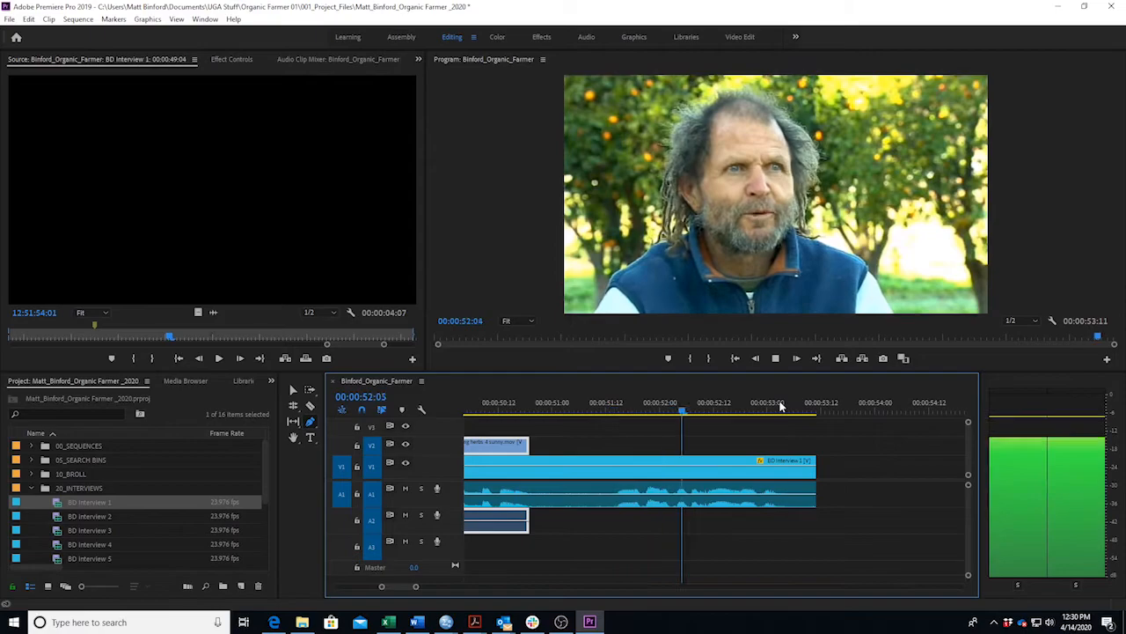
key(space)
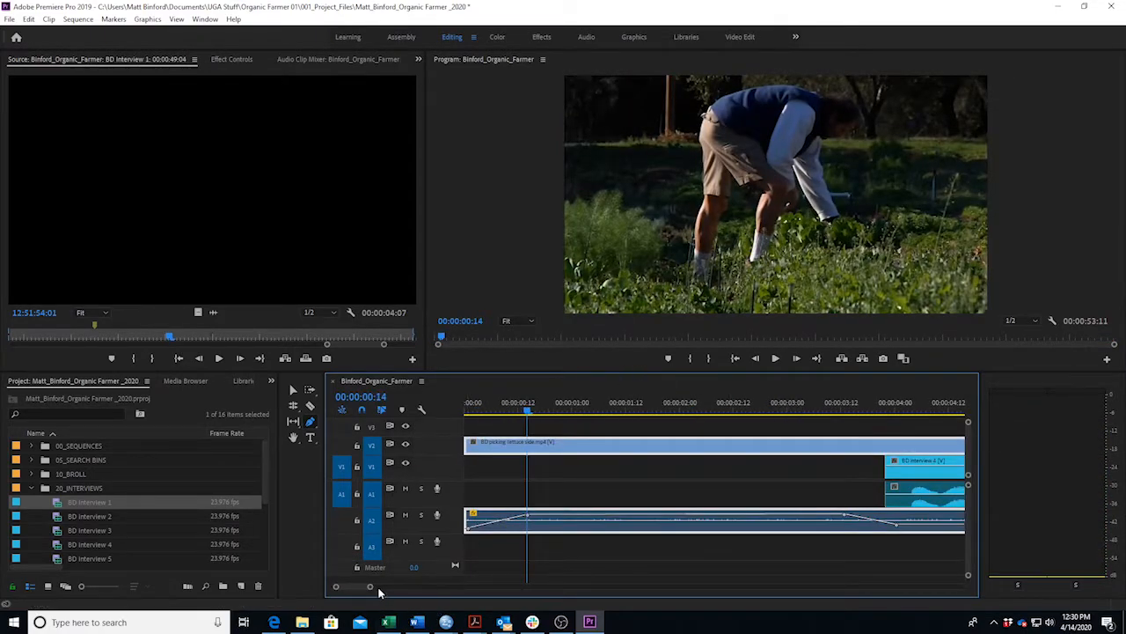
drag(370, 587, 474, 586)
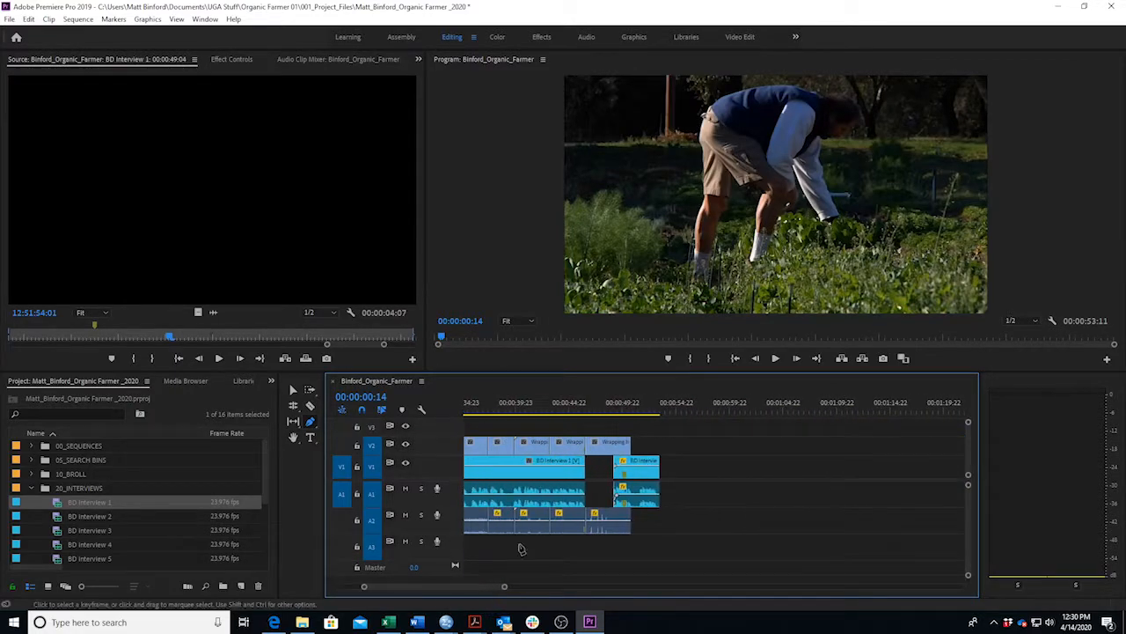
Play back the edit from about 00:00:47 to review it.
click(608, 411)
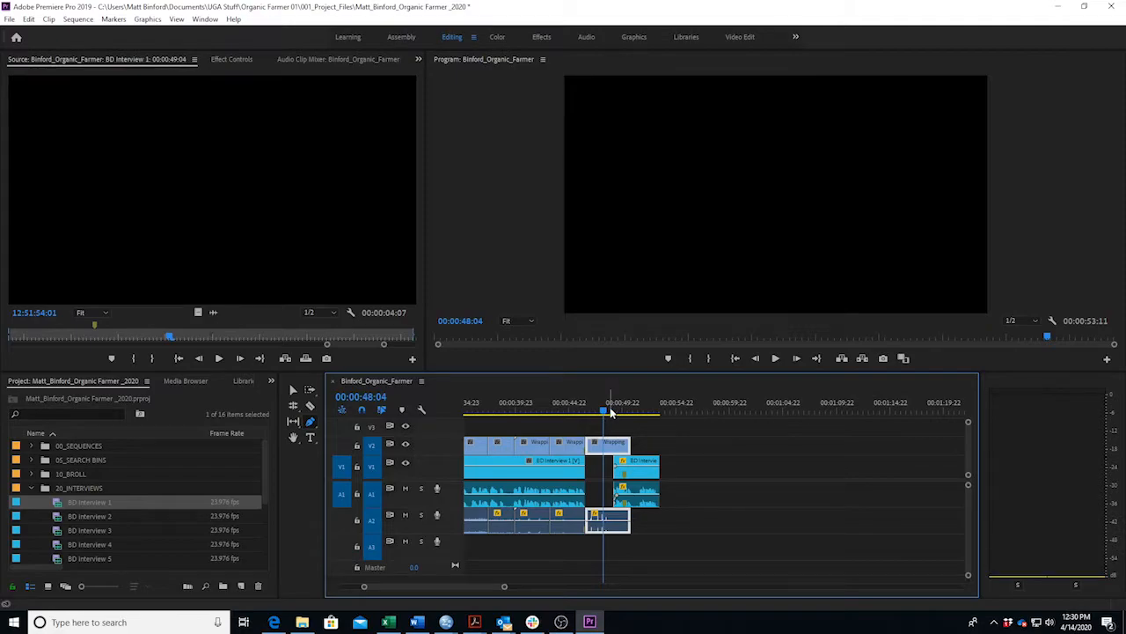
click(582, 412)
key(space)
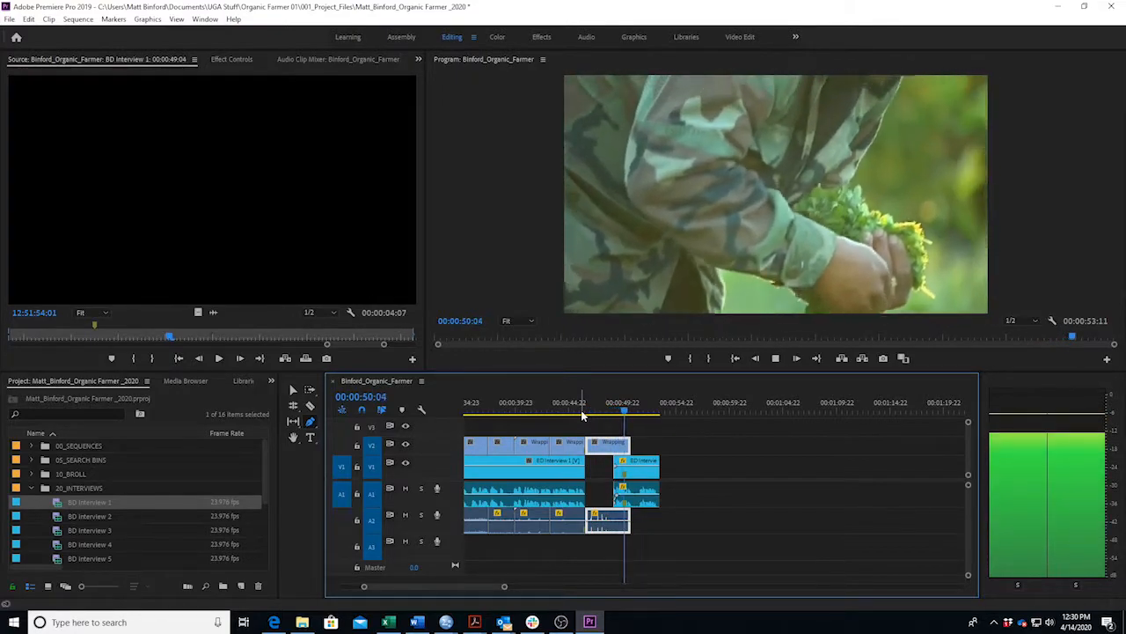
key(space)
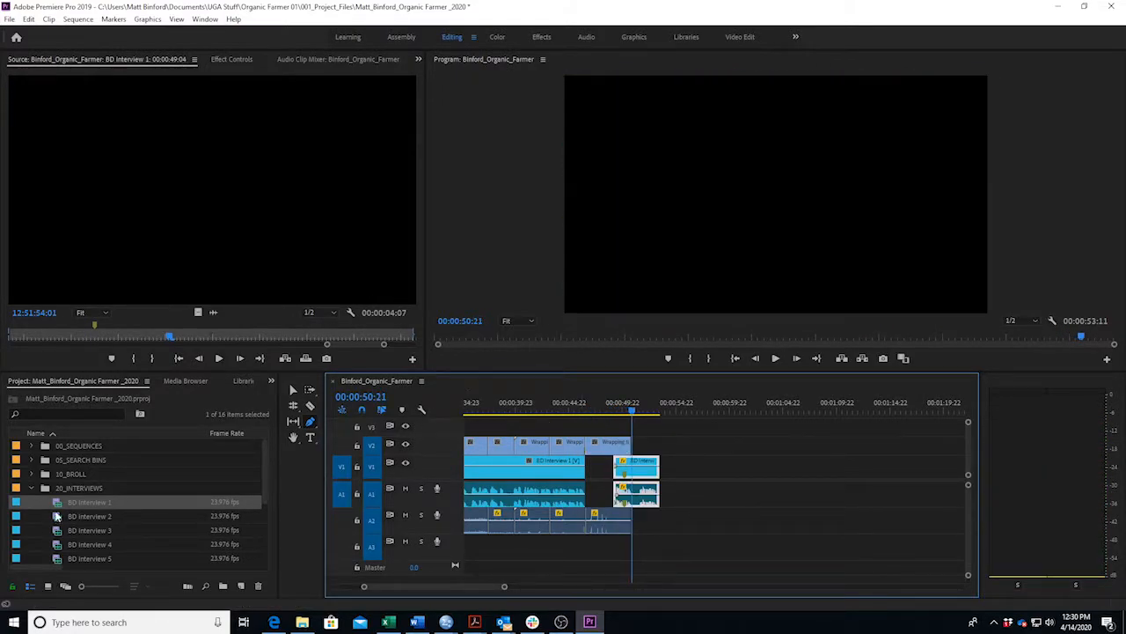
Collapse 20_INTERVIEWS and expand 10_BROLL to list the Wrapping herbs clips.
scroll(60, 528, down, 1)
click(33, 472)
scroll(36, 466, up, 1)
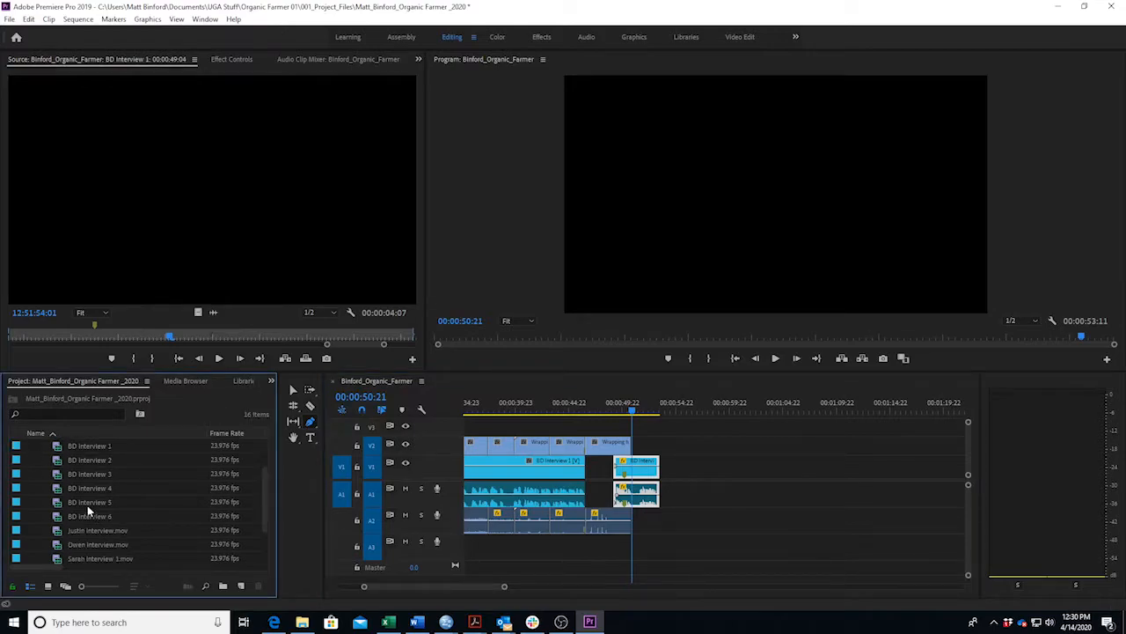
click(31, 473)
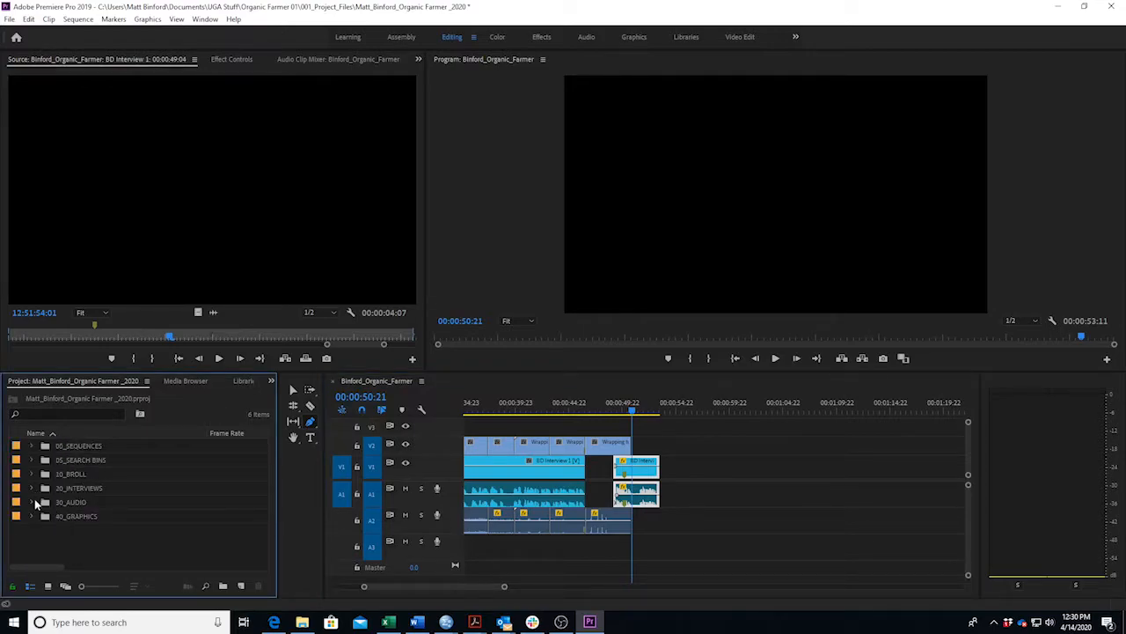
click(31, 501)
click(30, 487)
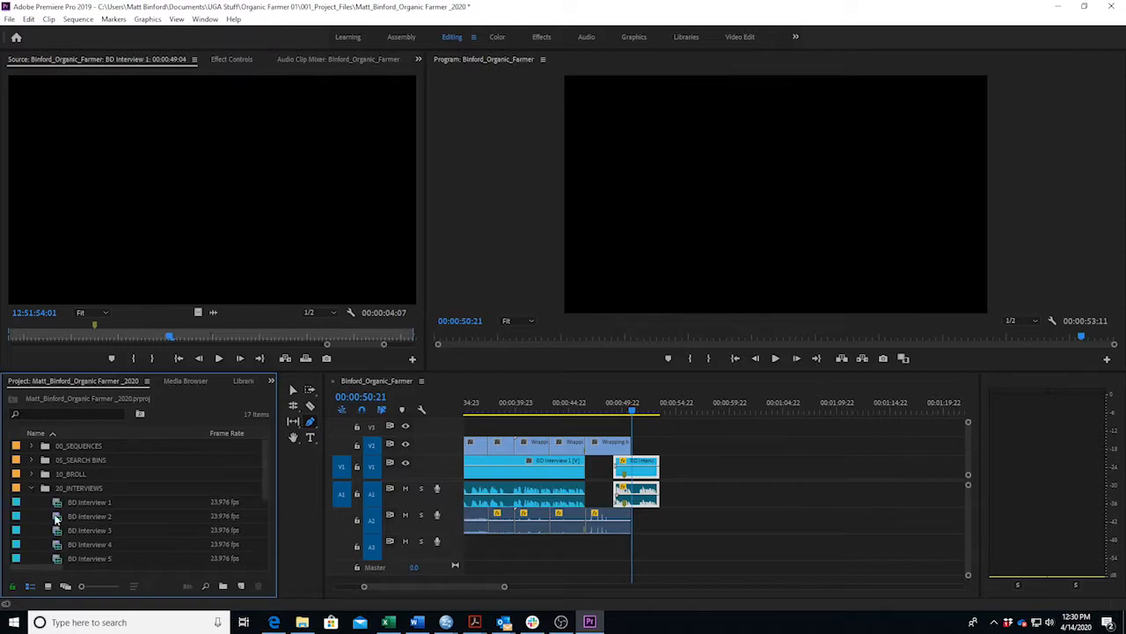
scroll(72, 524, down, 3)
scroll(73, 524, up, 2)
scroll(72, 524, up, 2)
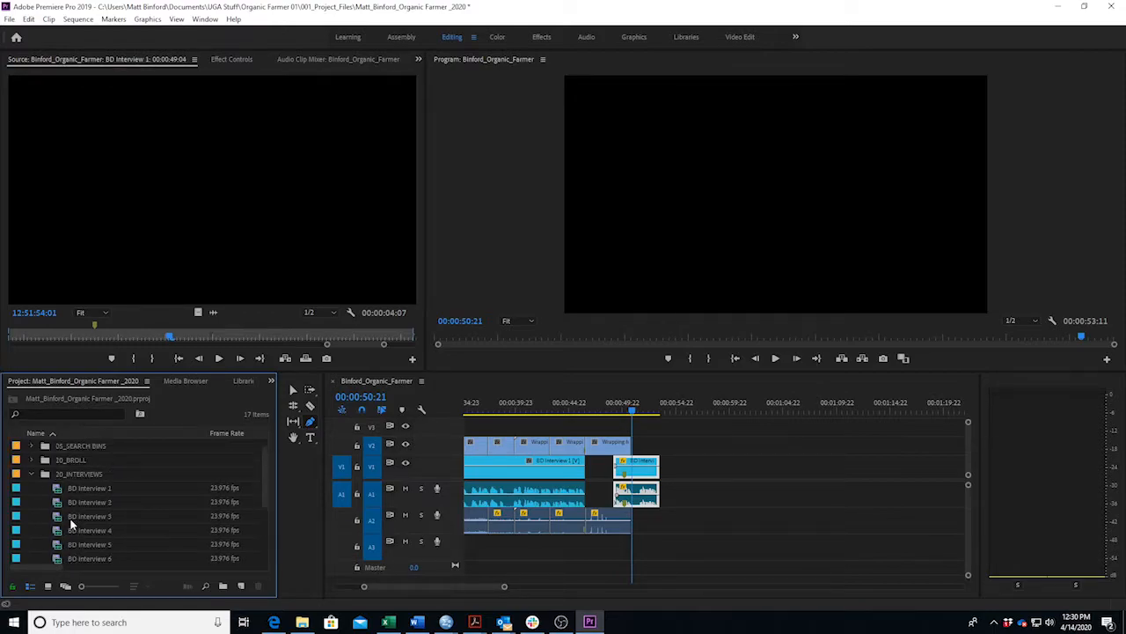
click(31, 459)
scroll(88, 499, down, 10)
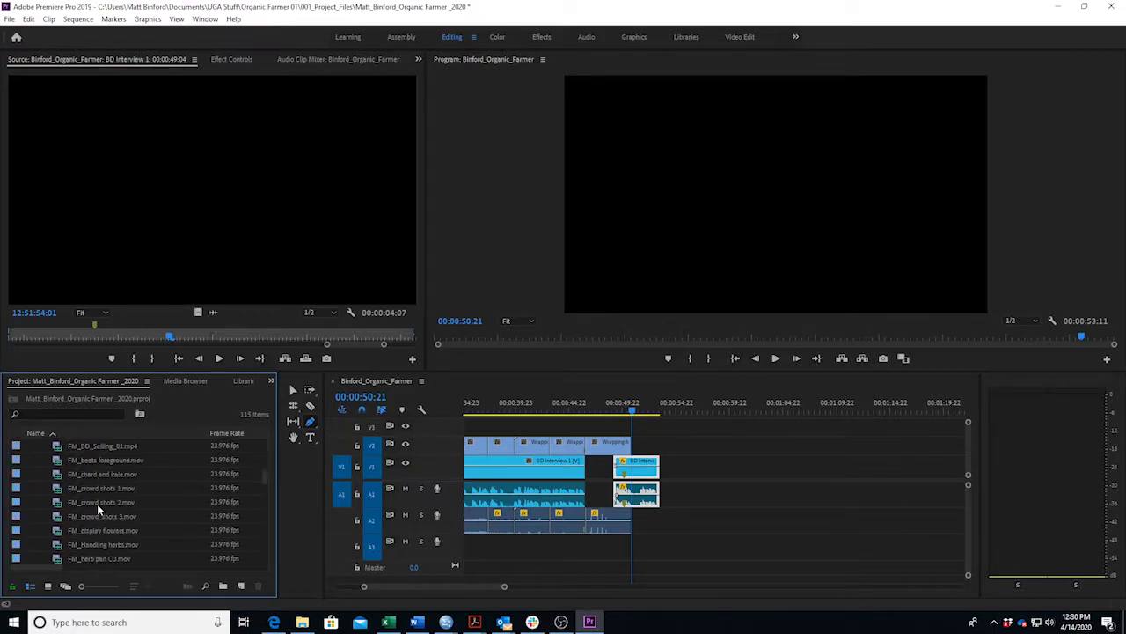
scroll(106, 528, down, 5)
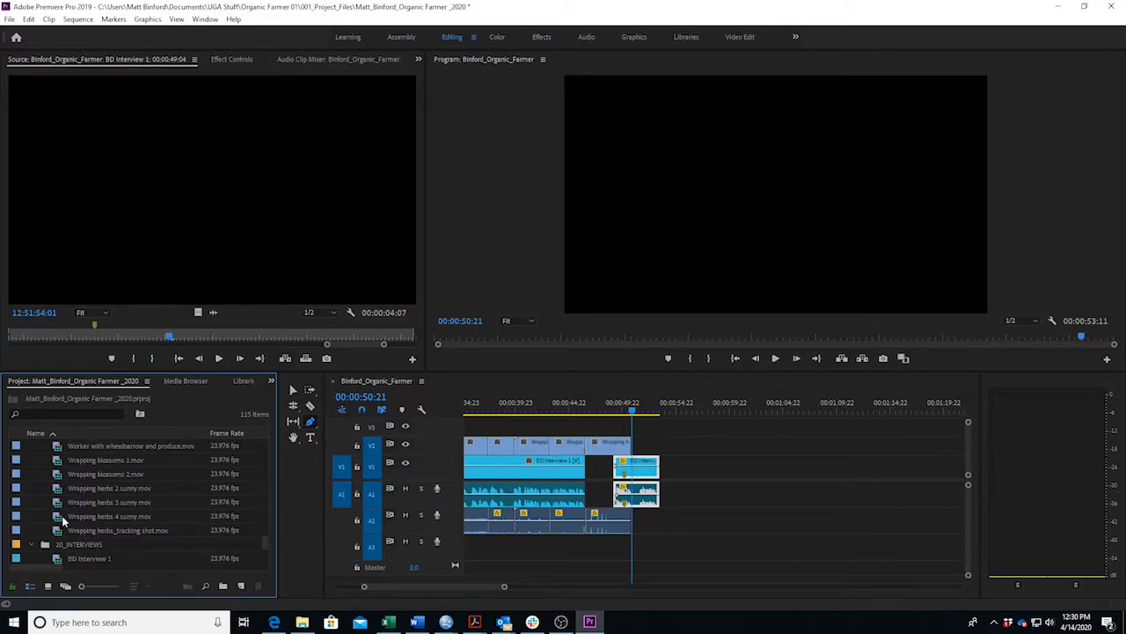
Mark In and Out on Wrapping herbs 3 sunny.mov and place the shot on V2.
double_click(29, 503)
drag(340, 336, 368, 343)
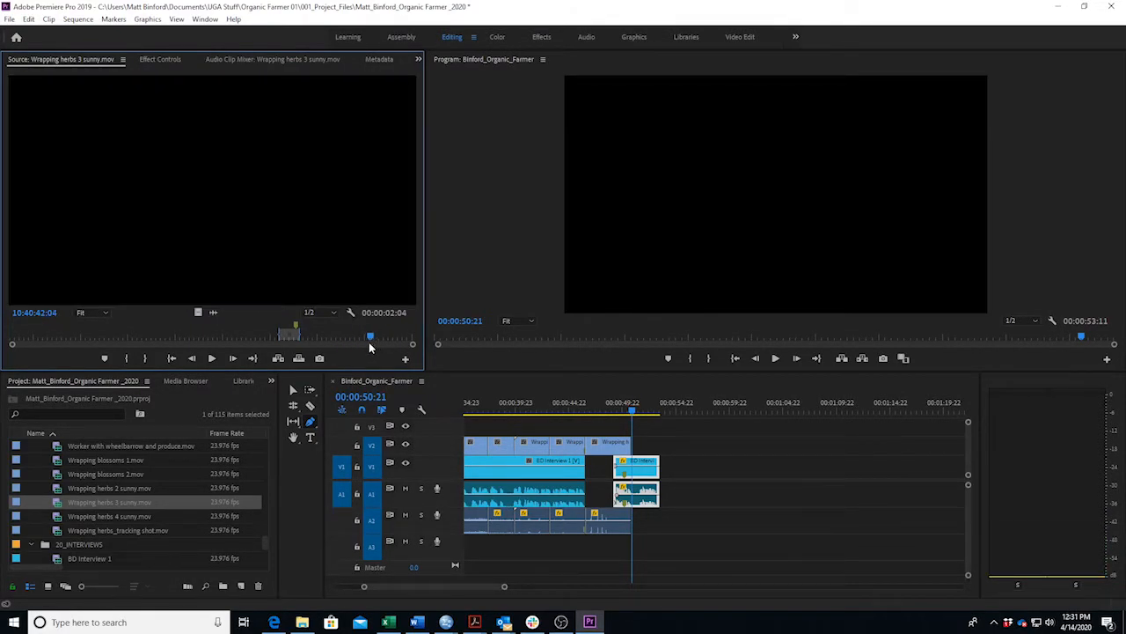
key(i)
key(space)
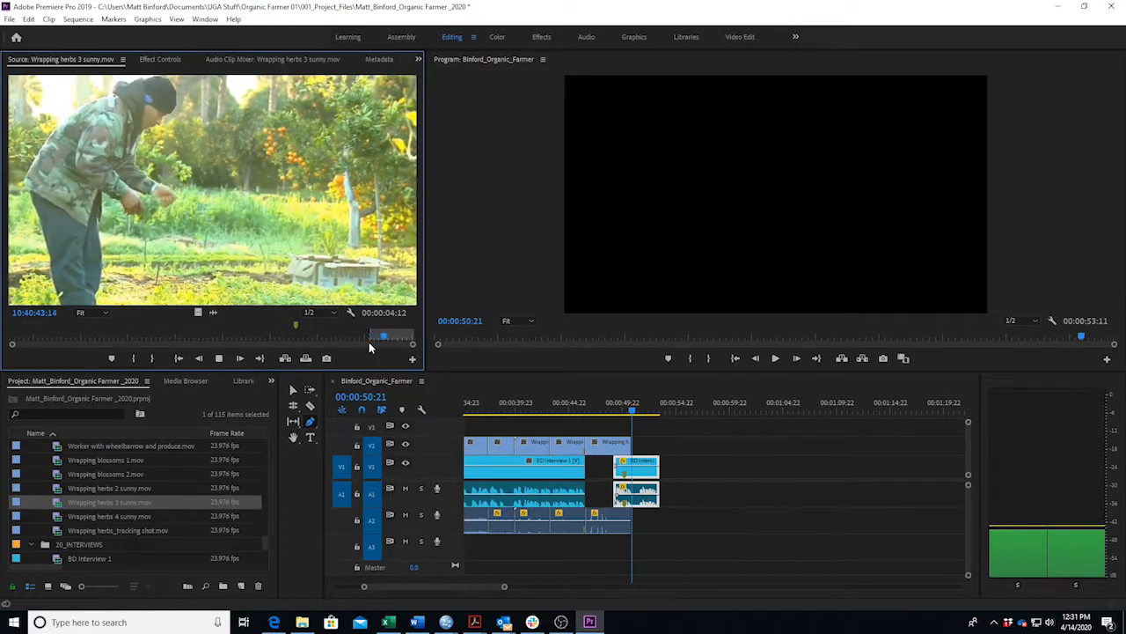
key(space)
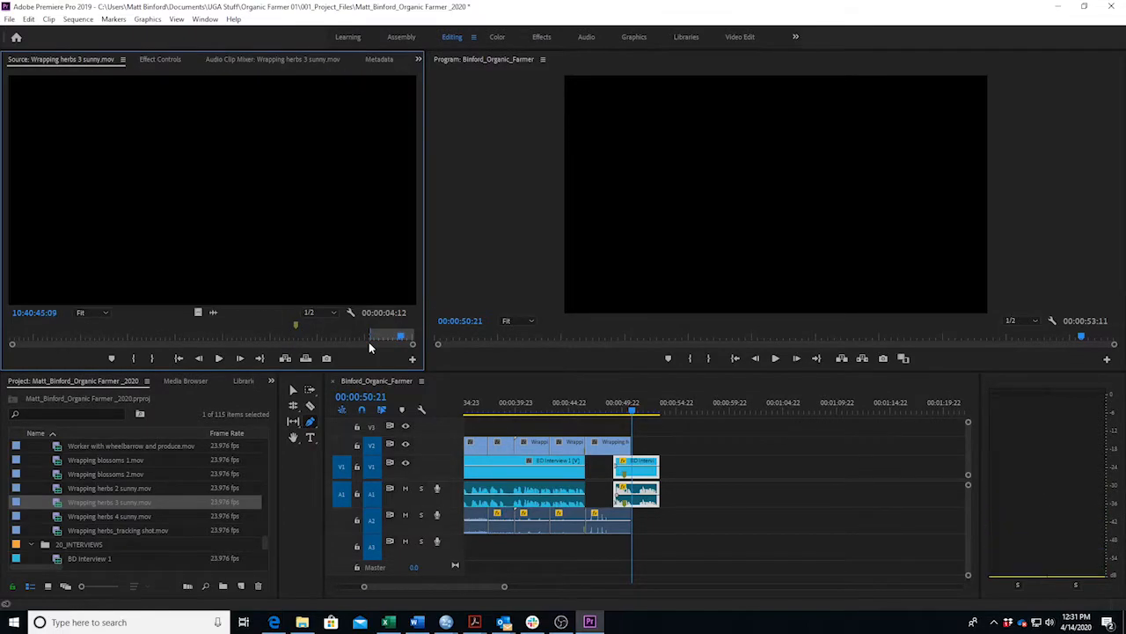
key(o)
drag(170, 227, 649, 453)
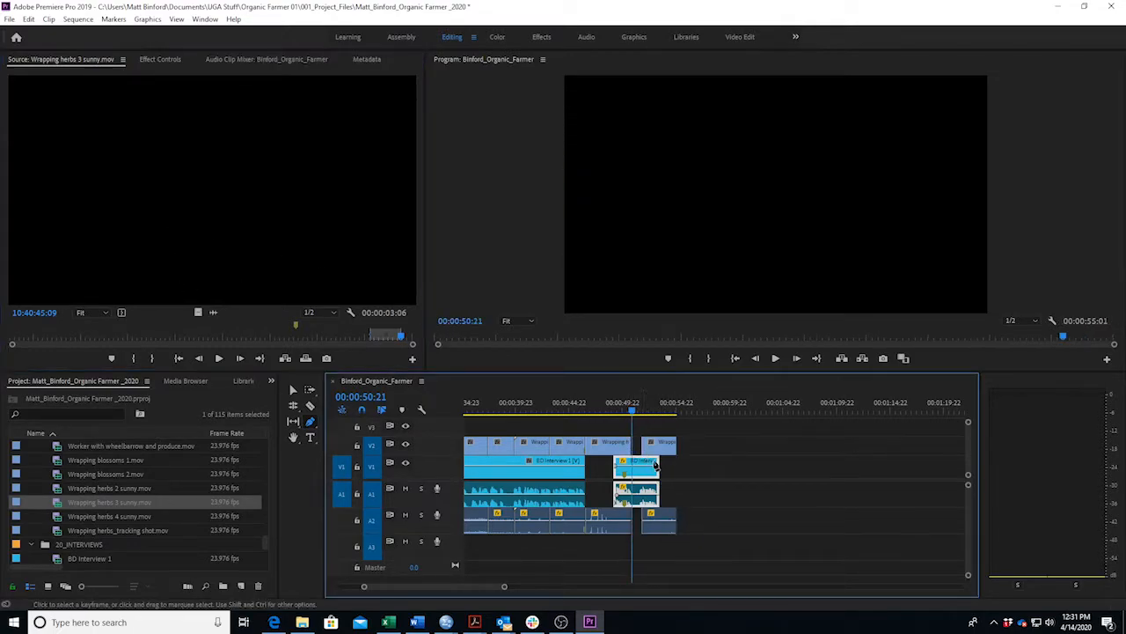
Move the Wrapping herbs 3 sunny clip left on V2 and play back from 00:00:52:17.
drag(504, 587, 445, 586)
click(703, 409)
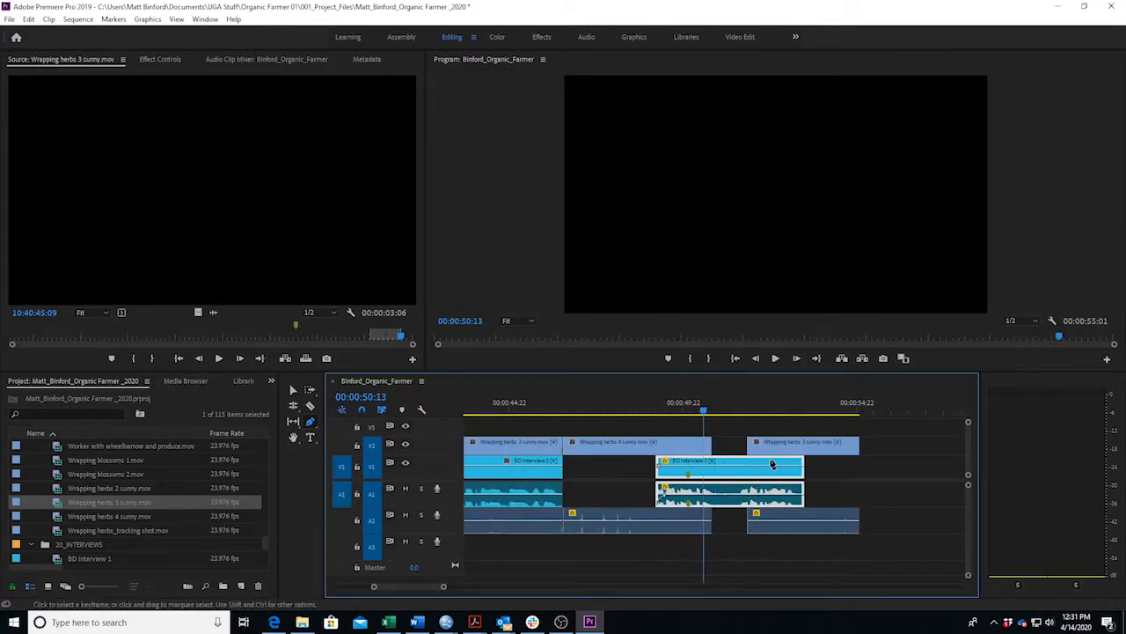
key(v)
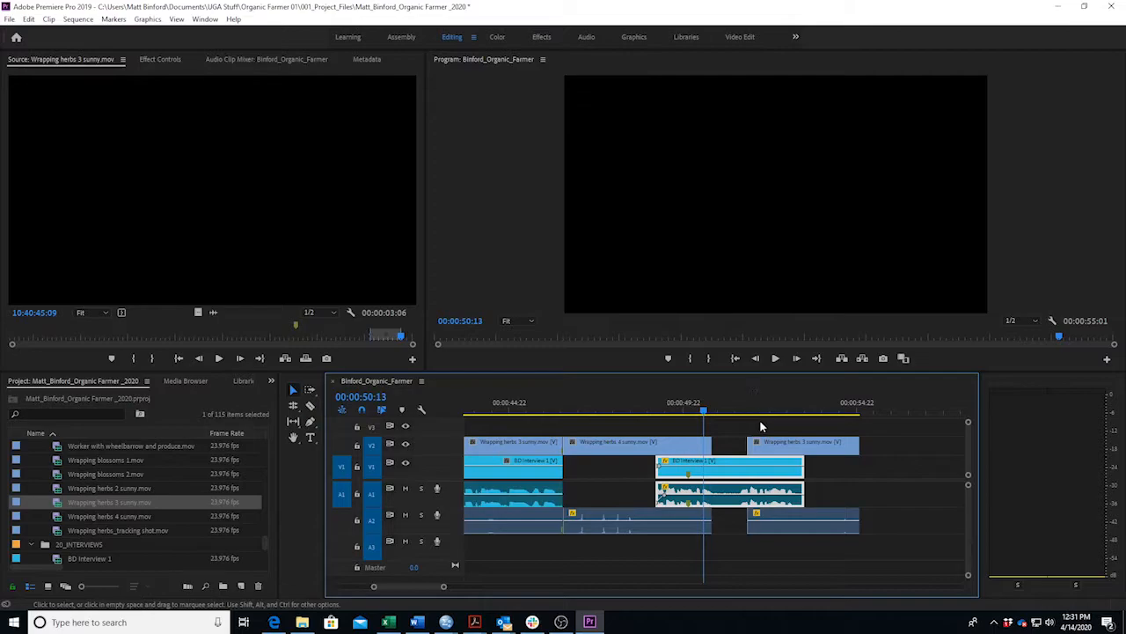
drag(781, 455, 753, 460)
click(779, 411)
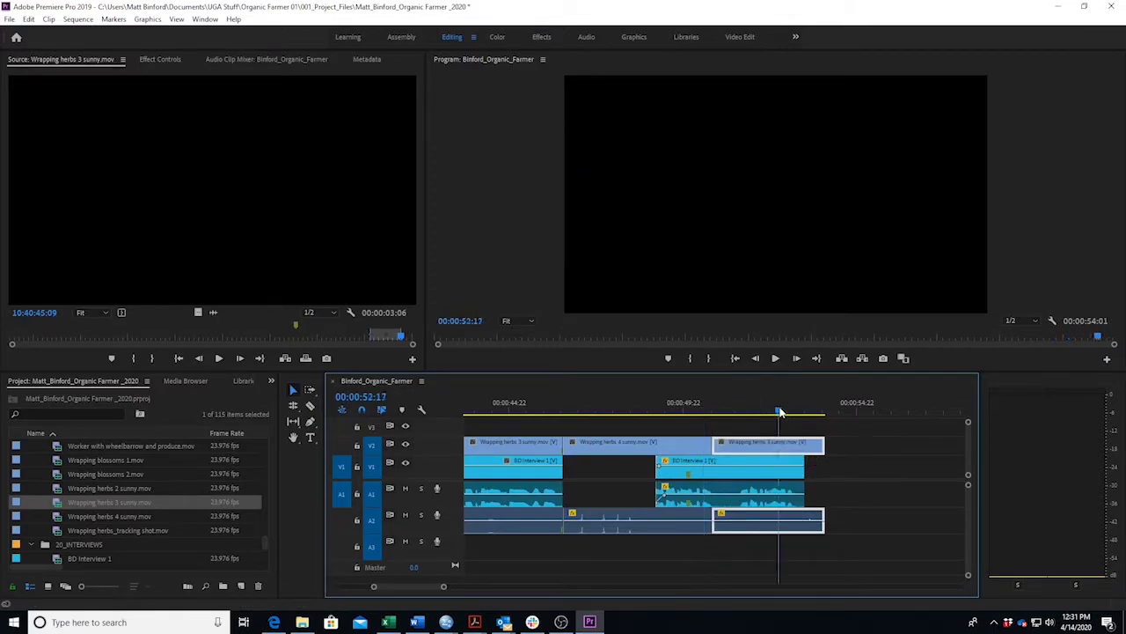
key(space)
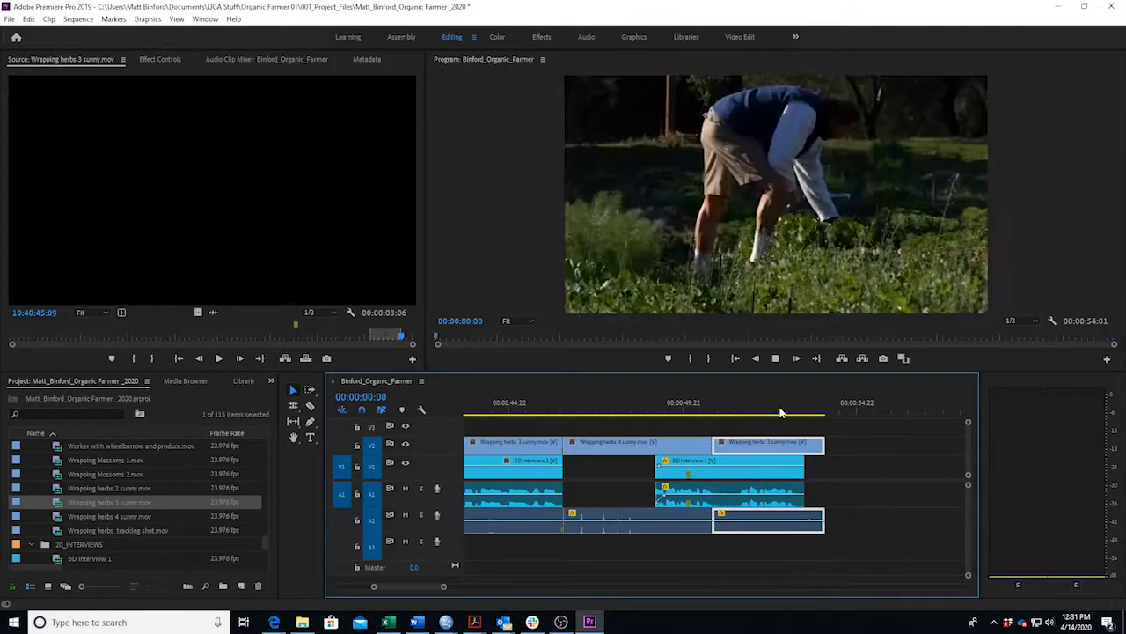
key(space)
Shorten the herb clip's end, then slip its footage with the Slip tool (Y).
drag(355, 586, 397, 588)
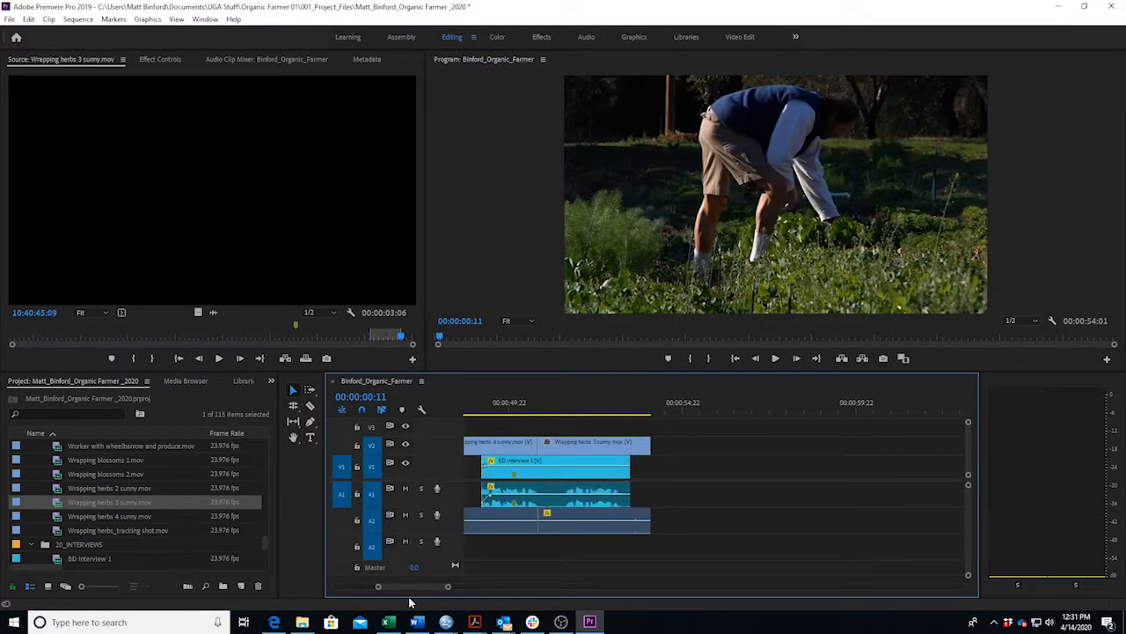
click(573, 411)
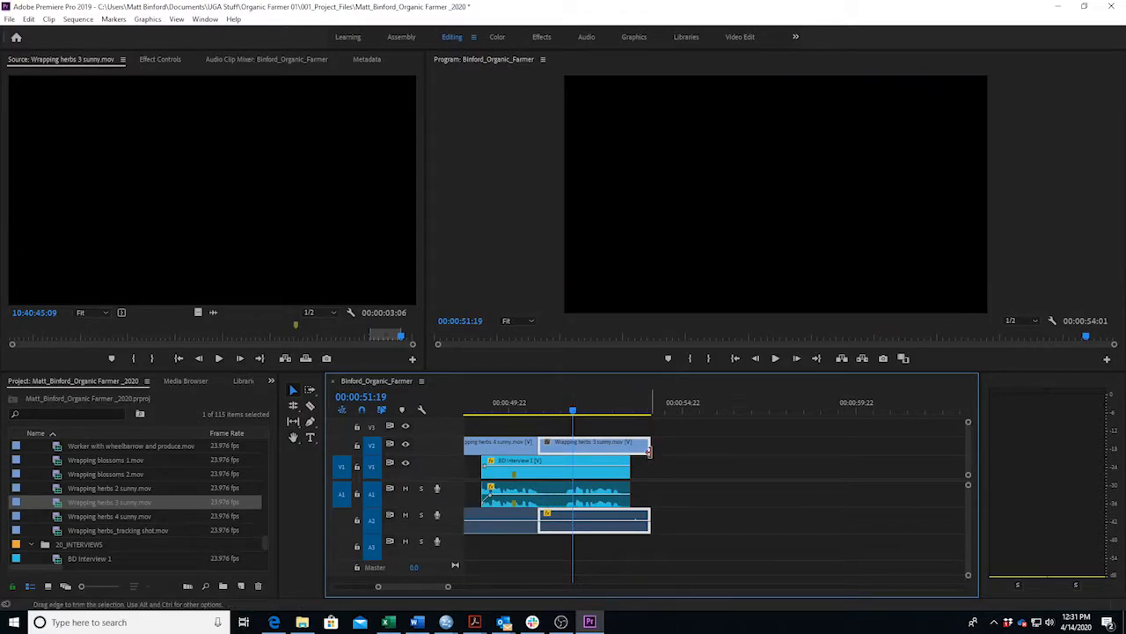
drag(645, 449, 631, 450)
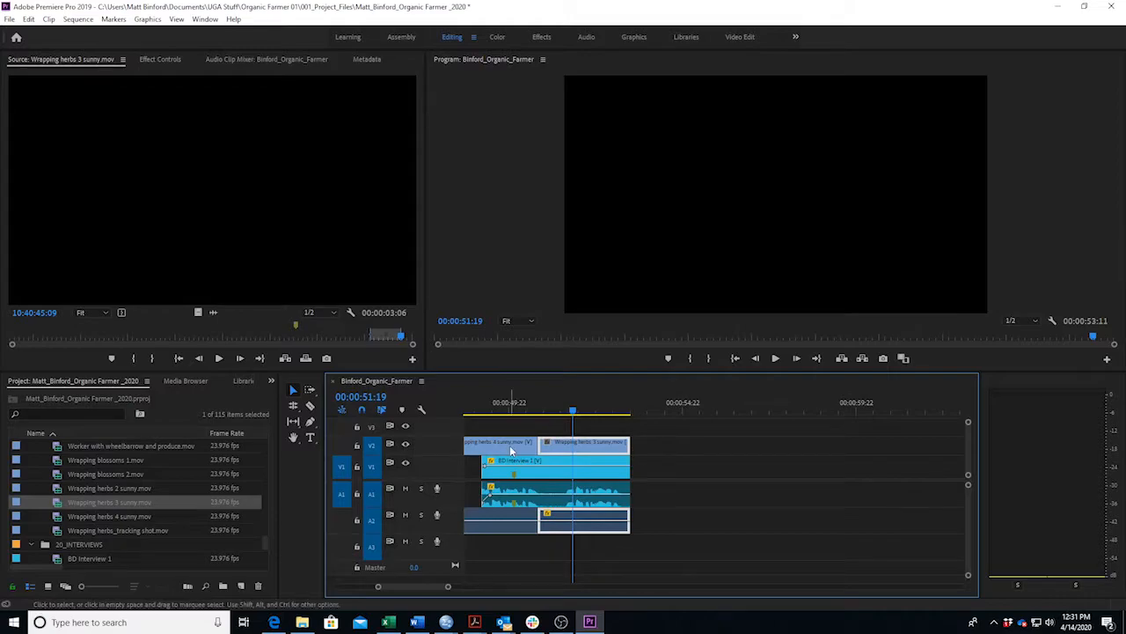
key(y)
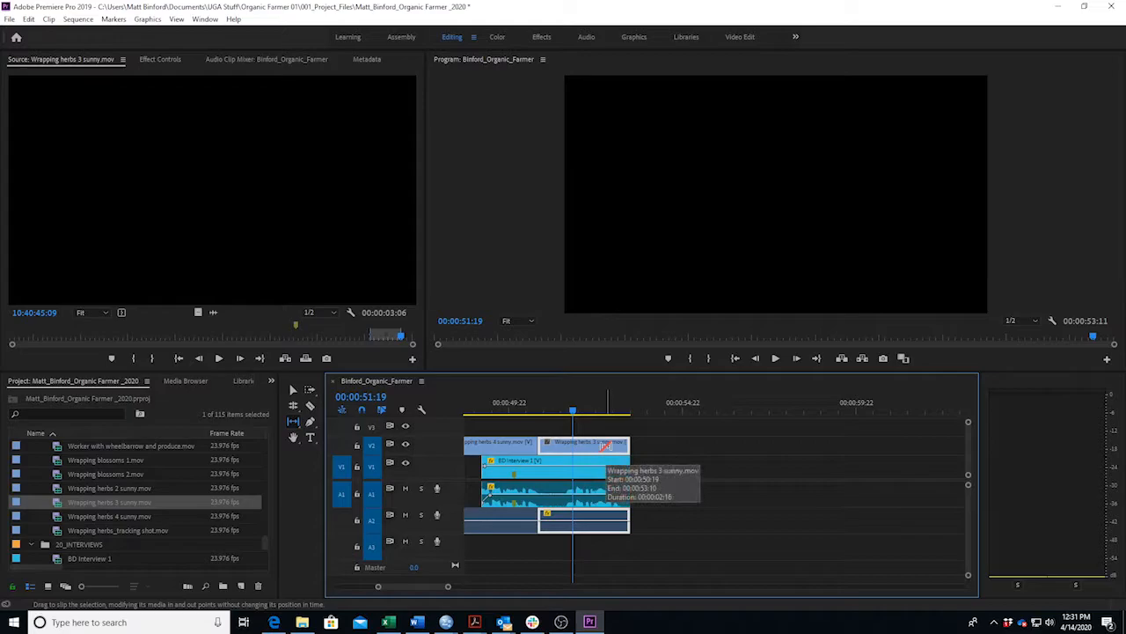
drag(607, 446, 607, 437)
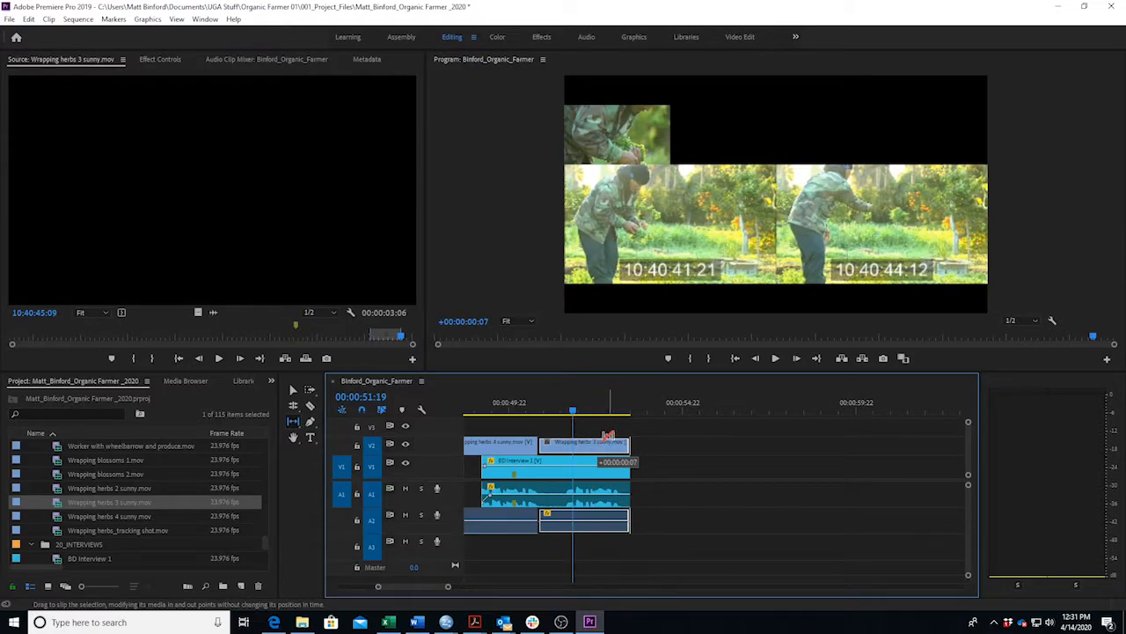
drag(607, 436, 516, 410)
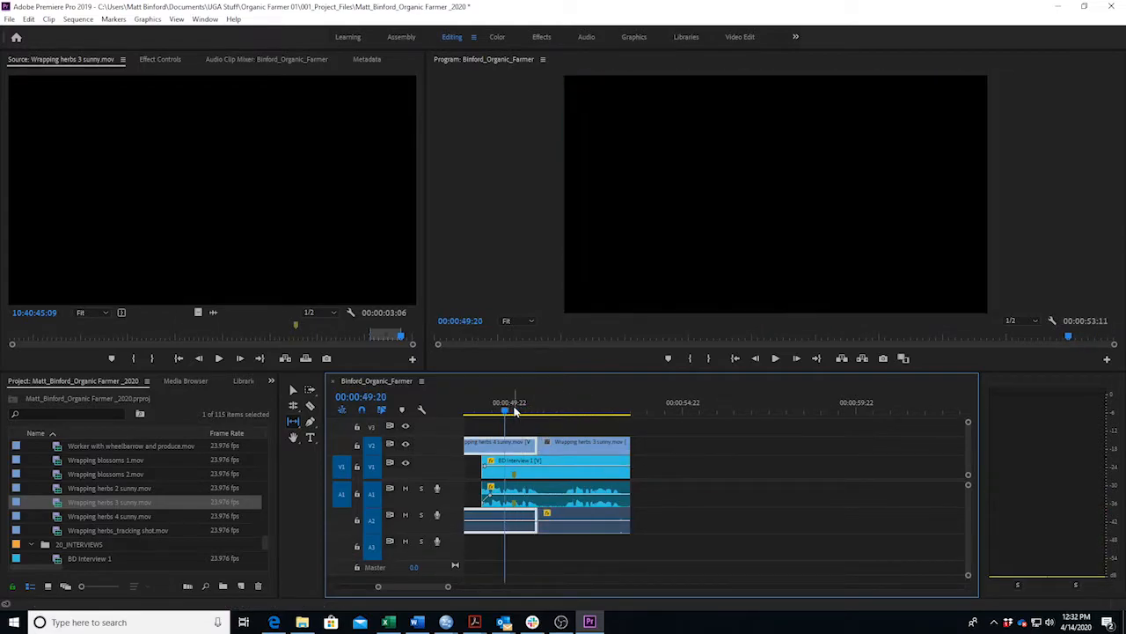
key(space)
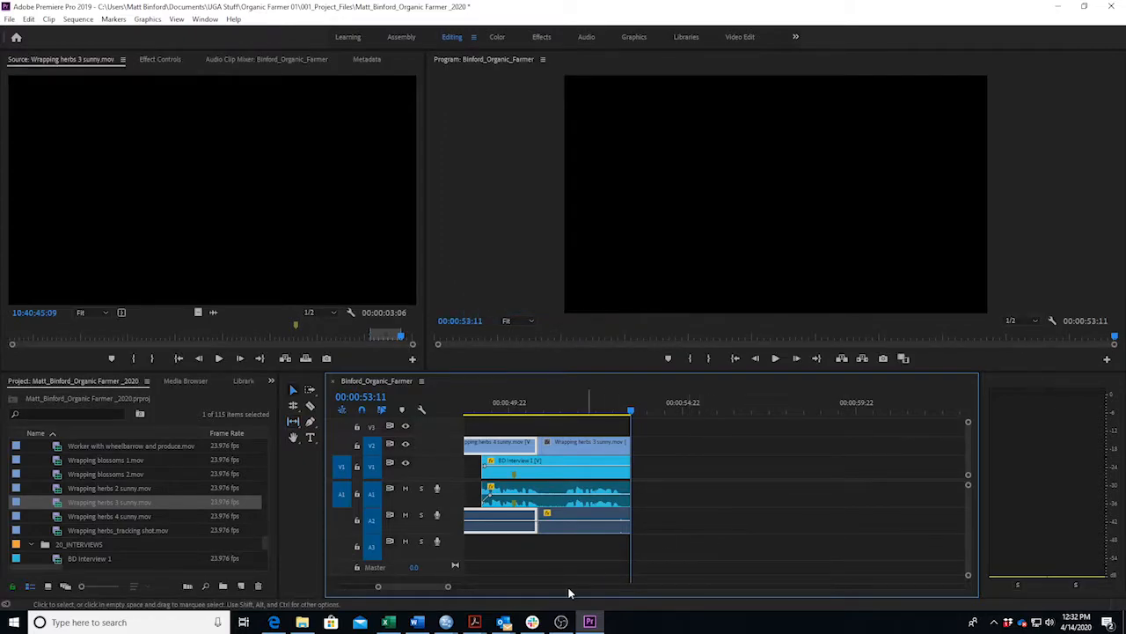
drag(450, 589, 608, 588)
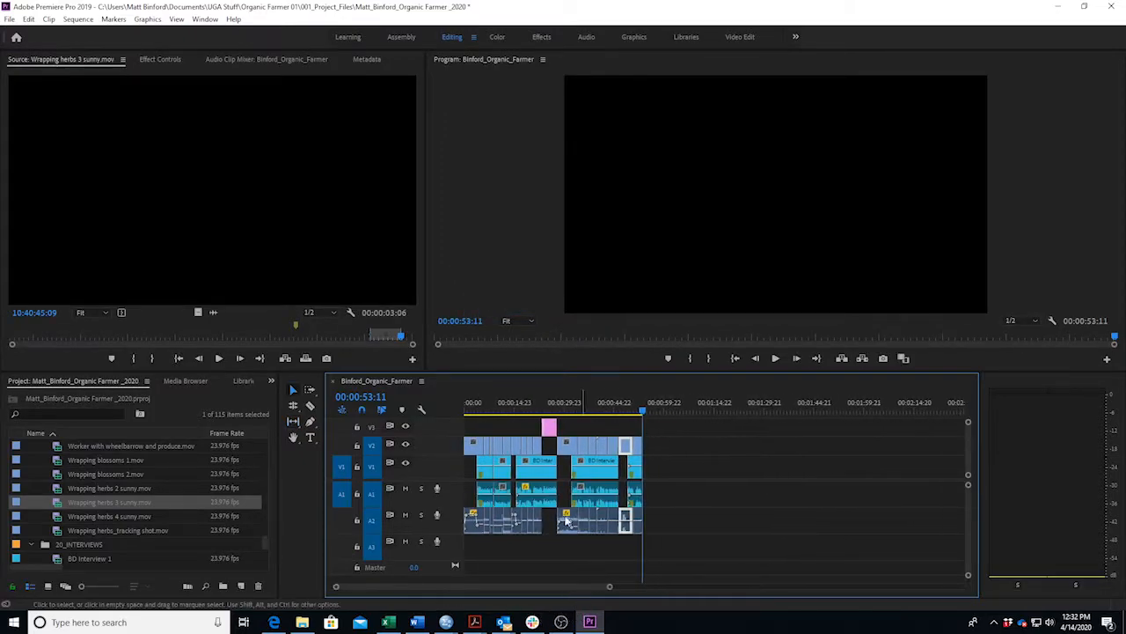
click(498, 410)
key(Home)
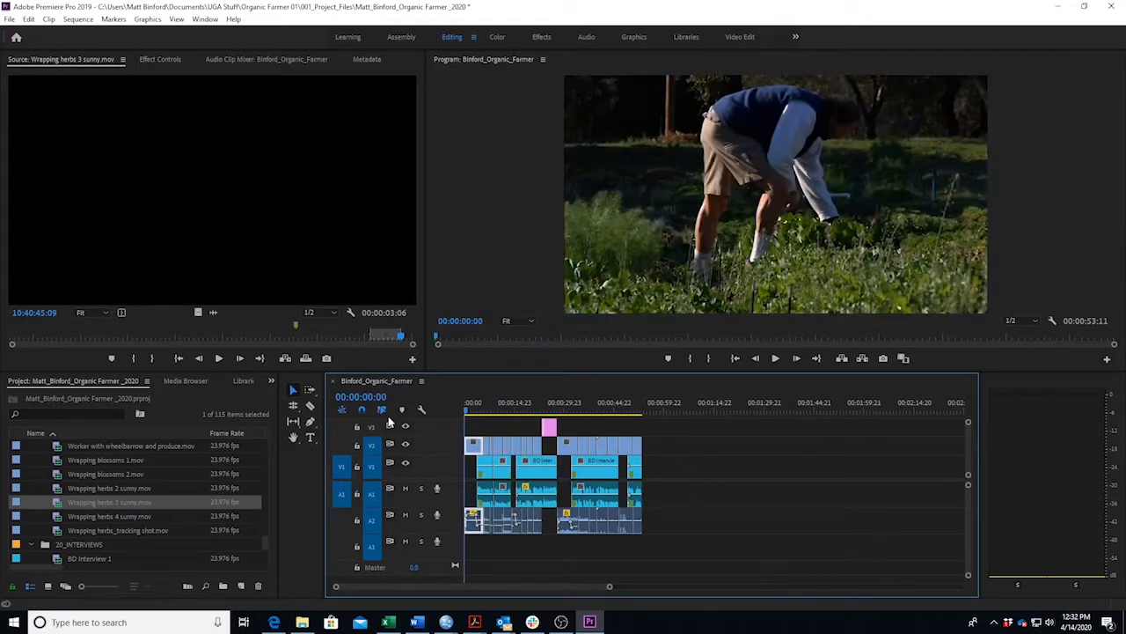
key(space)
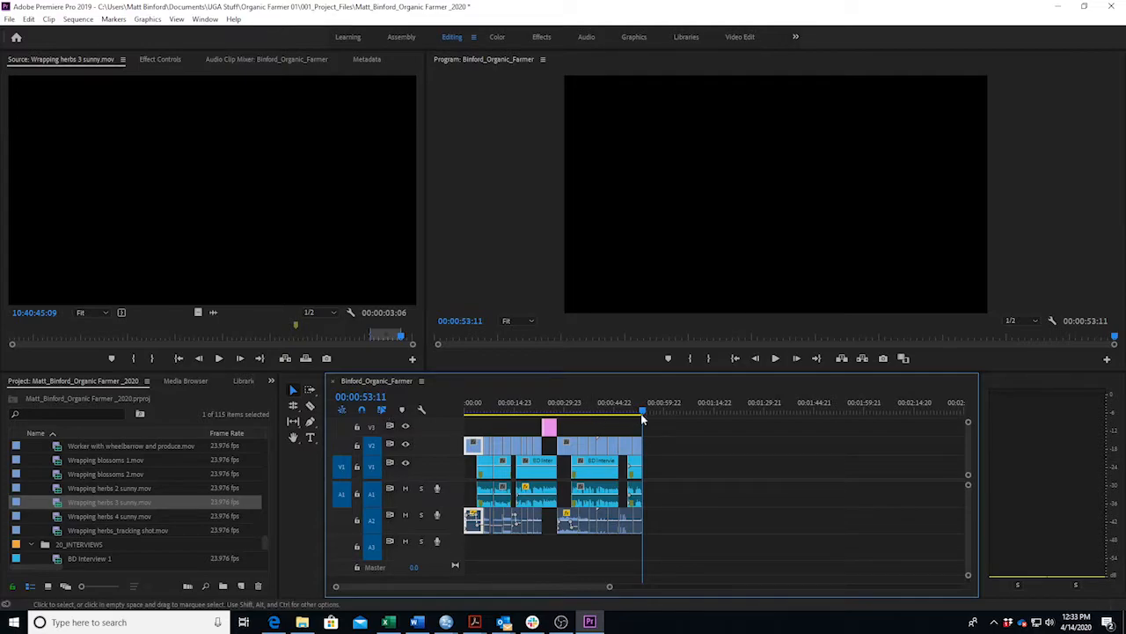
click(680, 406)
drag(713, 406, 812, 421)
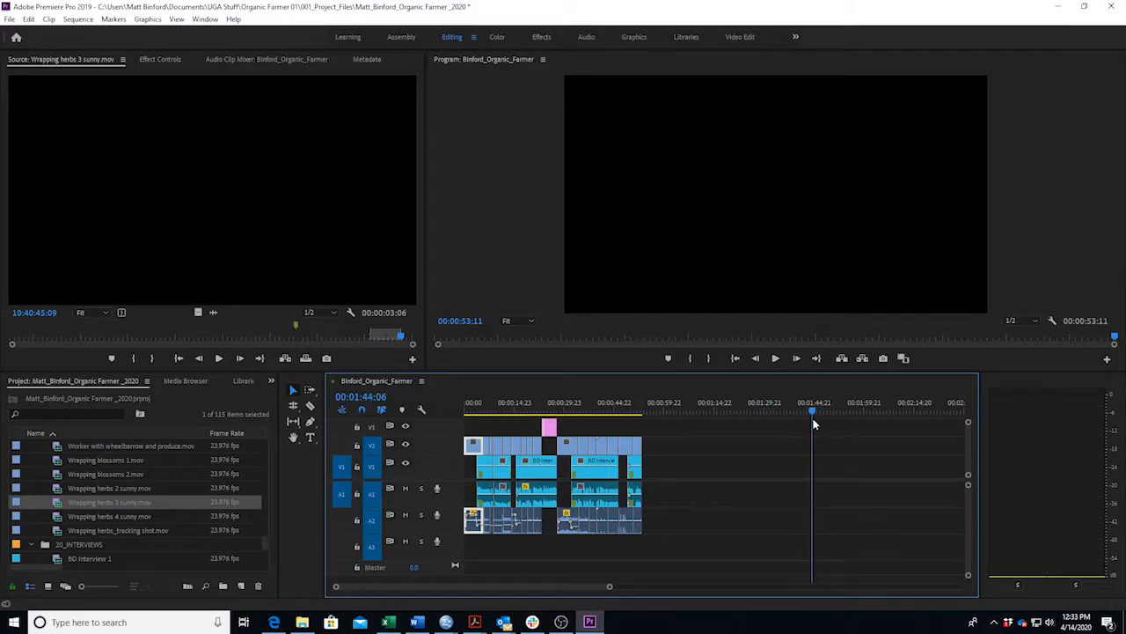
click(415, 622)
scroll(491, 444, up, 10)
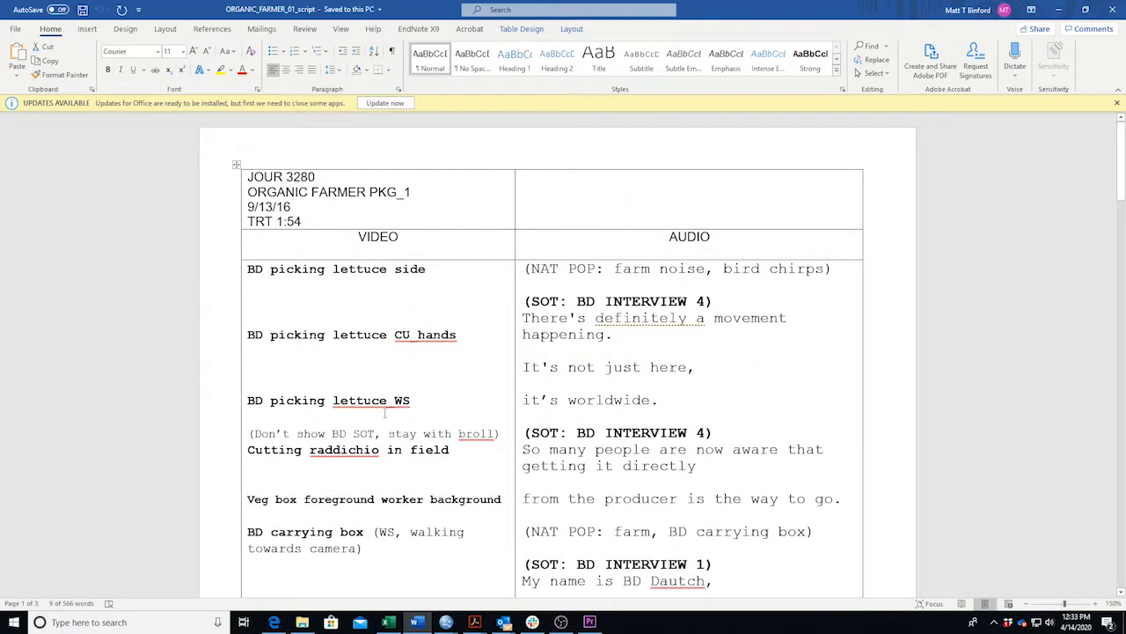
scroll(384, 413, down, 20)
scroll(387, 399, up, 20)
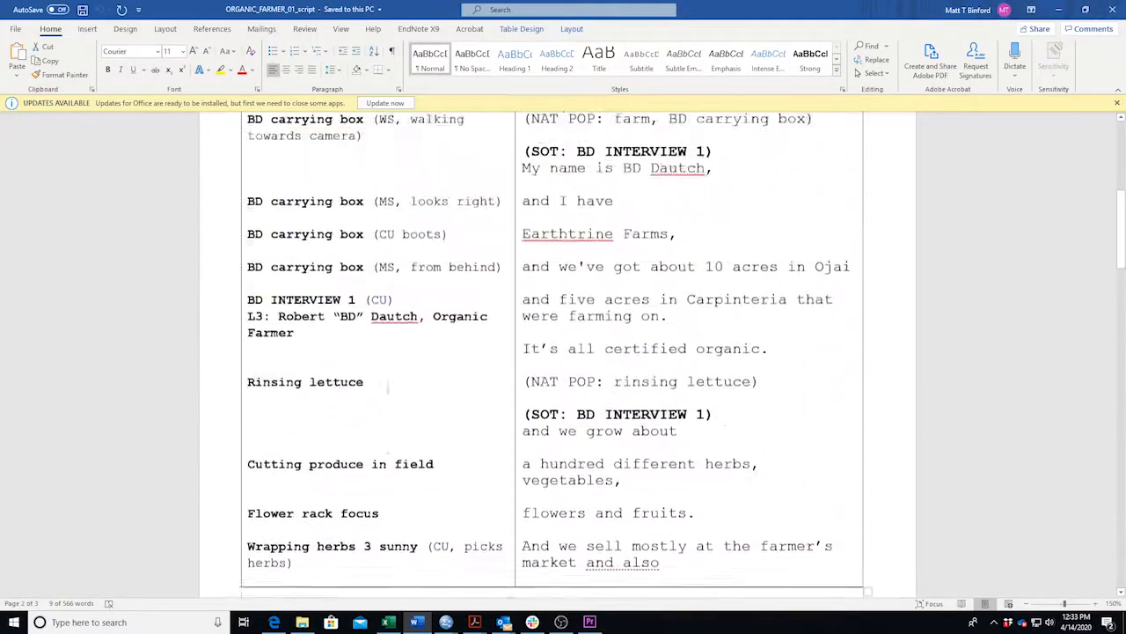
scroll(387, 388, up, 10)
scroll(387, 387, down, 20)
scroll(385, 388, down, 8)
scroll(383, 387, up, 18)
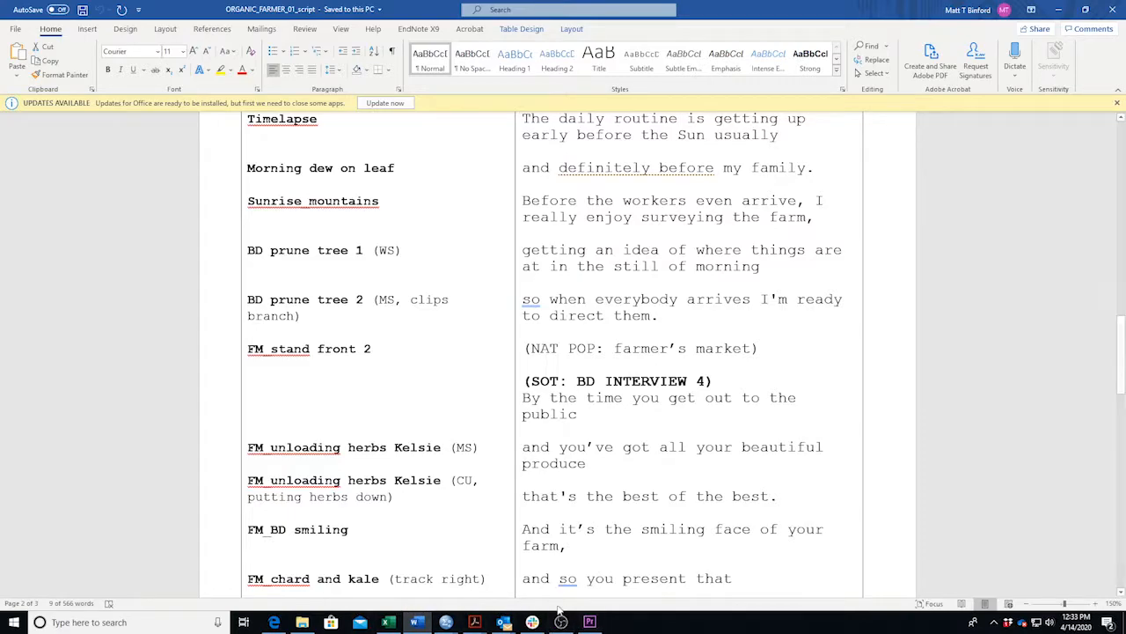
click(419, 623)
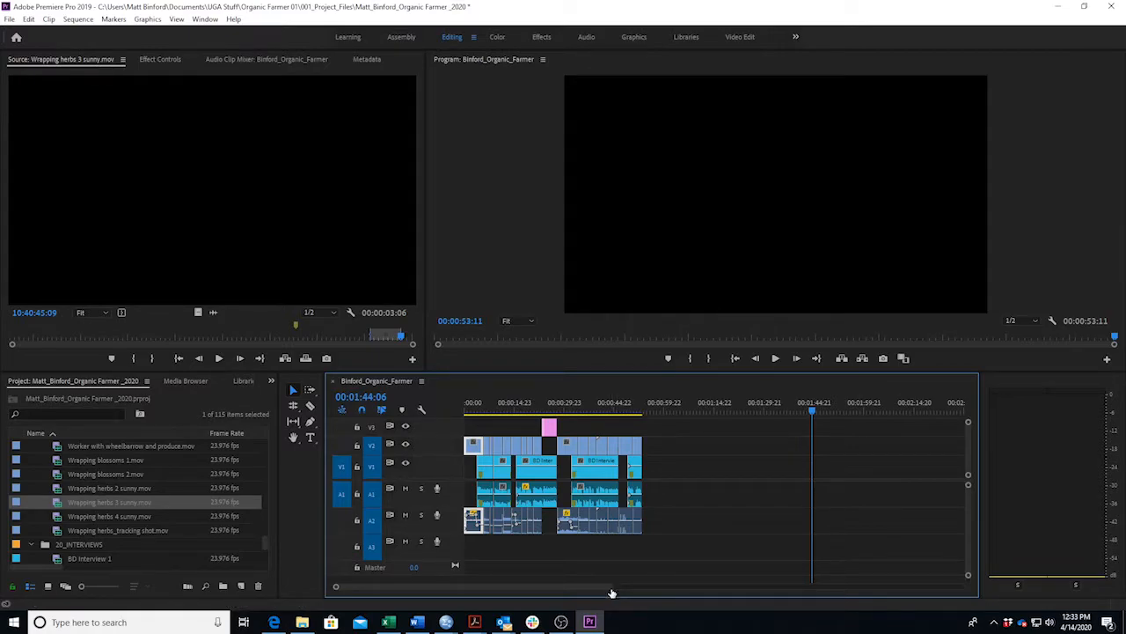
Drag the A2 nat sound volume under BD Interview 1 down to -4.01 dB and review.
drag(610, 585, 529, 589)
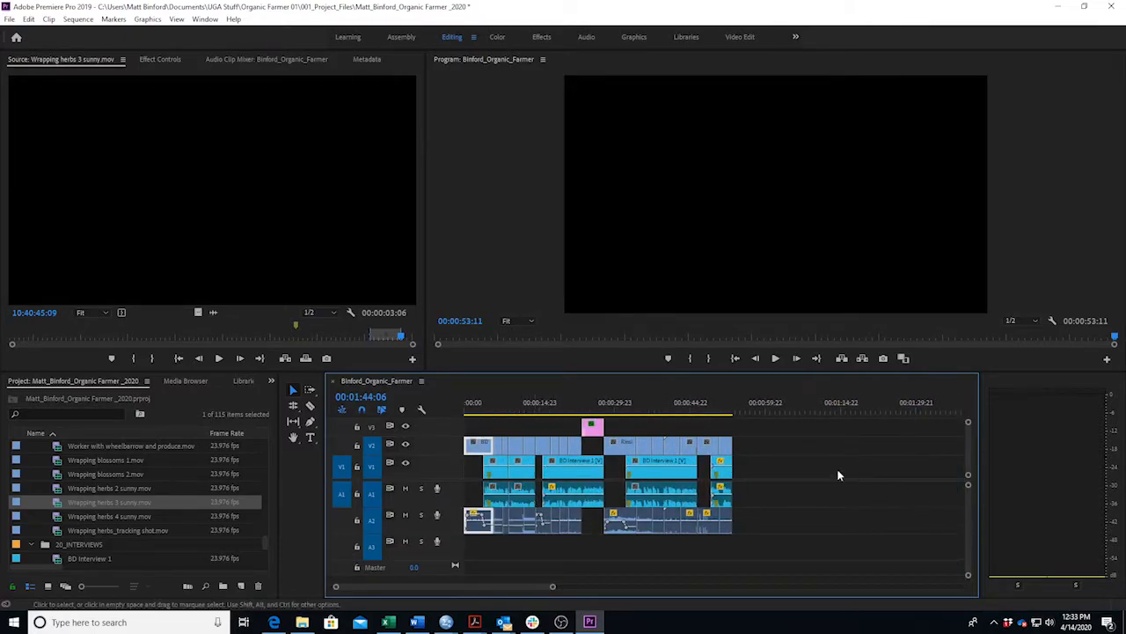
mouse_move(651, 408)
mouse_down()
mouse_move(548, 422)
mouse_move(650, 421)
mouse_up()
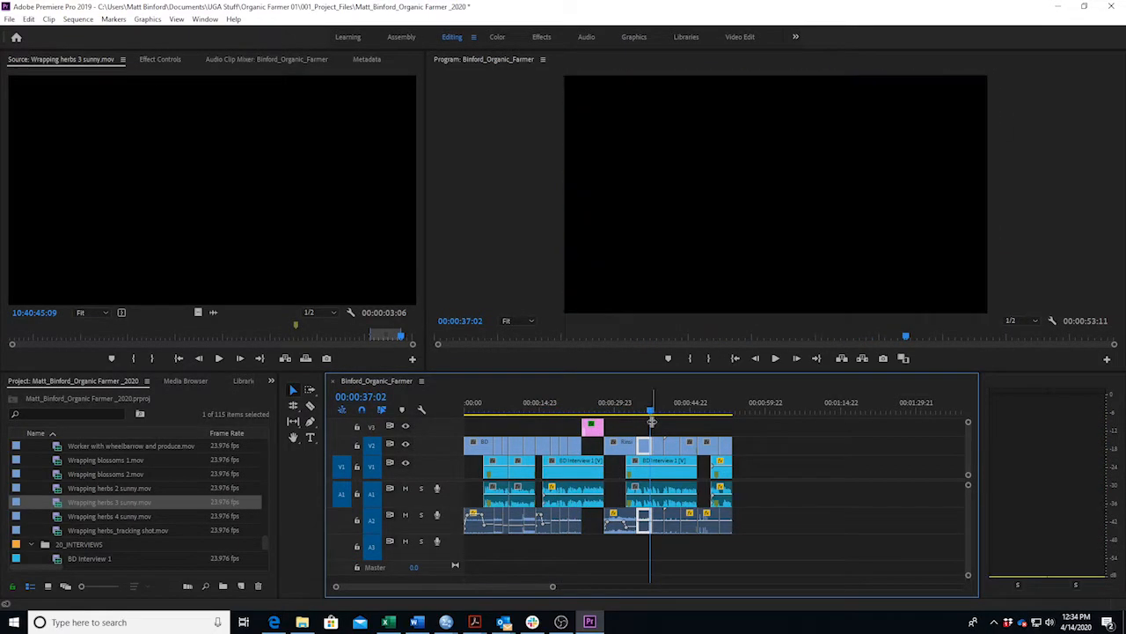
click(677, 501)
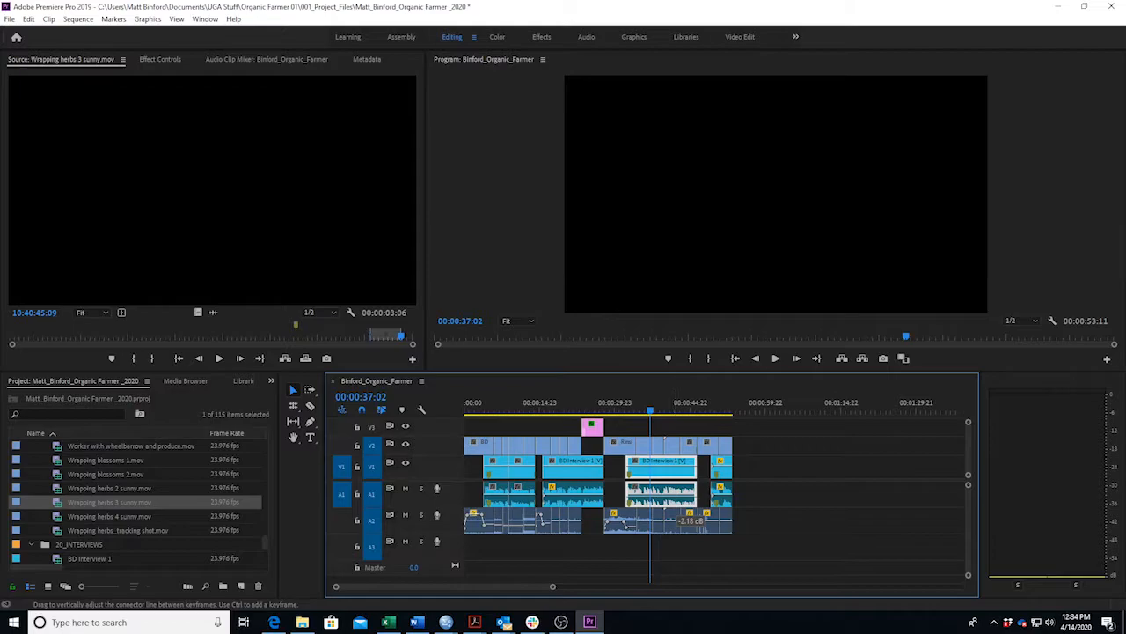
drag(679, 518, 679, 521)
drag(652, 411, 681, 414)
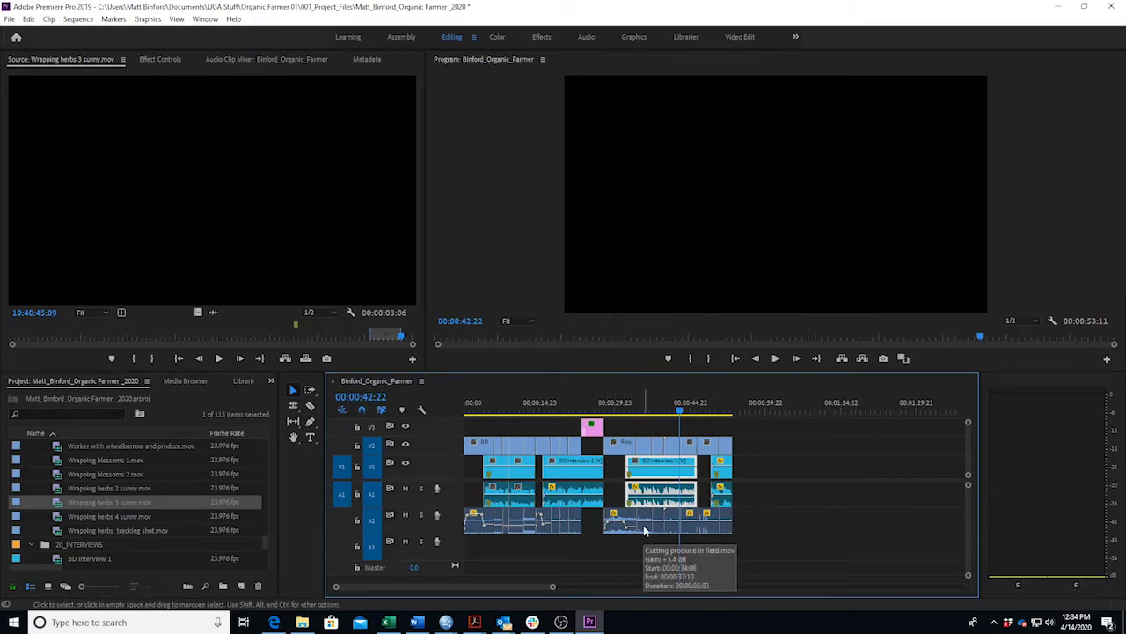
drag(639, 412, 466, 493)
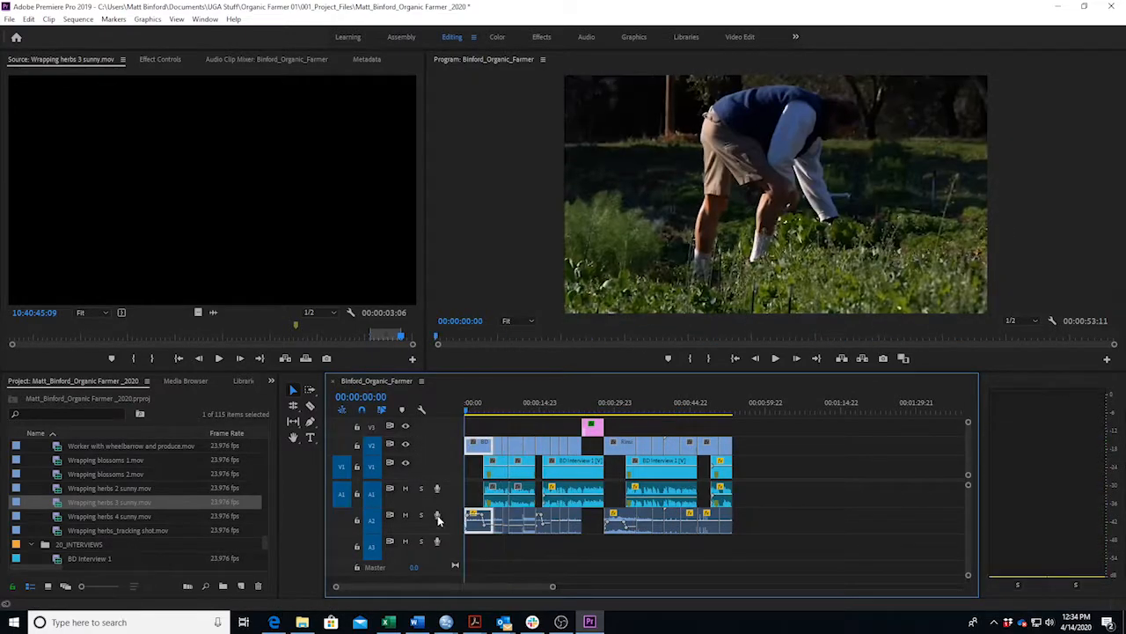